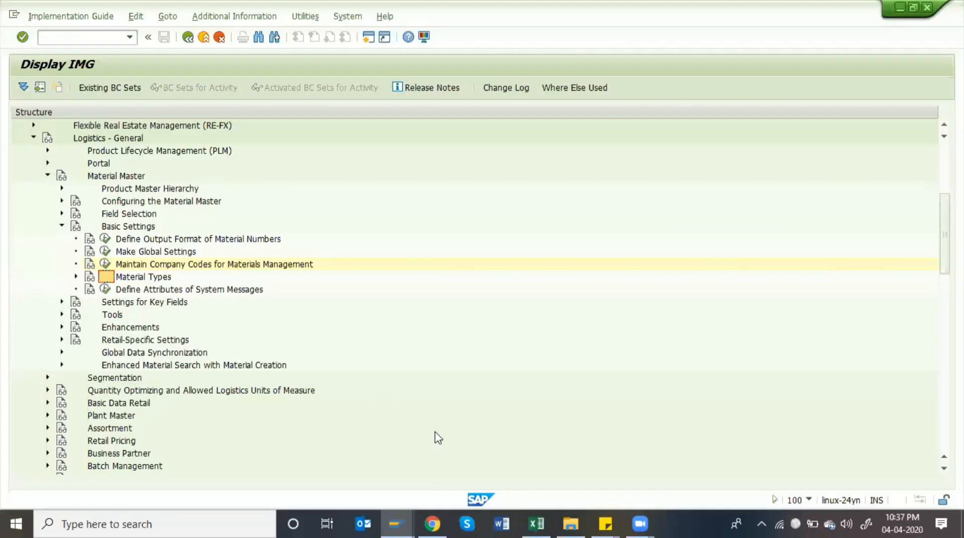
Open the Define Attributes of Material Types activity under Material Master, Basic Settings, Material Types
{"action": "key", "text": "Left"}
{"action": "key", "text": "Left"}
{"action": "key", "text": "Right"}
{"action": "left_click", "coordinate": [79, 176]}
{"action": "left_click", "coordinate": [105, 277]}
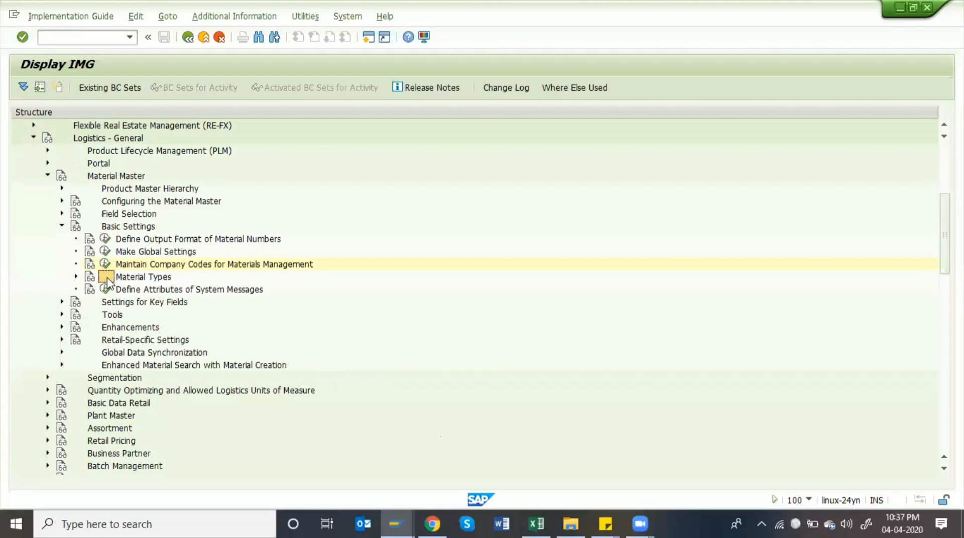
{"action": "left_click", "coordinate": [76, 277]}
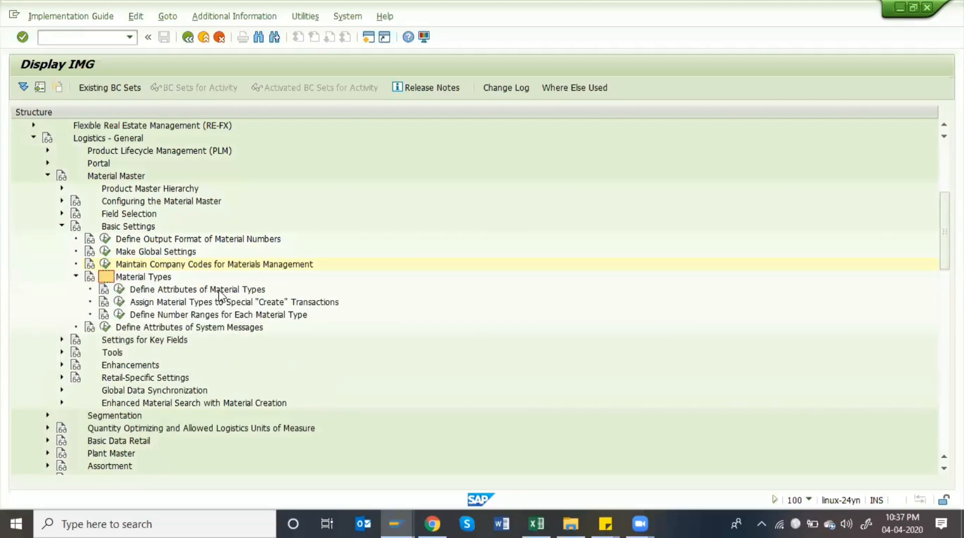
{"action": "left_click", "coordinate": [119, 292]}
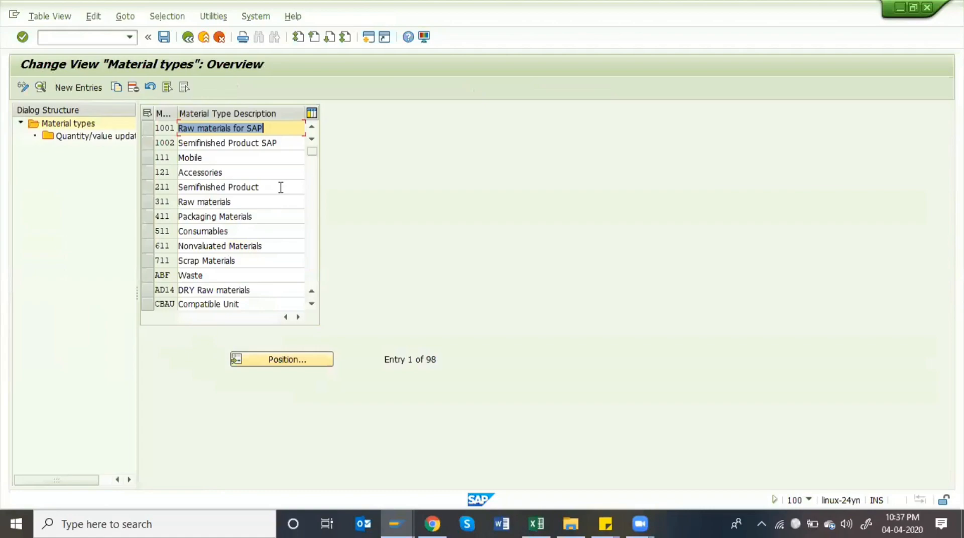
Look through the material types overview to see which codes and descriptions already exist
{"action": "scroll", "coordinate": [240, 215], "scroll_direction": "down", "scroll_amount": 6}
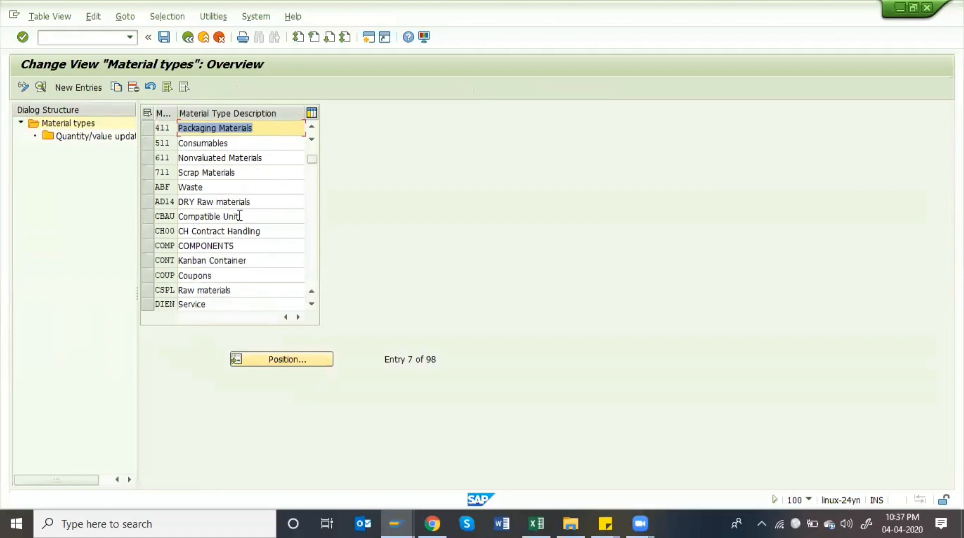
{"action": "scroll", "coordinate": [240, 216], "scroll_direction": "down", "scroll_amount": 8}
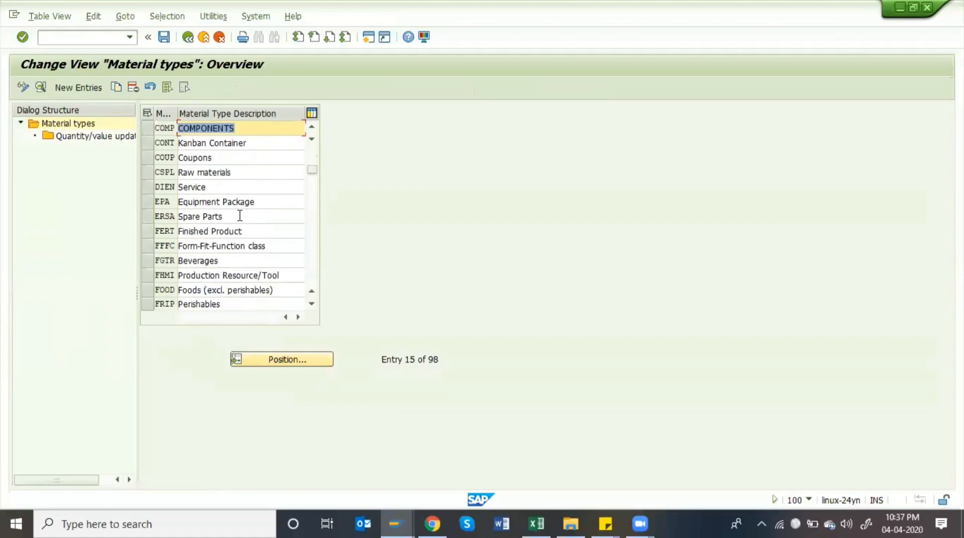
{"action": "scroll", "coordinate": [239, 221], "scroll_direction": "down", "scroll_amount": 5}
{"action": "scroll", "coordinate": [239, 221], "scroll_direction": "up", "scroll_amount": 17}
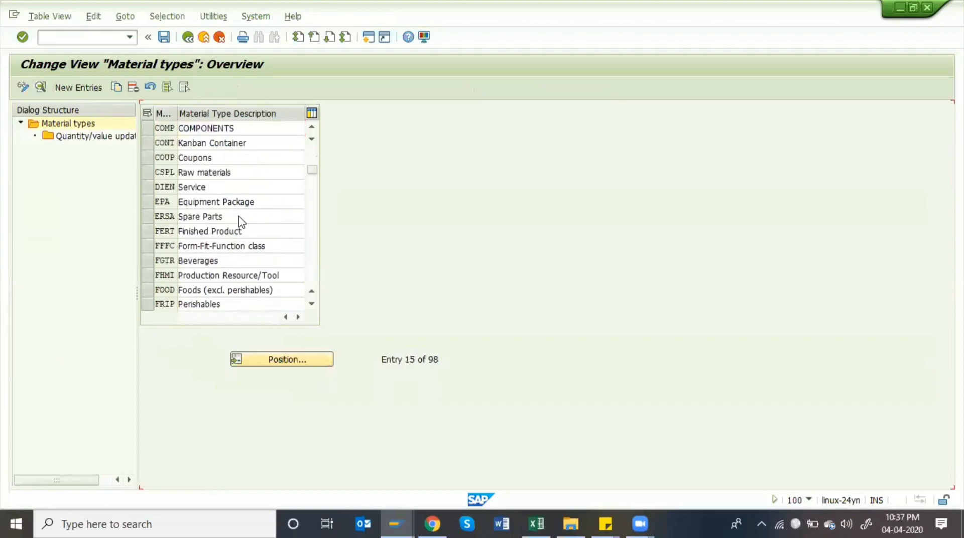
{"action": "scroll", "coordinate": [240, 219], "scroll_direction": "up", "scroll_amount": 2}
{"action": "scroll", "coordinate": [240, 216], "scroll_direction": "down", "scroll_amount": 4}
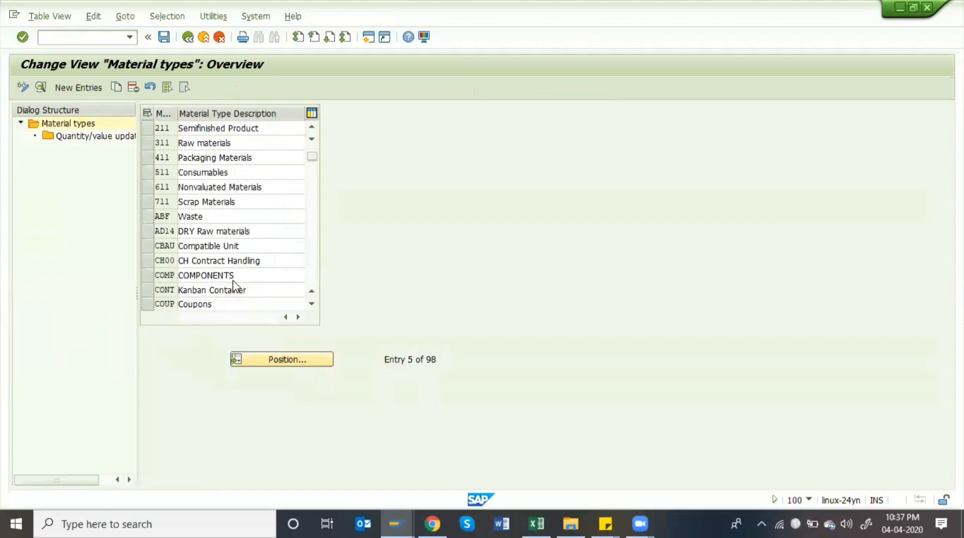
{"action": "scroll", "coordinate": [235, 283], "scroll_direction": "down", "scroll_amount": 5}
{"action": "scroll", "coordinate": [236, 286], "scroll_direction": "down", "scroll_amount": 2}
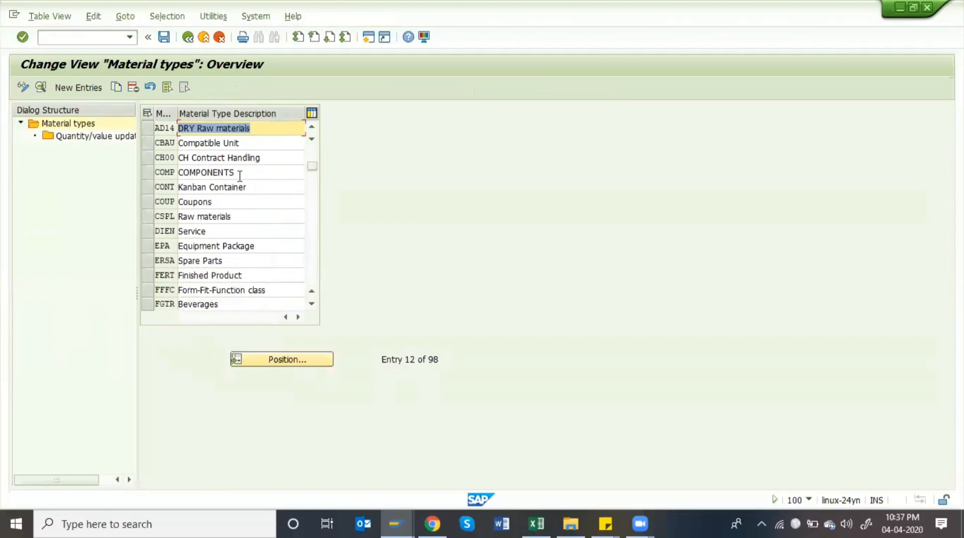
{"action": "scroll", "coordinate": [234, 241], "scroll_direction": "up", "scroll_amount": 11}
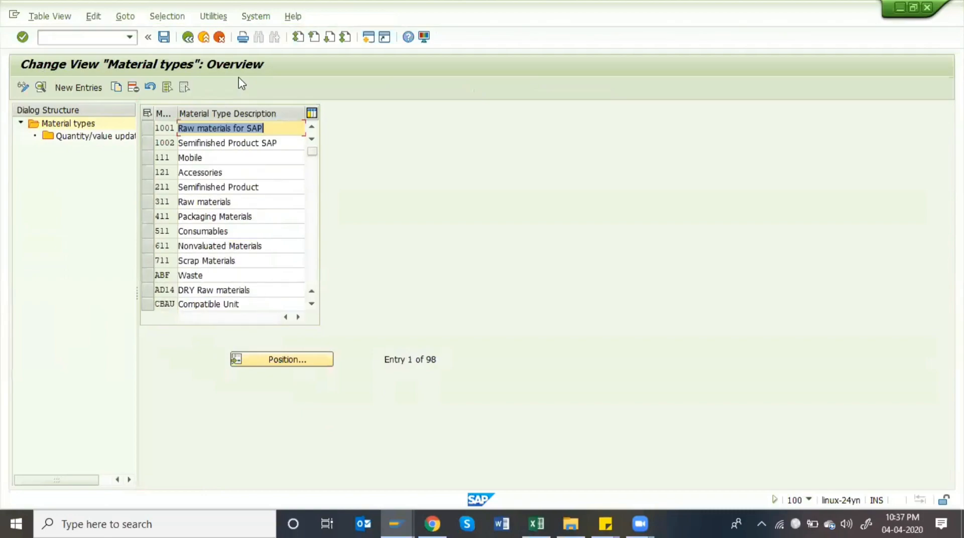
Examine individual material type entries, from Semifinished Product SAP through Nonvaluated Materials and the ones after it
{"action": "left_click", "coordinate": [282, 141]}
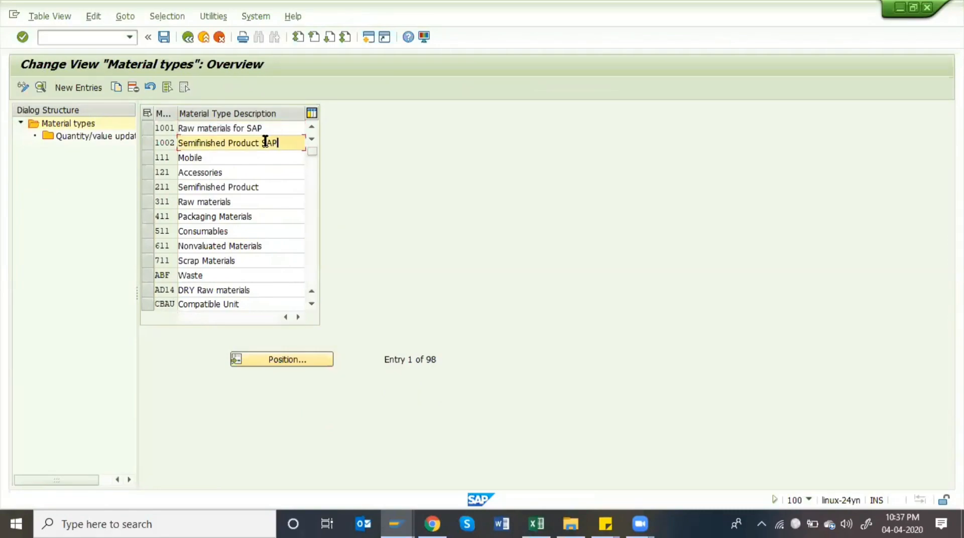
{"action": "left_click", "coordinate": [224, 155]}
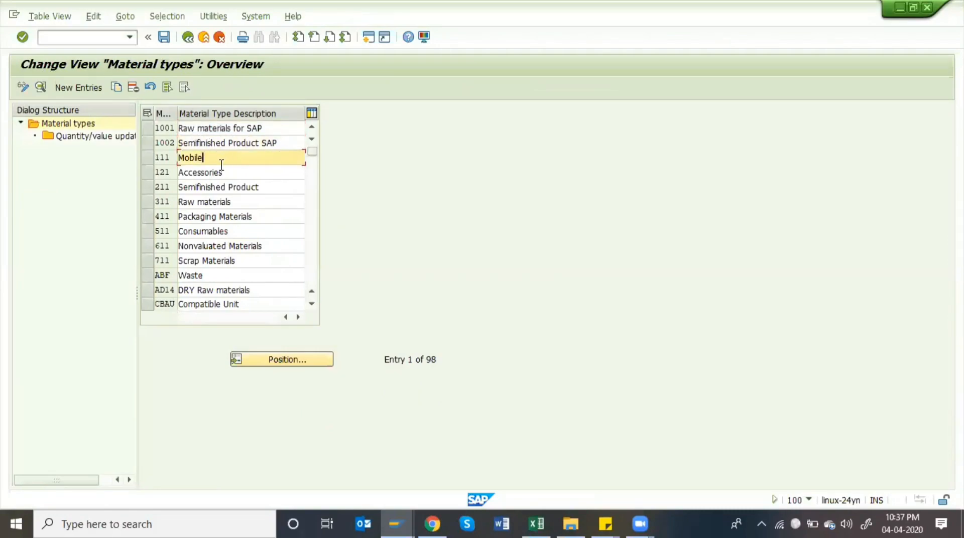
{"action": "left_click", "coordinate": [198, 172]}
{"action": "left_click", "coordinate": [232, 186]}
{"action": "left_click", "coordinate": [252, 215]}
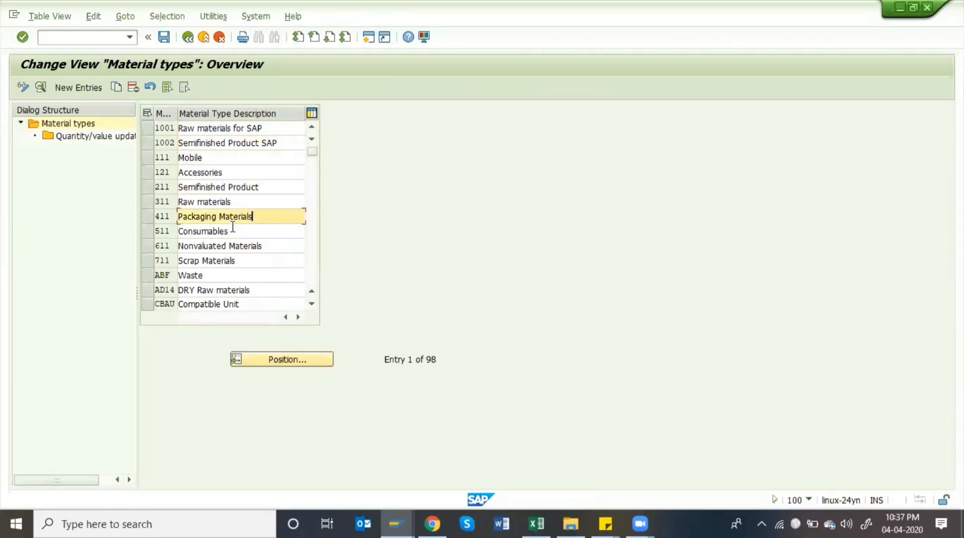
{"action": "left_click", "coordinate": [229, 247]}
{"action": "scroll", "coordinate": [229, 250], "scroll_direction": "down", "scroll_amount": 2}
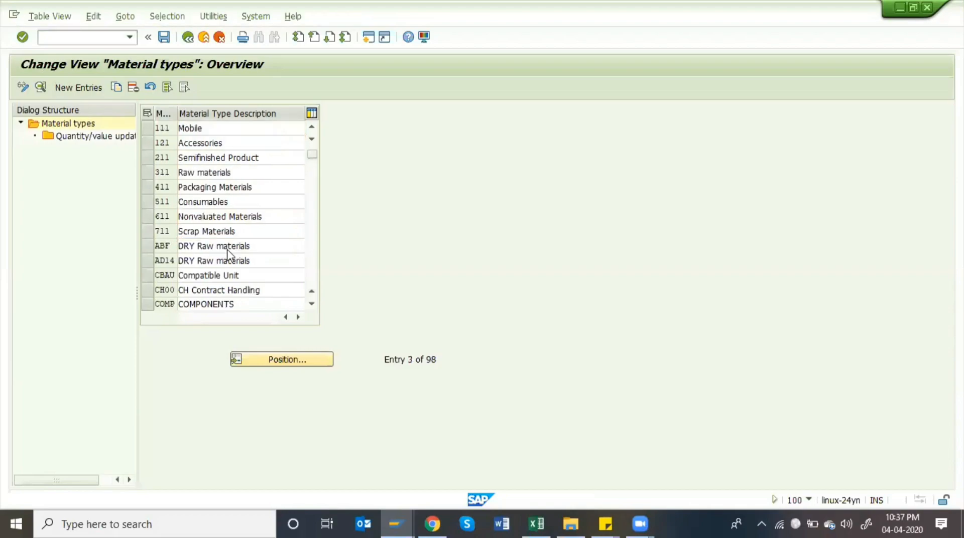
{"action": "scroll", "coordinate": [228, 251], "scroll_direction": "down", "scroll_amount": 3}
{"action": "scroll", "coordinate": [229, 255], "scroll_direction": "down", "scroll_amount": 3}
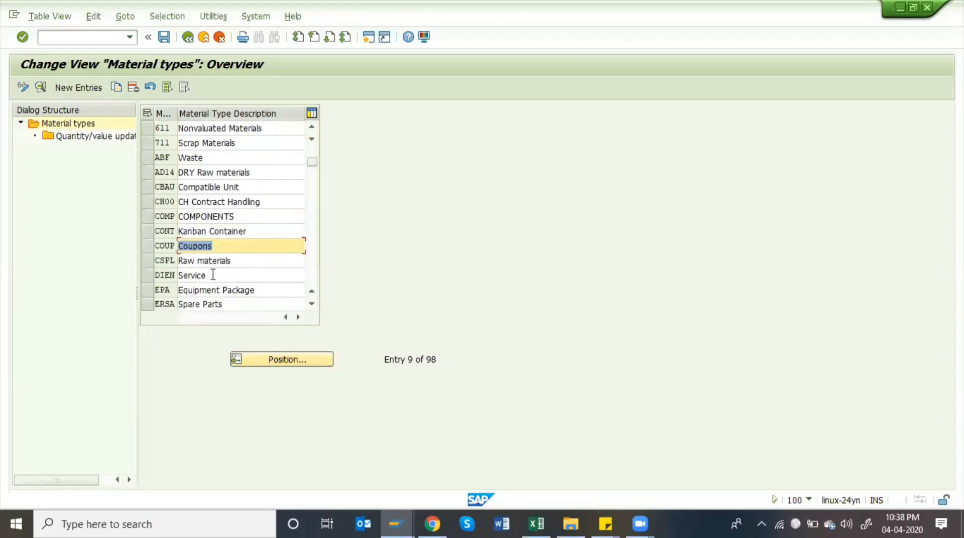
Widen the material type code column in the overview table so its MTyp heading is fully readable
{"action": "scroll", "coordinate": [203, 277], "scroll_direction": "down", "scroll_amount": 3}
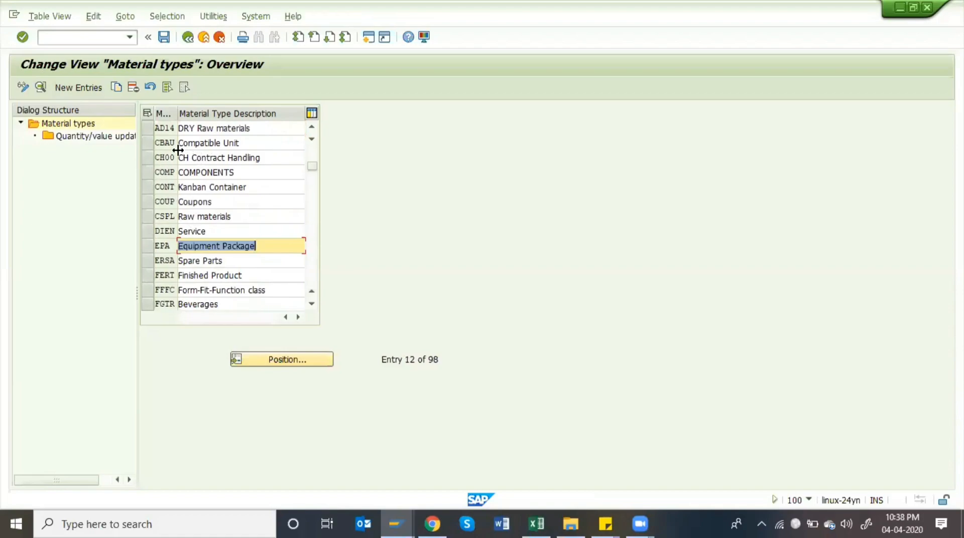
{"action": "scroll", "coordinate": [196, 143], "scroll_direction": "up", "scroll_amount": 1}
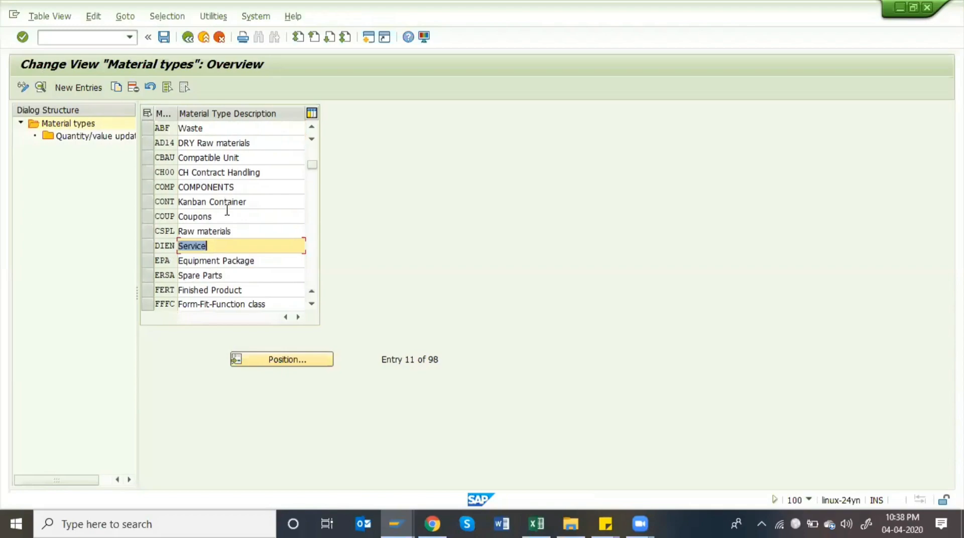
{"action": "left_click", "coordinate": [171, 290]}
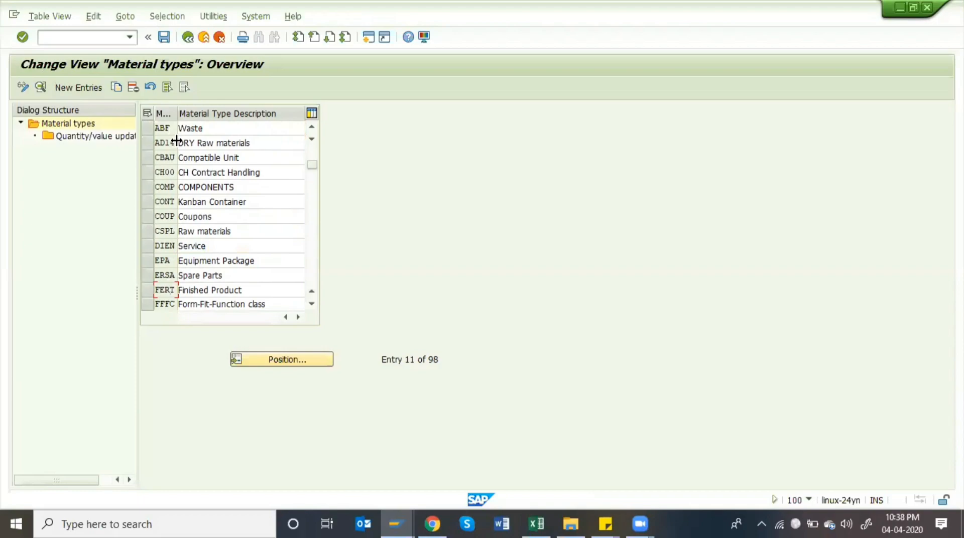
{"action": "left_click_drag", "start_coordinate": [176, 113], "coordinate": [211, 114]}
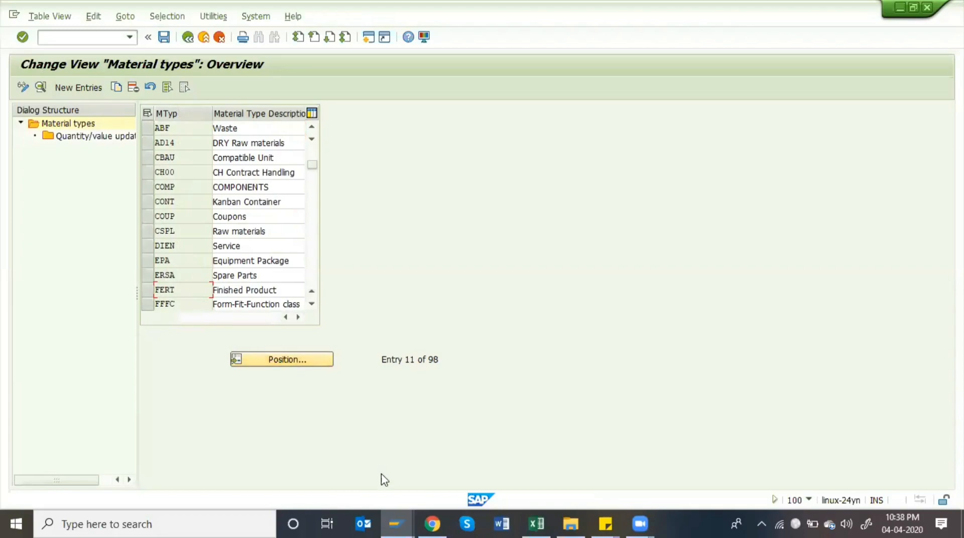
Switch to the SAP MM.xlsx workbook in Excel and insert a blank column before column A on the Material Type sheet
{"action": "key", "text": "alt+Tab"}
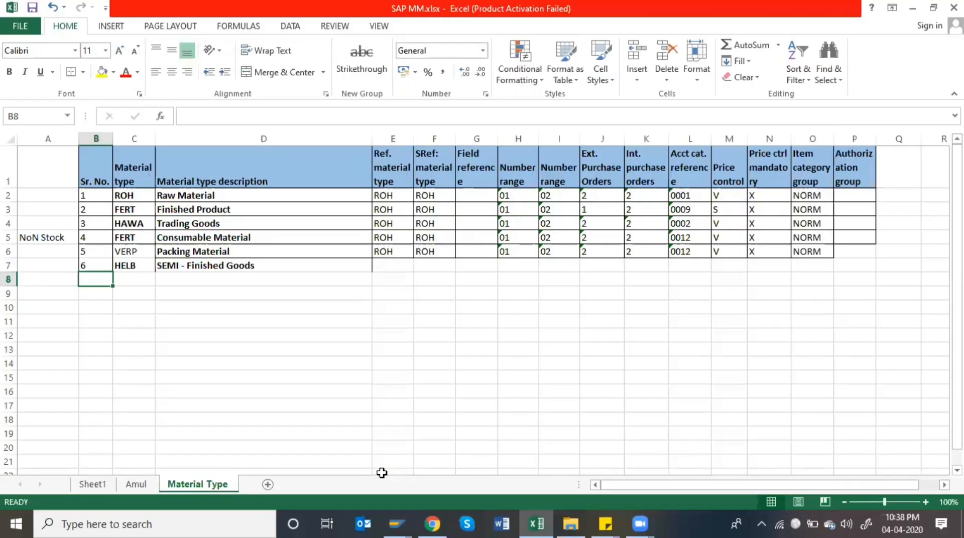
{"action": "key", "text": "Left"}
{"action": "key", "text": "Up"}
{"action": "key", "text": "Up"}
{"action": "key", "text": "Up"}
{"action": "key", "text": "Up"}
{"action": "key", "text": "Up"}
{"action": "key", "text": "ctrl+space"}
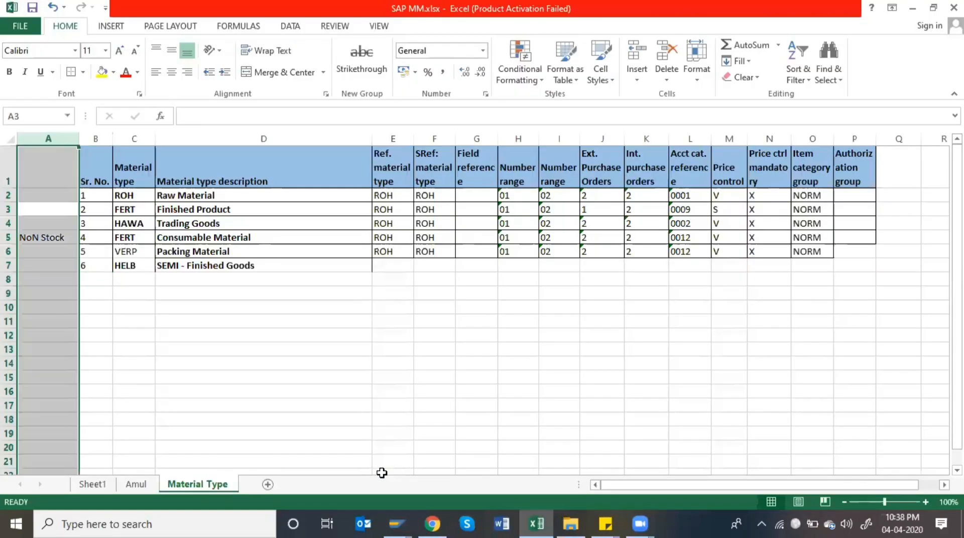
{"action": "key", "text": "ctrl+shift+plus"}
Move the NoN Stock label from cell B5 to cell A5
{"action": "key", "text": "Right"}
{"action": "key", "text": "Down"}
{"action": "key", "text": "Down"}
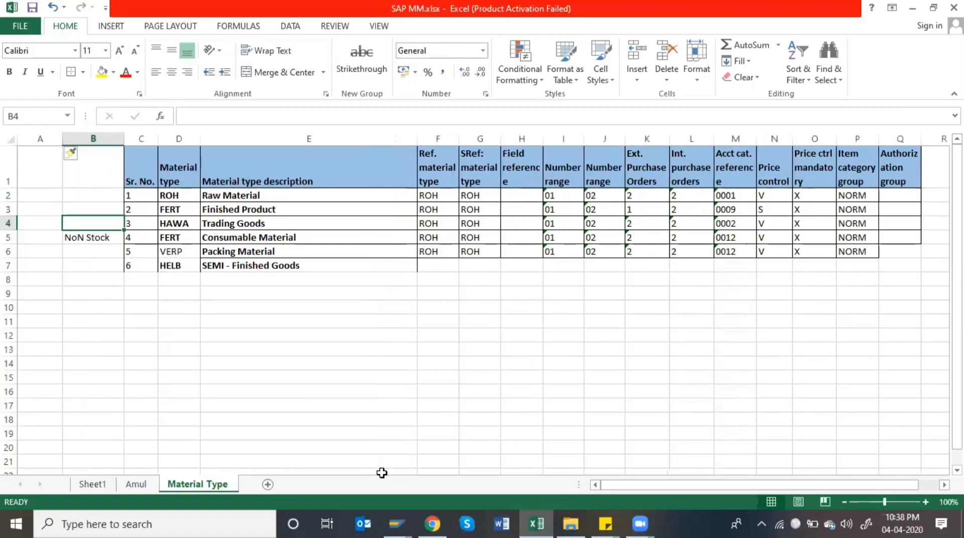
{"action": "key", "text": "ctrl+x"}
{"action": "key", "text": "Left"}
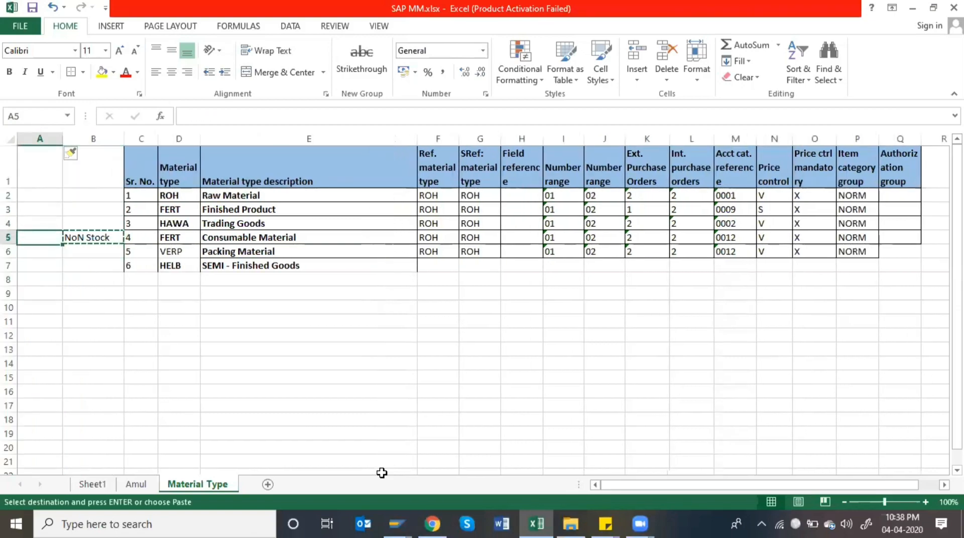
{"action": "key", "text": "ctrl+v"}
Select the standard material type codes from ROH to HELB in D2:D7 for review
{"action": "key", "text": "Right"}
{"action": "key", "text": "Up"}
{"action": "key", "text": "Up"}
{"action": "key", "text": "Up"}
{"action": "key", "text": "Right"}
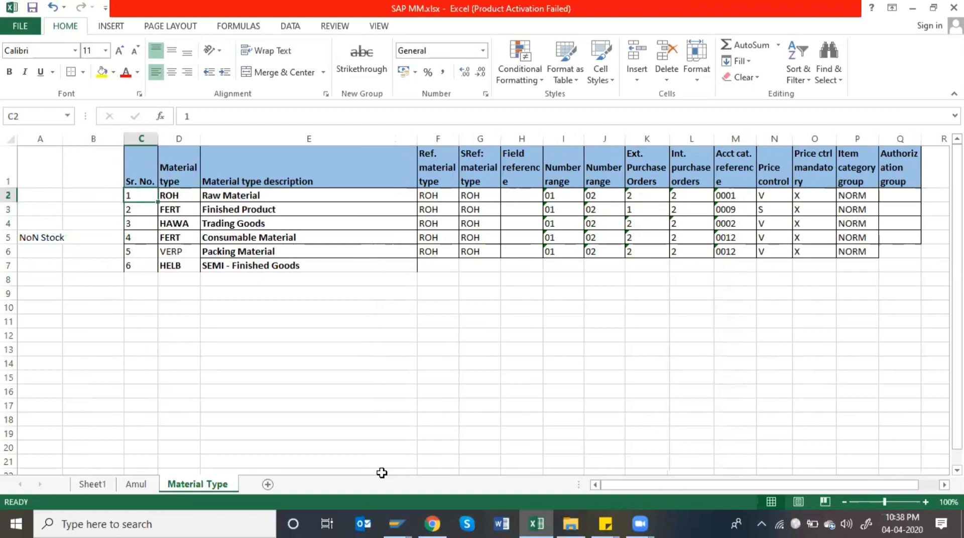
{"action": "key", "text": "Right"}
{"action": "key", "text": "shift+Down"}
{"action": "key", "text": "shift+Down"}
{"action": "key", "text": "shift+Down"}
{"action": "key", "text": "shift+Down"}
{"action": "key", "text": "shift+Down"}
{"action": "key", "text": "shift+Down"}
{"action": "key", "text": "shift+Up"}
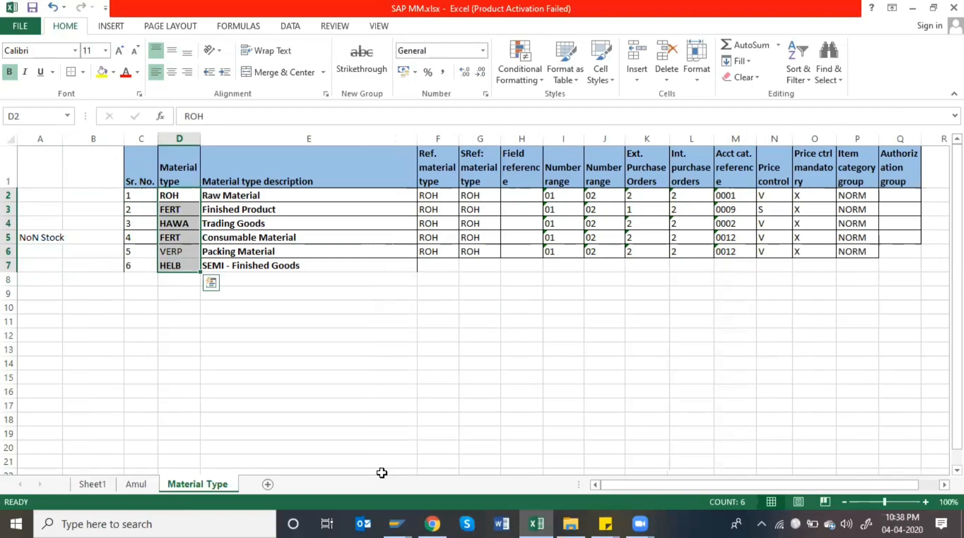
{"action": "key", "text": "Left"}
{"action": "key", "text": "Left"}
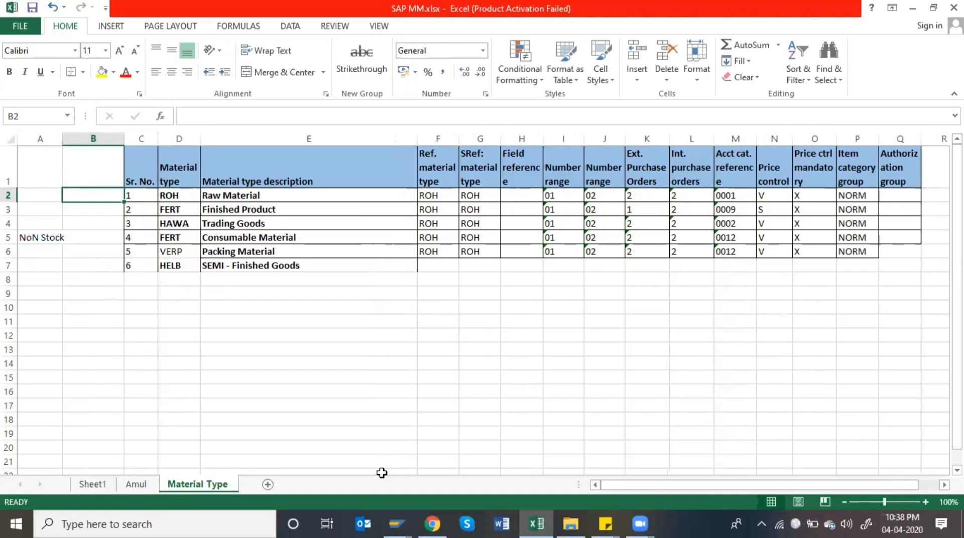
{"action": "type", "text": "A"}
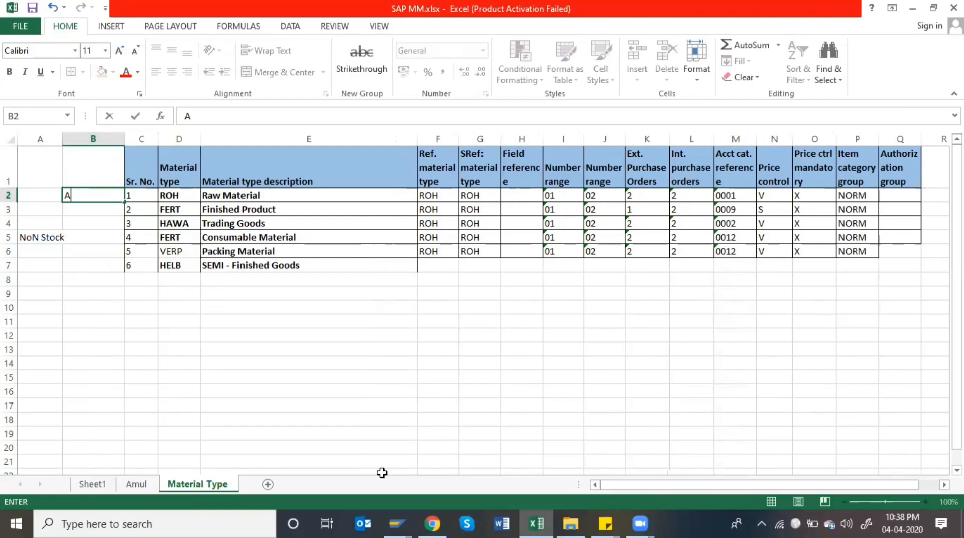
{"action": "key", "text": "BackSpace"}
{"action": "key", "text": "Return"}
{"action": "key", "text": "Up"}
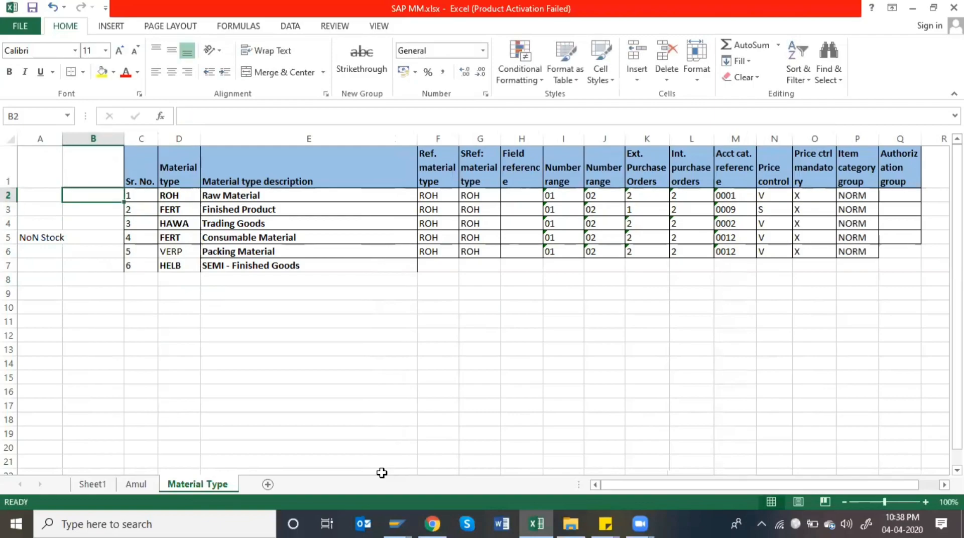
Examine the company, plant, storage location and purchase organization codes on the Amul sheet
{"action": "key", "text": "Right"}
{"action": "key", "text": "Right"}
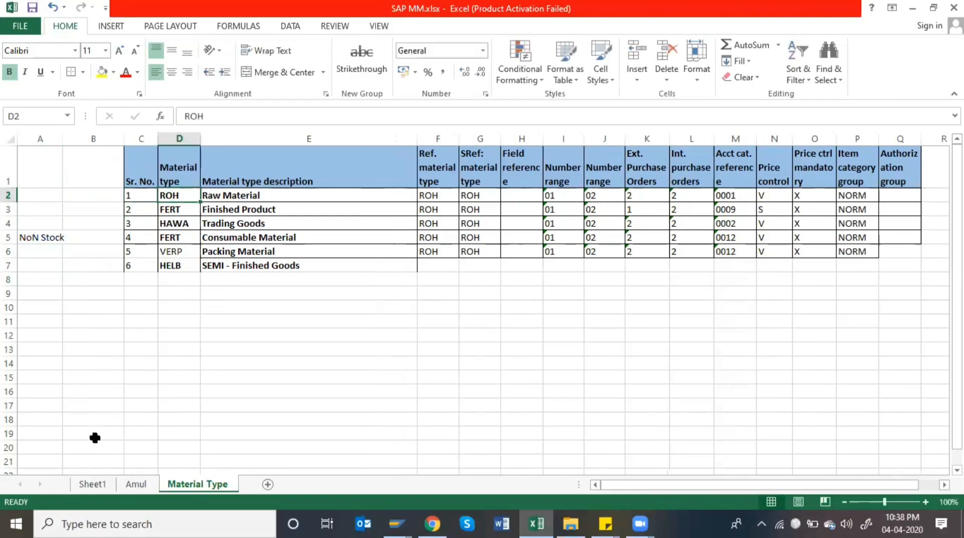
{"action": "left_click", "coordinate": [95, 484]}
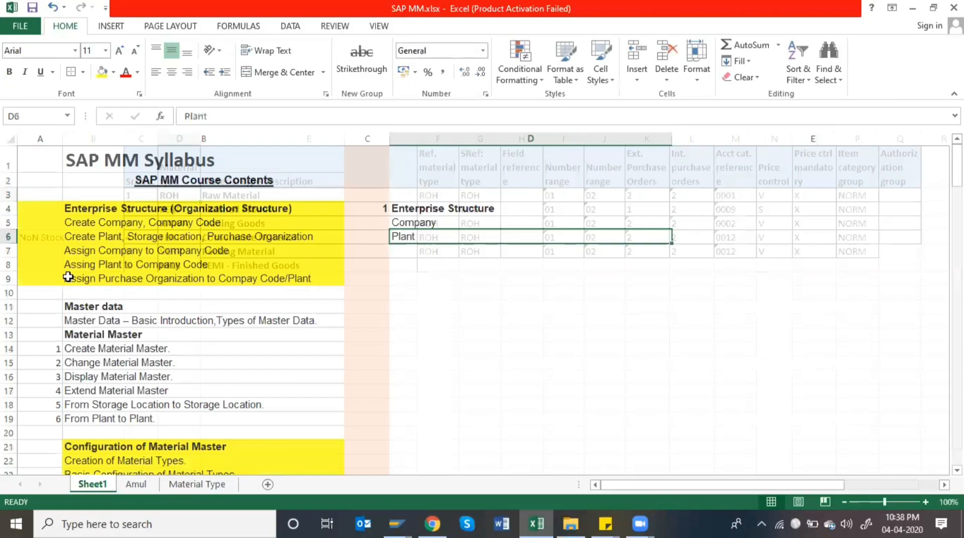
{"action": "left_click", "coordinate": [123, 487]}
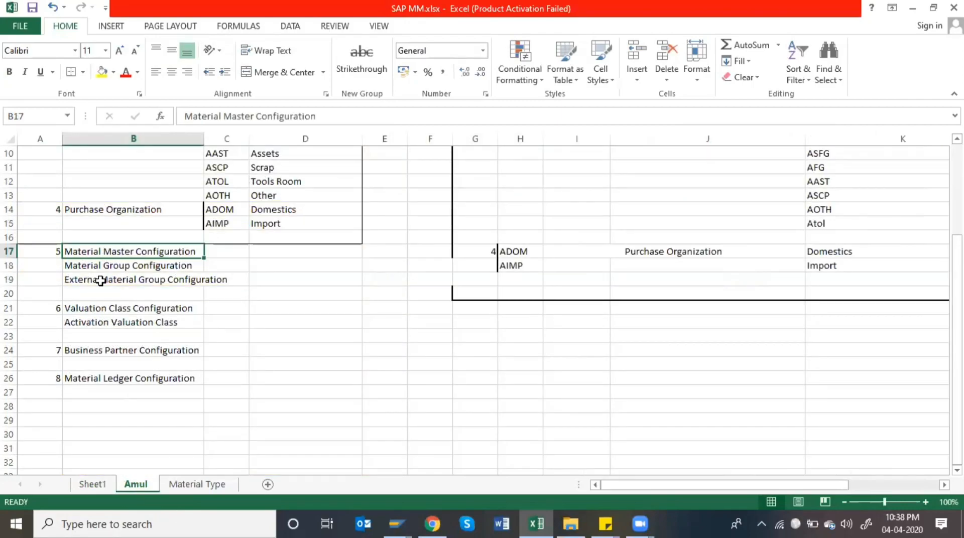
{"action": "scroll", "coordinate": [87, 186], "scroll_direction": "up", "scroll_amount": 3}
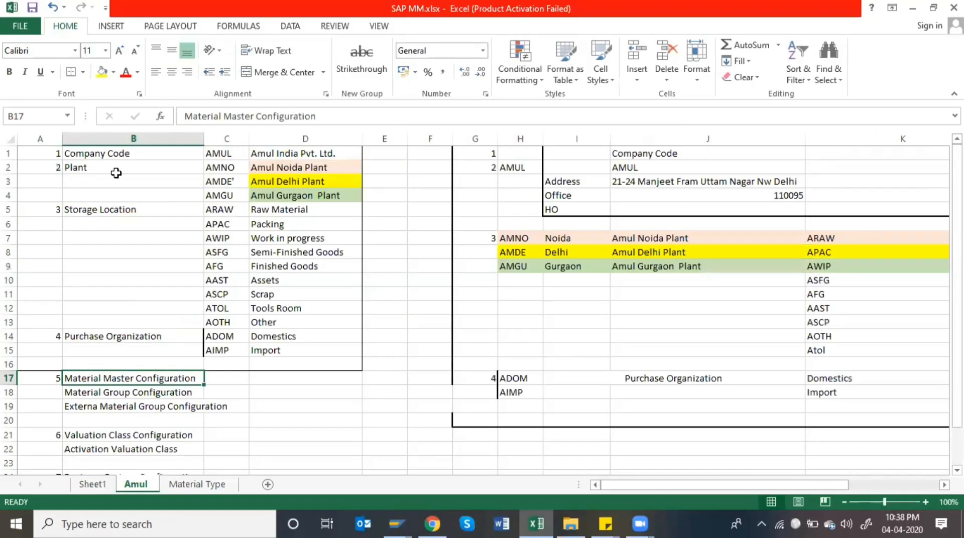
{"action": "left_click", "coordinate": [216, 154]}
{"action": "key", "text": "Down"}
{"action": "key", "text": "Down"}
{"action": "key", "text": "Down"}
{"action": "key", "text": "Down"}
{"action": "key", "text": "Down"}
{"action": "key", "text": "Down"}
{"action": "key", "text": "Down"}
{"action": "key", "text": "Down"}
{"action": "key", "text": "Down"}
{"action": "key", "text": "Down"}
{"action": "key", "text": "Down"}
{"action": "key", "text": "Down"}
{"action": "key", "text": "Down"}
{"action": "key", "text": "Down"}
{"action": "key", "text": "Down"}
{"action": "key", "text": "Down"}
{"action": "key", "text": "Down"}
{"action": "key", "text": "Down"}
{"action": "key", "text": "Down"}
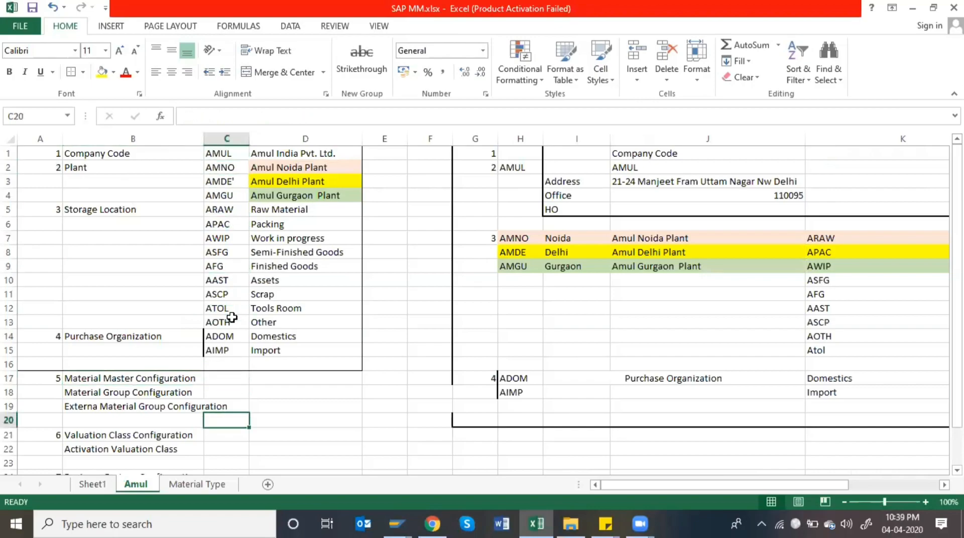
{"action": "key", "text": "Left"}
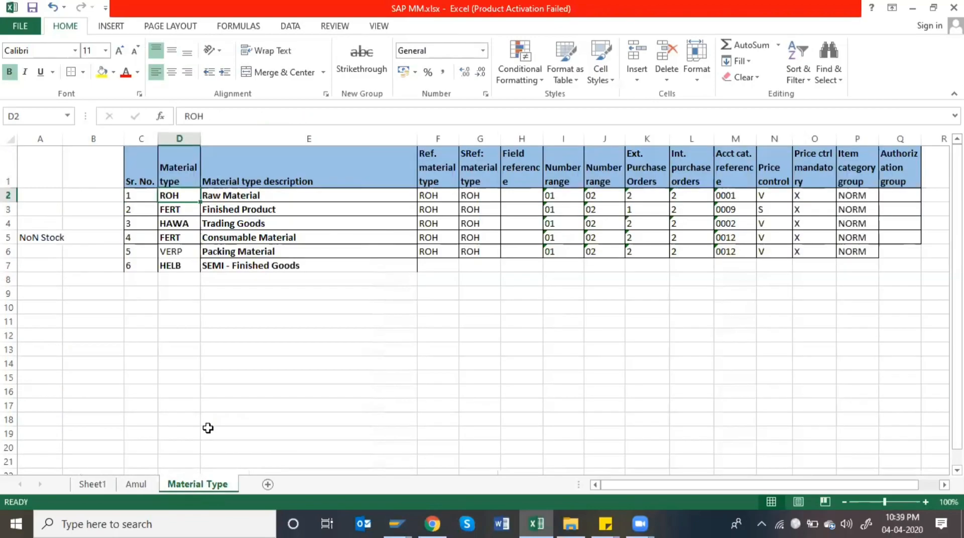
Enter the custom codes AMRM for Raw Material in B2 and AMFG for Finished Product in B3 on the Material Type sheet
{"action": "left_click", "coordinate": [223, 485]}
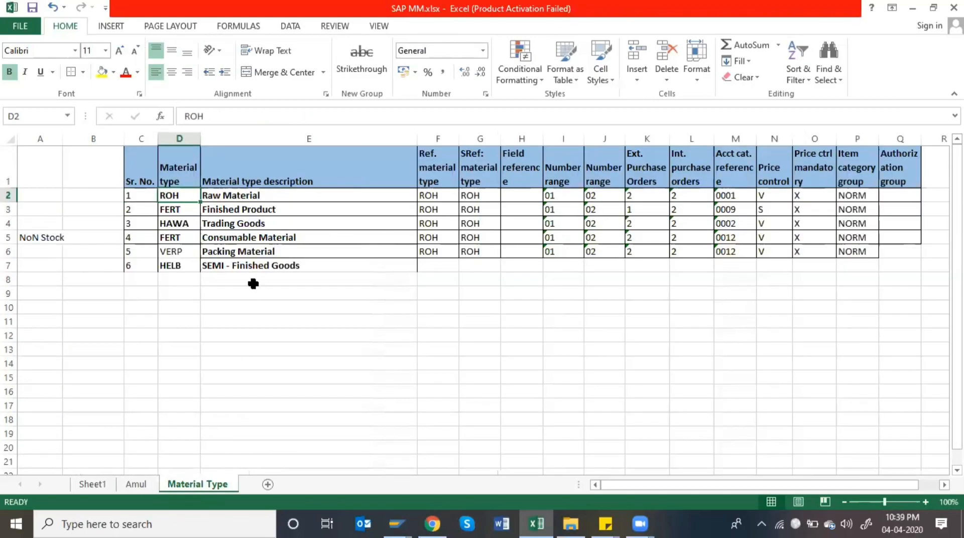
{"action": "left_click", "coordinate": [97, 195]}
{"action": "type", "text": "AM"}
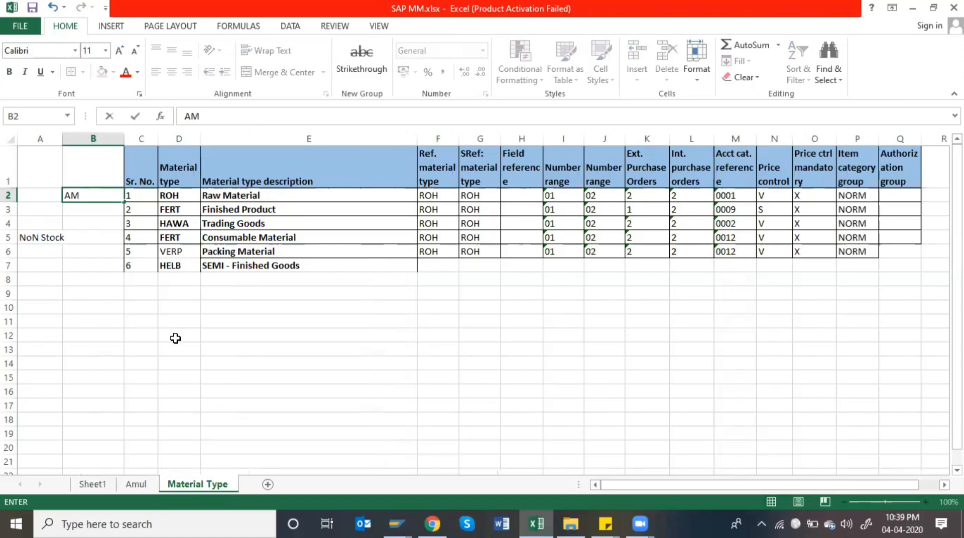
{"action": "type", "text": "RM"}
{"action": "key", "text": "Return"}
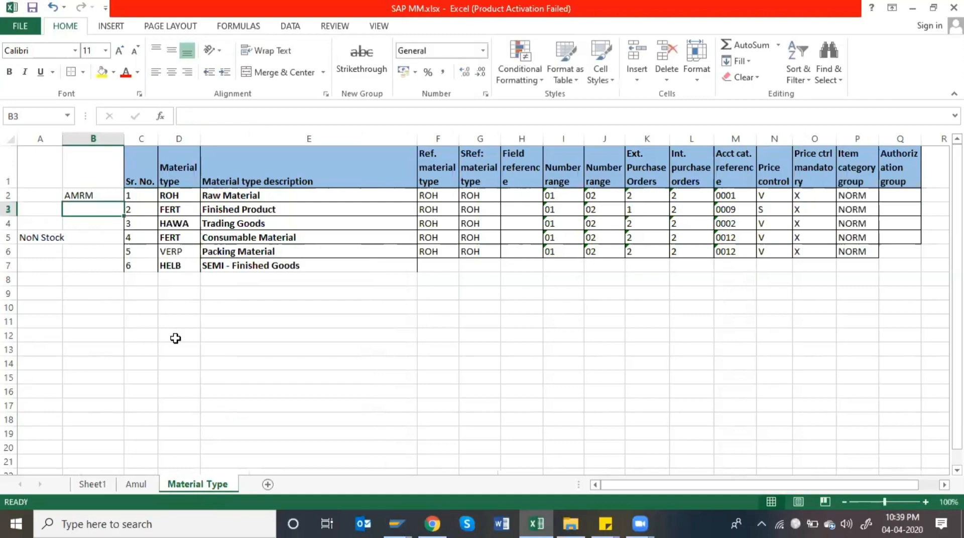
{"action": "type", "text": "AM"}
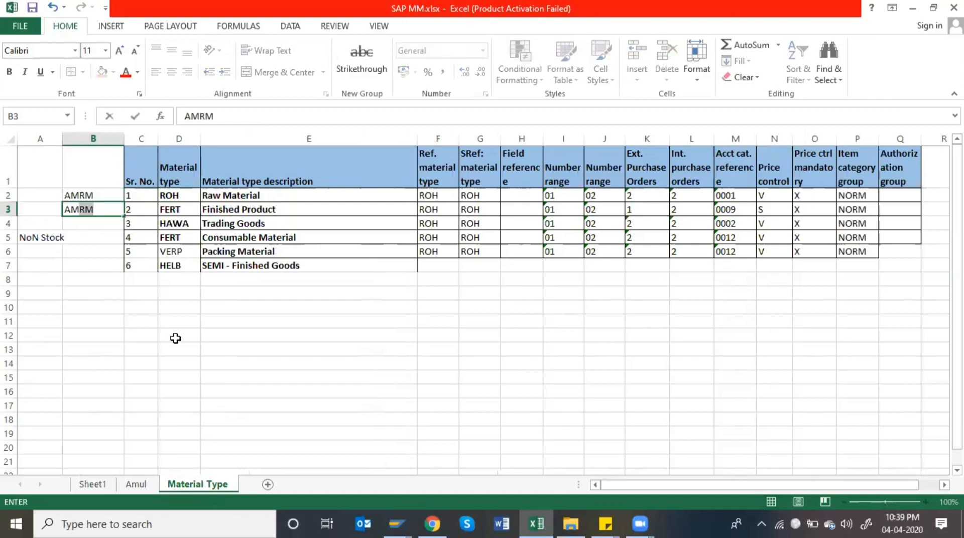
{"action": "type", "text": "FG"}
{"action": "key", "text": "Return"}
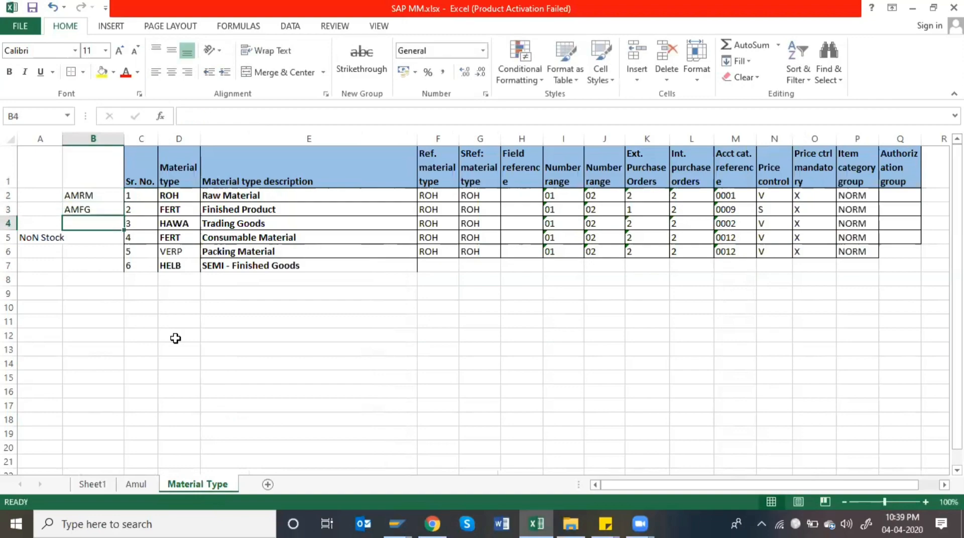
Enter AMTG for Trading Goods, AMCM for Consumable Material and AMPM for Packing Material in cells B4 to B6
{"action": "type", "text": "AMT"}
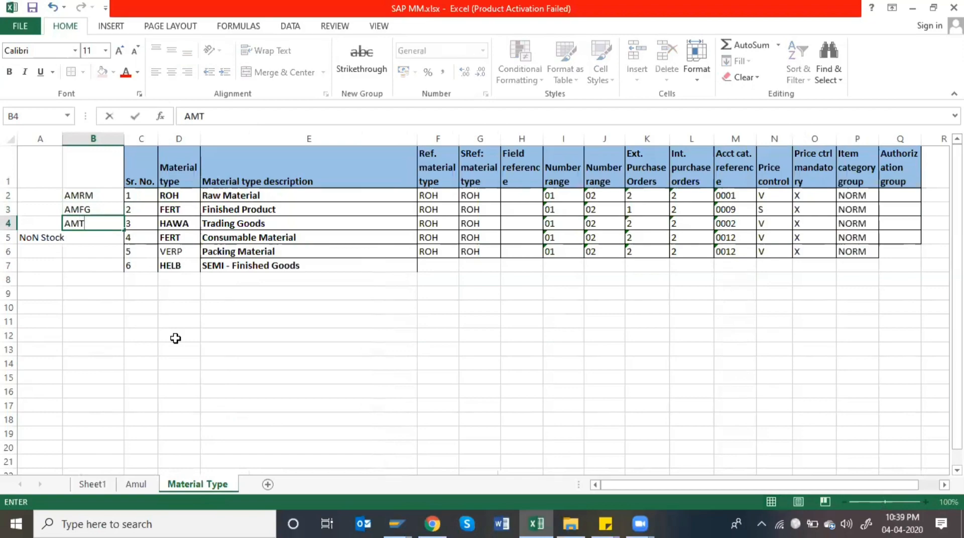
{"action": "type", "text": "G"}
{"action": "key", "text": "Return"}
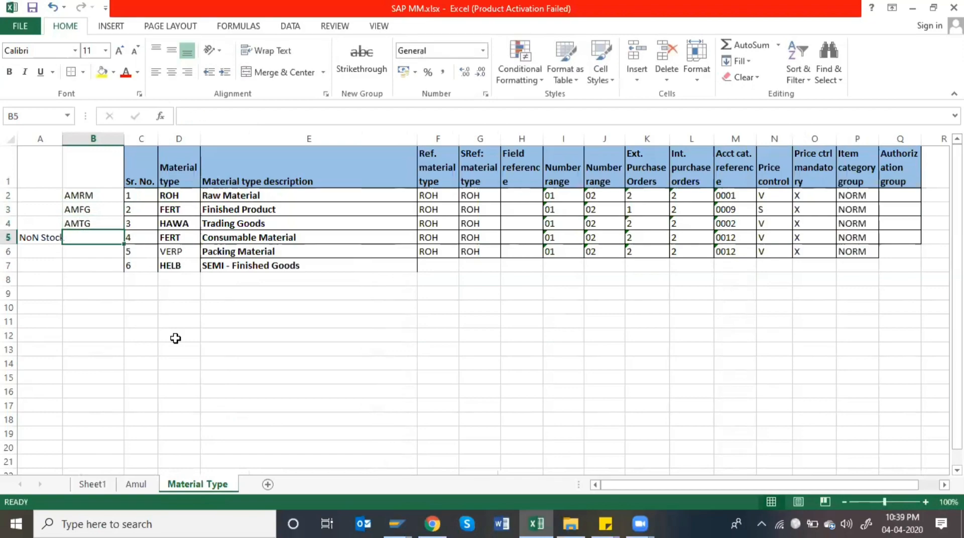
{"action": "type", "text": "AMC"}
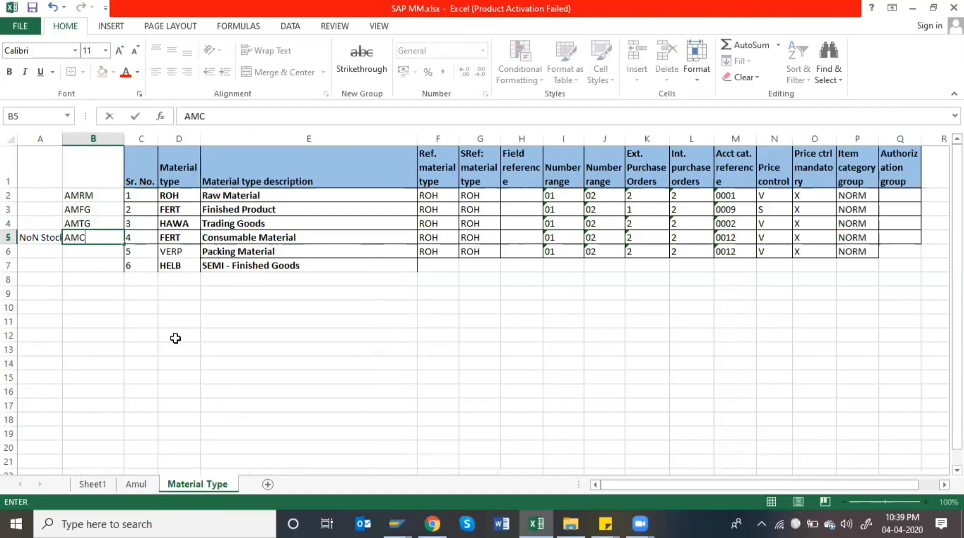
{"action": "type", "text": "M"}
{"action": "key", "text": "Return"}
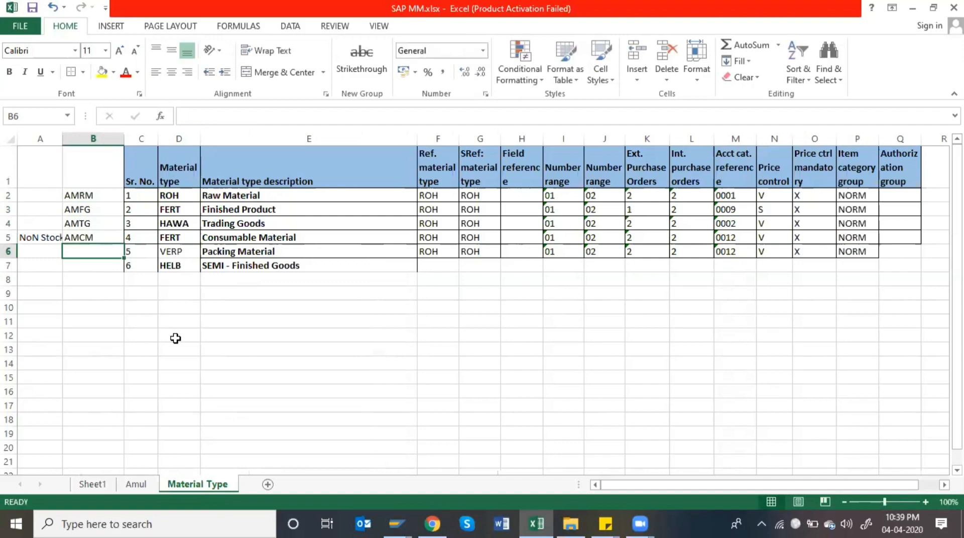
{"action": "type", "text": "AMP"}
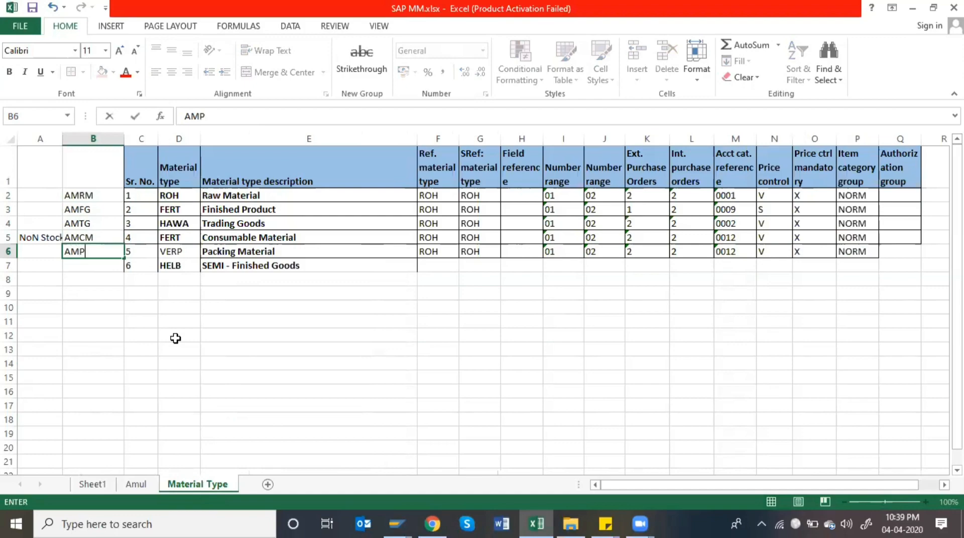
{"action": "type", "text": "M"}
{"action": "key", "text": "Return"}
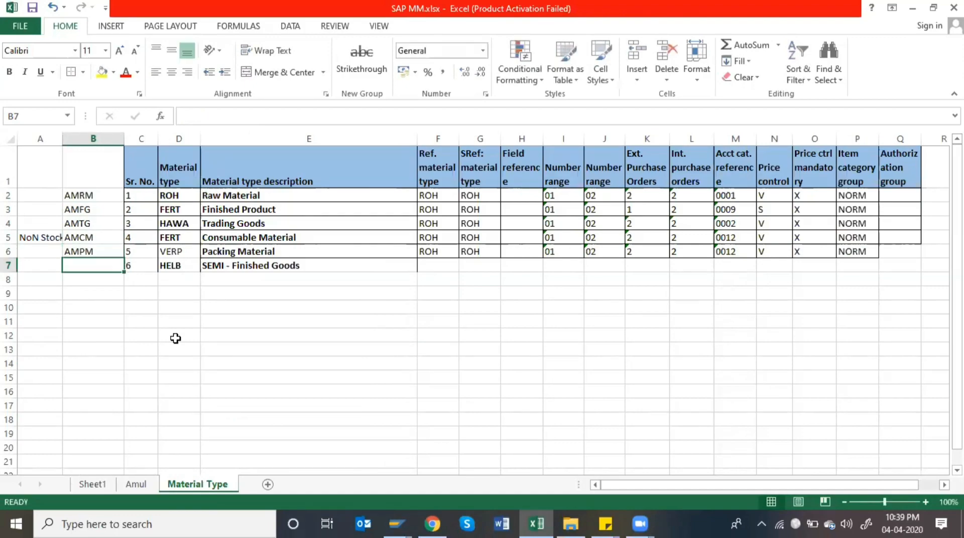
Enter the custom code AMSF for SEMI - Finished Goods in cell B7
{"action": "key", "text": "Up"}
{"action": "key", "text": "Down"}
{"action": "key", "text": "Up"}
{"action": "key", "text": "Down"}
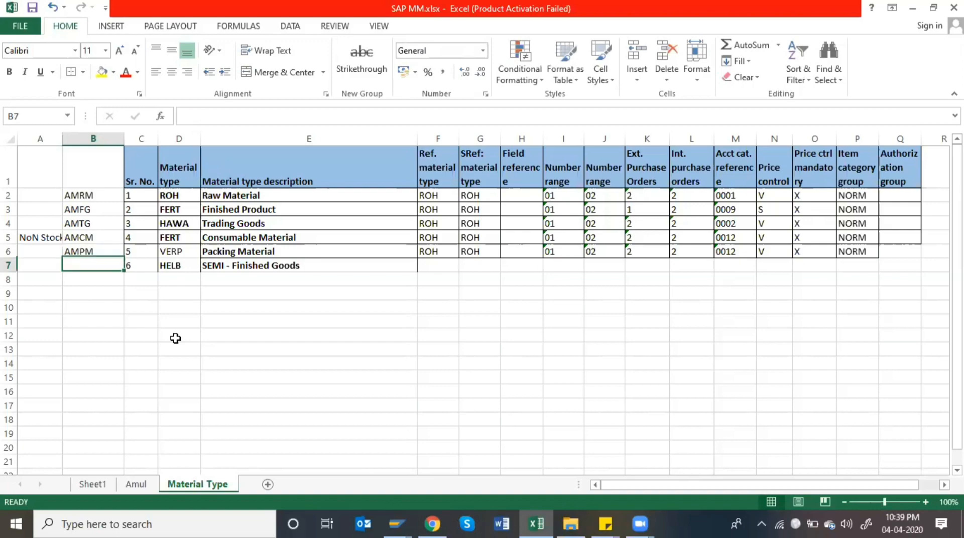
{"action": "type", "text": "AM"}
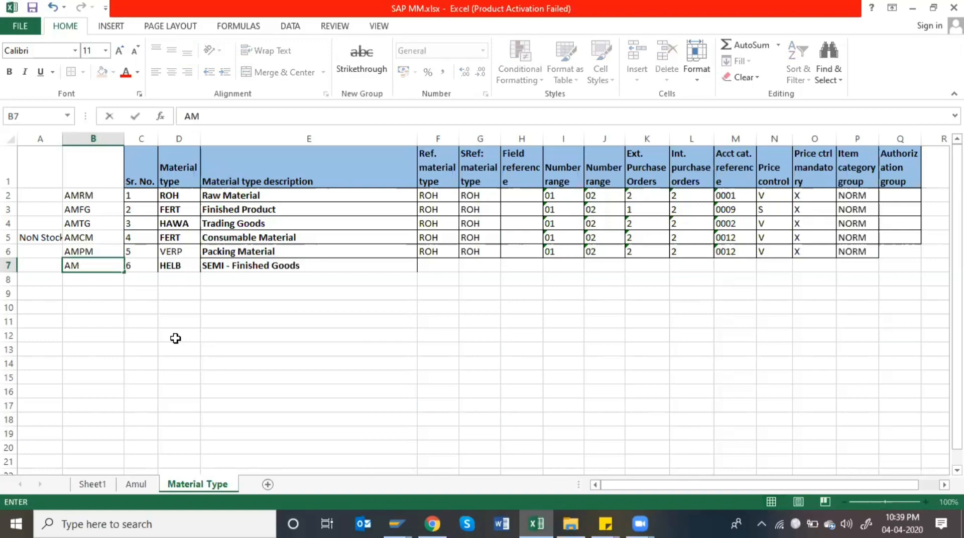
{"action": "type", "text": "SF"}
{"action": "key", "text": "Return"}
{"action": "key", "text": "Up"}
{"action": "key", "text": "Up"}
{"action": "key", "text": "Up"}
{"action": "key", "text": "Up"}
{"action": "key", "text": "Up"}
{"action": "key", "text": "Up"}
{"action": "key", "text": "Up"}
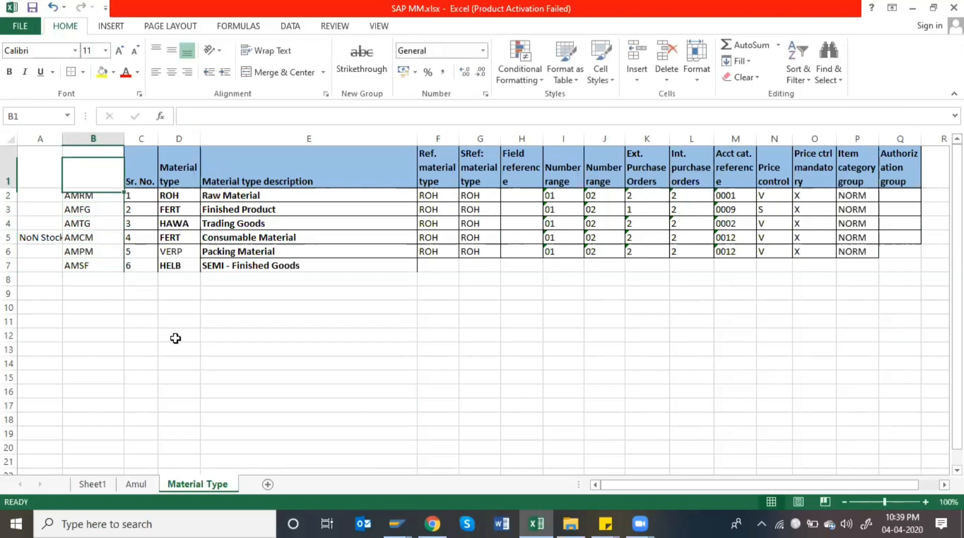
{"action": "type", "text": "4"}
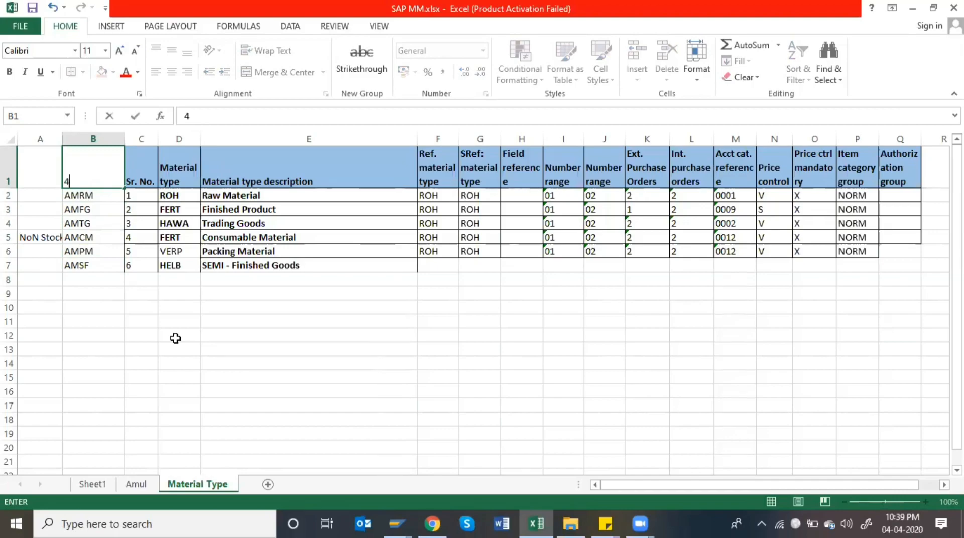
{"action": "key", "text": "Return"}
{"action": "key", "text": "Up"}
{"action": "key", "text": "Delete"}
{"action": "key", "text": "Left"}
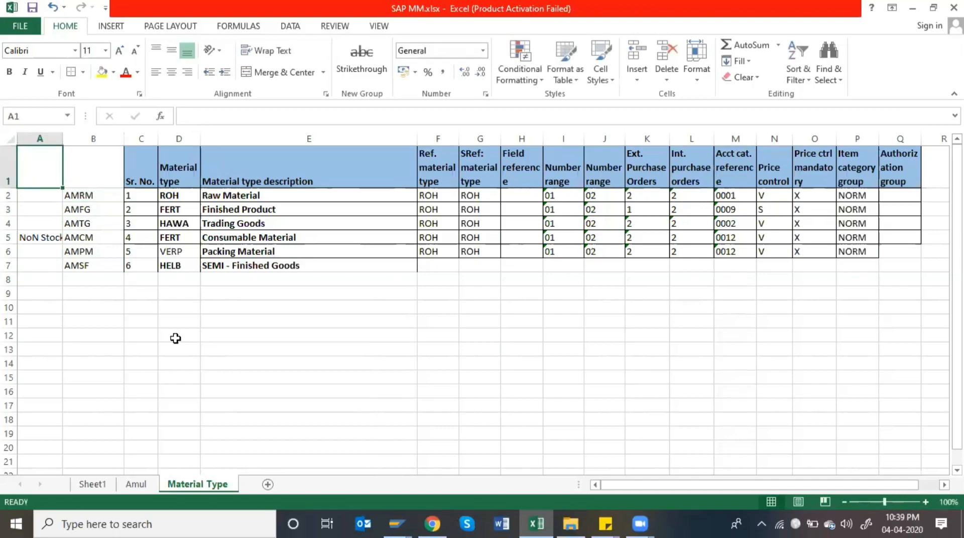
Review the length of the organizational codes in column C of the Amul sheet
{"action": "left_click", "coordinate": [140, 483]}
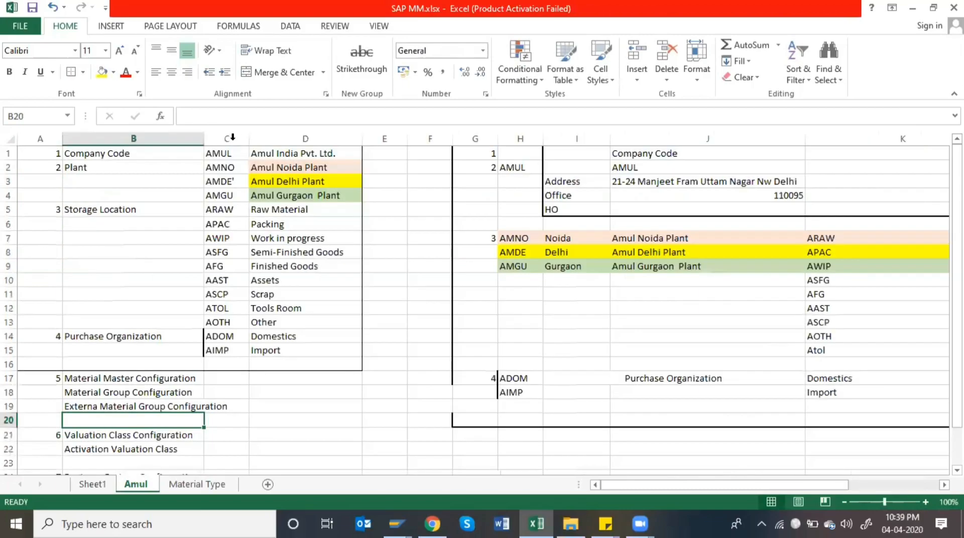
{"action": "left_click", "coordinate": [225, 139]}
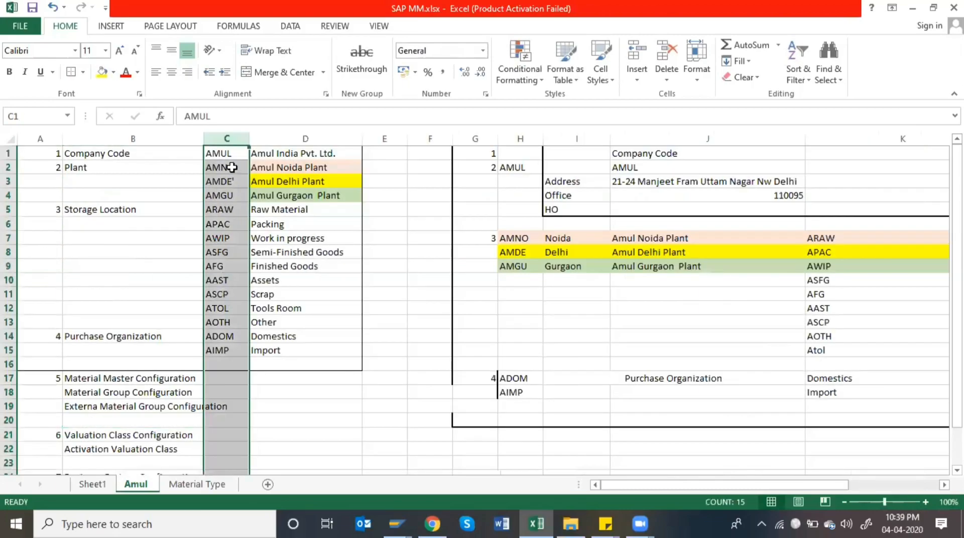
{"action": "left_click", "coordinate": [222, 182]}
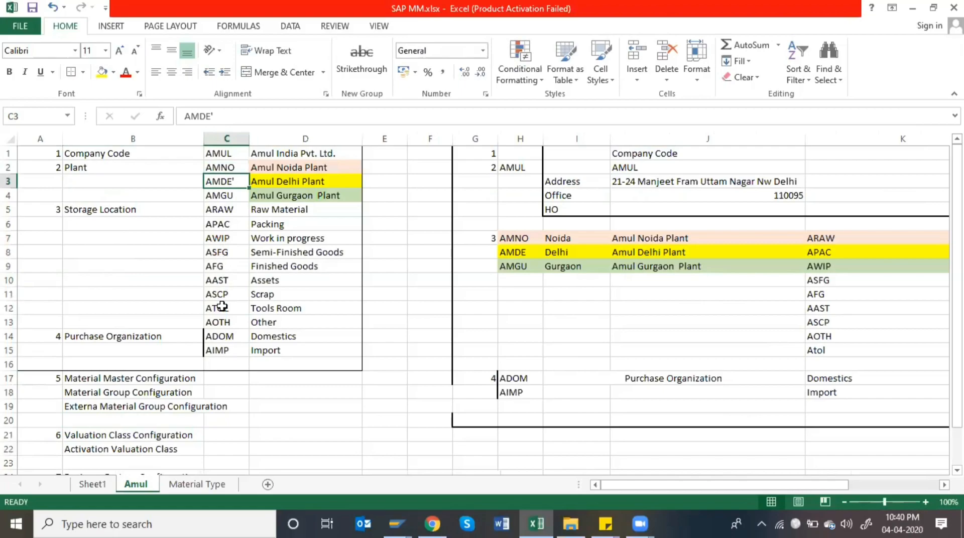
{"action": "scroll", "coordinate": [221, 312], "scroll_direction": "down", "scroll_amount": 3}
{"action": "scroll", "coordinate": [221, 312], "scroll_direction": "up", "scroll_amount": 2}
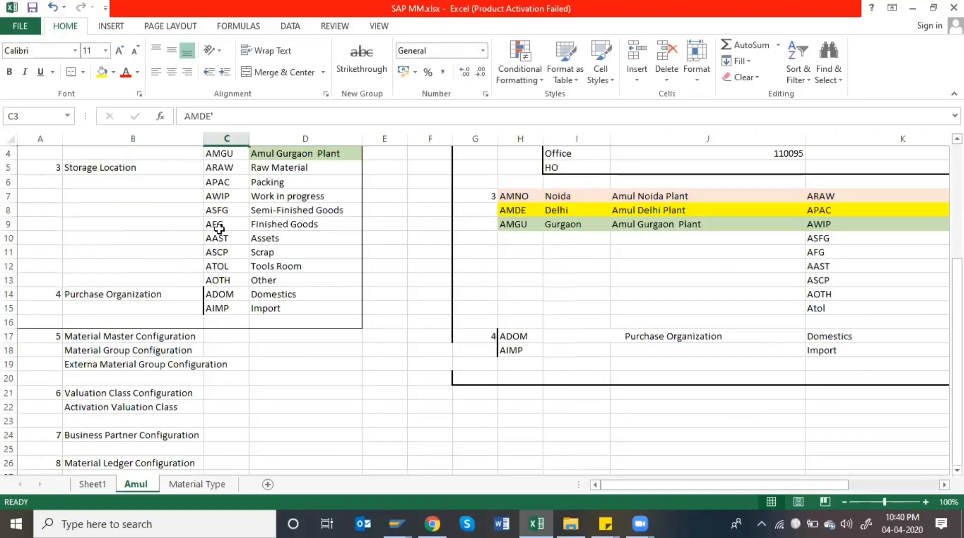
{"action": "scroll", "coordinate": [201, 506], "scroll_direction": "up", "scroll_amount": 1}
Enter 4 in cell B1 above the custom codes on the Material Type sheet and give it top and left alignment
{"action": "left_click", "coordinate": [192, 486]}
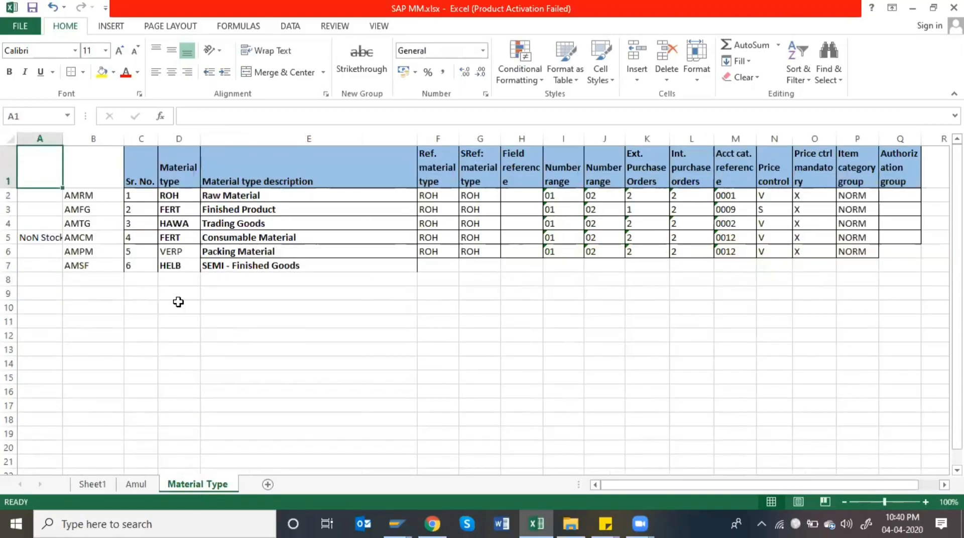
{"action": "left_click", "coordinate": [85, 170]}
{"action": "type", "text": "4"}
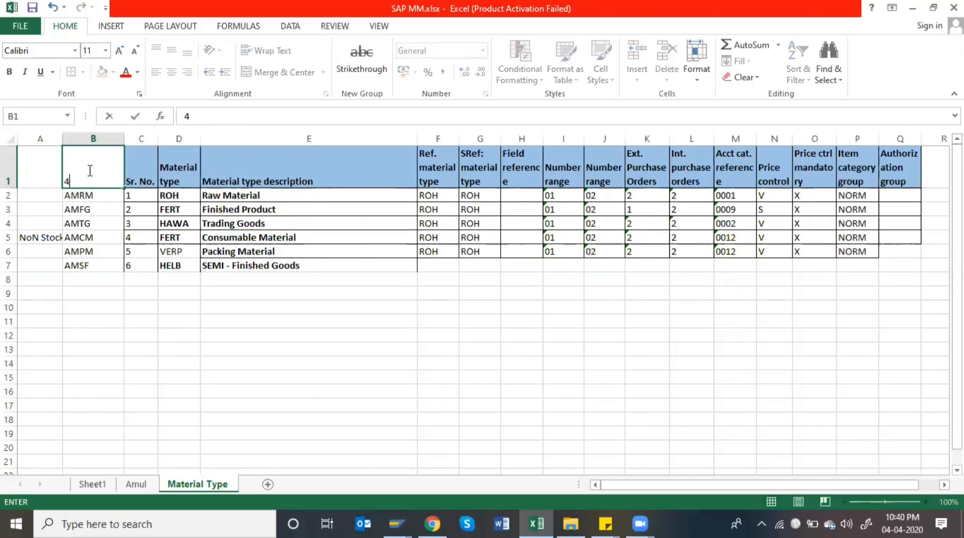
{"action": "key", "text": "Return"}
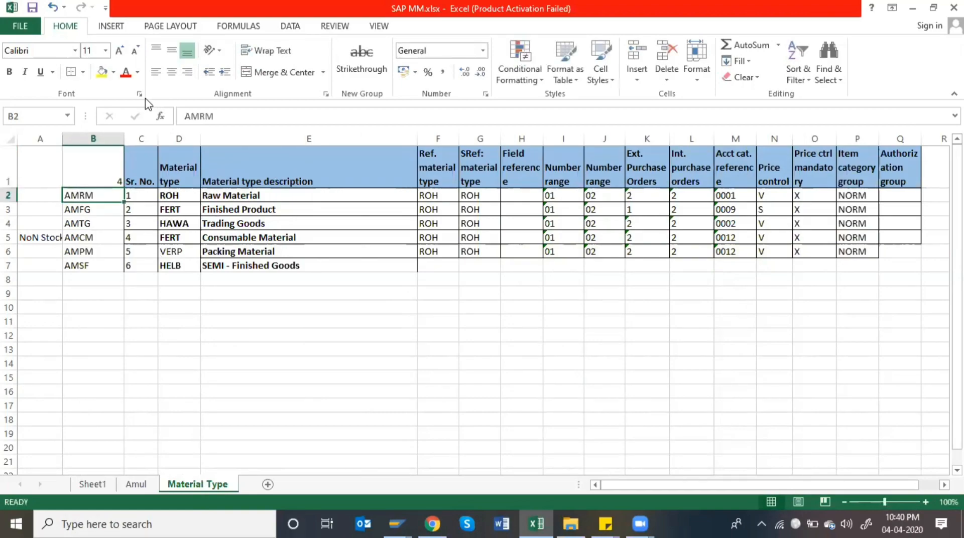
{"action": "left_click", "coordinate": [75, 179]}
{"action": "left_click", "coordinate": [156, 50]}
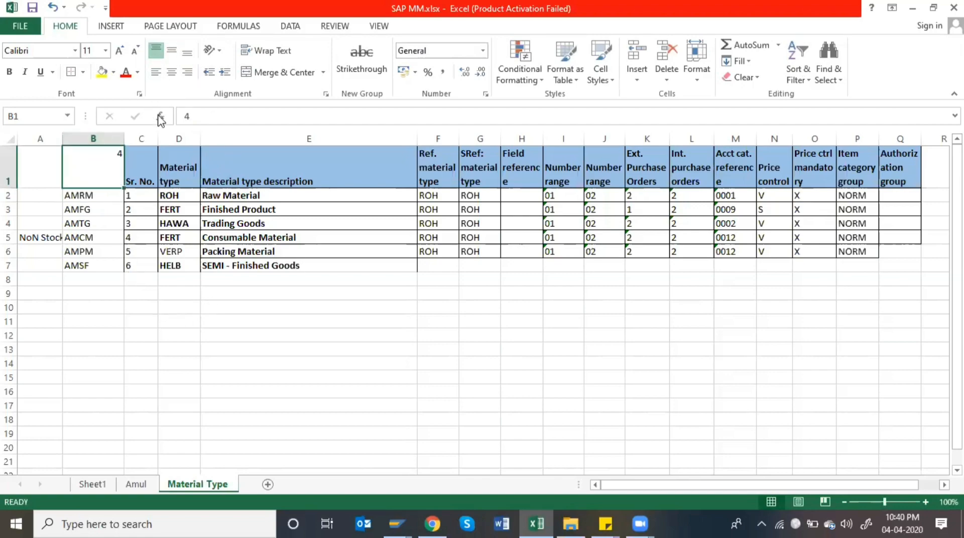
{"action": "left_click", "coordinate": [156, 71]}
{"action": "left_click", "coordinate": [163, 275]}
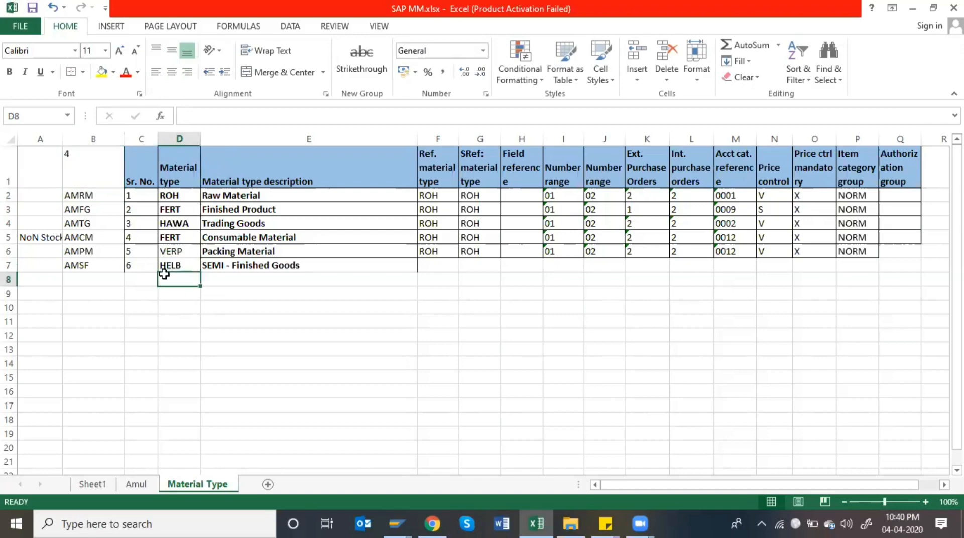
{"action": "left_click", "coordinate": [88, 195]}
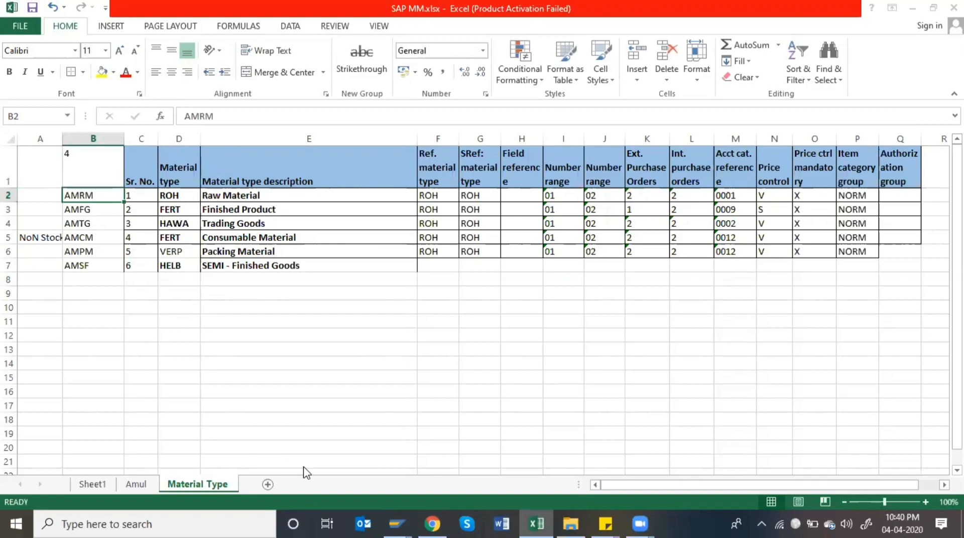
Switch to the SAP Material types overview and position the list at material type ROH
{"action": "key", "text": "alt+Tab"}
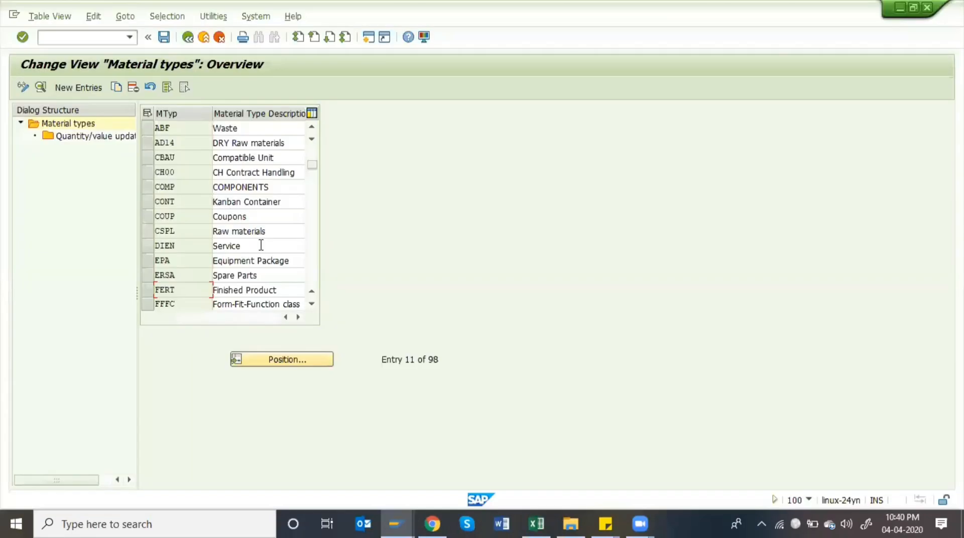
{"action": "left_click", "coordinate": [280, 359]}
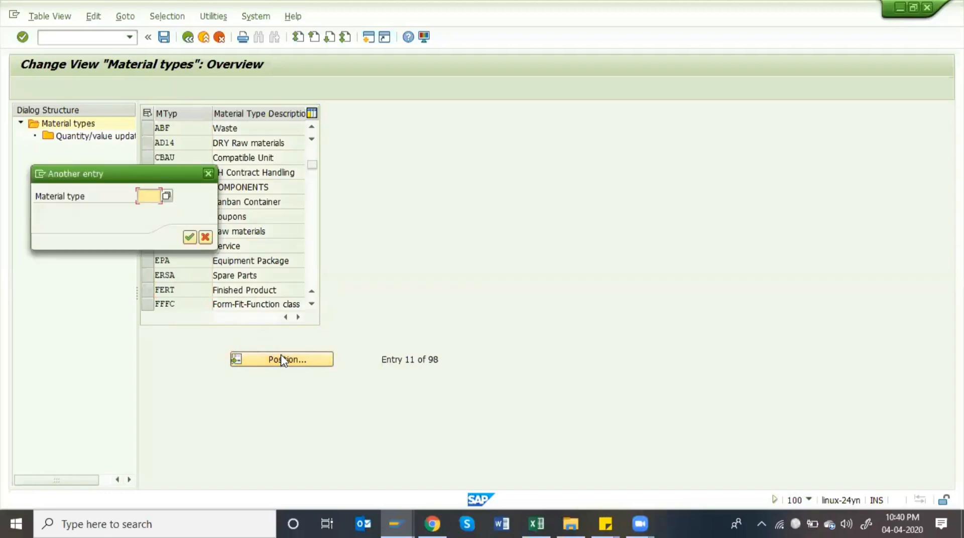
{"action": "key", "text": "Escape"}
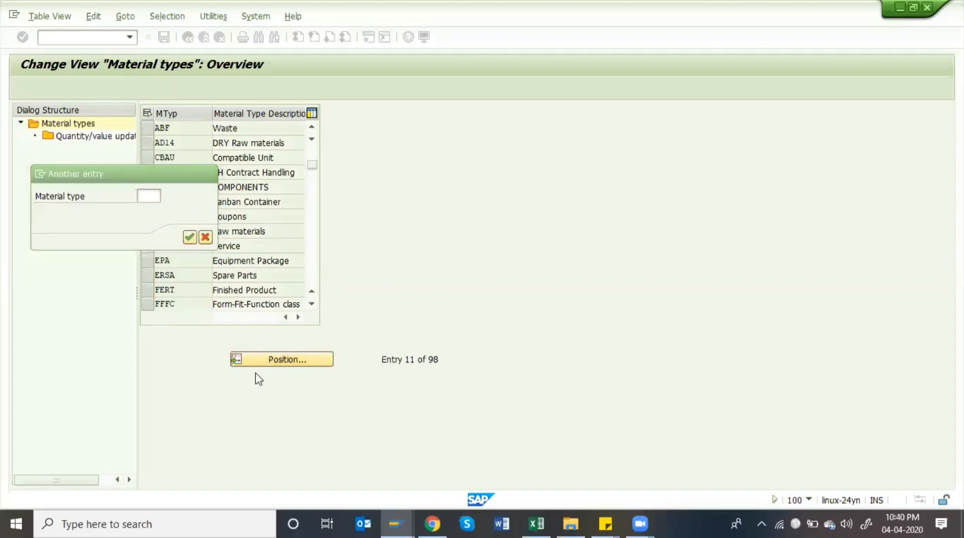
{"action": "left_click", "coordinate": [281, 359]}
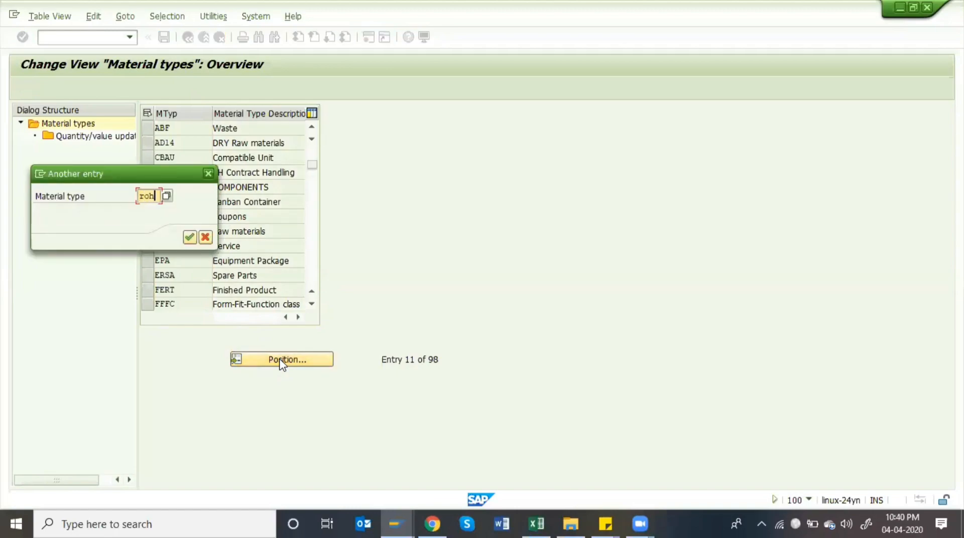
{"action": "key", "text": "Return"}
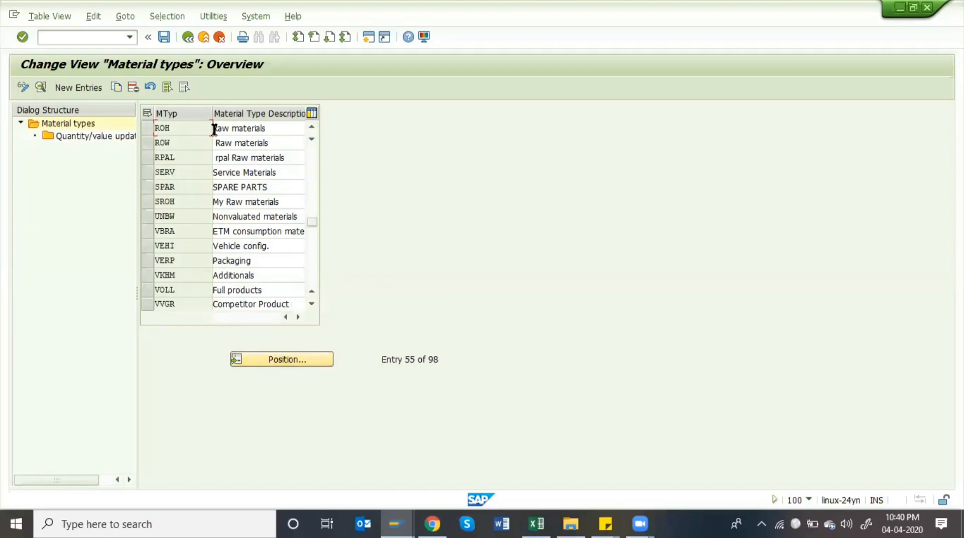
{"action": "left_click", "coordinate": [150, 129]}
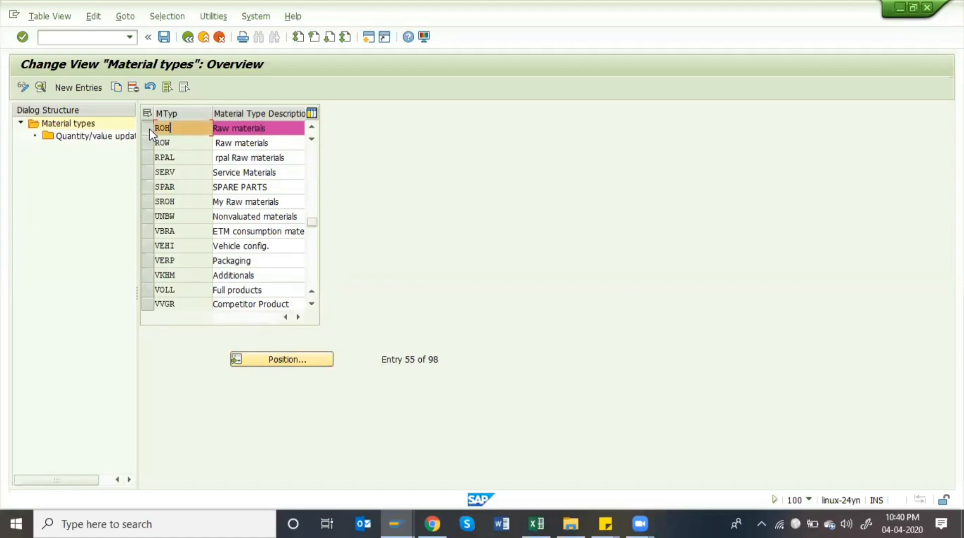
{"action": "left_click", "coordinate": [116, 89]}
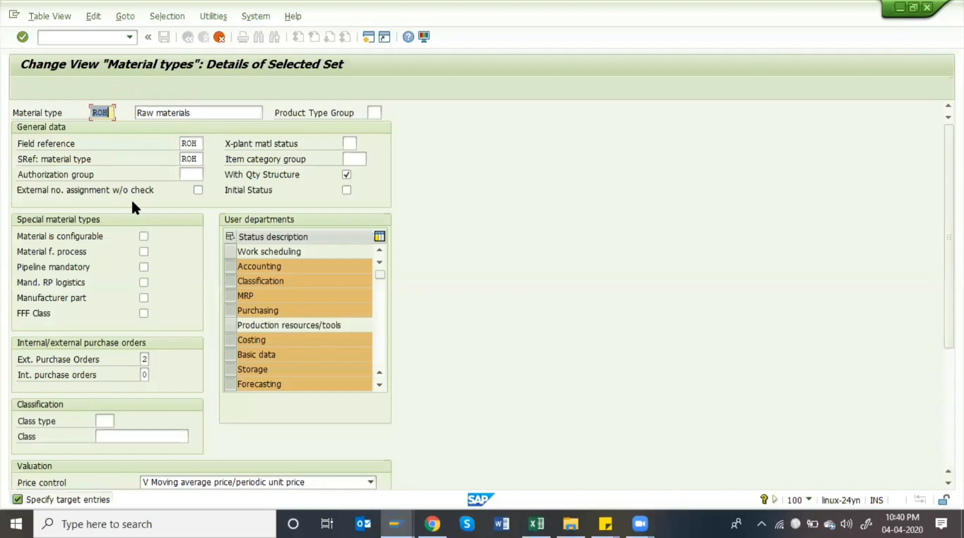
{"action": "left_click", "coordinate": [110, 113]}
{"action": "left_click", "coordinate": [219, 37]}
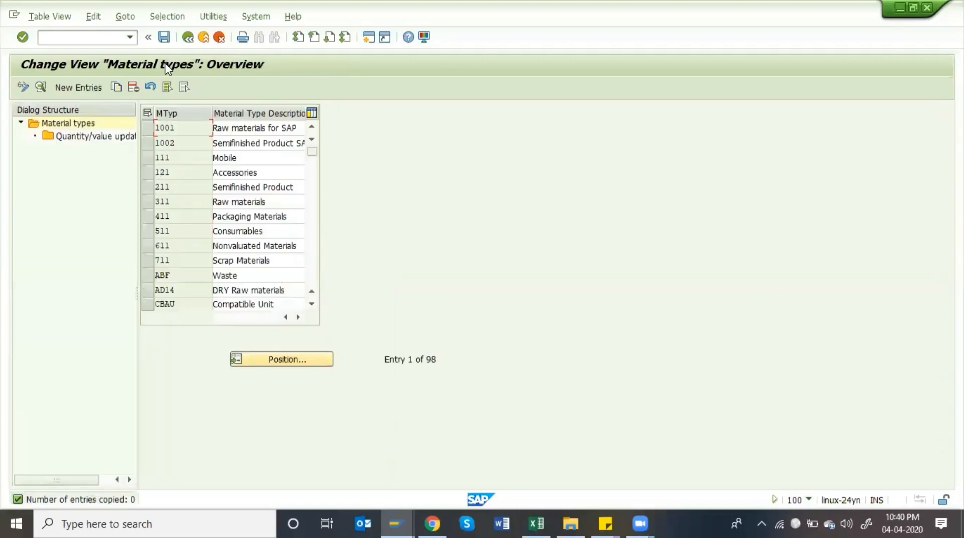
Leave the Material types maintenance view and return to the implementation guide structure
{"action": "left_click", "coordinate": [187, 38]}
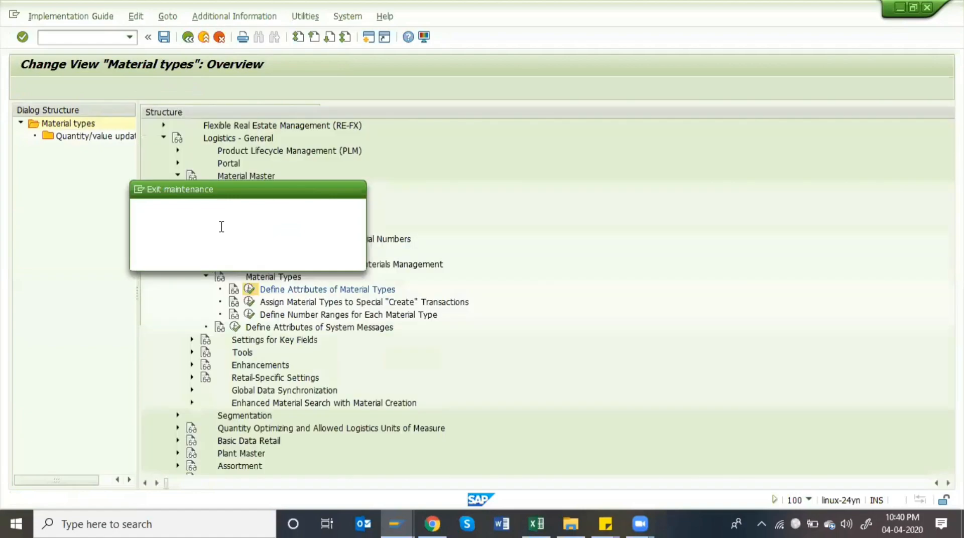
Discard the unsaved material type changes and reopen Define Attributes of Material Types
{"action": "left_click", "coordinate": [253, 256]}
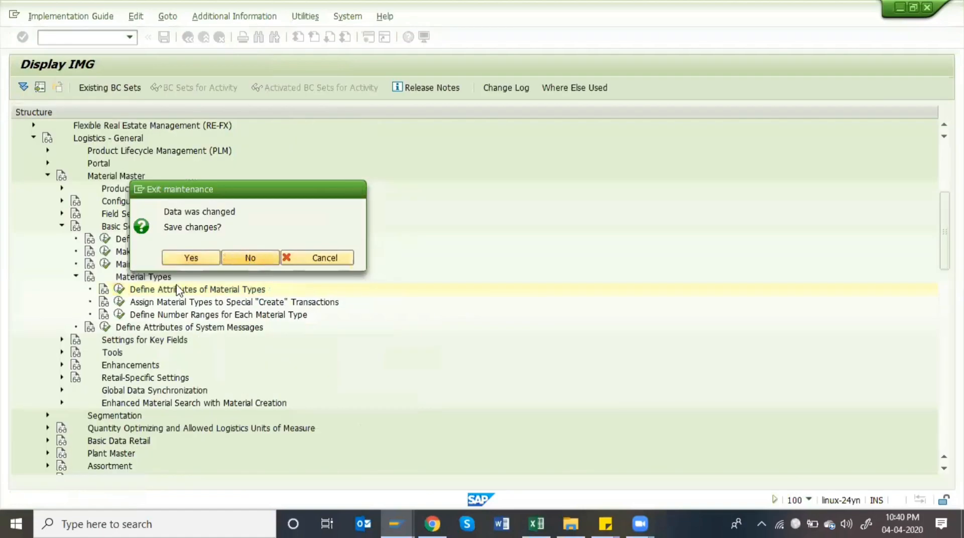
{"action": "left_click", "coordinate": [120, 291]}
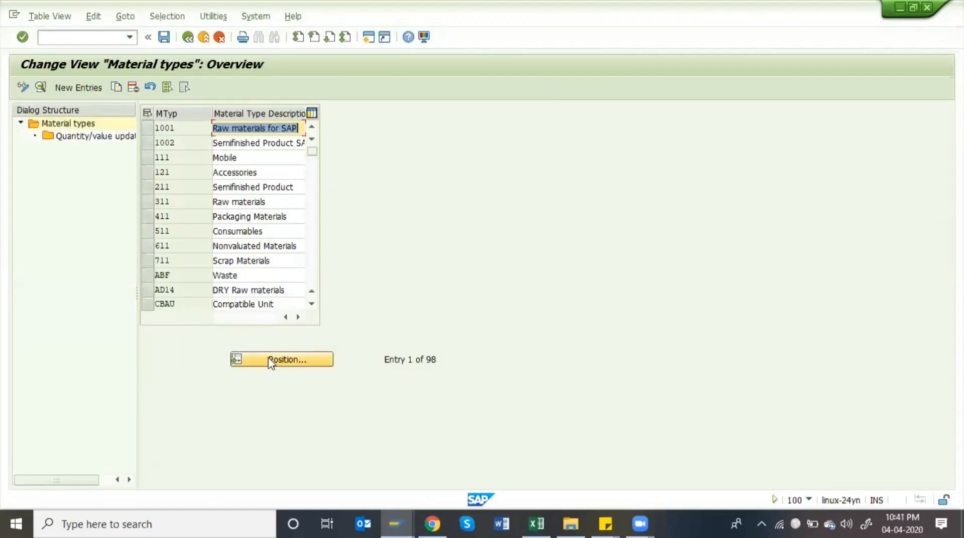
{"action": "scroll", "coordinate": [177, 260], "scroll_direction": "down", "scroll_amount": 2}
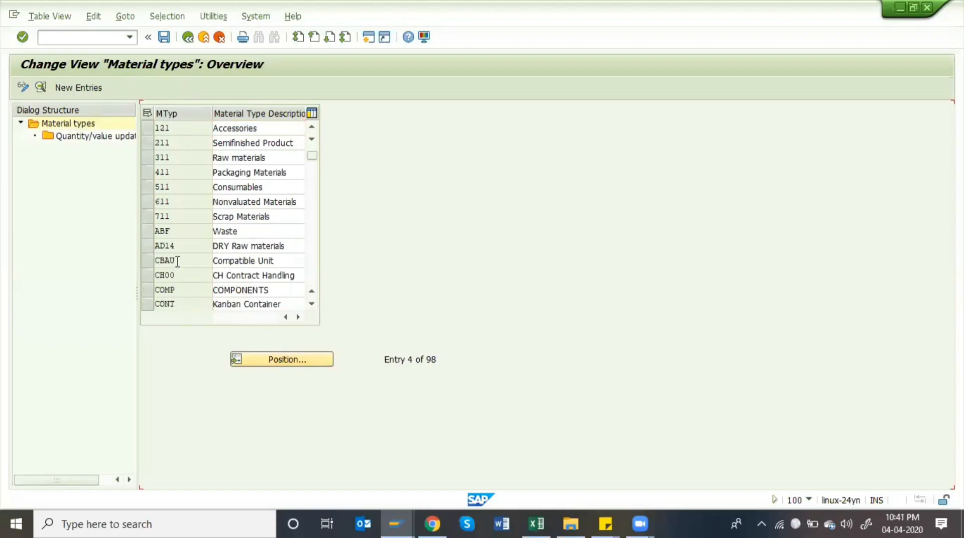
{"action": "left_click", "coordinate": [274, 362]}
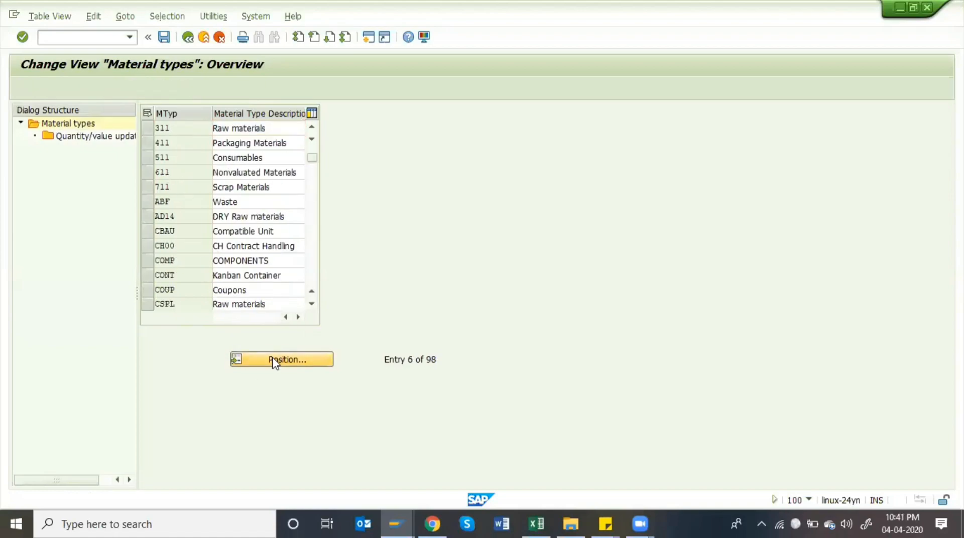
{"action": "type", "text": "ro"}
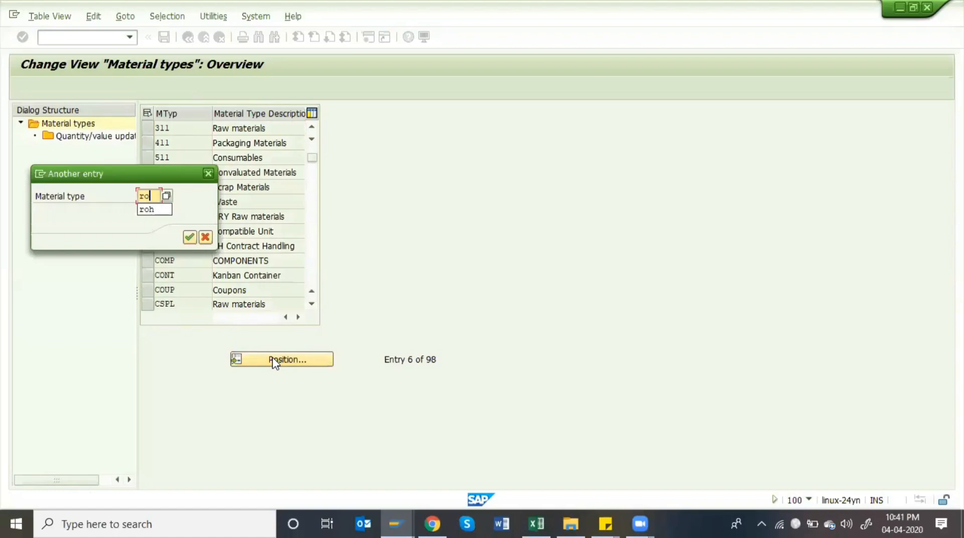
{"action": "type", "text": "h"}
{"action": "key", "text": "Return"}
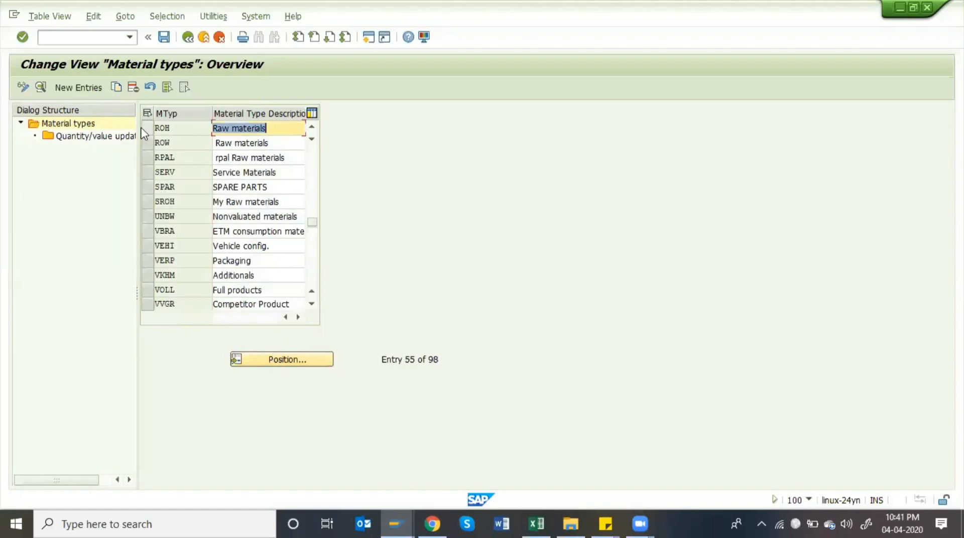
{"action": "left_click", "coordinate": [147, 128]}
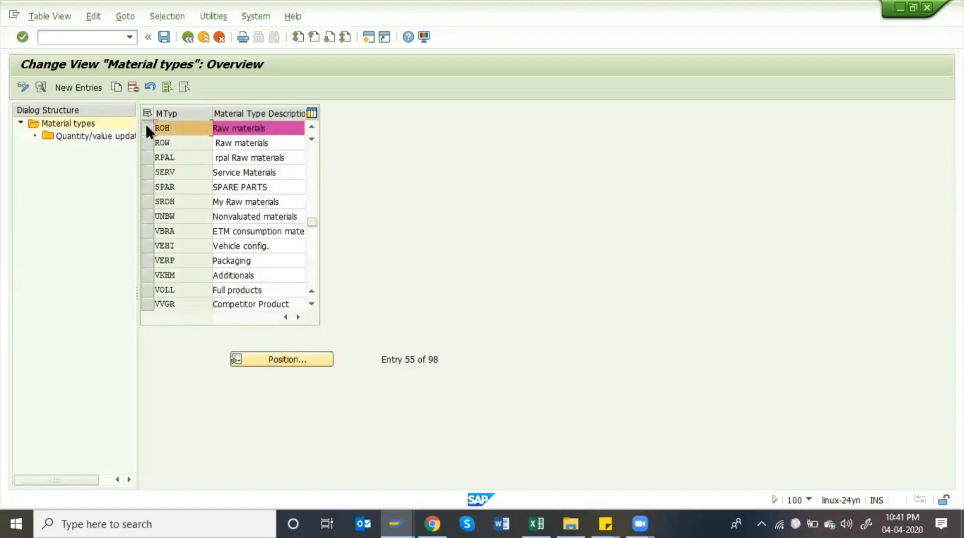
{"action": "left_click", "coordinate": [117, 88]}
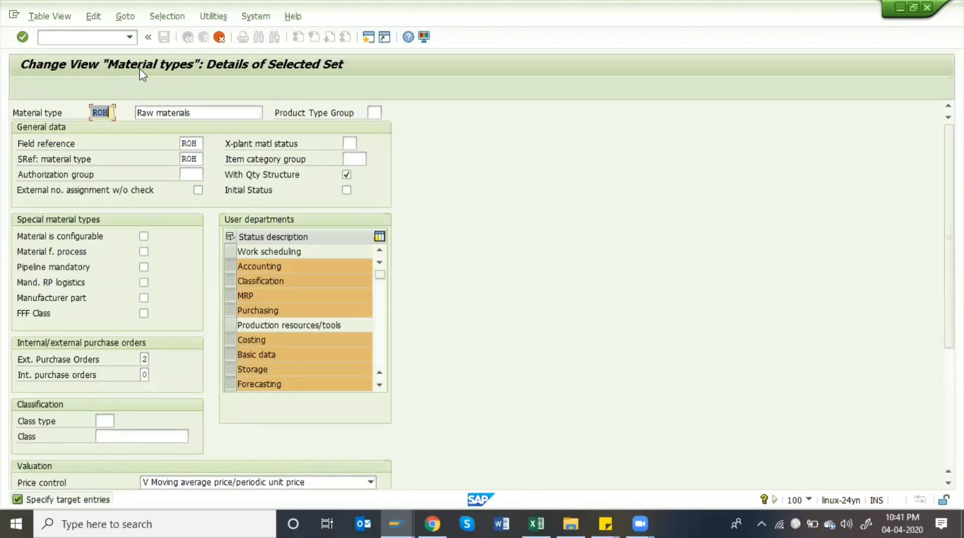
{"action": "left_click", "coordinate": [218, 39]}
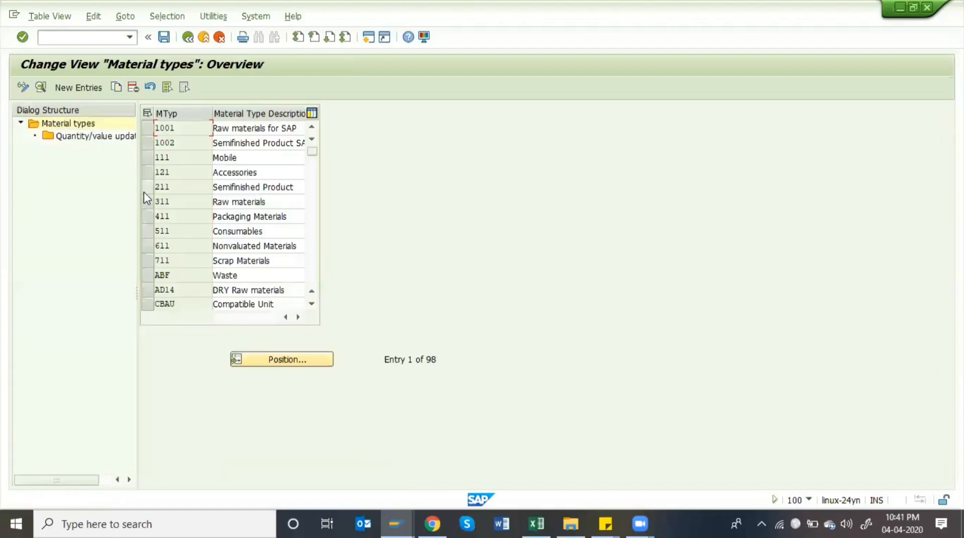
Position the list at material type ROH and start a copy of that entry
{"action": "left_click", "coordinate": [295, 360]}
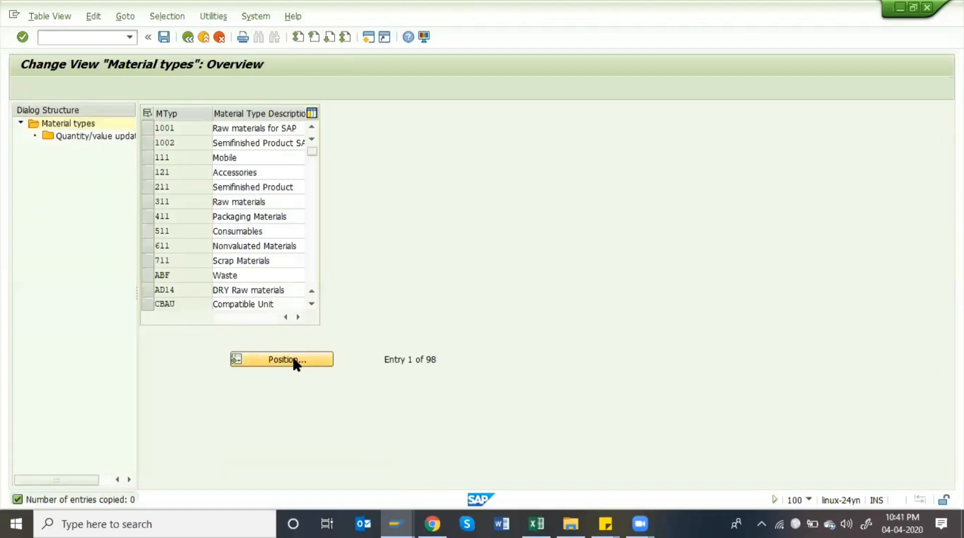
{"action": "type", "text": "roh"}
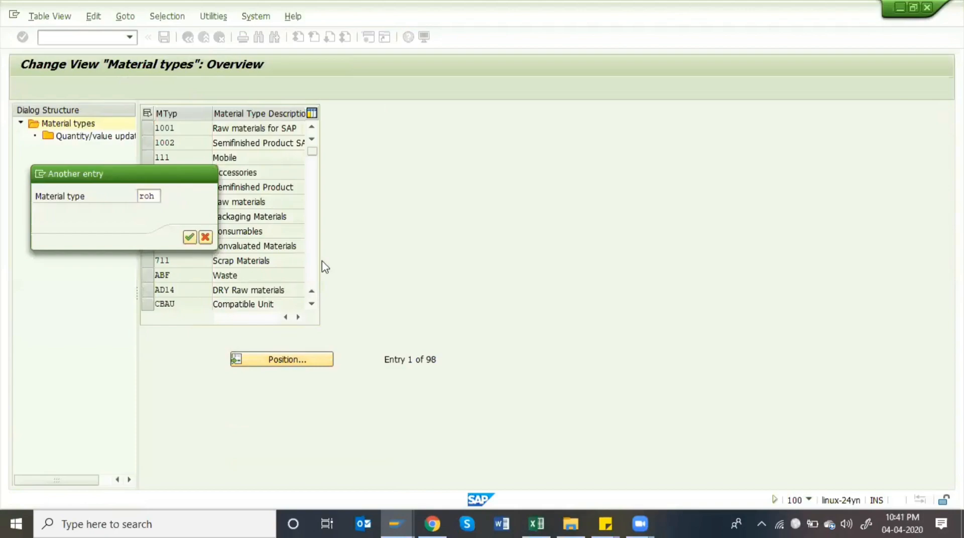
{"action": "key", "text": "Return"}
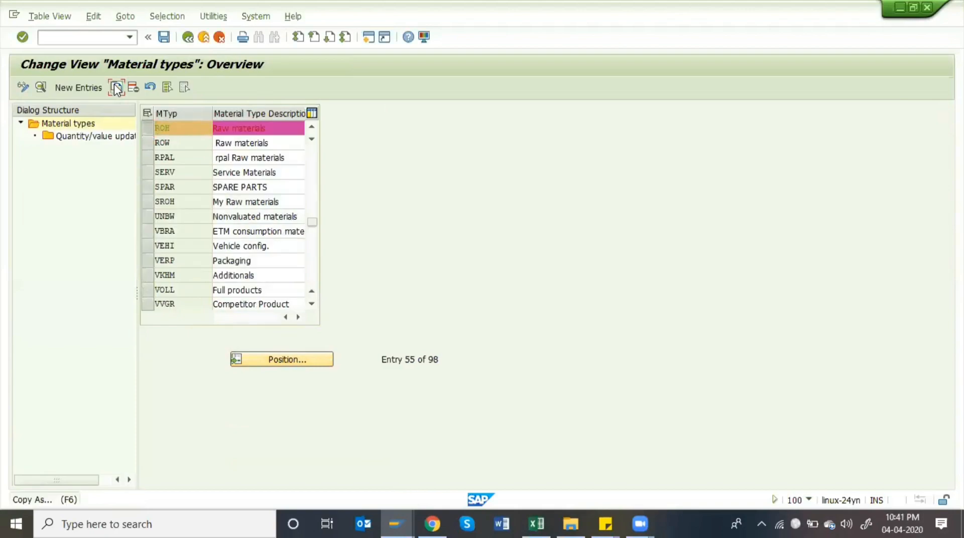
{"action": "left_click", "coordinate": [116, 87]}
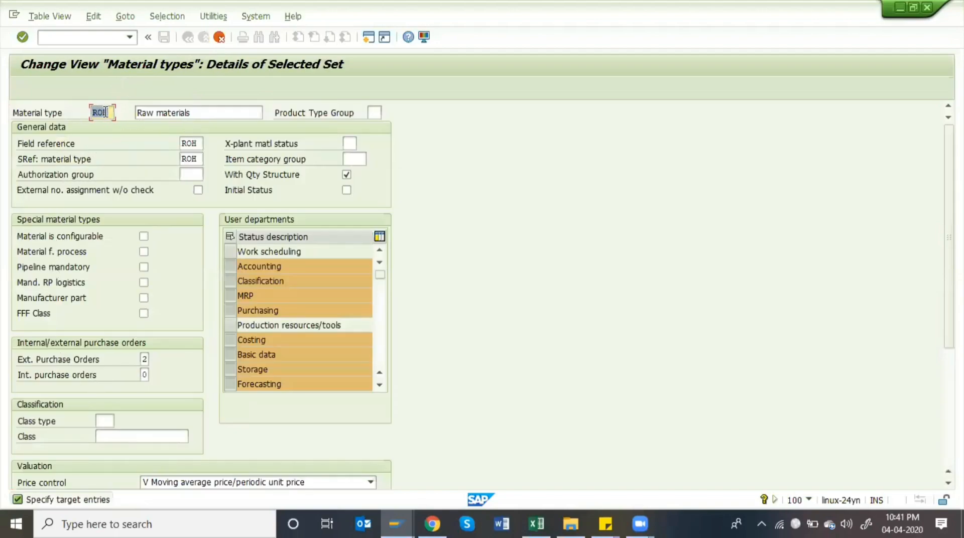
{"action": "left_click", "coordinate": [106, 111]}
{"action": "key", "text": "Return"}
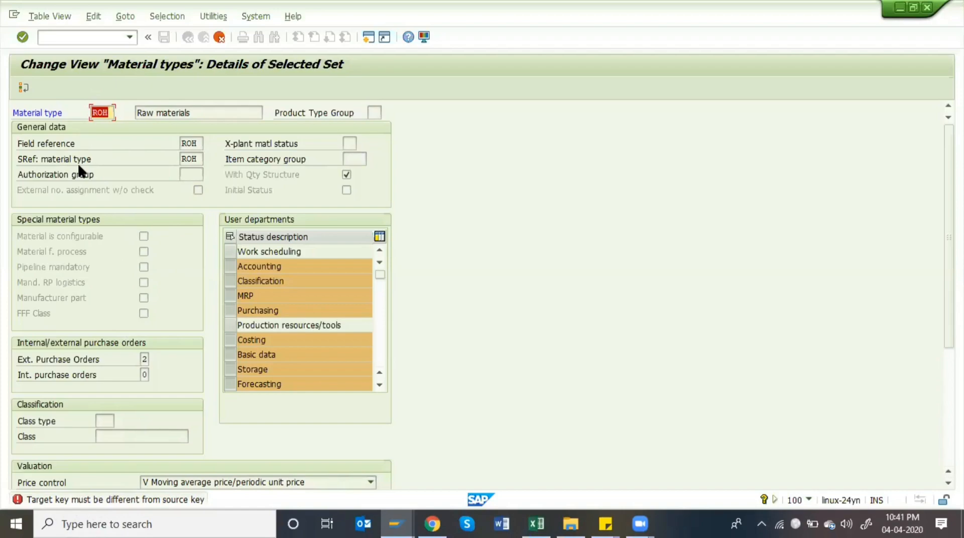
Set the copied entry's material type to AMRM, taking the code from the Material Type sheet in Excel
{"action": "key", "text": "BackSpace"}
{"action": "key", "text": "alt+Tab"}
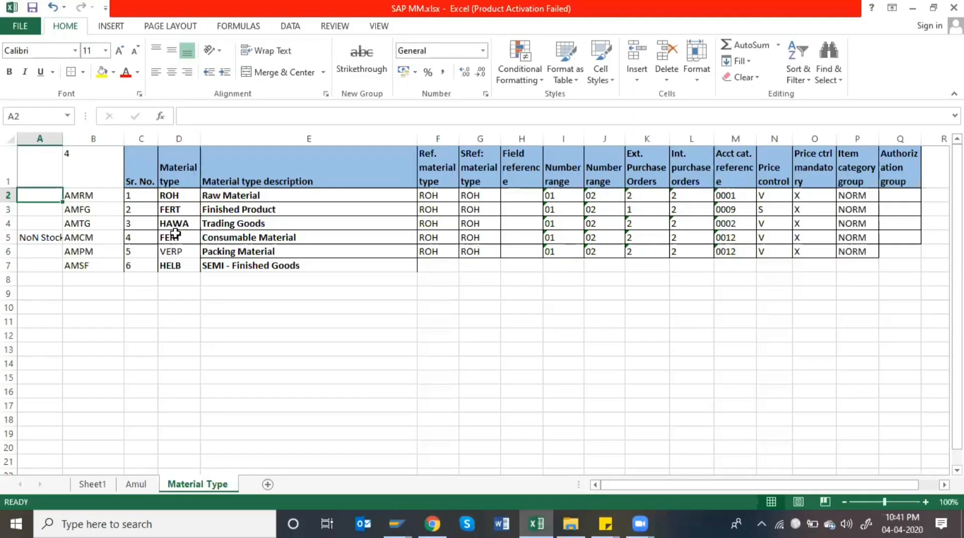
{"action": "key", "text": "alt+Tab"}
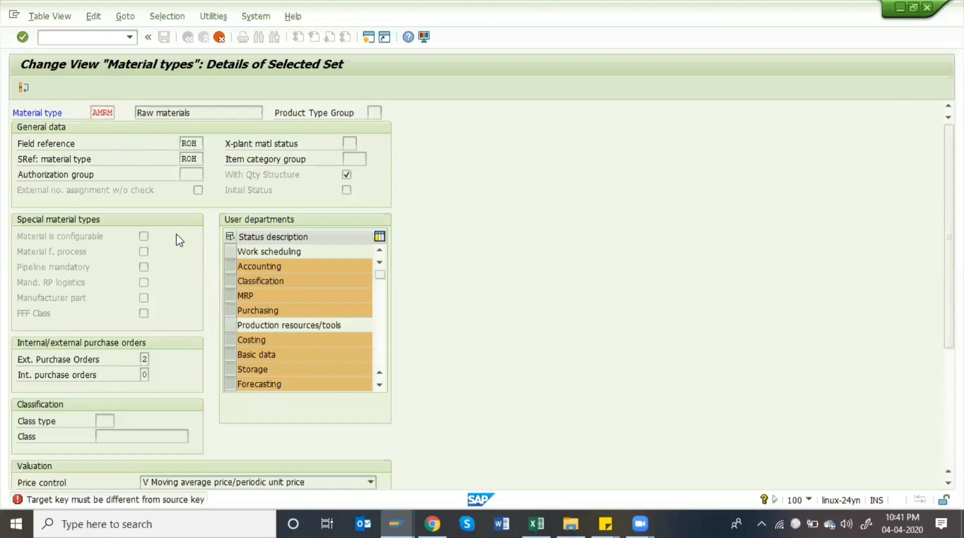
{"action": "double_click", "coordinate": [102, 113]}
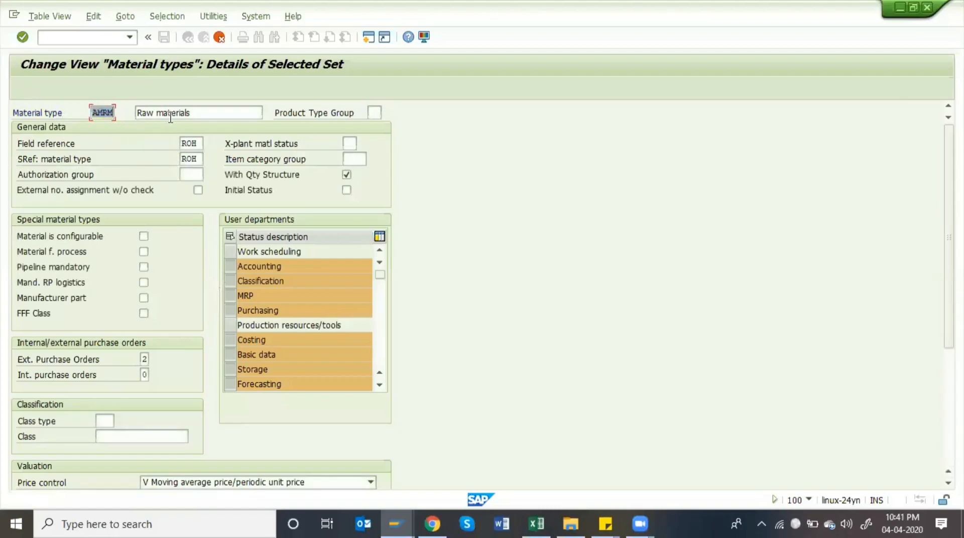
Change the description of the new material type to Raw Materials - Amul
{"action": "left_click", "coordinate": [200, 117]}
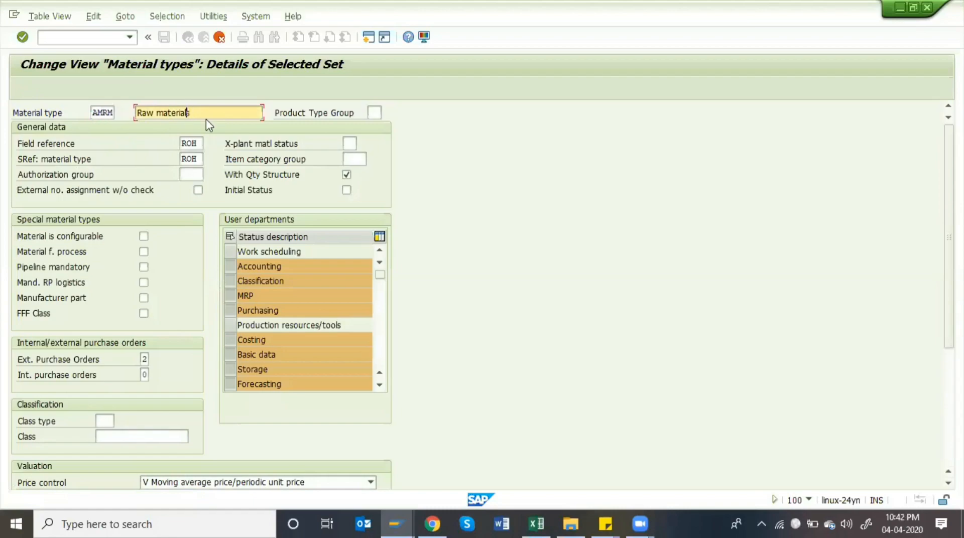
{"action": "key", "text": "Left"}
{"action": "key", "text": "Left"}
{"action": "key", "text": "Left"}
{"action": "key", "text": "Left"}
{"action": "key", "text": "Left"}
{"action": "key", "text": "Left"}
{"action": "key", "text": "Left"}
{"action": "key", "text": "BackSpace"}
{"action": "type", "text": "M"}
{"action": "key", "text": "Right"}
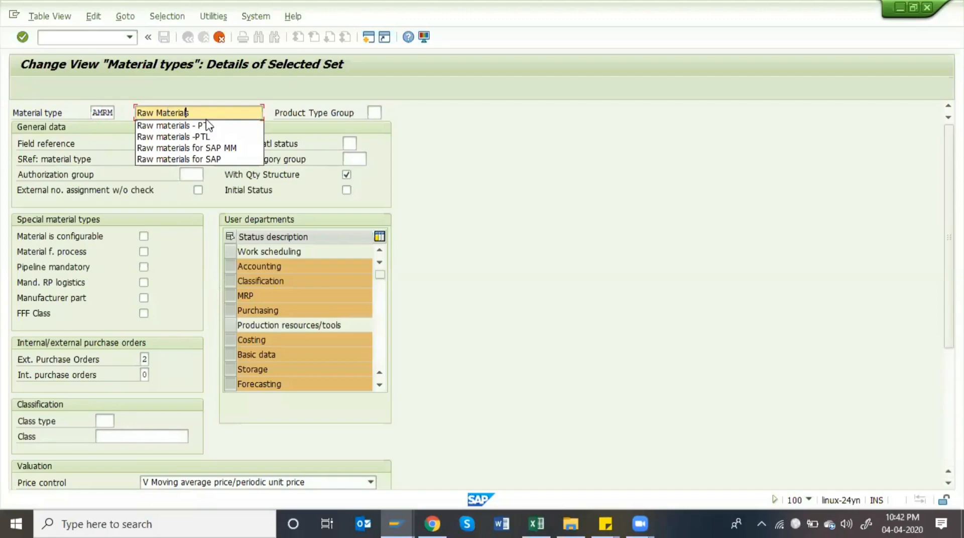
{"action": "type", "text": "-"}
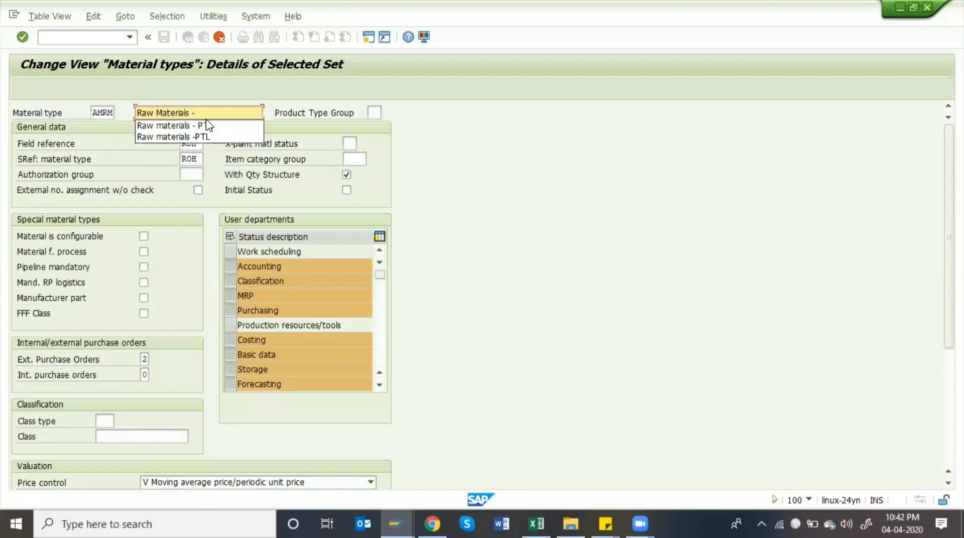
{"action": "type", "text": " Amul"}
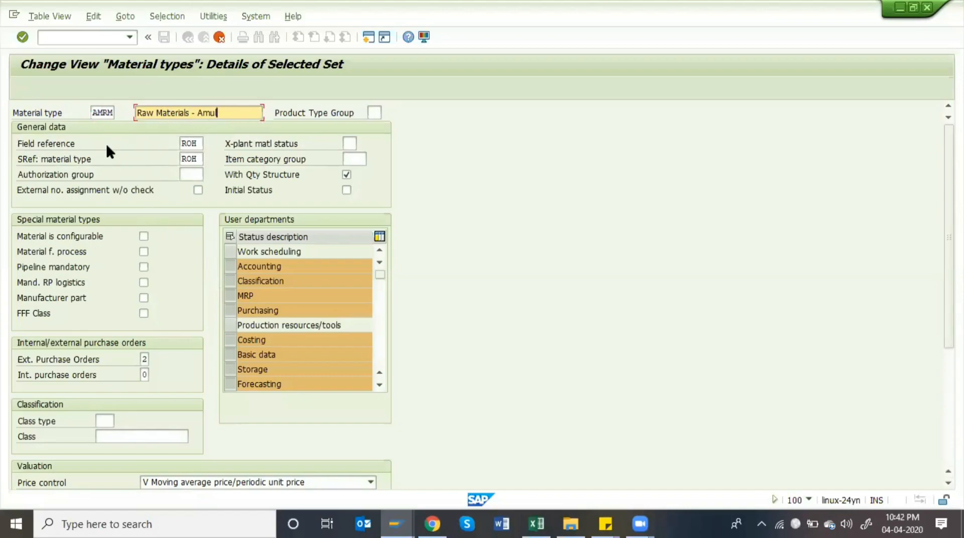
{"action": "left_click", "coordinate": [36, 145]}
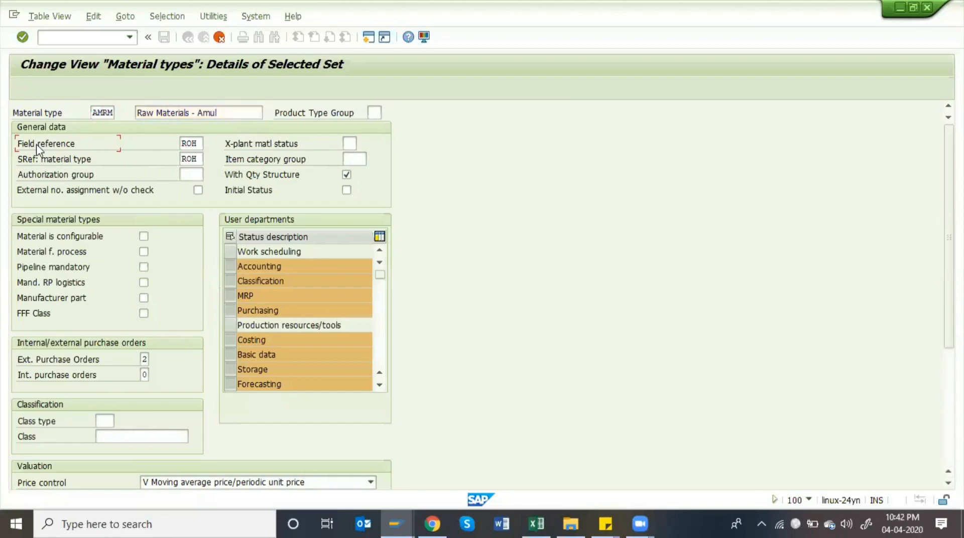
{"action": "left_click", "coordinate": [202, 144]}
{"action": "left_click", "coordinate": [99, 112]}
Switch to the Material Type sheet in Excel and undo the NoN Stock entry in cell A5
{"action": "key", "text": "alt+Tab"}
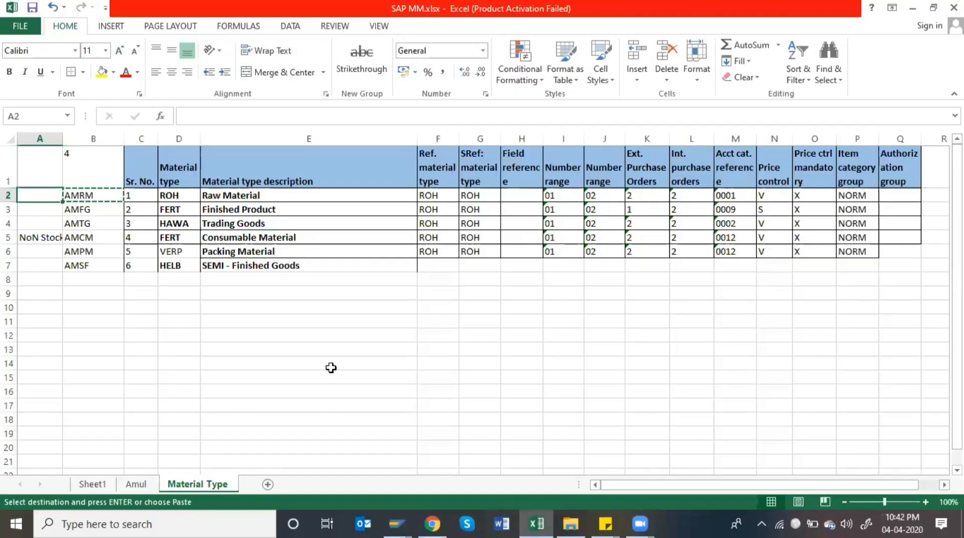
{"action": "key", "text": "ctrl+z"}
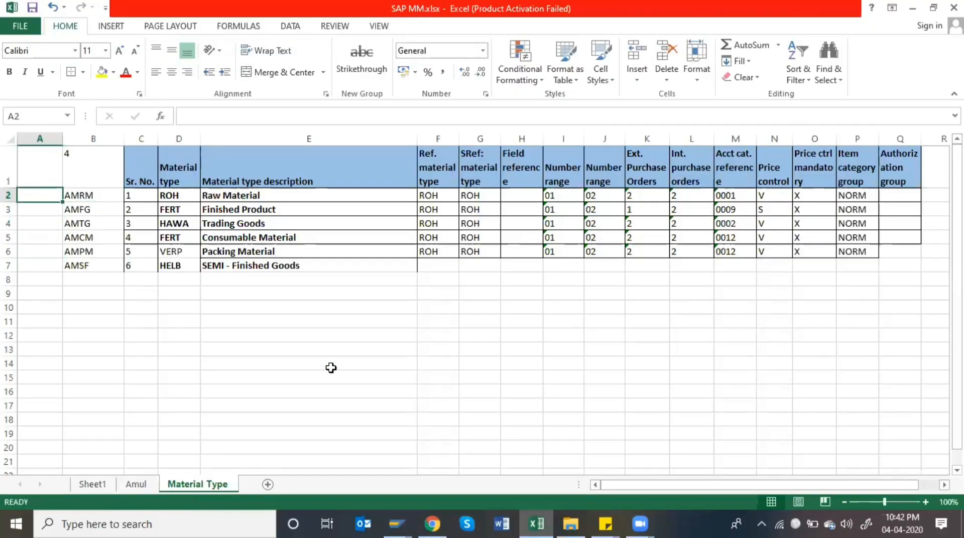
Enter Material Group in cell E9 below the material type descriptions and make it bold
{"action": "key", "text": "Right"}
{"action": "key", "text": "Left"}
{"action": "key", "text": "Right"}
{"action": "key", "text": "Right"}
{"action": "key", "text": "Down"}
{"action": "key", "text": "Down"}
{"action": "key", "text": "Down"}
{"action": "key", "text": "Down"}
{"action": "key", "text": "Down"}
{"action": "key", "text": "Down"}
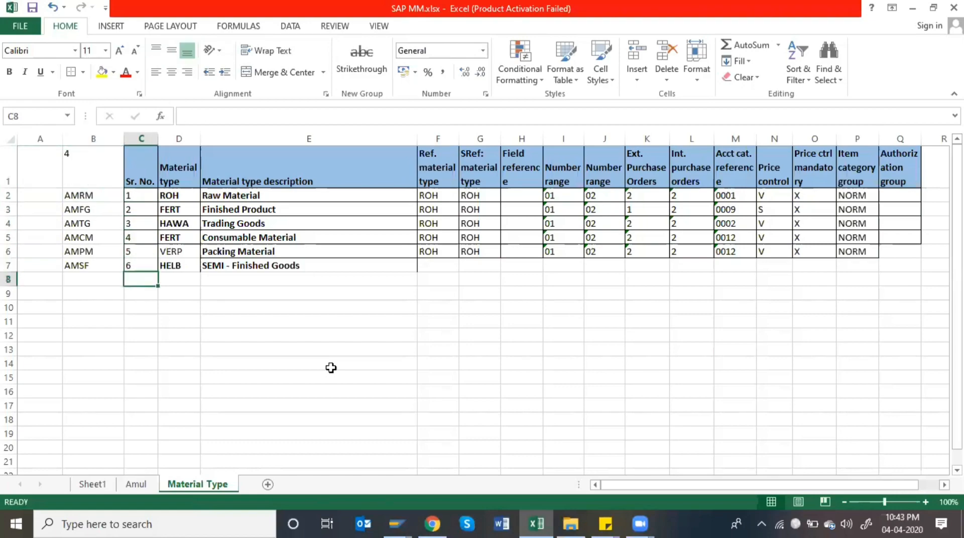
{"action": "key", "text": "Right"}
{"action": "key", "text": "Down"}
{"action": "key", "text": "Left"}
{"action": "key", "text": "Right"}
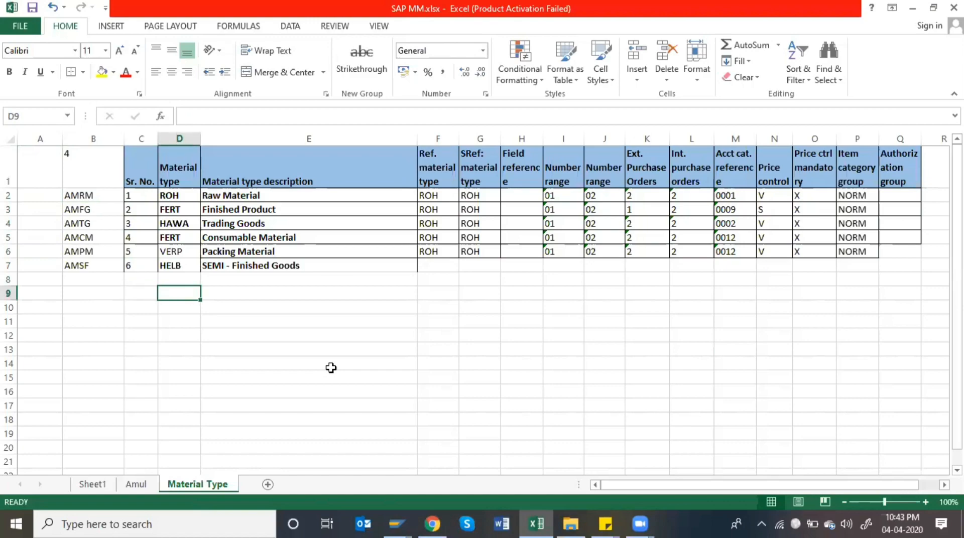
{"action": "key", "text": "Right"}
{"action": "type", "text": "Materi"}
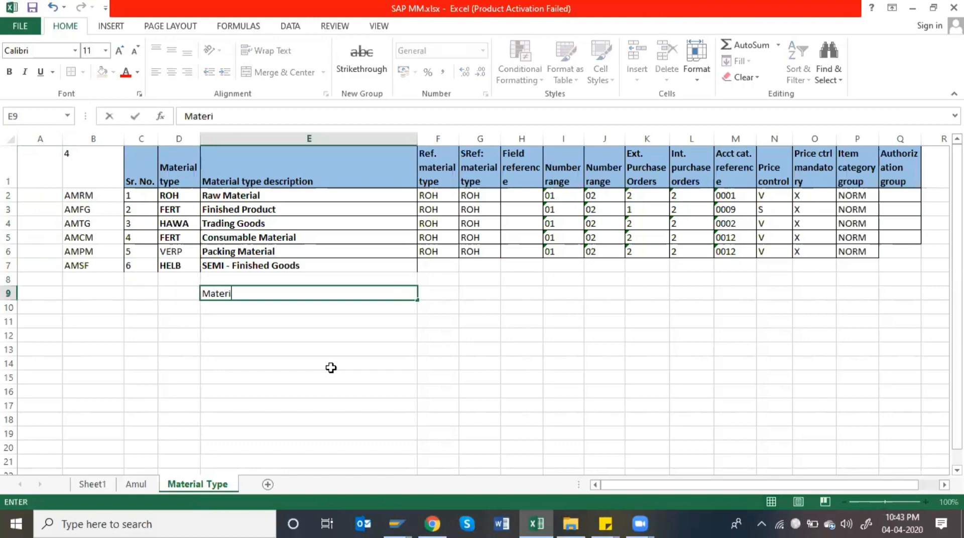
{"action": "type", "text": "al Group"}
{"action": "key", "text": "ctrl+Return"}
{"action": "key", "text": "ctrl+b"}
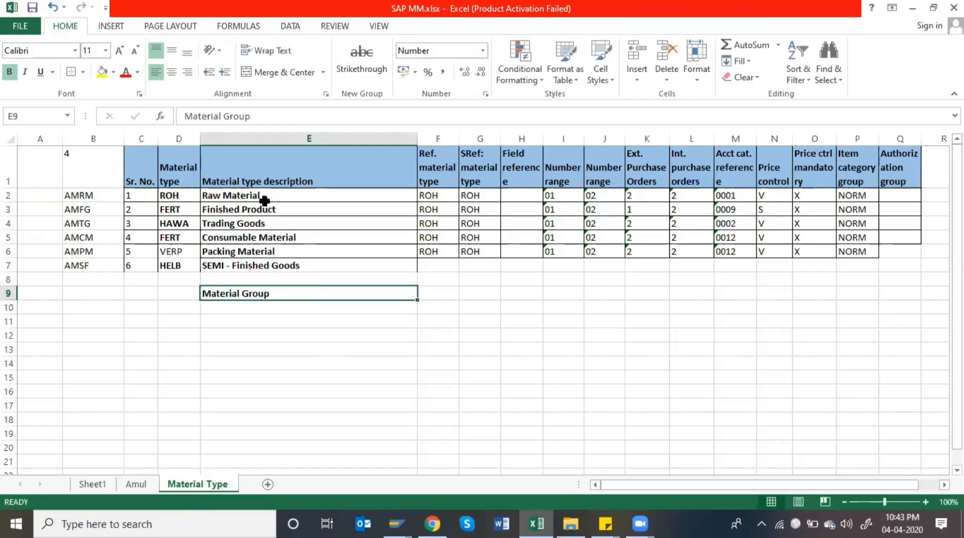
Enter the transaction code mm01 in cell A3 beside the AMFG row
{"action": "left_click", "coordinate": [236, 195]}
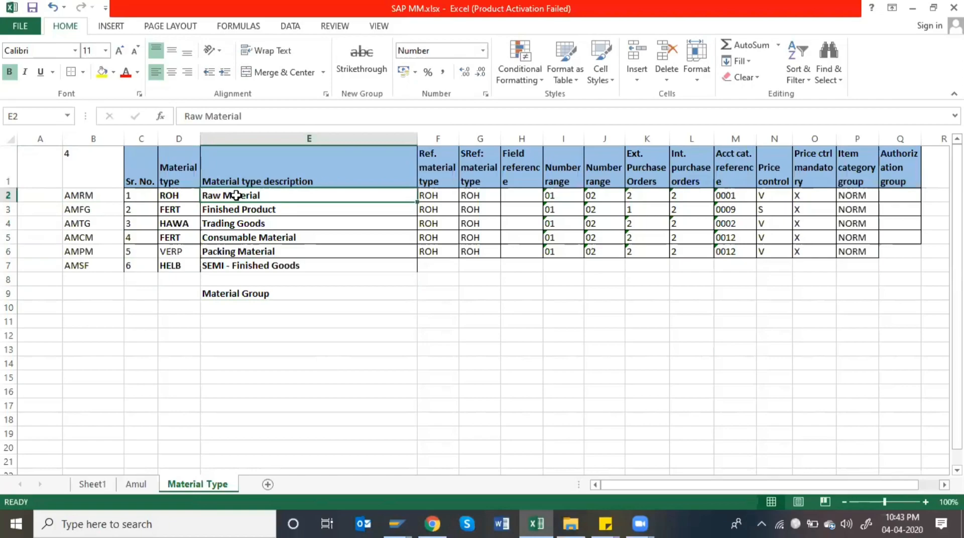
{"action": "left_click", "coordinate": [41, 213]}
{"action": "type", "text": "mm01"}
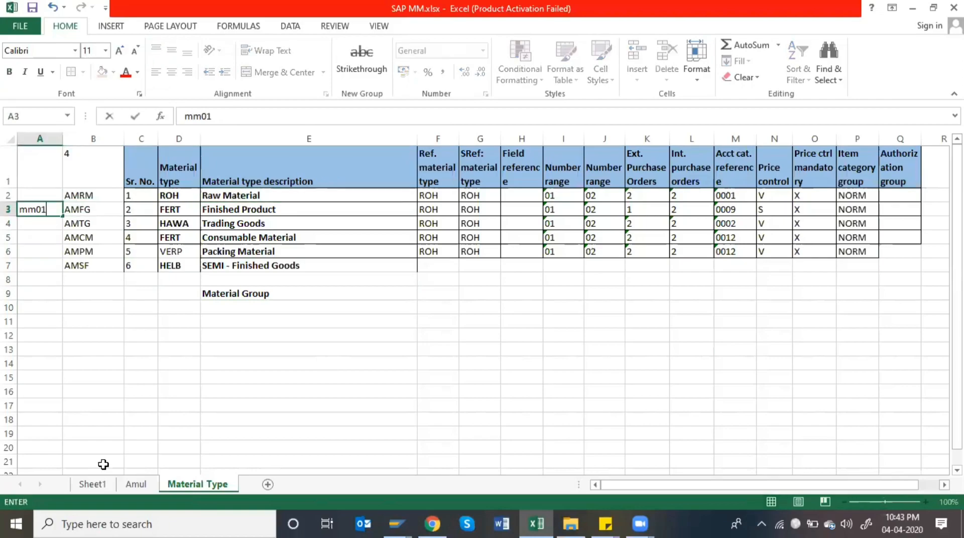
{"action": "key", "text": "Return"}
{"action": "key", "text": "Up"}
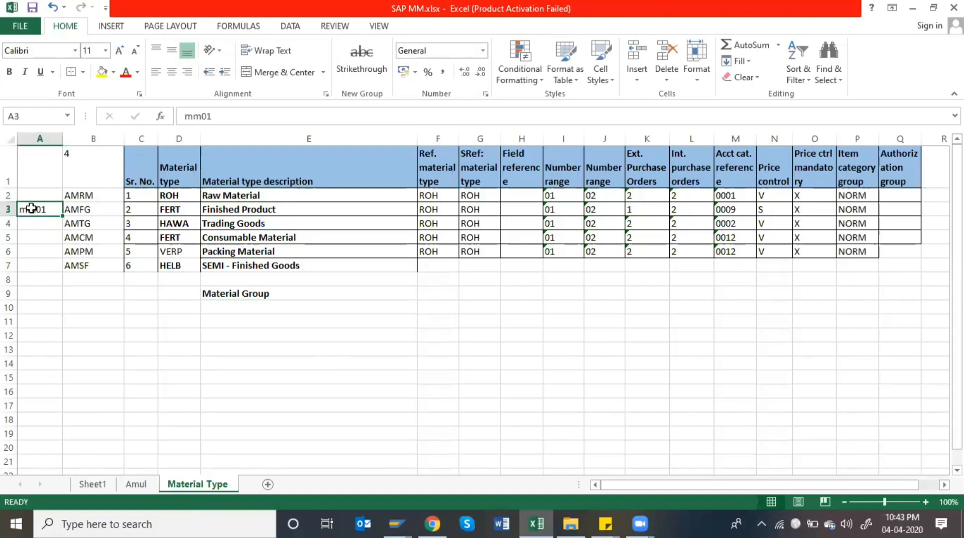
{"action": "left_click_drag", "start_coordinate": [22, 201], "coordinate": [38, 211]}
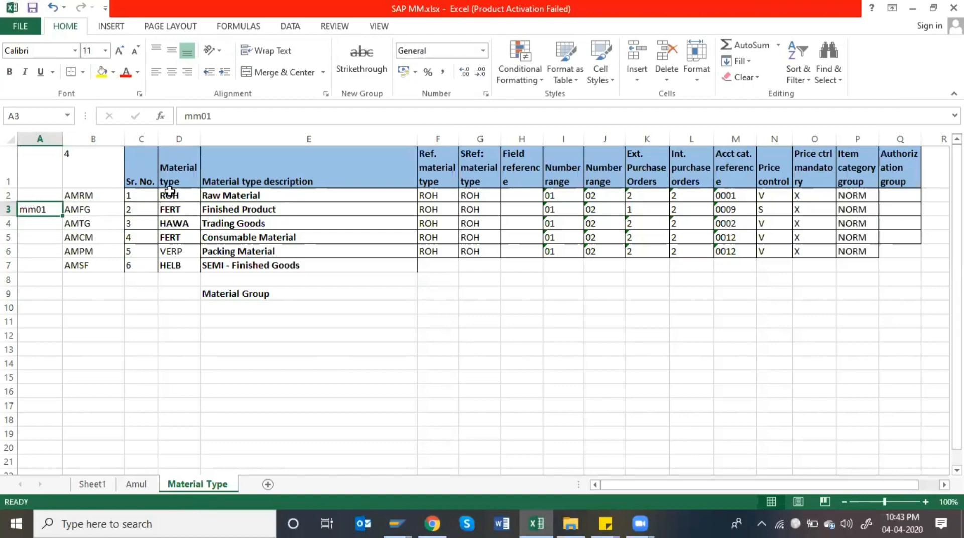
{"action": "left_click_drag", "start_coordinate": [176, 196], "coordinate": [267, 267]}
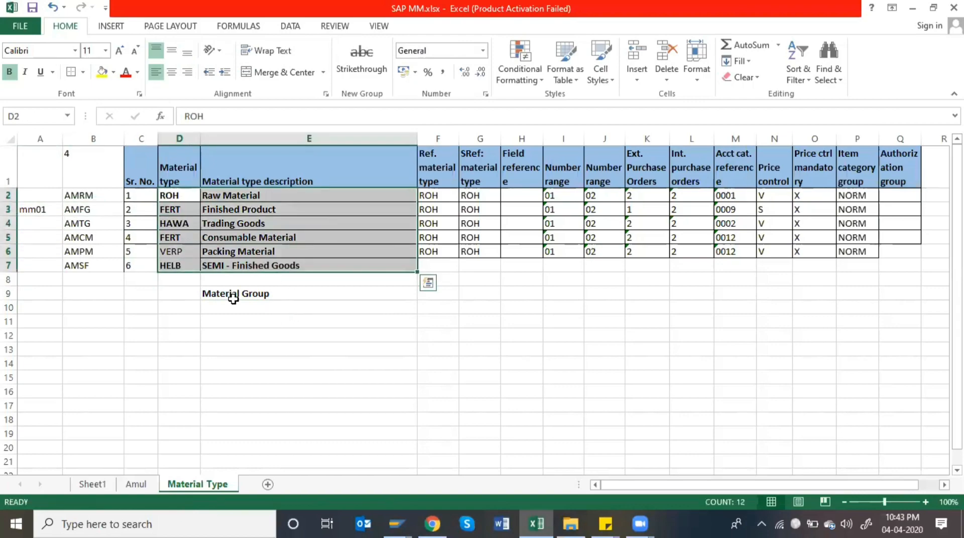
{"action": "left_click", "coordinate": [40, 214]}
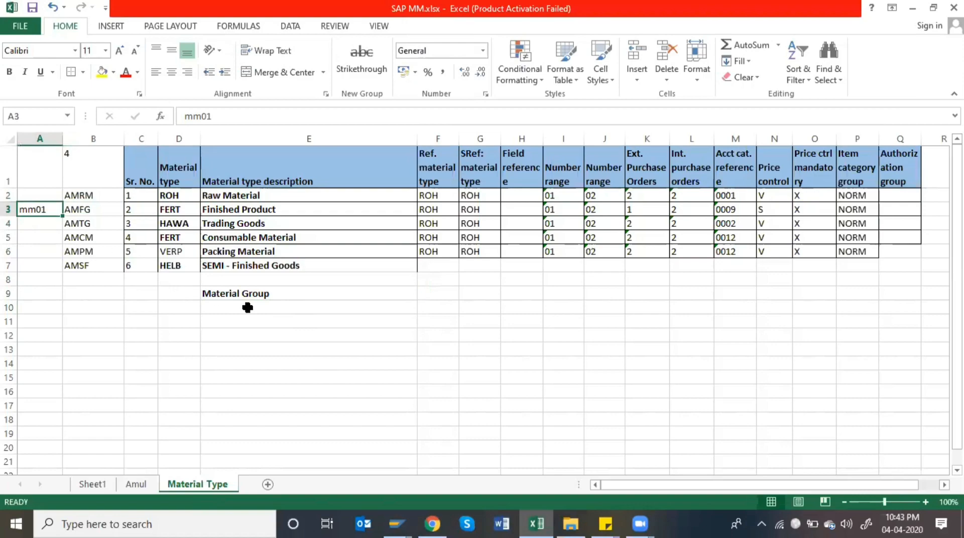
{"action": "left_click", "coordinate": [232, 294]}
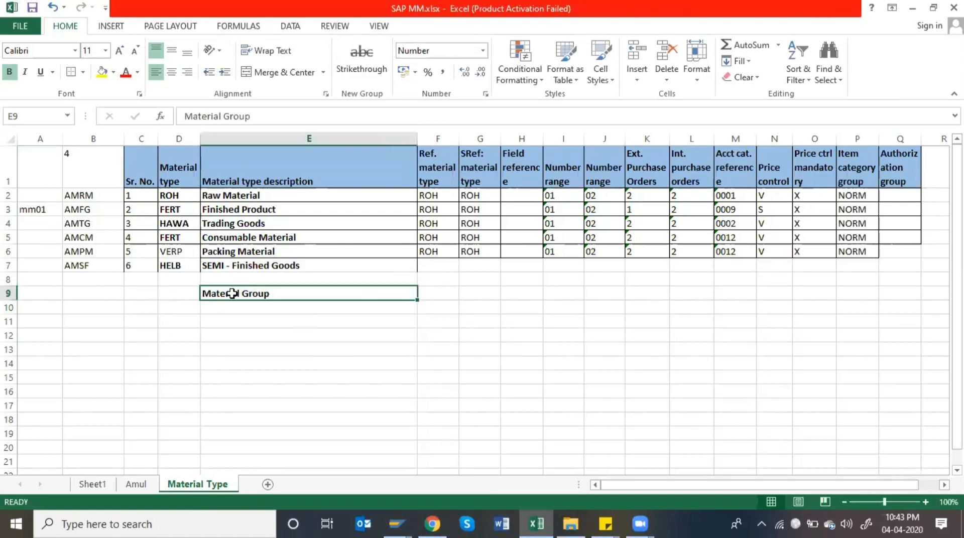
Clear the ROH entries from the Ref. material type column in cells F3 to F6, leaving only the Raw Material row filled
{"action": "left_click", "coordinate": [229, 193]}
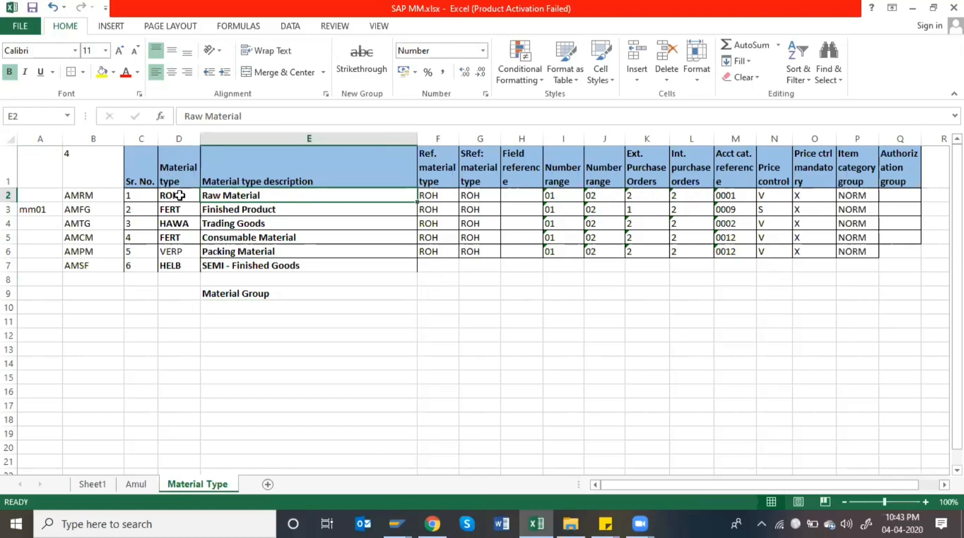
{"action": "left_click", "coordinate": [437, 195]}
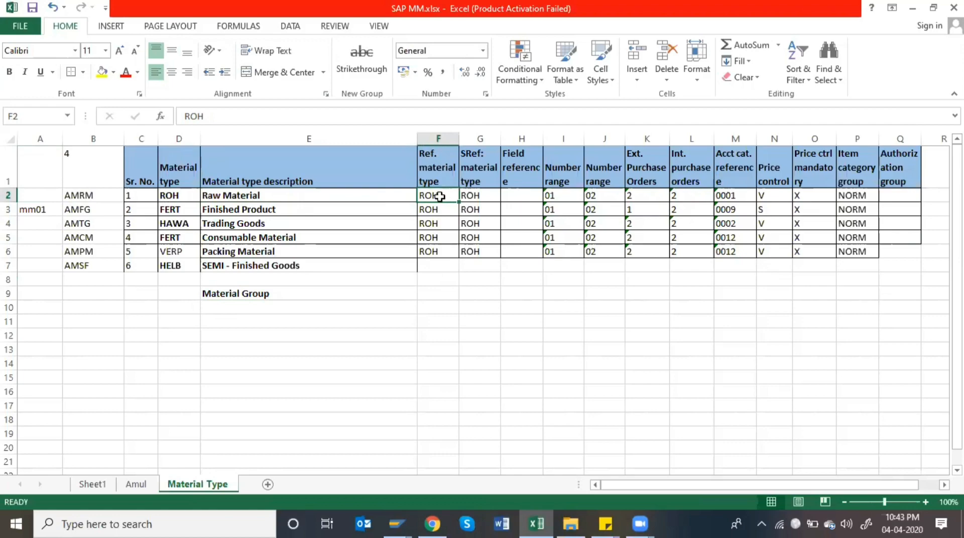
{"action": "left_click", "coordinate": [439, 210]}
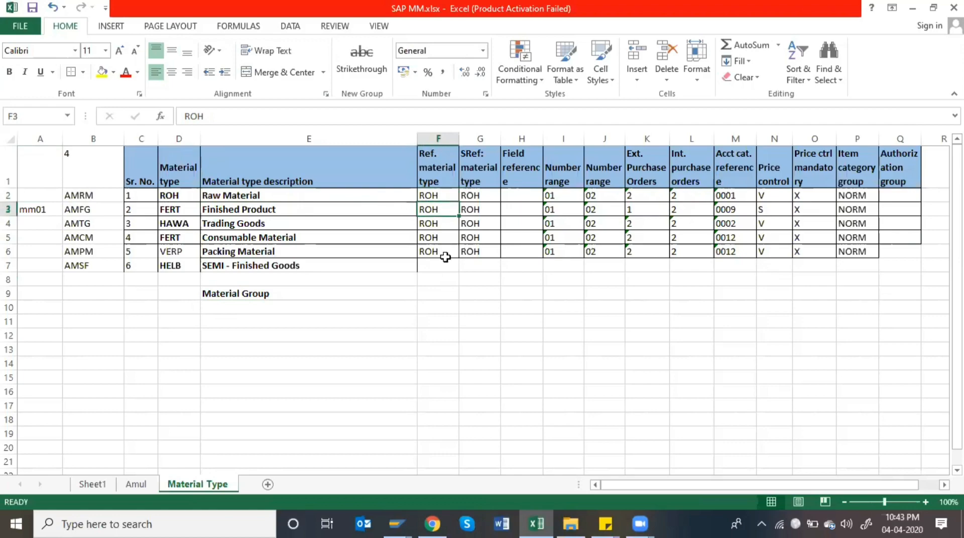
{"action": "key", "text": "Down"}
{"action": "key", "text": "Up"}
{"action": "key", "text": "Up"}
{"action": "key", "text": "Down"}
{"action": "key", "text": "Down"}
{"action": "key", "text": "Up"}
{"action": "key", "text": "shift+Down"}
{"action": "key", "text": "shift+Down"}
{"action": "key", "text": "shift+Down"}
{"action": "key", "text": "BackSpace"}
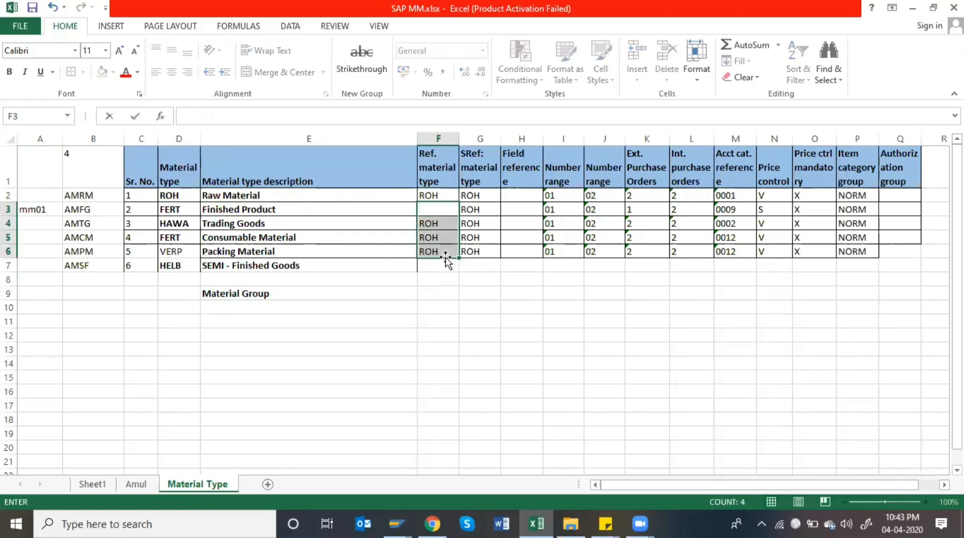
{"action": "key", "text": "Down"}
{"action": "key", "text": "Delete"}
{"action": "key", "text": "Down"}
{"action": "key", "text": "Delete"}
{"action": "key", "text": "Down"}
{"action": "key", "text": "Delete"}
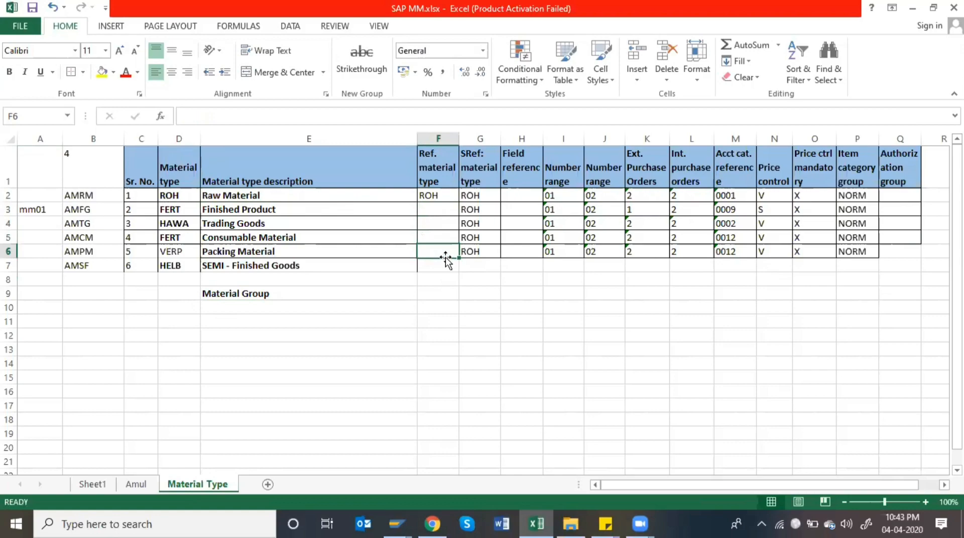
{"action": "key", "text": "Up"}
{"action": "key", "text": "Up"}
{"action": "key", "text": "Up"}
{"action": "key", "text": "Up"}
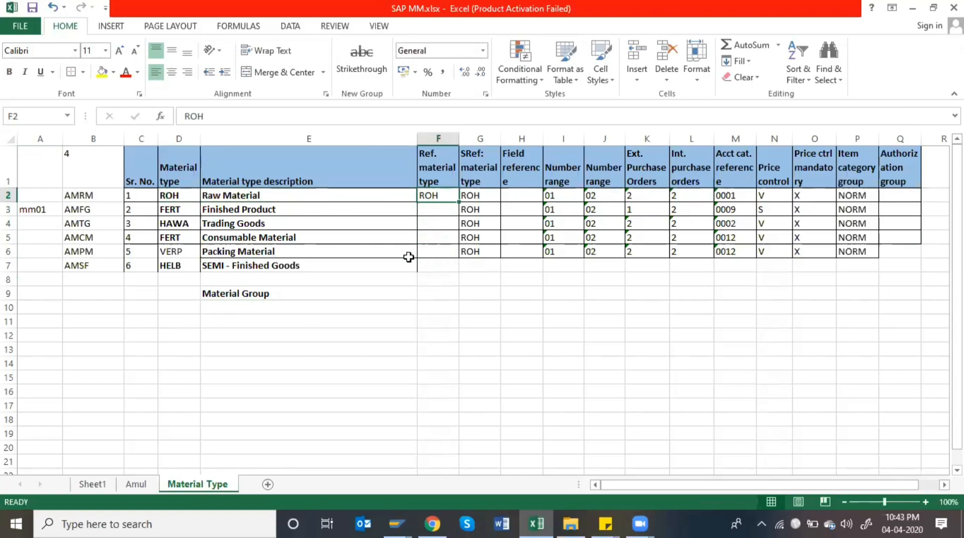
Switch to SAP and look through the possible field reference values for material type AMRM, keeping ROH
{"action": "key", "text": "alt+Tab"}
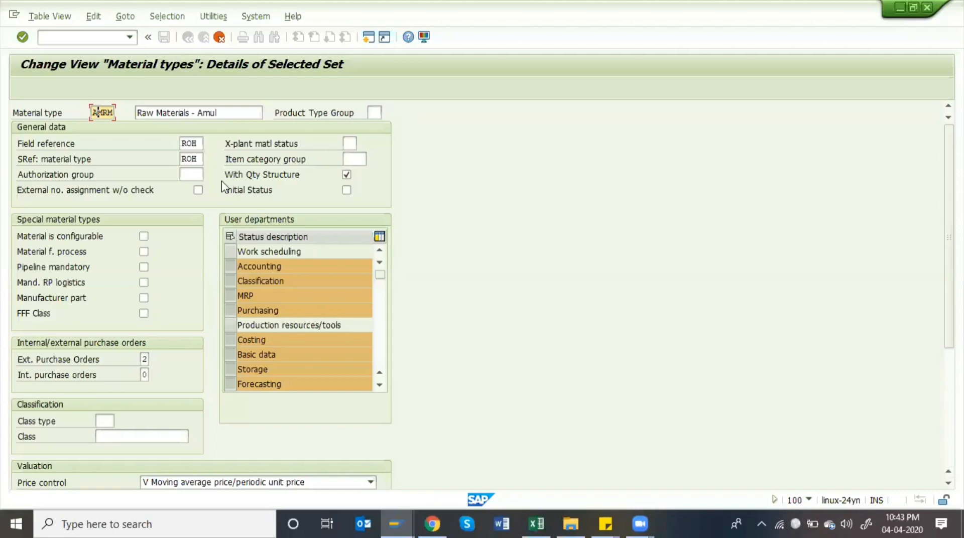
{"action": "left_click", "coordinate": [196, 143]}
{"action": "left_click", "coordinate": [209, 143]}
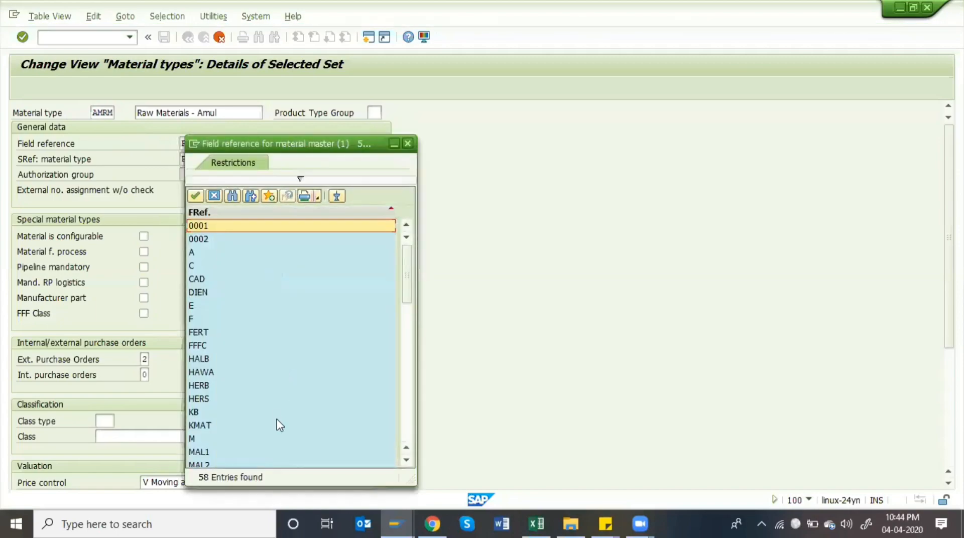
{"action": "scroll", "coordinate": [279, 426], "scroll_direction": "down", "scroll_amount": 12}
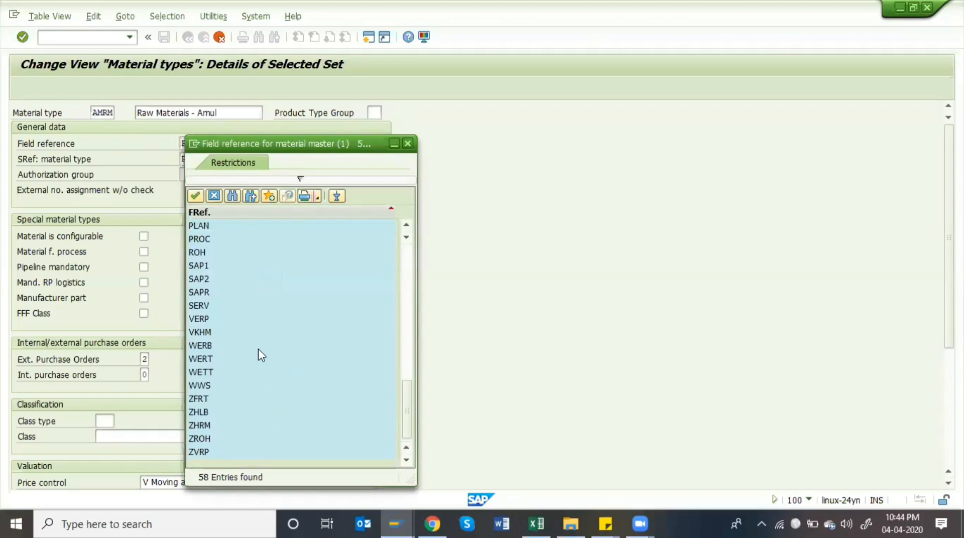
{"action": "scroll", "coordinate": [244, 301], "scroll_direction": "up", "scroll_amount": 13}
{"action": "scroll", "coordinate": [244, 301], "scroll_direction": "down", "scroll_amount": 8}
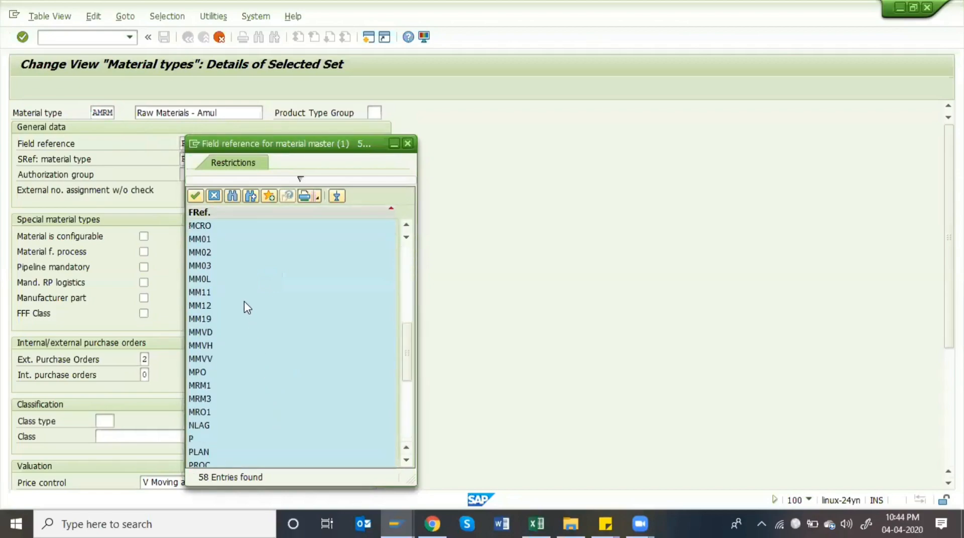
{"action": "scroll", "coordinate": [244, 301], "scroll_direction": "up", "scroll_amount": 7}
{"action": "scroll", "coordinate": [244, 301], "scroll_direction": "down", "scroll_amount": 13}
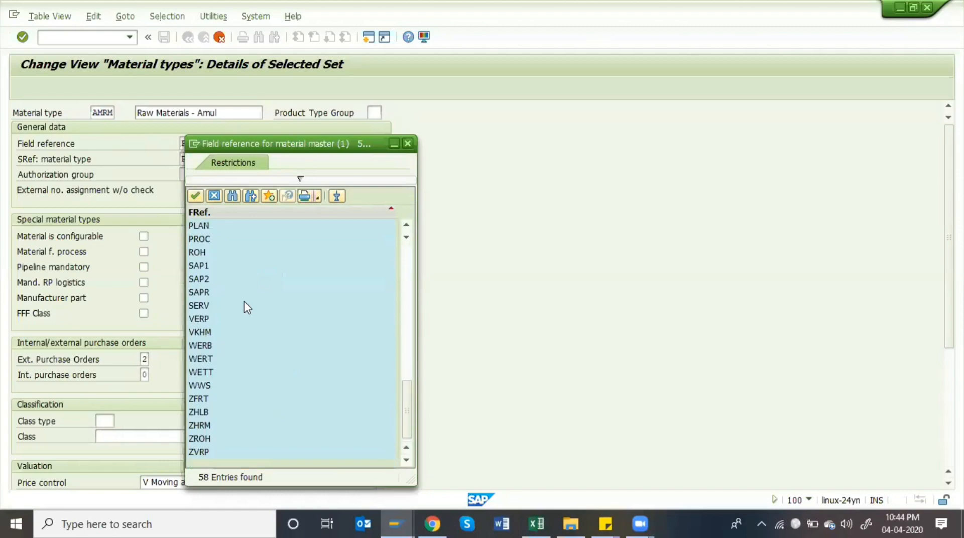
{"action": "left_click", "coordinate": [406, 145]}
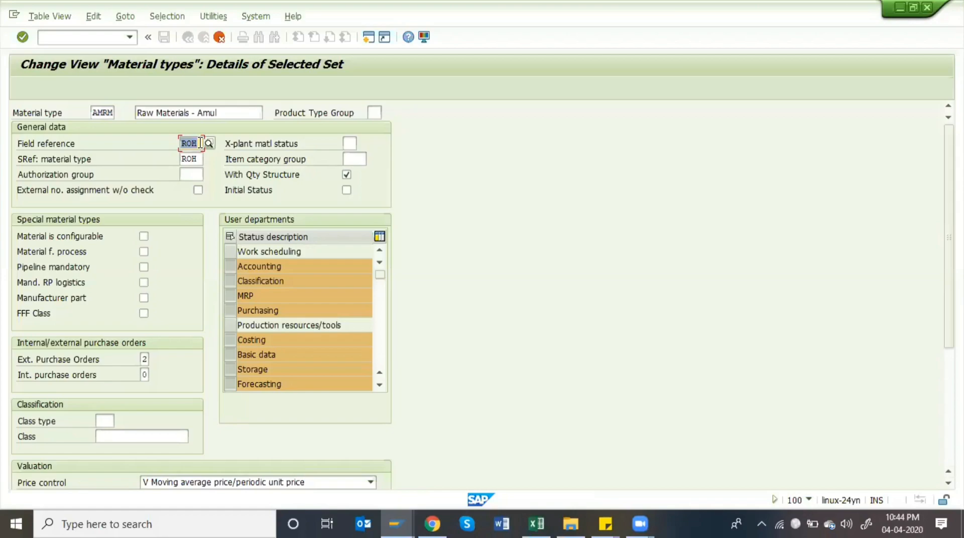
From the field reference help, open the Maintain Field Selection for Data Screens customizing activity without specifying a project
{"action": "key", "text": "F1"}
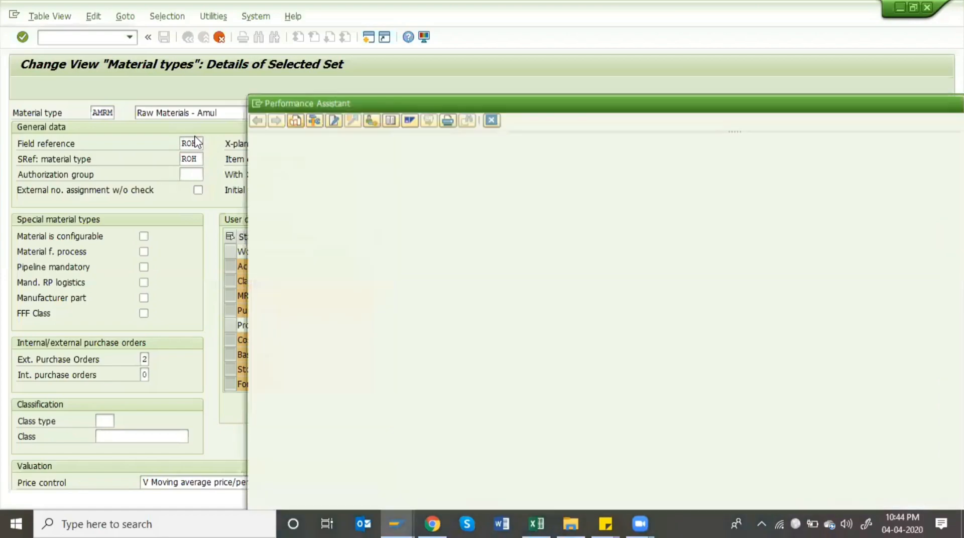
{"action": "left_click", "coordinate": [367, 126]}
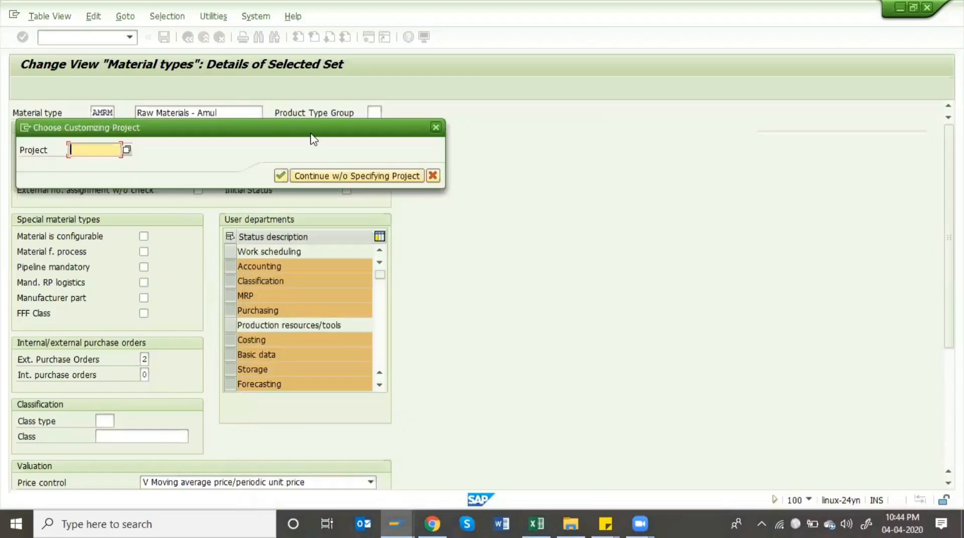
{"action": "left_click", "coordinate": [366, 175]}
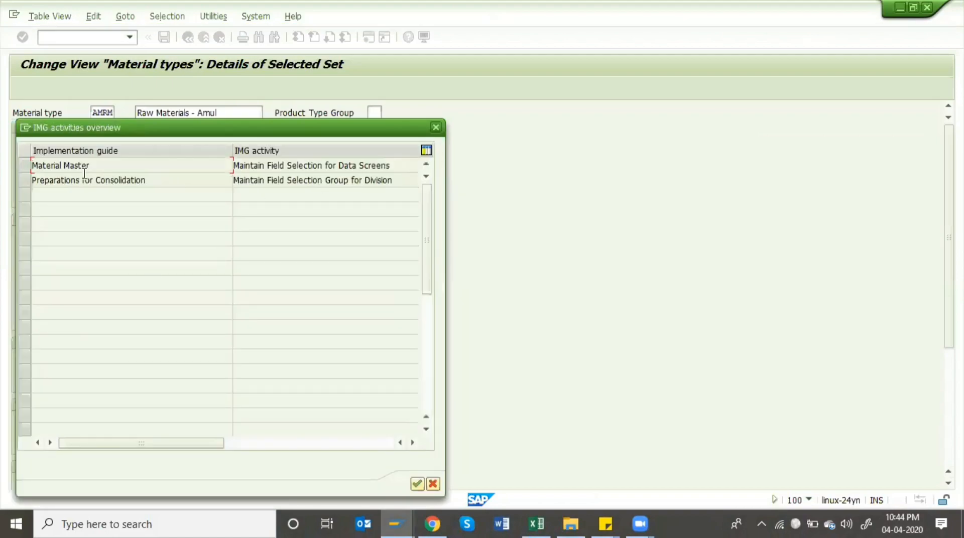
{"action": "double_click", "coordinate": [119, 167]}
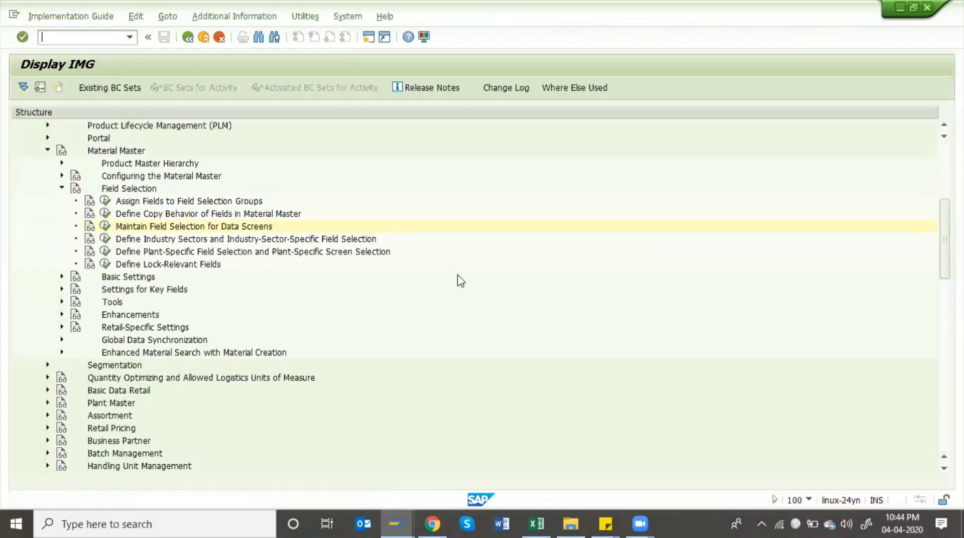
{"action": "left_click", "coordinate": [104, 224]}
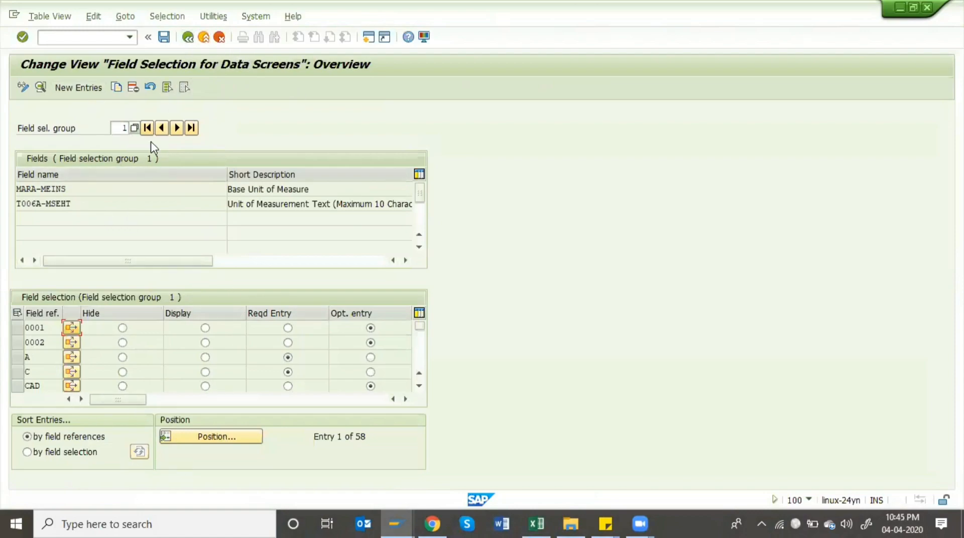
Examine the MARA-MEINS field in field selection group 1 and consult the help text on the field reference for material master
{"action": "left_click", "coordinate": [77, 189]}
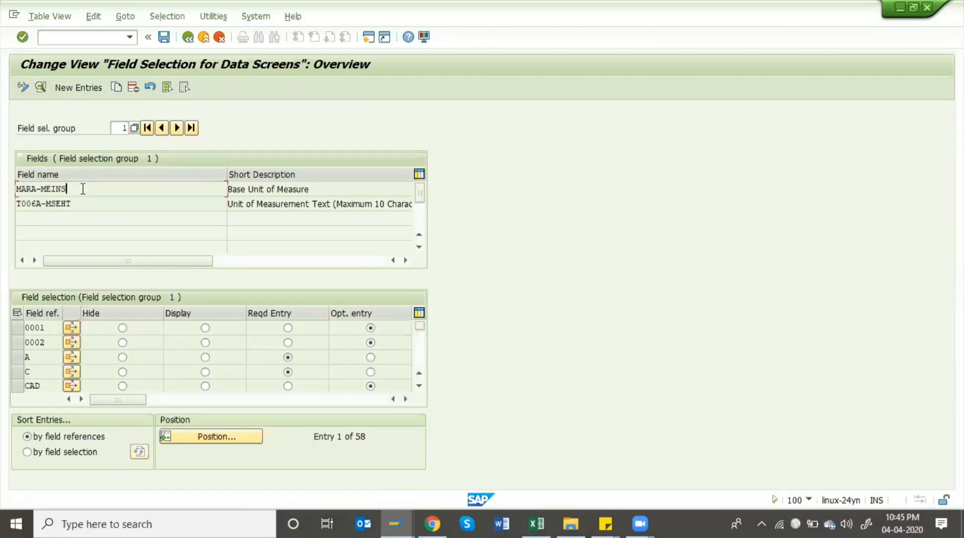
{"action": "left_click_drag", "start_coordinate": [70, 189], "coordinate": [11, 193]}
{"action": "left_click", "coordinate": [21, 192]}
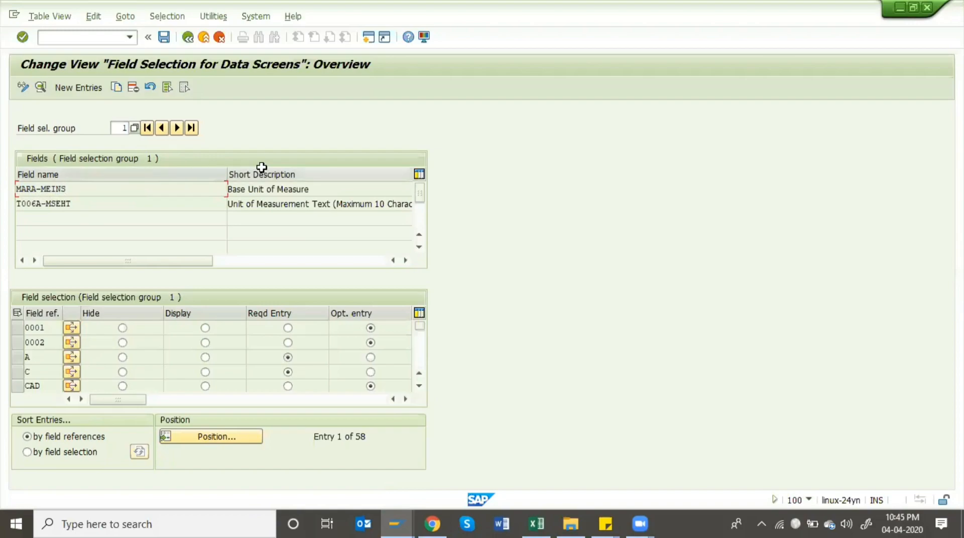
{"action": "key", "text": "alt+Tab"}
{"action": "left_click", "coordinate": [321, 204]}
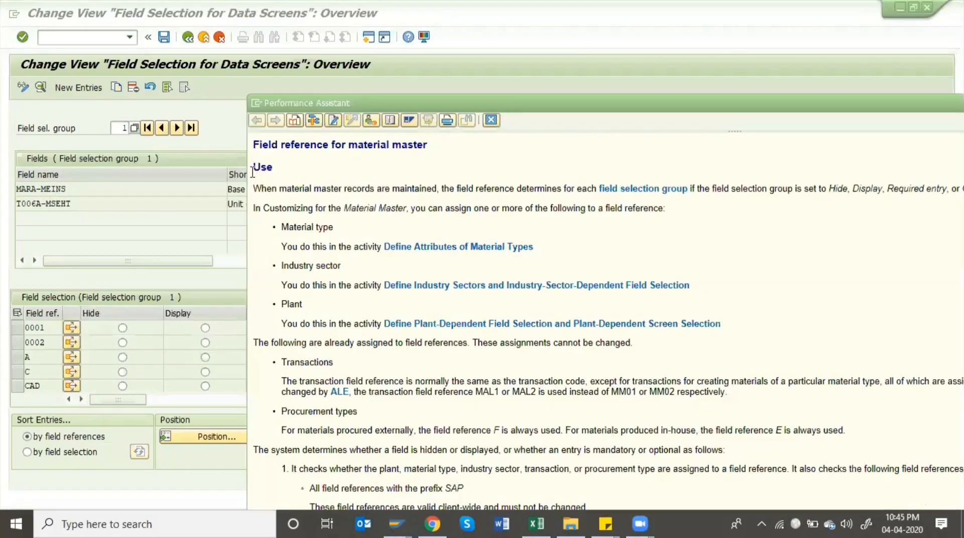
{"action": "key", "text": "alt+Tab"}
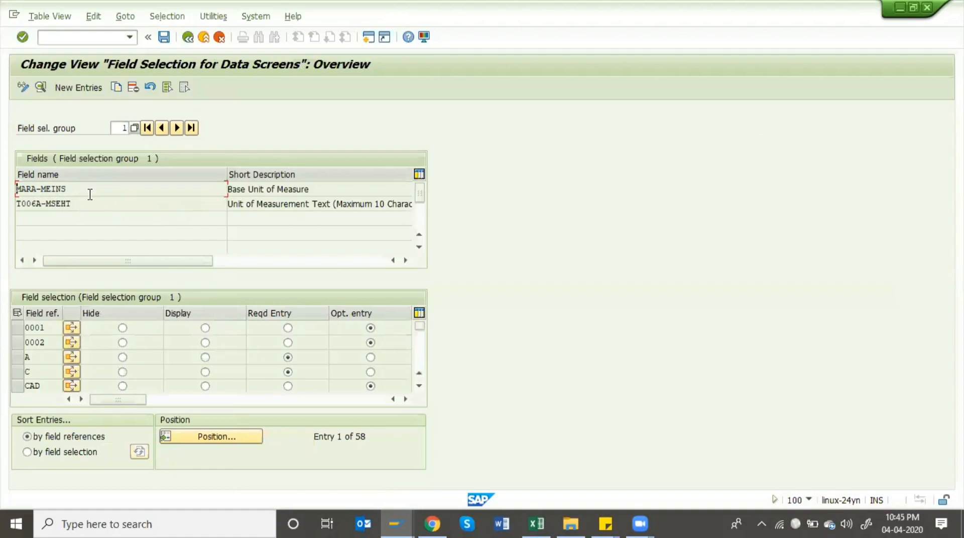
Sort the entries of field selection group 1 by field selection, and position the list at field reference mm01 and at roh
{"action": "left_click", "coordinate": [346, 187]}
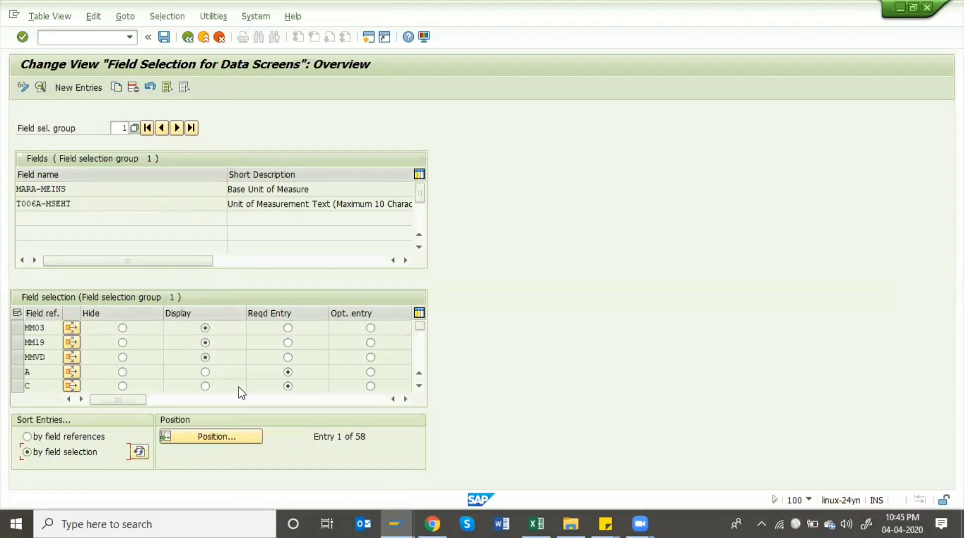
{"action": "left_click", "coordinate": [232, 436]}
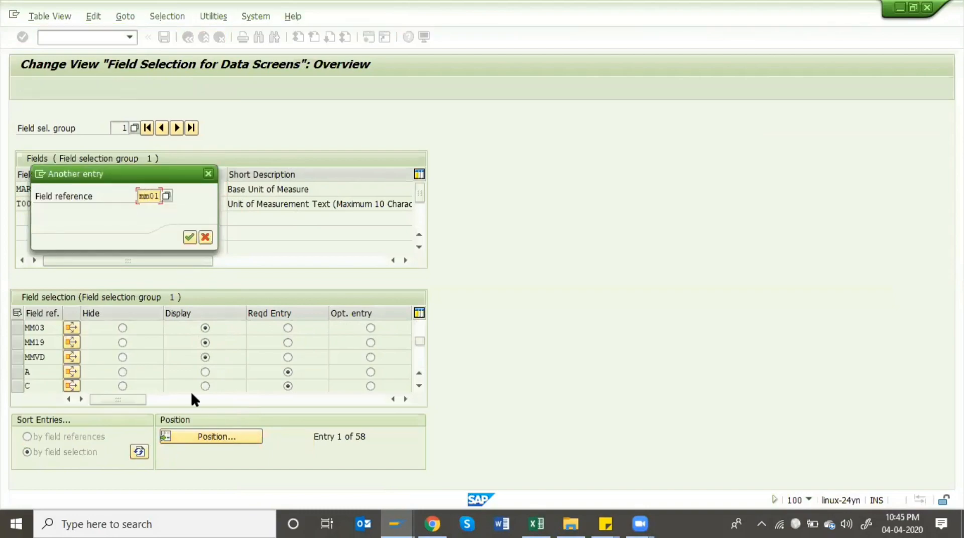
{"action": "key", "text": "Return"}
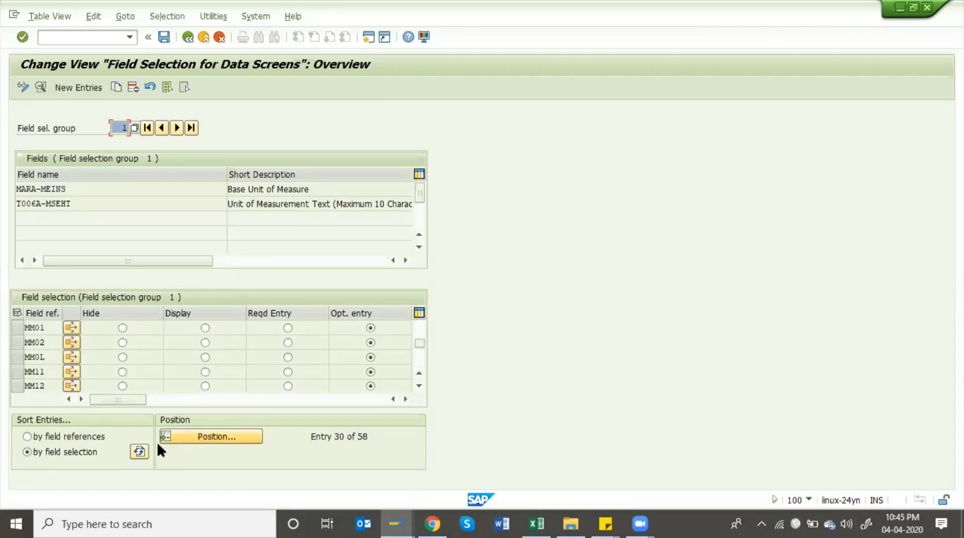
{"action": "left_click", "coordinate": [198, 436]}
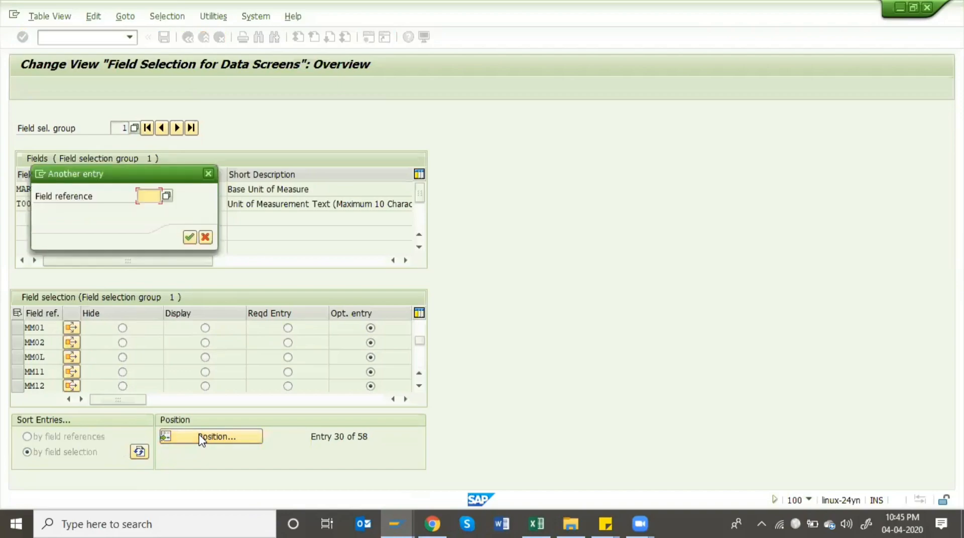
{"action": "type", "text": "roh"}
{"action": "key", "text": "Return"}
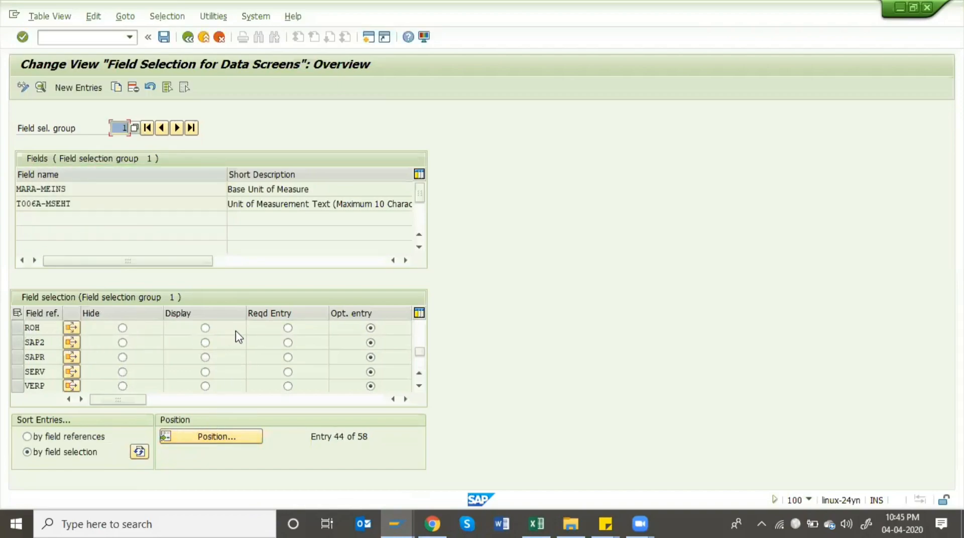
Try to set field reference ROH to required entry in field selection group 1, and return to the IMG structure
{"action": "left_click", "coordinate": [288, 329]}
{"action": "left_click", "coordinate": [187, 40]}
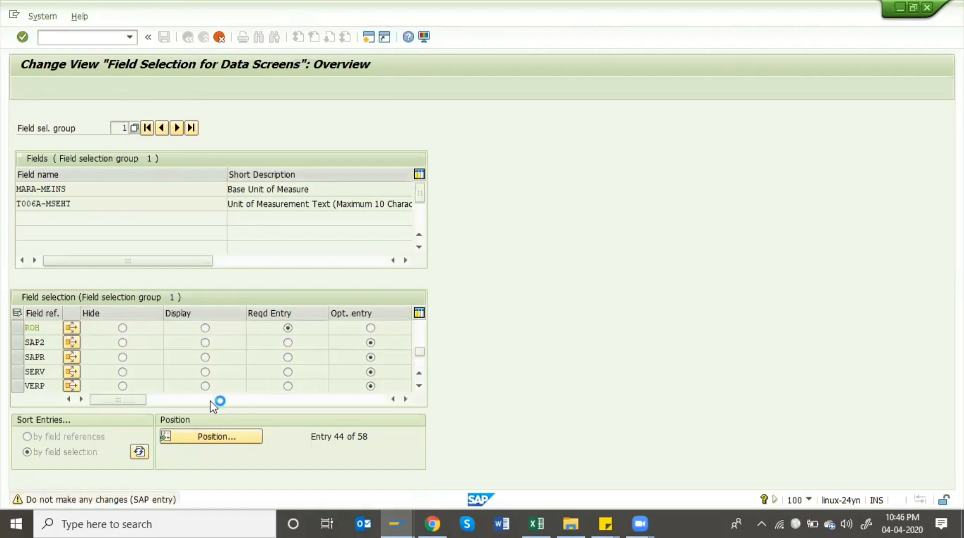
{"action": "left_click", "coordinate": [246, 258]}
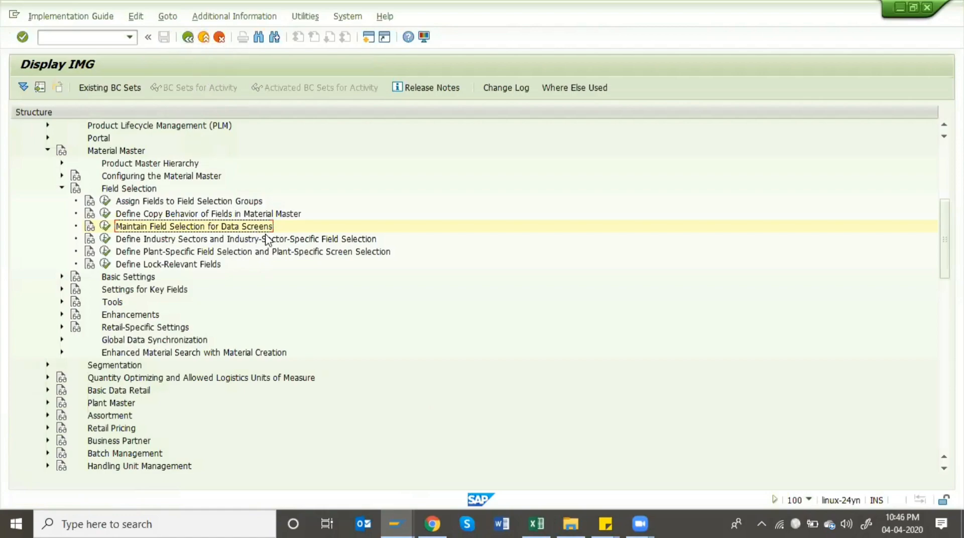
View Configure Field/Screen Selection under Maintain Field Selection Group for Division, and return to the details of material type AMRM
{"action": "left_click", "coordinate": [187, 37]}
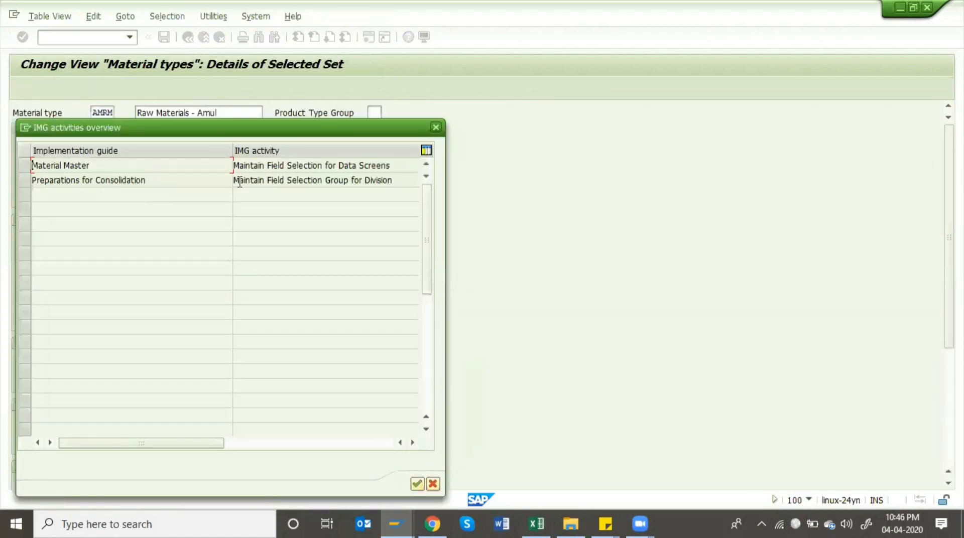
{"action": "double_click", "coordinate": [265, 185]}
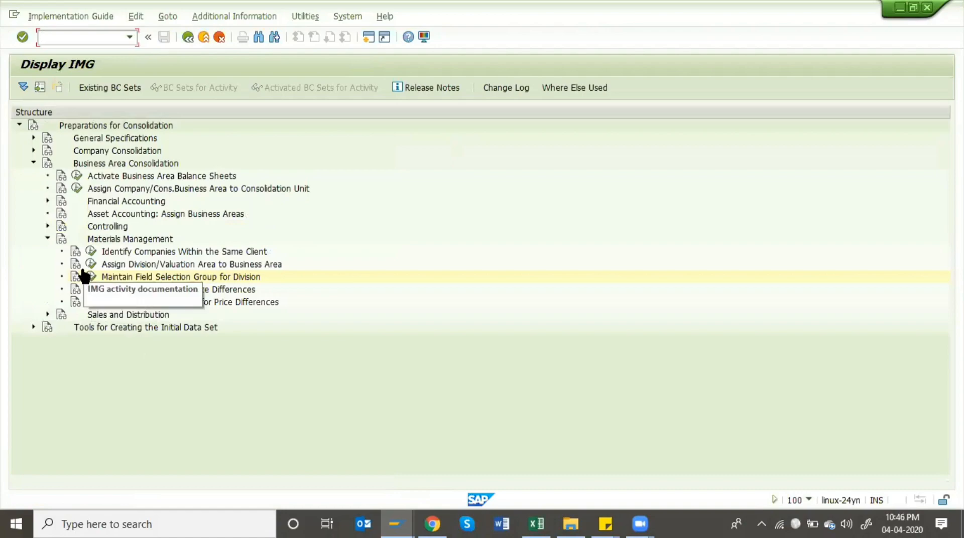
{"action": "left_click", "coordinate": [92, 278]}
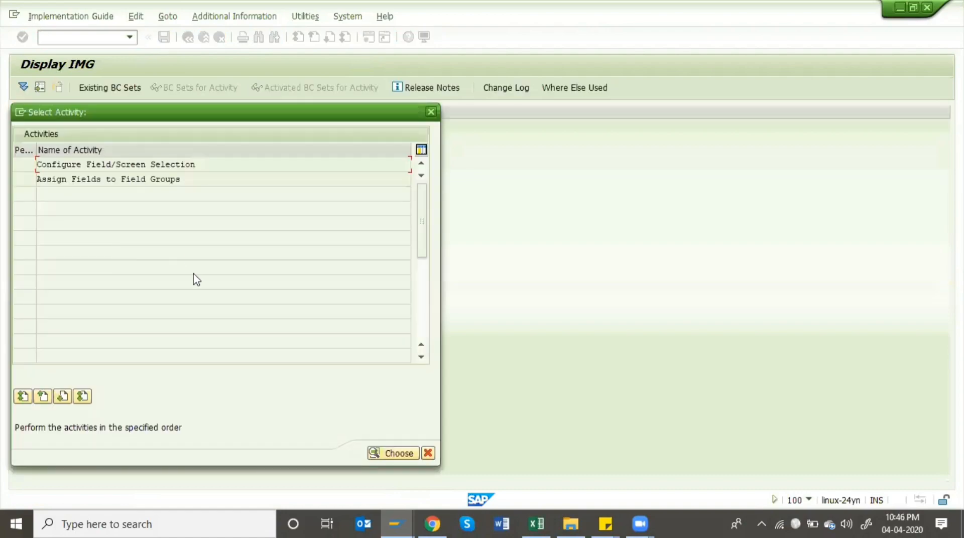
{"action": "double_click", "coordinate": [192, 165]}
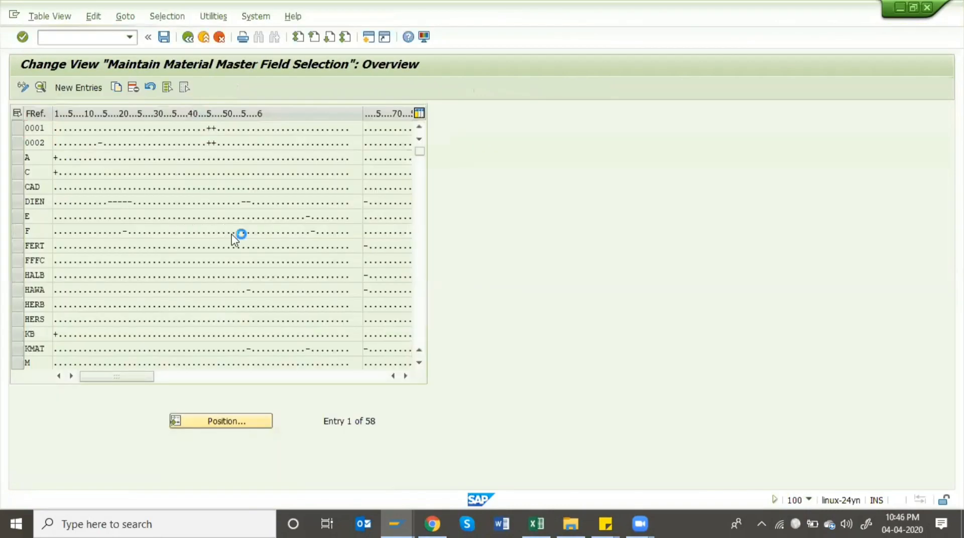
{"action": "key", "text": "Escape"}
{"action": "key", "text": "Escape"}
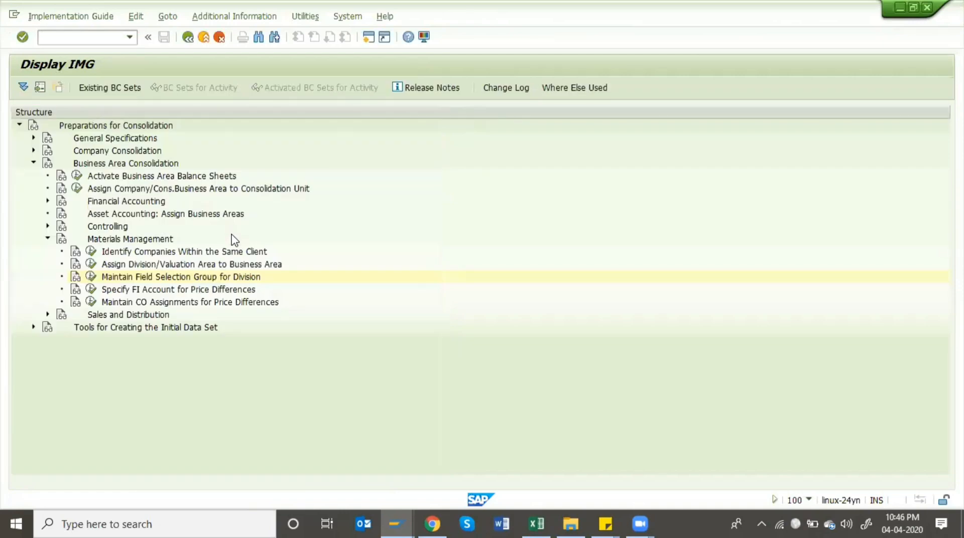
{"action": "key", "text": "Escape"}
{"action": "key", "text": "Escape"}
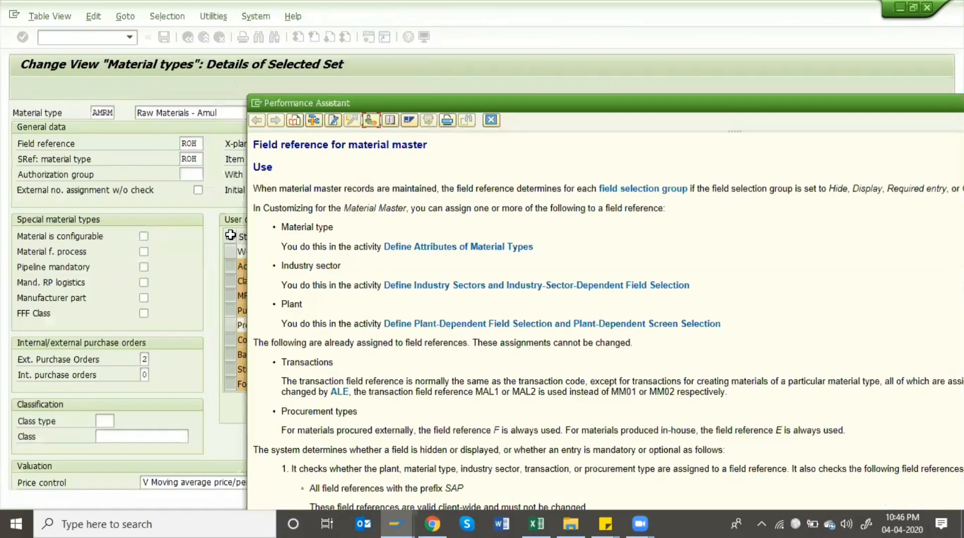
{"action": "key", "text": "Escape"}
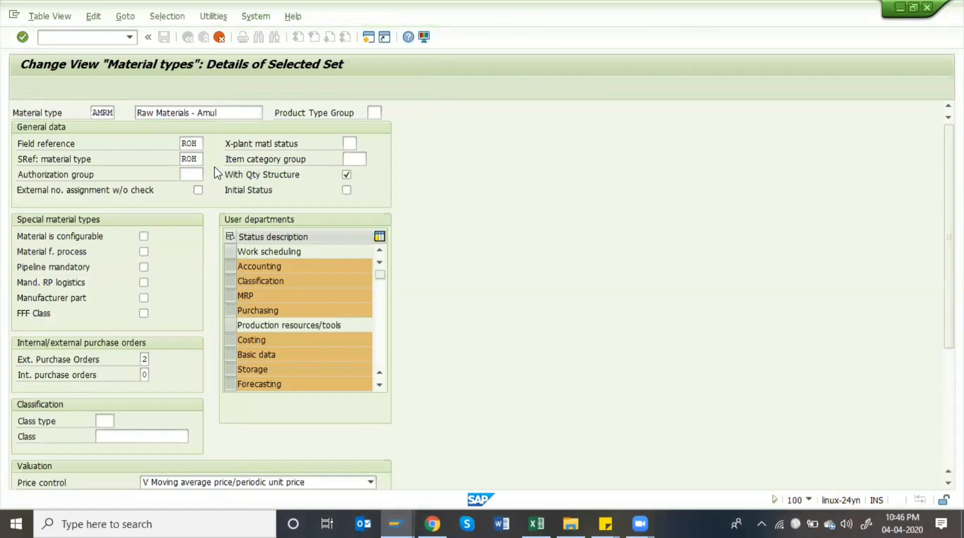
{"action": "left_click", "coordinate": [197, 144]}
{"action": "left_click", "coordinate": [114, 113]}
{"action": "left_click", "coordinate": [199, 144]}
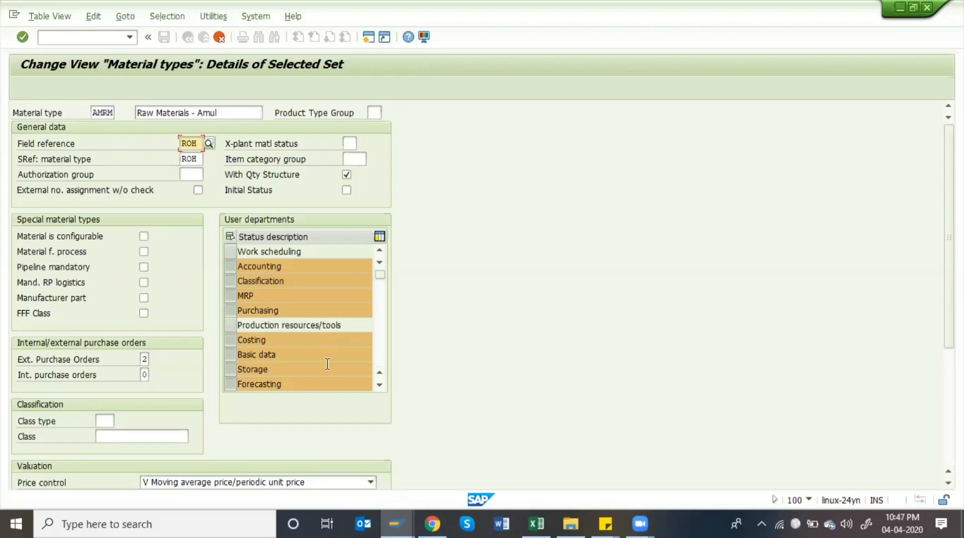
Deselect Warehouse management and Sales in the user departments of material type AMRM
{"action": "scroll", "coordinate": [327, 364], "scroll_direction": "down", "scroll_amount": 2}
{"action": "scroll", "coordinate": [357, 327], "scroll_direction": "up", "scroll_amount": 2}
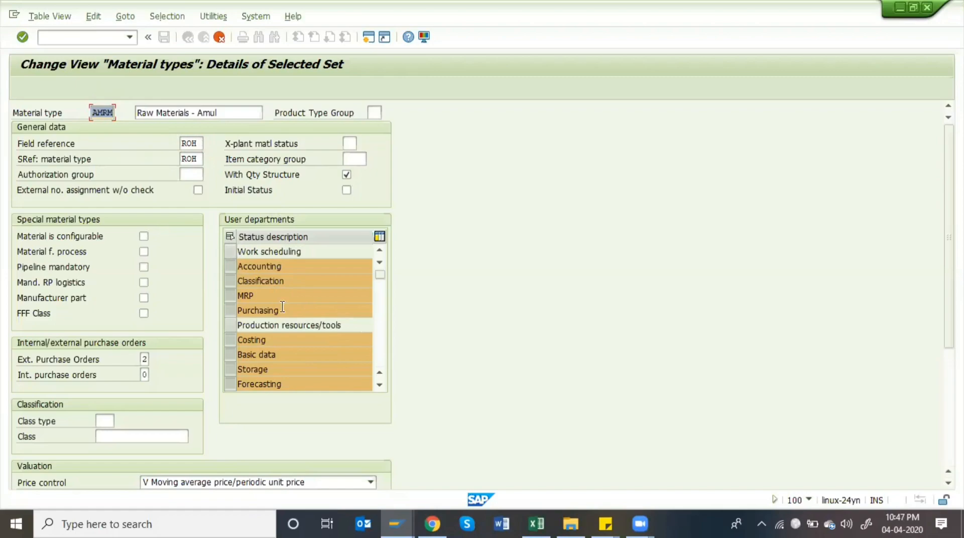
{"action": "scroll", "coordinate": [281, 306], "scroll_direction": "down", "scroll_amount": 3}
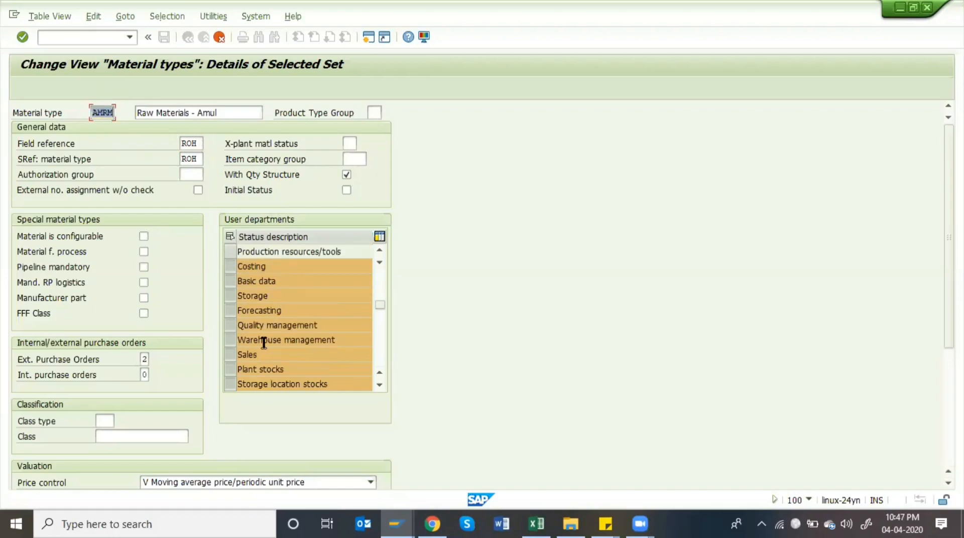
{"action": "left_click", "coordinate": [230, 339]}
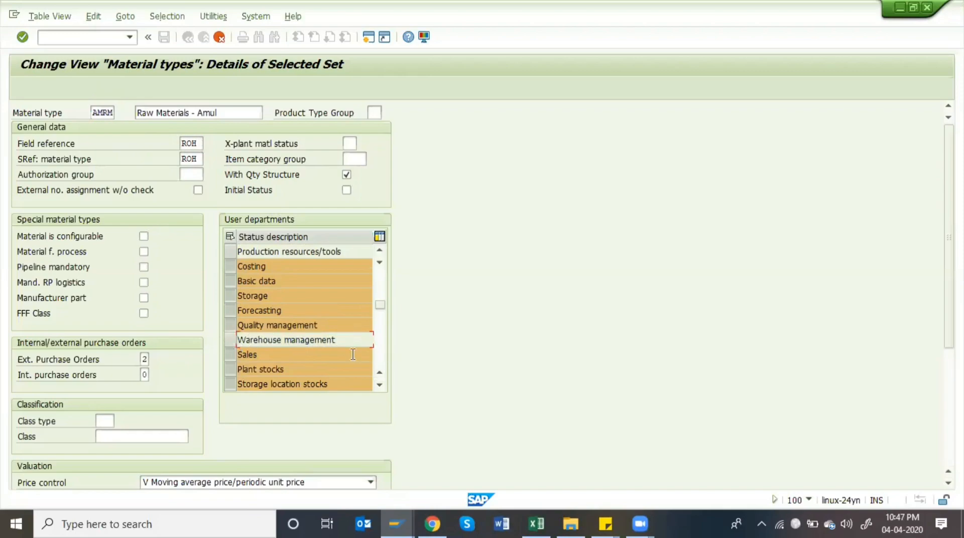
{"action": "left_click", "coordinate": [230, 358]}
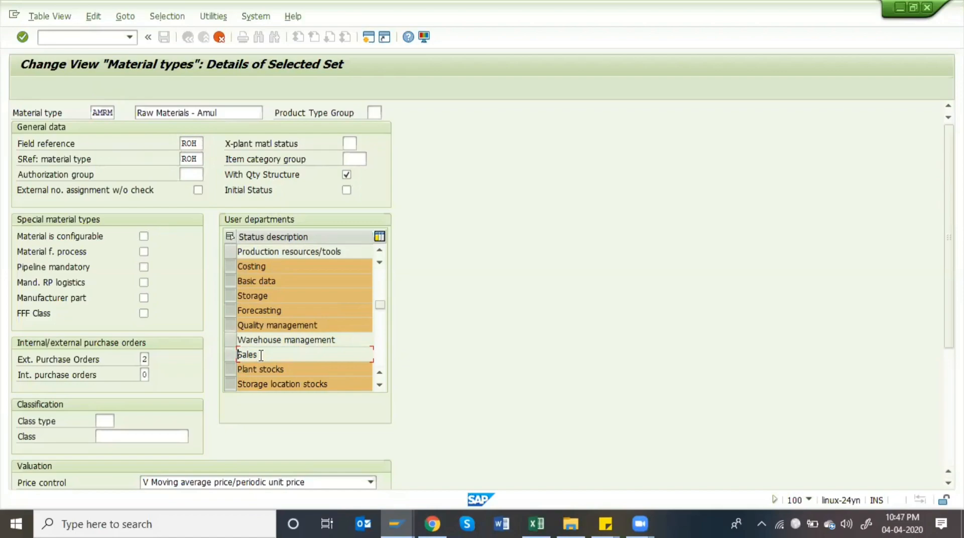
Try deselecting the Quality management user department for AMRM and select it again
{"action": "left_click", "coordinate": [230, 325]}
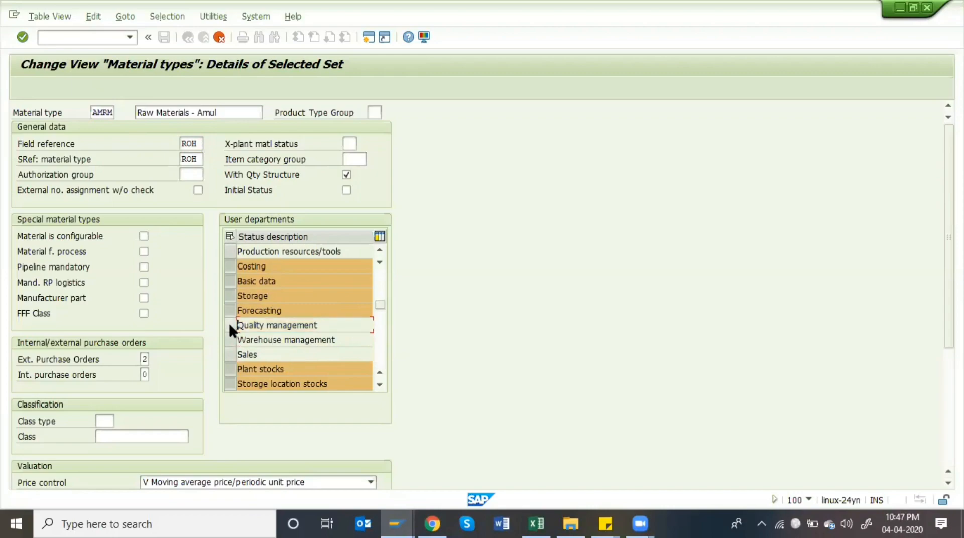
{"action": "left_click", "coordinate": [229, 325]}
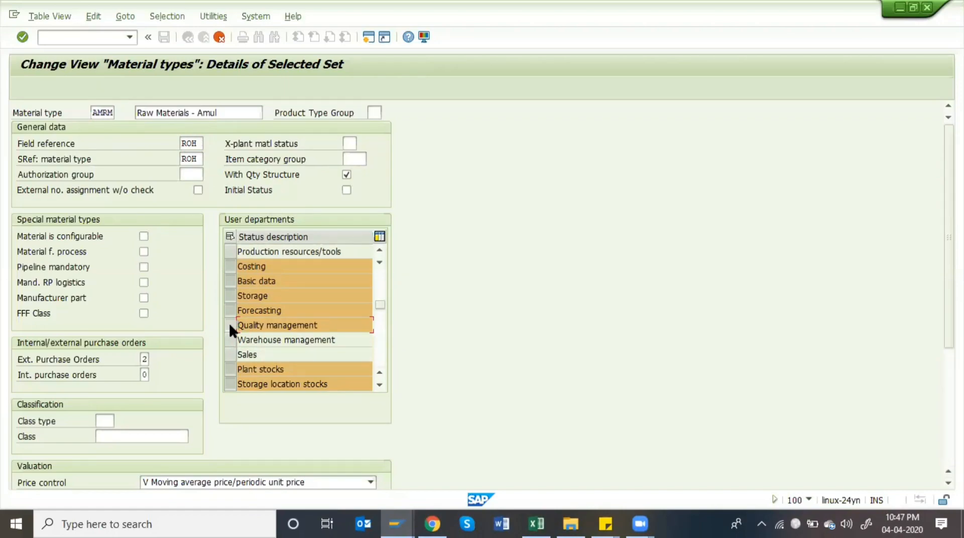
{"action": "left_click", "coordinate": [229, 325]}
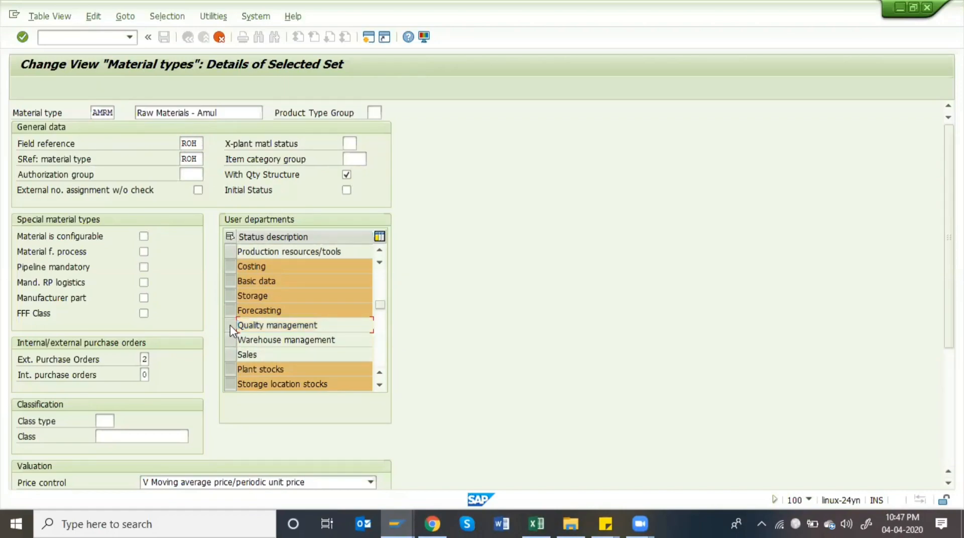
{"action": "left_click", "coordinate": [230, 324]}
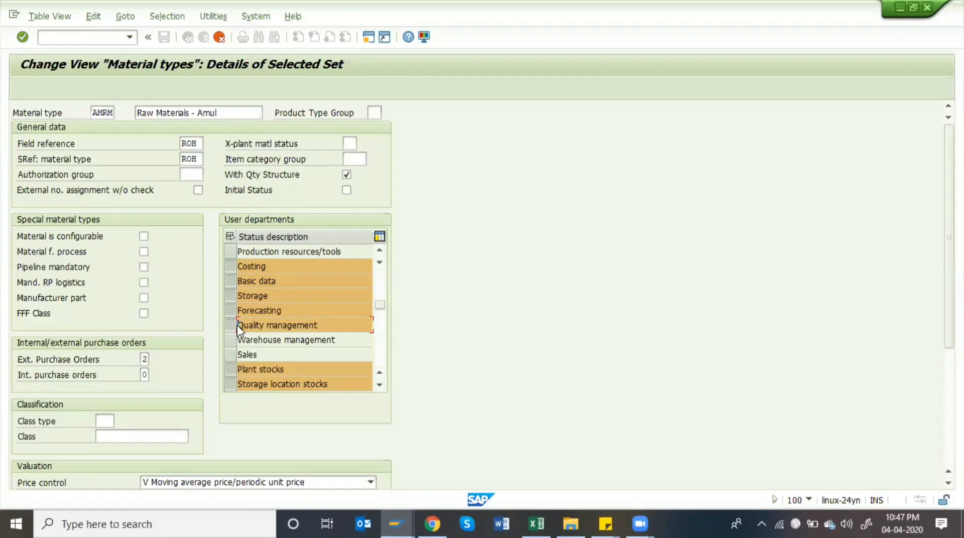
{"action": "left_click", "coordinate": [232, 326]}
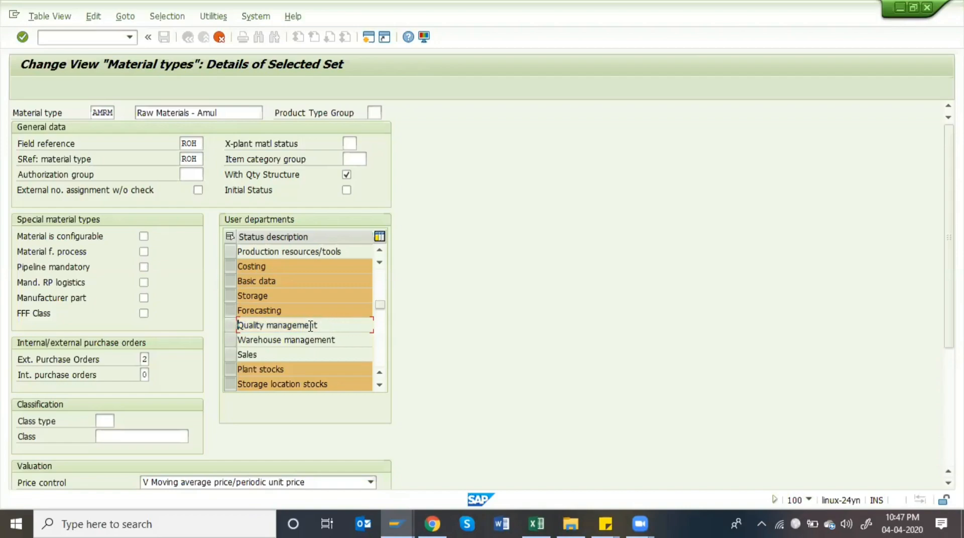
{"action": "left_click", "coordinate": [234, 330]}
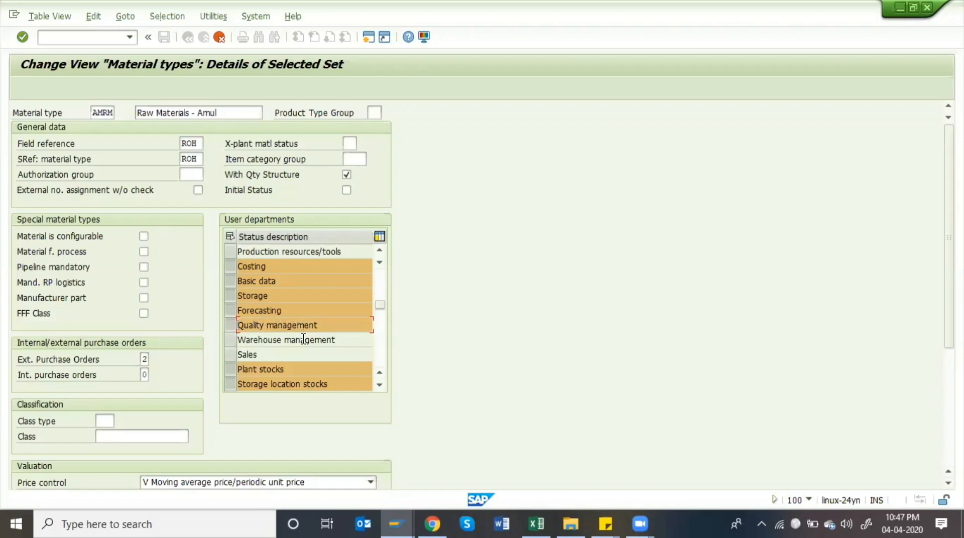
Review which user departments are selected for AMRM, from Work scheduling through Storage location stocks
{"action": "scroll", "coordinate": [305, 345], "scroll_direction": "down", "scroll_amount": 1}
{"action": "scroll", "coordinate": [305, 344], "scroll_direction": "down", "scroll_amount": 4}
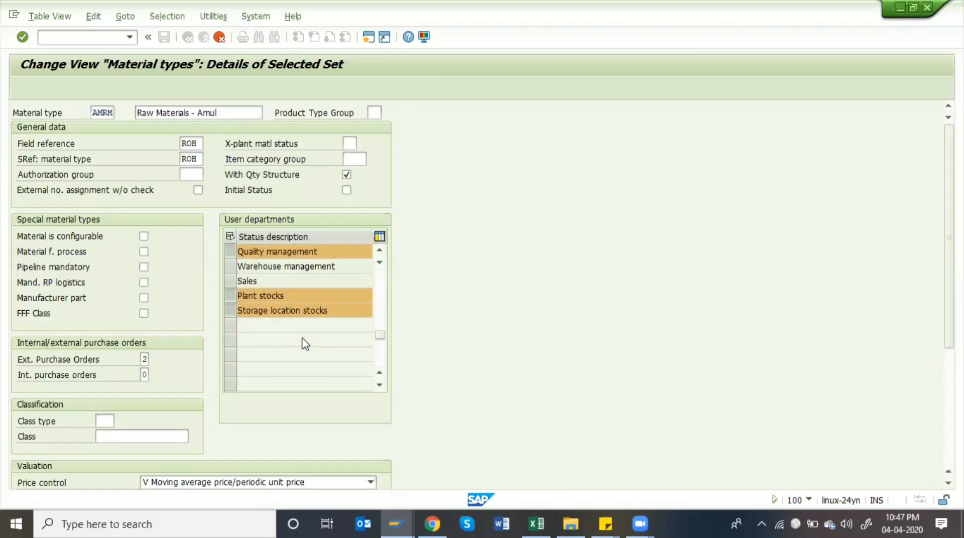
{"action": "scroll", "coordinate": [304, 342], "scroll_direction": "up", "scroll_amount": 3}
{"action": "scroll", "coordinate": [303, 340], "scroll_direction": "up", "scroll_amount": 5}
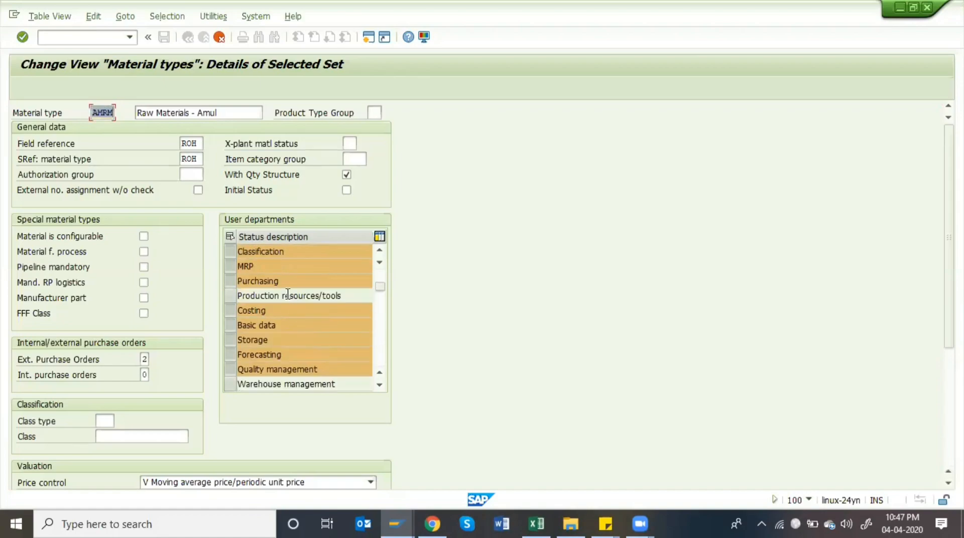
{"action": "scroll", "coordinate": [287, 294], "scroll_direction": "up", "scroll_amount": 2}
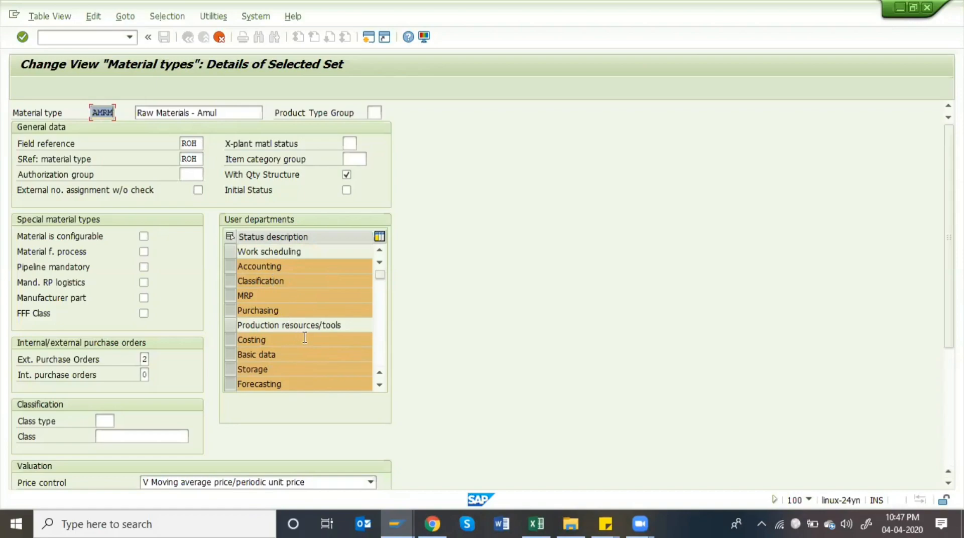
{"action": "scroll", "coordinate": [304, 337], "scroll_direction": "down", "scroll_amount": 3}
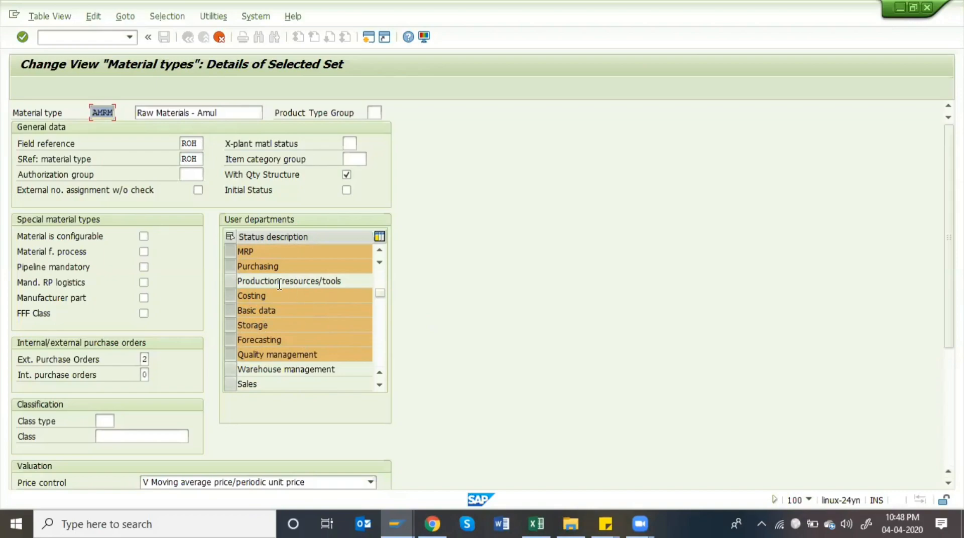
{"action": "scroll", "coordinate": [308, 355], "scroll_direction": "down", "scroll_amount": 1}
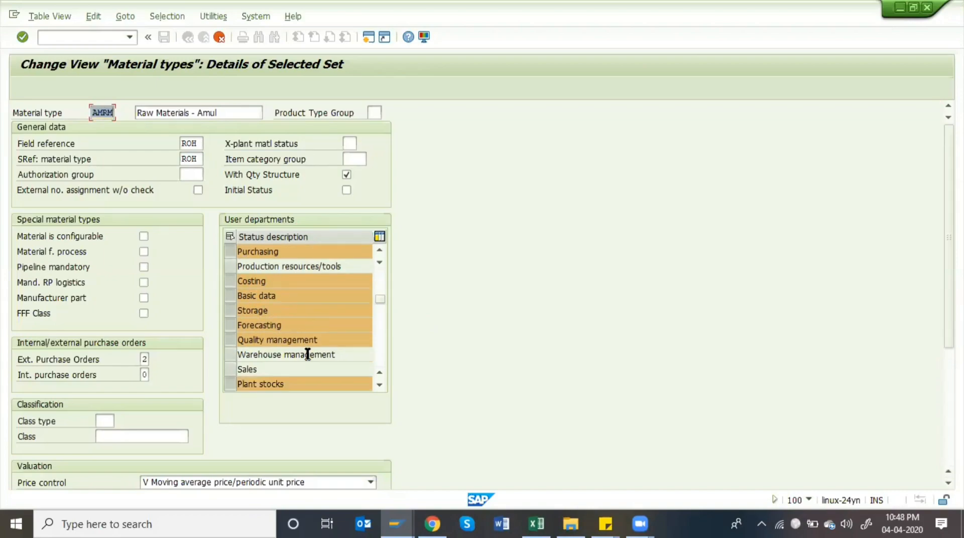
{"action": "scroll", "coordinate": [300, 351], "scroll_direction": "down", "scroll_amount": 1}
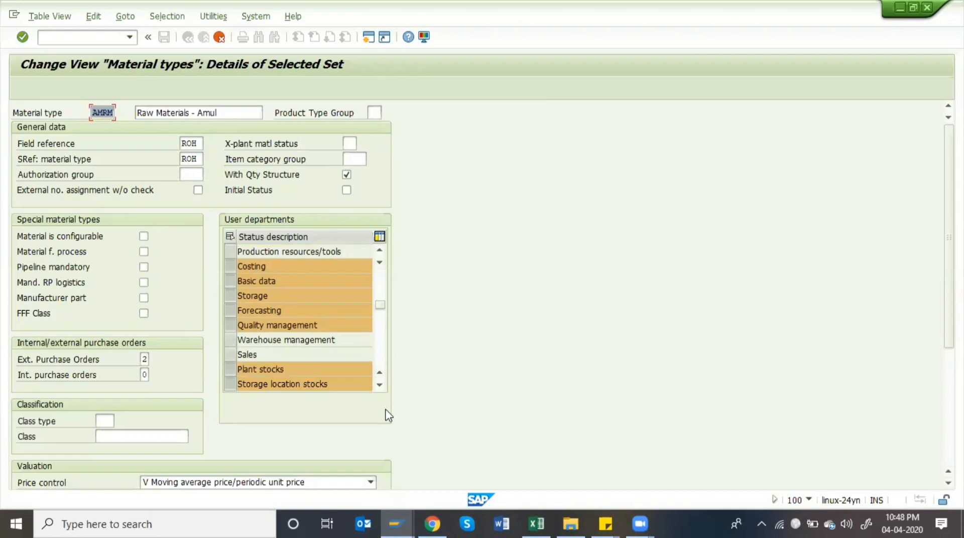
Look up the possible entries for external and internal purchase orders of AMRM, closing both lists without picking a value
{"action": "scroll", "coordinate": [389, 415], "scroll_direction": "down", "scroll_amount": 1}
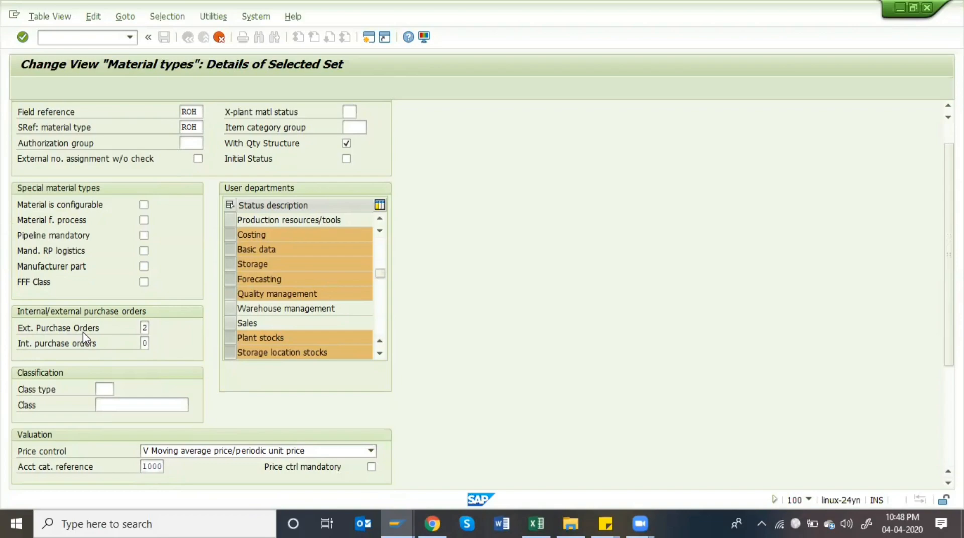
{"action": "left_click", "coordinate": [144, 327]}
{"action": "left_click", "coordinate": [154, 327]}
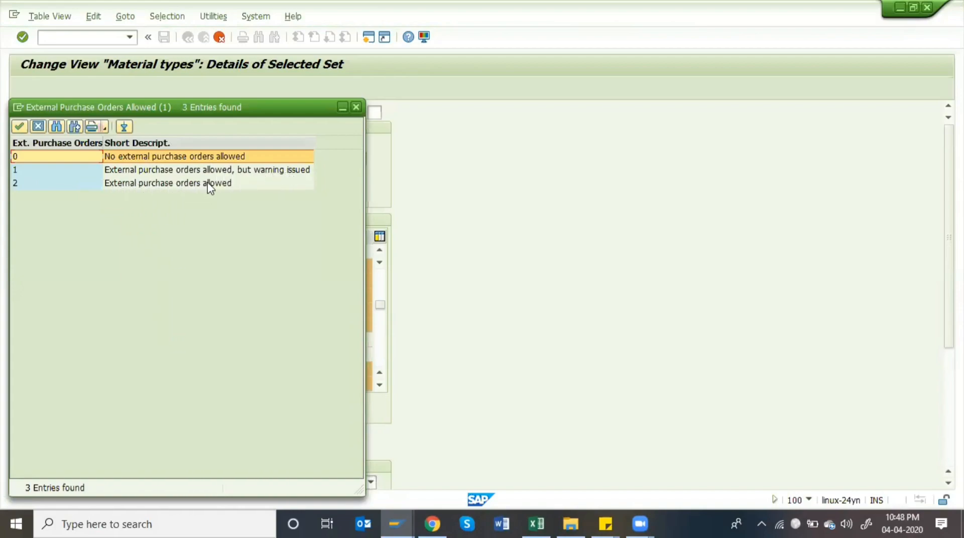
{"action": "left_click", "coordinate": [356, 107]}
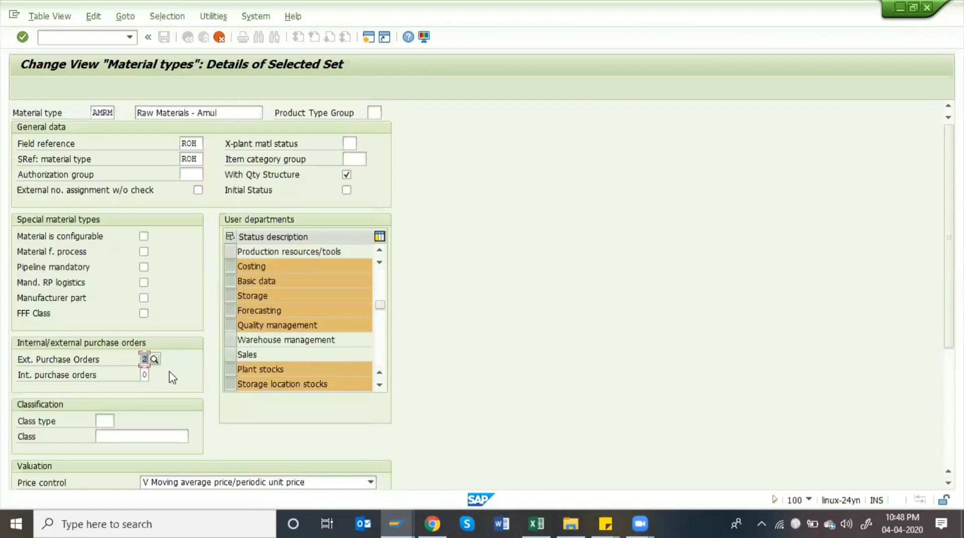
{"action": "left_click", "coordinate": [144, 376]}
{"action": "left_click", "coordinate": [154, 375]}
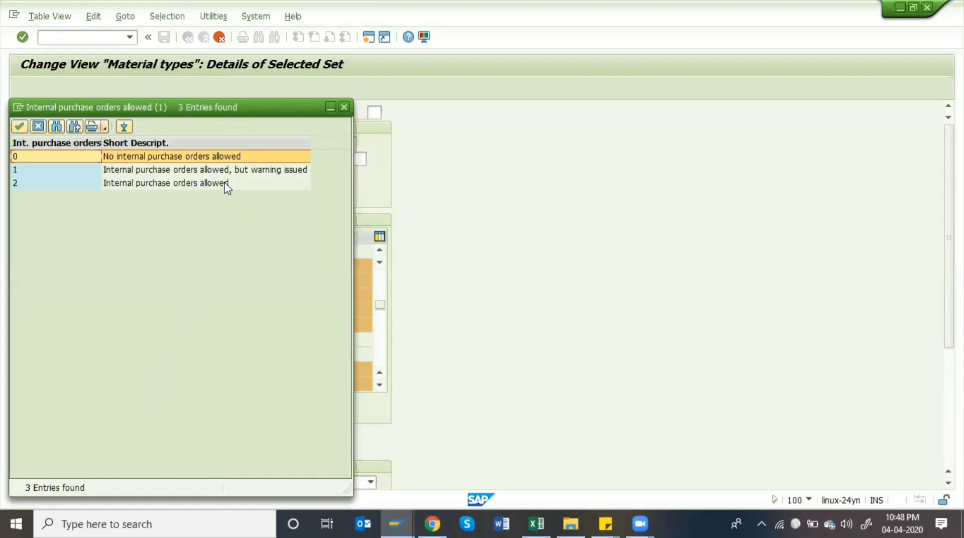
{"action": "left_click", "coordinate": [345, 106]}
Examine the price control options under Valuation and keep V Moving average price/periodic unit price
{"action": "scroll", "coordinate": [169, 338], "scroll_direction": "down", "scroll_amount": 4}
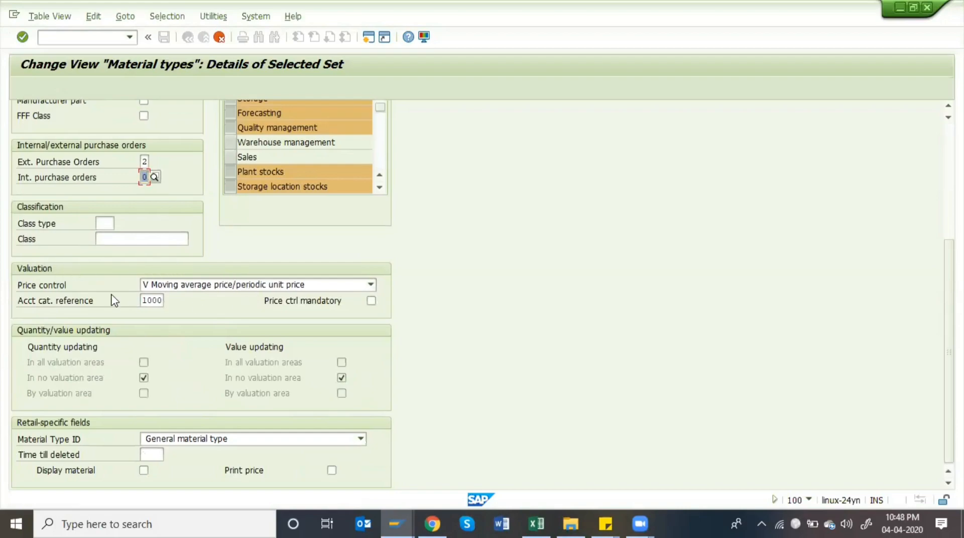
{"action": "left_click", "coordinate": [67, 286]}
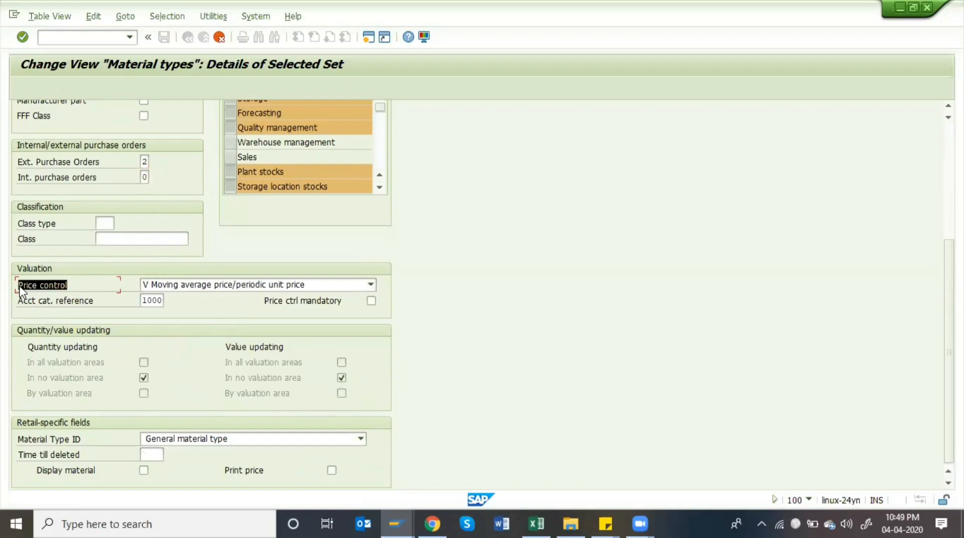
{"action": "left_click", "coordinate": [221, 285]}
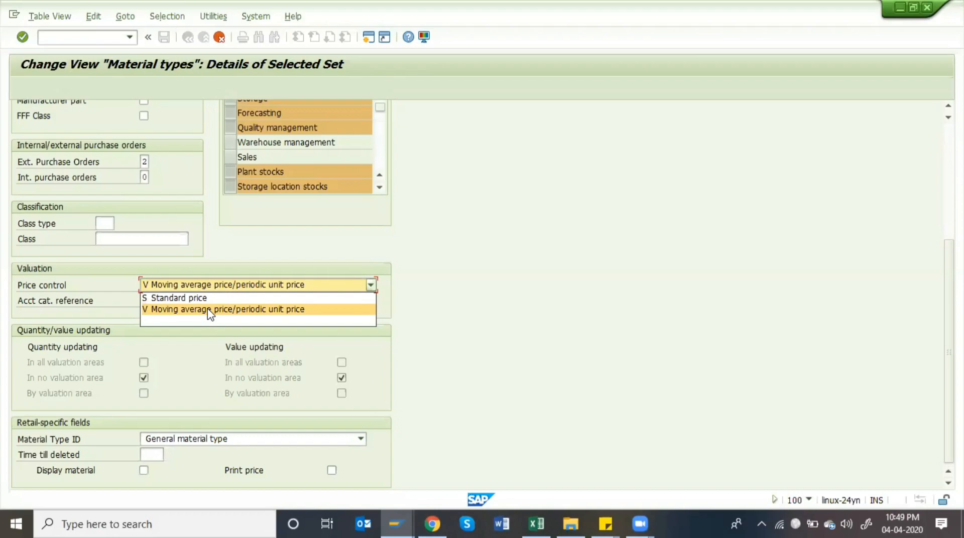
{"action": "key", "text": "Up"}
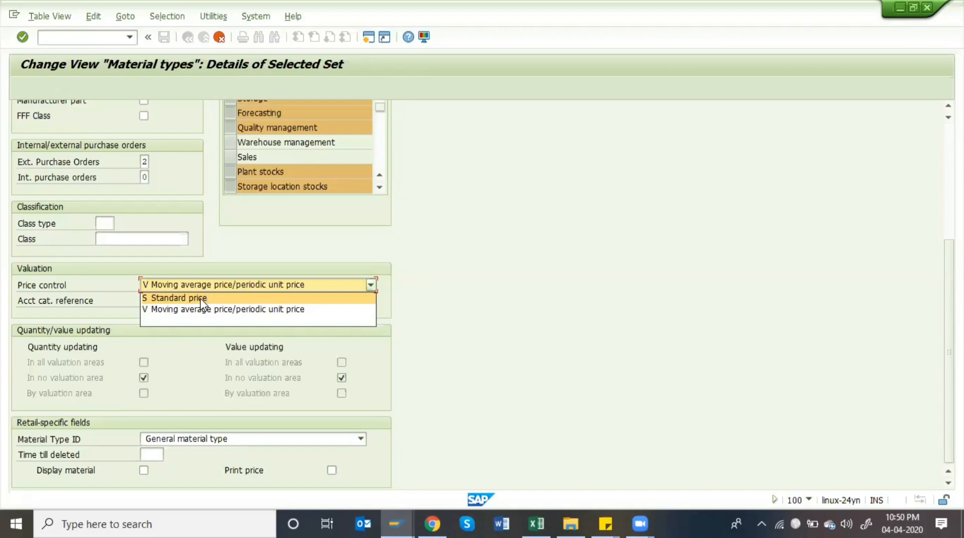
{"action": "left_click", "coordinate": [202, 309]}
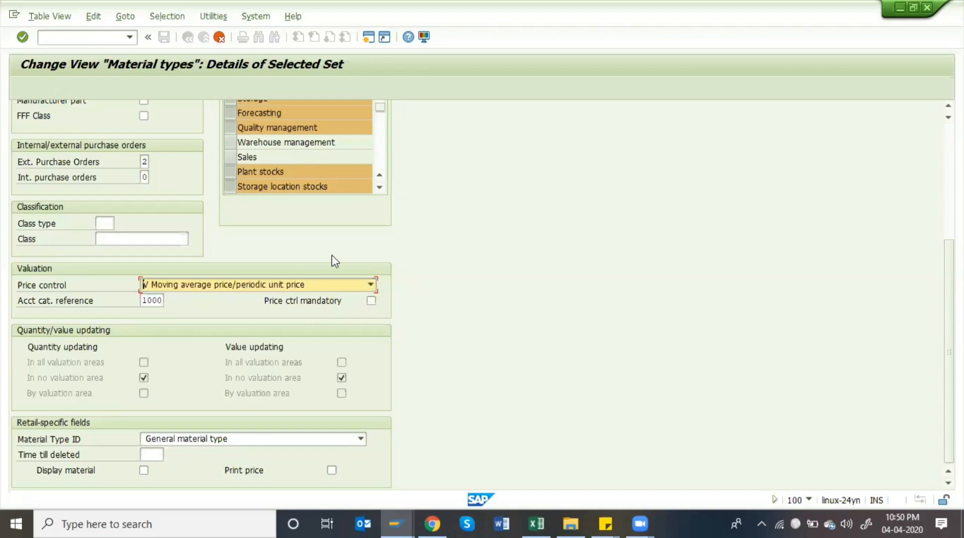
Open the possible entries for the account category reference of material type AMRM
{"action": "scroll", "coordinate": [453, 206], "scroll_direction": "up", "scroll_amount": 5}
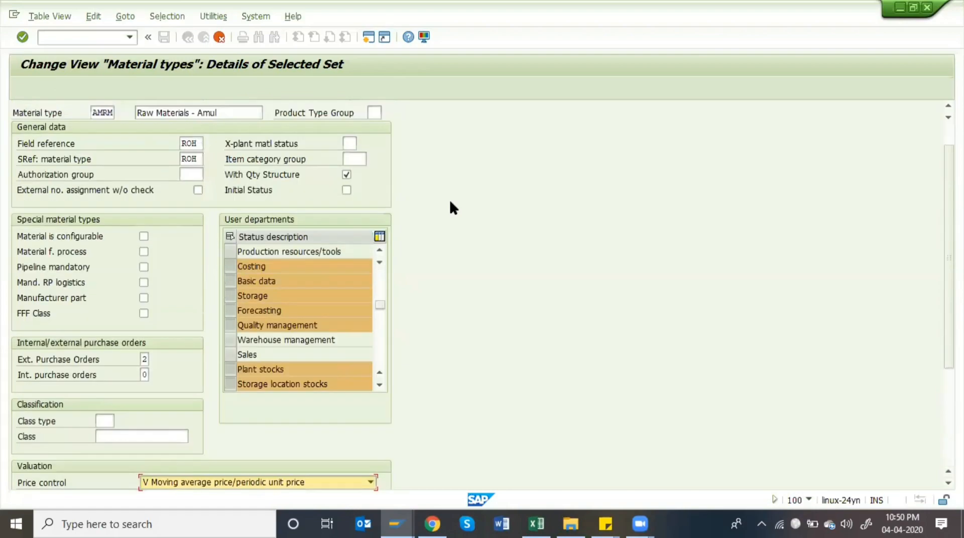
{"action": "scroll", "coordinate": [453, 208], "scroll_direction": "down", "scroll_amount": 5}
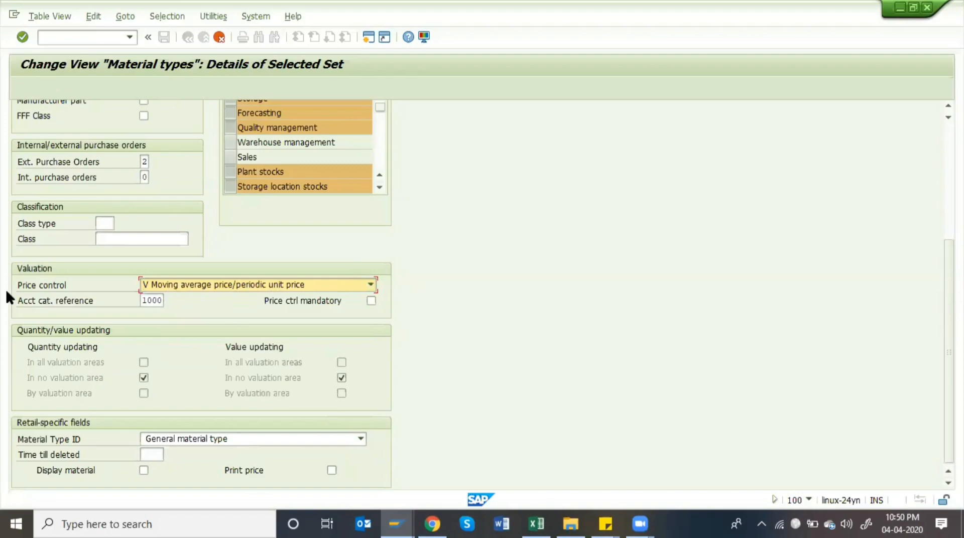
{"action": "left_click", "coordinate": [157, 300]}
{"action": "left_click", "coordinate": [169, 300]}
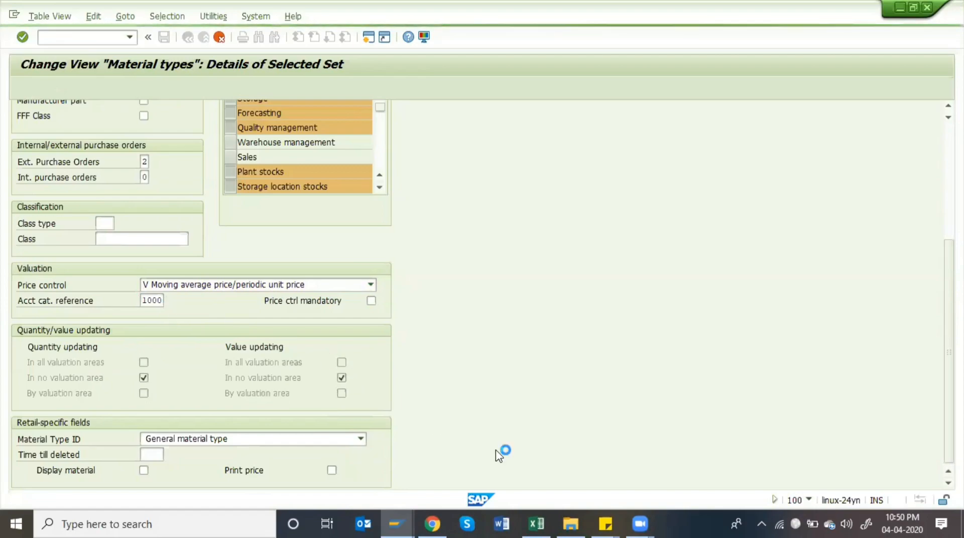
Switch to Excel, check the Material Master and Valuation Class Configuration entries on the Amul sheet, and return to SAP's account category reference list
{"action": "left_click", "coordinate": [536, 523]}
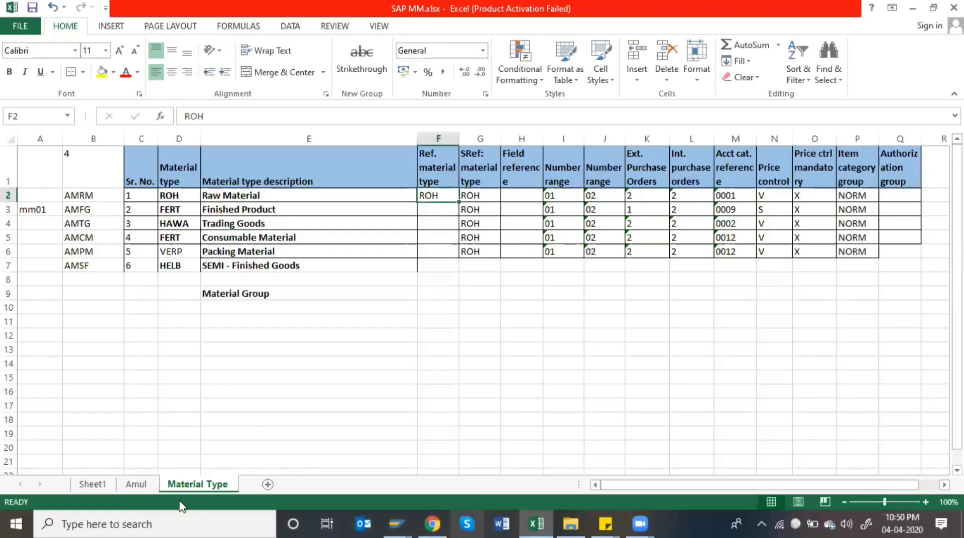
{"action": "left_click", "coordinate": [132, 484]}
{"action": "scroll", "coordinate": [297, 382], "scroll_direction": "down", "scroll_amount": 5}
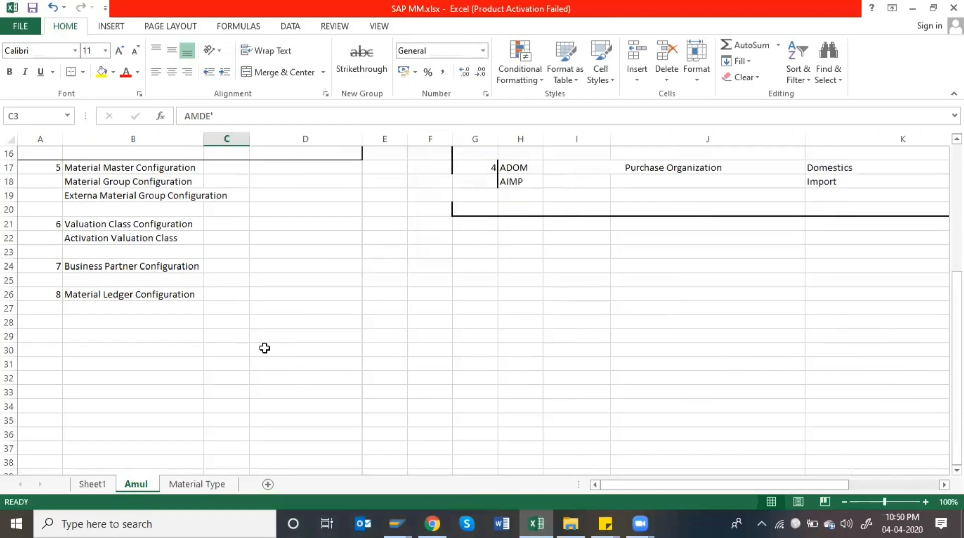
{"action": "scroll", "coordinate": [279, 308], "scroll_direction": "up", "scroll_amount": 1}
{"action": "left_click", "coordinate": [76, 208]}
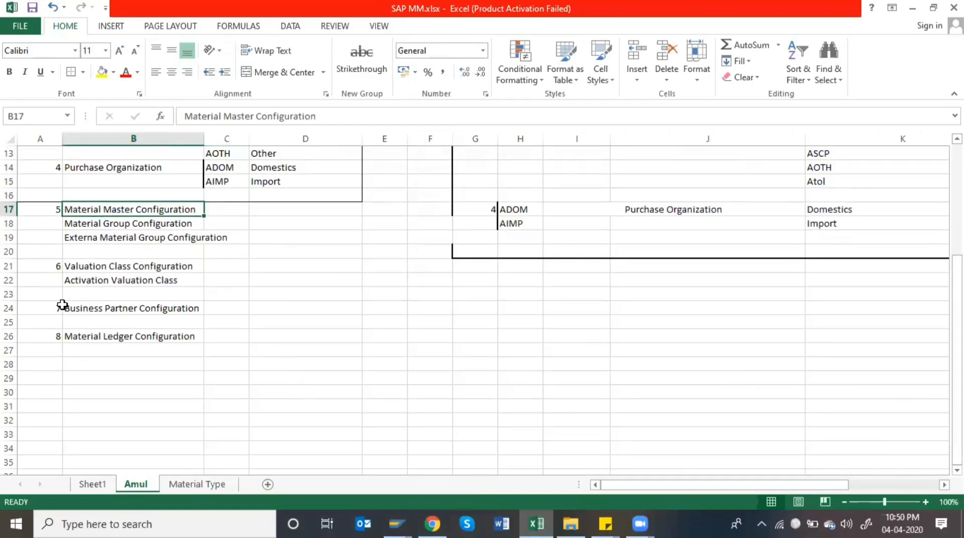
{"action": "left_click", "coordinate": [87, 268]}
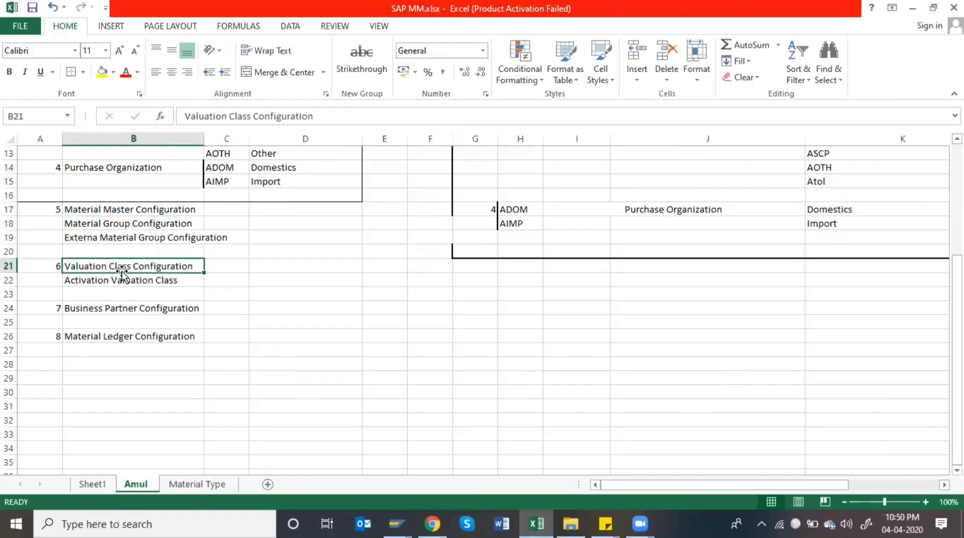
{"action": "left_click", "coordinate": [221, 264]}
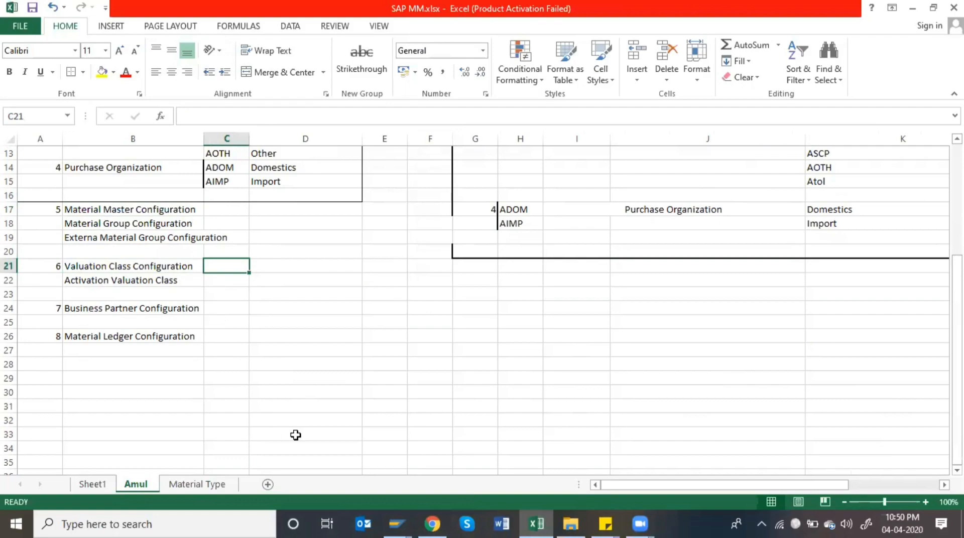
{"action": "key", "text": "alt+Tab"}
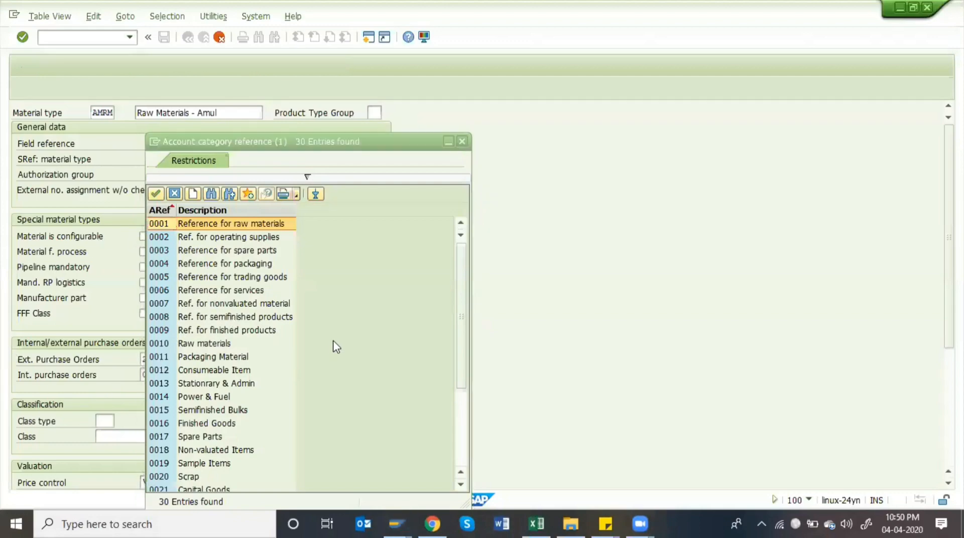
Set AMRM's account category reference to 0001, Reference for raw materials, after a brief window switch
{"action": "key", "text": "alt+Tab"}
{"action": "key", "text": "Tab"}
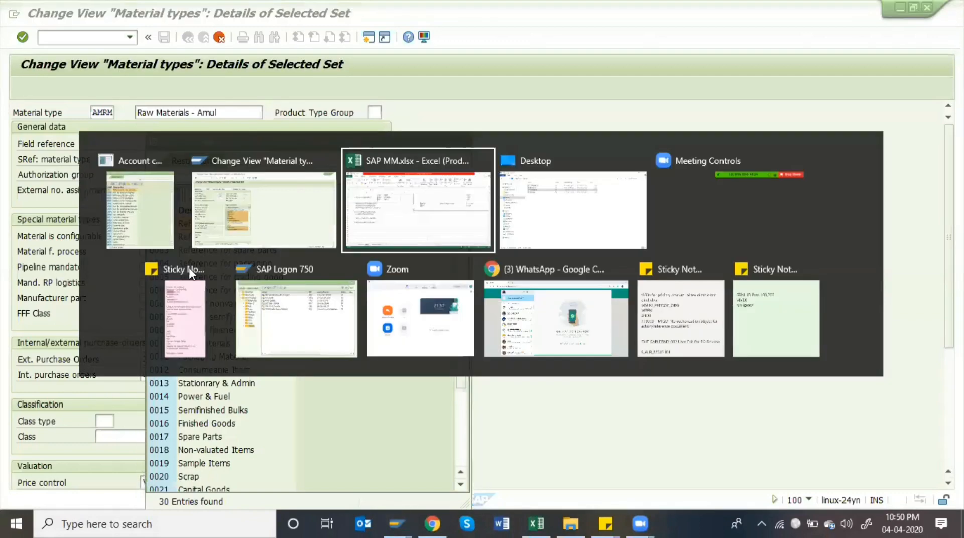
{"action": "key", "text": "alt+Tab"}
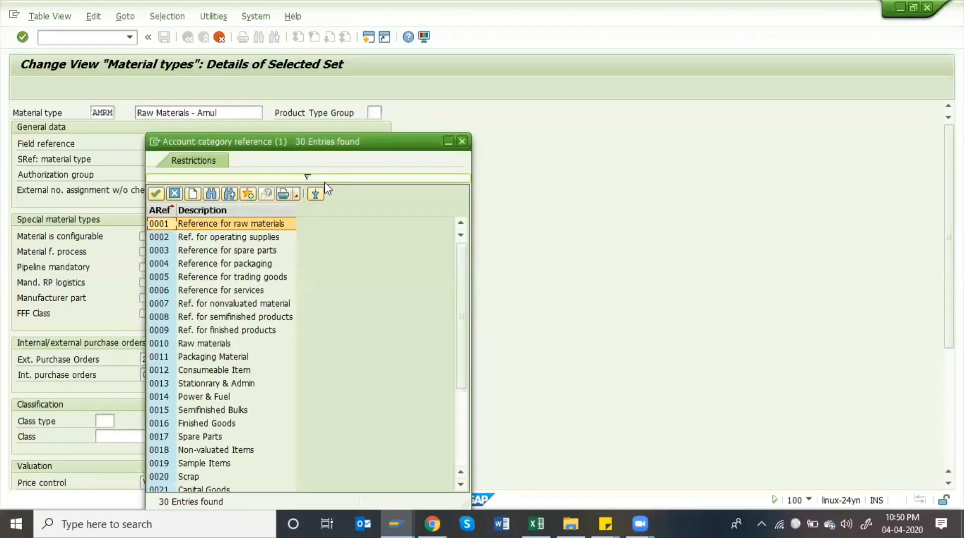
{"action": "double_click", "coordinate": [219, 224]}
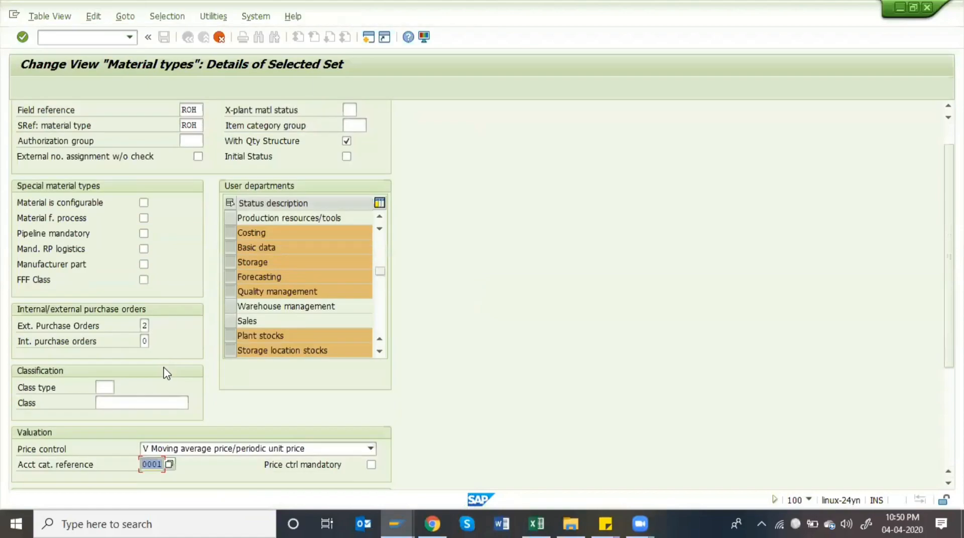
{"action": "scroll", "coordinate": [210, 409], "scroll_direction": "down", "scroll_amount": 3}
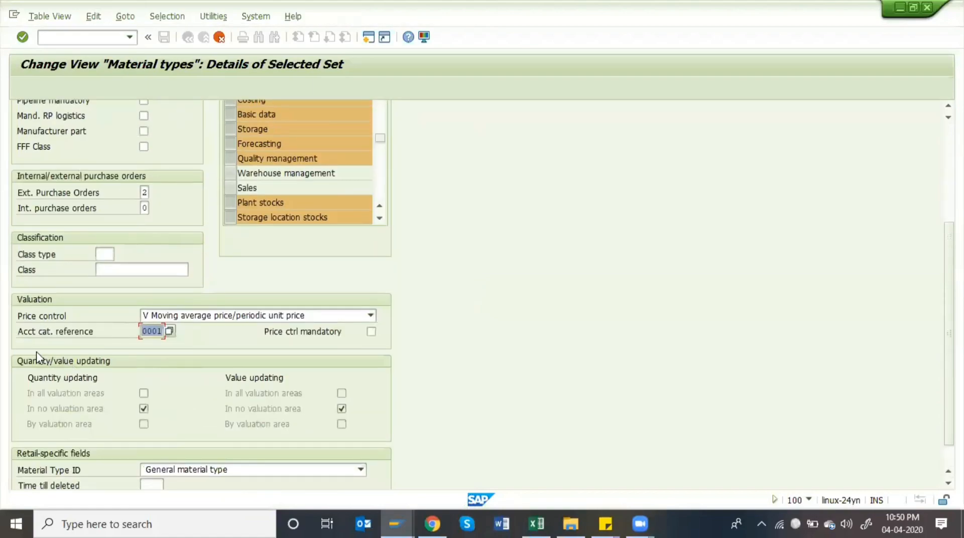
Review the account category reference list for AMRM again and keep 0001
{"action": "left_click", "coordinate": [170, 332]}
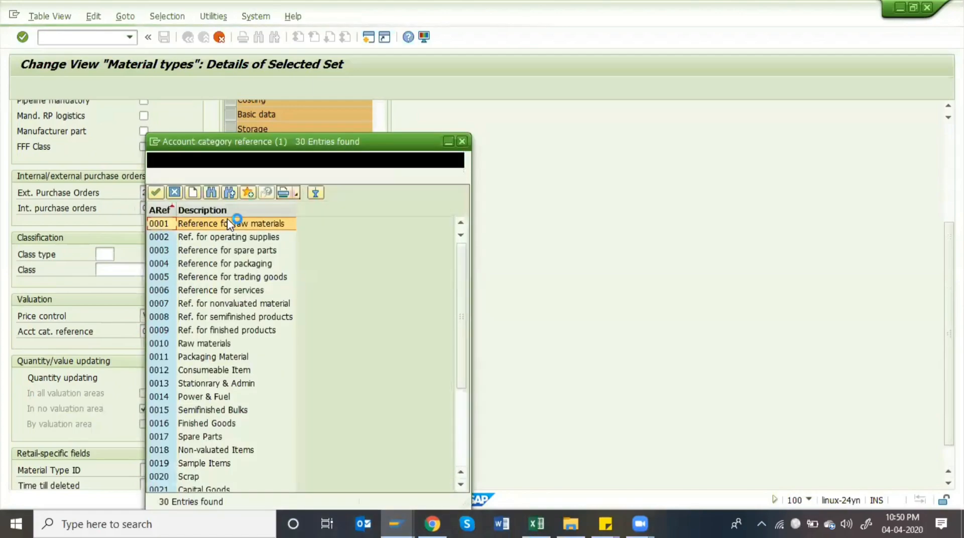
{"action": "left_click", "coordinate": [280, 225]}
{"action": "scroll", "coordinate": [229, 449], "scroll_direction": "down", "scroll_amount": 3}
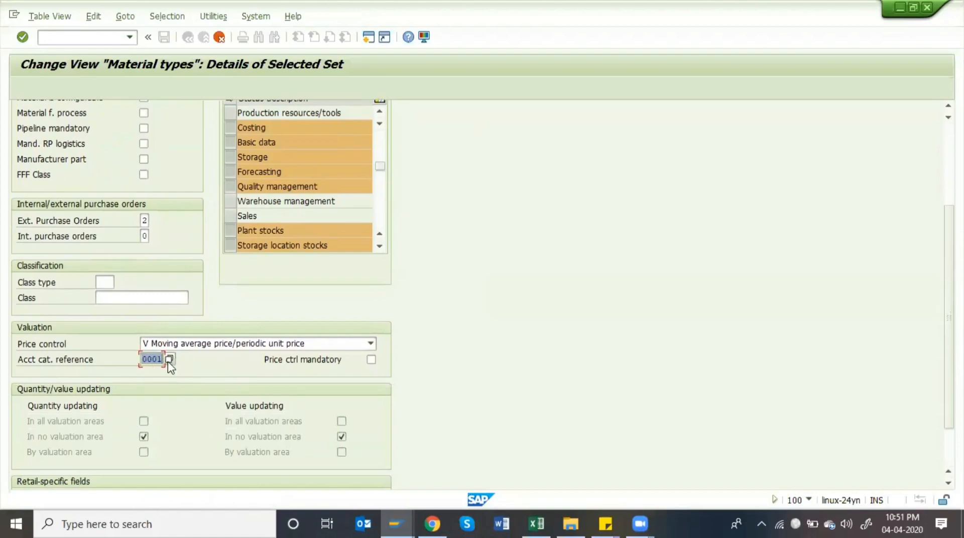
{"action": "left_click", "coordinate": [149, 360]}
Make price control mandatory for AMRM and enable Display material and Print price in its retail-specific fields
{"action": "scroll", "coordinate": [179, 376], "scroll_direction": "down", "scroll_amount": 3}
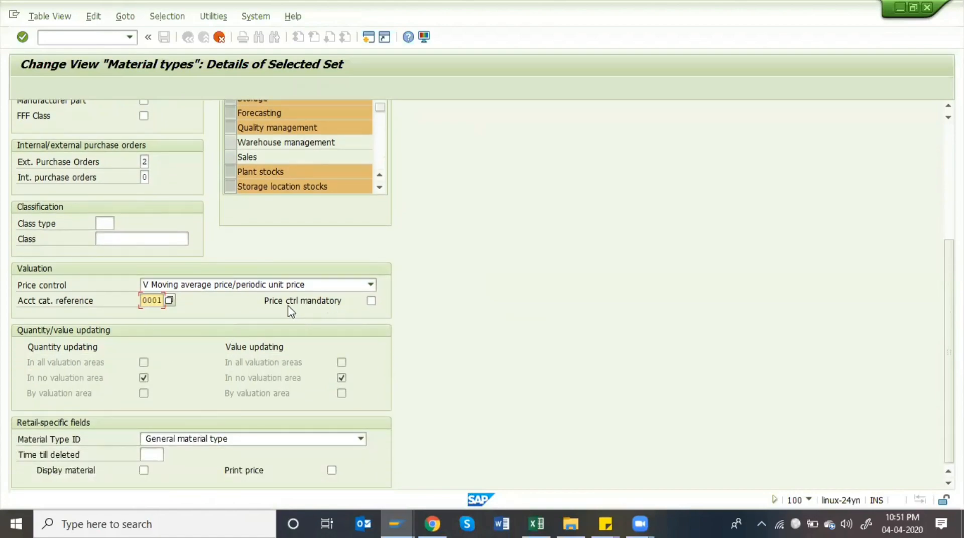
{"action": "left_click", "coordinate": [371, 301]}
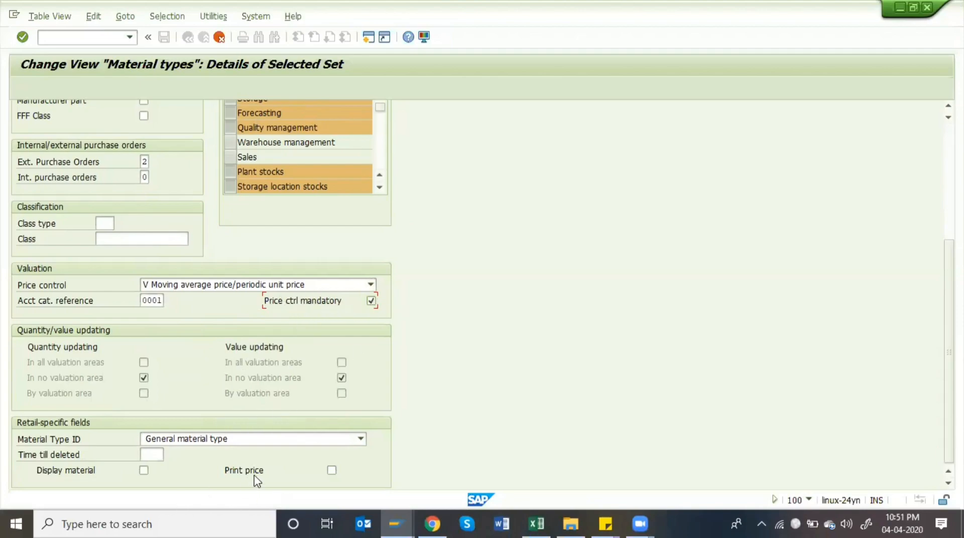
{"action": "left_click", "coordinate": [144, 471]}
{"action": "left_click", "coordinate": [331, 470]}
Read the help text for AMRM's account category reference and close it
{"action": "left_click", "coordinate": [158, 298]}
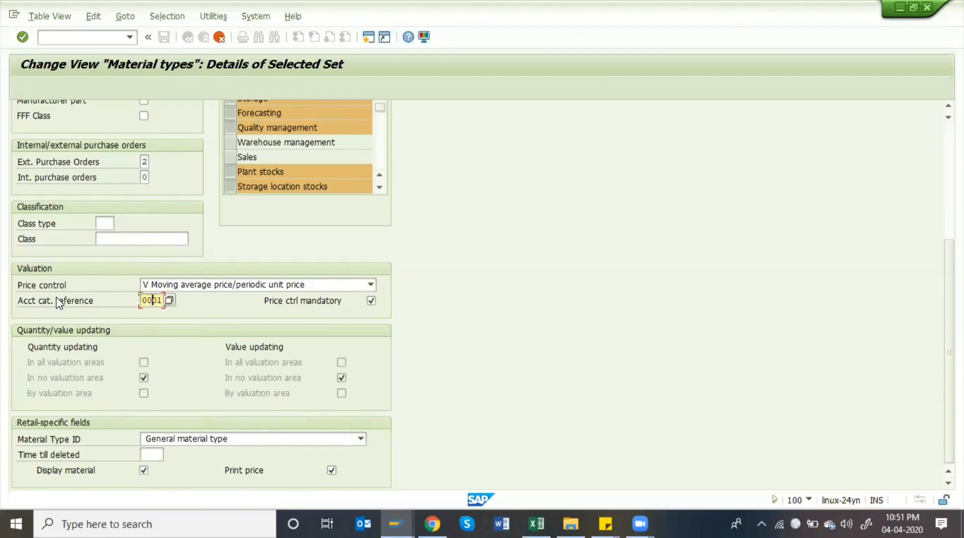
{"action": "left_click", "coordinate": [171, 300]}
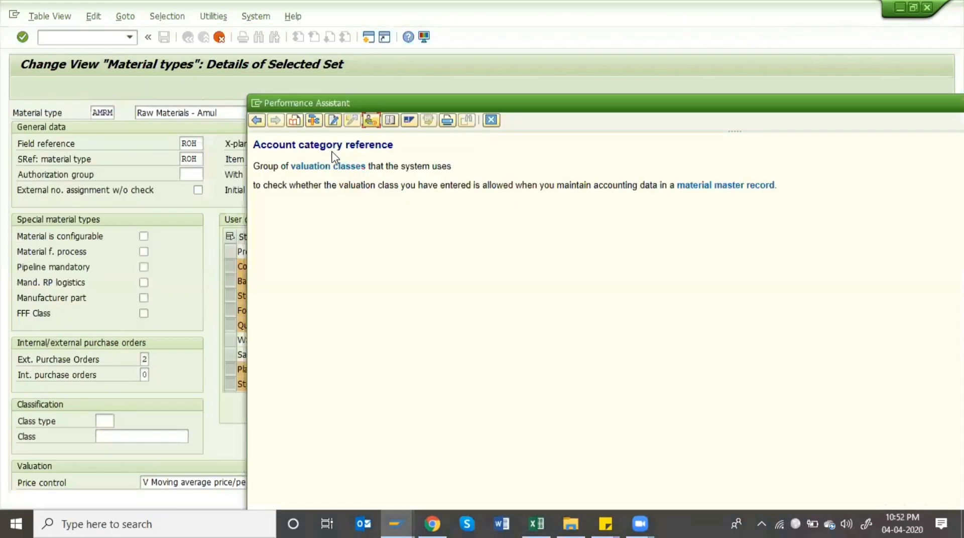
{"action": "left_click", "coordinate": [490, 121]}
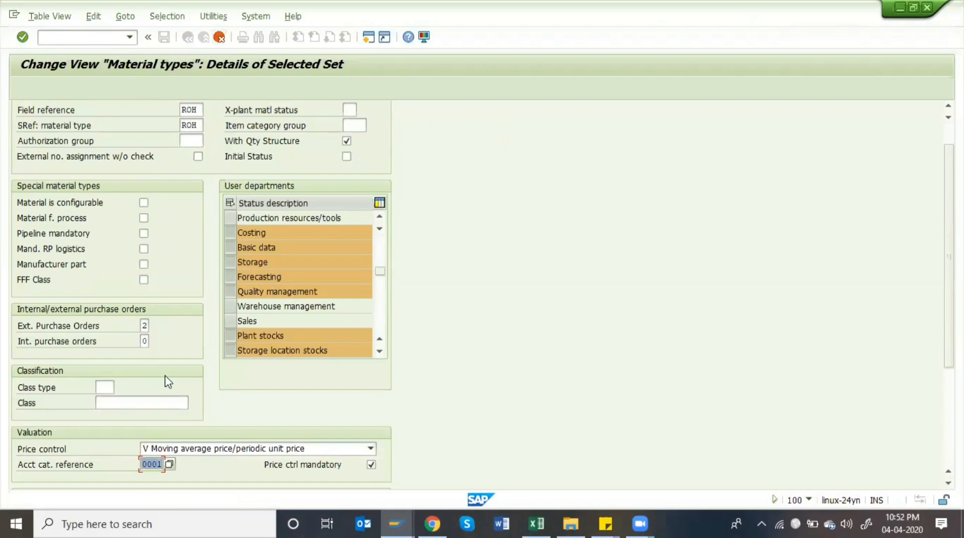
Confirm the copied AMRM material type with all its dependent quantity/value updating entries and return to the material types overview
{"action": "scroll", "coordinate": [167, 382], "scroll_direction": "down", "scroll_amount": 3}
{"action": "scroll", "coordinate": [169, 382], "scroll_direction": "down", "scroll_amount": 1}
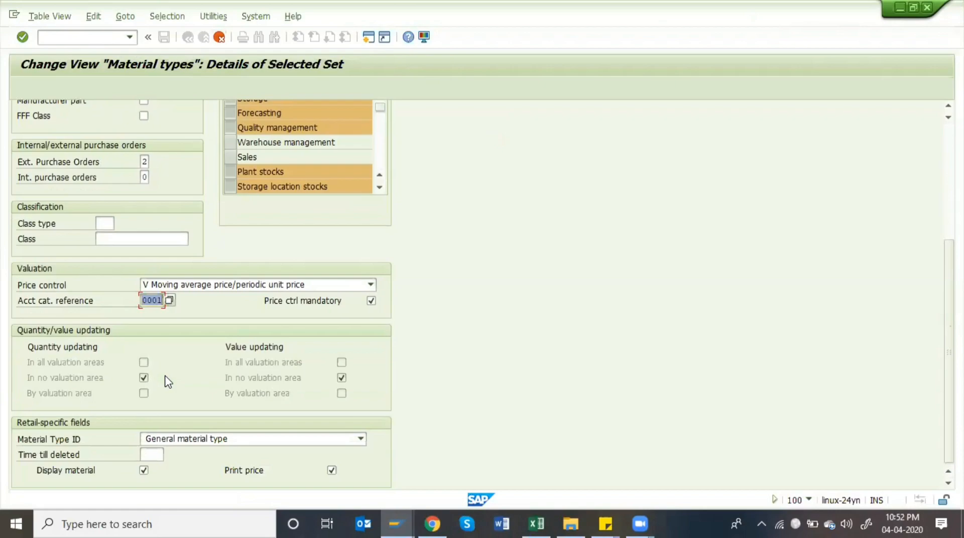
{"action": "double_click", "coordinate": [166, 377]}
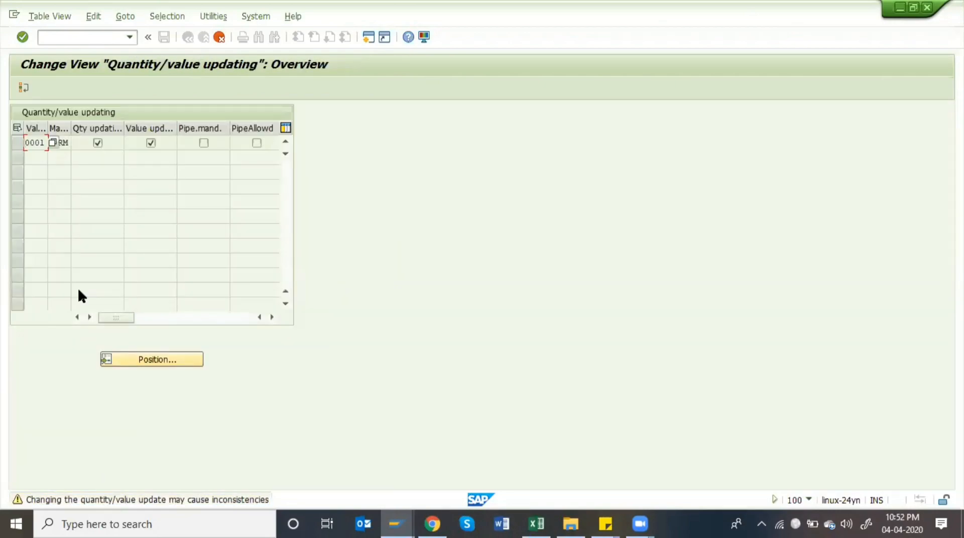
{"action": "key", "text": "Return"}
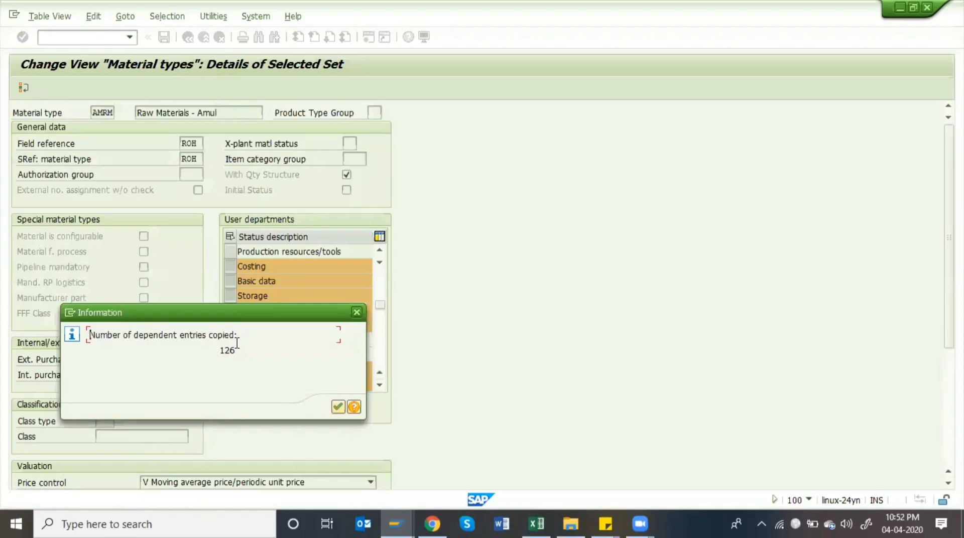
{"action": "key", "text": "Return"}
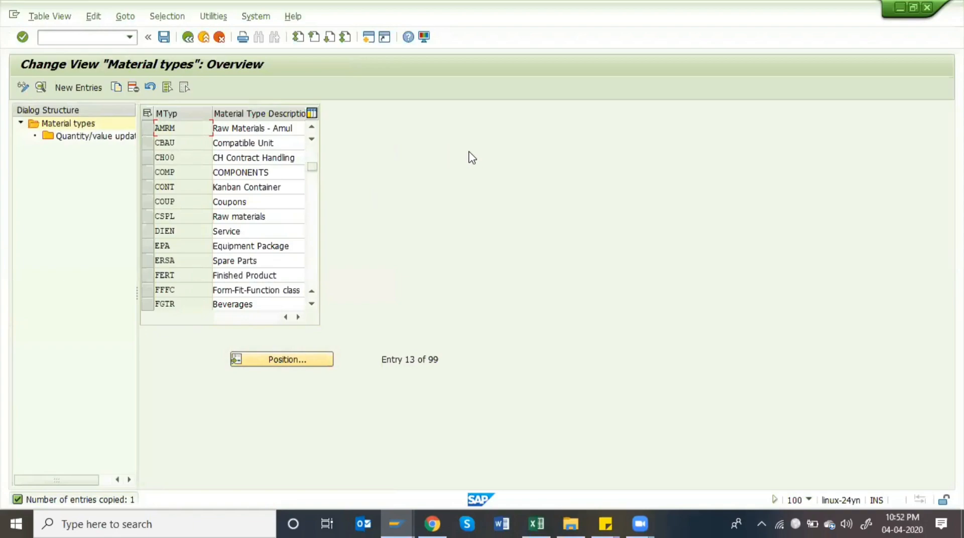
Select AMRM in the material types overview and examine its quantity/value updating entries by valuation area
{"action": "left_click", "coordinate": [286, 130]}
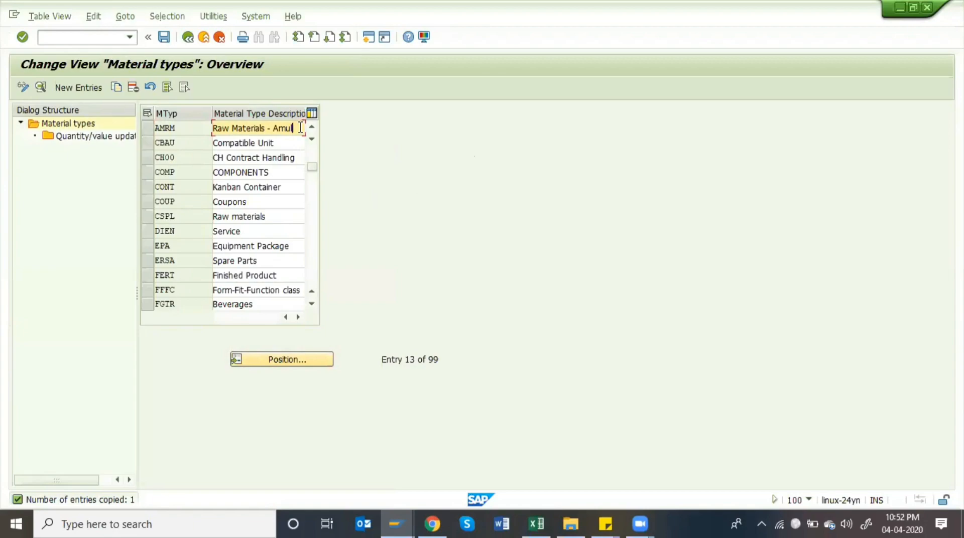
{"action": "left_click", "coordinate": [148, 129]}
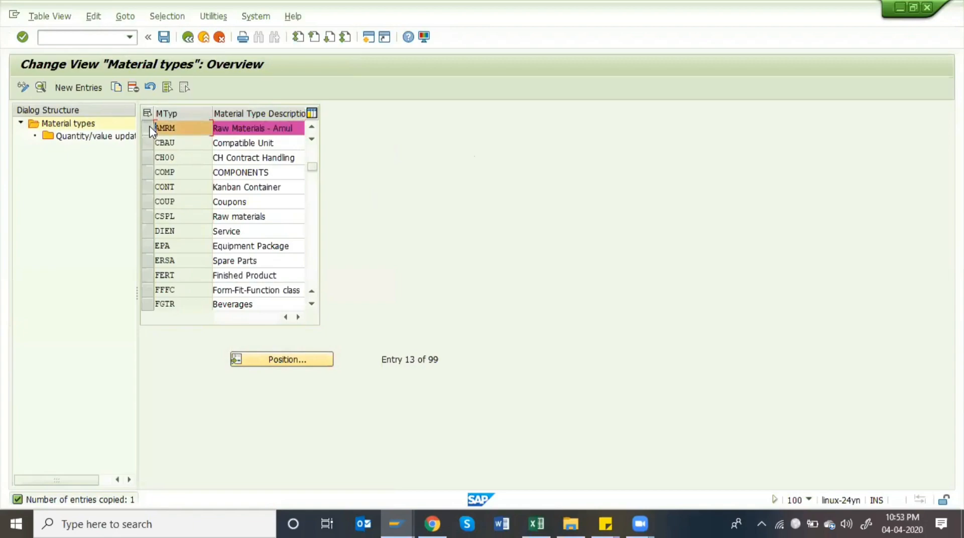
{"action": "double_click", "coordinate": [85, 140]}
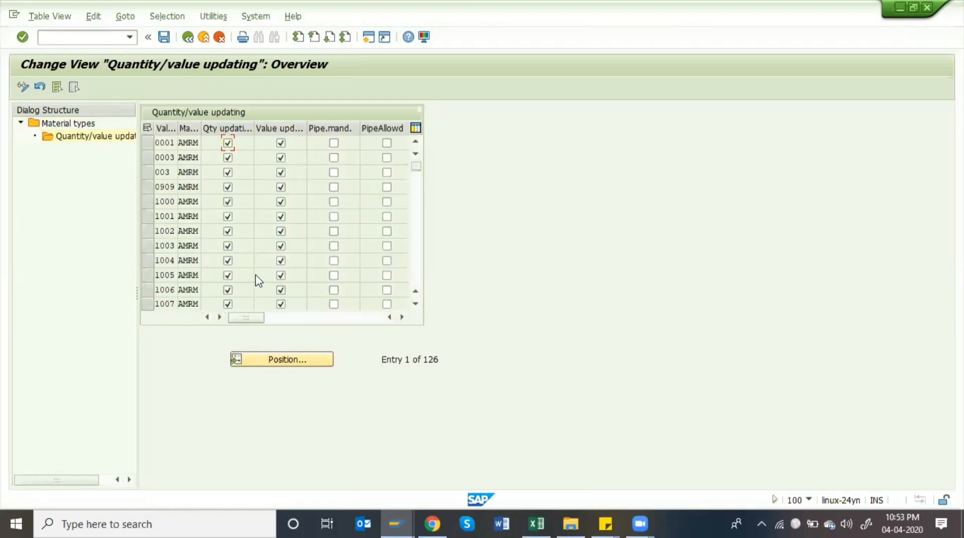
{"action": "scroll", "coordinate": [258, 281], "scroll_direction": "down", "scroll_amount": 12}
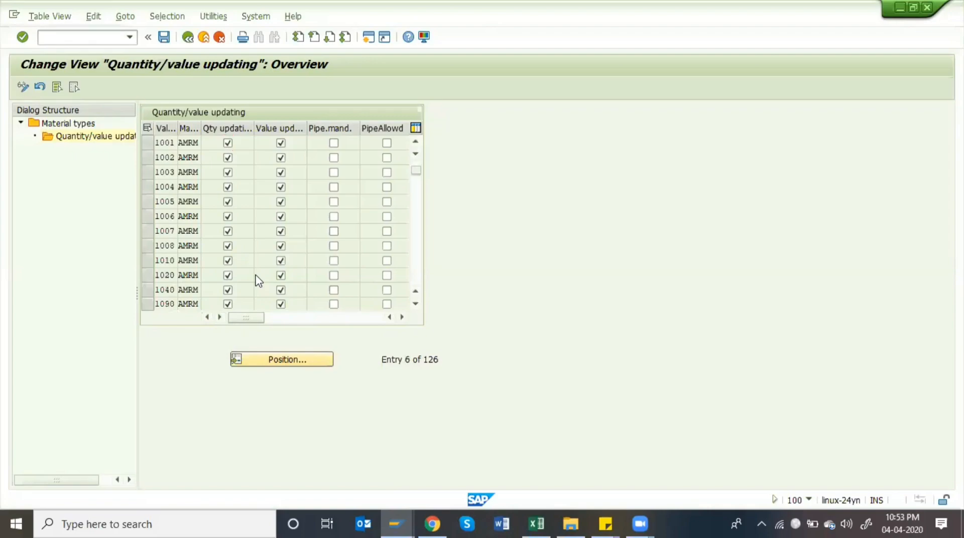
{"action": "scroll", "coordinate": [258, 280], "scroll_direction": "down", "scroll_amount": 11}
Position the quantity/value updating list on material type AMRM and select the material type in its first row
{"action": "left_click", "coordinate": [274, 360]}
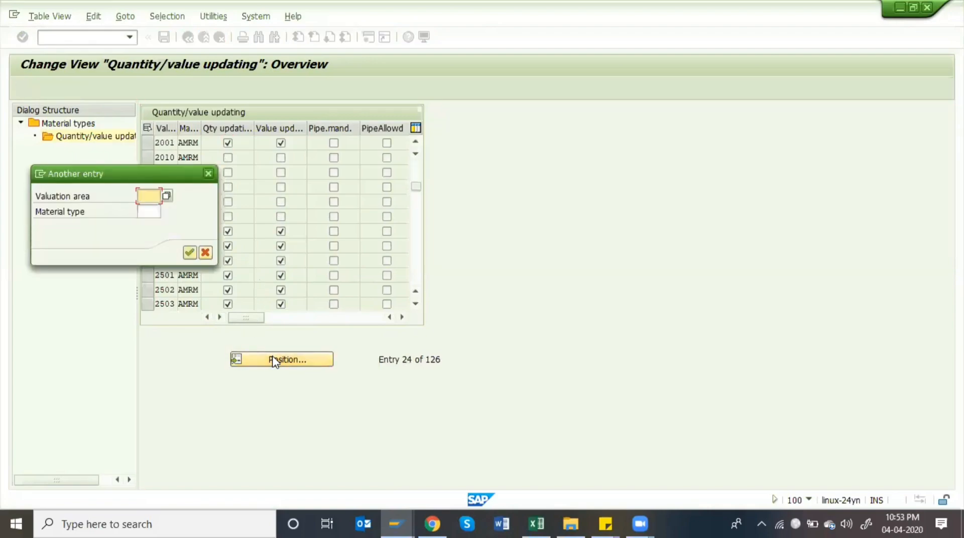
{"action": "key", "text": "Tab"}
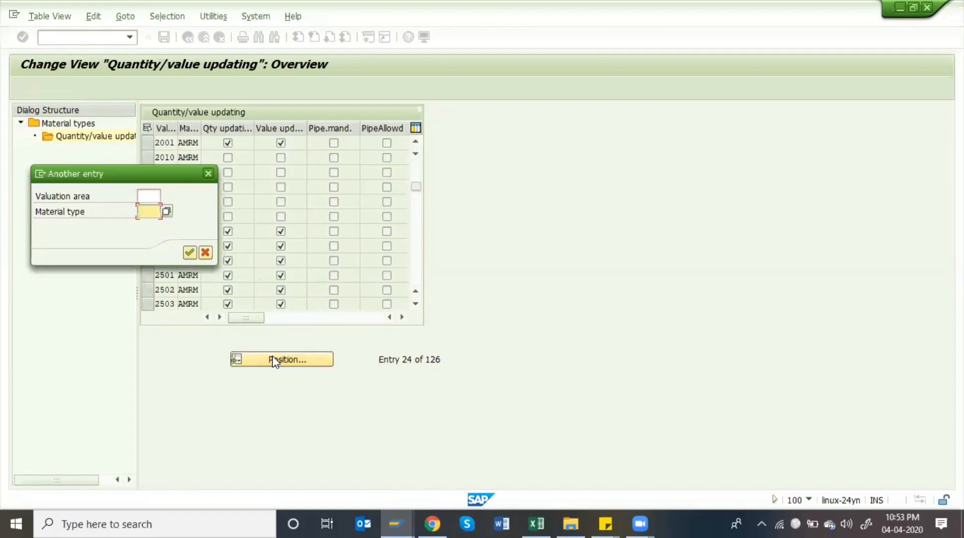
{"action": "type", "text": "am"}
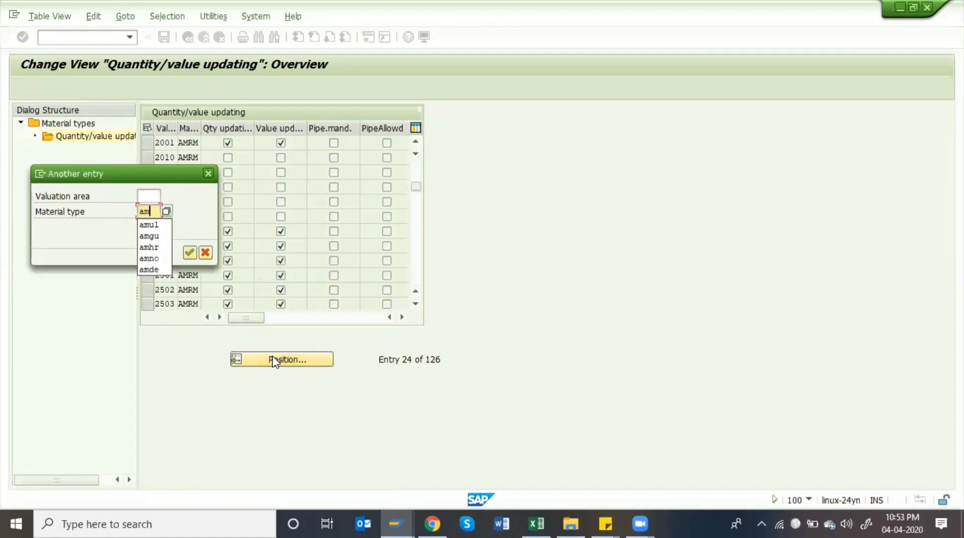
{"action": "type", "text": "r"}
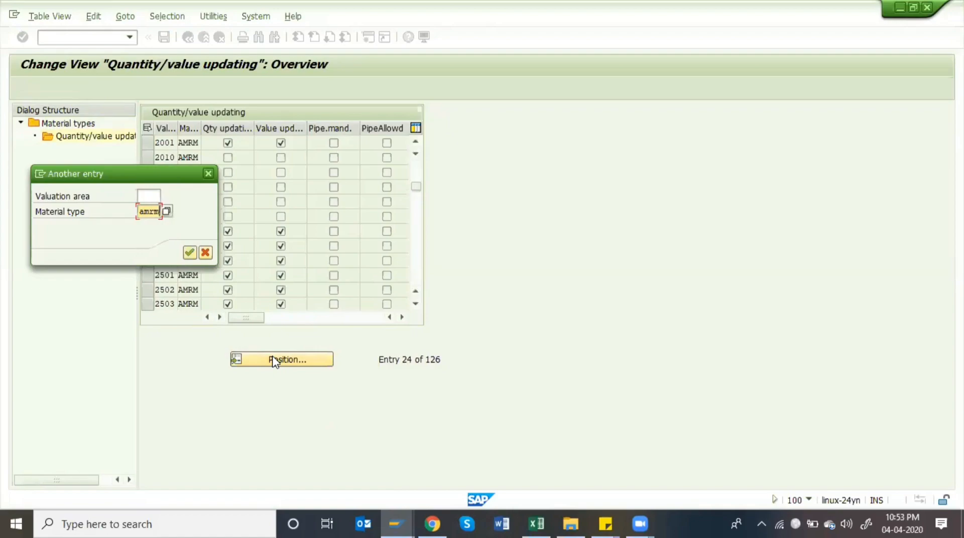
{"action": "type", "text": "m"}
{"action": "key", "text": "Return"}
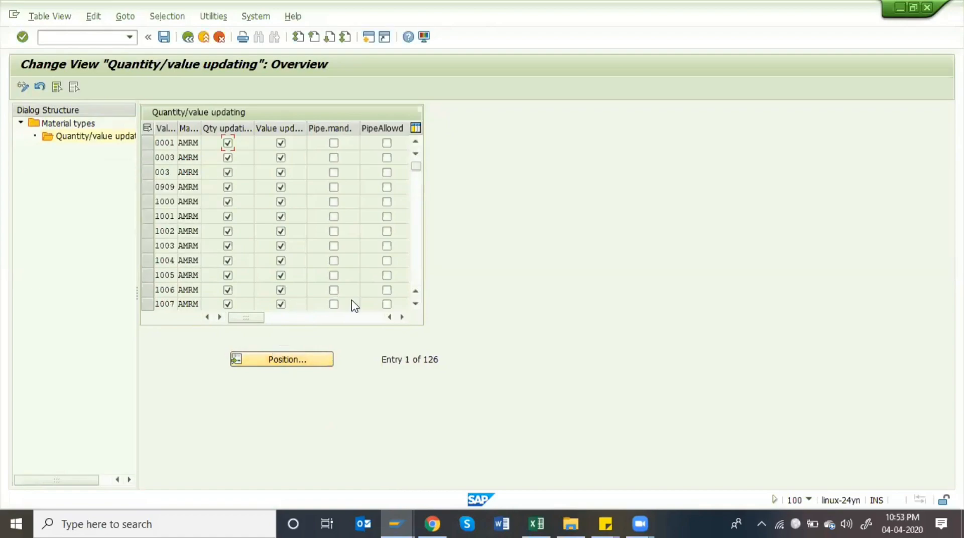
{"action": "left_click", "coordinate": [196, 142]}
Switch to Excel and add the headings Stock in E11 and Value in F11 on the Material Type sheet
{"action": "key", "text": "alt+Tab"}
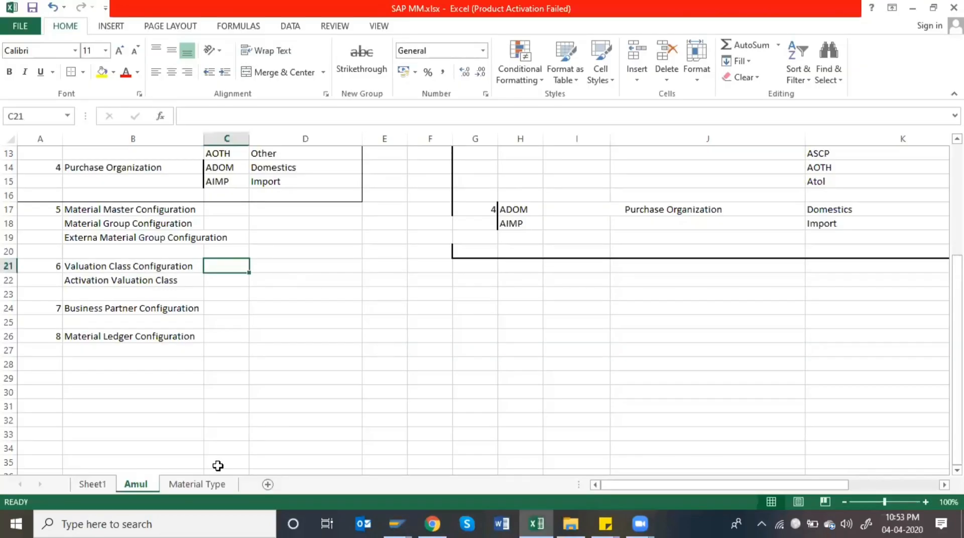
{"action": "left_click", "coordinate": [214, 483]}
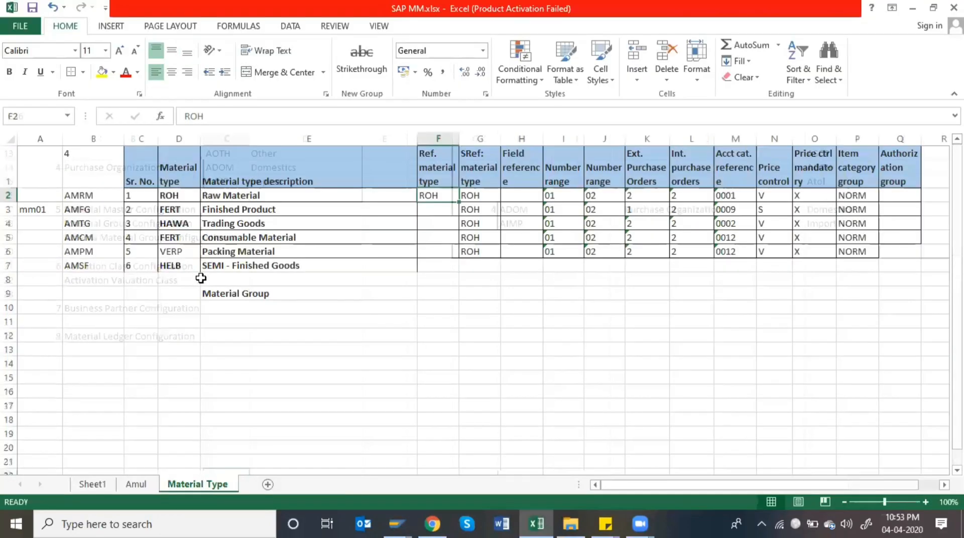
{"action": "left_click", "coordinate": [304, 324]}
{"action": "type", "text": "S"}
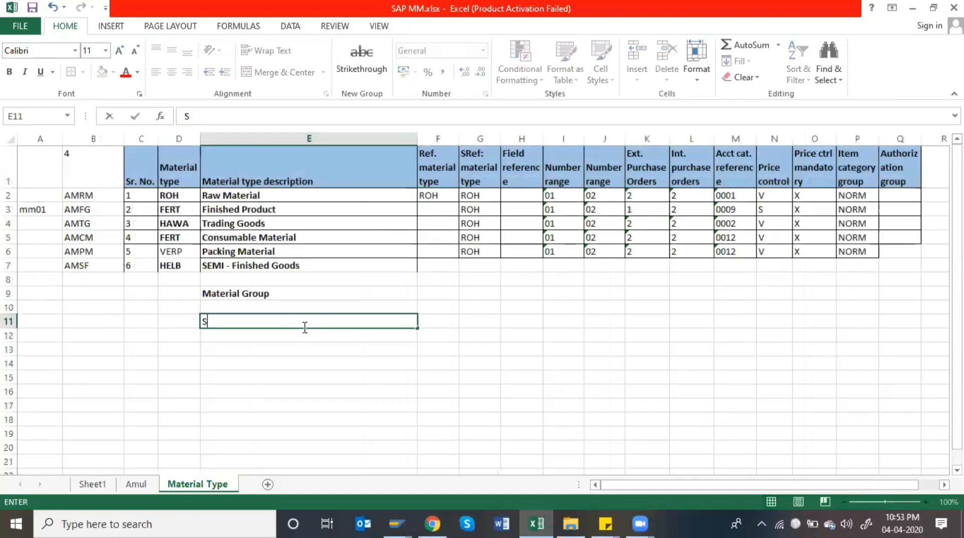
{"action": "type", "text": "tock"}
{"action": "key", "text": "Tab"}
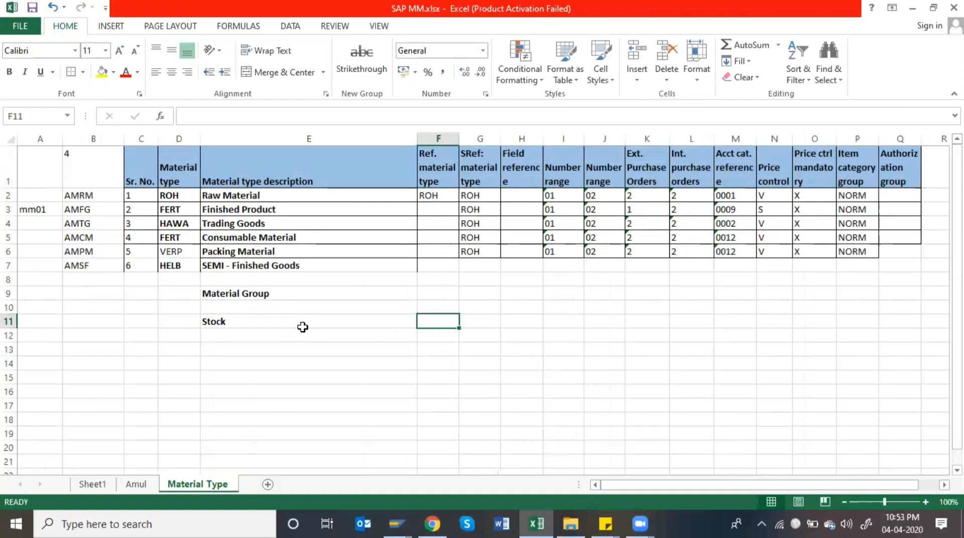
{"action": "type", "text": "V"}
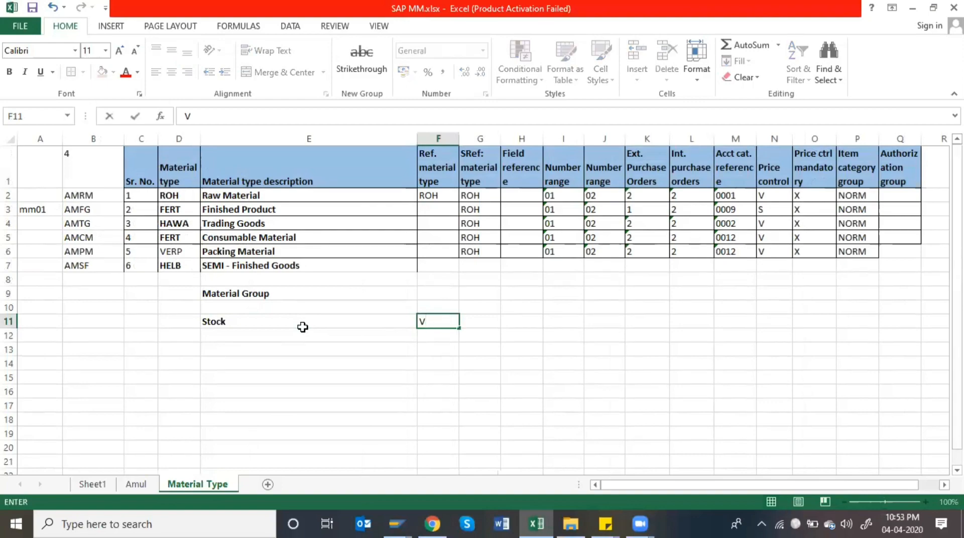
{"action": "type", "text": "alue"}
{"action": "key", "text": "Down"}
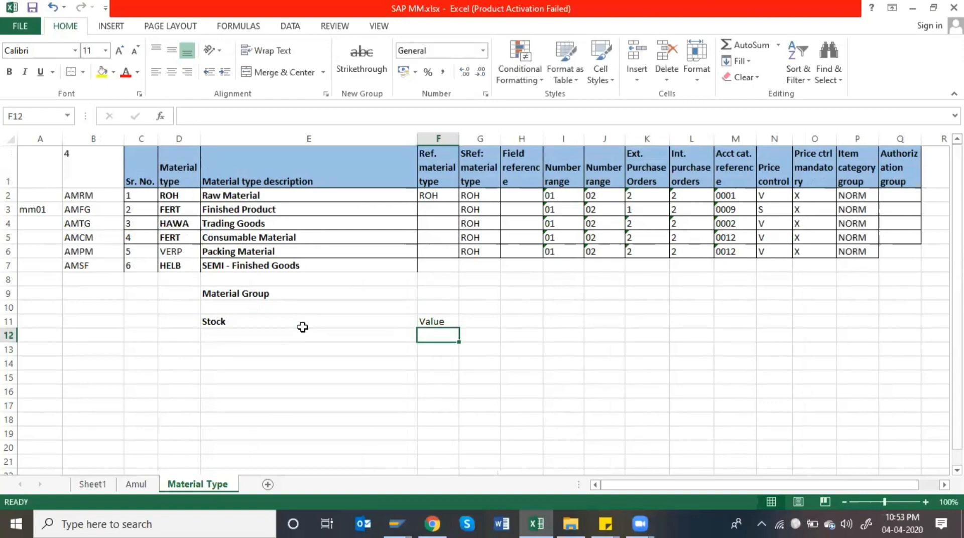
{"action": "key", "text": "Left"}
{"action": "key", "text": "Up"}
{"action": "key", "text": "Down"}
{"action": "key", "text": "shift+Right"}
{"action": "key", "text": "shift+Right"}
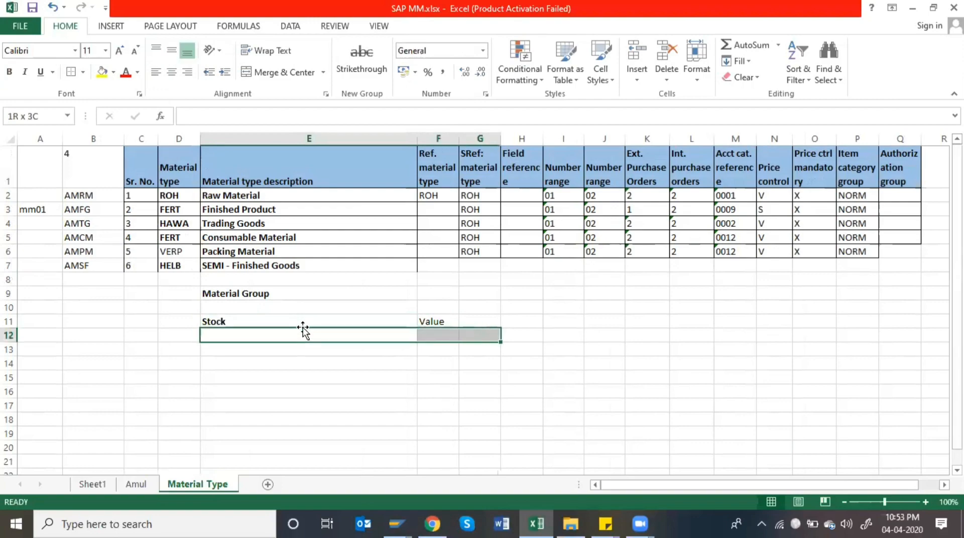
{"action": "key", "text": "shift+Down"}
Add the row labels Raw, Scrap and Consumable in cells D12 to D14, beside the Stock and Value headings
{"action": "key", "text": "Left"}
{"action": "key", "text": "Up"}
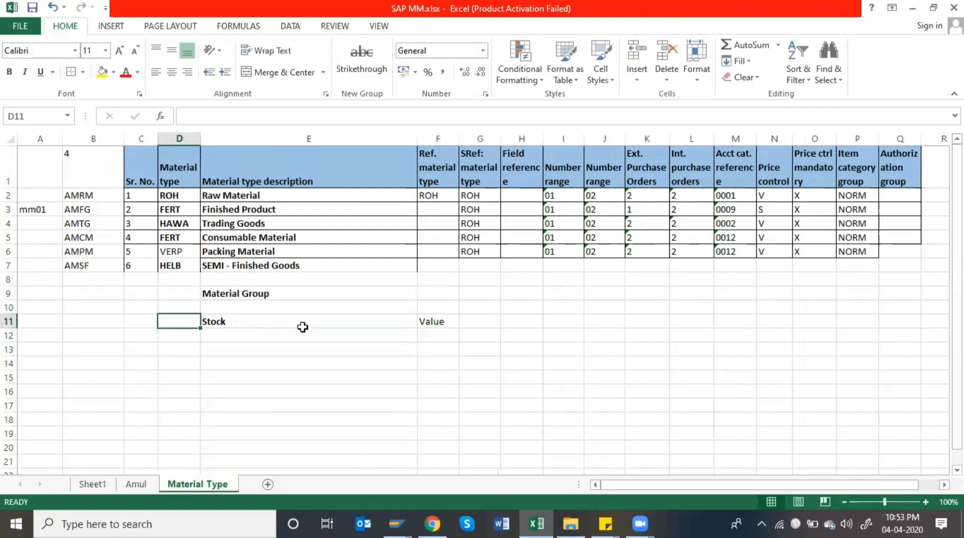
{"action": "key", "text": "Down"}
{"action": "key", "text": "Up"}
{"action": "key", "text": "Down"}
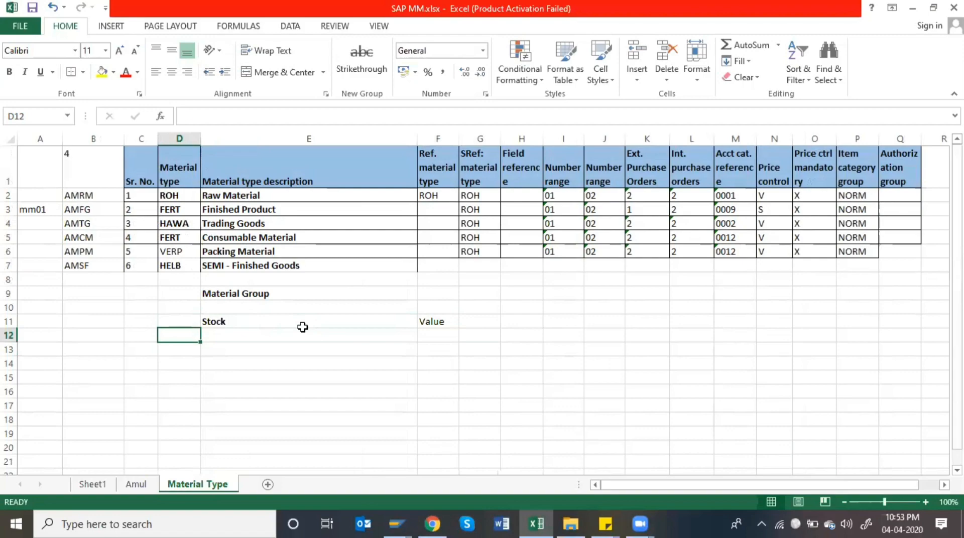
{"action": "type", "text": "Raw"}
{"action": "key", "text": "Down"}
{"action": "key", "text": "Up"}
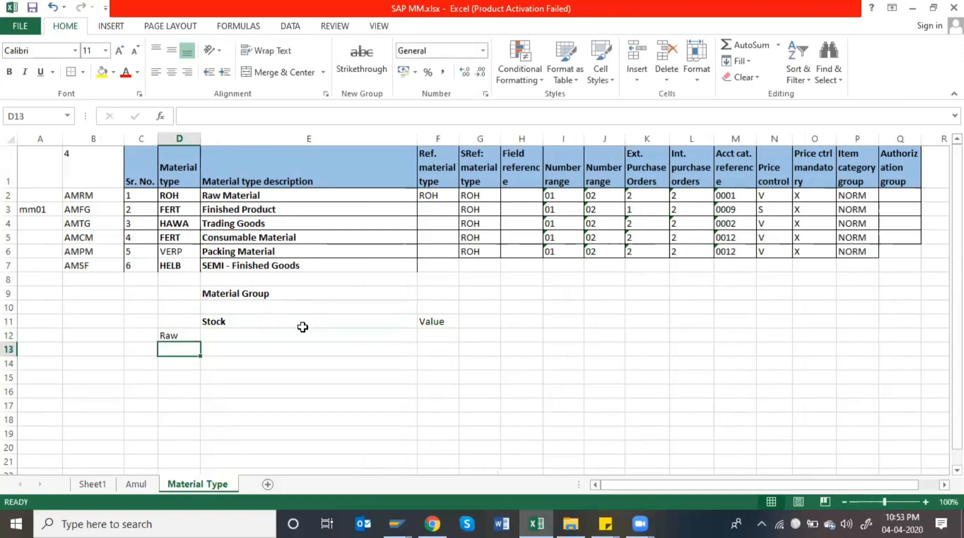
{"action": "type", "text": "Scra"}
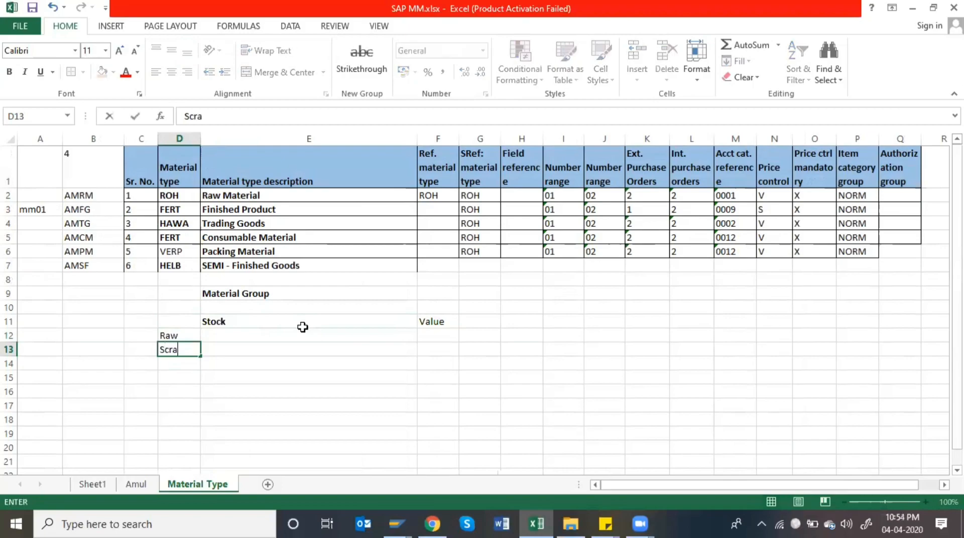
{"action": "type", "text": "p"}
{"action": "key", "text": "Return"}
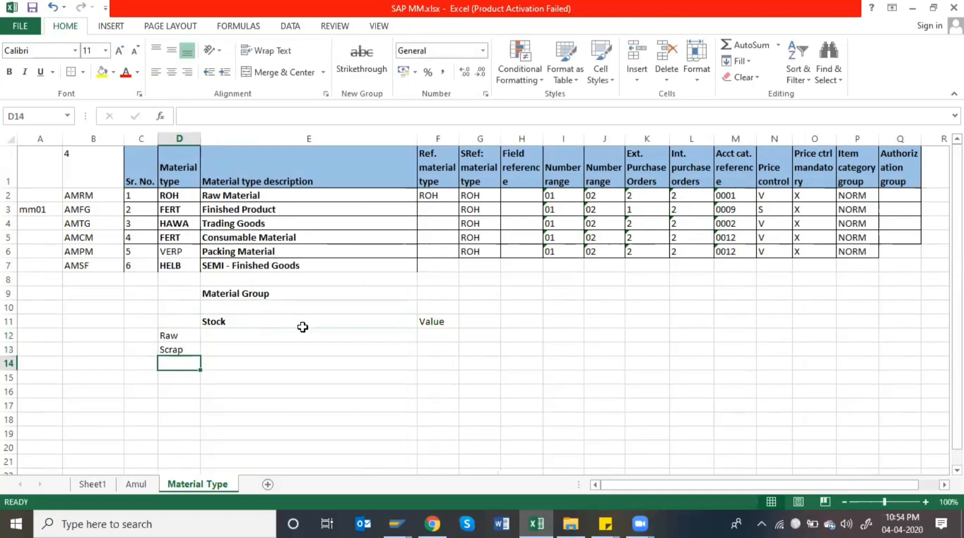
{"action": "type", "text": "Consu"}
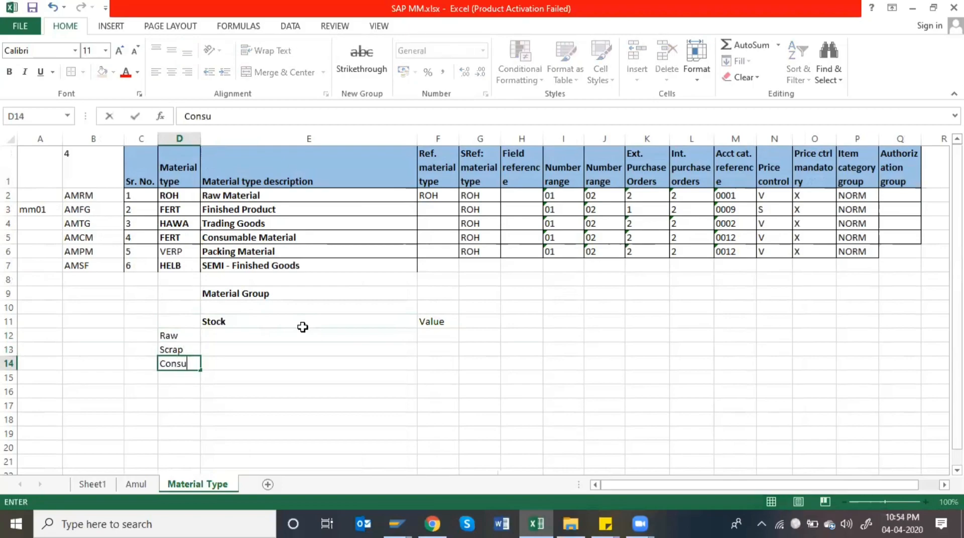
{"action": "type", "text": "mable"}
{"action": "key", "text": "Return"}
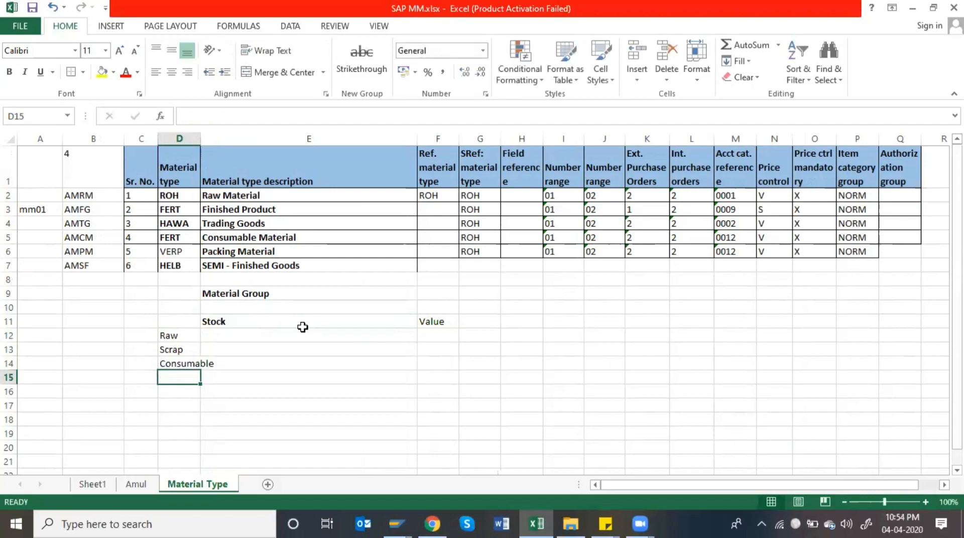
Enter a stock of 100 and a value of 1000 for the Raw row
{"action": "key", "text": "Up"}
{"action": "key", "text": "Up"}
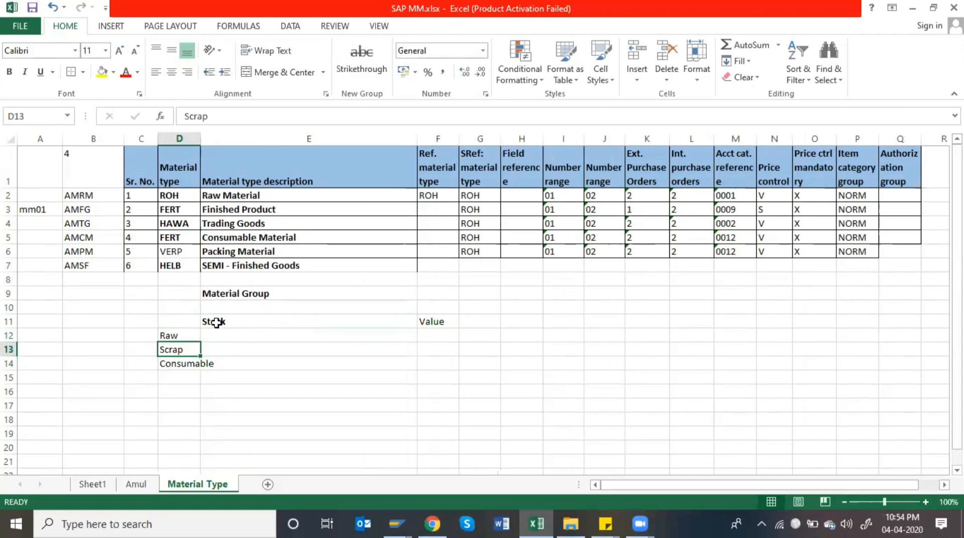
{"action": "left_click", "coordinate": [244, 336]}
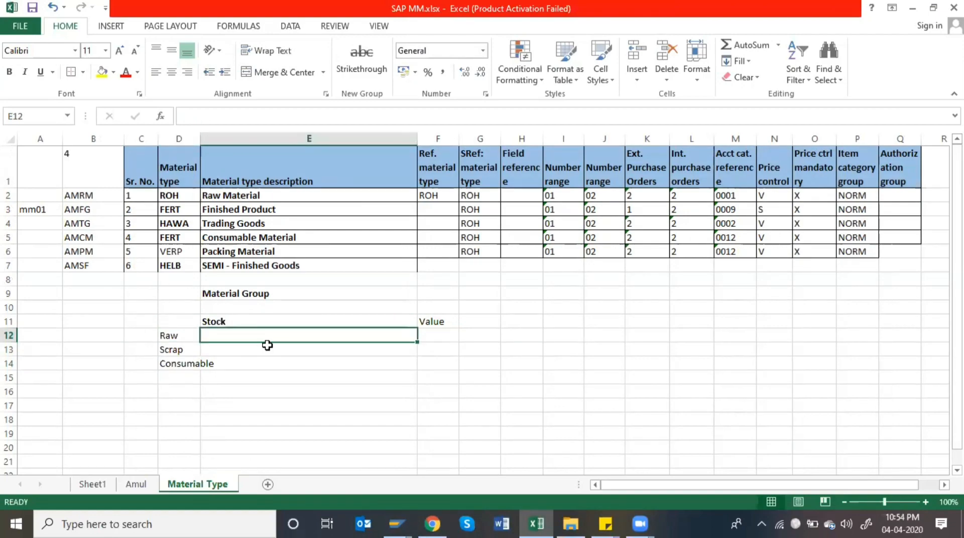
{"action": "type", "text": "100"}
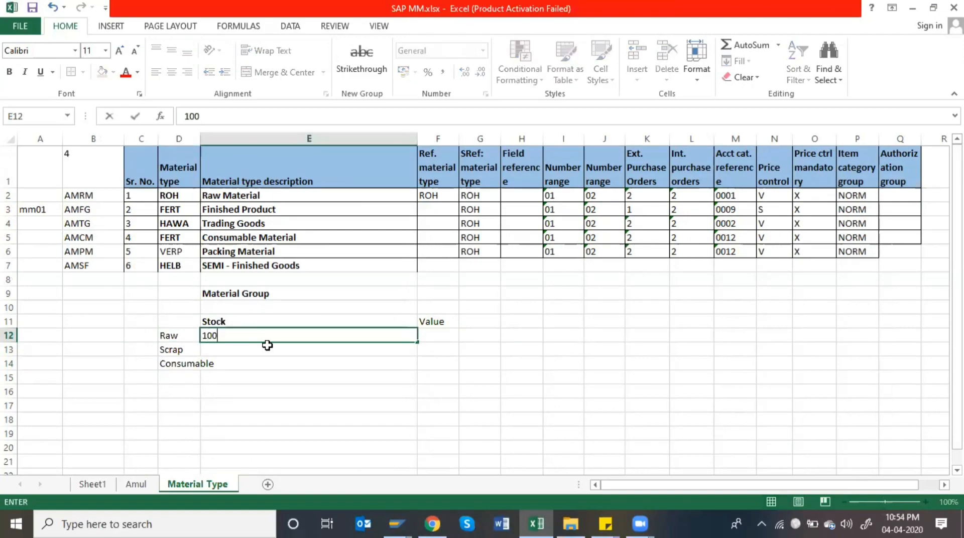
{"action": "key", "text": "Right"}
{"action": "key", "text": "Right"}
{"action": "key", "text": "Left"}
{"action": "key", "text": "Left"}
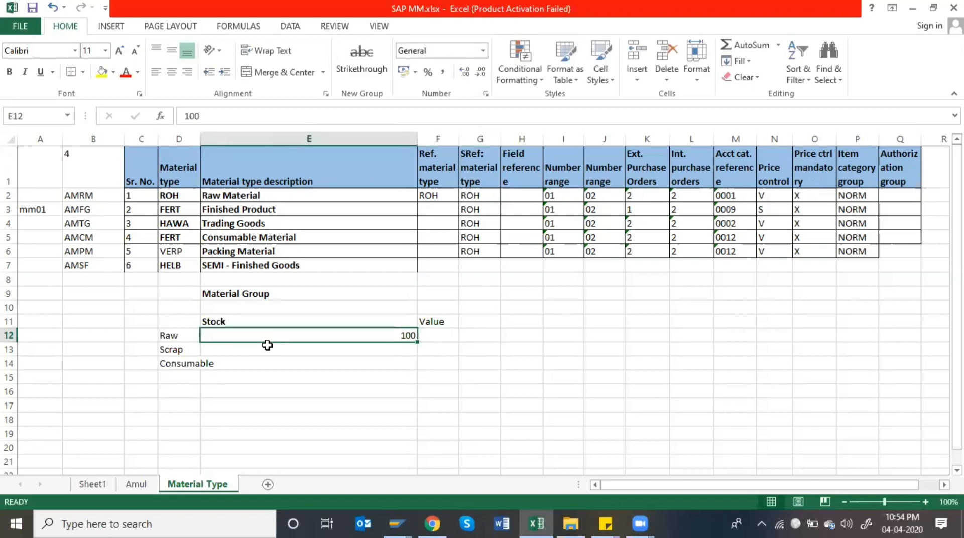
{"action": "key", "text": "Right"}
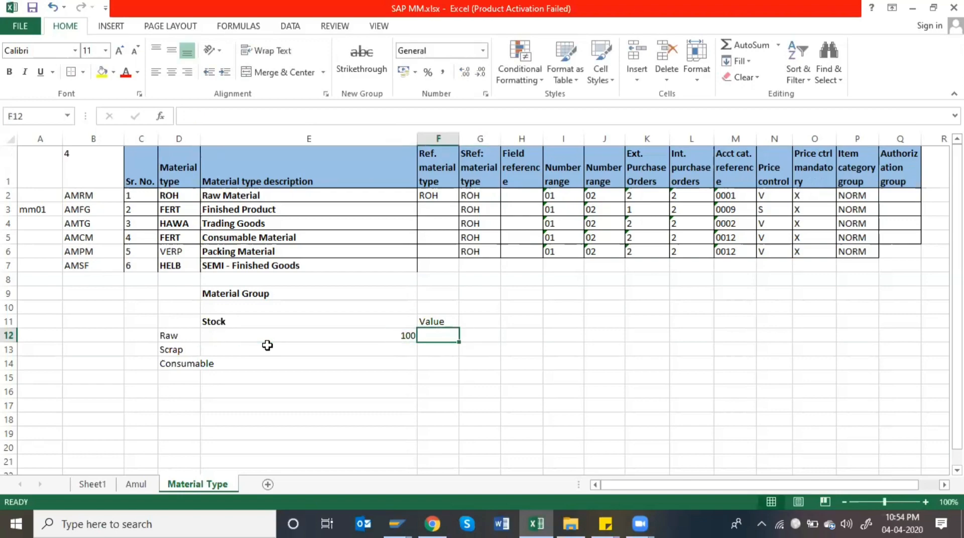
{"action": "type", "text": "1000"}
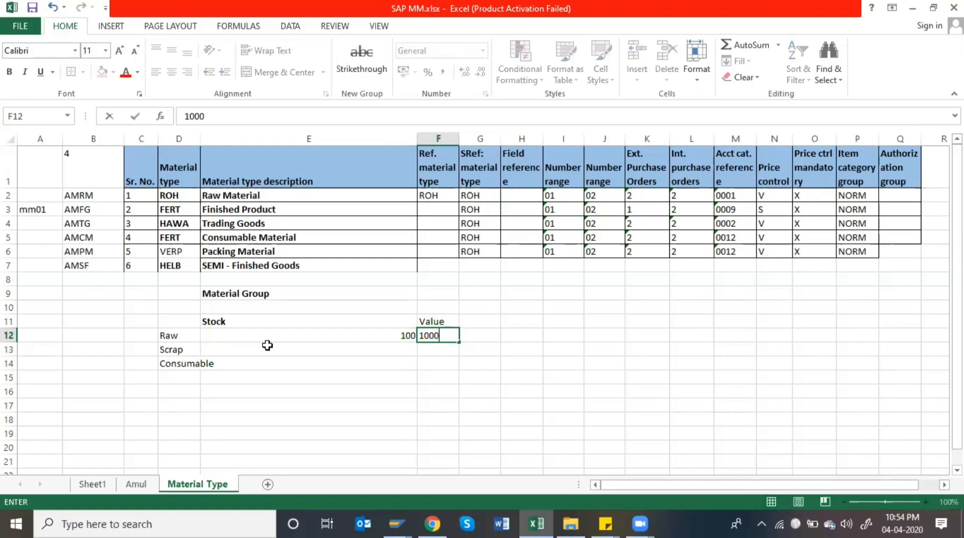
{"action": "key", "text": "Return"}
{"action": "key", "text": "Up"}
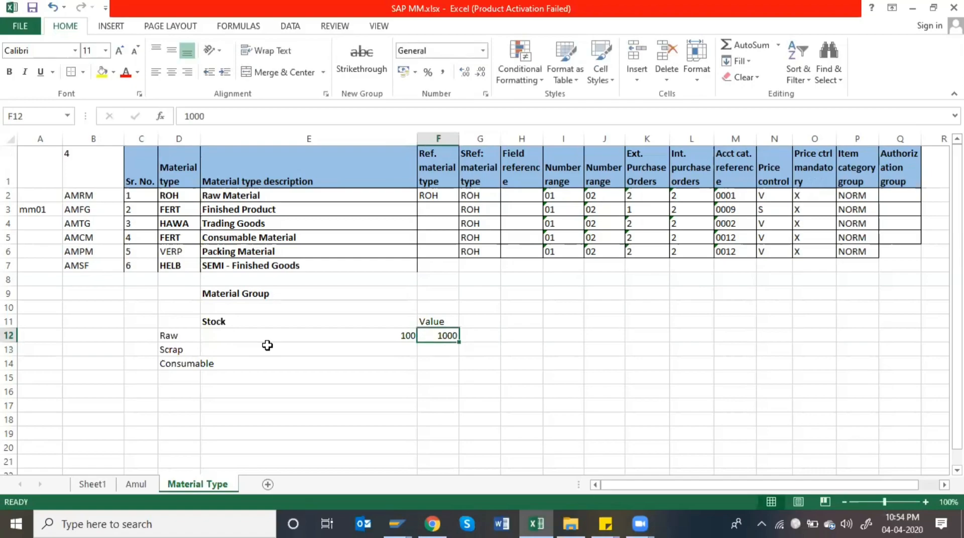
Enter a value of 0 and a stock of 50 for the Scrap row
{"action": "key", "text": "Left"}
{"action": "key", "text": "Left"}
{"action": "key", "text": "Down"}
{"action": "key", "text": "Right"}
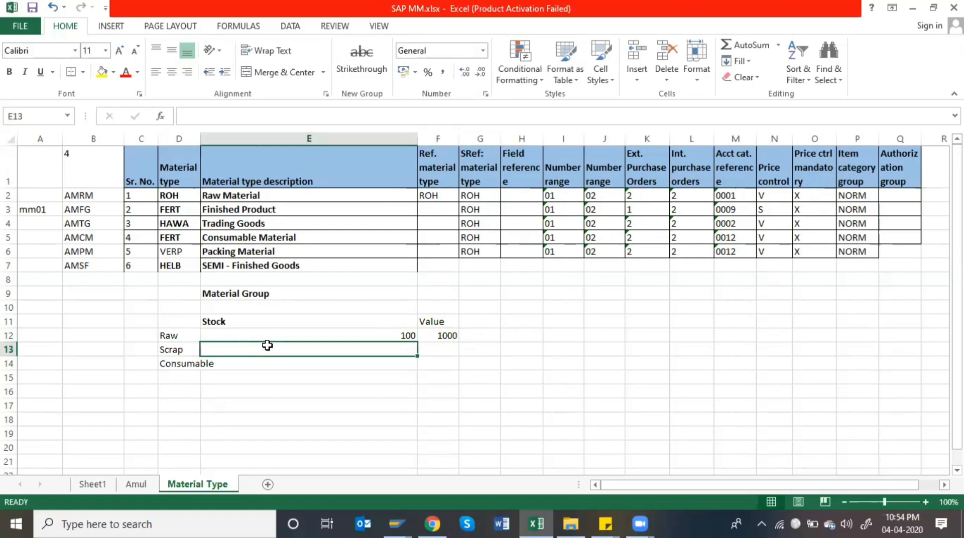
{"action": "key", "text": "Right"}
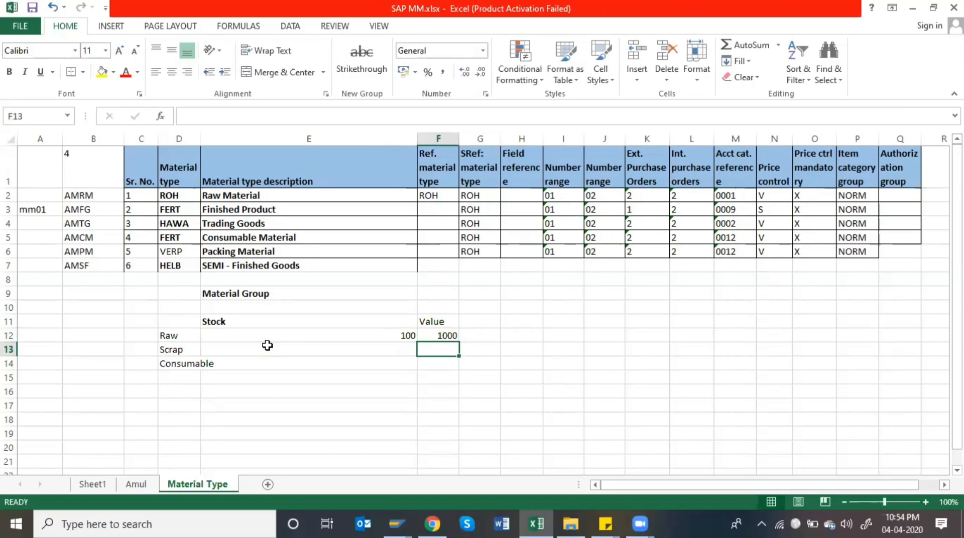
{"action": "type", "text": "0"}
{"action": "key", "text": "Left"}
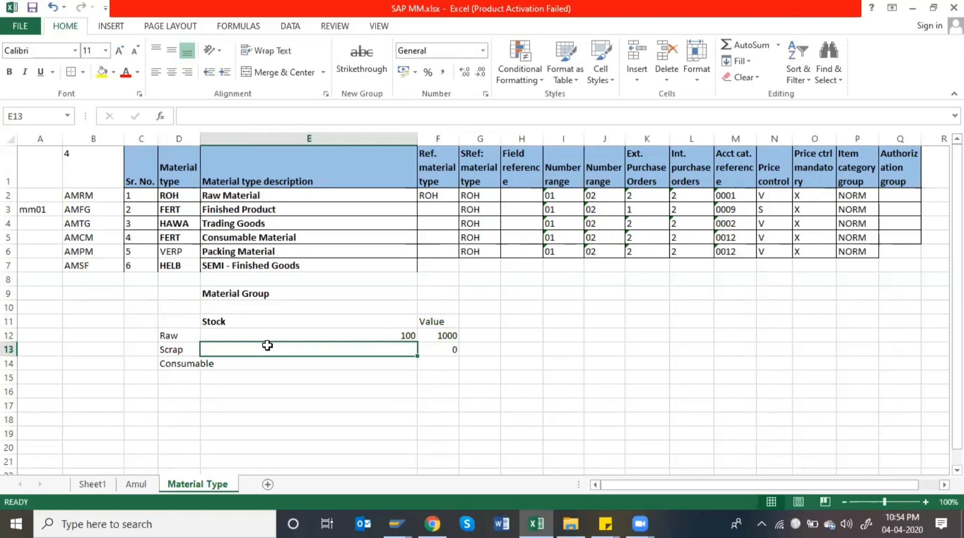
{"action": "type", "text": "50"}
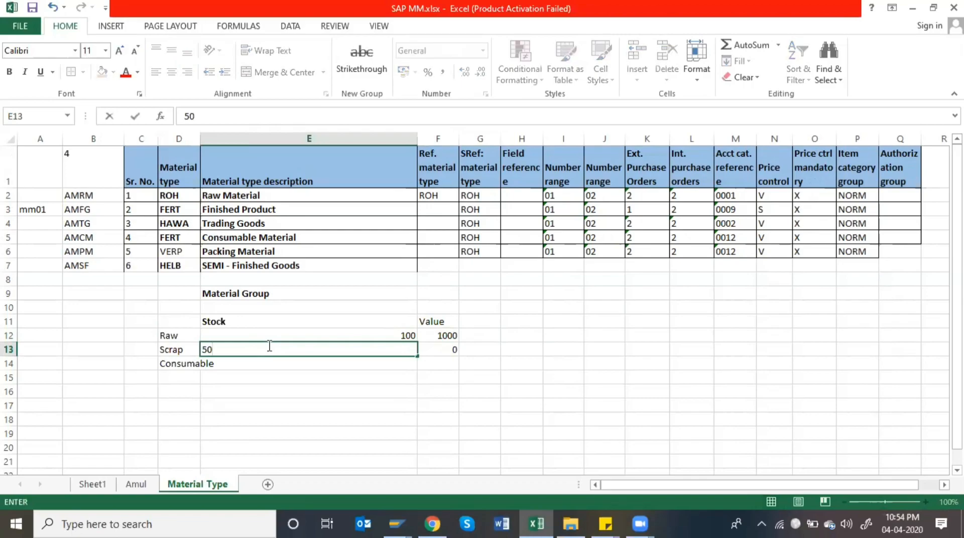
{"action": "key", "text": "Return"}
{"action": "left_click", "coordinate": [266, 346]}
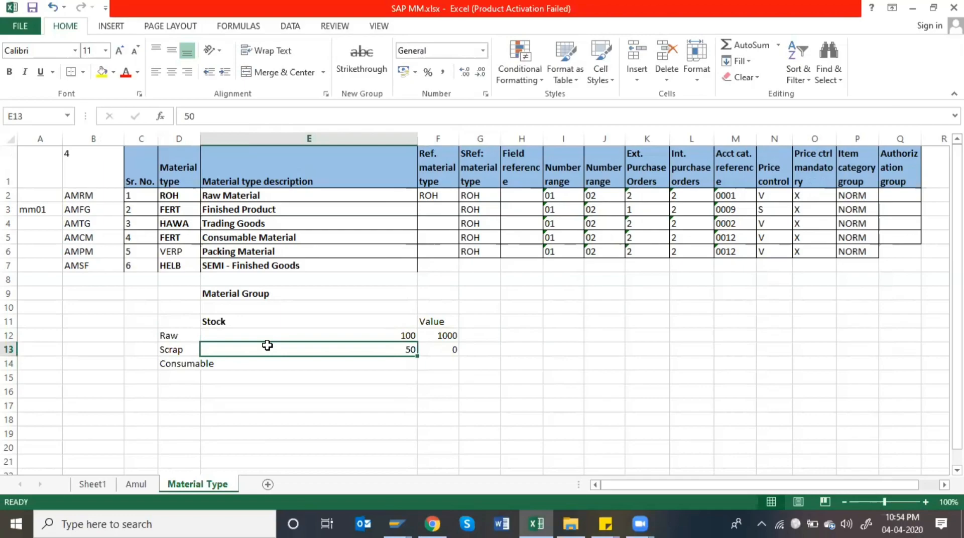
Enter a value of 200 for the Consumable row, leaving its stock cell empty
{"action": "key", "text": "Return"}
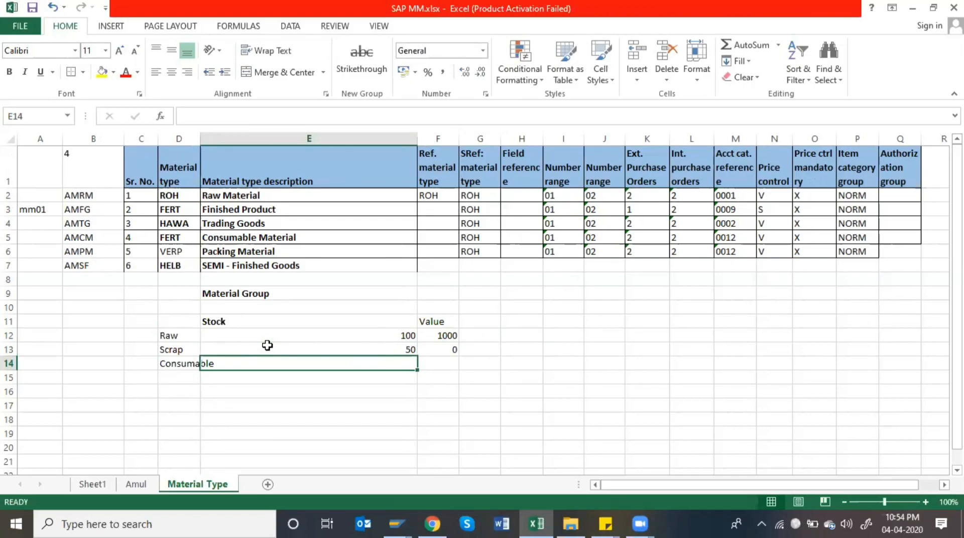
{"action": "key", "text": "Right"}
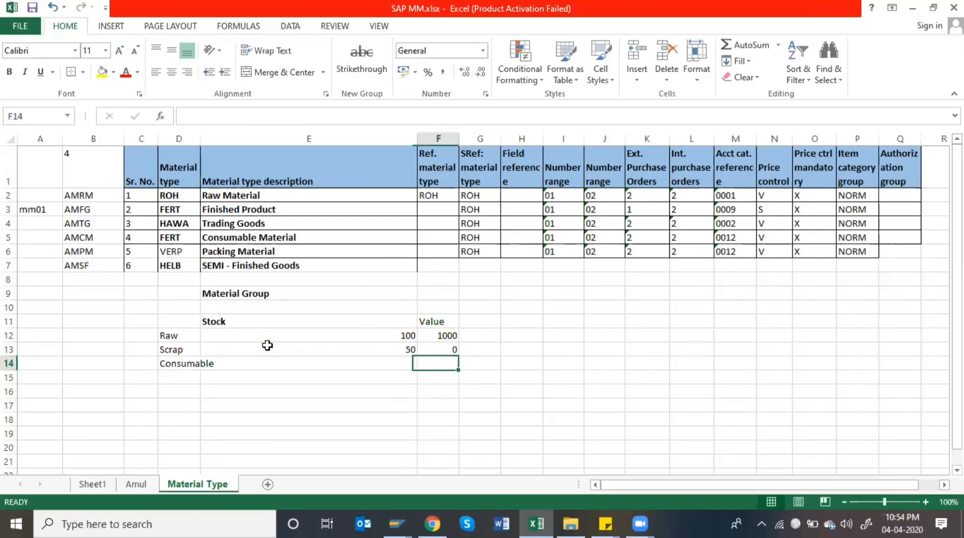
{"action": "key", "text": "Left"}
{"action": "key", "text": "Right"}
{"action": "type", "text": "100"}
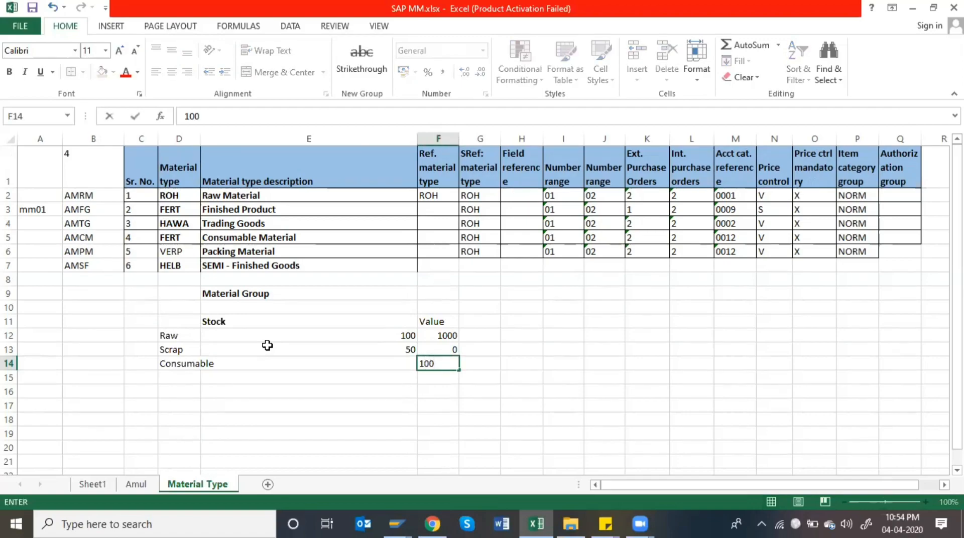
{"action": "key", "text": "BackSpace"}
{"action": "key", "text": "BackSpace"}
{"action": "key", "text": "BackSpace"}
{"action": "type", "text": "200"}
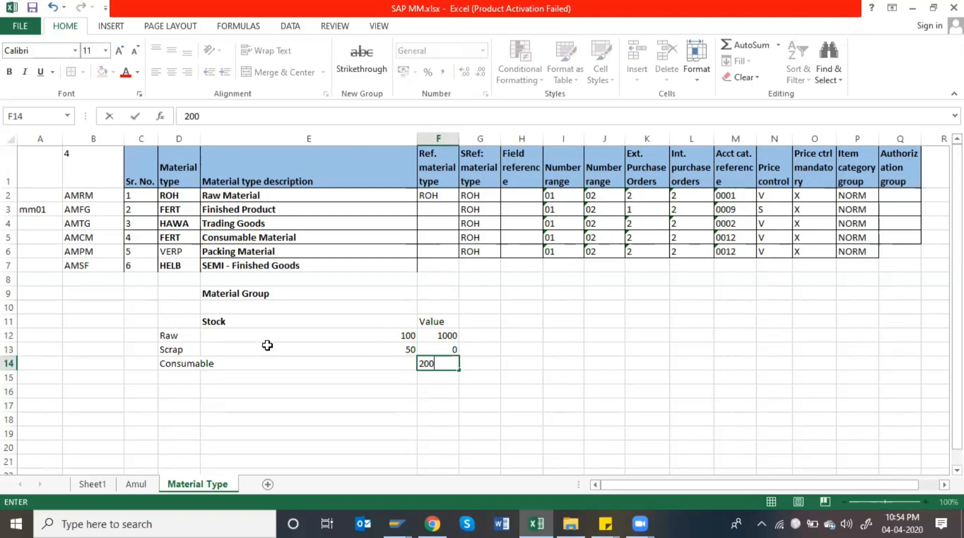
{"action": "key", "text": "Return"}
Review the stock and value entries for Raw, Scrap and Consumable, and select the range E12:F14
{"action": "key", "text": "Up"}
{"action": "key", "text": "Up"}
{"action": "key", "text": "Up"}
{"action": "key", "text": "Up"}
{"action": "key", "text": "Down"}
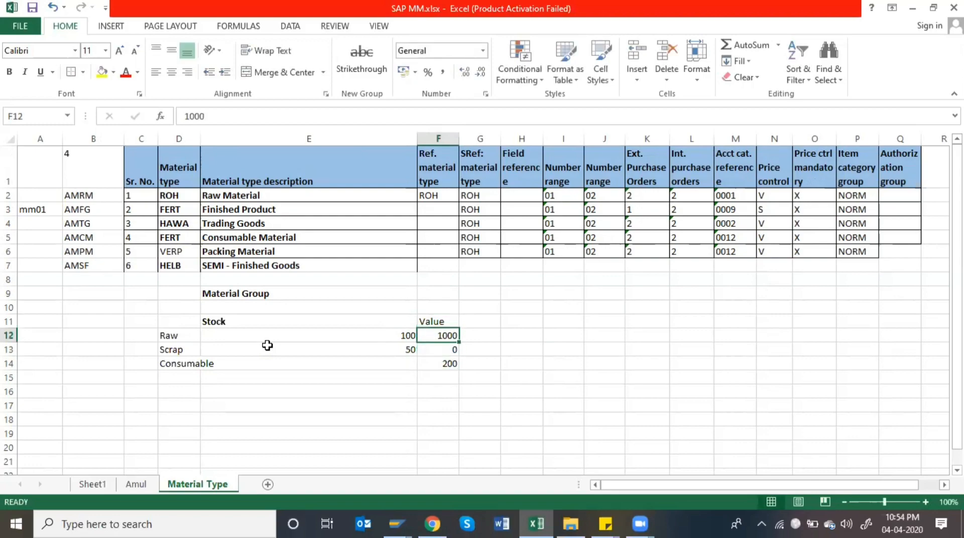
{"action": "key", "text": "Down"}
{"action": "key", "text": "Down"}
{"action": "key", "text": "Left"}
{"action": "key", "text": "Left"}
{"action": "key", "text": "Right"}
{"action": "key", "text": "Right"}
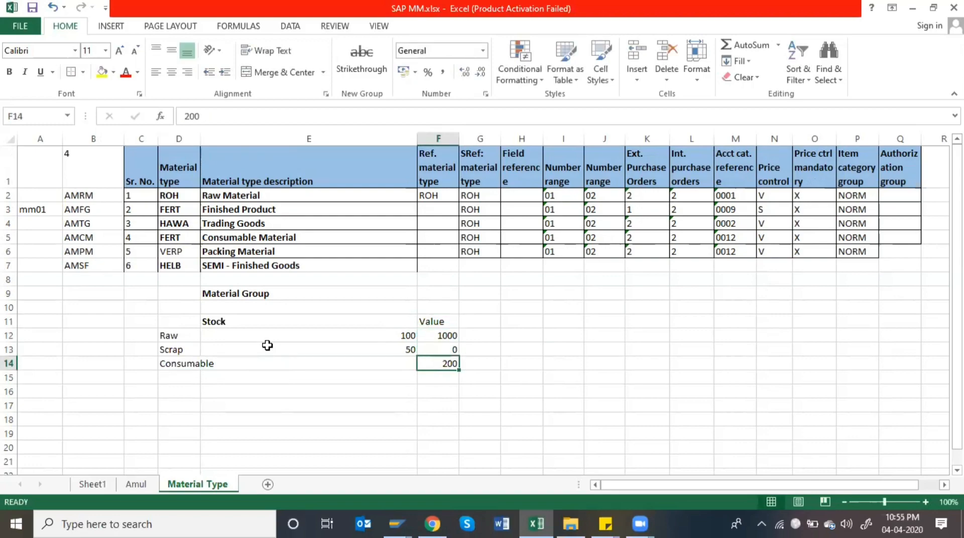
{"action": "key", "text": "Left"}
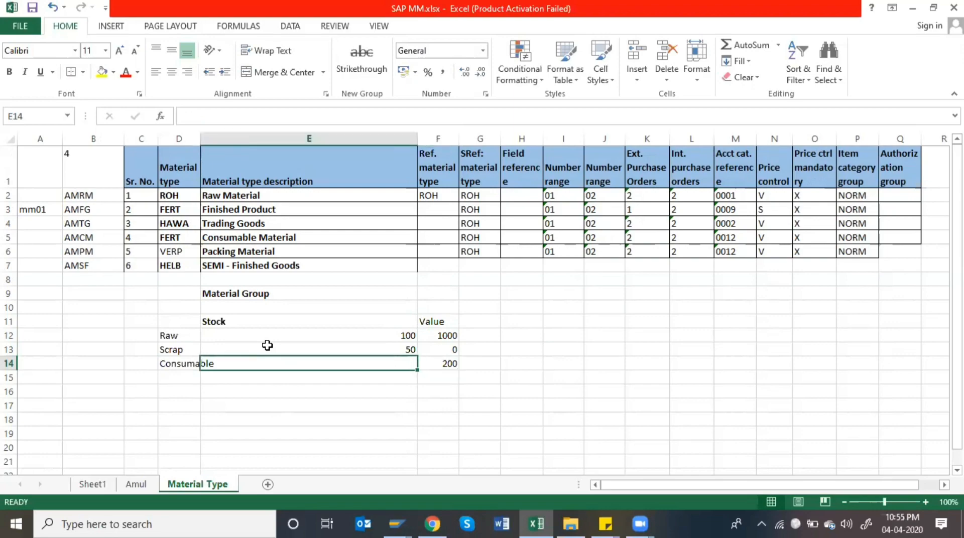
{"action": "key", "text": "Up"}
{"action": "key", "text": "Up"}
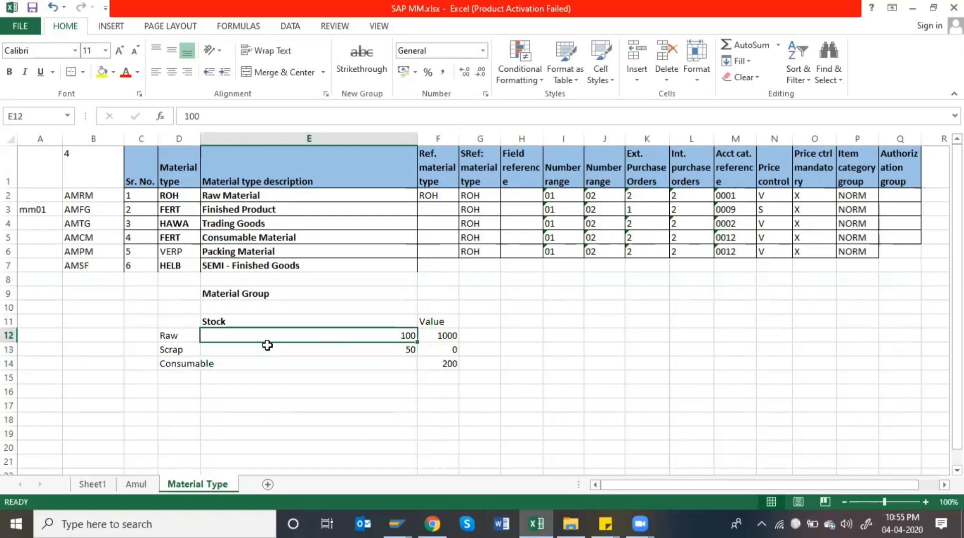
{"action": "key", "text": "shift+Right"}
{"action": "key", "text": "shift+Down"}
{"action": "key", "text": "shift+Down"}
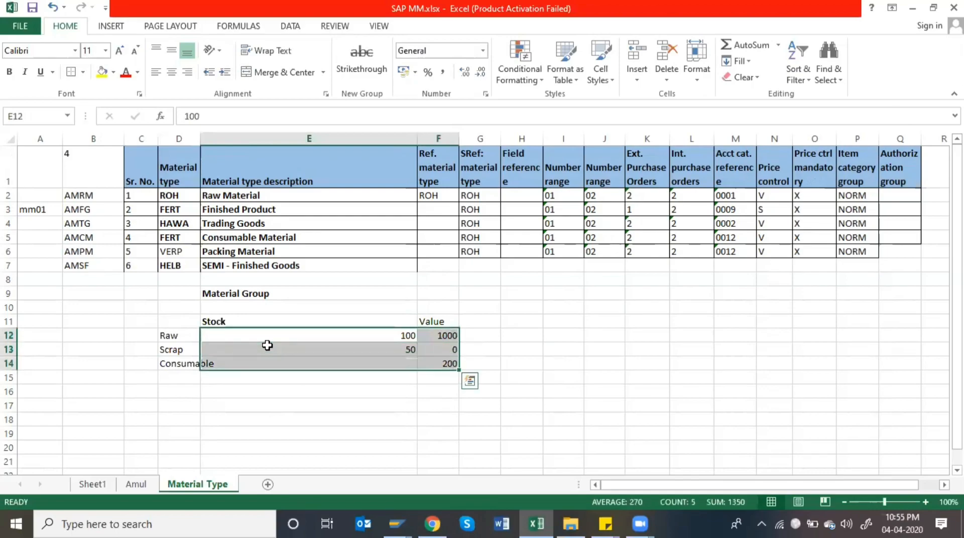
Switch to SAP, reopen AMRM's quantity/value updating from the material types overview, and examine the updating flags by valuation area
{"action": "key", "text": "alt+Tab"}
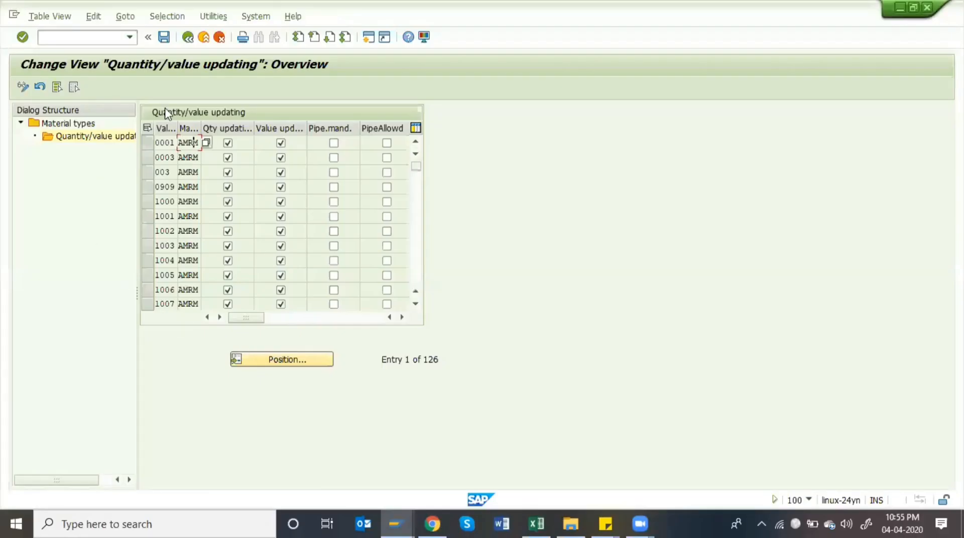
{"action": "double_click", "coordinate": [76, 121]}
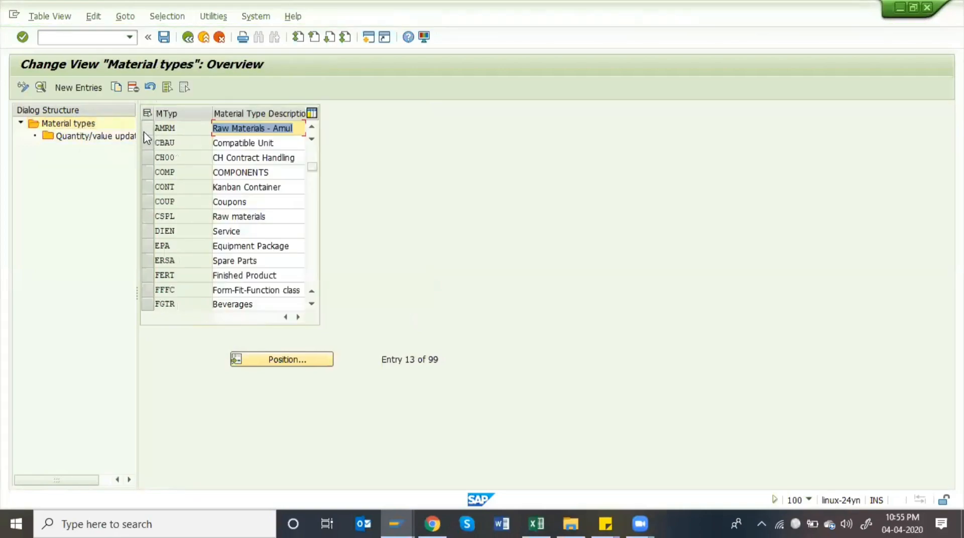
{"action": "double_click", "coordinate": [108, 136]}
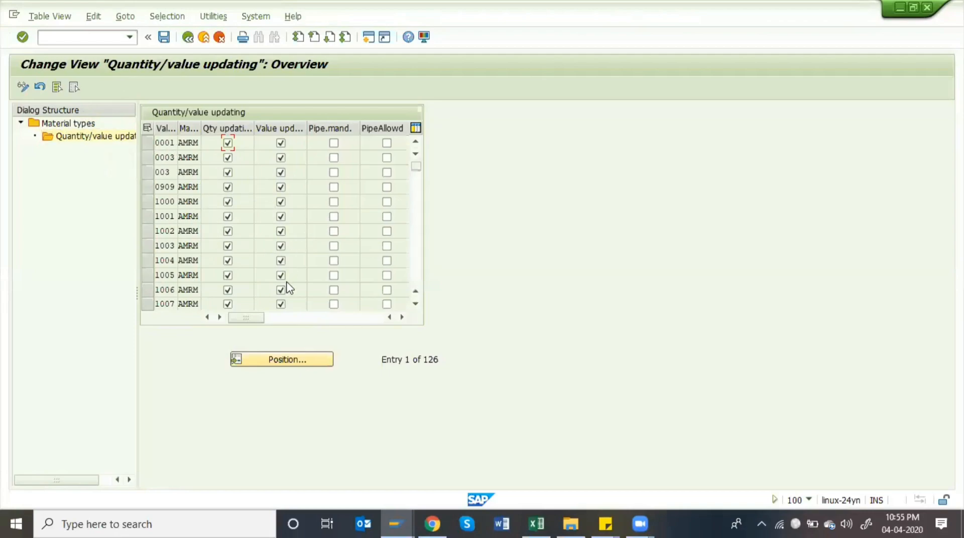
{"action": "scroll", "coordinate": [289, 288], "scroll_direction": "down", "scroll_amount": 2}
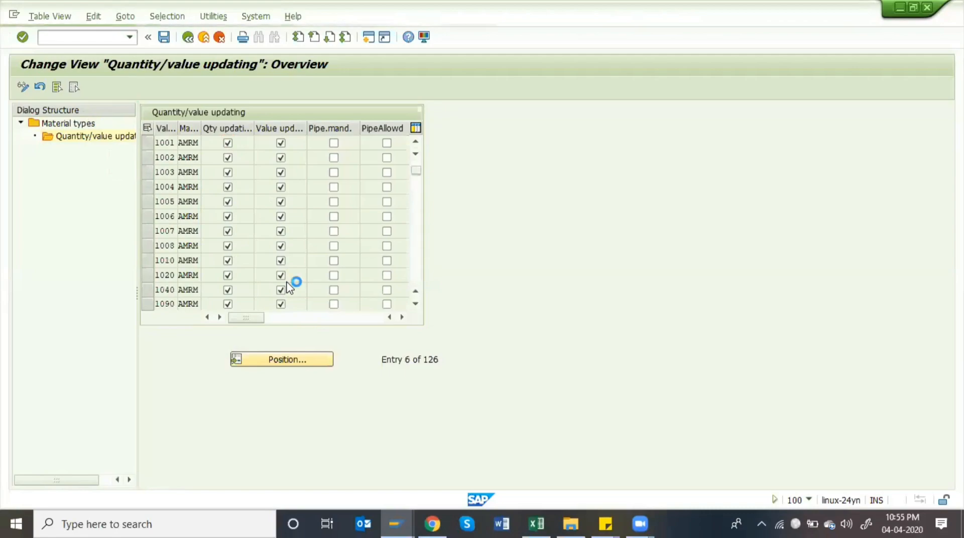
{"action": "scroll", "coordinate": [243, 284], "scroll_direction": "down", "scroll_amount": 4}
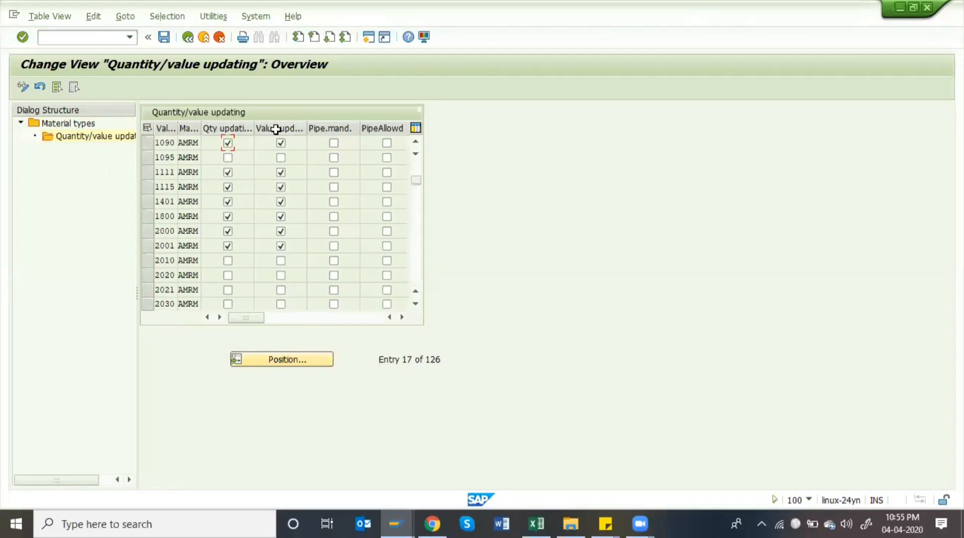
{"action": "scroll", "coordinate": [274, 251], "scroll_direction": "down", "scroll_amount": 3}
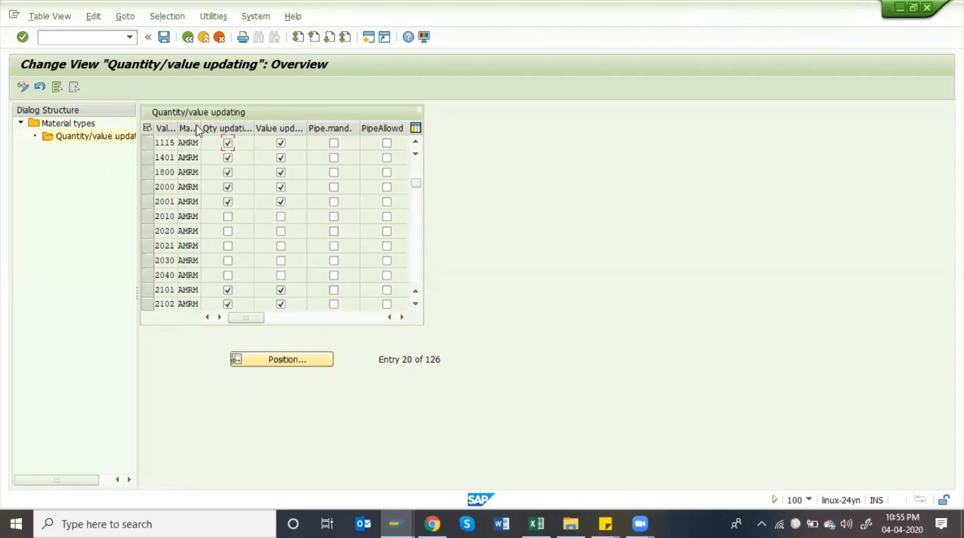
Start positioning to another quantity/value updating entry and enter amrm as its material type
{"action": "scroll", "coordinate": [281, 276], "scroll_direction": "down", "scroll_amount": 3}
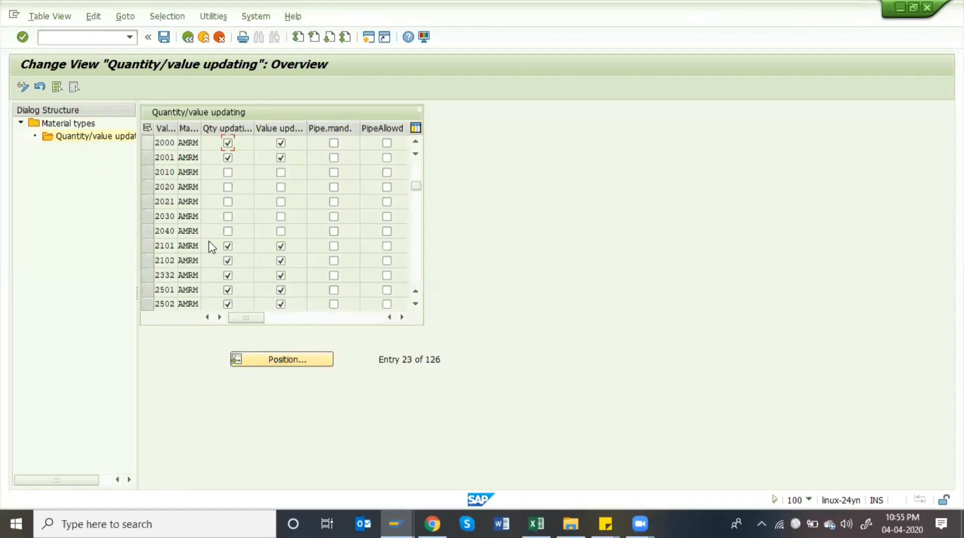
{"action": "left_click", "coordinate": [277, 368]}
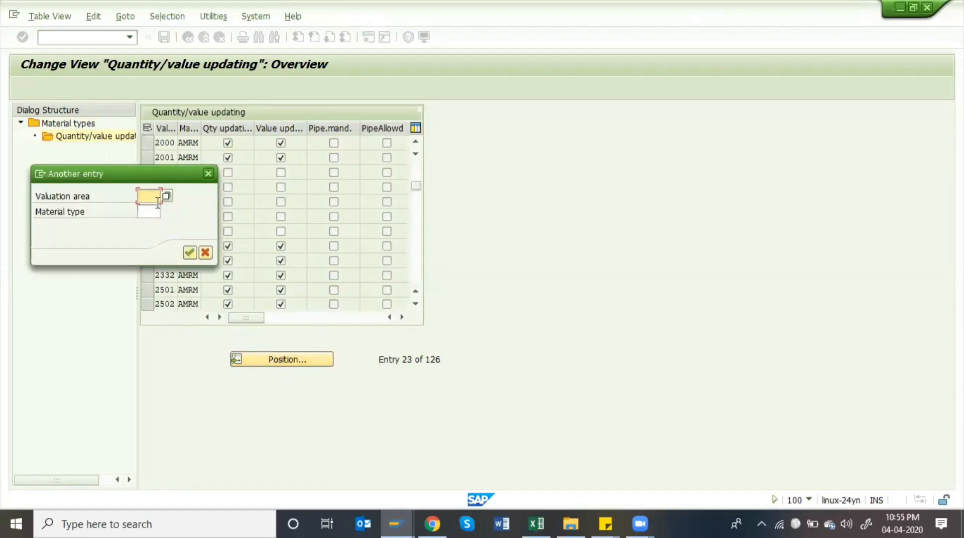
{"action": "key", "text": "Tab"}
{"action": "type", "text": "a"}
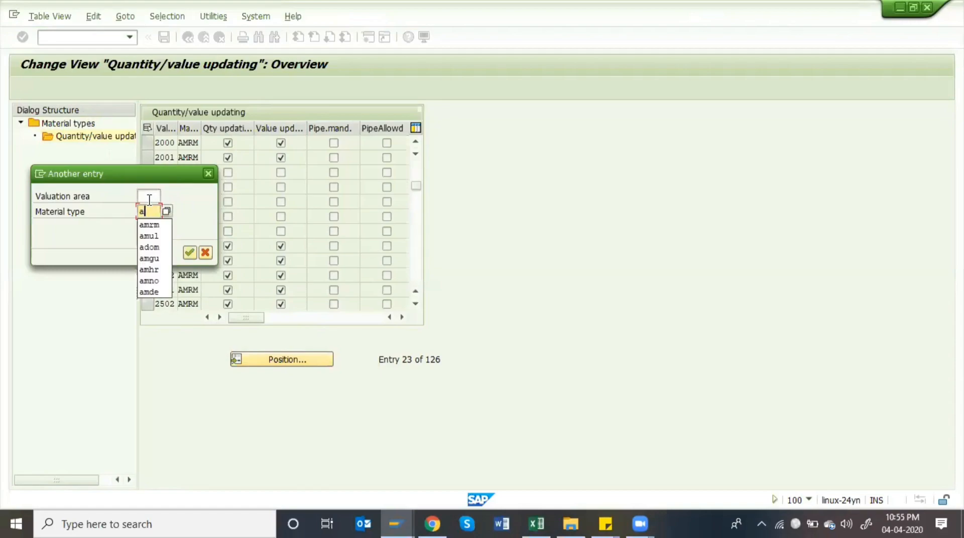
{"action": "key", "text": "Down"}
{"action": "left_click", "coordinate": [149, 200]}
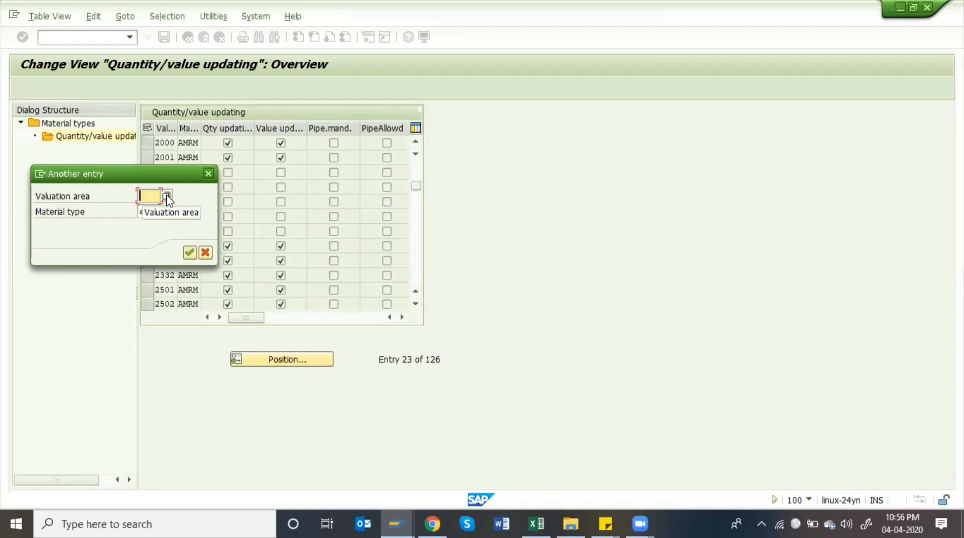
Enter amde as the valuation area of the entry to position to
{"action": "type", "text": "amul"}
{"action": "key", "text": "BackSpace"}
{"action": "key", "text": "BackSpace"}
{"action": "key", "text": "BackSpace"}
{"action": "key", "text": "BackSpace"}
{"action": "type", "text": "am"}
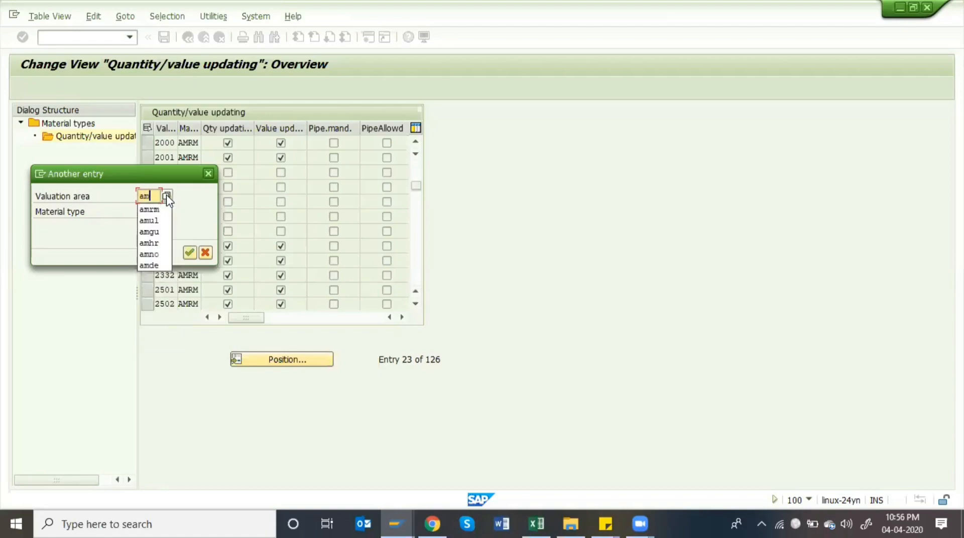
{"action": "type", "text": "de"}
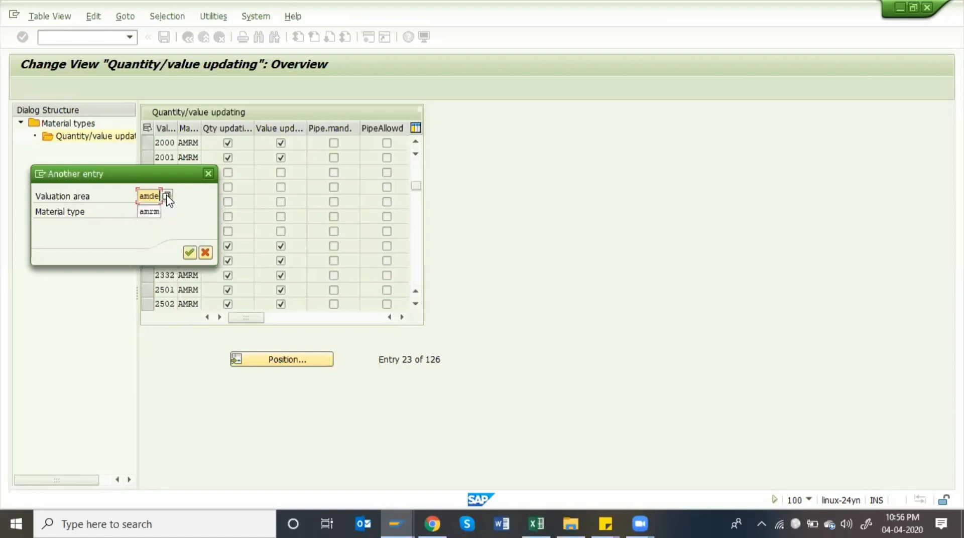
Look up the valuation areas available for AMRM, choose AMDE, and position the quantity/value updating table to it
{"action": "left_click", "coordinate": [167, 197]}
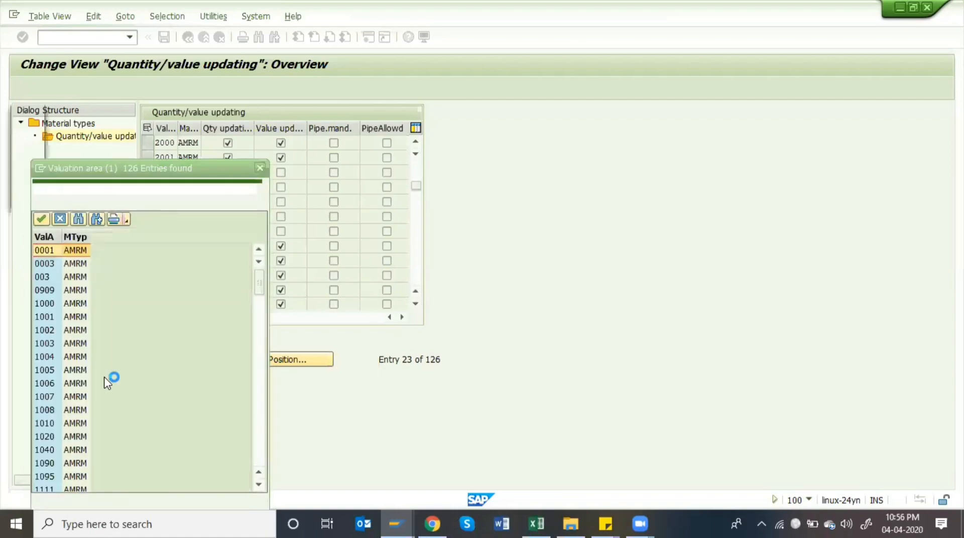
{"action": "scroll", "coordinate": [112, 393], "scroll_direction": "down", "scroll_amount": 4}
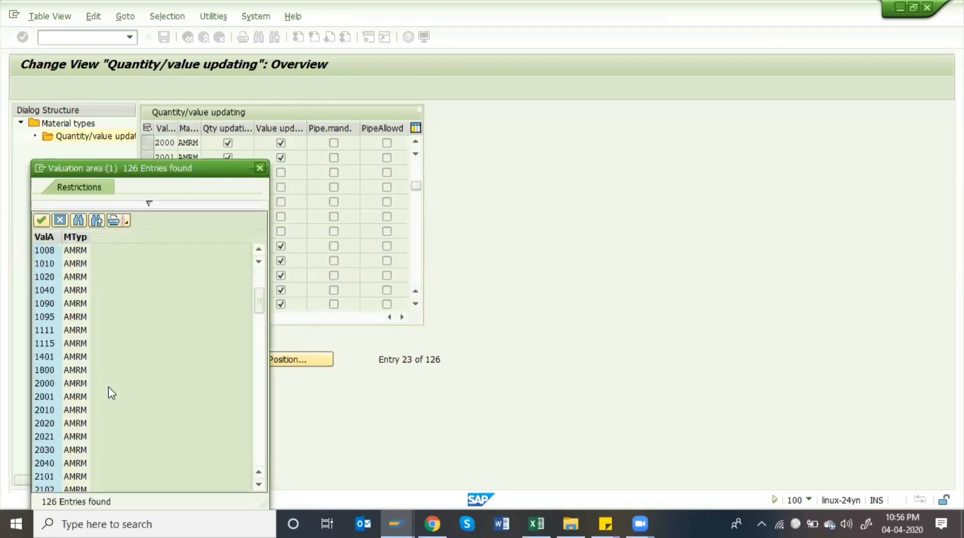
{"action": "scroll", "coordinate": [111, 393], "scroll_direction": "down", "scroll_amount": 20}
{"action": "scroll", "coordinate": [111, 393], "scroll_direction": "up", "scroll_amount": 7}
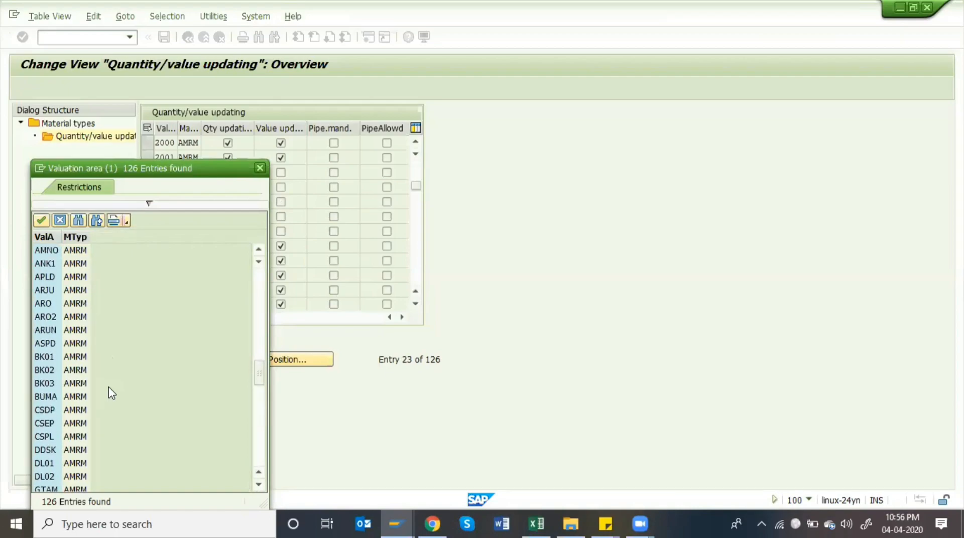
{"action": "scroll", "coordinate": [75, 320], "scroll_direction": "up", "scroll_amount": 1}
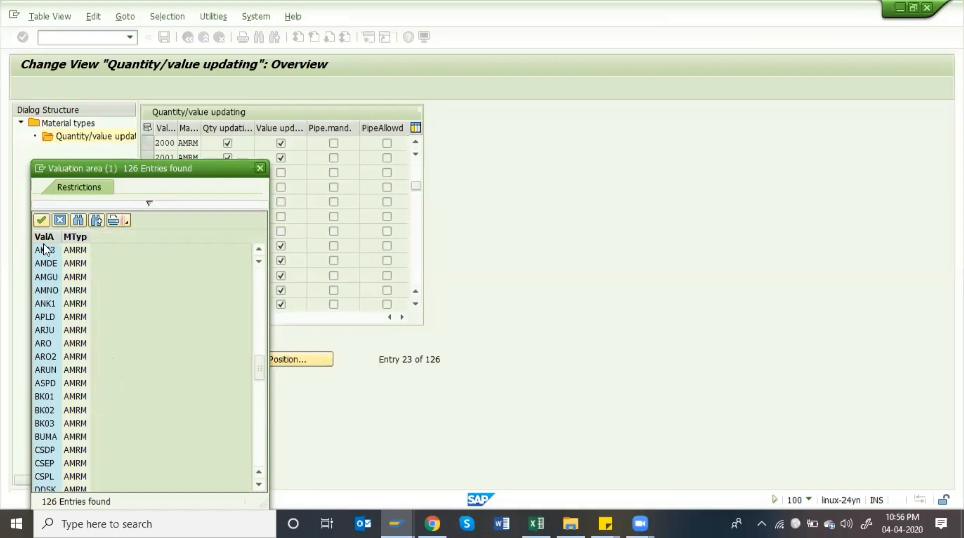
{"action": "scroll", "coordinate": [88, 273], "scroll_direction": "up", "scroll_amount": 1}
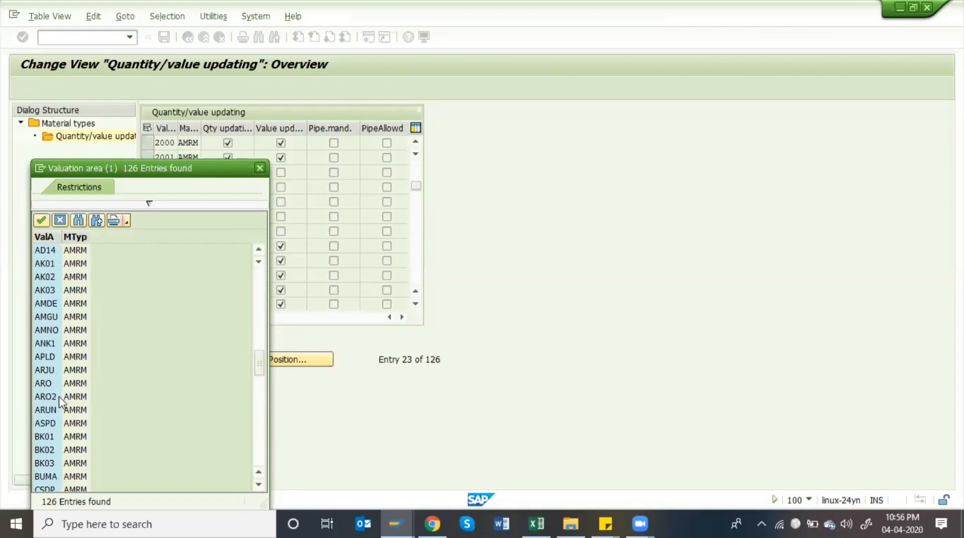
{"action": "left_click", "coordinate": [52, 304]}
{"action": "double_click", "coordinate": [65, 309]}
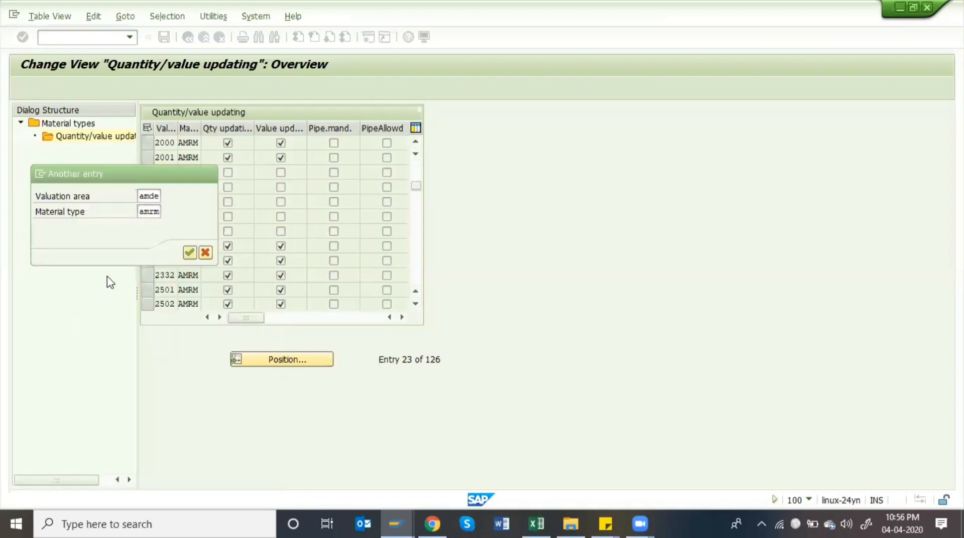
{"action": "left_click", "coordinate": [189, 252]}
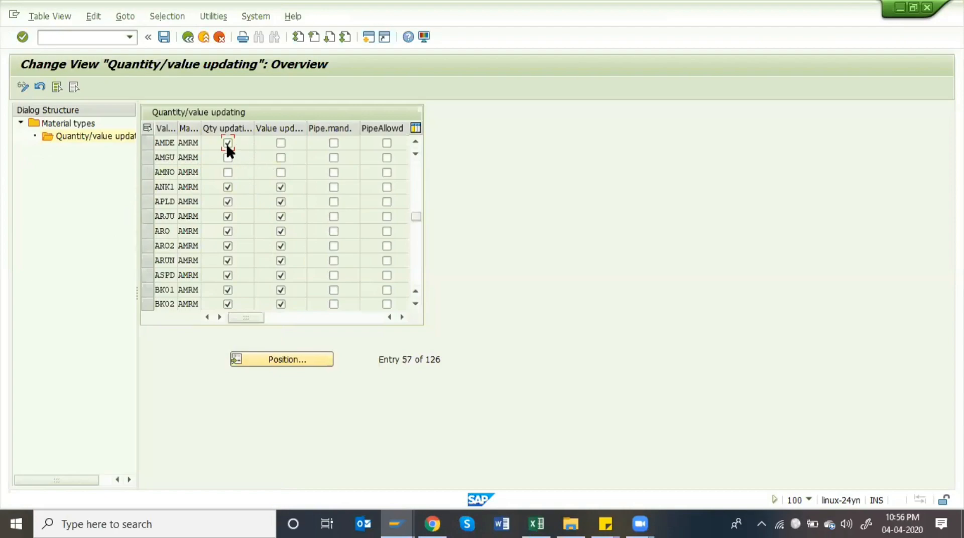
Enable quantity and value updating of AMRM for valuation areas AMDE, AMGU and AMNO
{"action": "left_click", "coordinate": [281, 143]}
{"action": "left_click", "coordinate": [227, 158]}
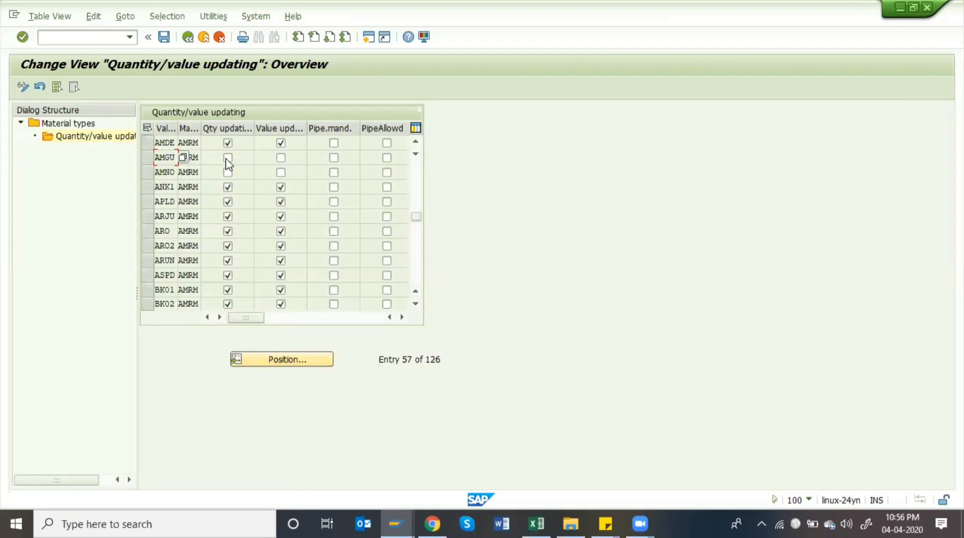
{"action": "left_click", "coordinate": [281, 158]}
{"action": "left_click", "coordinate": [280, 173]}
{"action": "left_click", "coordinate": [164, 172]}
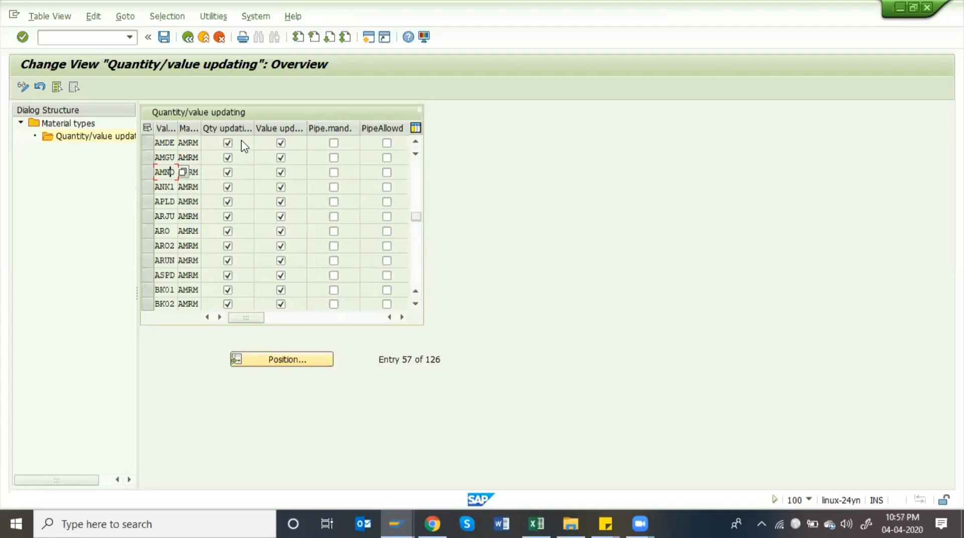
Try toggling the AMDE, AMGU and AMNO updating flags, and compare them with the Consumable row in the Excel stock example
{"action": "left_click", "coordinate": [281, 144]}
{"action": "left_click", "coordinate": [282, 171]}
{"action": "left_click", "coordinate": [282, 160]}
{"action": "left_click", "coordinate": [282, 171]}
{"action": "left_click", "coordinate": [228, 145]}
{"action": "key", "text": "alt+Tab"}
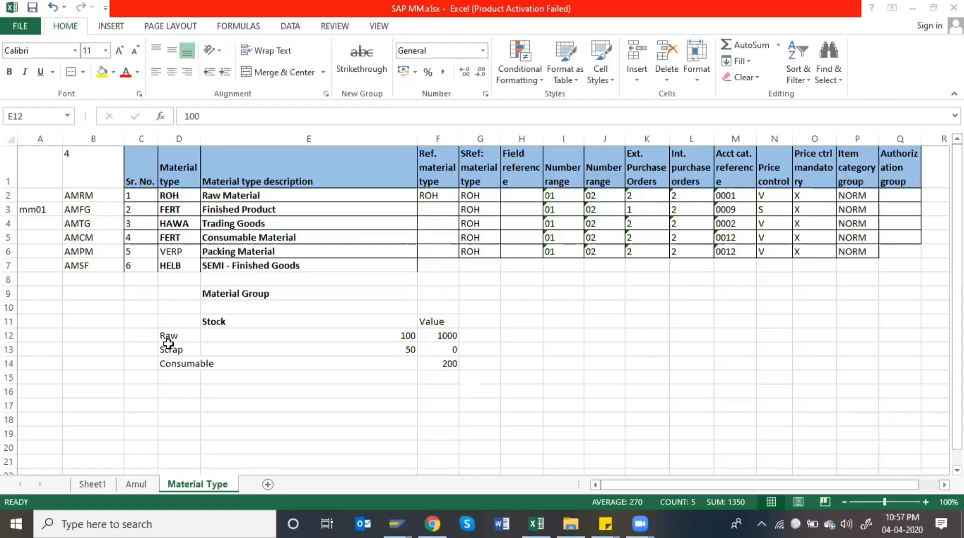
{"action": "left_click", "coordinate": [180, 363]}
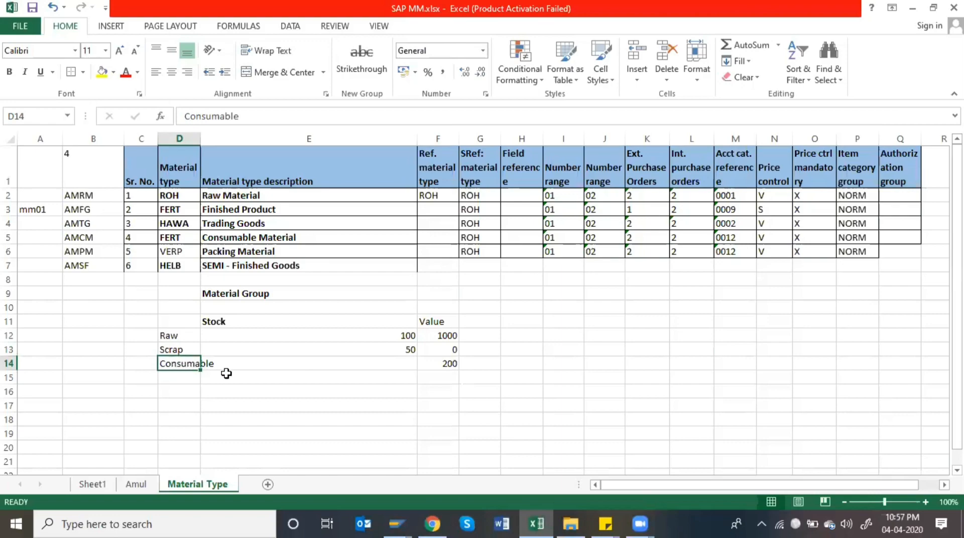
{"action": "key", "text": "alt+Tab"}
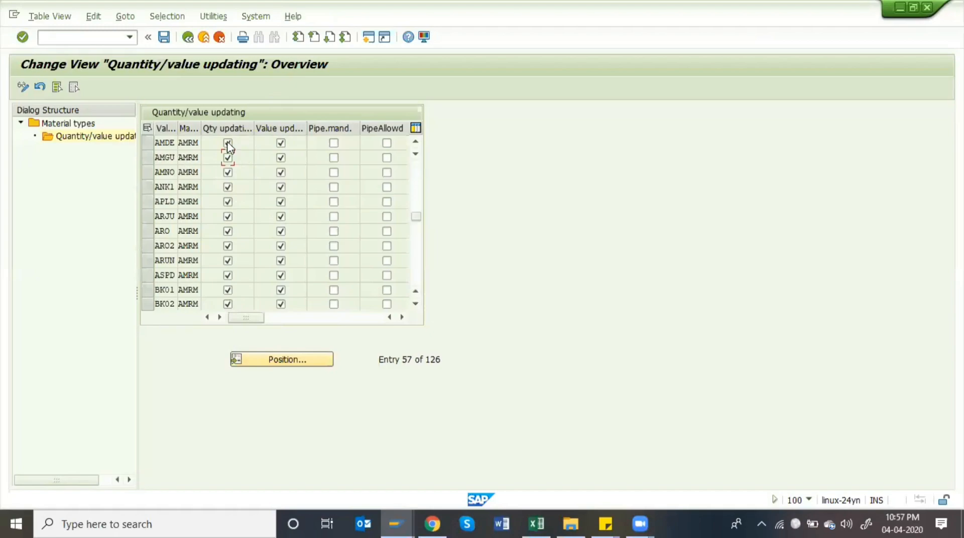
Save AMRM's quantity/value updating settings and return to the material types overview
{"action": "left_click", "coordinate": [164, 37]}
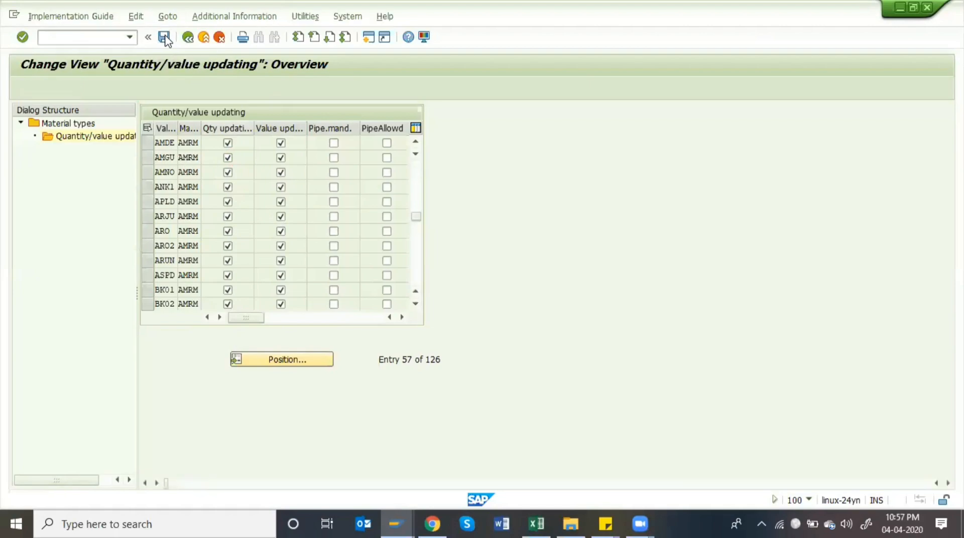
{"action": "left_click", "coordinate": [207, 238]}
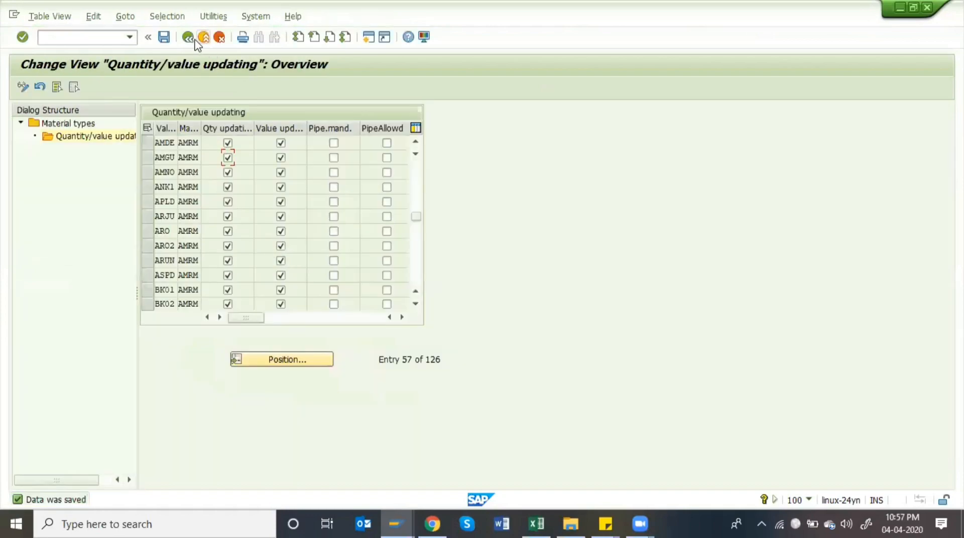
{"action": "left_click", "coordinate": [188, 38]}
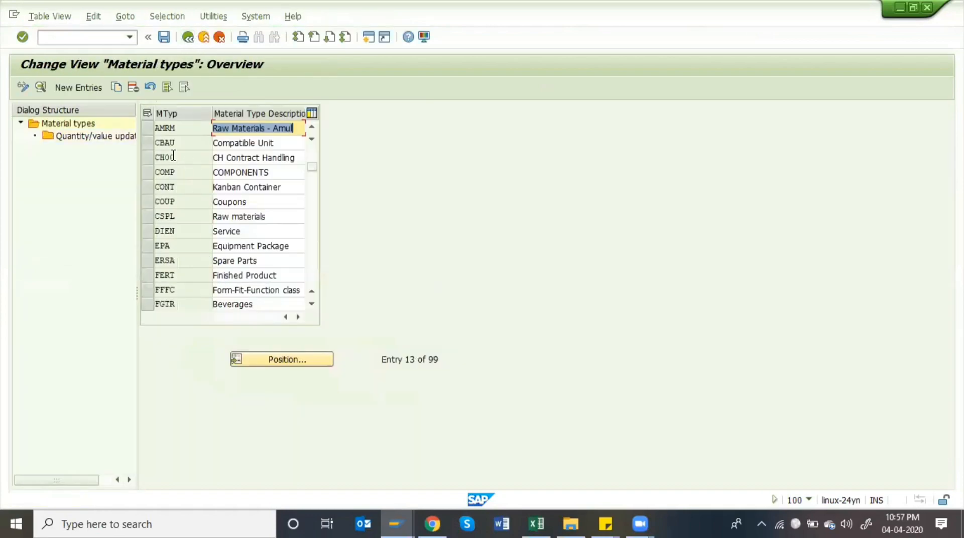
Switch to Excel, check the reference material type in the Finished Product row, and return to SAP's material types overview
{"action": "key", "text": "alt+Tab"}
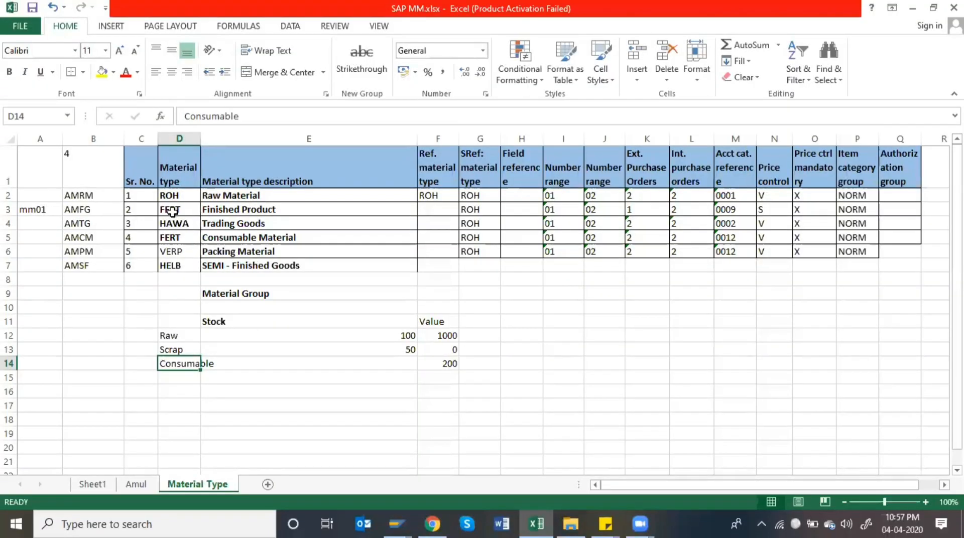
{"action": "left_click", "coordinate": [290, 215]}
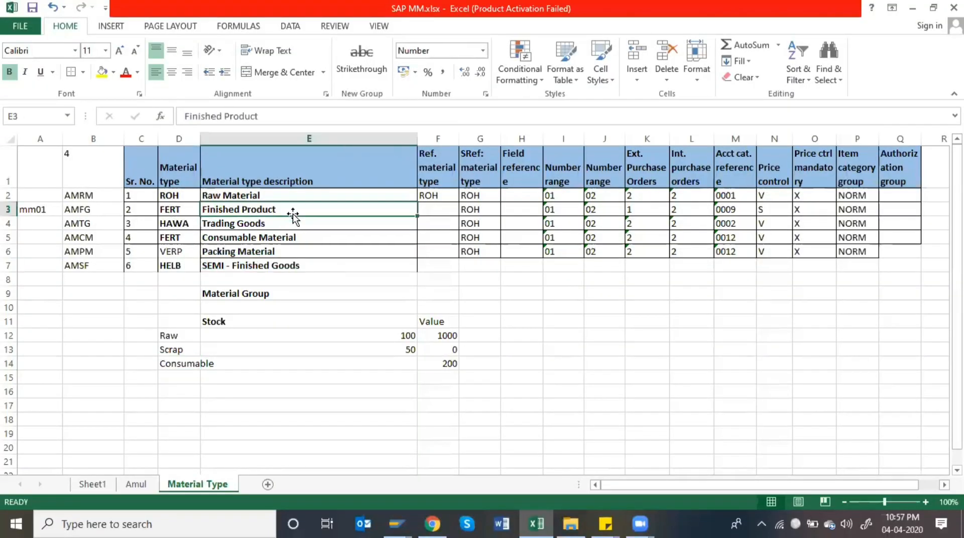
{"action": "left_click", "coordinate": [168, 211]}
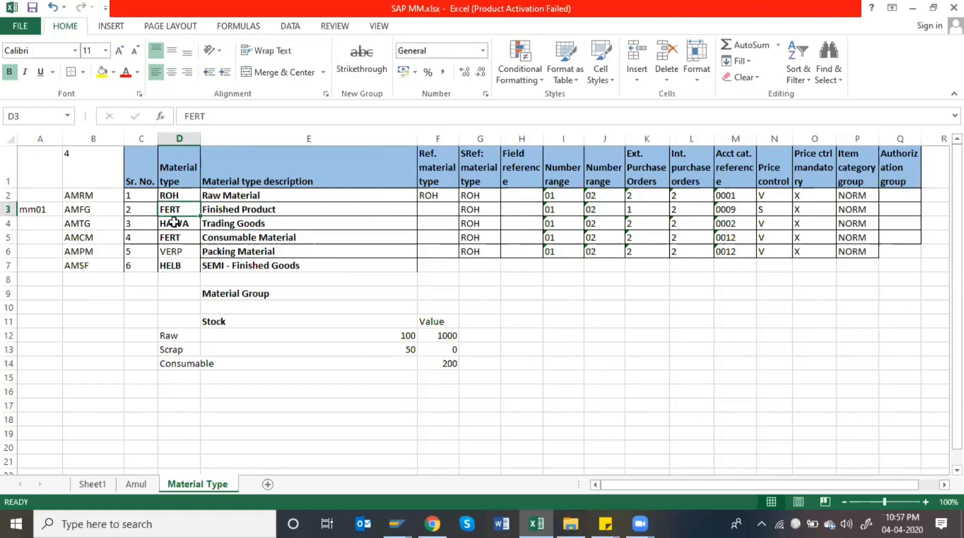
{"action": "key", "text": "alt+Tab"}
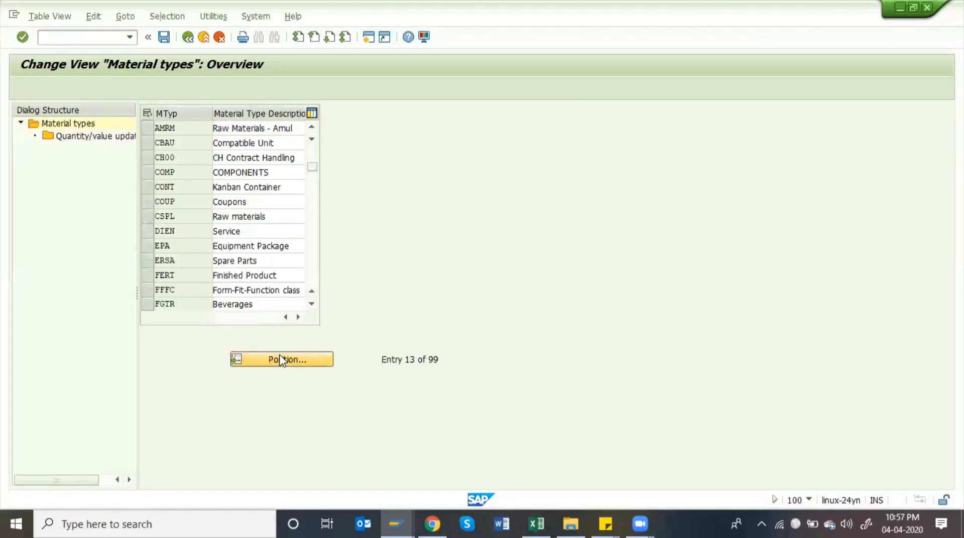
{"action": "left_click", "coordinate": [282, 360]}
{"action": "left_click", "coordinate": [208, 174]}
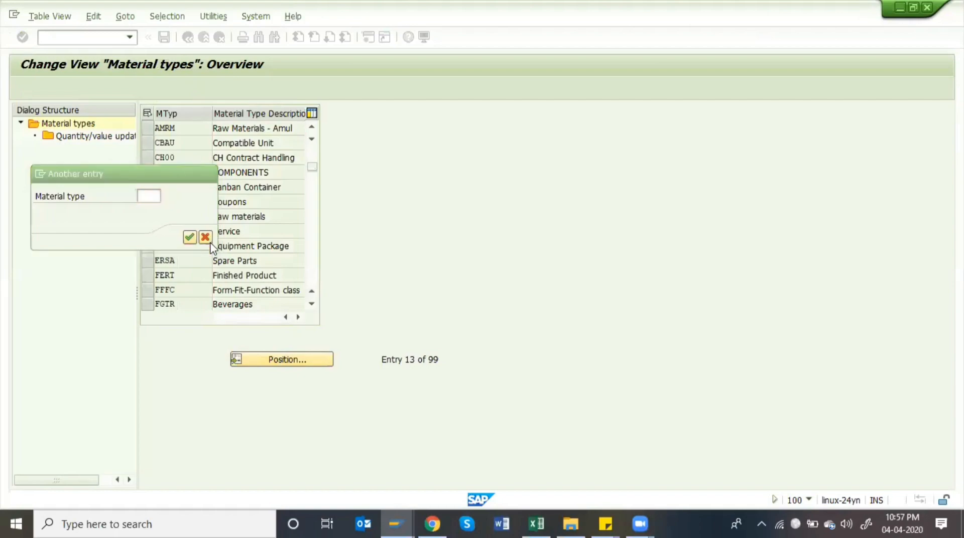
Copy material type FERT as a new material type with the code AMFG taken from the Excel sheet
{"action": "left_click", "coordinate": [149, 277]}
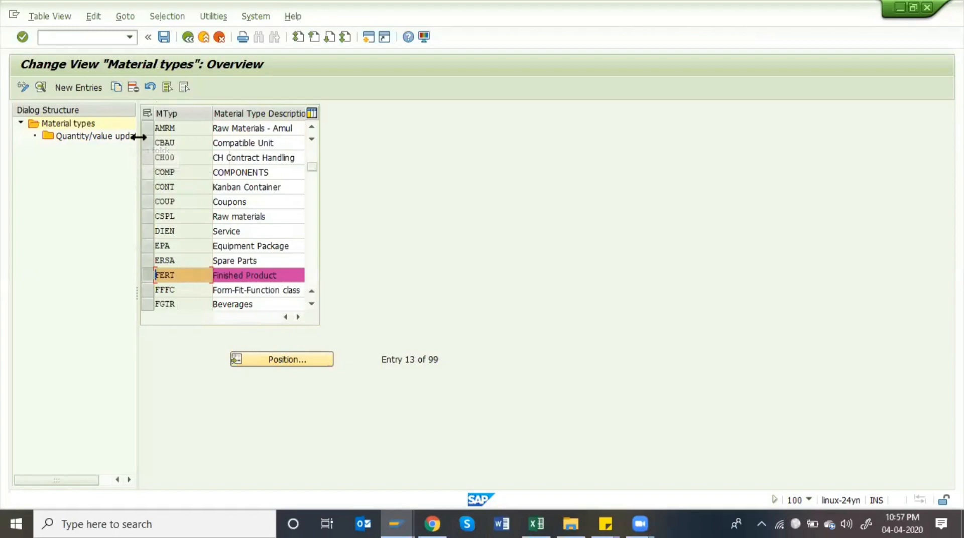
{"action": "left_click", "coordinate": [117, 88]}
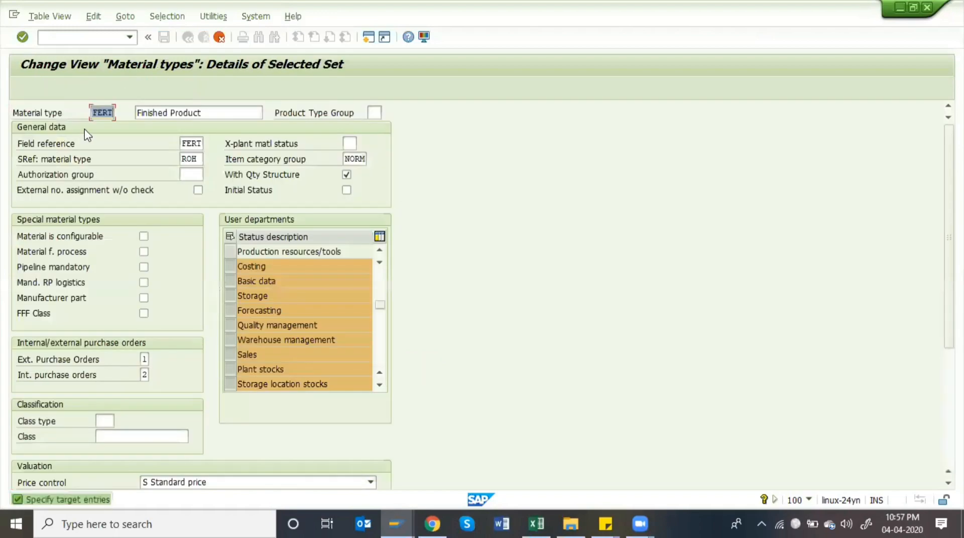
{"action": "key", "text": "BackSpace"}
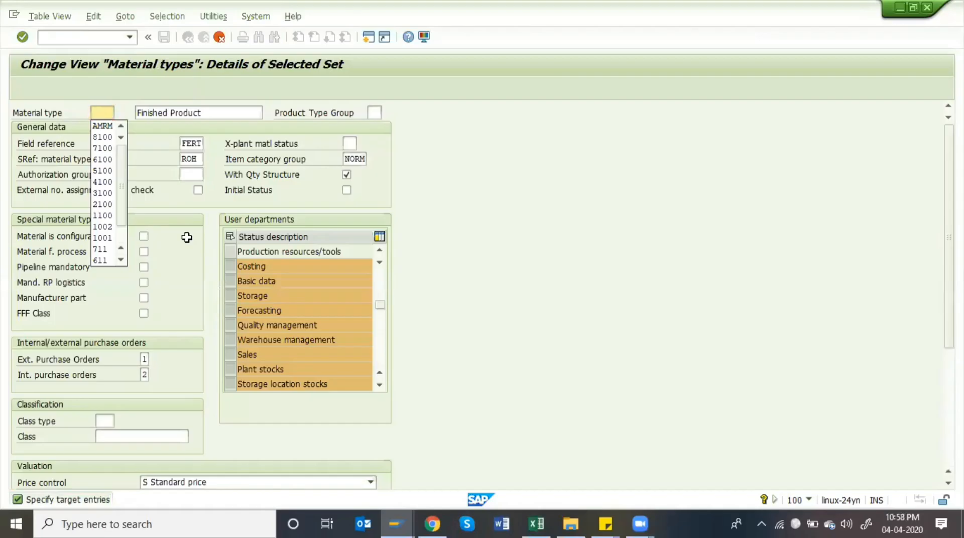
{"action": "key", "text": "alt+Tab"}
{"action": "key", "text": "Left"}
{"action": "key", "text": "Left"}
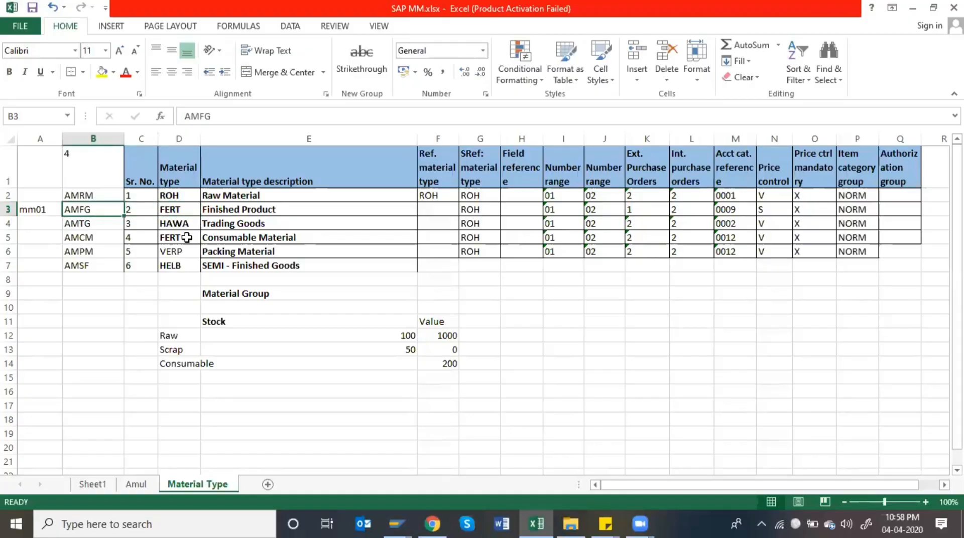
{"action": "key", "text": "ctrl+c"}
{"action": "key", "text": "alt+Tab"}
{"action": "key", "text": "ctrl+v"}
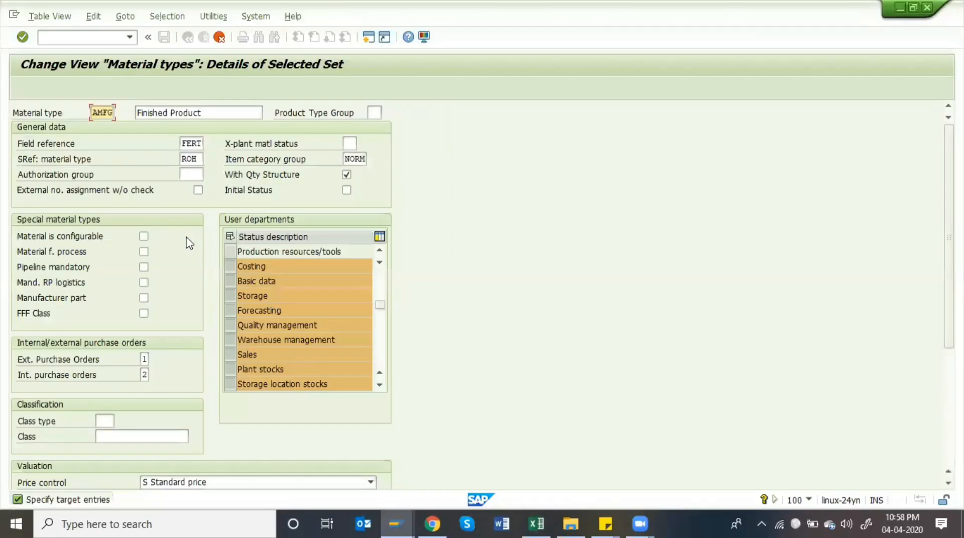
Set the new AMFG type's description to "Finished Product - Amul", and examine its user departments
{"action": "key", "text": "Tab"}
{"action": "key", "text": "End"}
{"action": "type", "text": "-"}
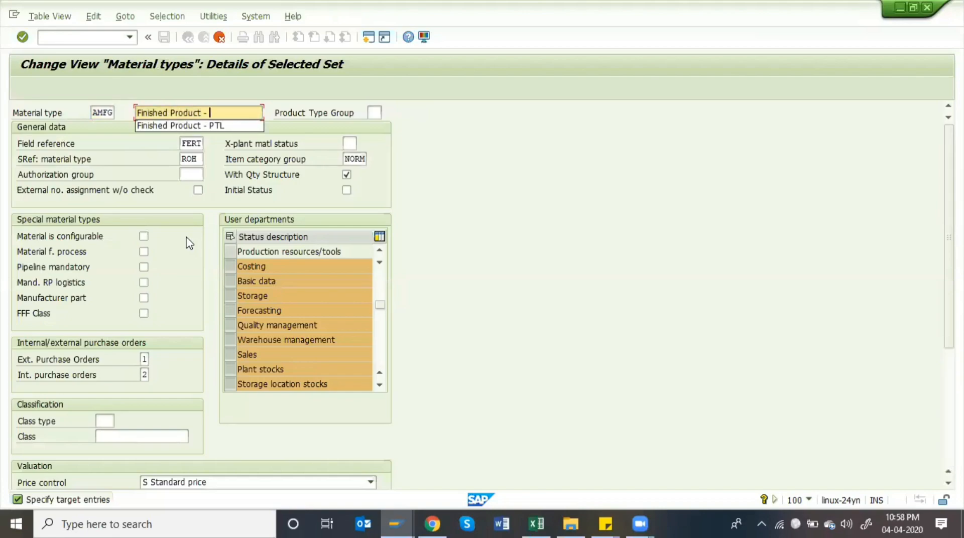
{"action": "type", "text": " Amul"}
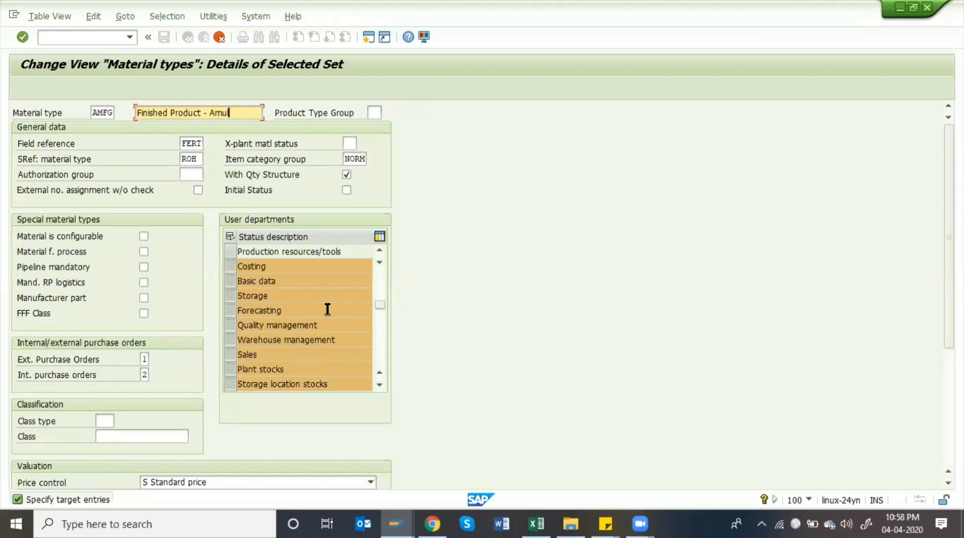
{"action": "key", "text": "Return"}
{"action": "scroll", "coordinate": [325, 327], "scroll_direction": "up", "scroll_amount": 3}
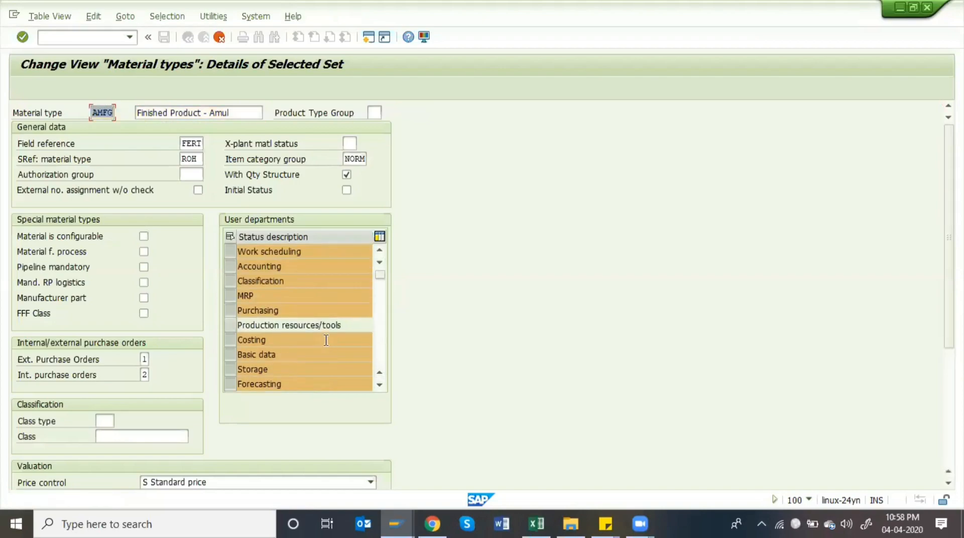
{"action": "scroll", "coordinate": [326, 341], "scroll_direction": "down", "scroll_amount": 3}
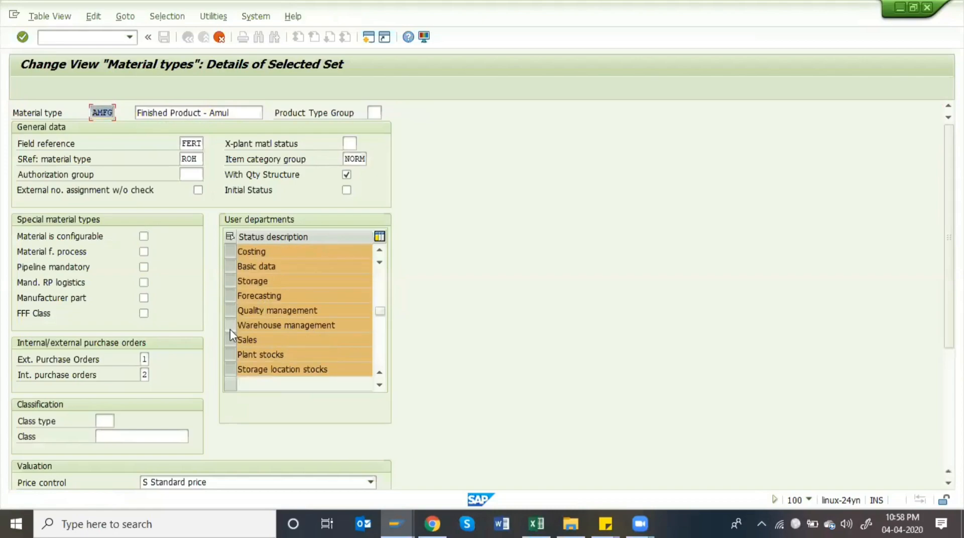
Deselect Warehouse management in AMFG's user departments, keeping Sales selected
{"action": "left_click", "coordinate": [237, 325]}
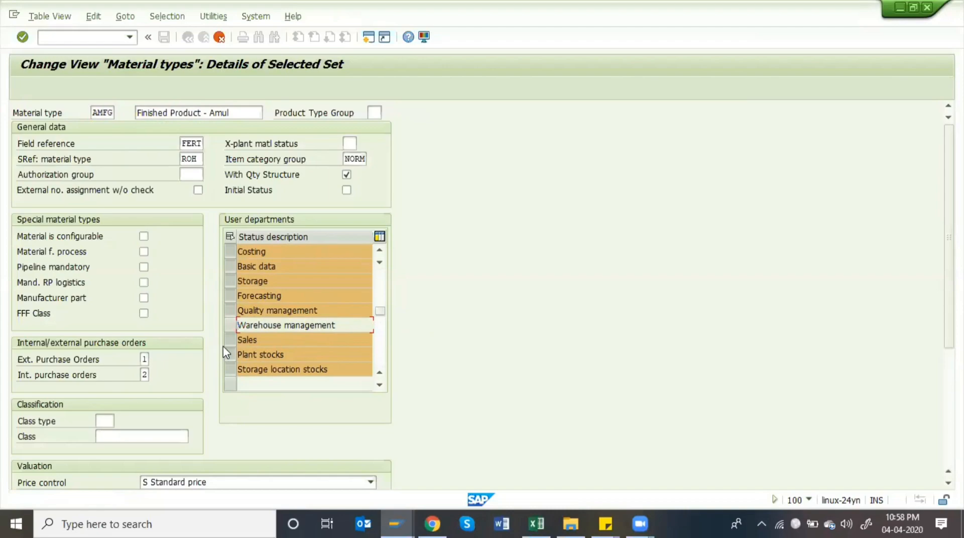
{"action": "left_click", "coordinate": [231, 342]}
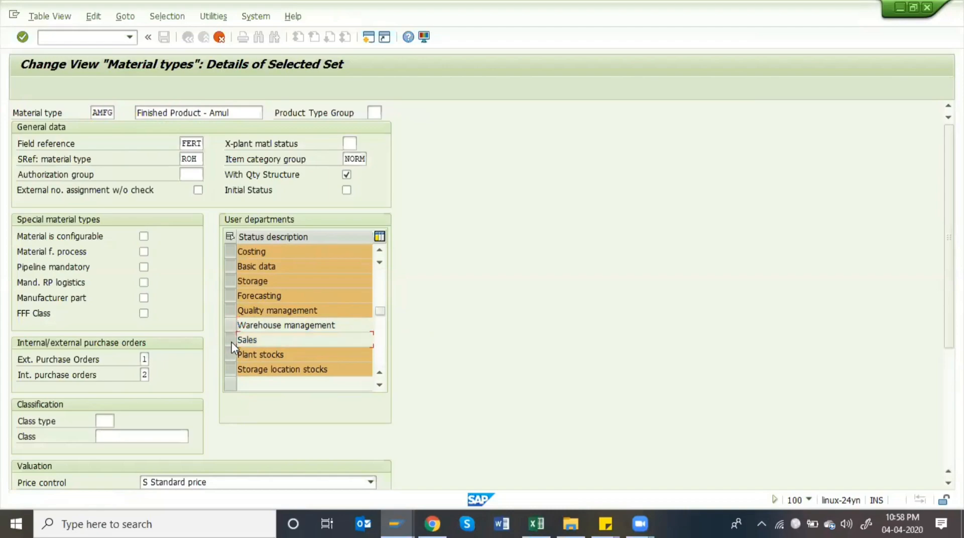
{"action": "left_click", "coordinate": [236, 338]}
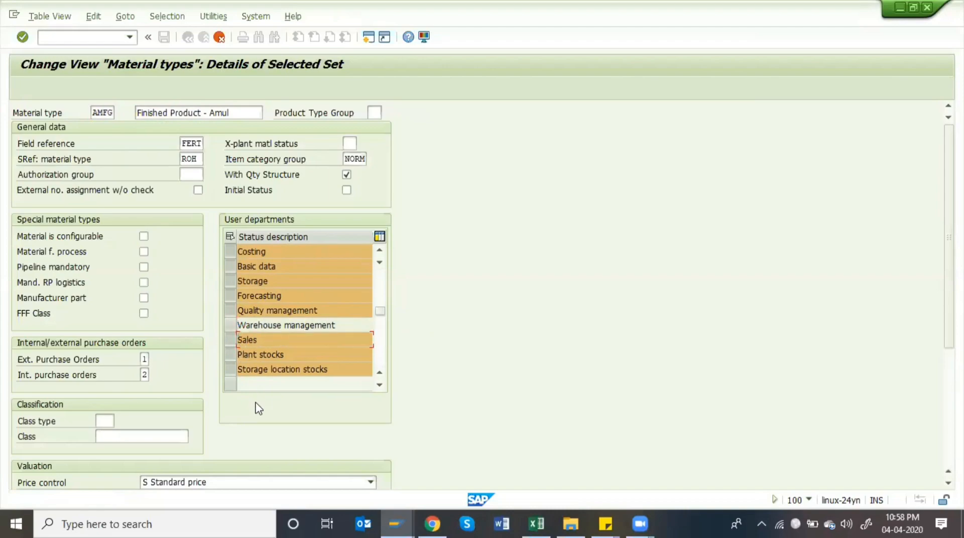
Make price control mandatory for AMFG and choose account category reference 0009, Ref. for finished products
{"action": "scroll", "coordinate": [253, 423], "scroll_direction": "down", "scroll_amount": 5}
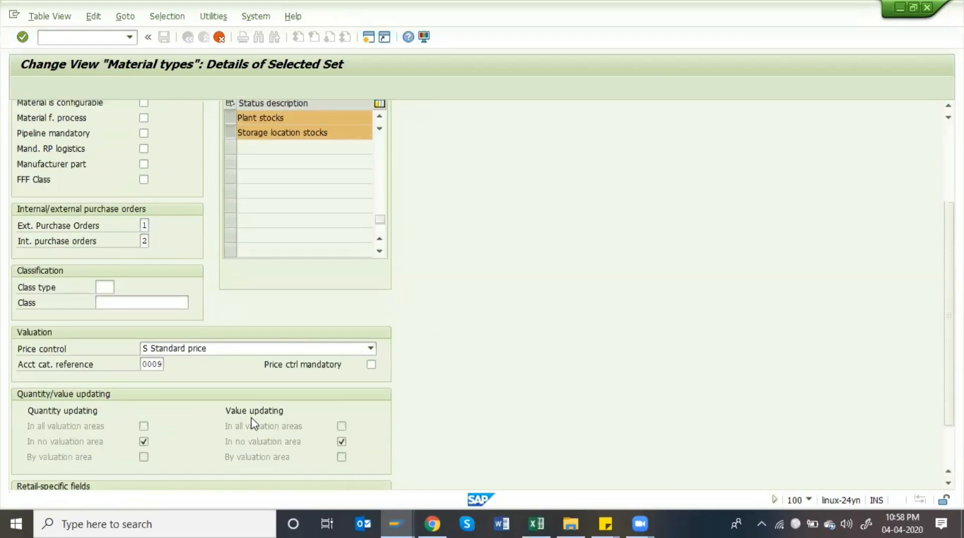
{"action": "left_click", "coordinate": [371, 365]}
{"action": "left_click", "coordinate": [155, 365]}
{"action": "left_click", "coordinate": [168, 364]}
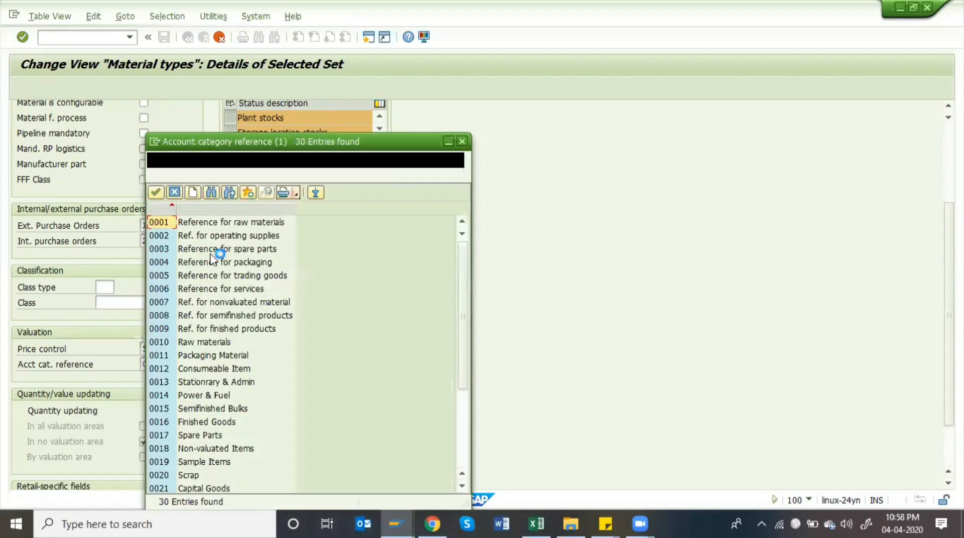
{"action": "left_click", "coordinate": [185, 343]}
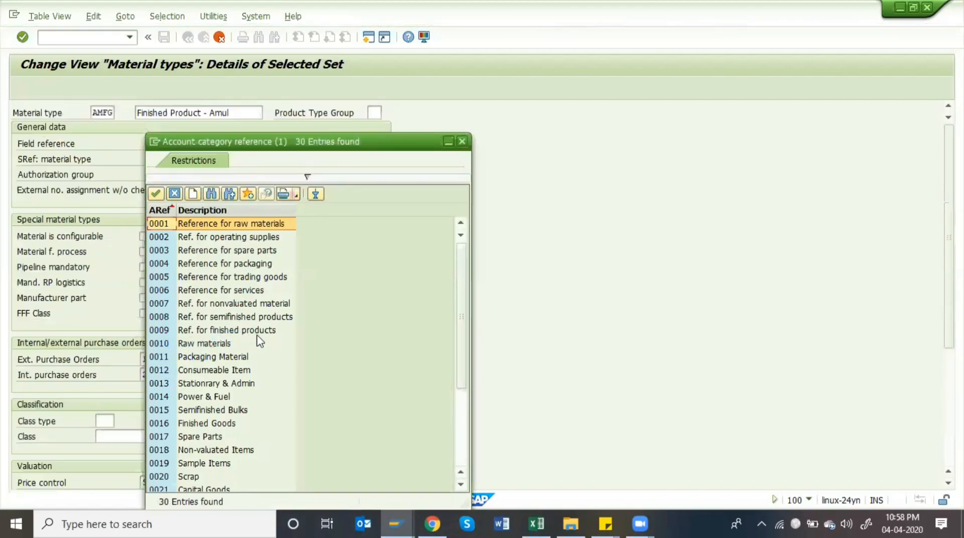
{"action": "left_click", "coordinate": [254, 333]}
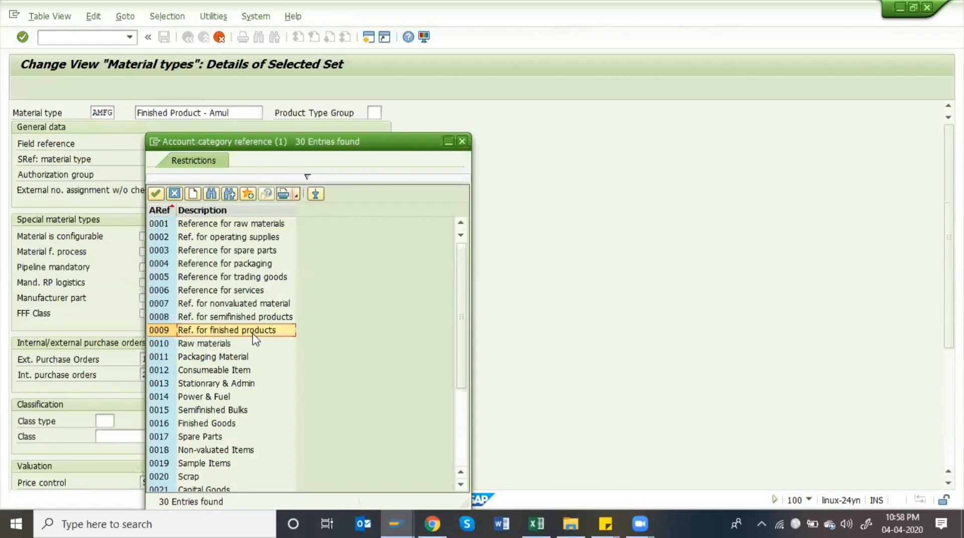
{"action": "double_click", "coordinate": [252, 334]}
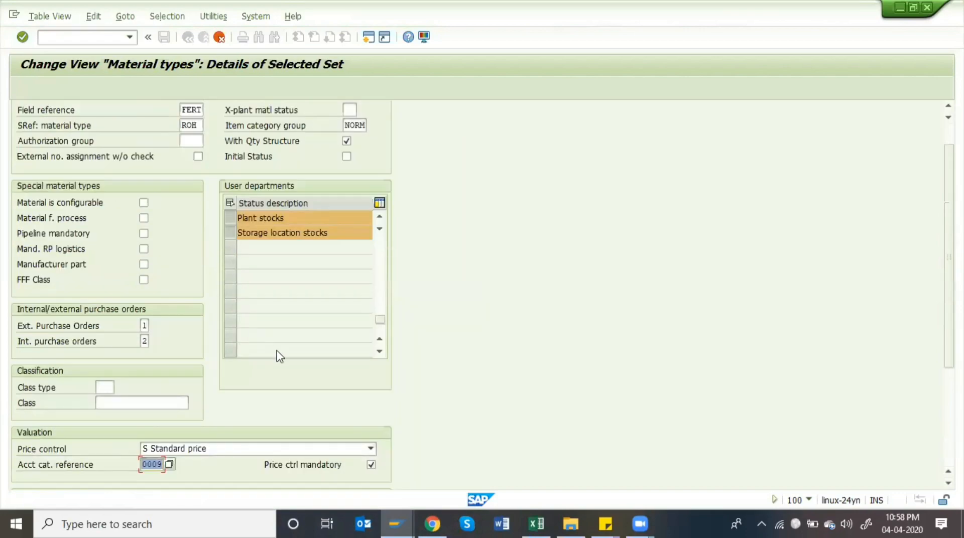
Keep AMFG's price control at standard price, tick Print price, and complete the copy with its dependent entries
{"action": "scroll", "coordinate": [278, 351], "scroll_direction": "down", "scroll_amount": 1}
{"action": "scroll", "coordinate": [331, 431], "scroll_direction": "down", "scroll_amount": 2}
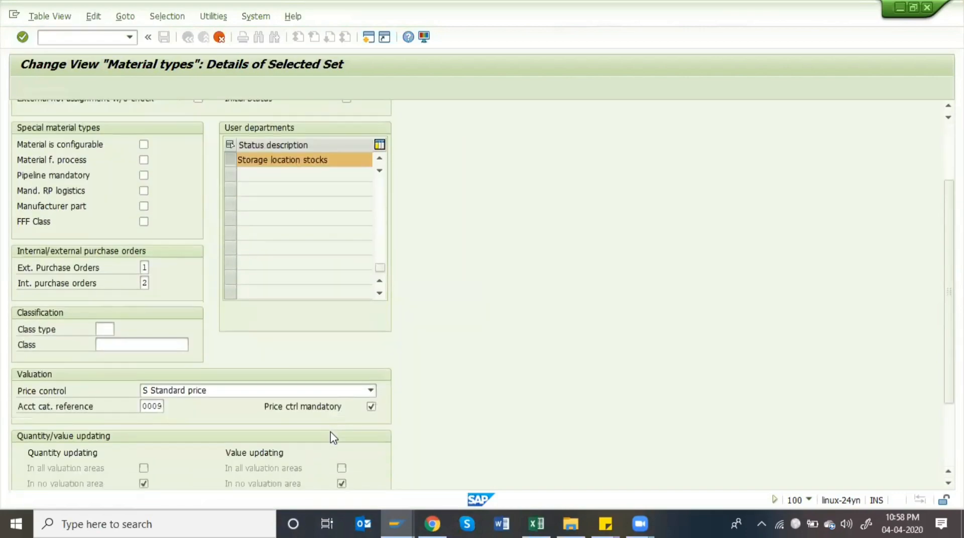
{"action": "left_click", "coordinate": [370, 387]}
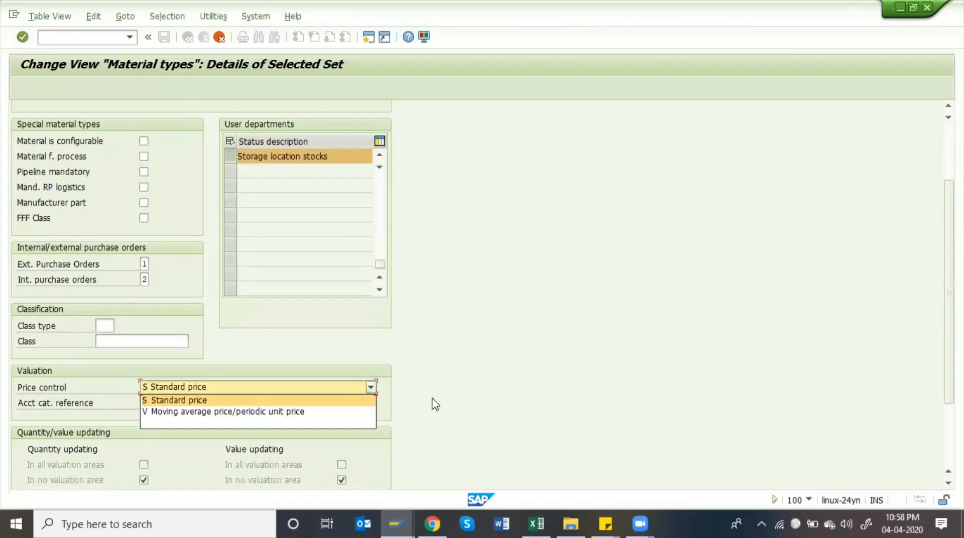
{"action": "left_click", "coordinate": [477, 406]}
{"action": "scroll", "coordinate": [477, 406], "scroll_direction": "down", "scroll_amount": 2}
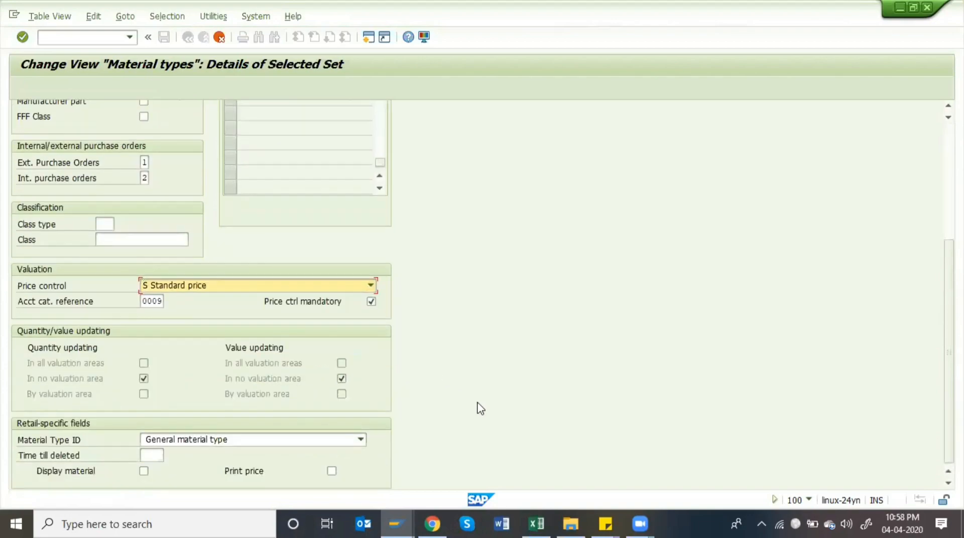
{"action": "left_click", "coordinate": [331, 470]}
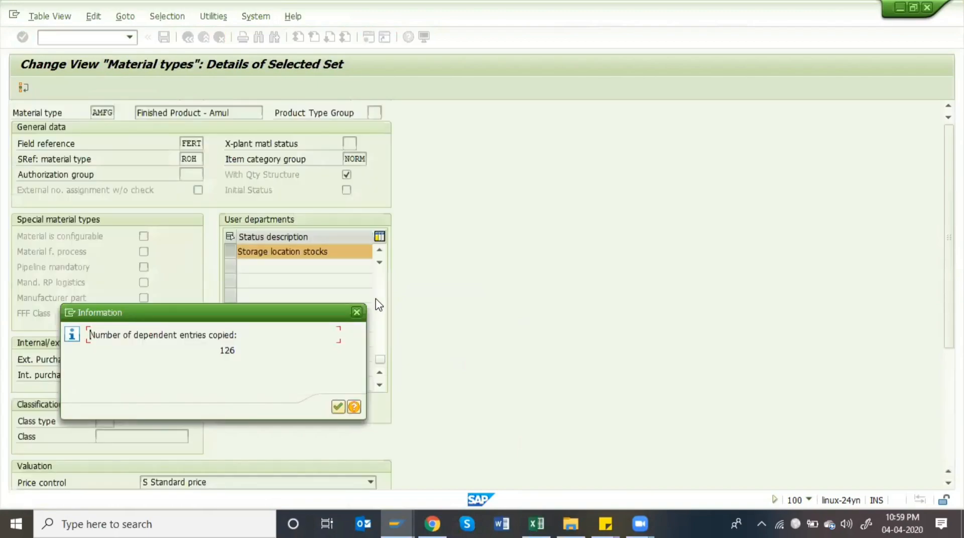
{"action": "key", "text": "Return"}
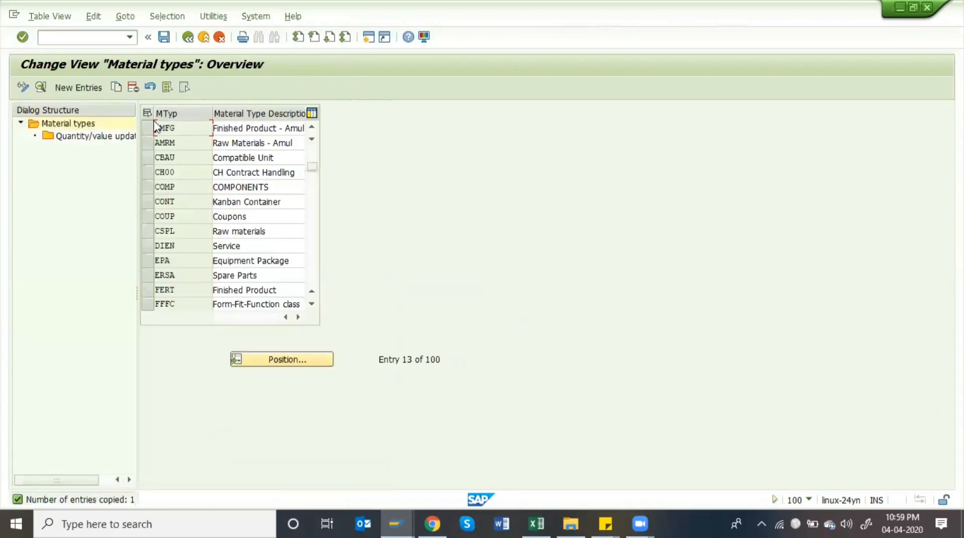
Open the quantity/value updating settings for AMFG and position the list at valuation area AMDE
{"action": "left_click", "coordinate": [149, 132]}
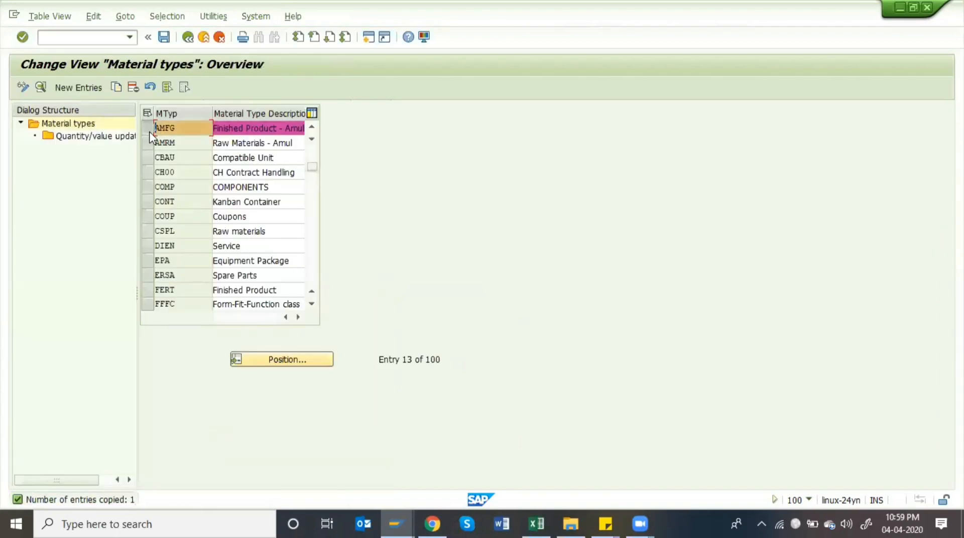
{"action": "double_click", "coordinate": [98, 137]}
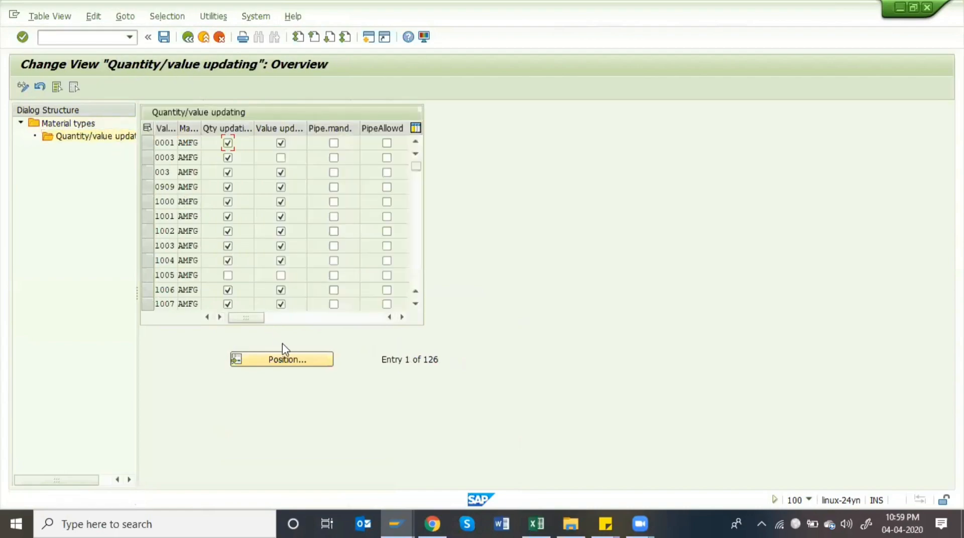
{"action": "left_click", "coordinate": [297, 361]}
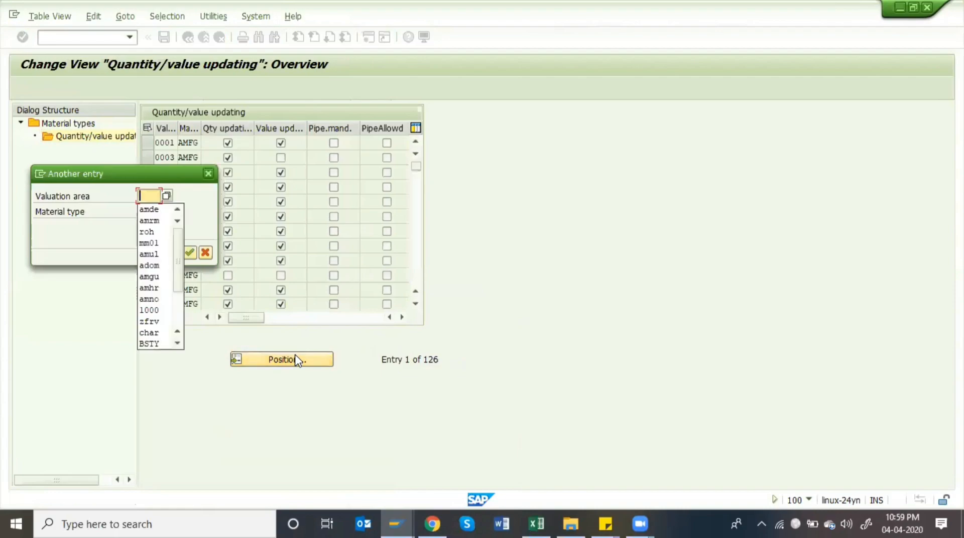
{"action": "key", "text": "Return"}
{"action": "key", "text": "Tab"}
{"action": "key", "text": "Down"}
{"action": "key", "text": "Return"}
{"action": "key", "text": "Return"}
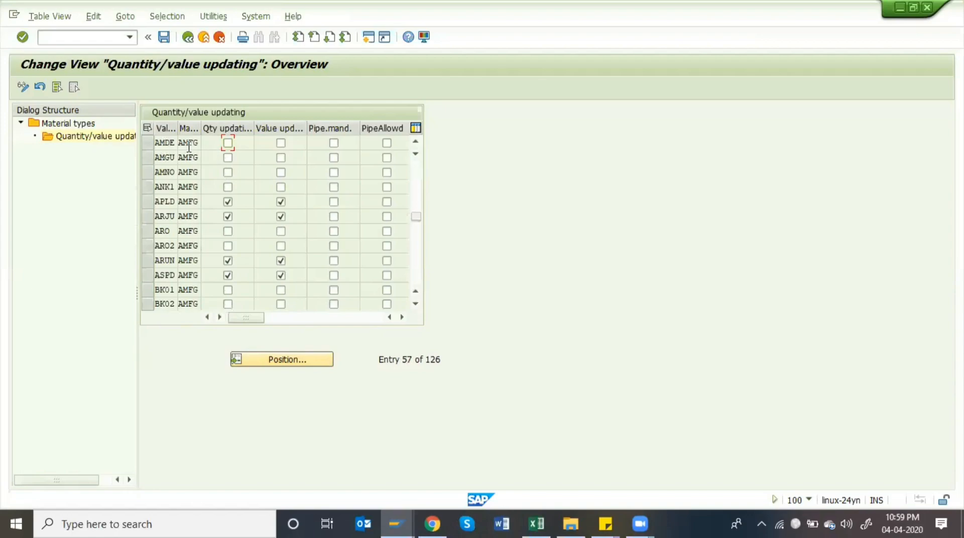
Enable AMFG's quantity and value updating in valuation areas AMDE, AMGU and AMNO, save, and return to the material types overview
{"action": "left_click", "coordinate": [228, 143]}
{"action": "left_click", "coordinate": [279, 142]}
{"action": "left_click", "coordinate": [228, 158]}
{"action": "left_click", "coordinate": [227, 172]}
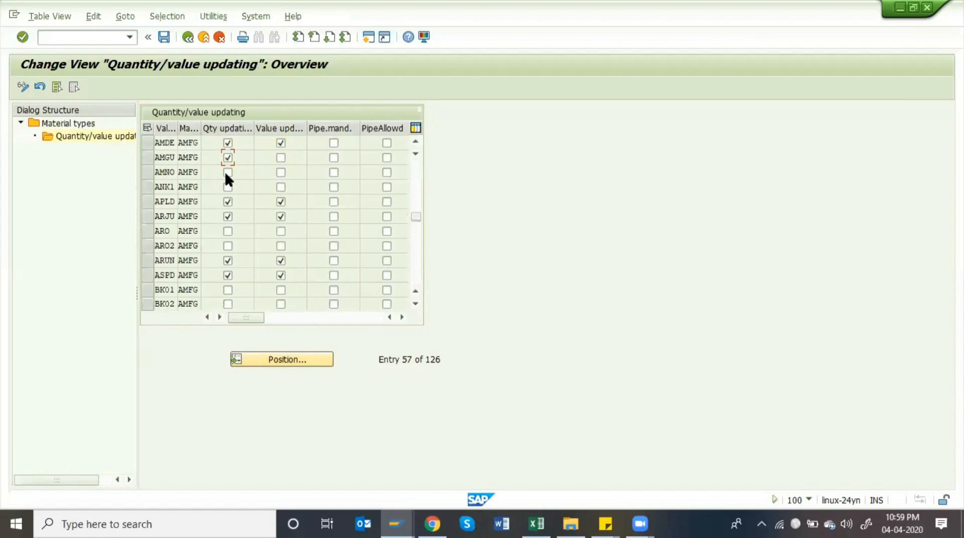
{"action": "left_click", "coordinate": [281, 158]}
{"action": "left_click", "coordinate": [281, 173]}
{"action": "left_click", "coordinate": [164, 38]}
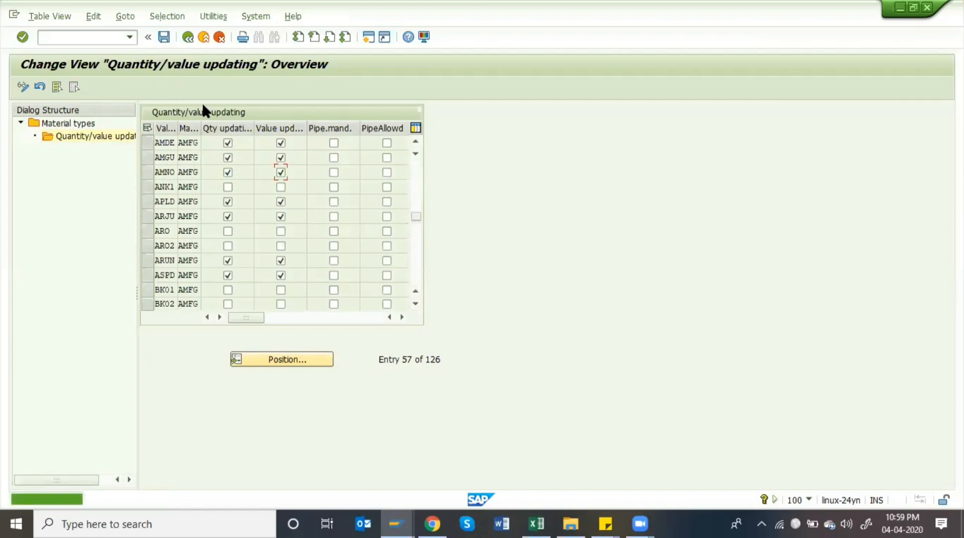
{"action": "key", "text": "F3"}
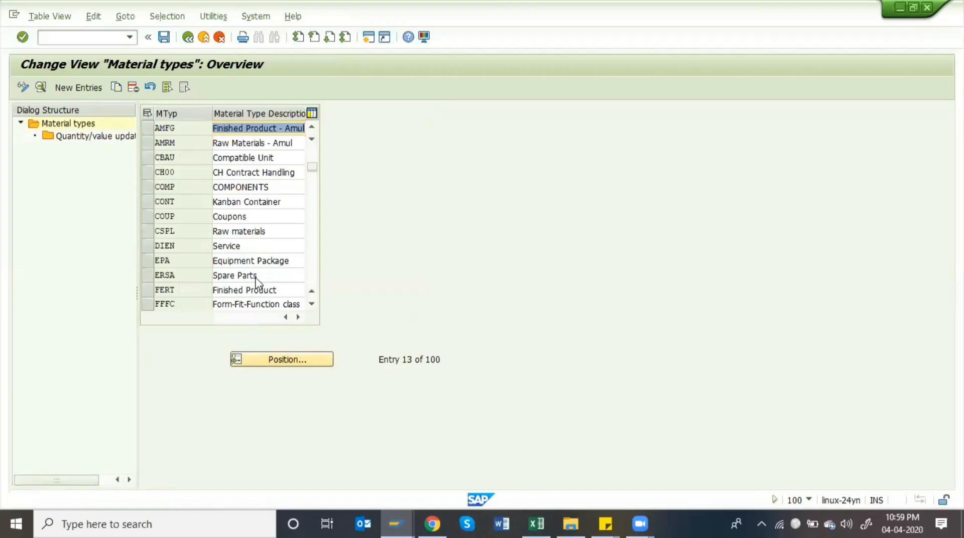
Switch to Excel, copy the material type HAWA from the Trading Goods row, and return to SAP's material types overview
{"action": "key", "text": "alt+Tab"}
{"action": "left_click", "coordinate": [281, 215]}
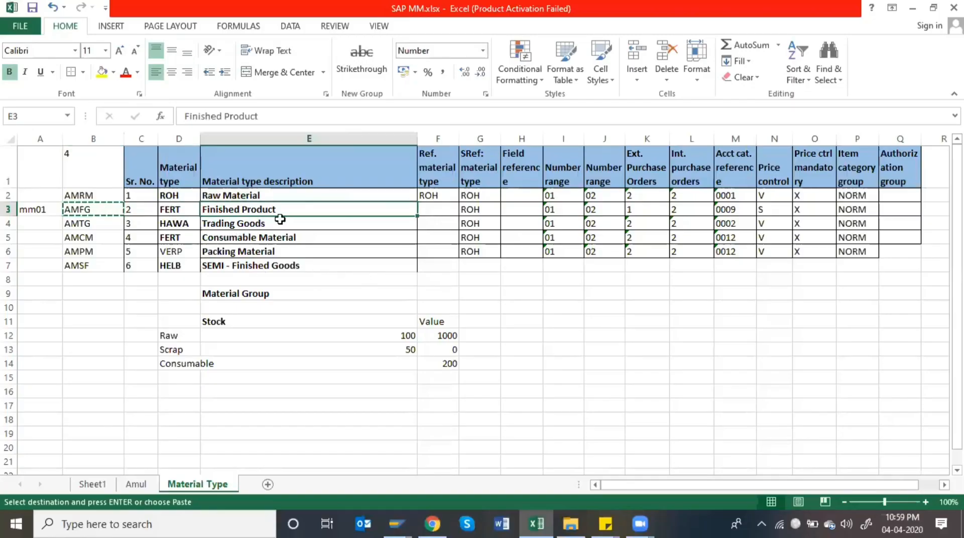
{"action": "left_click", "coordinate": [180, 223]}
{"action": "key", "text": "ctrl+c"}
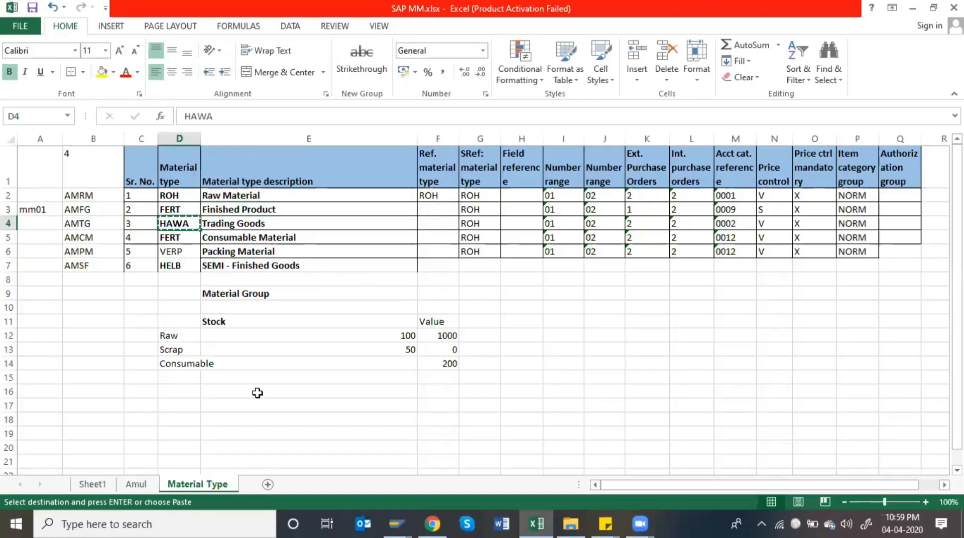
{"action": "key", "text": "alt+Tab"}
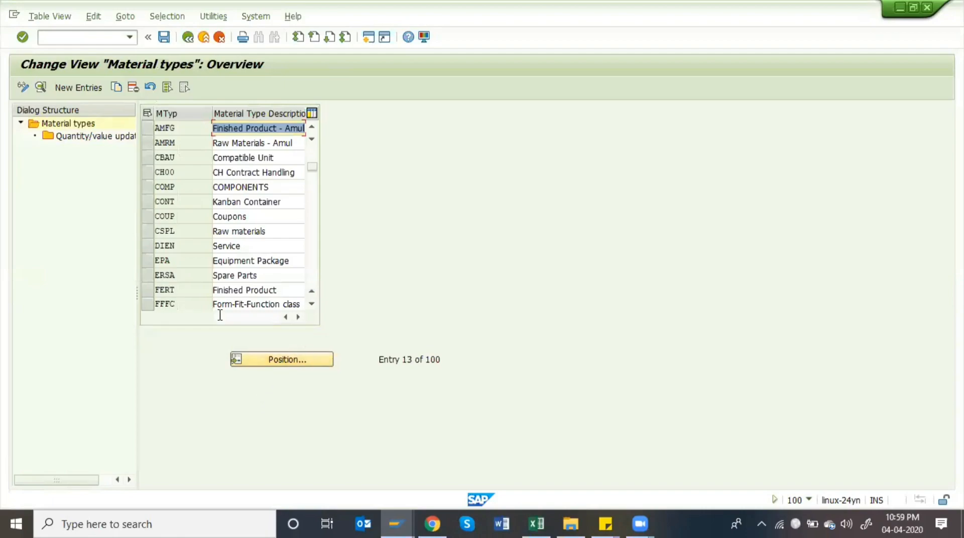
Locate material type HAWA (Trading Goods) in the overview and start a copy of it
{"action": "scroll", "coordinate": [202, 270], "scroll_direction": "down", "scroll_amount": 3}
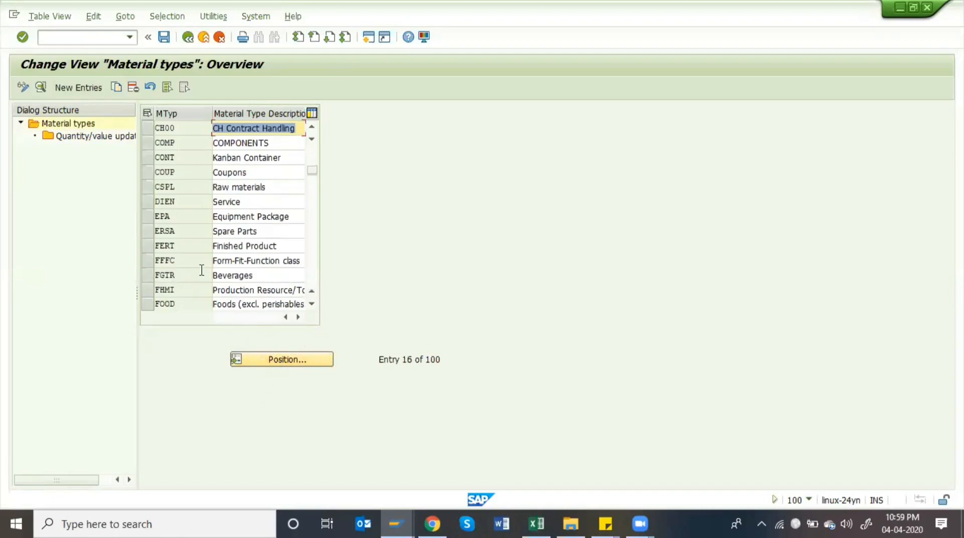
{"action": "scroll", "coordinate": [198, 277], "scroll_direction": "down", "scroll_amount": 4}
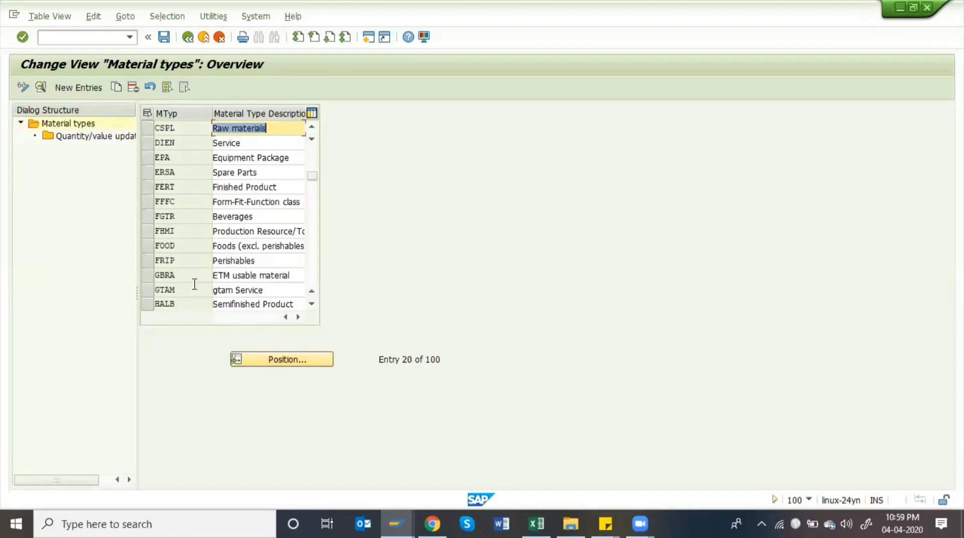
{"action": "scroll", "coordinate": [195, 284], "scroll_direction": "down", "scroll_amount": 2}
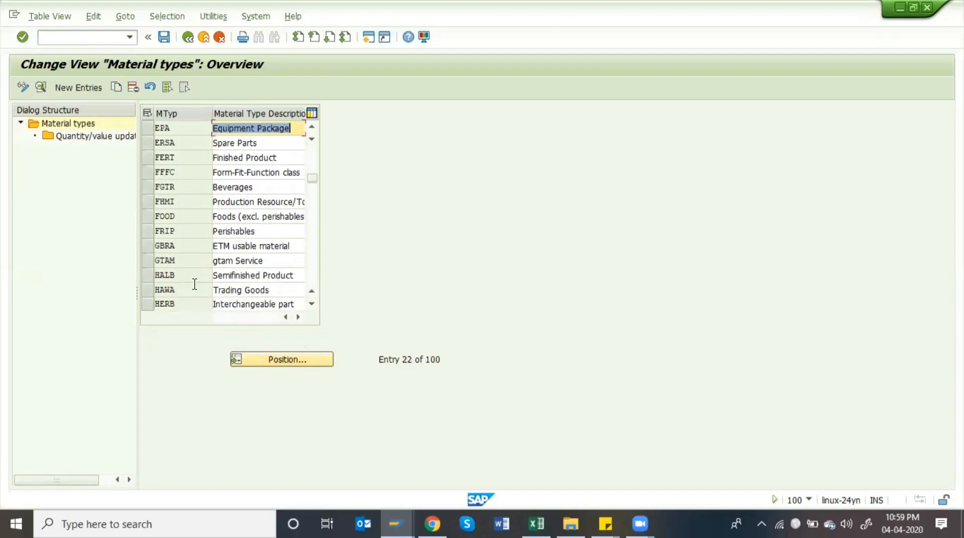
{"action": "scroll", "coordinate": [193, 285], "scroll_direction": "down", "scroll_amount": 2}
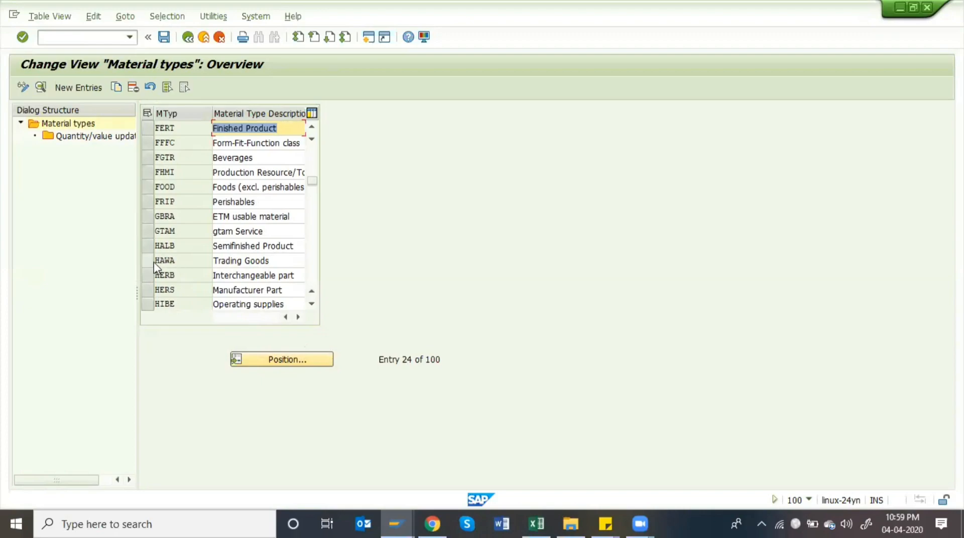
{"action": "left_click", "coordinate": [193, 257]}
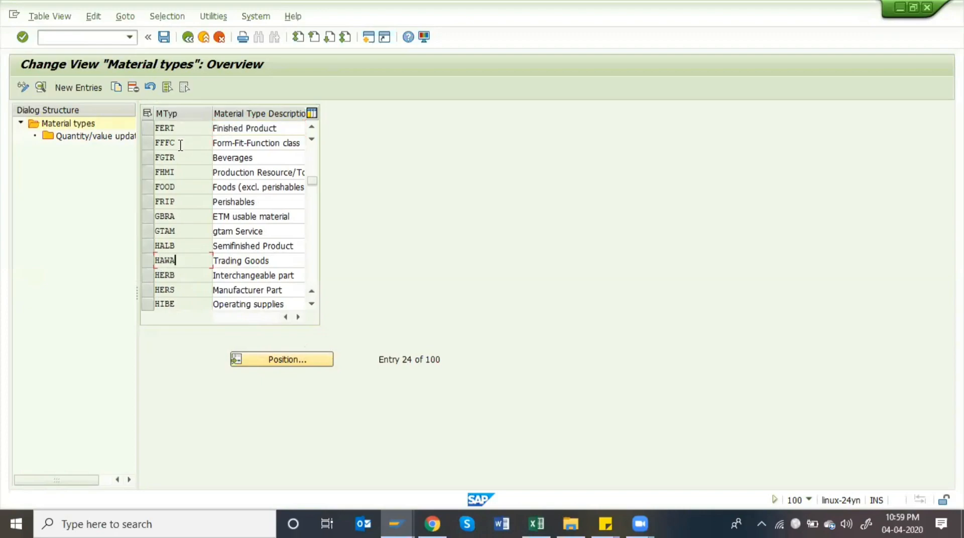
{"action": "left_click", "coordinate": [257, 263]}
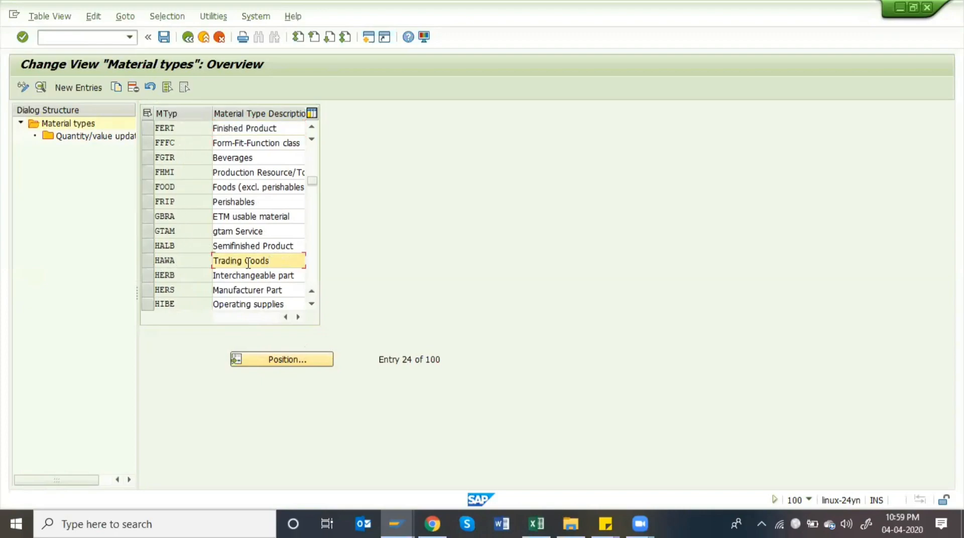
{"action": "left_click", "coordinate": [181, 262]}
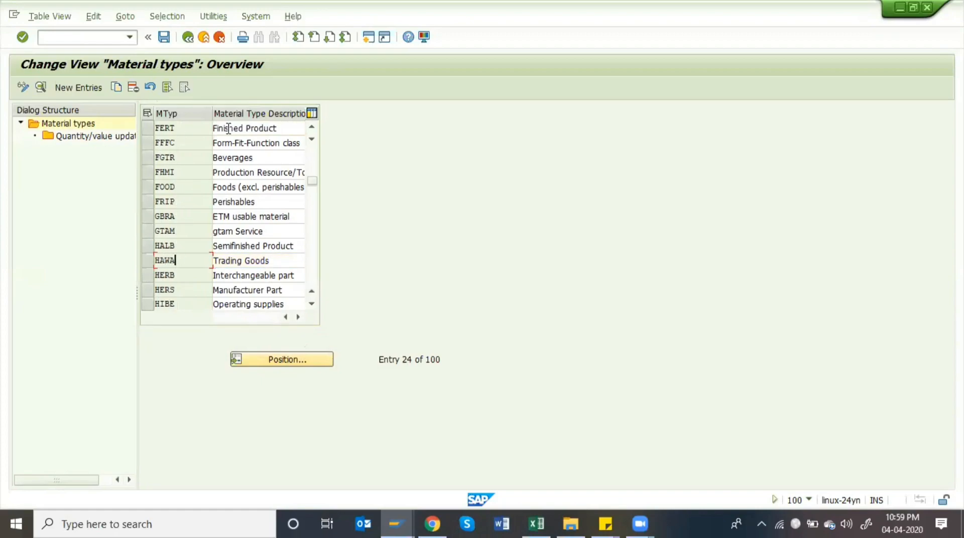
{"action": "left_click", "coordinate": [146, 262]}
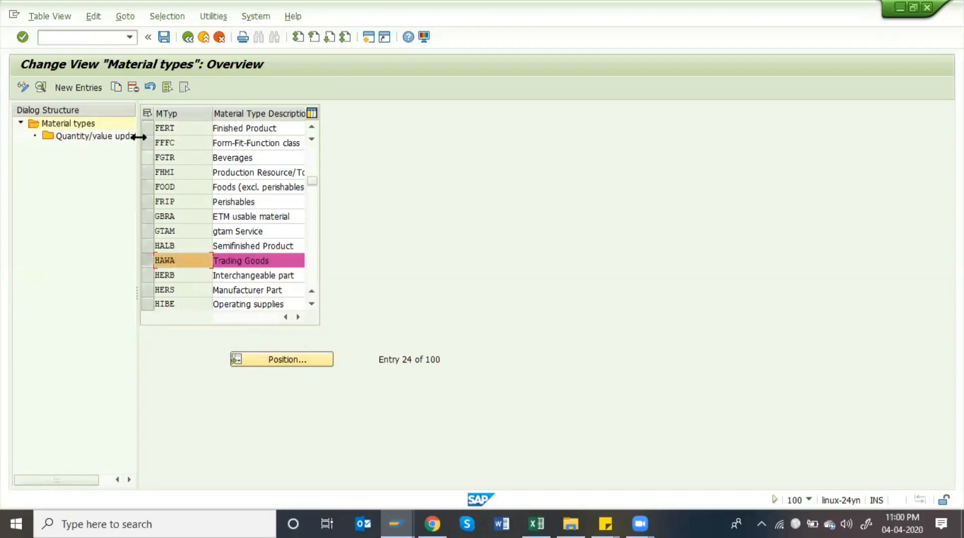
{"action": "left_click", "coordinate": [116, 88]}
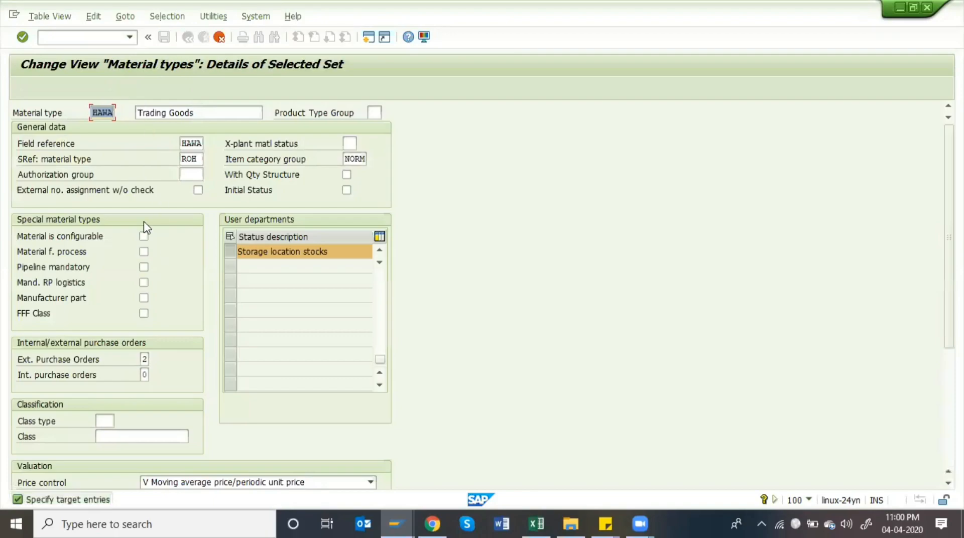
Give the copied trading goods type the code AMTG taken from the Excel sheet's Trading Goods row
{"action": "key", "text": "alt+Tab"}
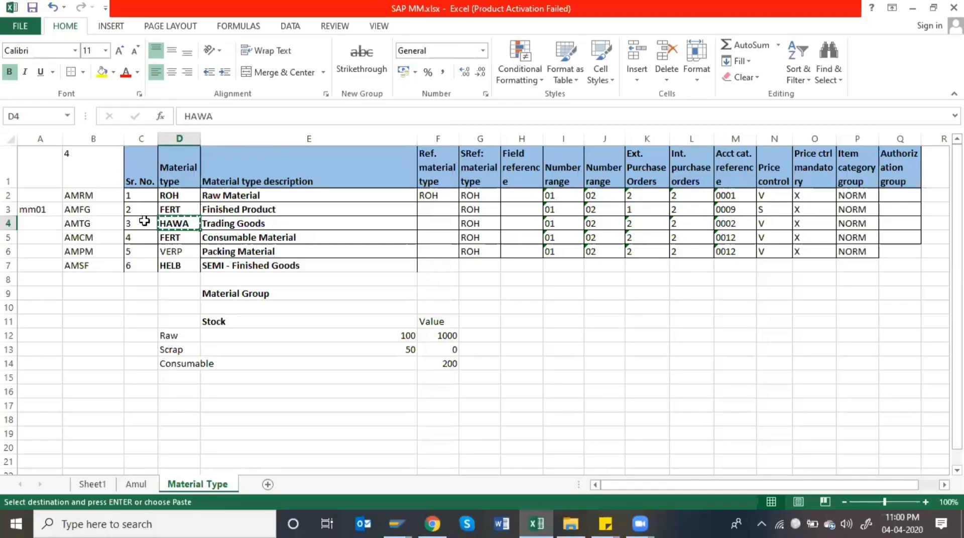
{"action": "key", "text": "Left"}
{"action": "key", "text": "Left"}
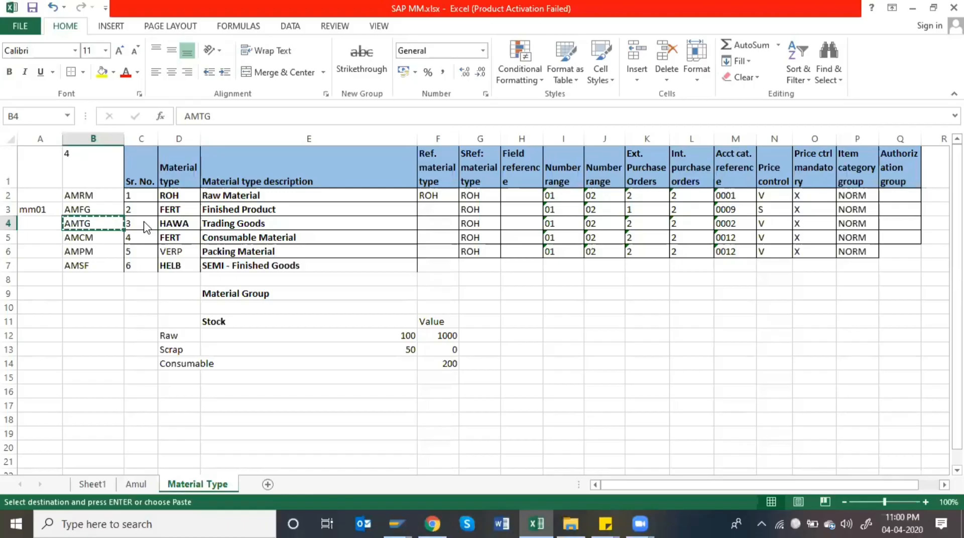
{"action": "key", "text": "alt+Tab"}
{"action": "key", "text": "ctrl+v"}
{"action": "key", "text": "Tab"}
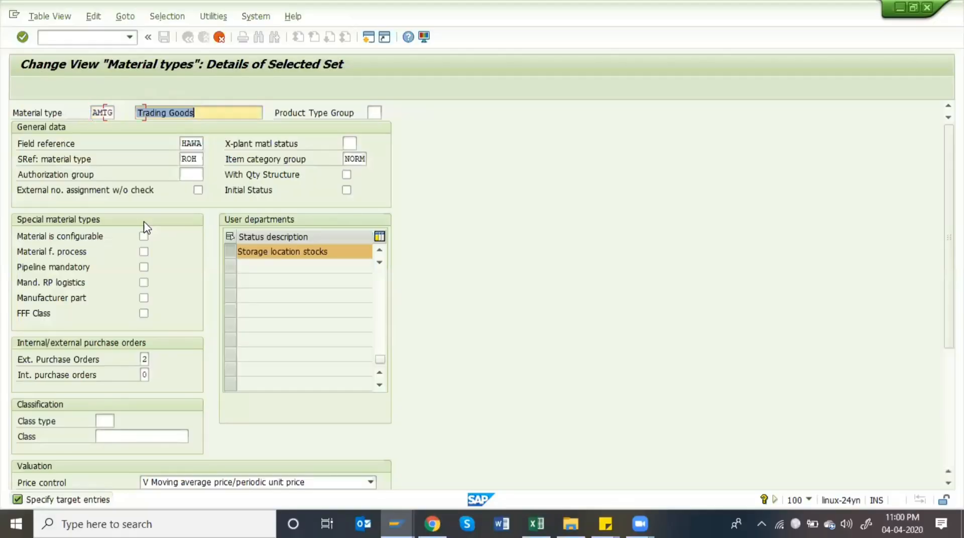
Change the description of the copied material type AMTG to "Trading Goods - Amul"
{"action": "key", "text": "End"}
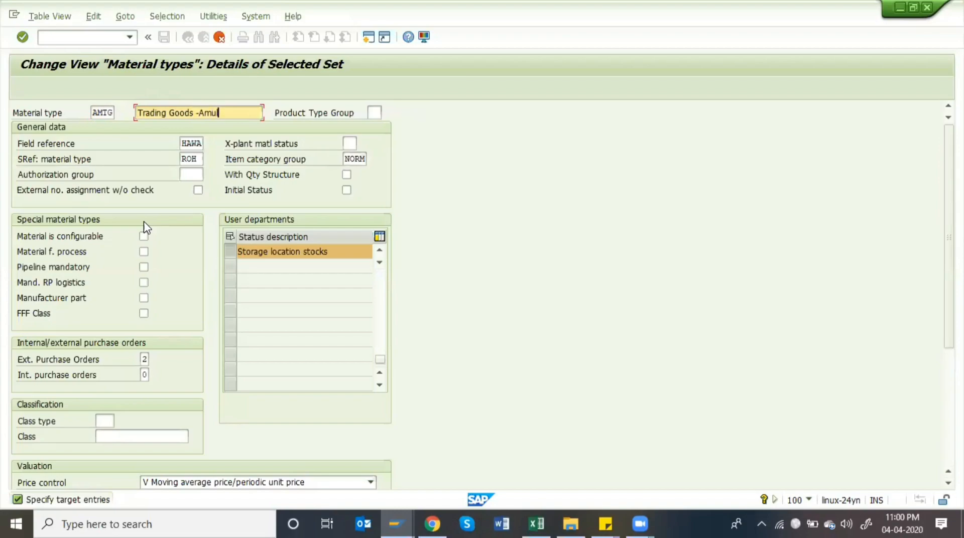
{"action": "key", "text": "Left"}
{"action": "left_click", "coordinate": [193, 144]}
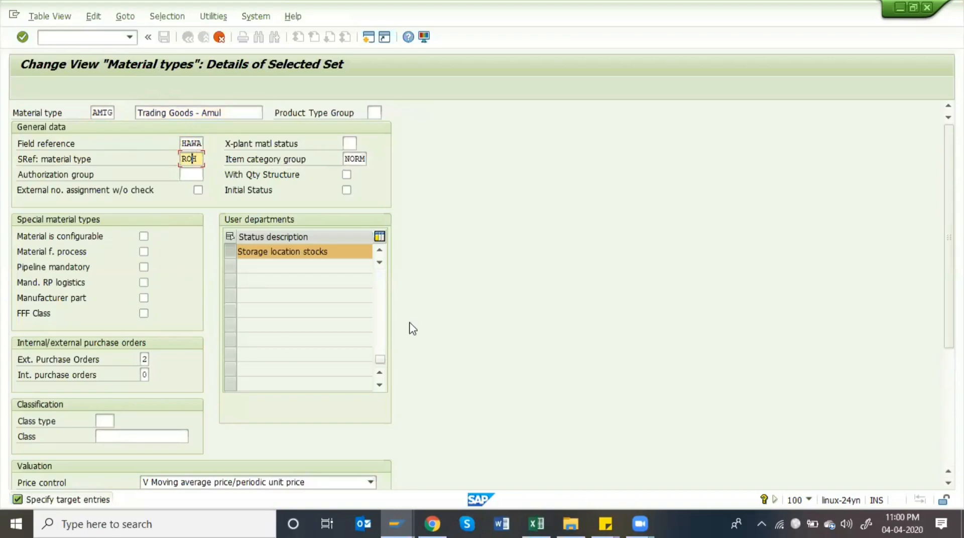
Deselect Warehouse management among AMTG's user departments, keeping Sales selected
{"action": "left_click", "coordinate": [383, 300]}
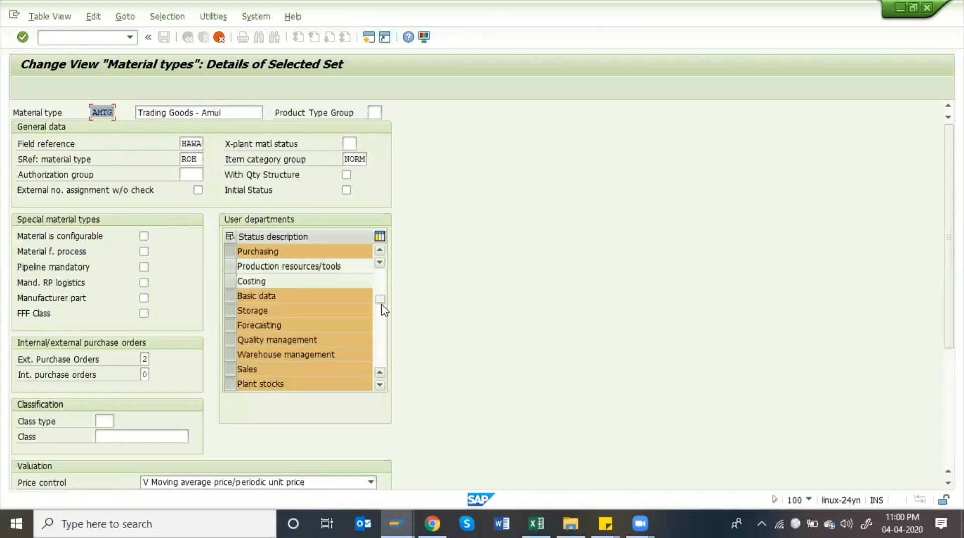
{"action": "left_click", "coordinate": [382, 284]}
{"action": "left_click", "coordinate": [381, 302]}
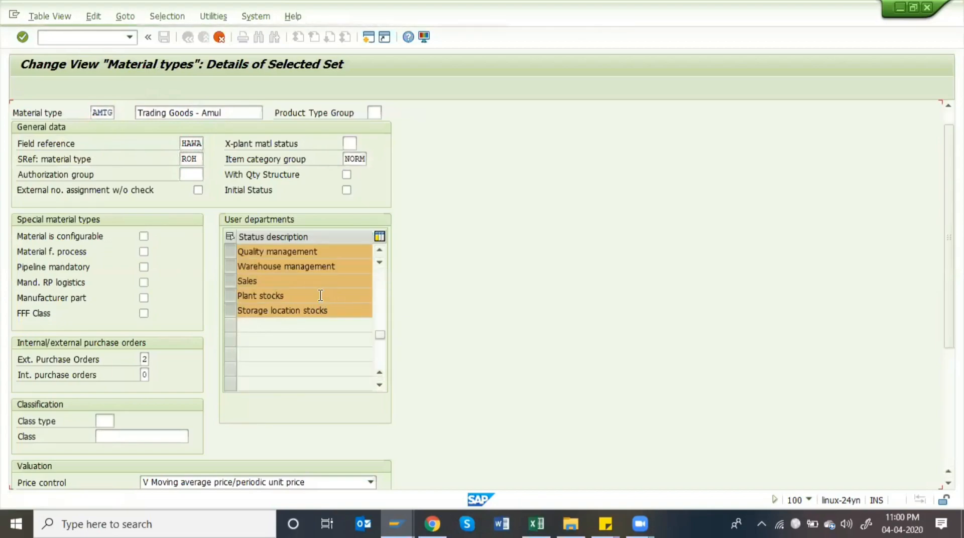
{"action": "scroll", "coordinate": [318, 299], "scroll_direction": "up", "scroll_amount": 2}
{"action": "left_click", "coordinate": [230, 297]}
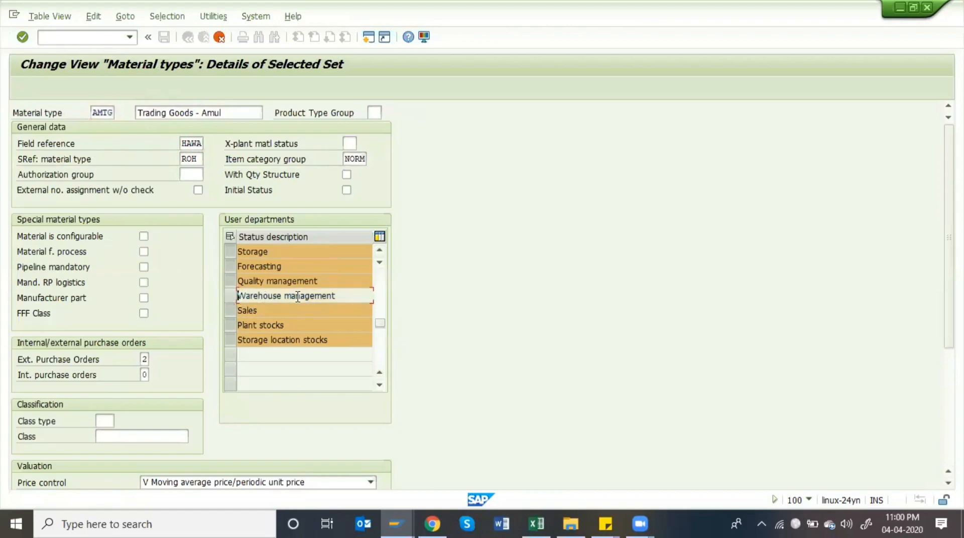
{"action": "scroll", "coordinate": [315, 297], "scroll_direction": "up", "scroll_amount": 2}
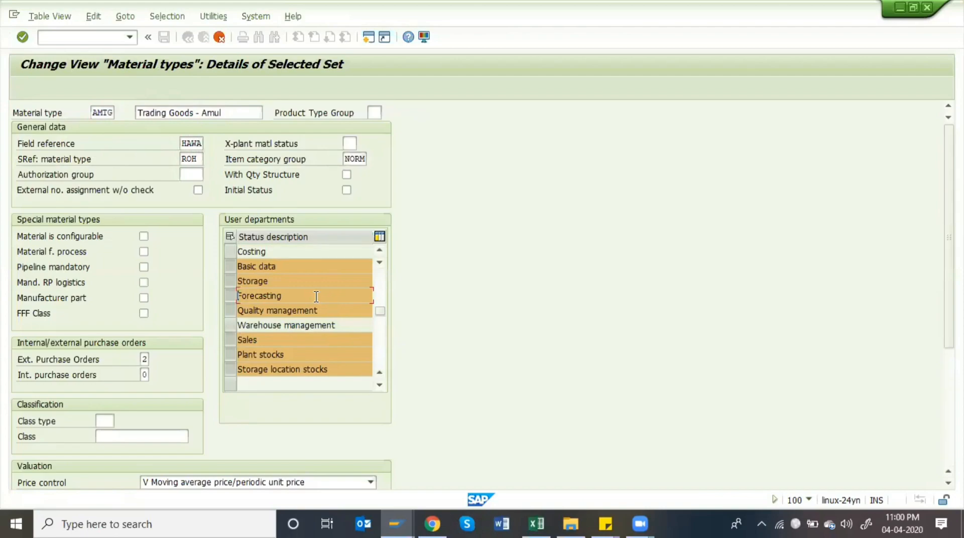
{"action": "left_click", "coordinate": [231, 340]}
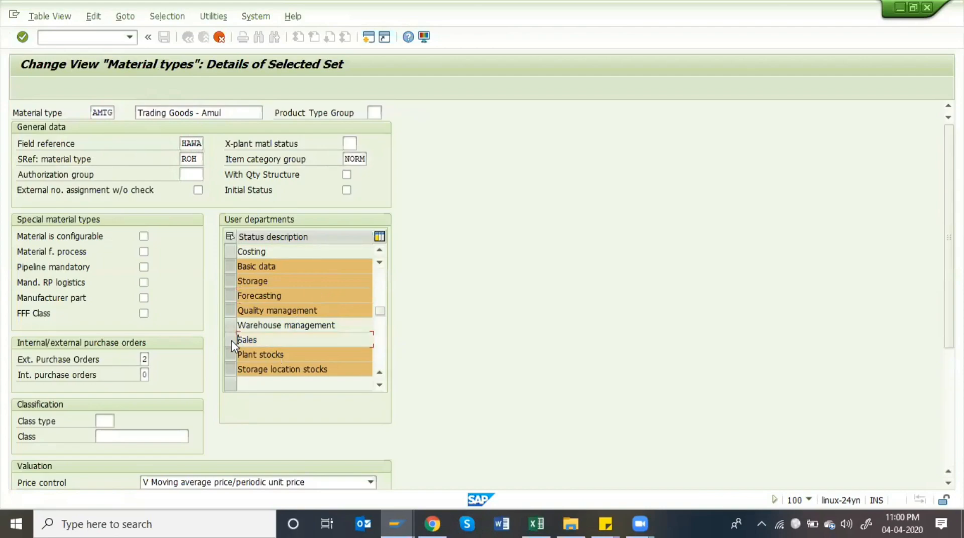
{"action": "left_click", "coordinate": [237, 339]}
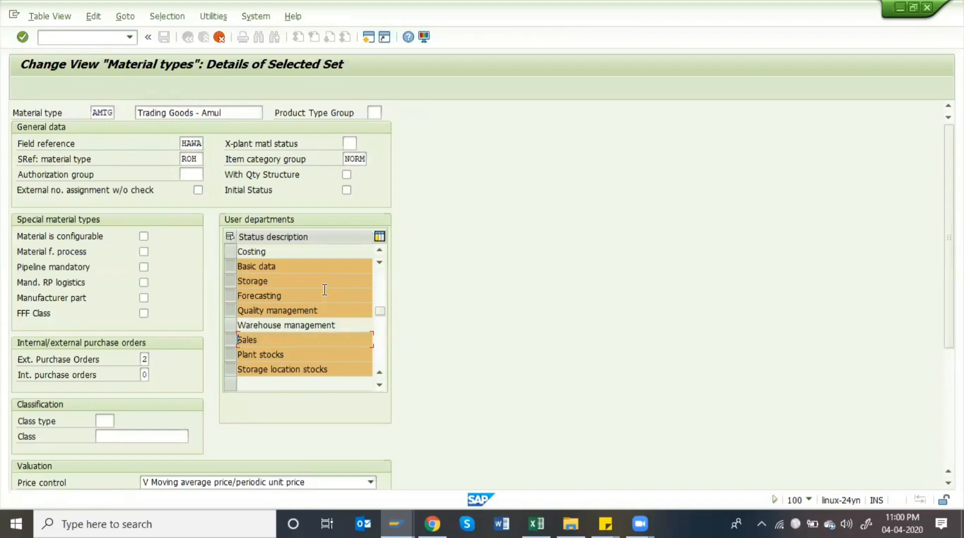
Set AMTG's price control to S Standard price and make price control mandatory
{"action": "scroll", "coordinate": [173, 399], "scroll_direction": "down", "scroll_amount": 3}
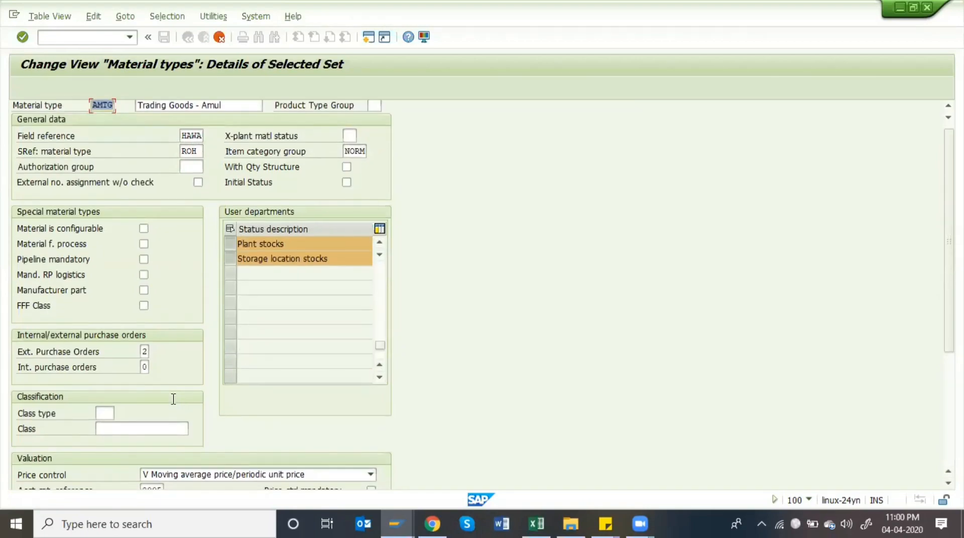
{"action": "scroll", "coordinate": [173, 399], "scroll_direction": "down", "scroll_amount": 5}
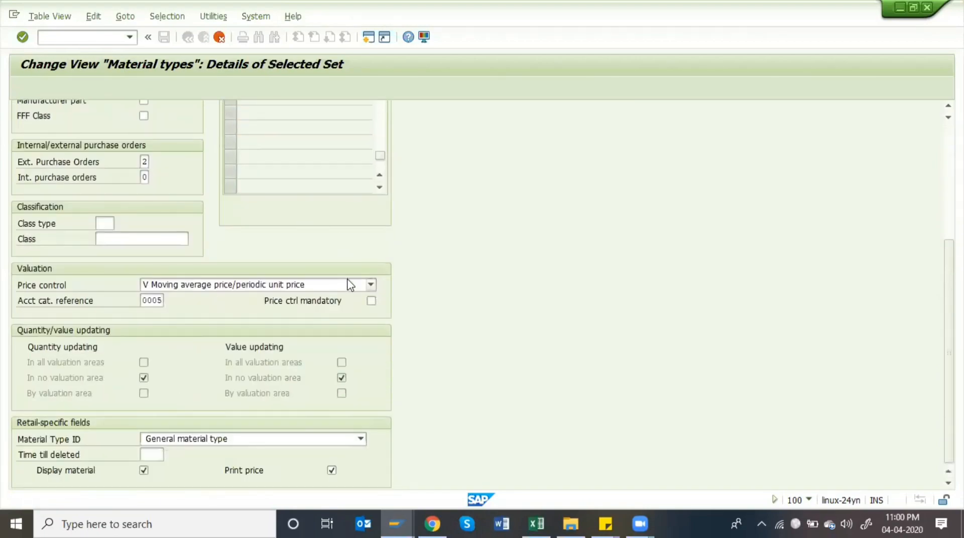
{"action": "left_click", "coordinate": [312, 285]}
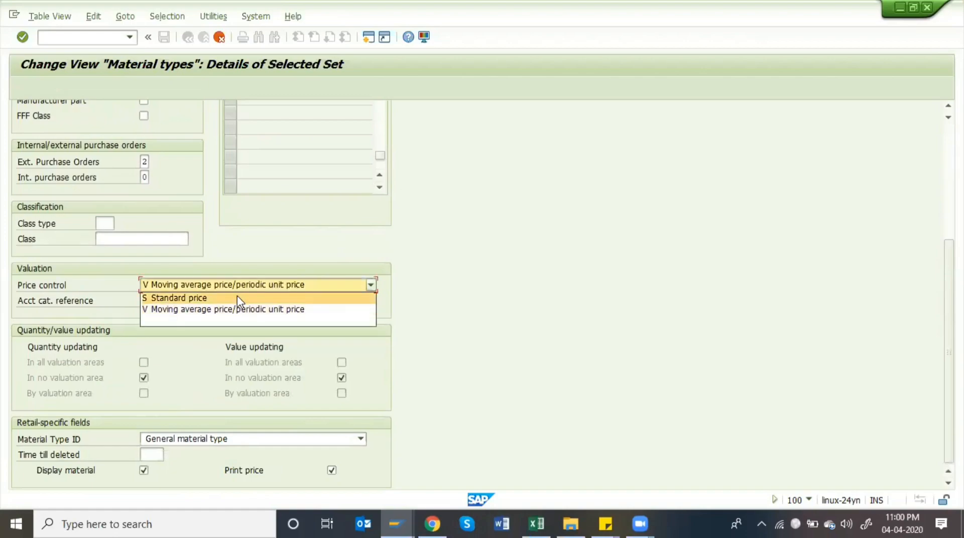
{"action": "left_click", "coordinate": [268, 299]}
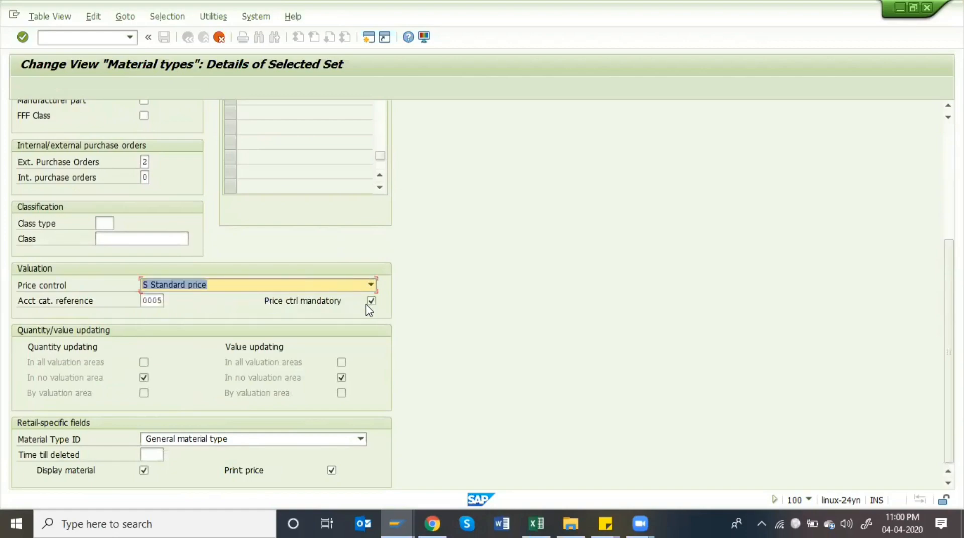
Choose account category reference 0005 (Reference for trading goods) for AMTG and complete the copy with its dependent entries
{"action": "left_click", "coordinate": [162, 301]}
{"action": "left_click", "coordinate": [170, 301]}
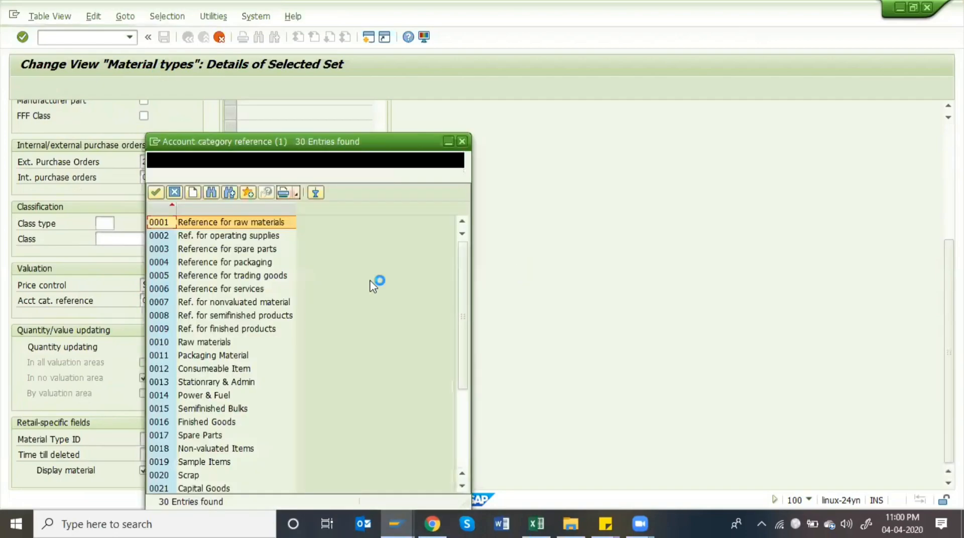
{"action": "left_click", "coordinate": [276, 279]}
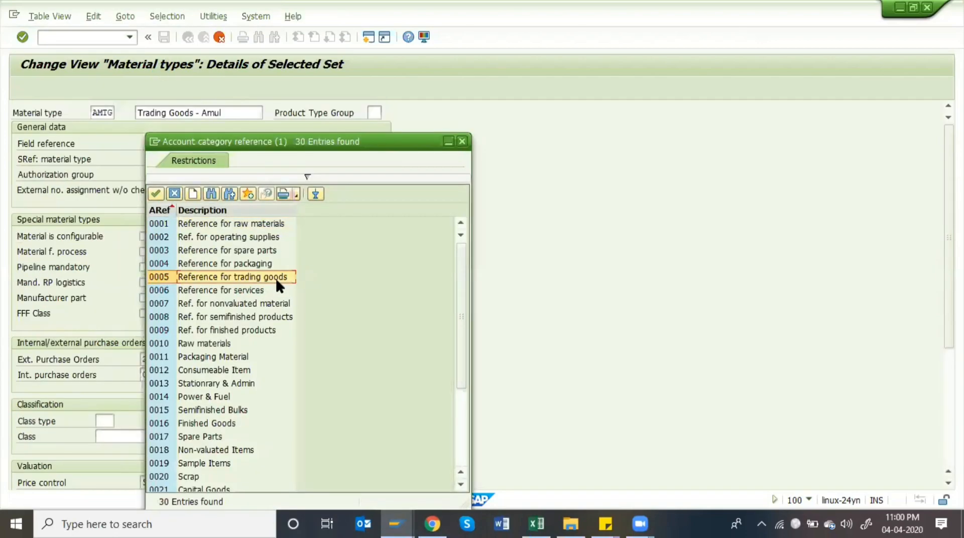
{"action": "double_click", "coordinate": [275, 276]}
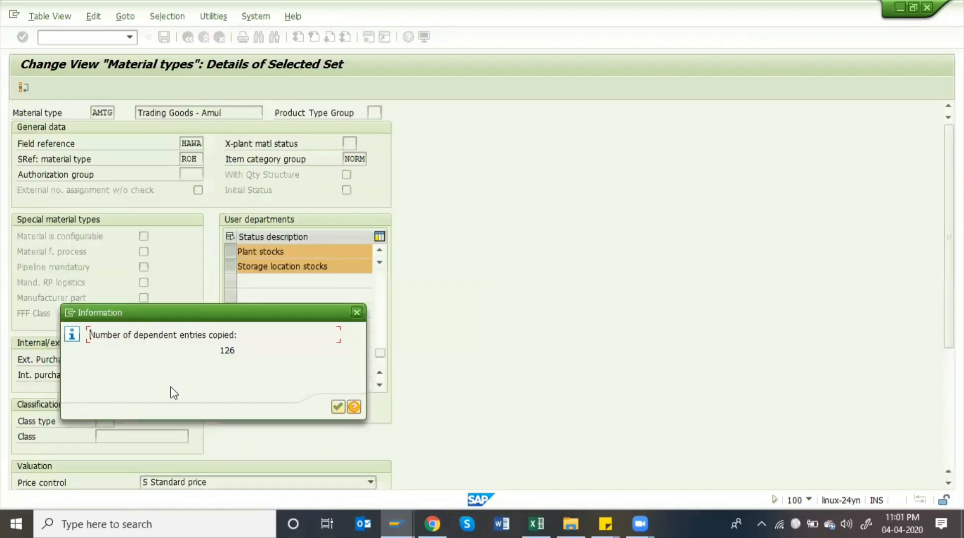
{"action": "key", "text": "Return"}
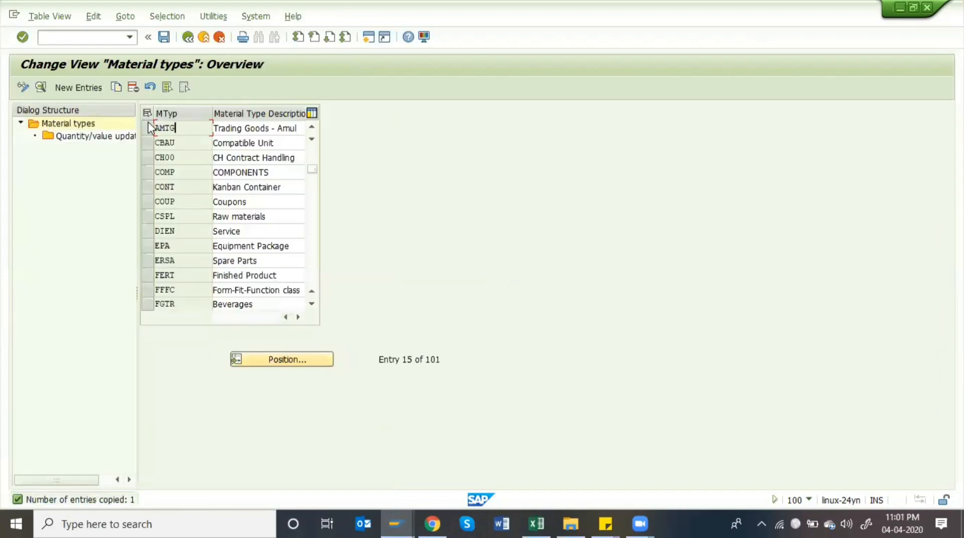
Open AMTG's quantity/value updating and position the list at valuation area AMDE, material type AMTG
{"action": "left_click", "coordinate": [147, 128]}
{"action": "double_click", "coordinate": [91, 138]}
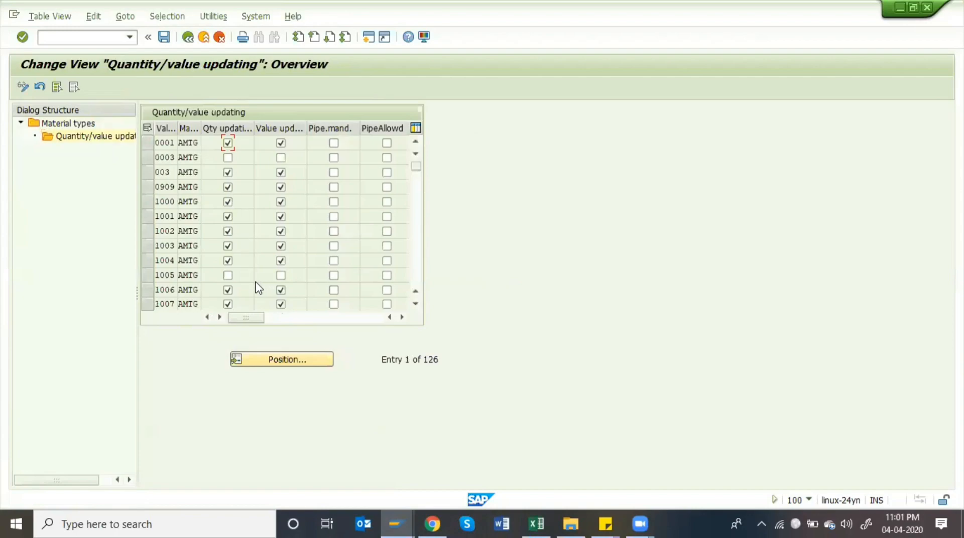
{"action": "scroll", "coordinate": [261, 285], "scroll_direction": "down", "scroll_amount": 2}
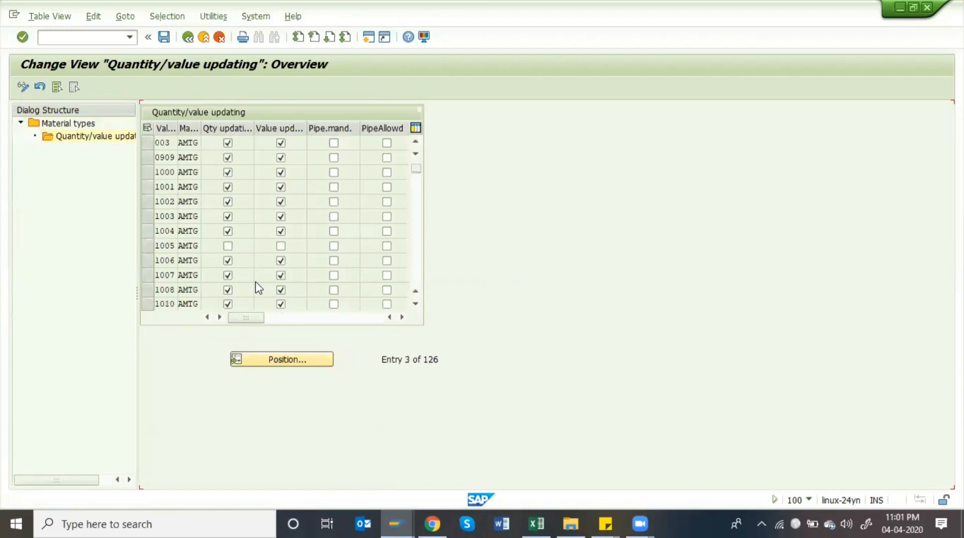
{"action": "left_click", "coordinate": [282, 360]}
{"action": "type", "text": "amde"}
{"action": "key", "text": "Tab"}
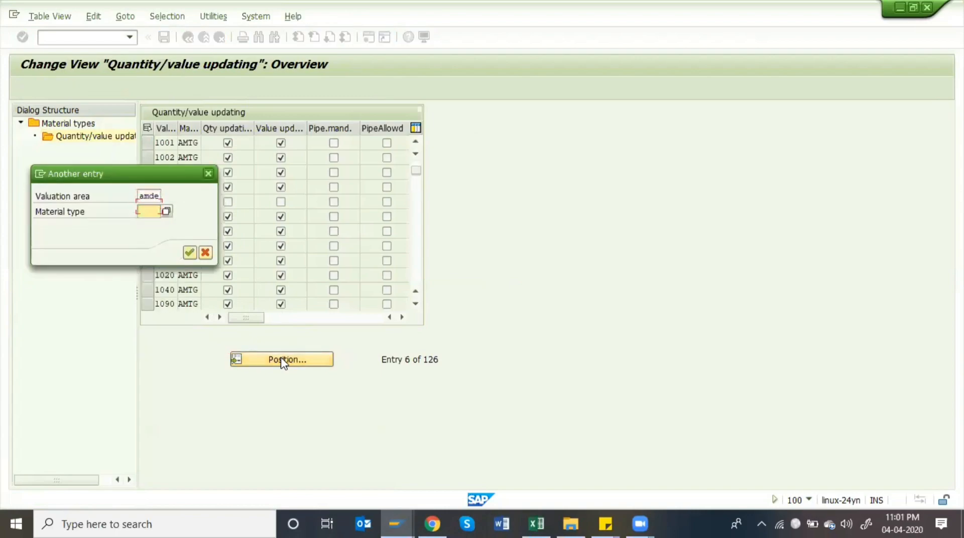
{"action": "type", "text": "amtg"}
{"action": "key", "text": "Return"}
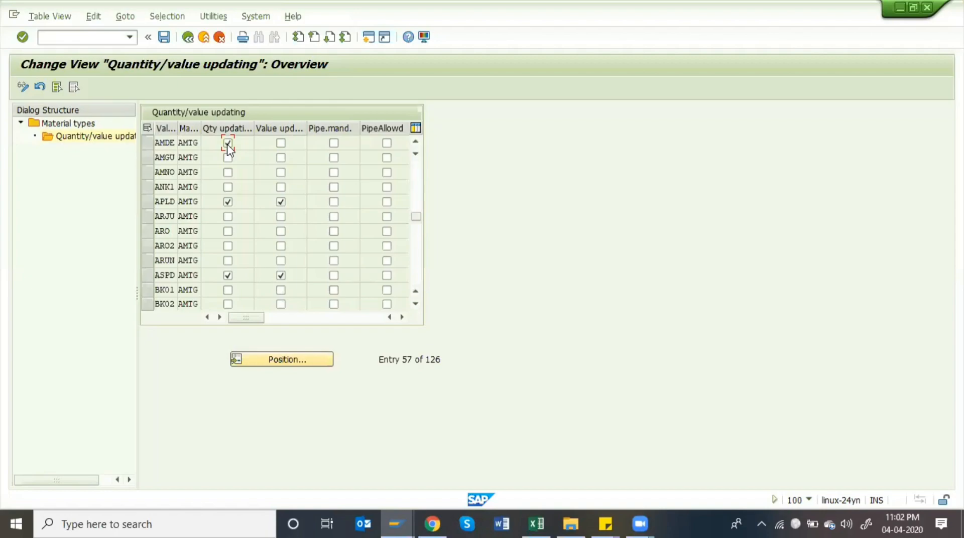
Enable AMTG's quantity and value updating in valuation areas AMDE, AMGU and AMNO, and return to the material types overview
{"action": "key", "text": "Down"}
{"action": "key", "text": "space"}
{"action": "key", "text": "Down"}
{"action": "key", "text": "space"}
{"action": "key", "text": "Right"}
{"action": "key", "text": "space"}
{"action": "key", "text": "Up"}
{"action": "key", "text": "space"}
{"action": "key", "text": "Up"}
{"action": "key", "text": "space"}
{"action": "left_click", "coordinate": [187, 38]}
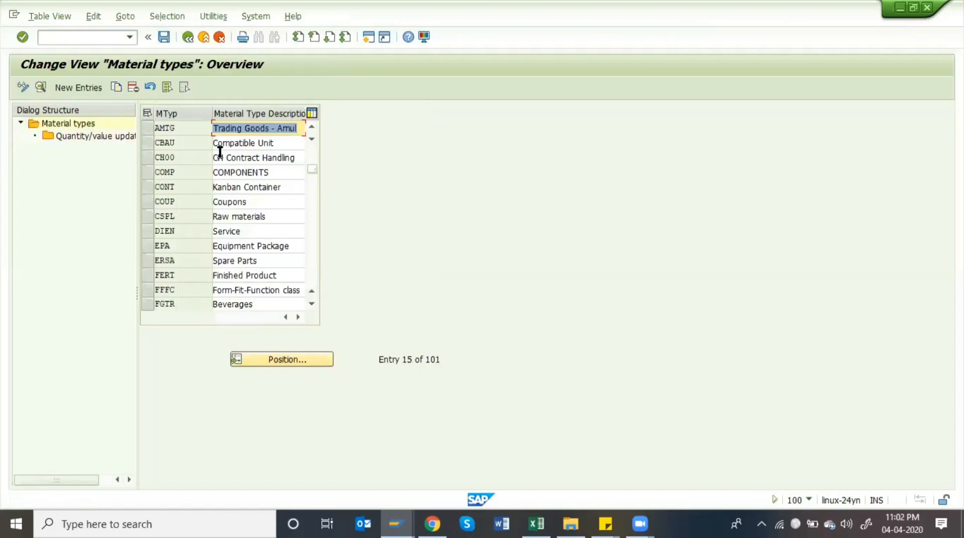
Switch to Excel, copy the material type FERT from the Consumable Material row, and return to SAP's material types overview
{"action": "scroll", "coordinate": [219, 151], "scroll_direction": "up", "scroll_amount": 1}
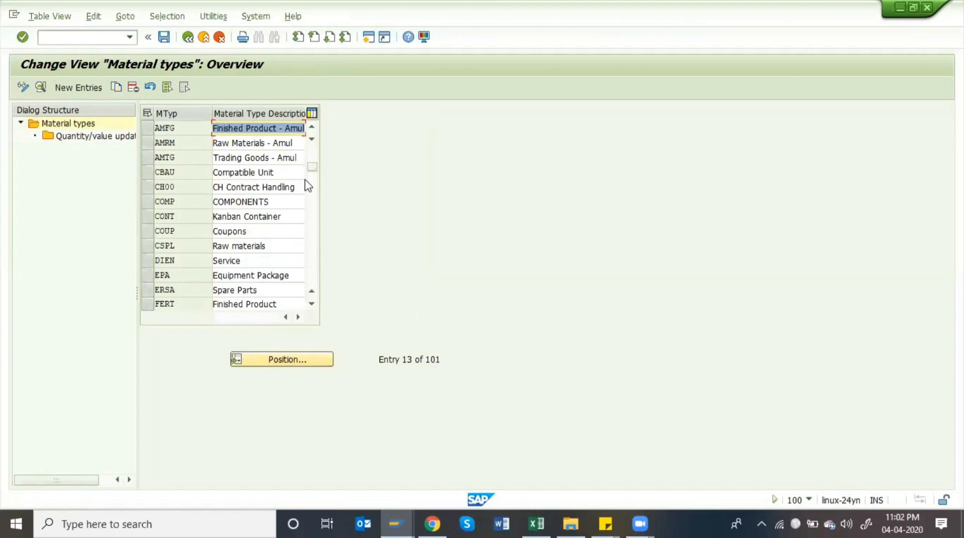
{"action": "key", "text": "alt+Tab"}
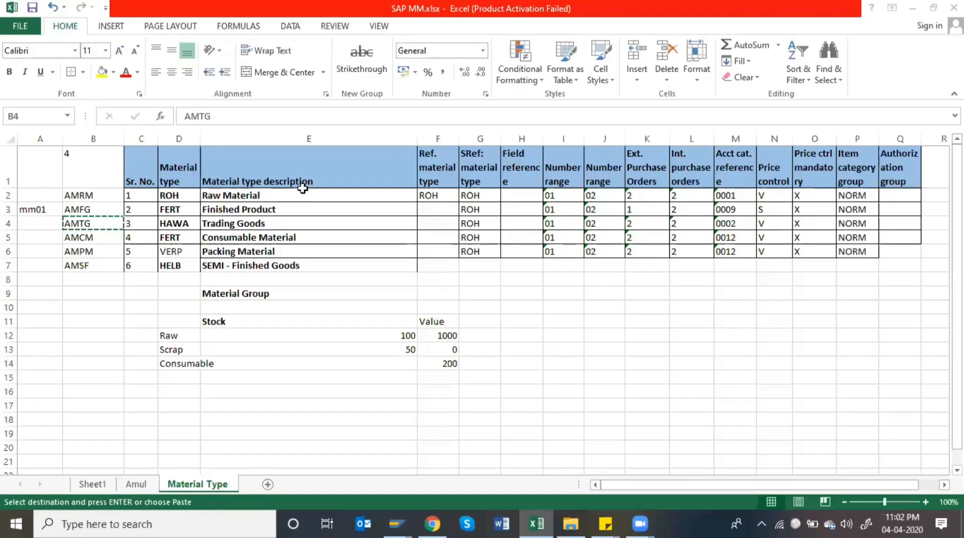
{"action": "key", "text": "Down"}
{"action": "key", "text": "Right"}
{"action": "key", "text": "Right"}
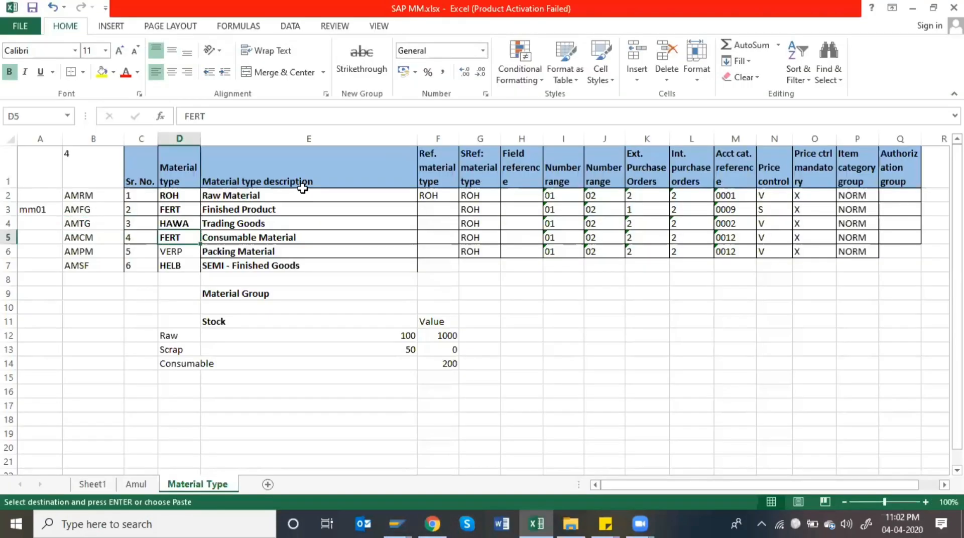
{"action": "key", "text": "ctrl+c"}
{"action": "key", "text": "alt+Tab"}
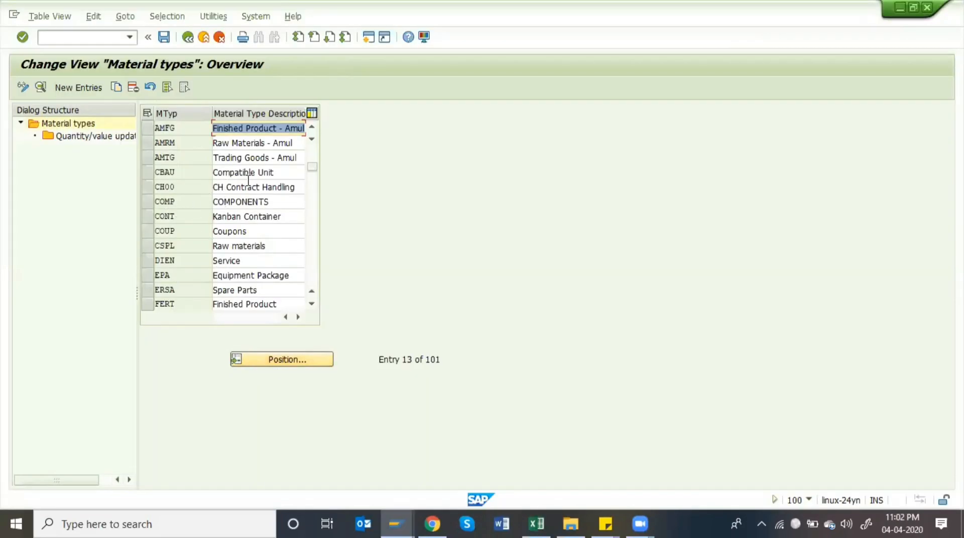
Look through the material types from the Amul entries down to the Z types for a consumables type to copy
{"action": "scroll", "coordinate": [246, 188], "scroll_direction": "up", "scroll_amount": 2}
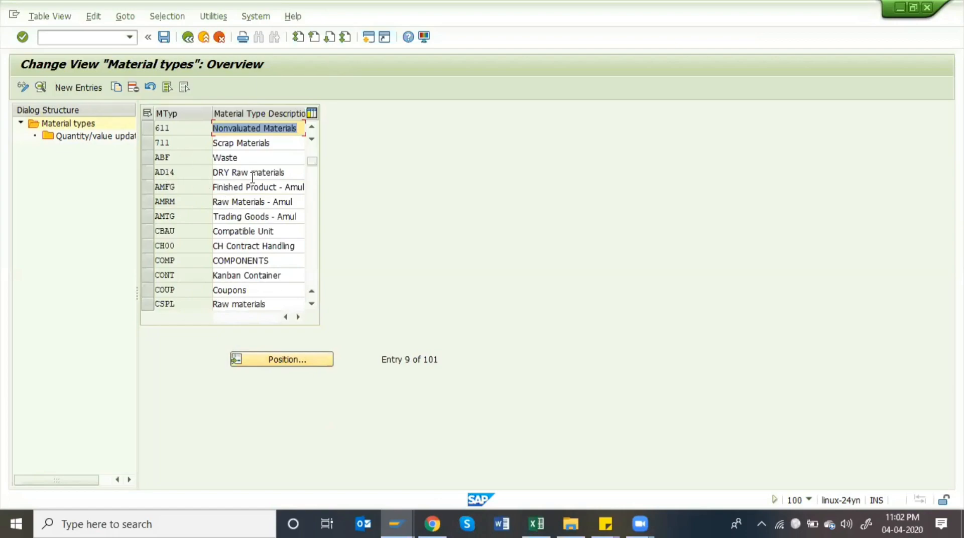
{"action": "left_click", "coordinate": [159, 201]}
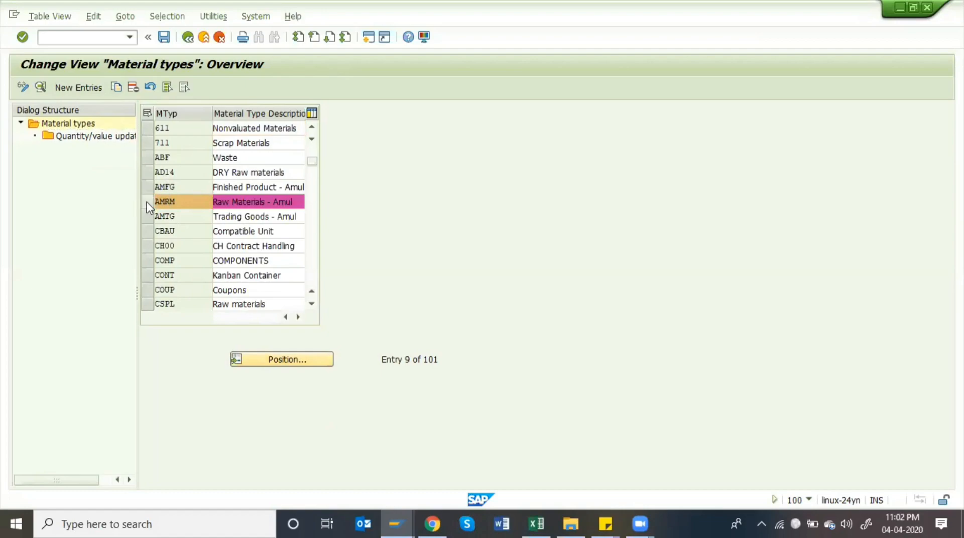
{"action": "left_click", "coordinate": [271, 162]}
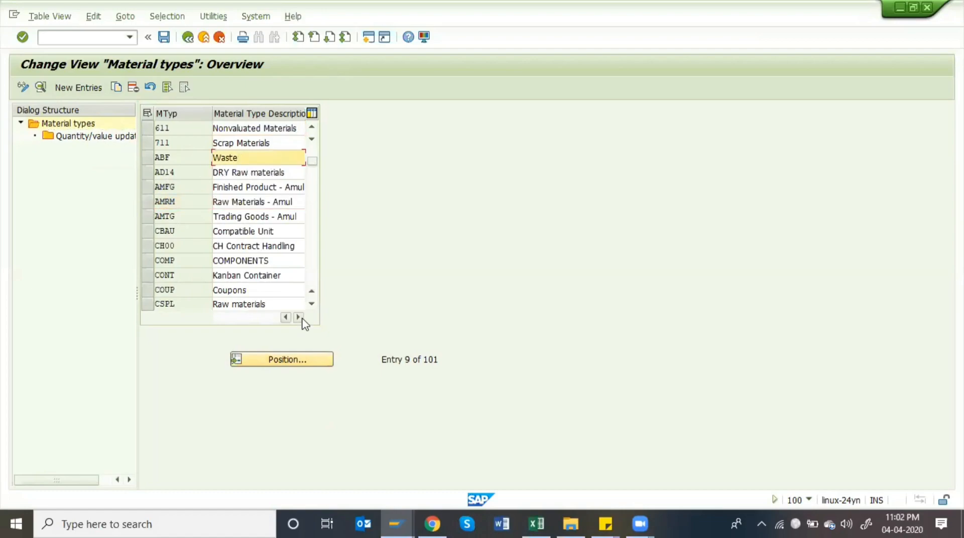
{"action": "key", "text": "Down"}
{"action": "key", "text": "Down"}
{"action": "key", "text": "Down"}
{"action": "key", "text": "Down"}
{"action": "key", "text": "Down"}
{"action": "key", "text": "Down"}
{"action": "key", "text": "Down"}
{"action": "key", "text": "Down"}
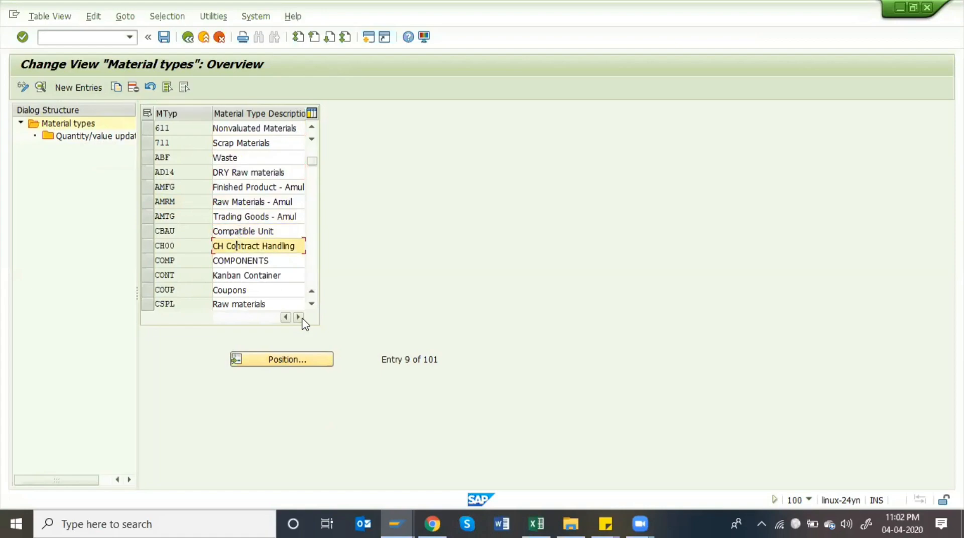
{"action": "key", "text": "Down"}
{"action": "key", "text": "Down"}
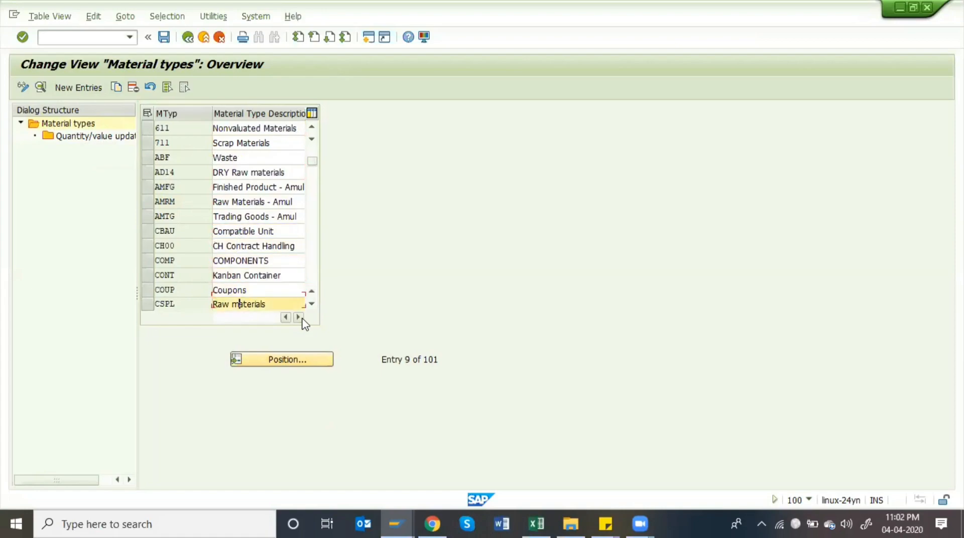
{"action": "key", "text": "Down"}
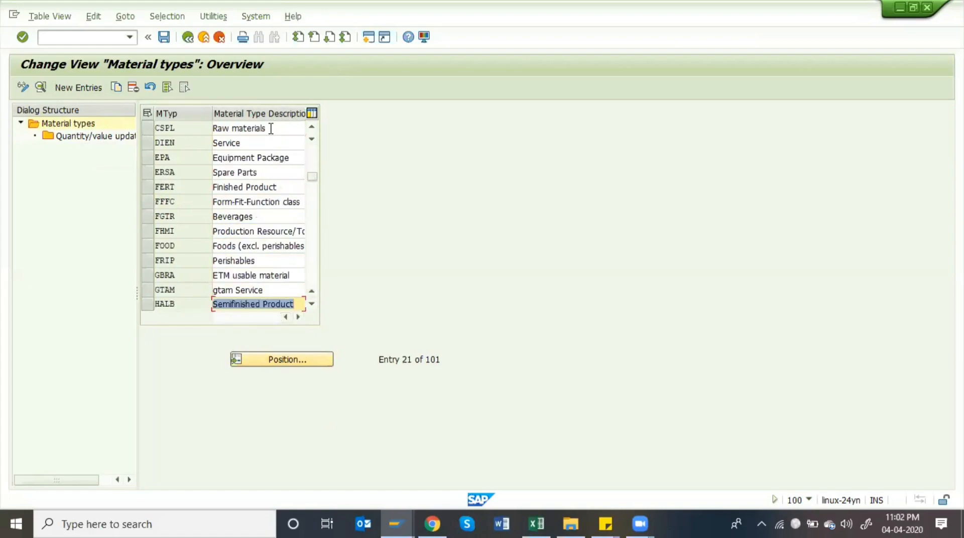
{"action": "left_click", "coordinate": [274, 157]}
{"action": "key", "text": "Down"}
{"action": "key", "text": "Down"}
{"action": "key", "text": "Down"}
{"action": "key", "text": "Down"}
{"action": "key", "text": "Down"}
{"action": "key", "text": "Down"}
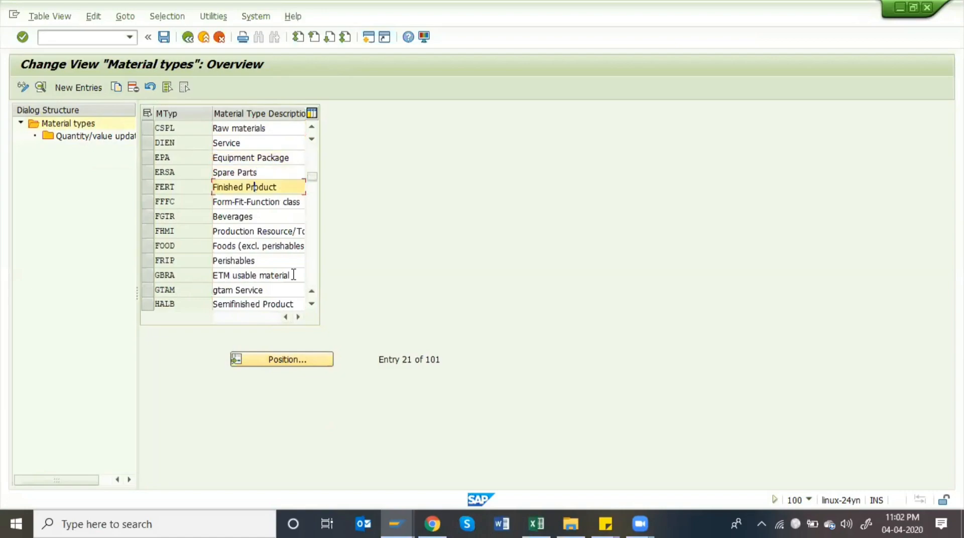
{"action": "key", "text": "Down"}
{"action": "key", "text": "Down"}
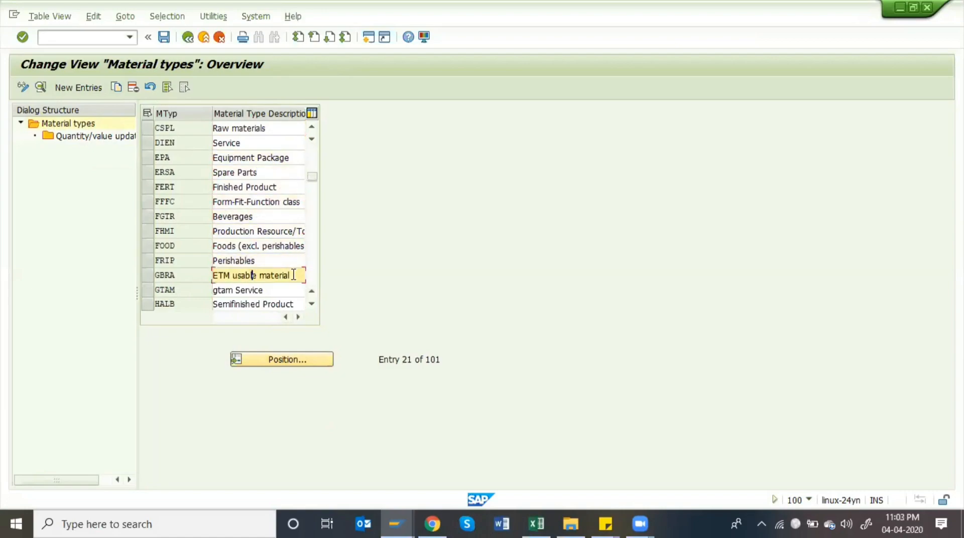
{"action": "key", "text": "Up"}
{"action": "key", "text": "Up"}
{"action": "key", "text": "Up"}
{"action": "key", "text": "Down"}
{"action": "key", "text": "Down"}
{"action": "key", "text": "Down"}
{"action": "key", "text": "Down"}
{"action": "key", "text": "Down"}
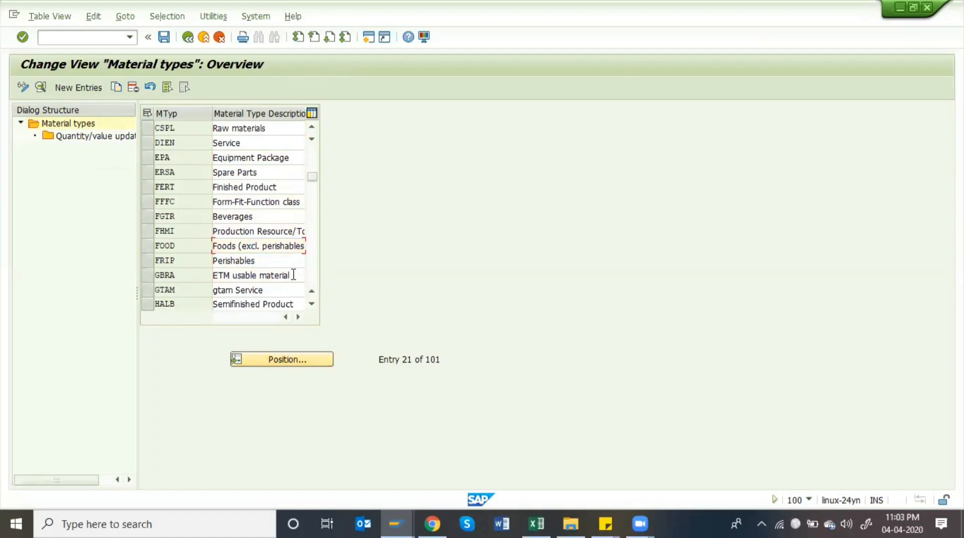
{"action": "key", "text": "Down"}
{"action": "key", "text": "Up"}
{"action": "key", "text": "Up"}
{"action": "key", "text": "Up"}
{"action": "key", "text": "Up"}
{"action": "key", "text": "Up"}
{"action": "key", "text": "Up"}
{"action": "key", "text": "Up"}
{"action": "key", "text": "Up"}
{"action": "key", "text": "Up"}
{"action": "key", "text": "Up"}
{"action": "key", "text": "Up"}
{"action": "key", "text": "Up"}
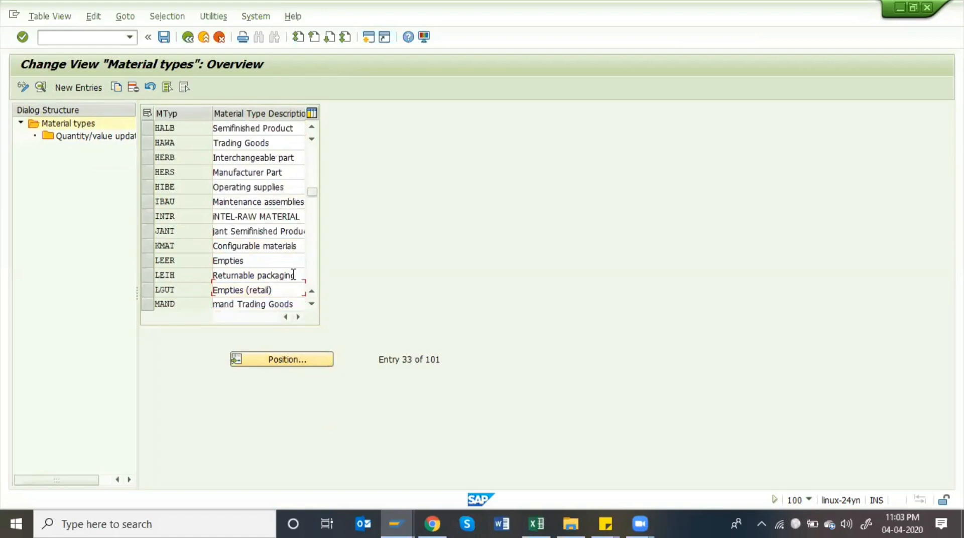
{"action": "key", "text": "Down"}
{"action": "key", "text": "Down"}
{"action": "key", "text": "Down"}
{"action": "key", "text": "Down"}
{"action": "key", "text": "Down"}
{"action": "key", "text": "Down"}
{"action": "key", "text": "Down"}
{"action": "key", "text": "Down"}
{"action": "key", "text": "Down"}
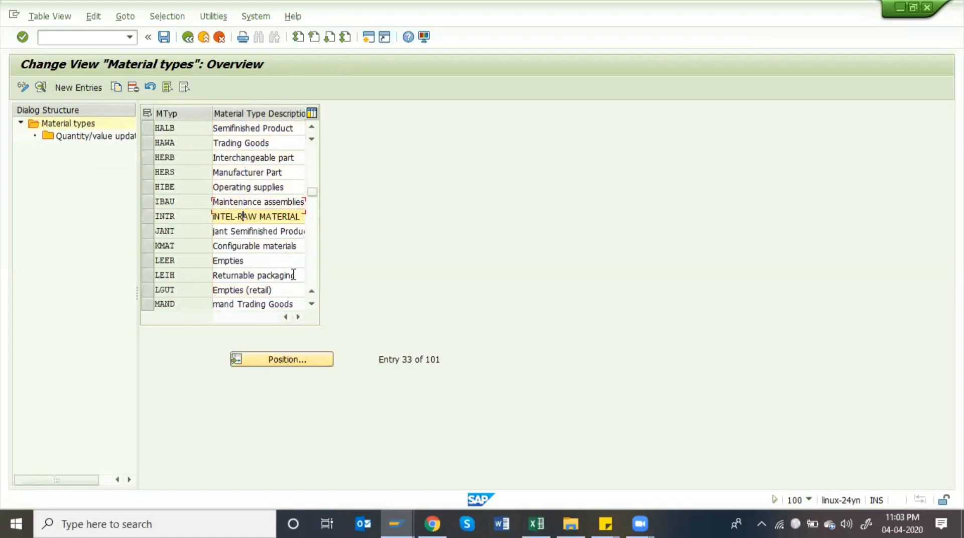
{"action": "key", "text": "Down"}
{"action": "key", "text": "Down"}
{"action": "key", "text": "Down"}
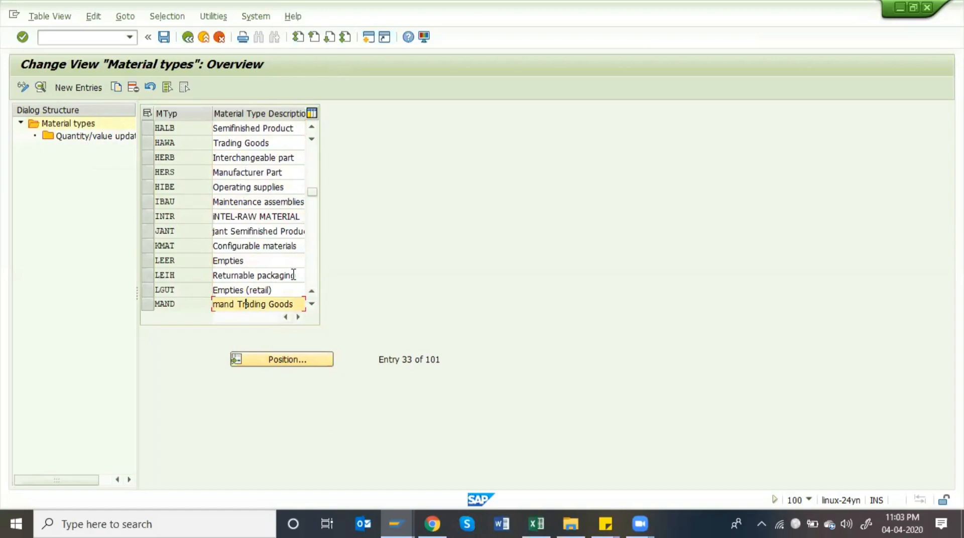
{"action": "key", "text": "Down"}
{"action": "key", "text": "Up"}
{"action": "key", "text": "Up"}
{"action": "key", "text": "Up"}
{"action": "key", "text": "Up"}
{"action": "key", "text": "Up"}
{"action": "key", "text": "Up"}
{"action": "key", "text": "Up"}
{"action": "key", "text": "Up"}
{"action": "key", "text": "Up"}
{"action": "key", "text": "Up"}
{"action": "key", "text": "Up"}
{"action": "key", "text": "Up"}
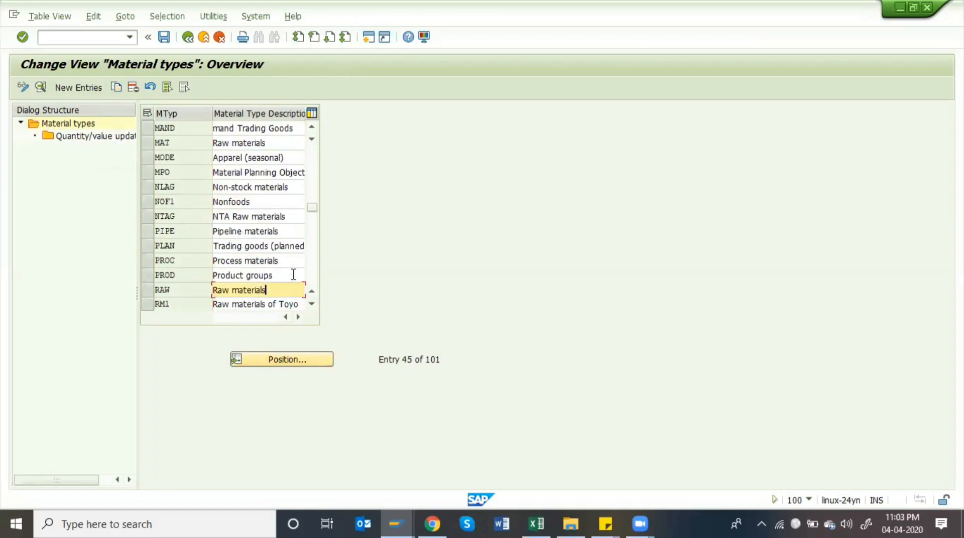
{"action": "key", "text": "Down"}
{"action": "key", "text": "Down"}
{"action": "key", "text": "Down"}
{"action": "key", "text": "Down"}
{"action": "key", "text": "Down"}
{"action": "key", "text": "Down"}
{"action": "key", "text": "Down"}
{"action": "key", "text": "Down"}
{"action": "key", "text": "Down"}
{"action": "key", "text": "Down"}
{"action": "key", "text": "Down"}
{"action": "key", "text": "Down"}
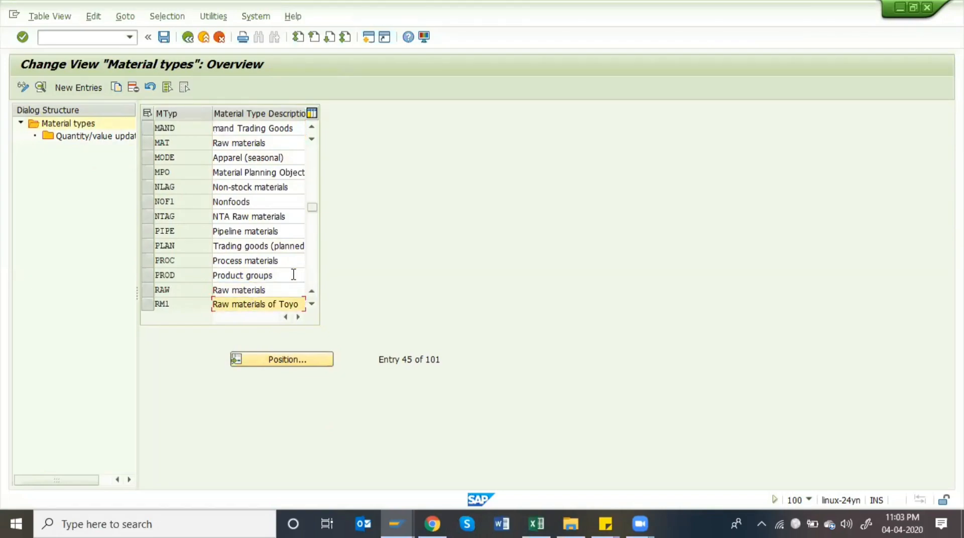
{"action": "key", "text": "Down"}
{"action": "key", "text": "Down"}
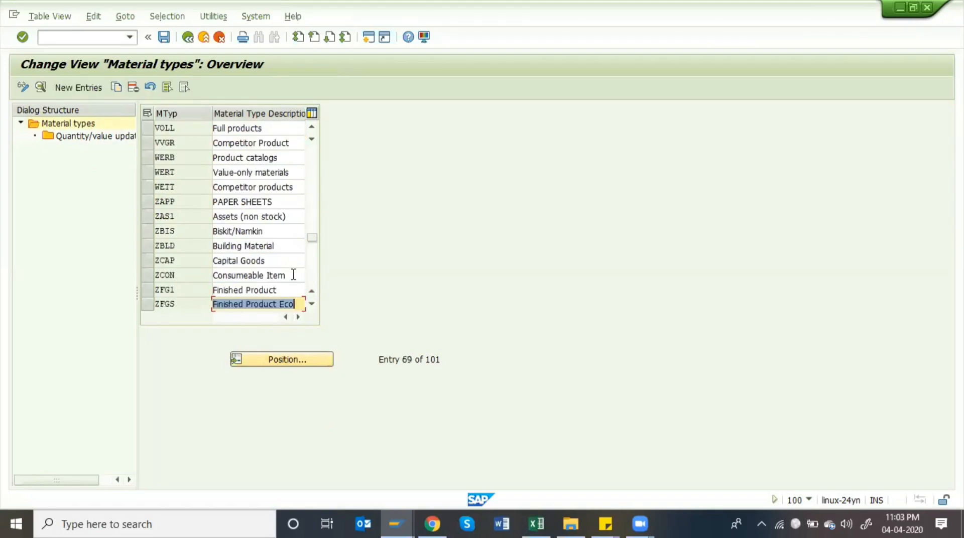
Recheck the material types backwards from the Z types to the entries starting at MAND for a suitable consumables reference
{"action": "key", "text": "Page_Up"}
{"action": "key", "text": "Down"}
{"action": "key", "text": "Up"}
{"action": "key", "text": "Up"}
{"action": "key", "text": "Up"}
{"action": "key", "text": "Up"}
{"action": "key", "text": "Up"}
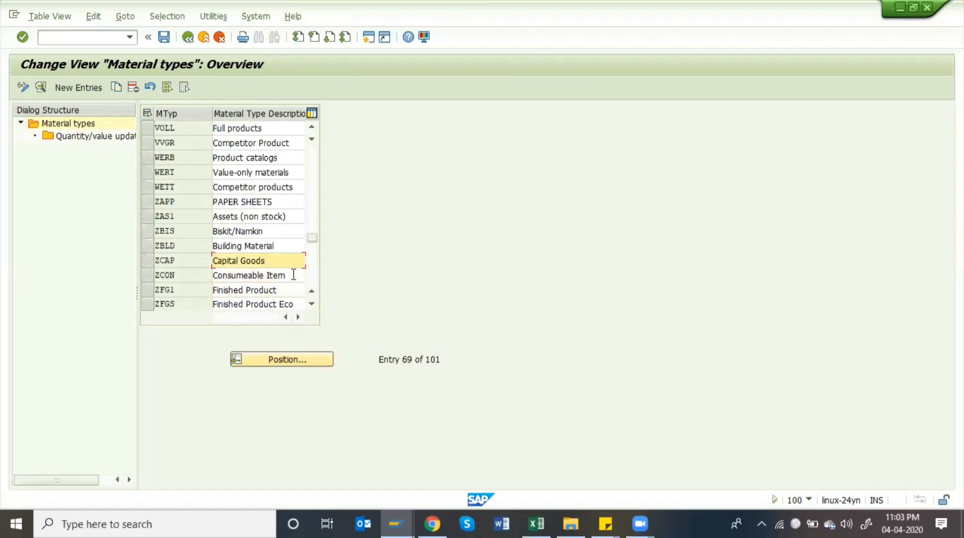
{"action": "key", "text": "Page_Up"}
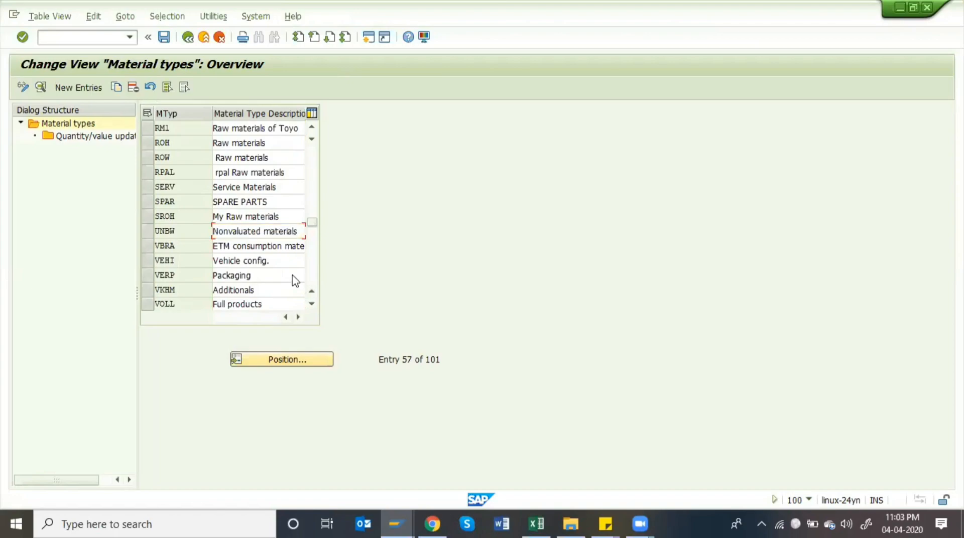
{"action": "key", "text": "Page_Up"}
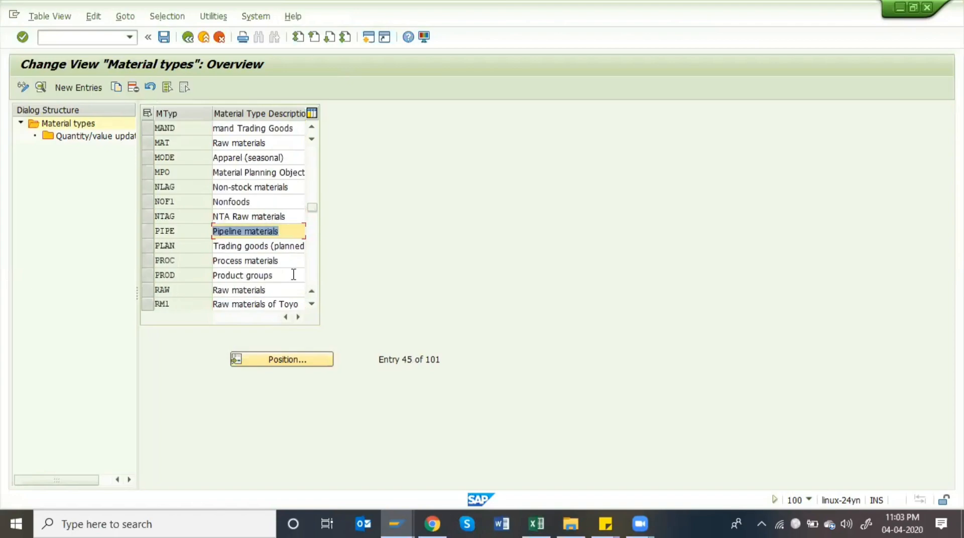
Start a copy of the material type NLAG (Non-stock materials) in the overview table
{"action": "left_click", "coordinate": [189, 187]}
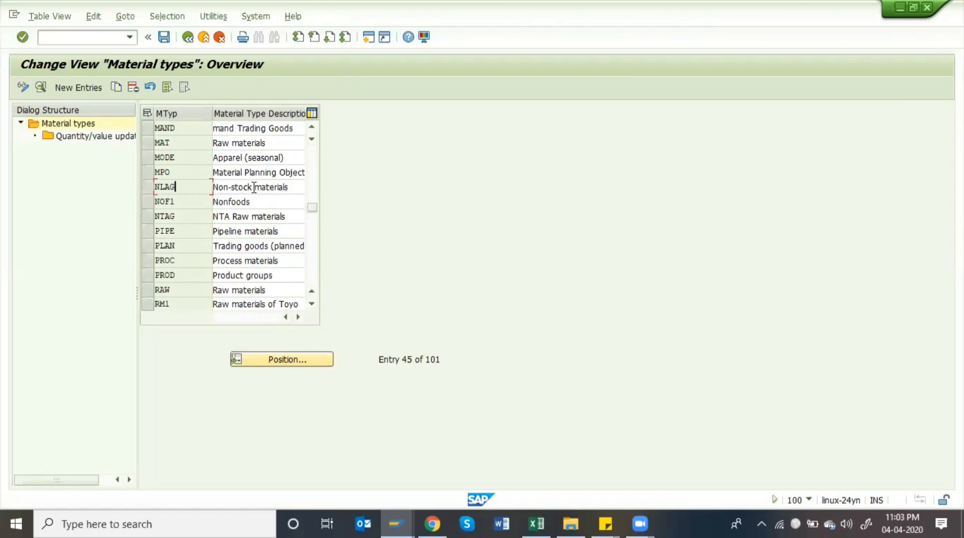
{"action": "left_click", "coordinate": [293, 186]}
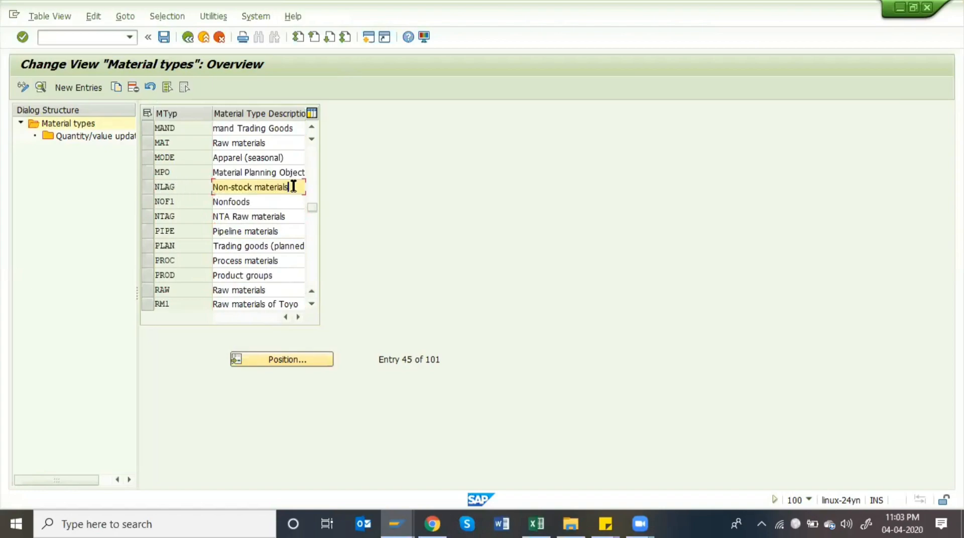
{"action": "left_click", "coordinate": [147, 187]}
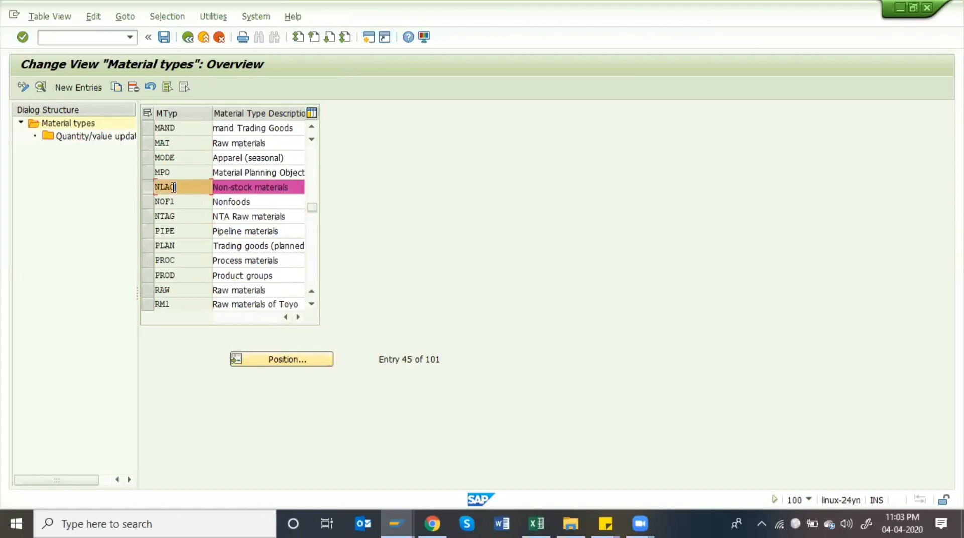
{"action": "left_click", "coordinate": [115, 87]}
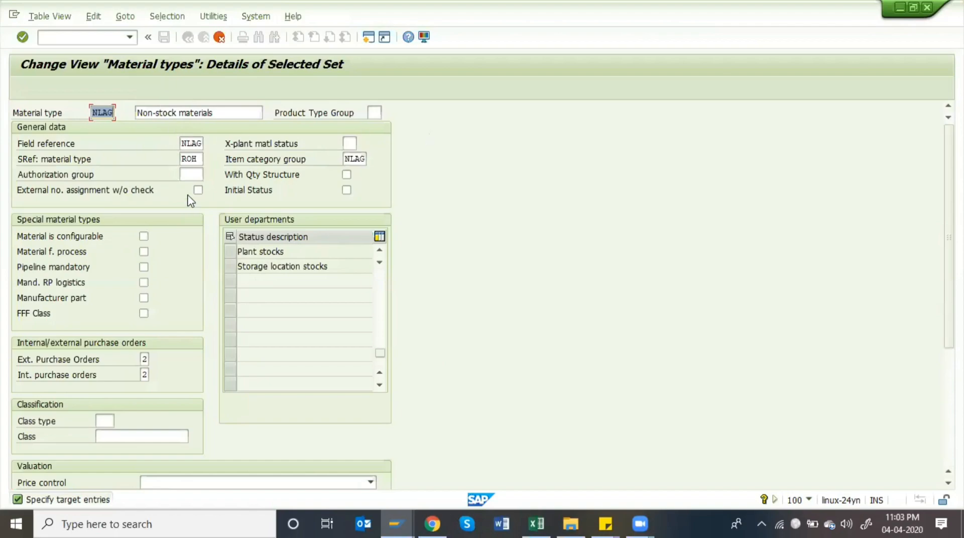
Replace the copied material type's description with "Consumable Goods -Amul"
{"action": "left_click", "coordinate": [226, 113]}
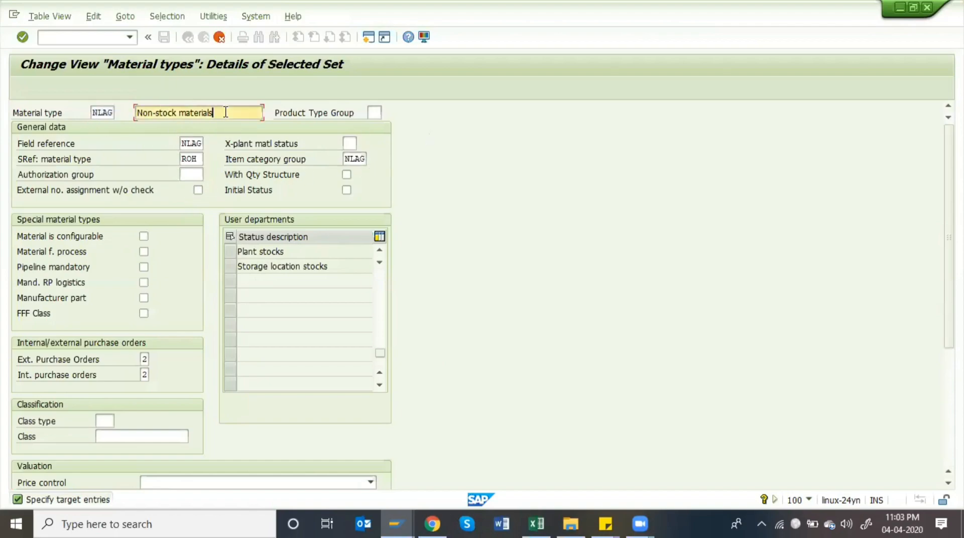
{"action": "key", "text": "BackSpace"}
{"action": "key", "text": "BackSpace"}
{"action": "key", "text": "BackSpace"}
{"action": "key", "text": "BackSpace"}
{"action": "key", "text": "BackSpace"}
{"action": "key", "text": "BackSpace"}
{"action": "key", "text": "BackSpace"}
{"action": "key", "text": "BackSpace"}
{"action": "key", "text": "BackSpace"}
{"action": "key", "text": "BackSpace"}
{"action": "key", "text": "BackSpace"}
{"action": "key", "text": "BackSpace"}
{"action": "key", "text": "BackSpace"}
{"action": "key", "text": "BackSpace"}
{"action": "key", "text": "BackSpace"}
{"action": "key", "text": "BackSpace"}
{"action": "key", "text": "BackSpace"}
{"action": "key", "text": "BackSpace"}
{"action": "key", "text": "BackSpace"}
{"action": "type", "text": "Con"}
{"action": "type", "text": "sumab"}
{"action": "type", "text": "le "}
{"action": "type", "text": "Ma"}
{"action": "type", "text": "Goods -Amul"}
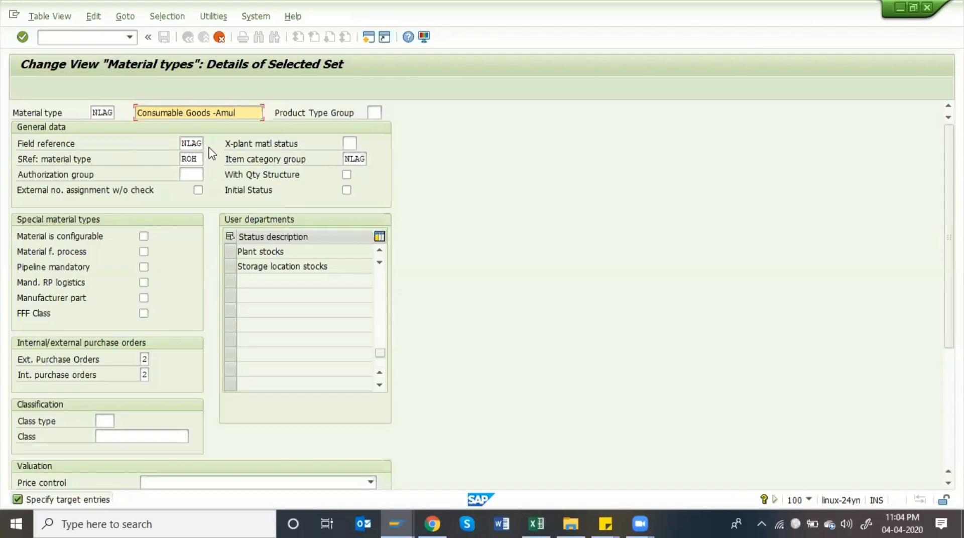
Set the item category group to NORM (Standard item) from the list of possible values and confirm the entry
{"action": "left_click", "coordinate": [193, 143]}
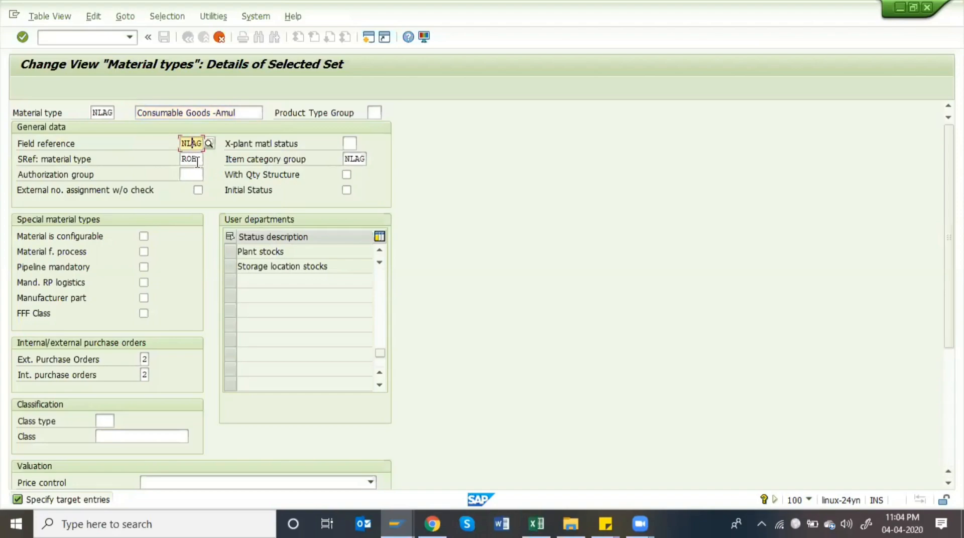
{"action": "left_click", "coordinate": [349, 159]}
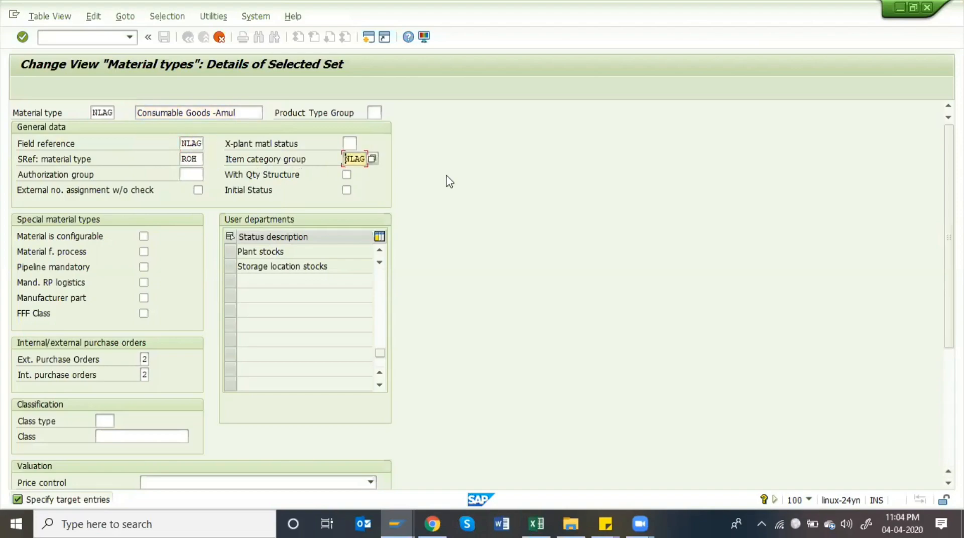
{"action": "key", "text": "Delete"}
{"action": "key", "text": "Delete"}
{"action": "key", "text": "Delete"}
{"action": "key", "text": "Delete"}
{"action": "key", "text": "F4"}
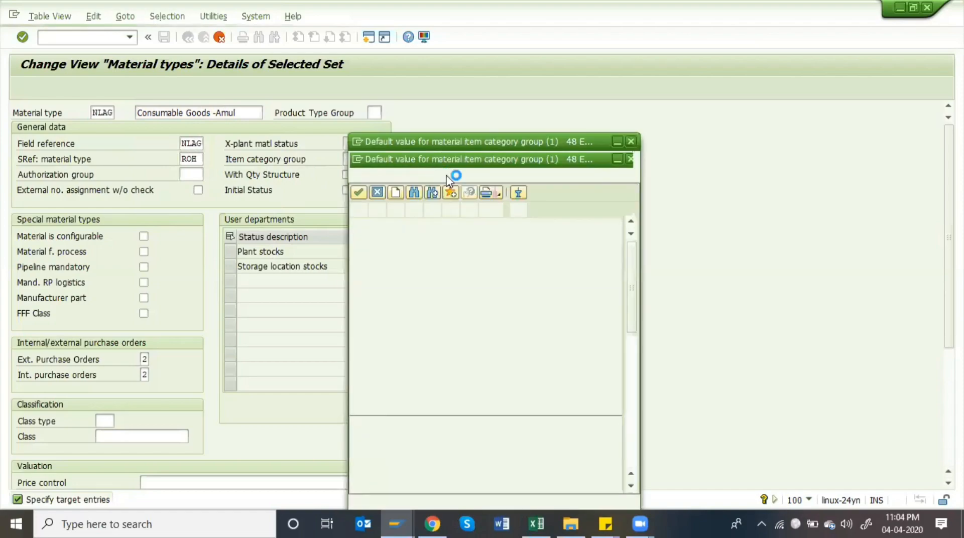
{"action": "scroll", "coordinate": [459, 404], "scroll_direction": "down", "scroll_amount": 2}
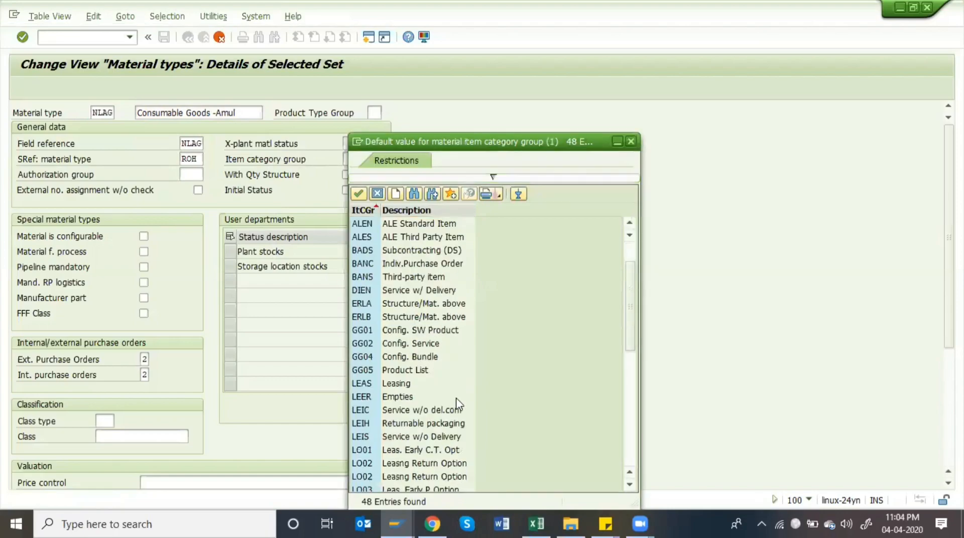
{"action": "scroll", "coordinate": [458, 403], "scroll_direction": "down", "scroll_amount": 5}
{"action": "scroll", "coordinate": [449, 263], "scroll_direction": "down", "scroll_amount": 3}
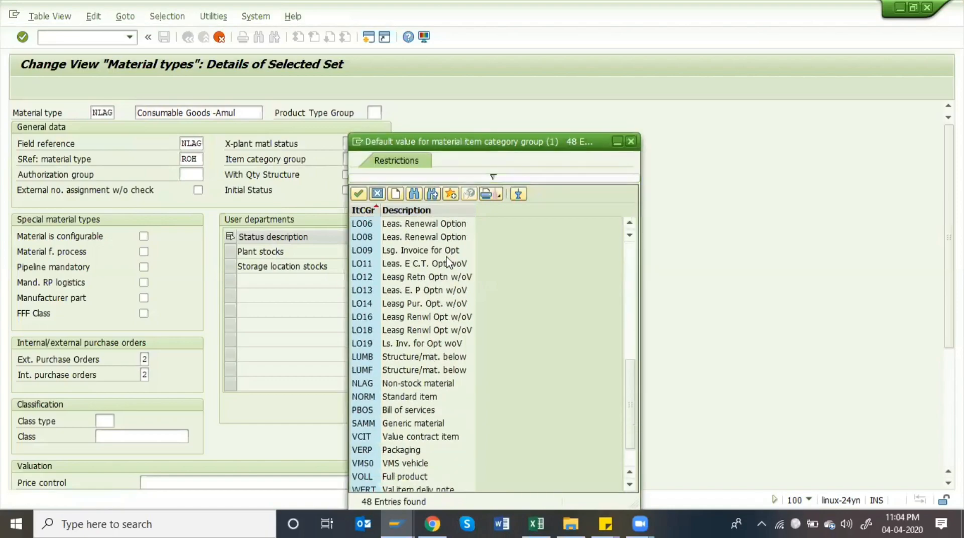
{"action": "scroll", "coordinate": [448, 262], "scroll_direction": "up", "scroll_amount": 9}
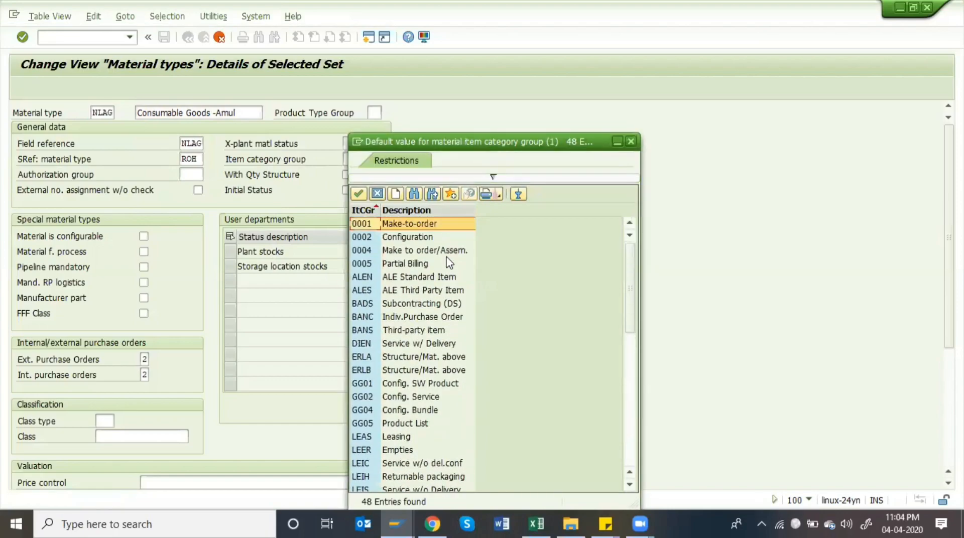
{"action": "scroll", "coordinate": [449, 262], "scroll_direction": "down", "scroll_amount": 3}
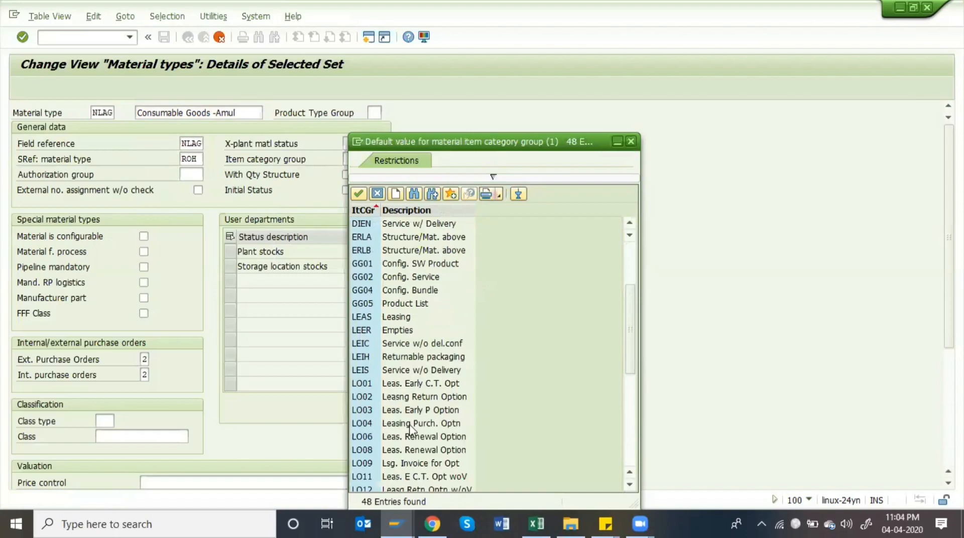
{"action": "scroll", "coordinate": [410, 429], "scroll_direction": "down", "scroll_amount": 5}
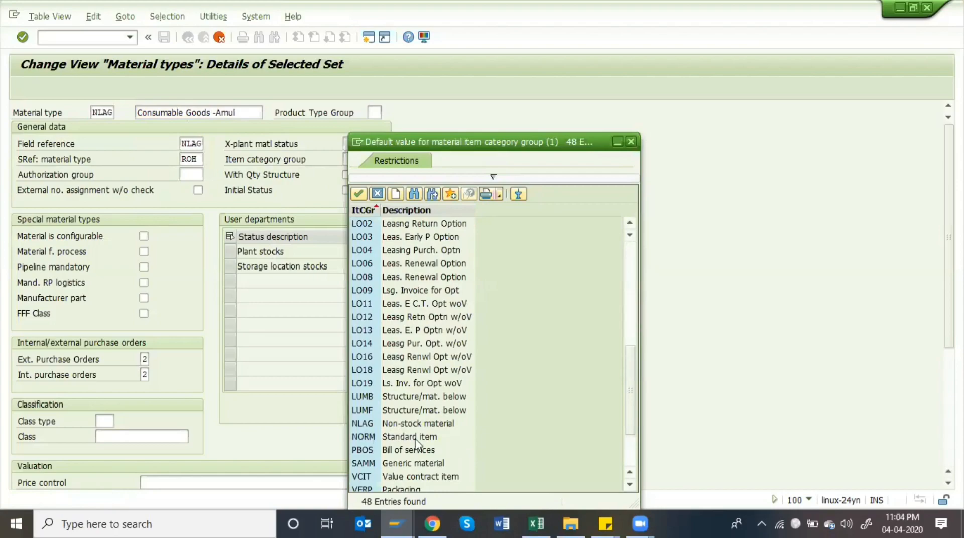
{"action": "left_click", "coordinate": [385, 438]}
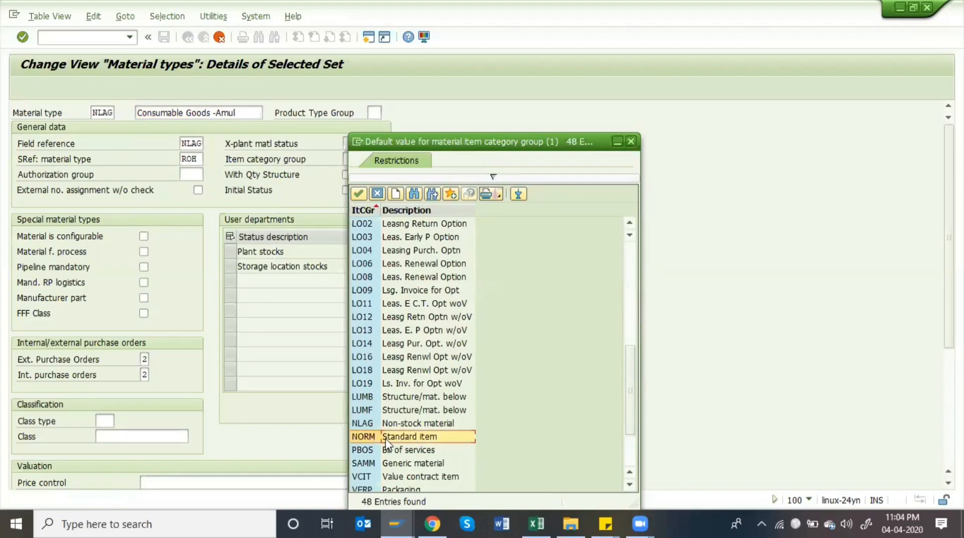
{"action": "double_click", "coordinate": [429, 438]}
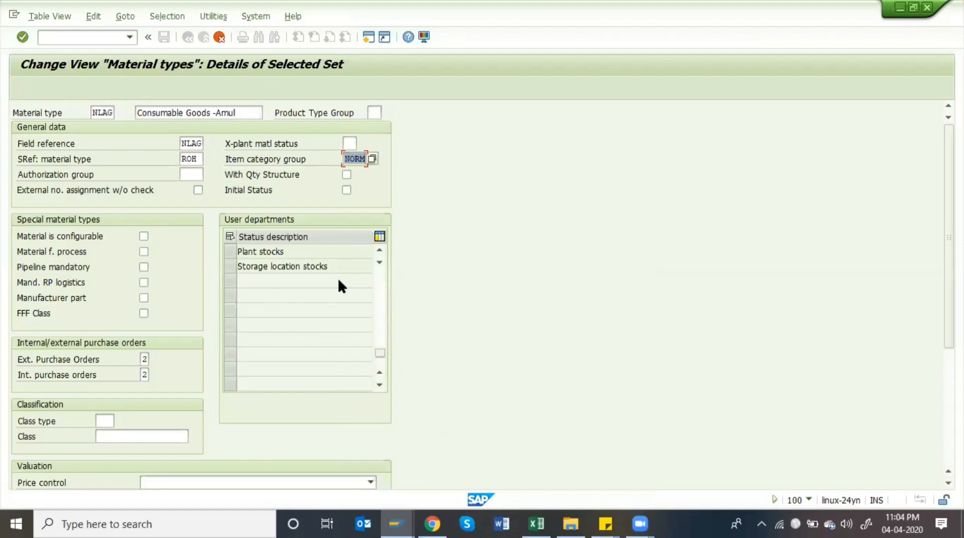
{"action": "key", "text": "Return"}
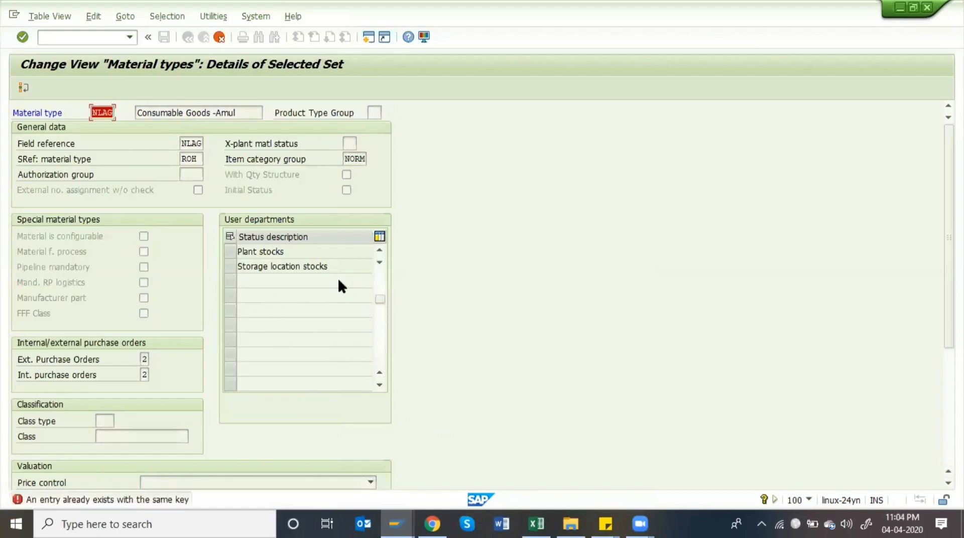
Copy the Consumable Material code AMCM from the SAP MM.xlsx workbook in Excel and enter it as the material type key in SAP
{"action": "key", "text": "alt+Tab"}
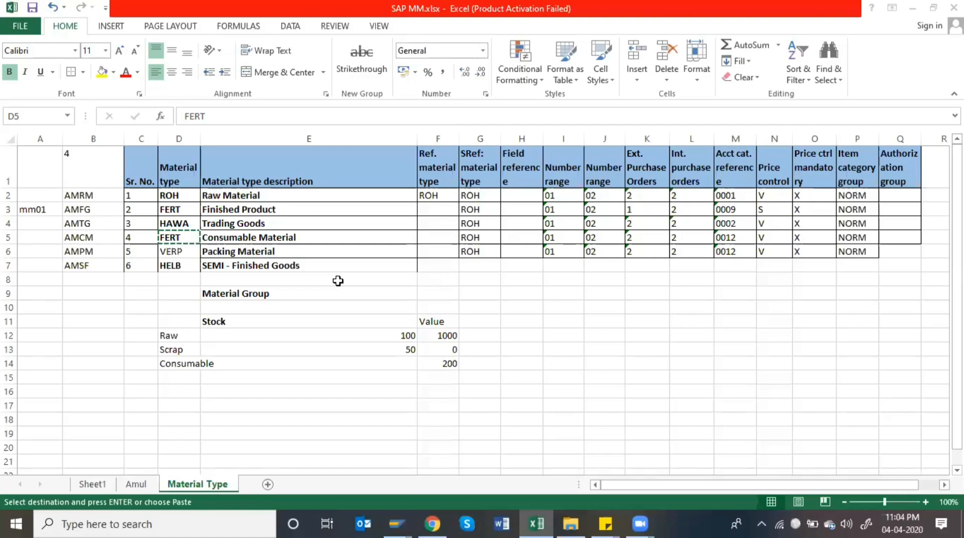
{"action": "key", "text": "Left"}
{"action": "key", "text": "Left"}
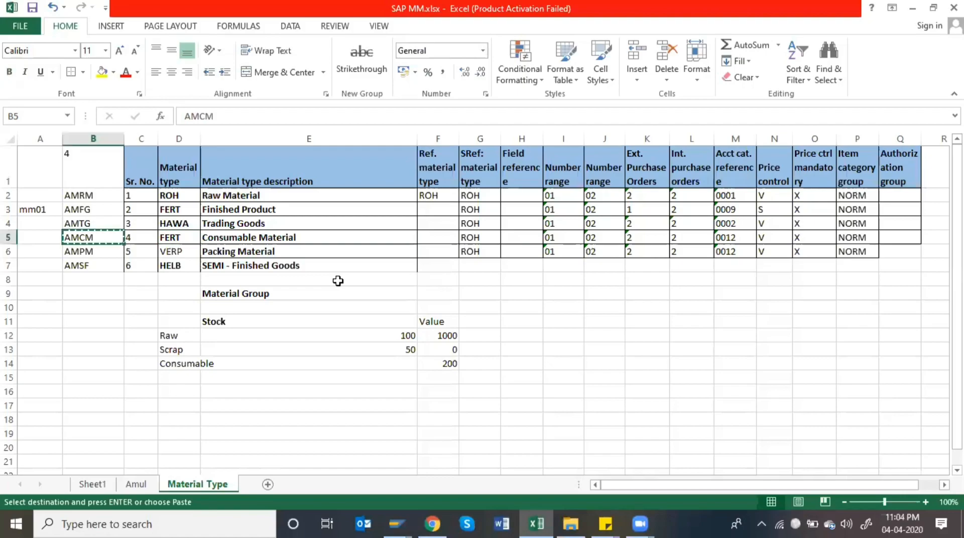
{"action": "key", "text": "alt+Tab"}
{"action": "key", "text": "ctrl+v"}
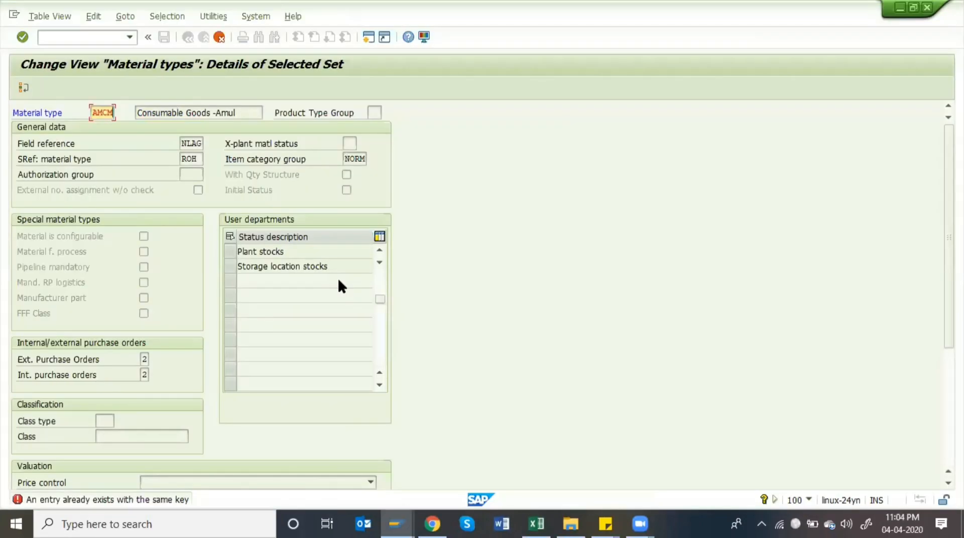
{"action": "key", "text": "Return"}
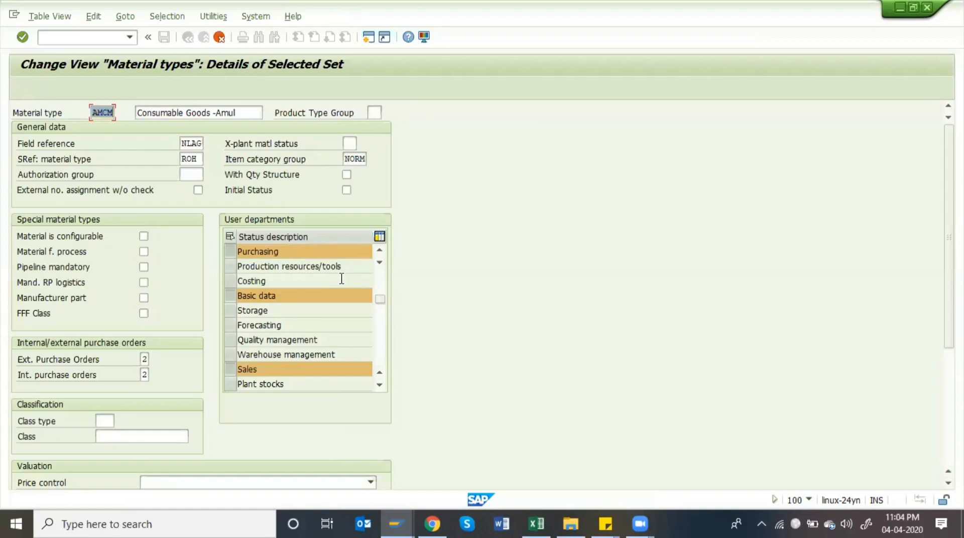
Examine which user departments are selected for material type AMCM
{"action": "scroll", "coordinate": [342, 279], "scroll_direction": "up", "scroll_amount": 2}
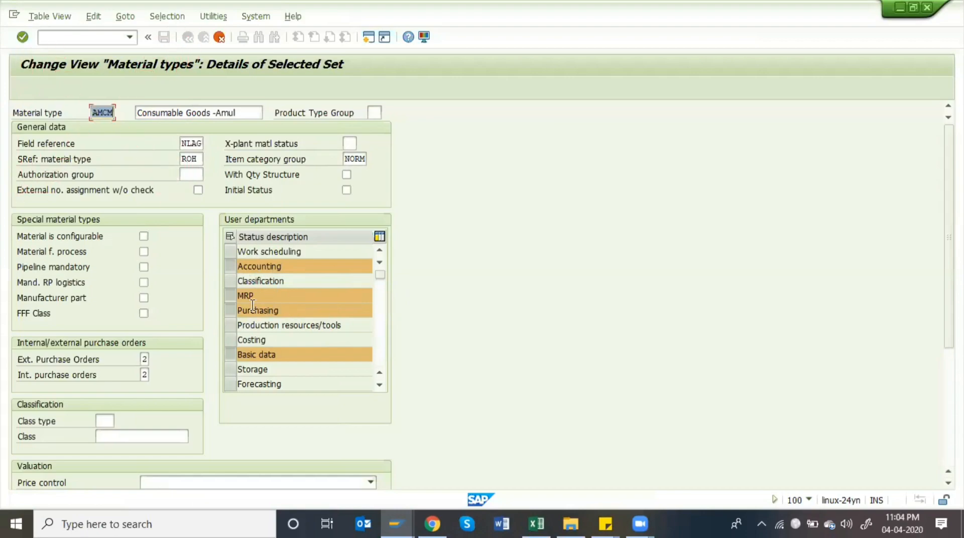
{"action": "left_click", "coordinate": [316, 344]}
{"action": "scroll", "coordinate": [302, 347], "scroll_direction": "down", "scroll_amount": 3}
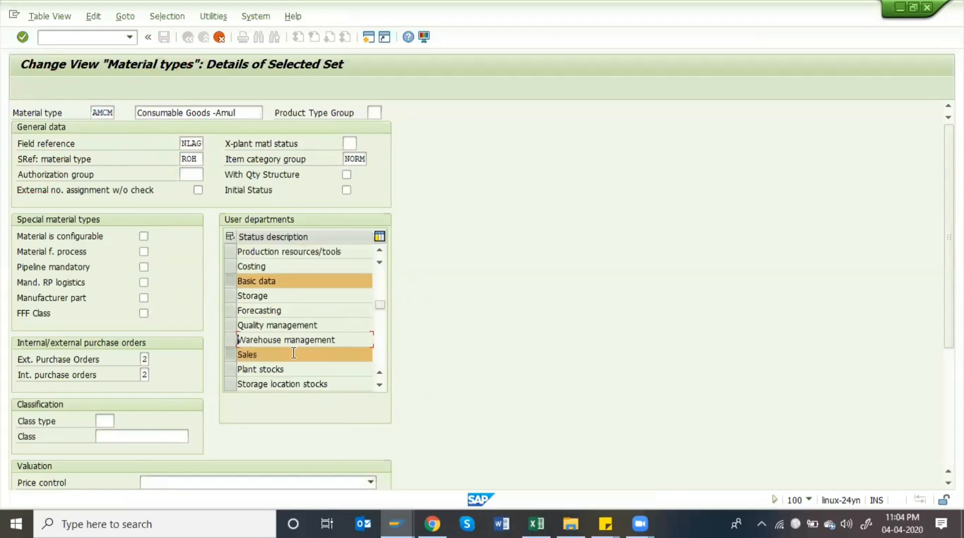
{"action": "scroll", "coordinate": [294, 356], "scroll_direction": "down", "scroll_amount": 2}
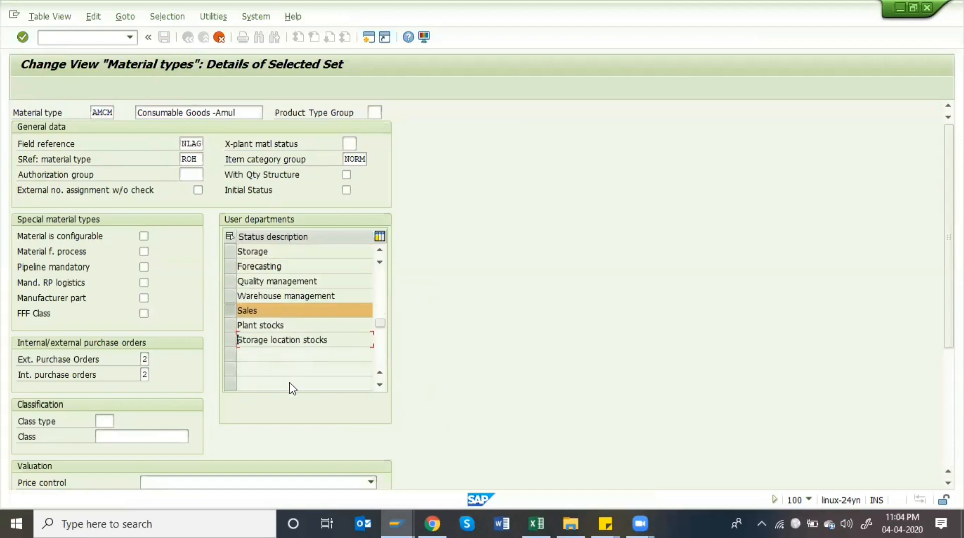
{"action": "scroll", "coordinate": [290, 388], "scroll_direction": "up", "scroll_amount": 1}
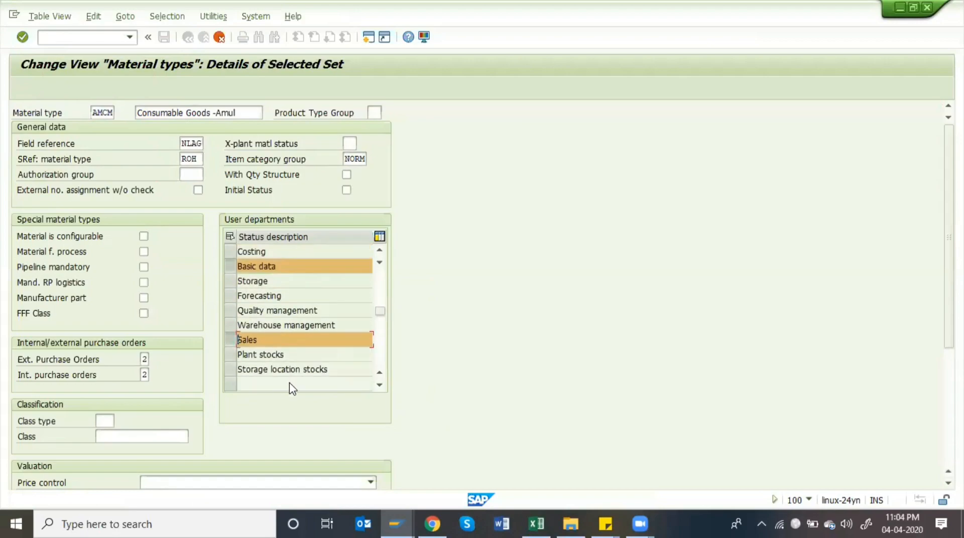
{"action": "left_click", "coordinate": [230, 313]}
{"action": "scroll", "coordinate": [267, 316], "scroll_direction": "up", "scroll_amount": 1}
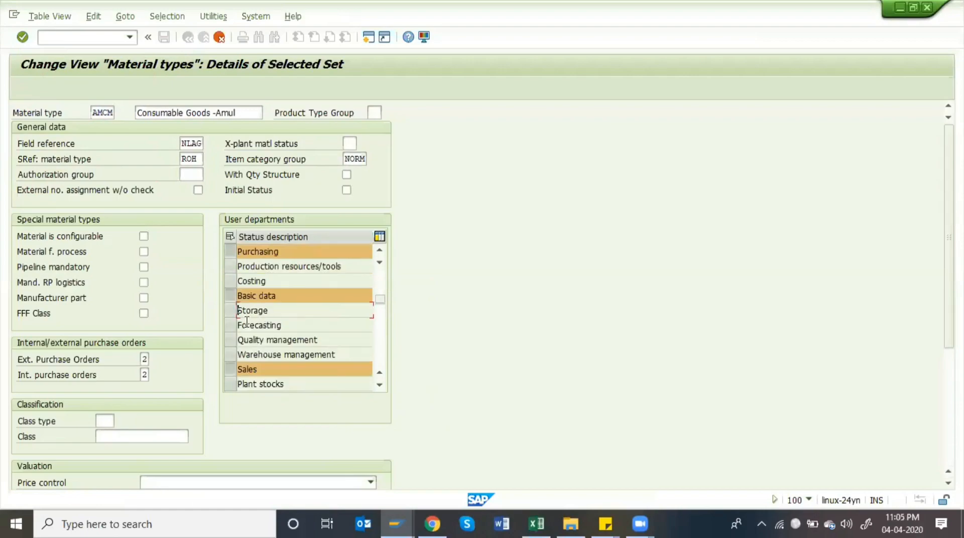
{"action": "left_click", "coordinate": [233, 306]}
{"action": "left_click", "coordinate": [232, 305]}
{"action": "scroll", "coordinate": [276, 301], "scroll_direction": "up", "scroll_amount": 2}
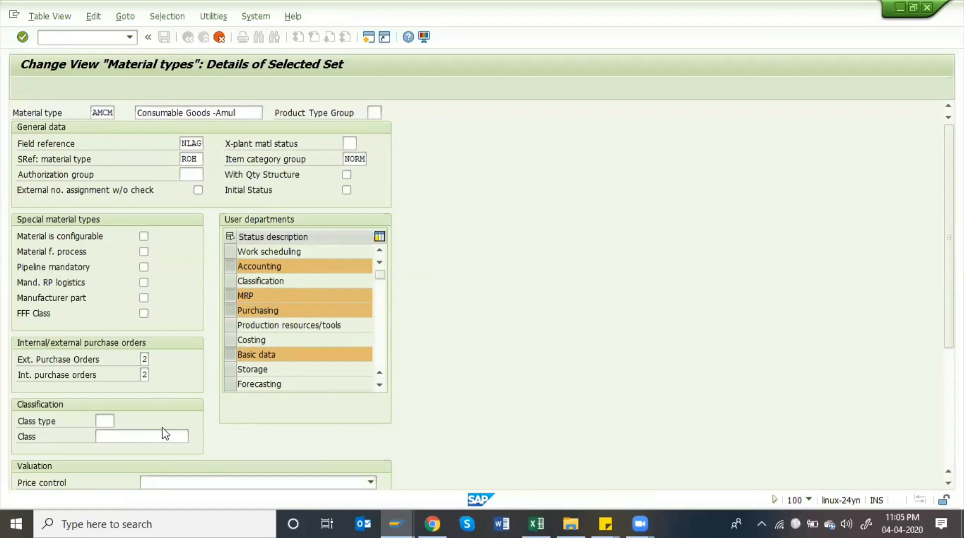
Set the valuation price control to "V Moving average price/periodic unit price"
{"action": "scroll", "coordinate": [164, 433], "scroll_direction": "down", "scroll_amount": 2}
{"action": "scroll", "coordinate": [163, 433], "scroll_direction": "down", "scroll_amount": 3}
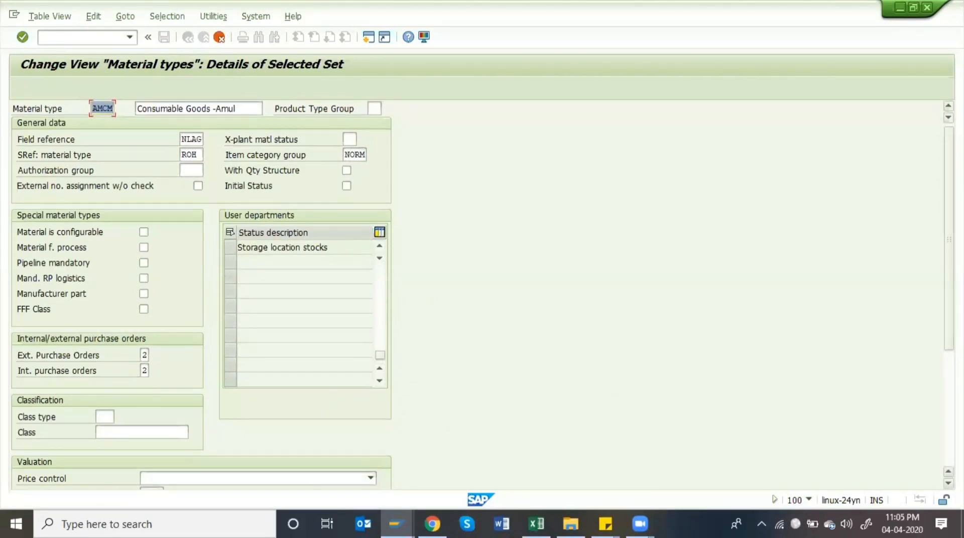
{"action": "scroll", "coordinate": [609, 484], "scroll_direction": "down", "scroll_amount": 4}
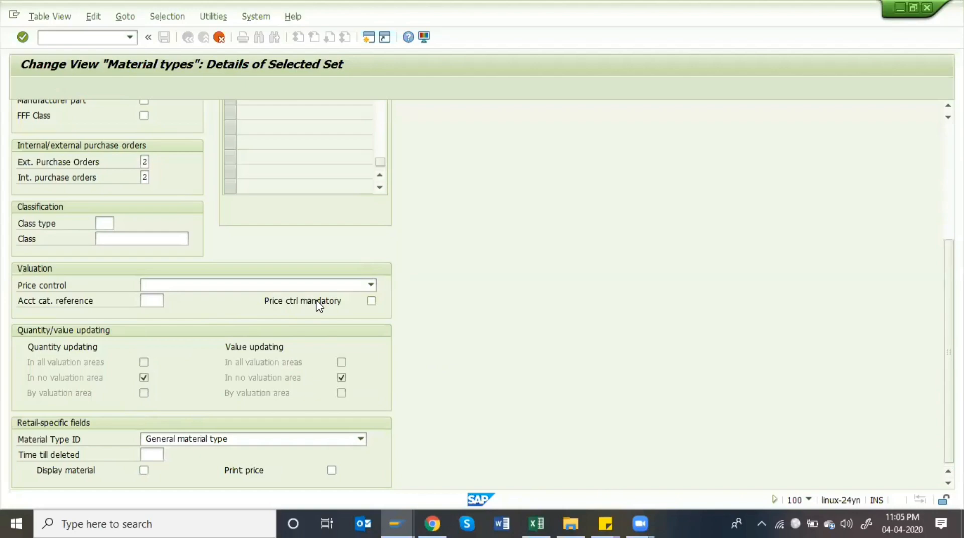
{"action": "left_click", "coordinate": [281, 287]}
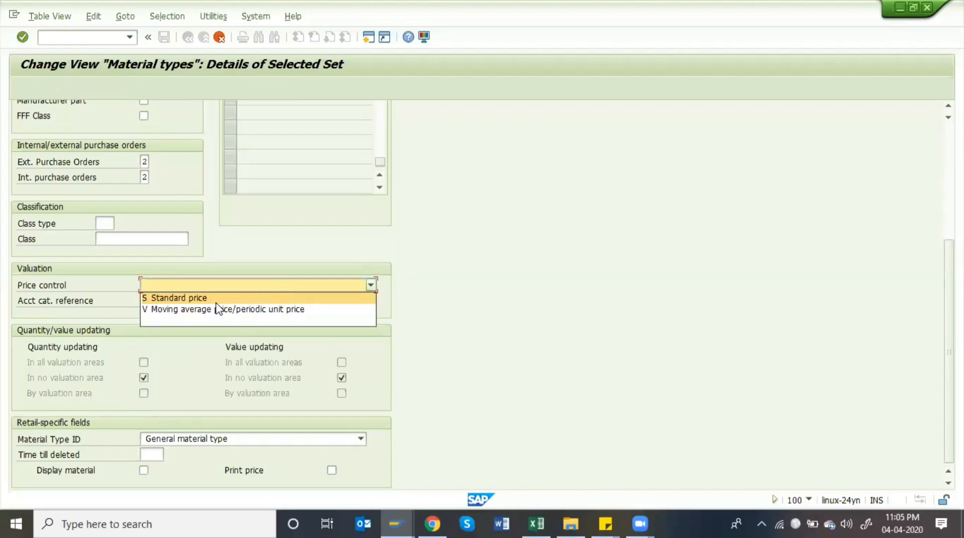
{"action": "left_click", "coordinate": [196, 310]}
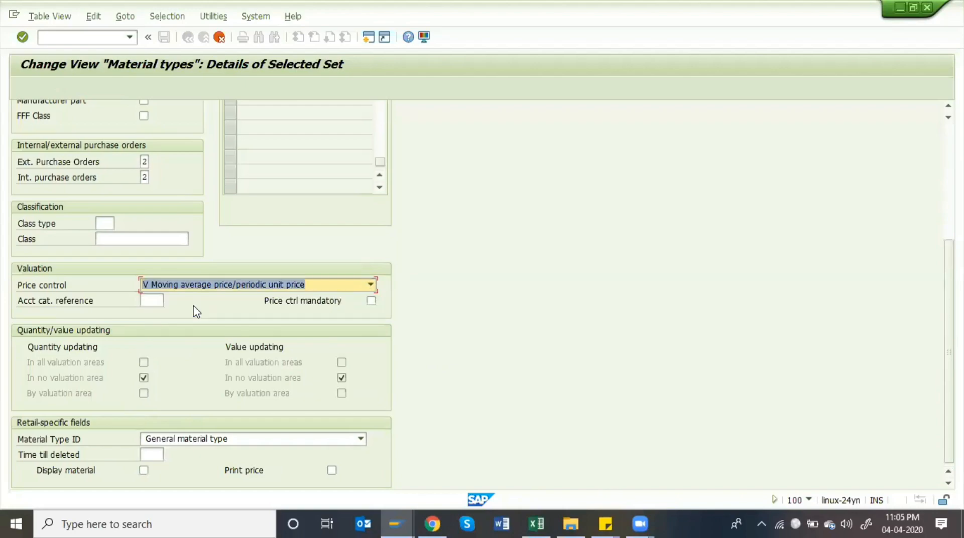
Set the account category reference to 0001 (Reference for raw materials) from the list of possible values
{"action": "left_click", "coordinate": [149, 300]}
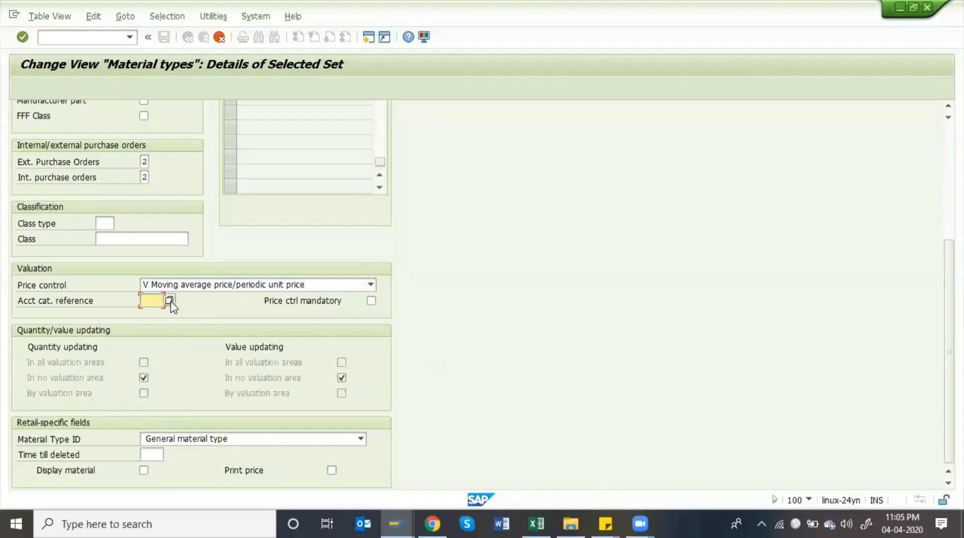
{"action": "left_click", "coordinate": [169, 301]}
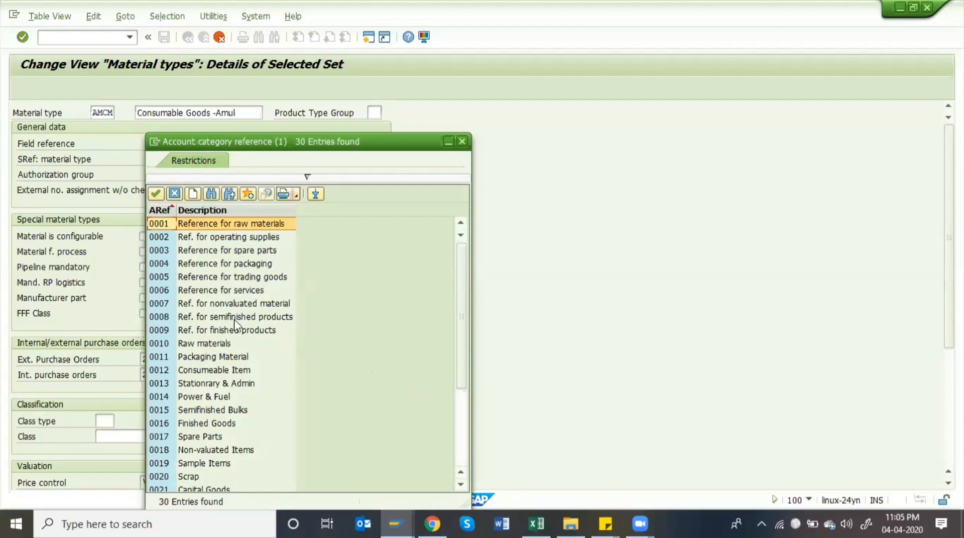
{"action": "double_click", "coordinate": [191, 224]}
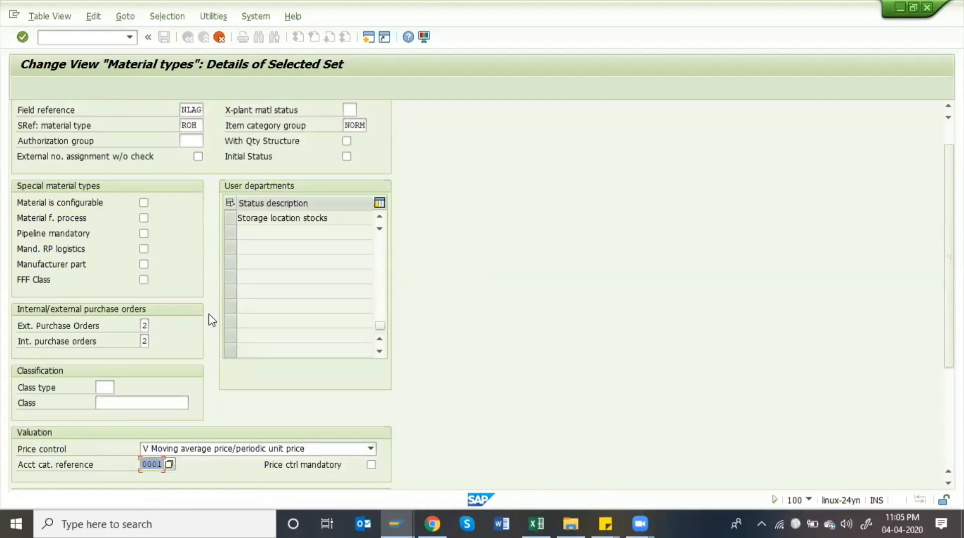
{"action": "scroll", "coordinate": [177, 390], "scroll_direction": "down", "scroll_amount": 3}
{"action": "scroll", "coordinate": [176, 387], "scroll_direction": "down", "scroll_amount": 1}
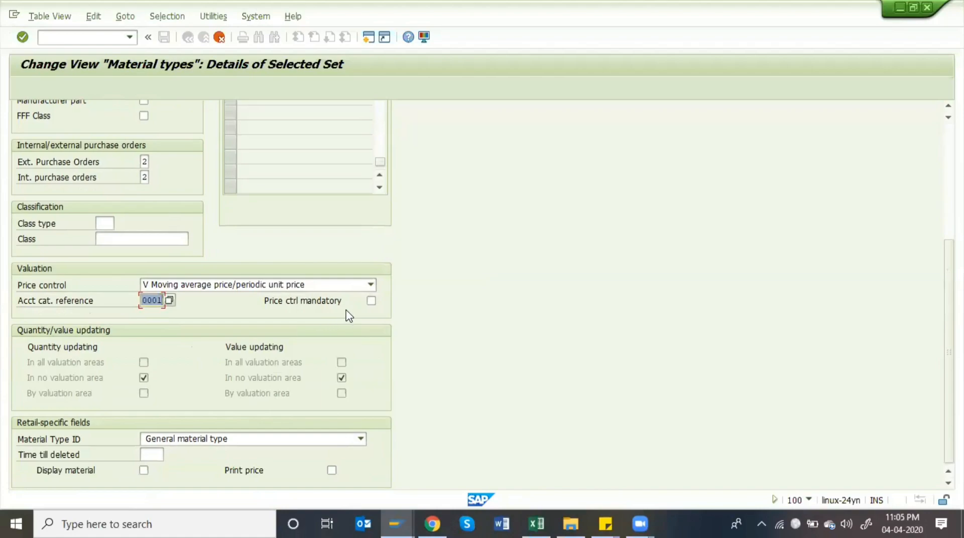
Make price control mandatory, activate Display material and Print price, and confirm copying the new material type AMCM with its dependent entries
{"action": "left_click", "coordinate": [371, 300]}
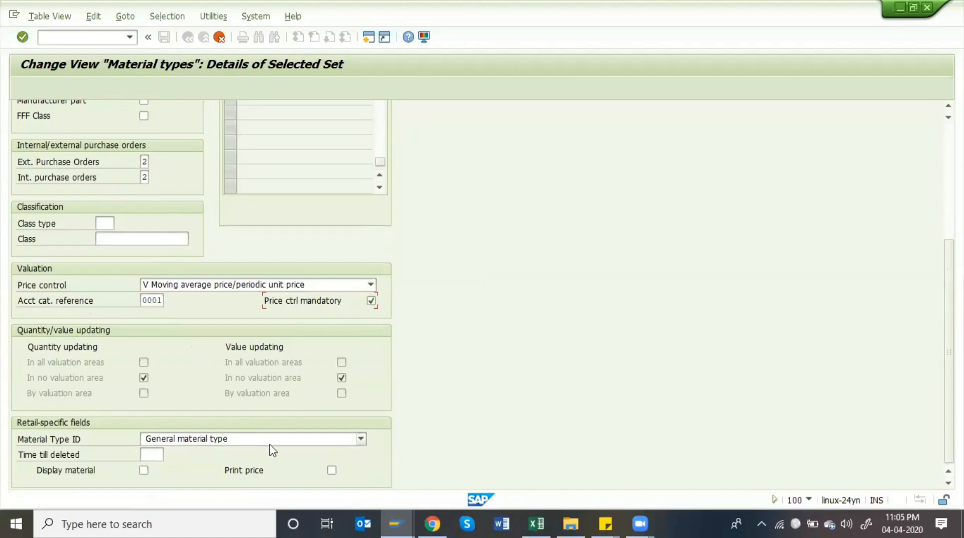
{"action": "left_click", "coordinate": [331, 471]}
{"action": "left_click", "coordinate": [143, 471]}
{"action": "key", "text": "Return"}
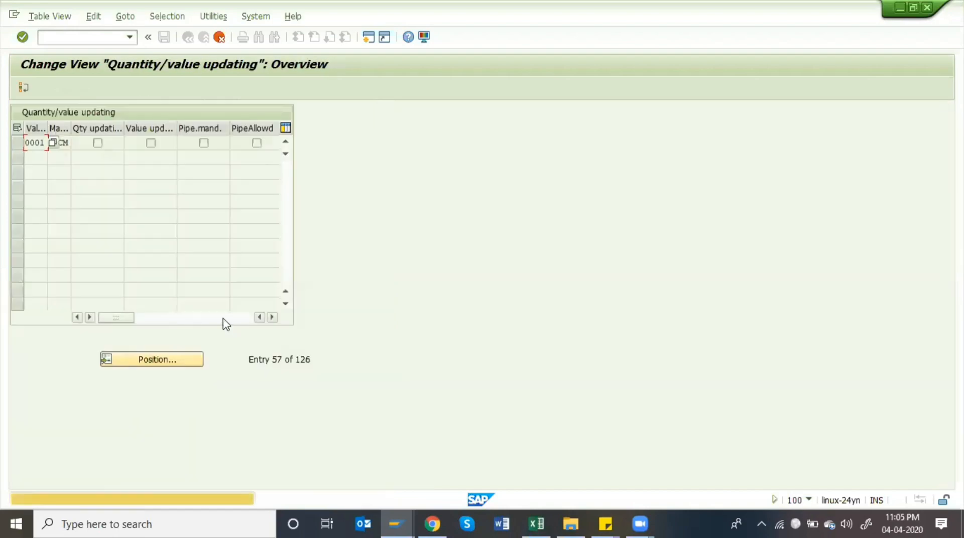
{"action": "key", "text": "Return"}
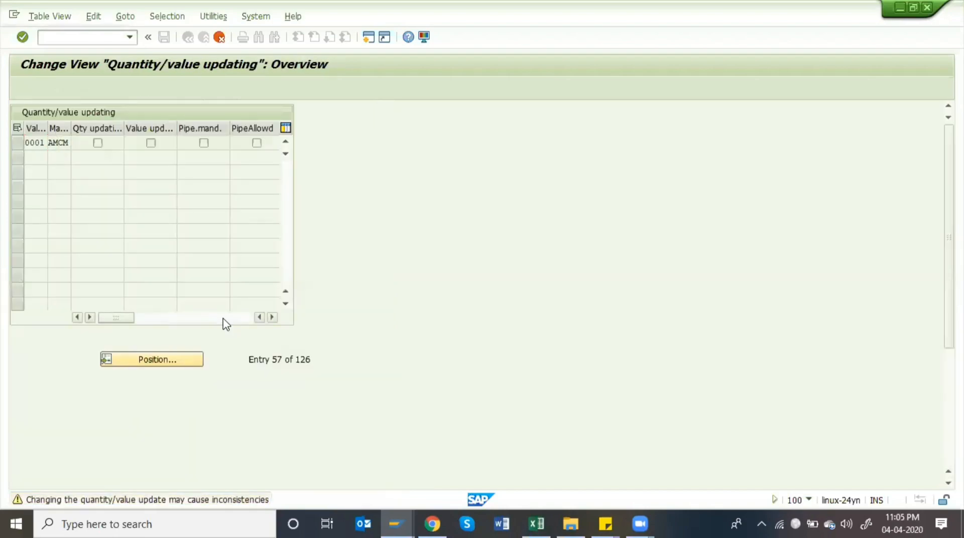
{"action": "key", "text": "Return"}
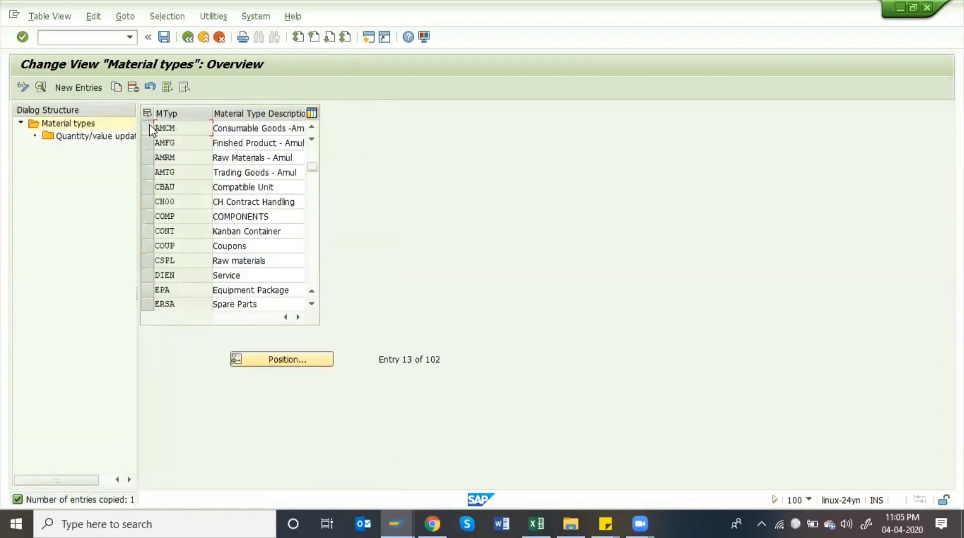
Open the quantity/value updating settings of material type AMCM and position the list at valuation area AMGU
{"action": "left_click", "coordinate": [151, 126]}
{"action": "double_click", "coordinate": [111, 138]}
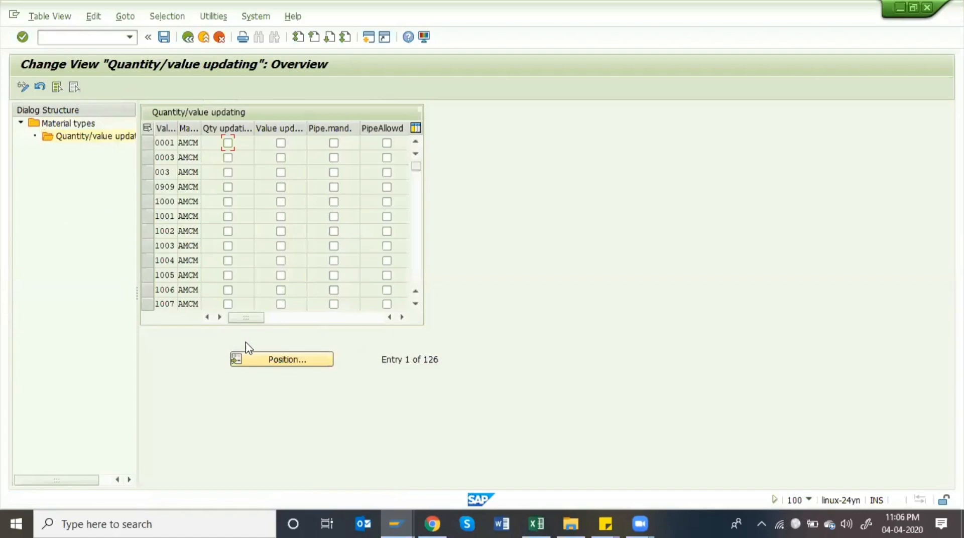
{"action": "left_click", "coordinate": [270, 359]}
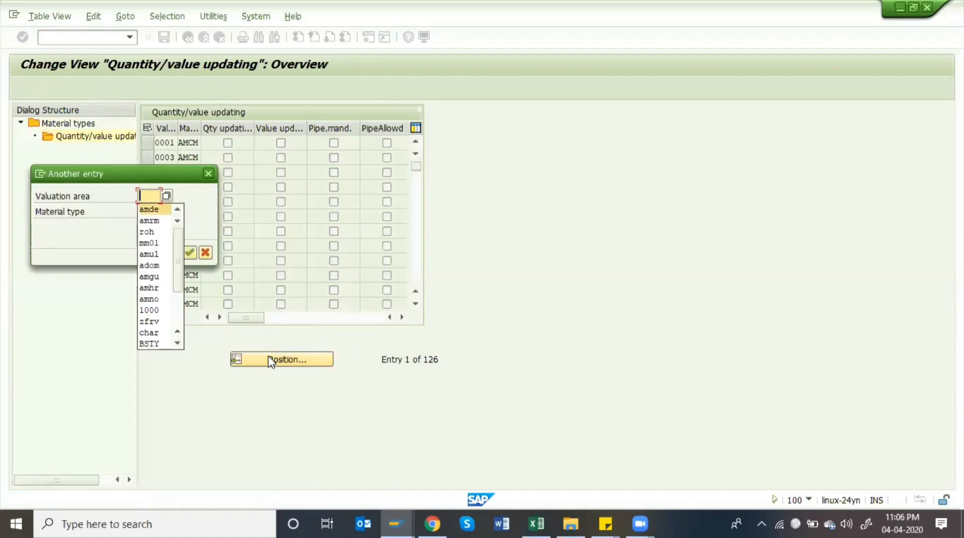
{"action": "key", "text": "Return"}
{"action": "key", "text": "Down"}
{"action": "key", "text": "Return"}
{"action": "key", "text": "Return"}
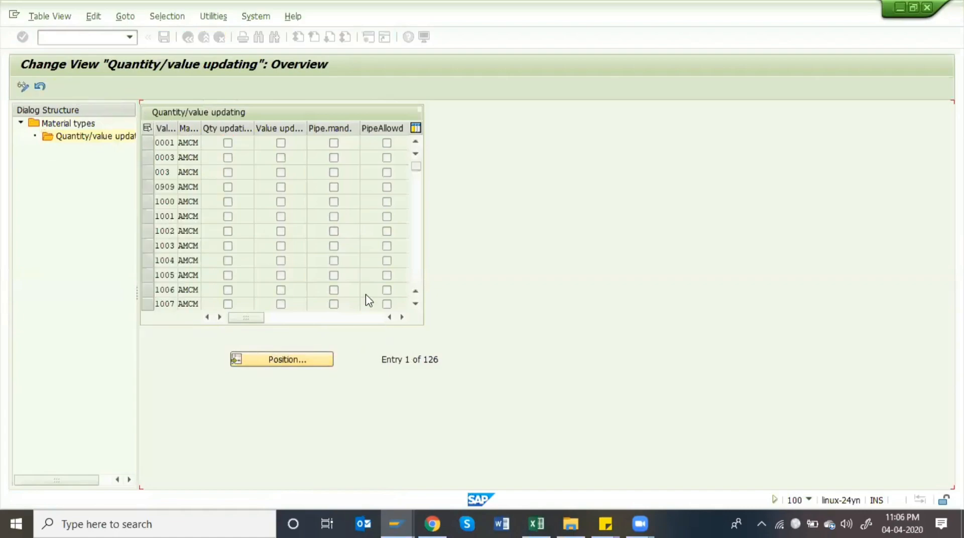
Activate value updating for AMCM in valuation areas AMGU, AMNO and AMDE
{"action": "left_click", "coordinate": [281, 143]}
{"action": "left_click", "coordinate": [281, 158]}
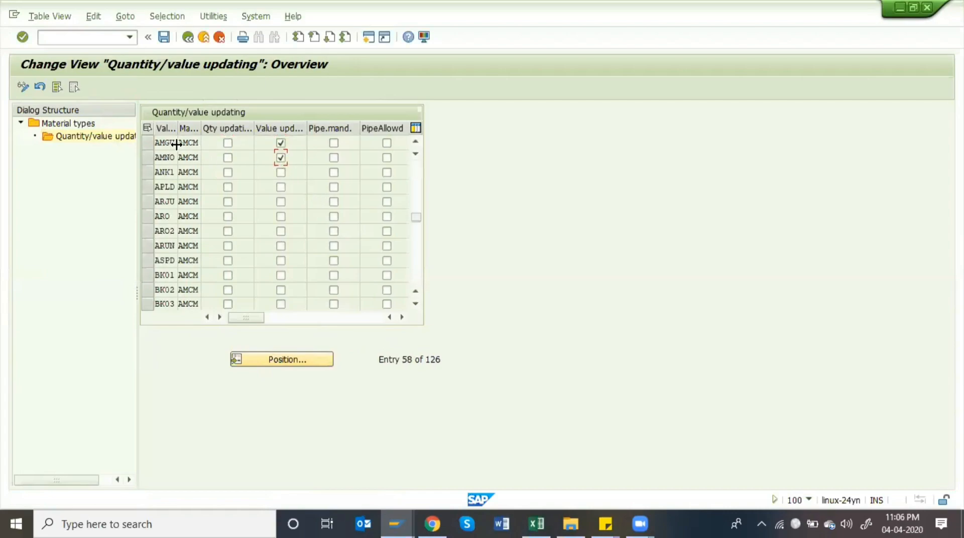
{"action": "scroll", "coordinate": [218, 167], "scroll_direction": "up", "scroll_amount": 1}
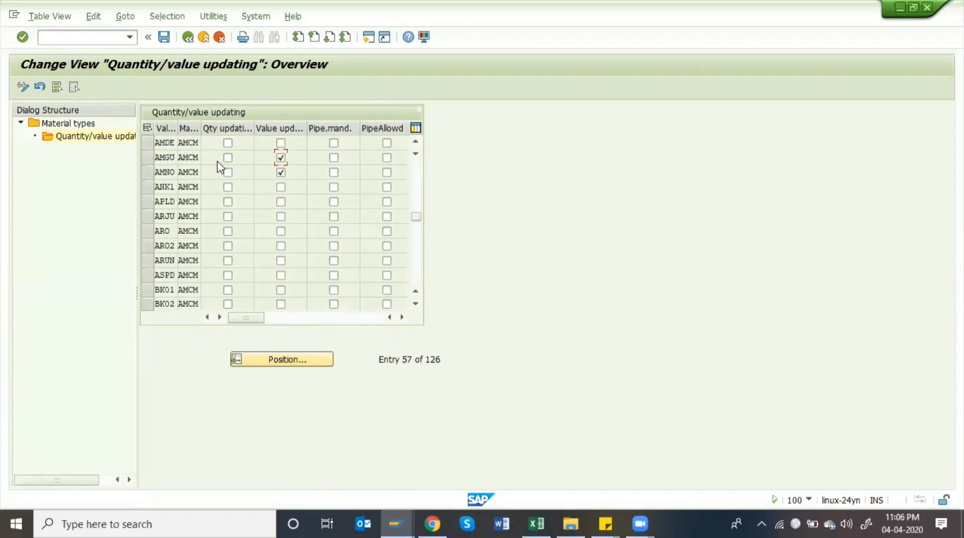
{"action": "double_click", "coordinate": [281, 145]}
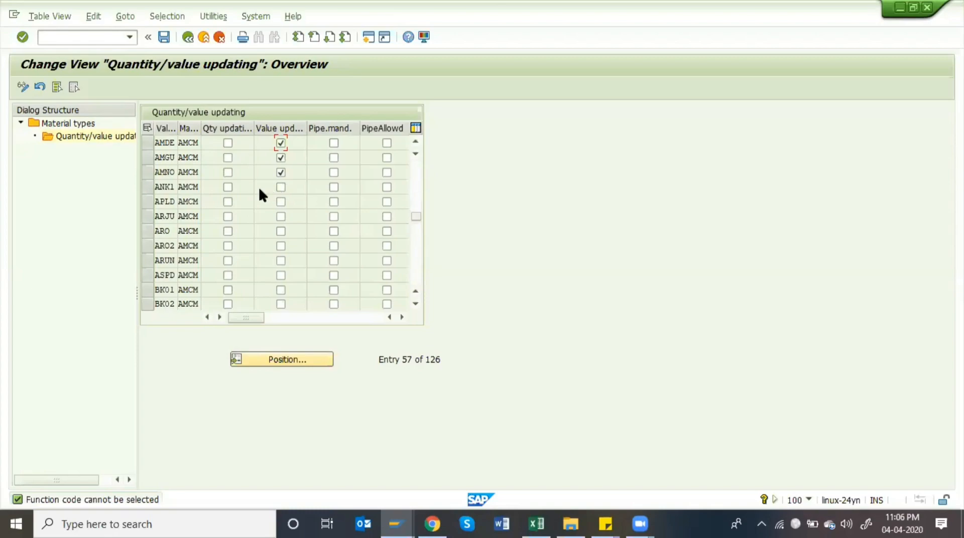
{"action": "left_click", "coordinate": [227, 143]}
{"action": "left_click", "coordinate": [228, 157]}
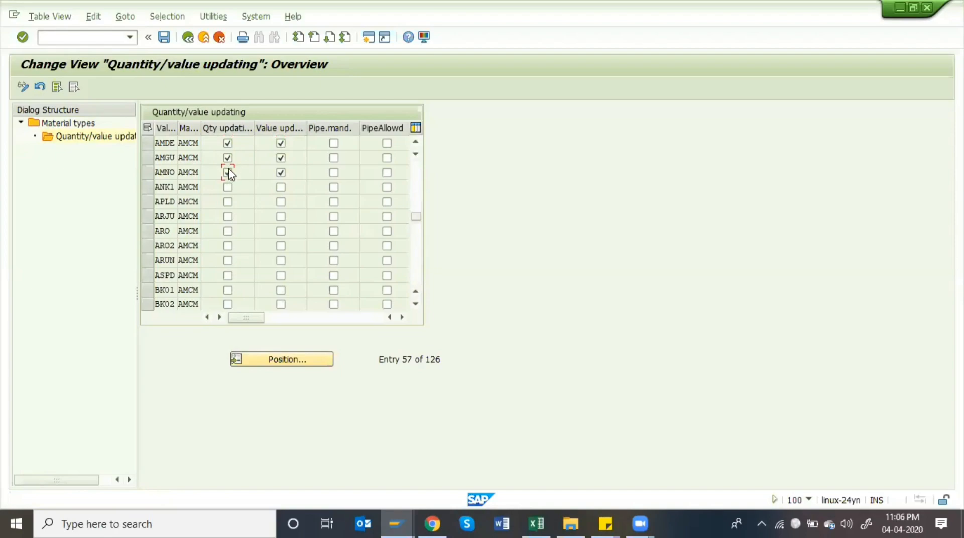
{"action": "left_click", "coordinate": [228, 158]}
{"action": "left_click", "coordinate": [228, 143]}
Save the quantity/value updating settings of AMCM and return to the material types overview
{"action": "left_click", "coordinate": [164, 37]}
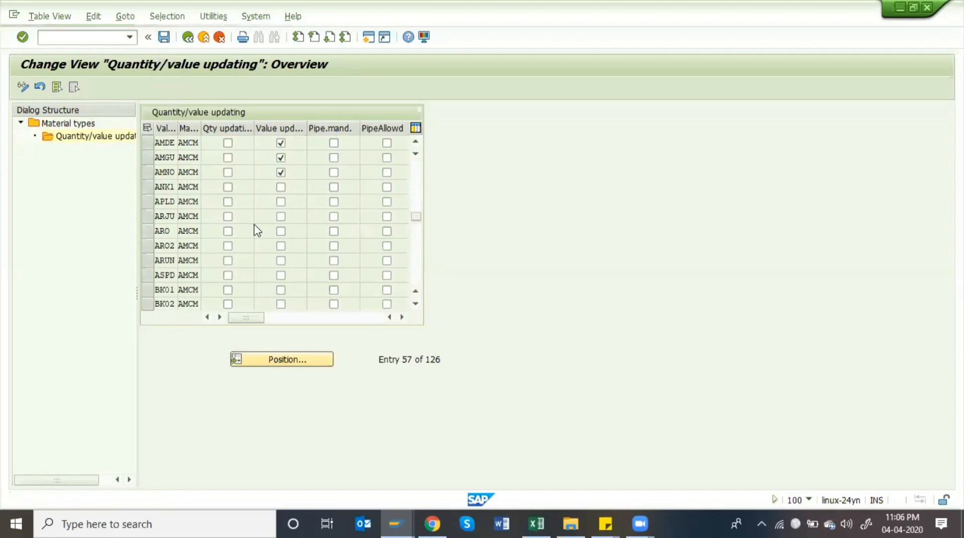
{"action": "left_click", "coordinate": [191, 38]}
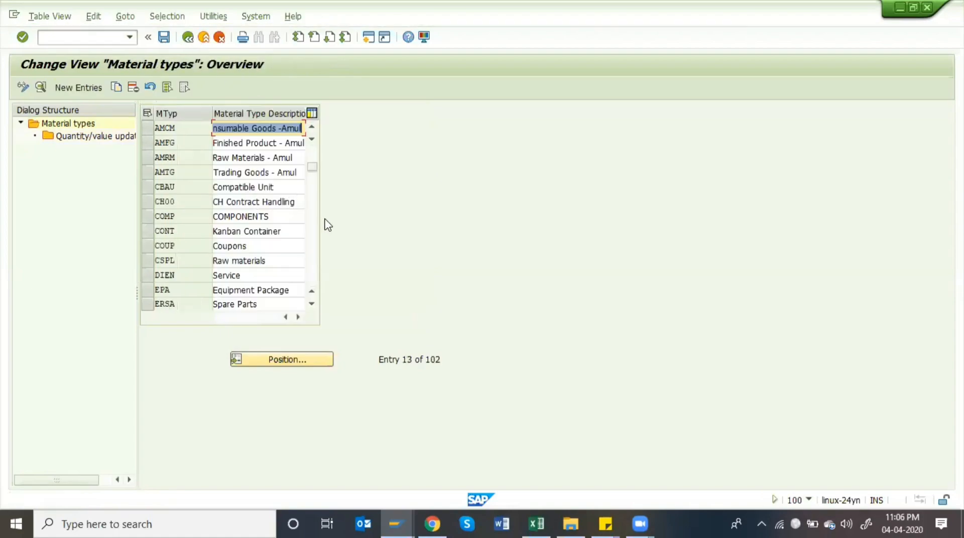
Copy the Packing Material type VERP from the SAP MM.xlsx workbook in Excel and position SAP's material types list at it
{"action": "key", "text": "alt+Tab"}
{"action": "key", "text": "Right"}
{"action": "key", "text": "Right"}
{"action": "key", "text": "Down"}
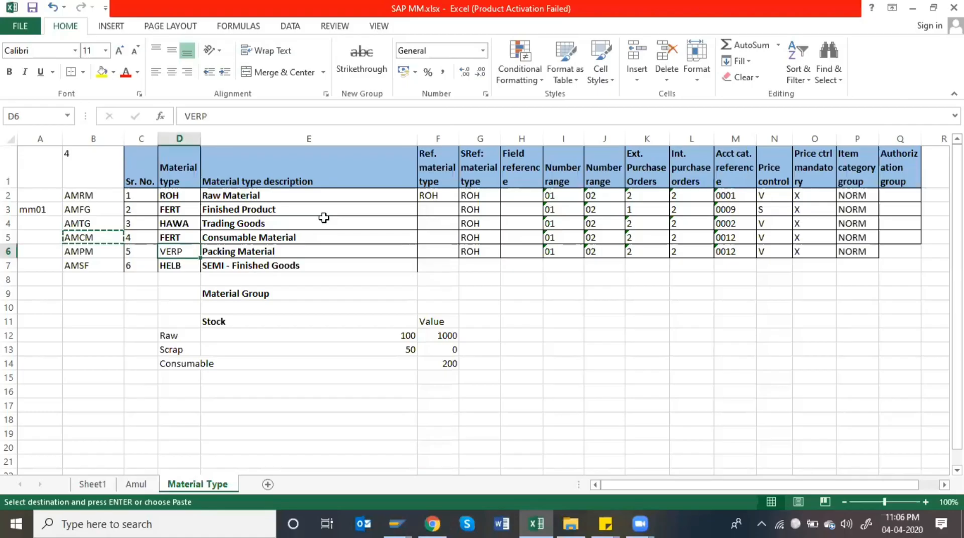
{"action": "key", "text": "ctrl+c"}
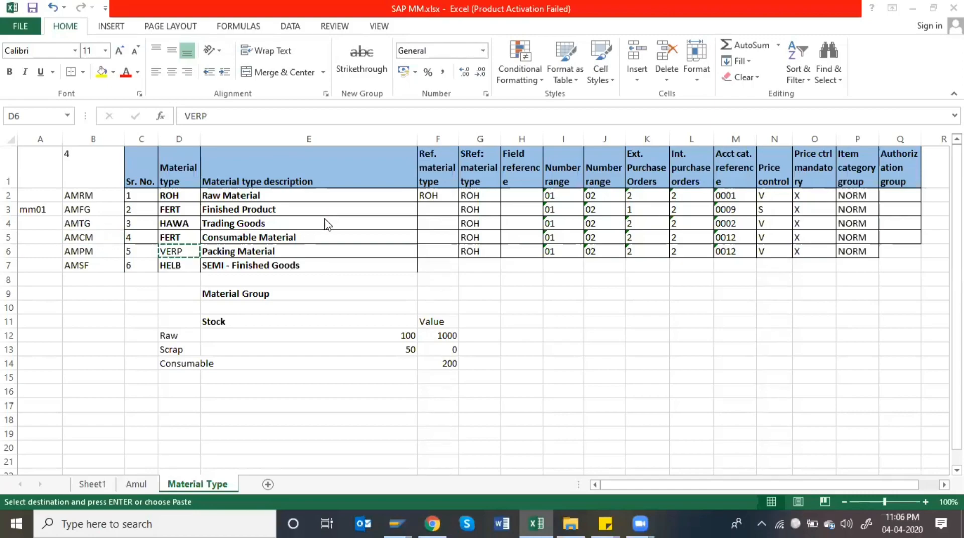
{"action": "key", "text": "alt+Tab"}
{"action": "left_click", "coordinate": [265, 364]}
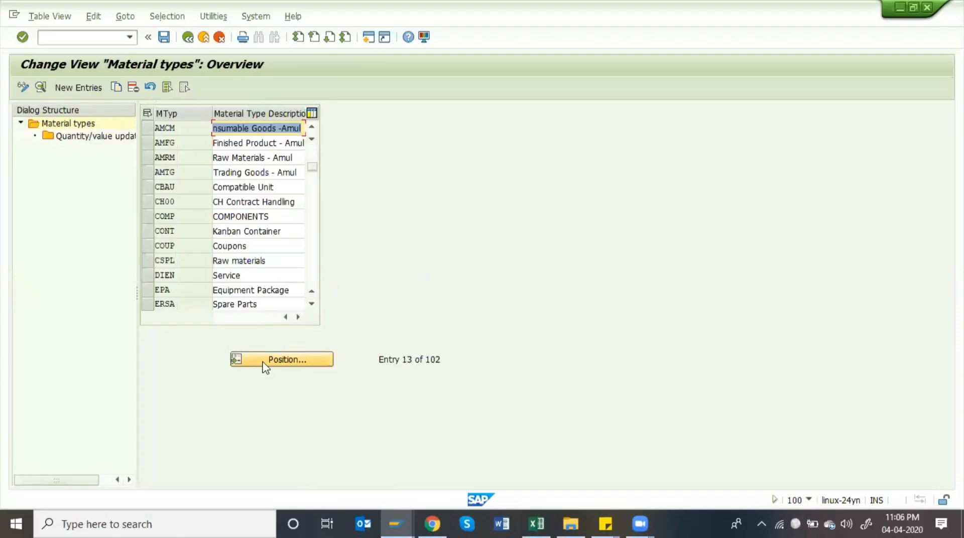
{"action": "key", "text": "ctrl+v"}
{"action": "key", "text": "Return"}
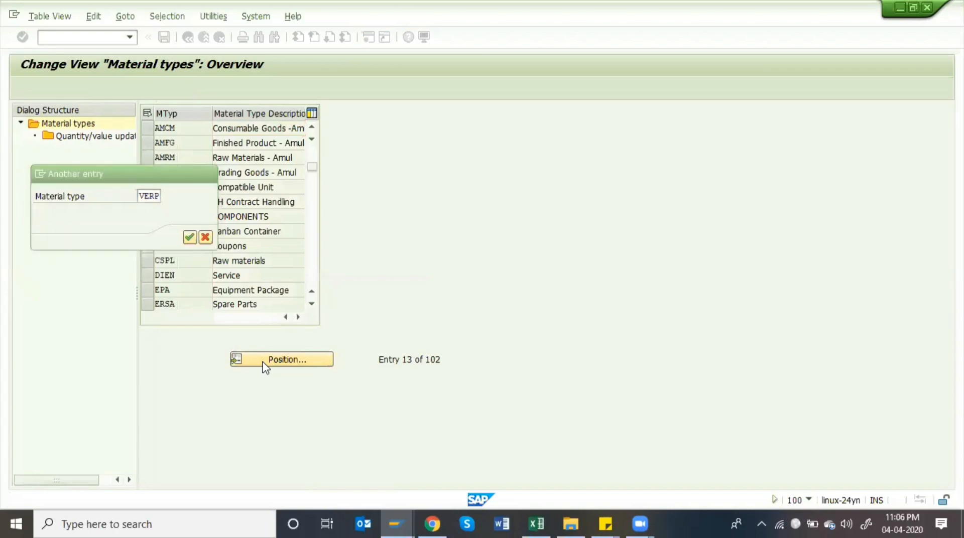
Copy material type VERP as AMPM, taking the new key from the Excel workbook, and set its description to "Packaging - Amul"
{"action": "left_click", "coordinate": [144, 128]}
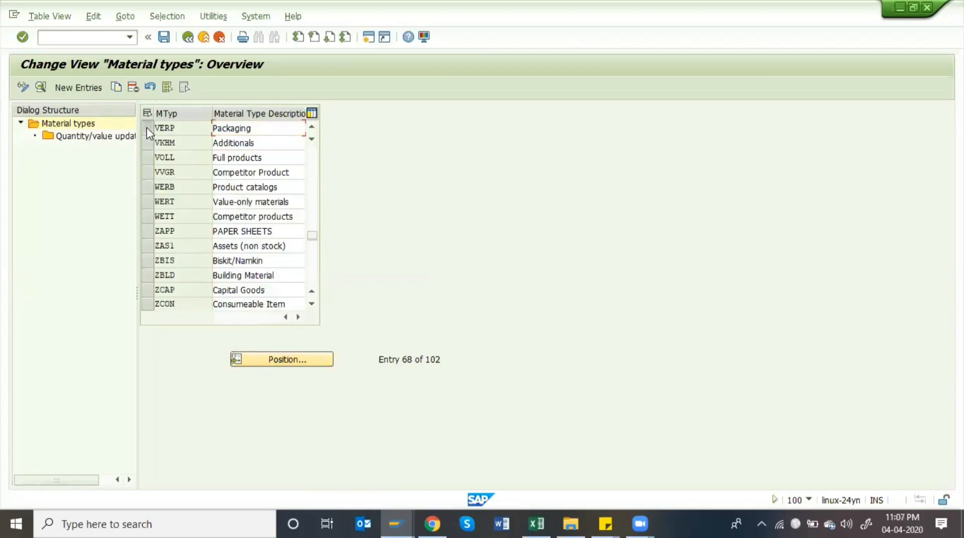
{"action": "left_click", "coordinate": [115, 87]}
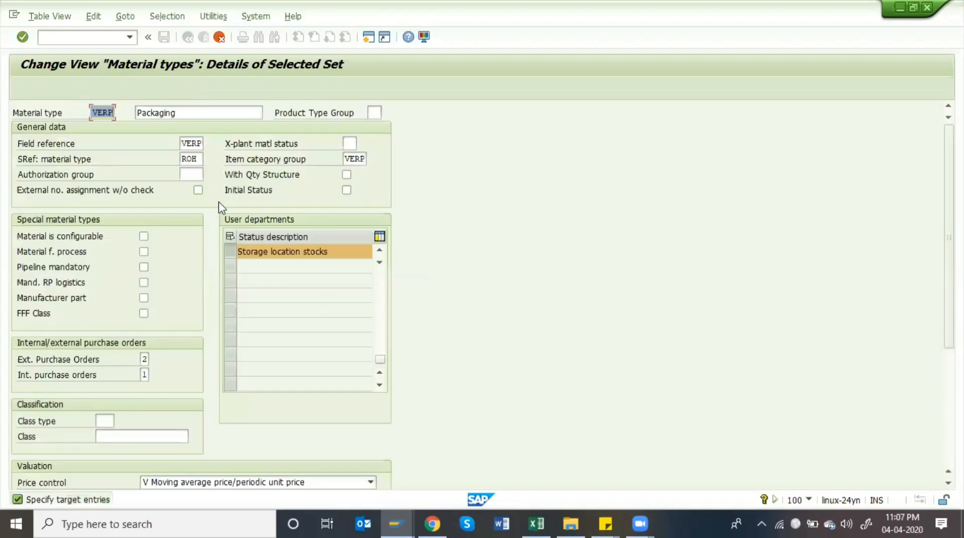
{"action": "key", "text": "alt+Tab"}
{"action": "key", "text": "Left"}
{"action": "key", "text": "Left"}
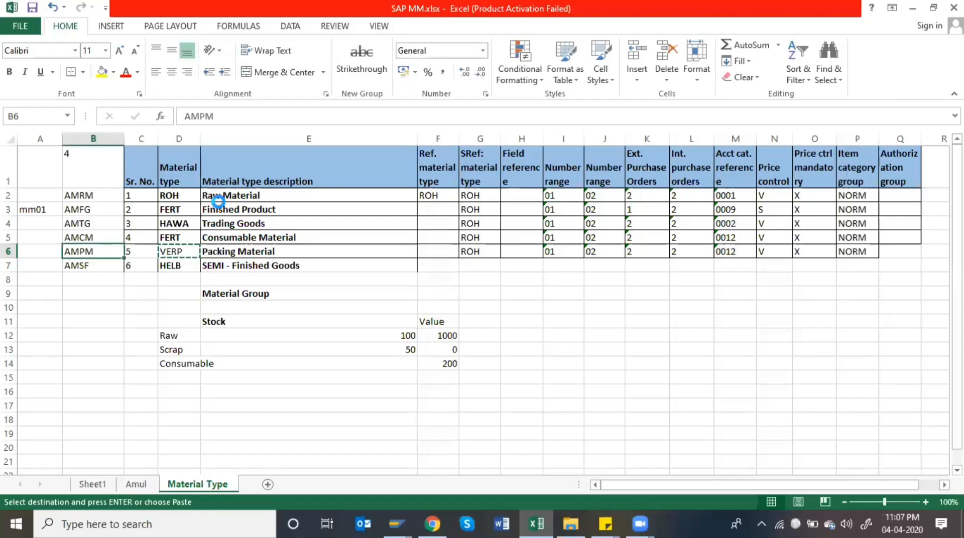
{"action": "key", "text": "ctrl+c"}
{"action": "key", "text": "alt+Tab"}
{"action": "key", "text": "ctrl+v"}
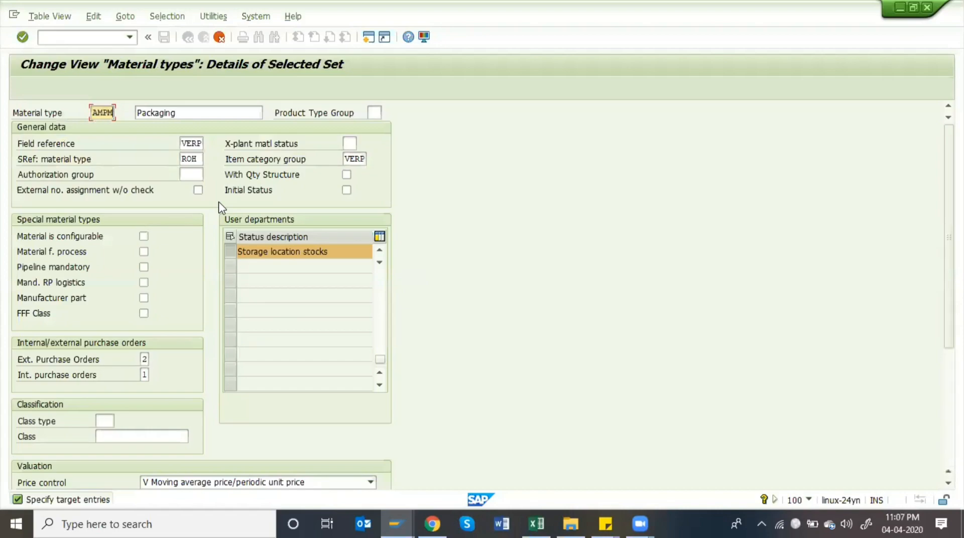
{"action": "key", "text": "Tab"}
{"action": "key", "text": "End"}
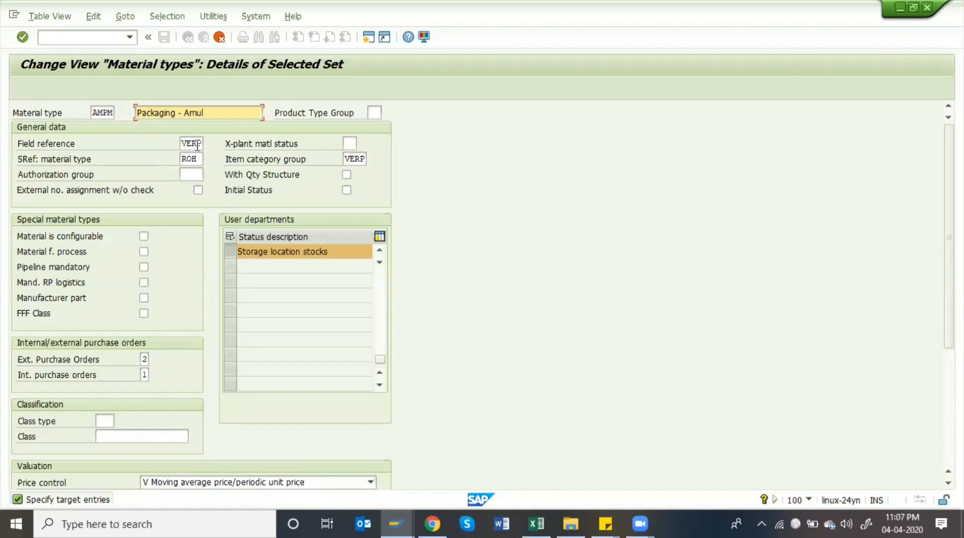
Choose VERP (Packaging) as the item category group of AMPM from the list of possible values
{"action": "left_click", "coordinate": [364, 160]}
{"action": "left_click", "coordinate": [372, 160]}
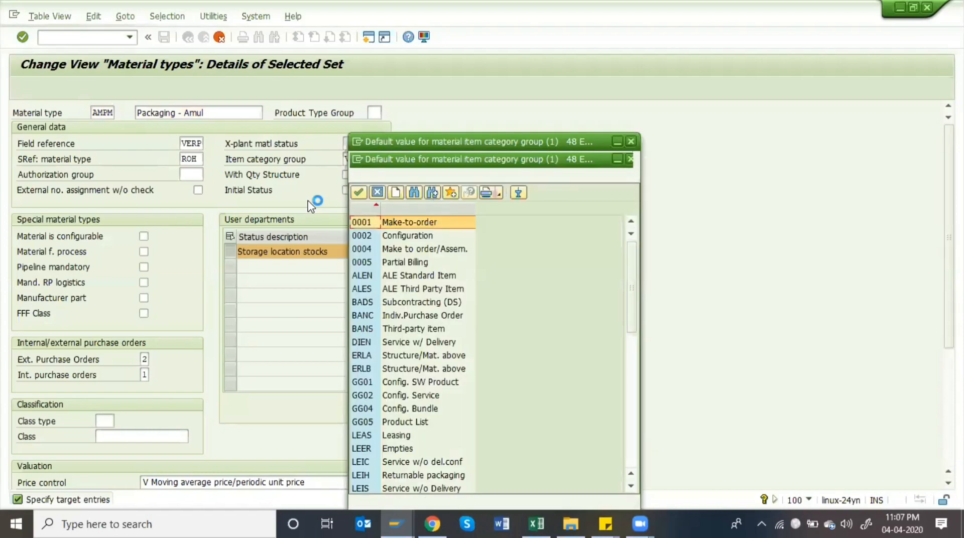
{"action": "scroll", "coordinate": [461, 425], "scroll_direction": "down", "scroll_amount": 10}
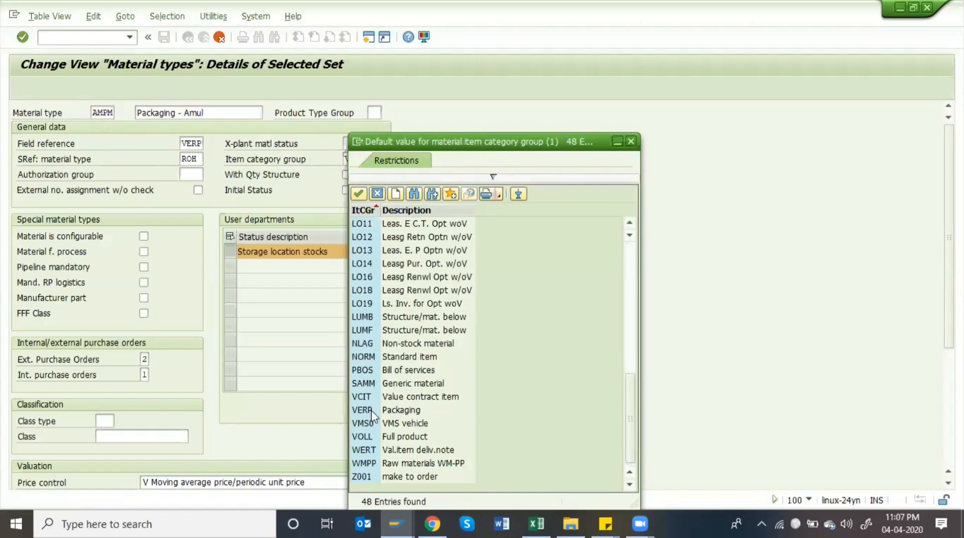
{"action": "left_click", "coordinate": [424, 410]}
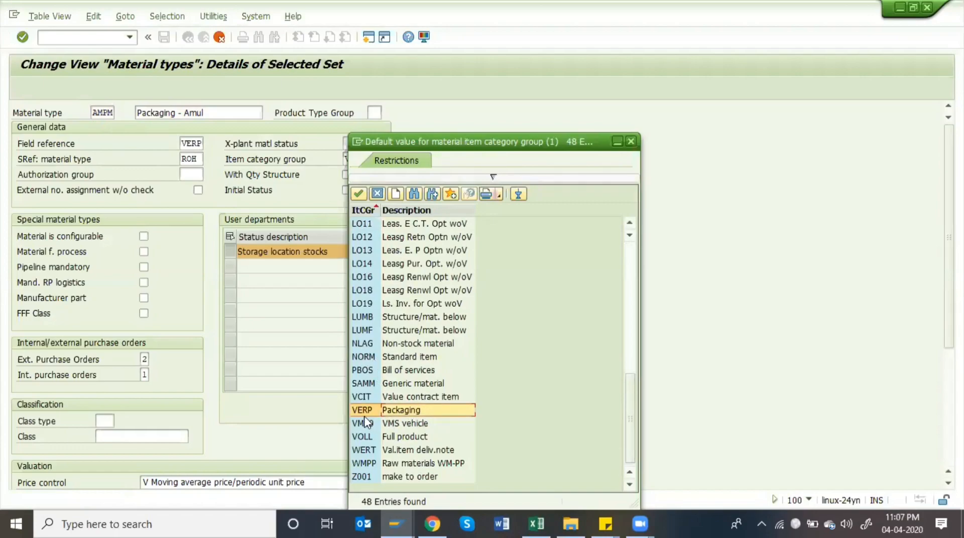
{"action": "double_click", "coordinate": [450, 416]}
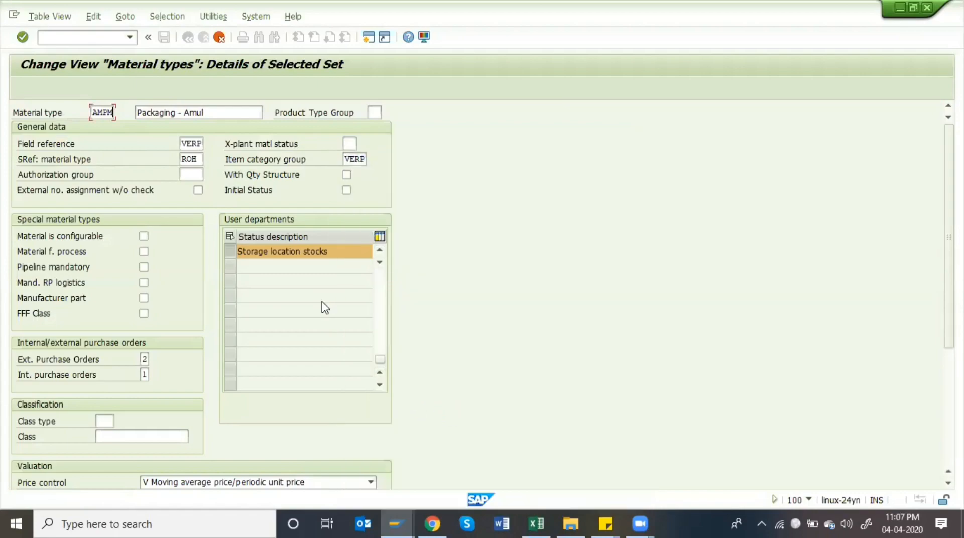
Deselect Warehouse management and Sales in the user departments of AMPM, and check the remaining departments
{"action": "scroll", "coordinate": [324, 305], "scroll_direction": "up", "scroll_amount": 3}
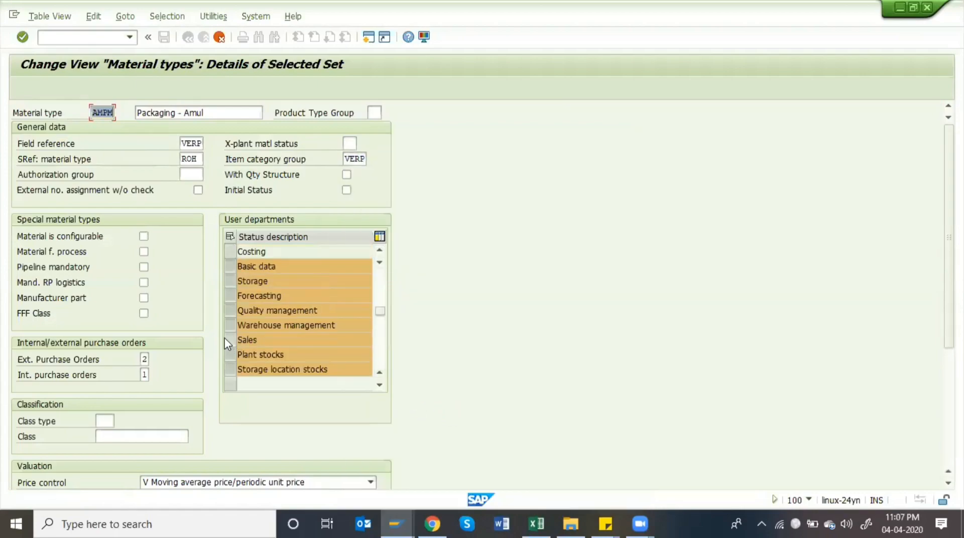
{"action": "left_click", "coordinate": [237, 325]}
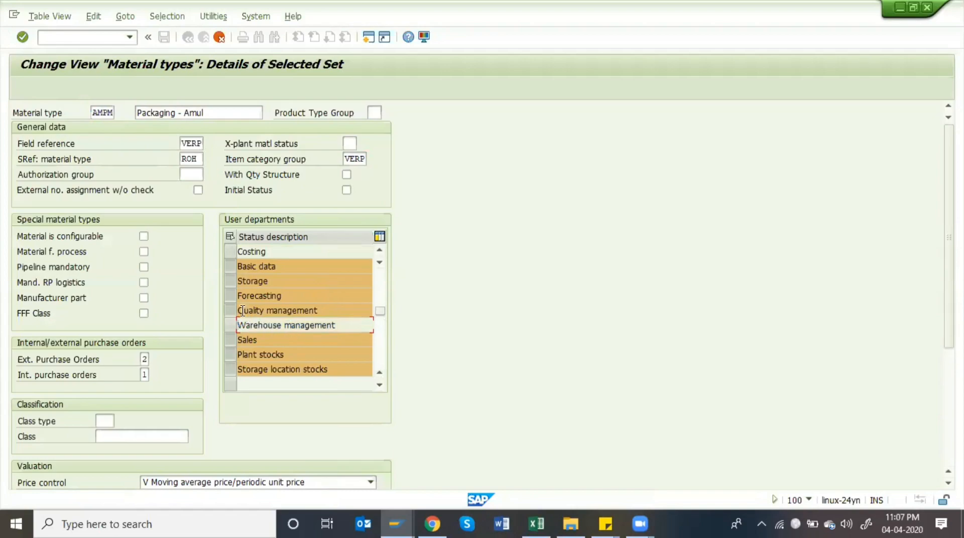
{"action": "left_click", "coordinate": [236, 340]}
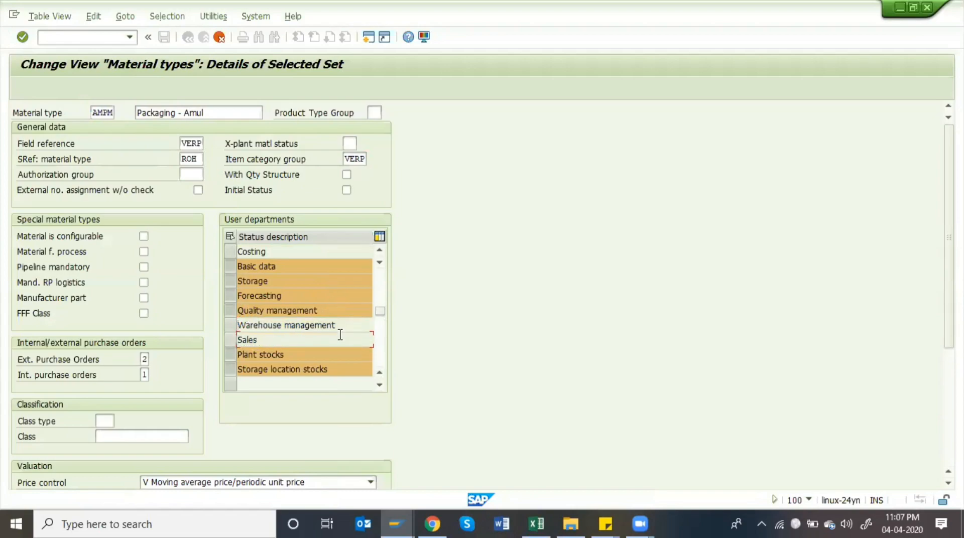
{"action": "scroll", "coordinate": [339, 340], "scroll_direction": "up", "scroll_amount": 2}
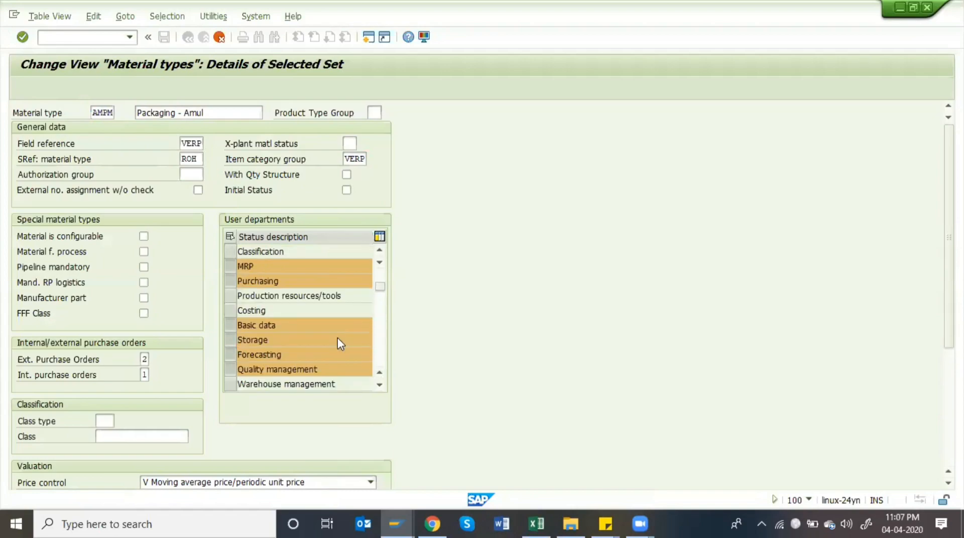
{"action": "scroll", "coordinate": [338, 339], "scroll_direction": "up", "scroll_amount": 1}
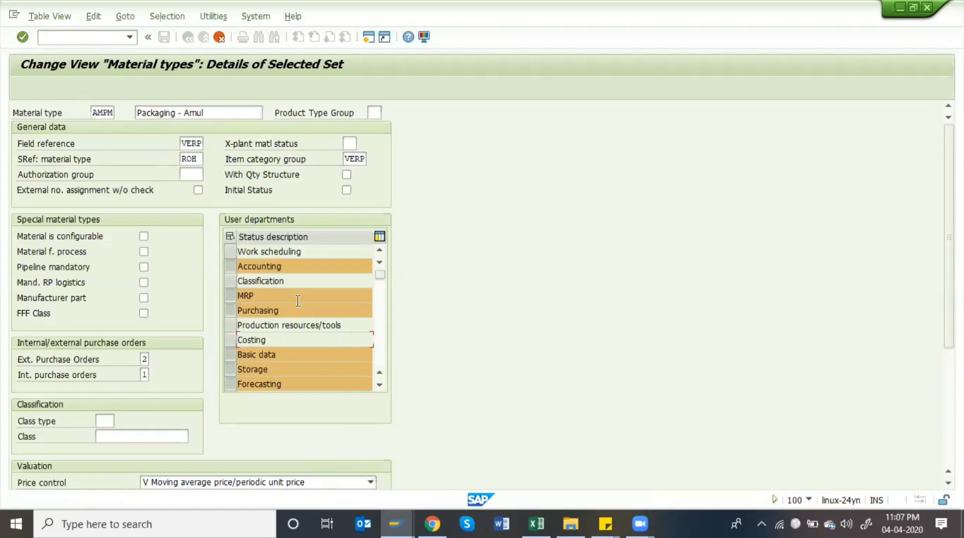
{"action": "scroll", "coordinate": [280, 302], "scroll_direction": "down", "scroll_amount": 1}
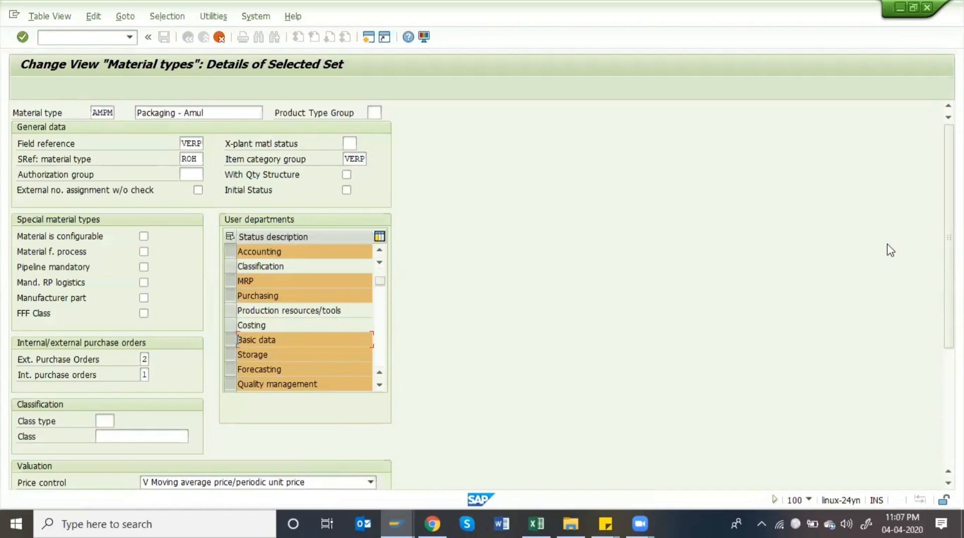
Choose 0004 (Reference for packaging) as the account category reference of AMPM from the list of possible values
{"action": "scroll", "coordinate": [538, 456], "scroll_direction": "down", "scroll_amount": 5}
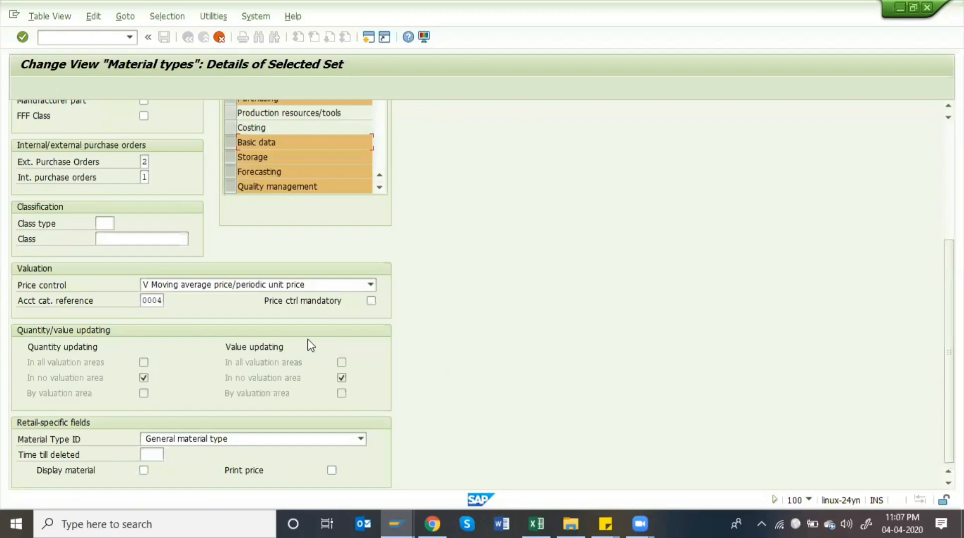
{"action": "left_click", "coordinate": [160, 297]}
{"action": "left_click", "coordinate": [171, 300]}
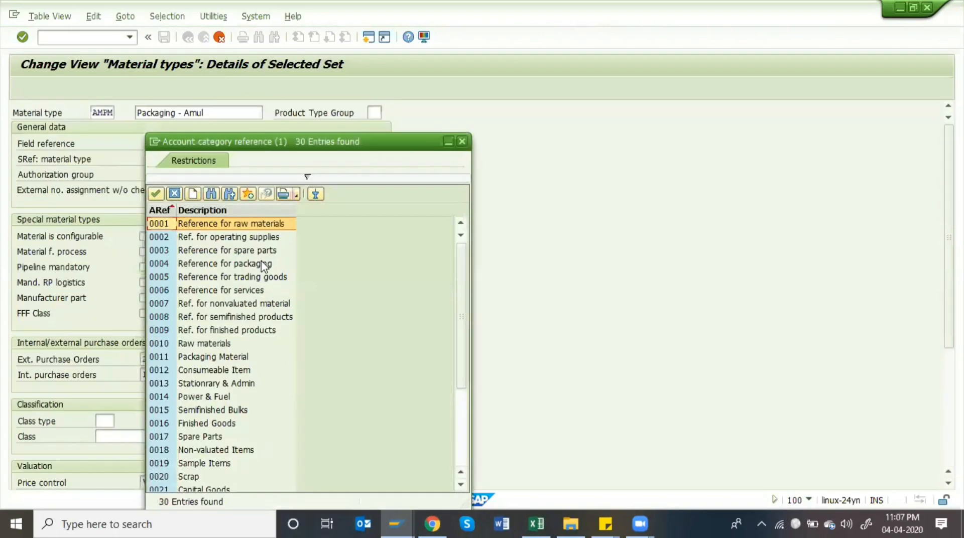
{"action": "double_click", "coordinate": [261, 264]}
{"action": "scroll", "coordinate": [369, 359], "scroll_direction": "down", "scroll_amount": 3}
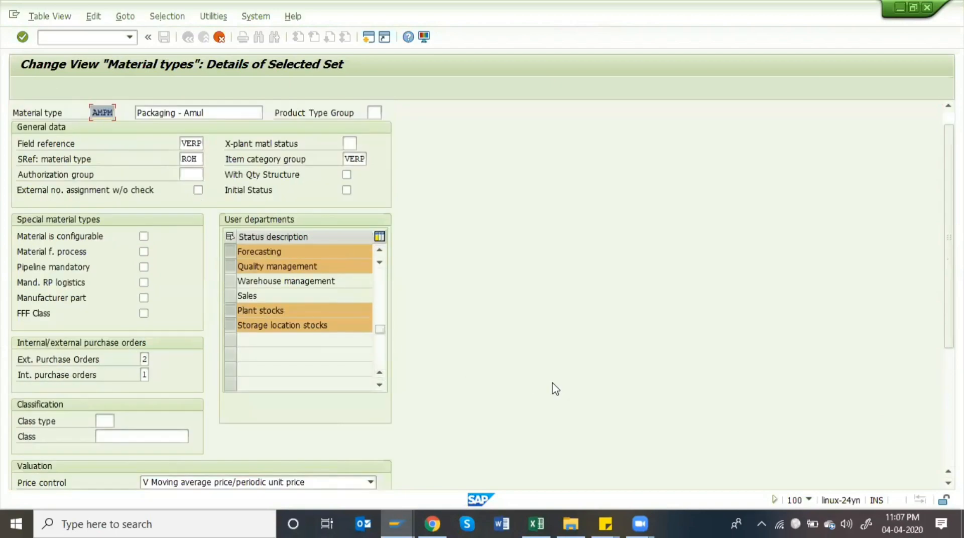
Make price control mandatory for material type AMPM and accept its copied details
{"action": "scroll", "coordinate": [552, 389], "scroll_direction": "down", "scroll_amount": 5}
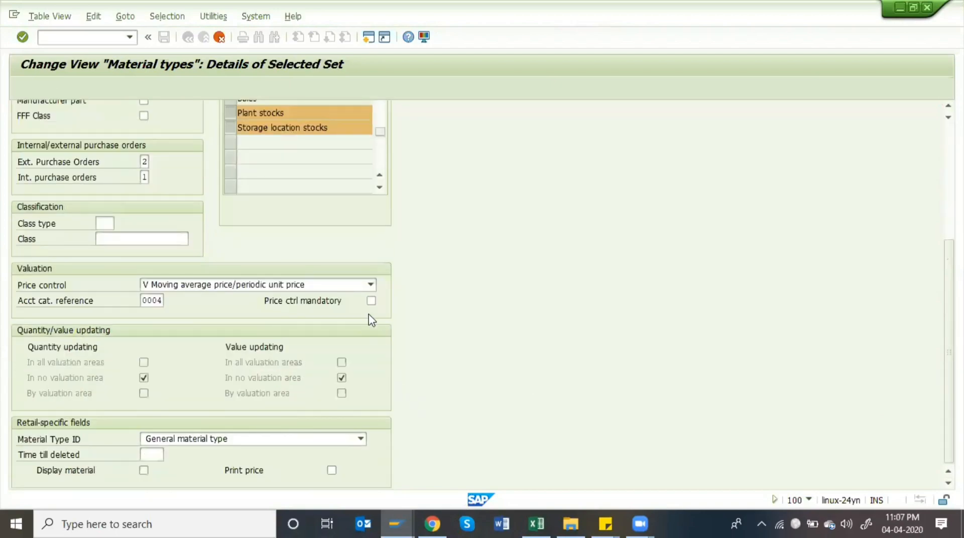
{"action": "left_click", "coordinate": [371, 302]}
{"action": "key", "text": "Return"}
Open the quantity/value updating of AMPM and position the list at valuation area AMDE
{"action": "double_click", "coordinate": [110, 140]}
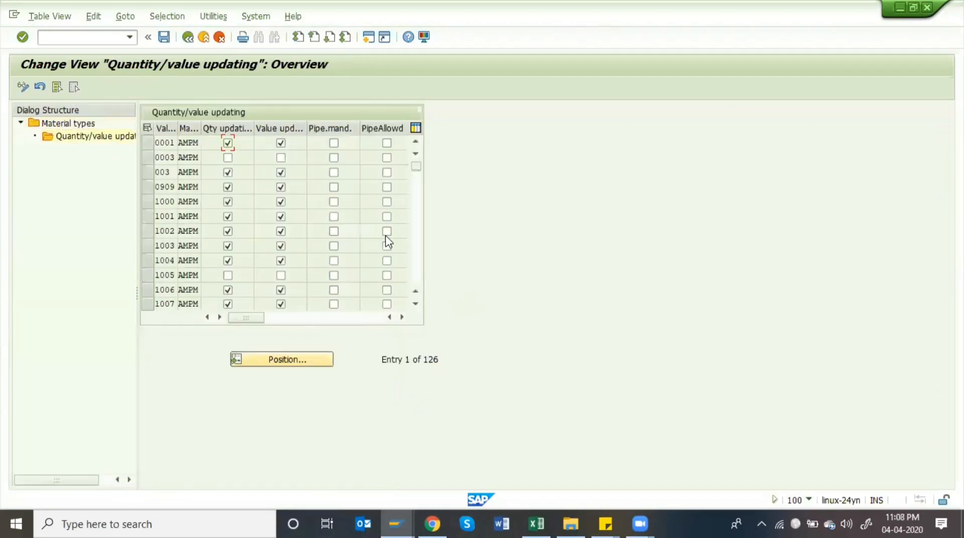
{"action": "left_click", "coordinate": [303, 358]}
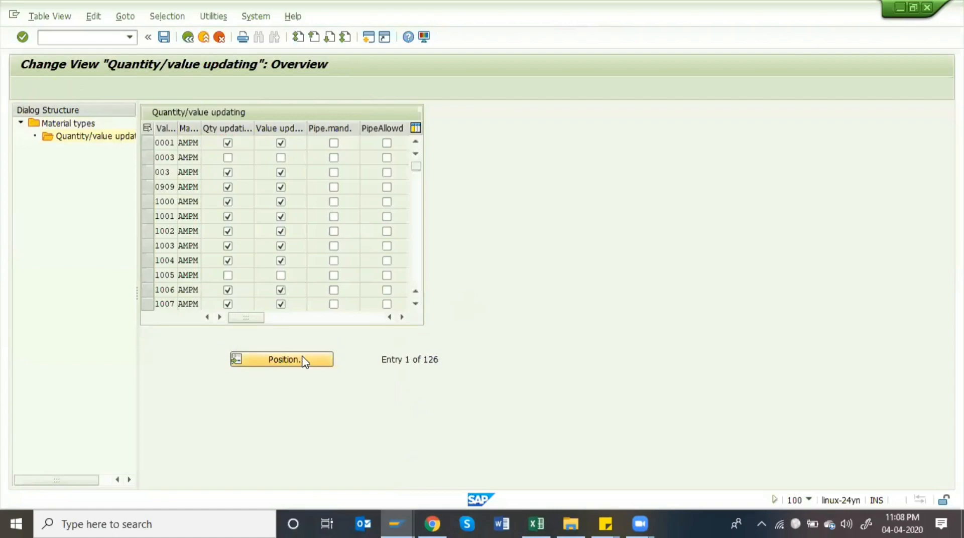
{"action": "key", "text": "Tab"}
{"action": "key", "text": "Down"}
{"action": "key", "text": "Return"}
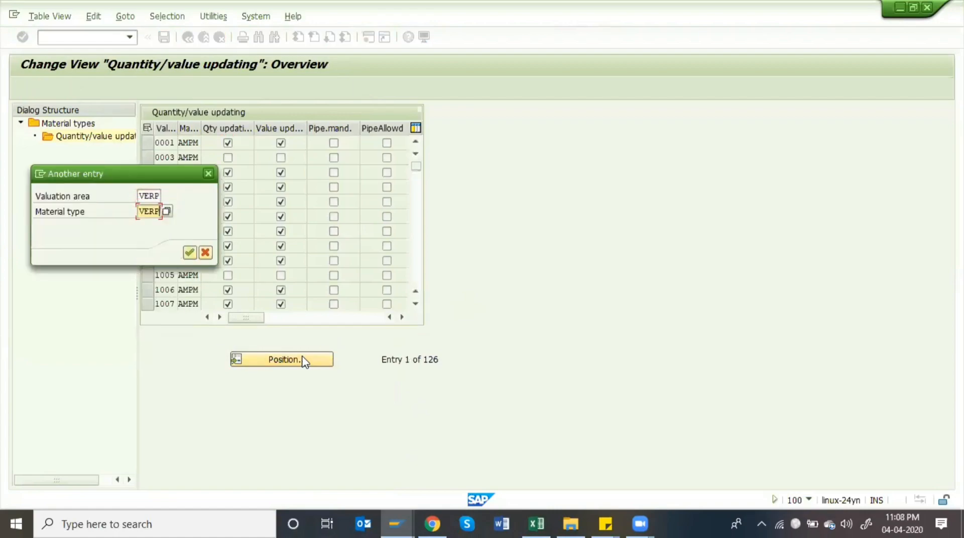
{"action": "key", "text": "BackSpace"}
{"action": "key", "text": "BackSpace"}
{"action": "key", "text": "BackSpace"}
{"action": "key", "text": "BackSpace"}
{"action": "key", "text": "Down"}
{"action": "key", "text": "Down"}
{"action": "key", "text": "Down"}
{"action": "key", "text": "Return"}
{"action": "key", "text": "Up"}
{"action": "key", "text": "BackSpace"}
{"action": "key", "text": "BackSpace"}
{"action": "key", "text": "Down"}
{"action": "key", "text": "Down"}
{"action": "key", "text": "Return"}
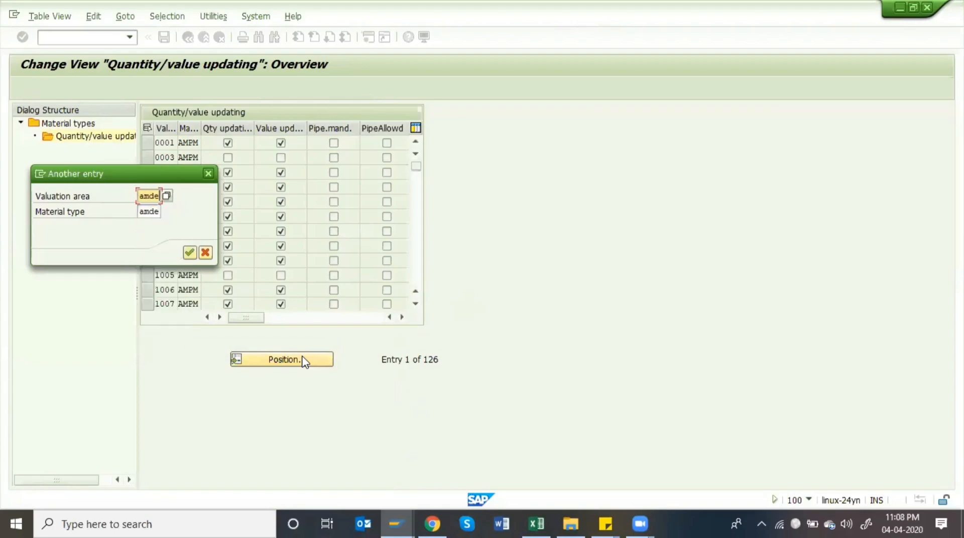
{"action": "key", "text": "Return"}
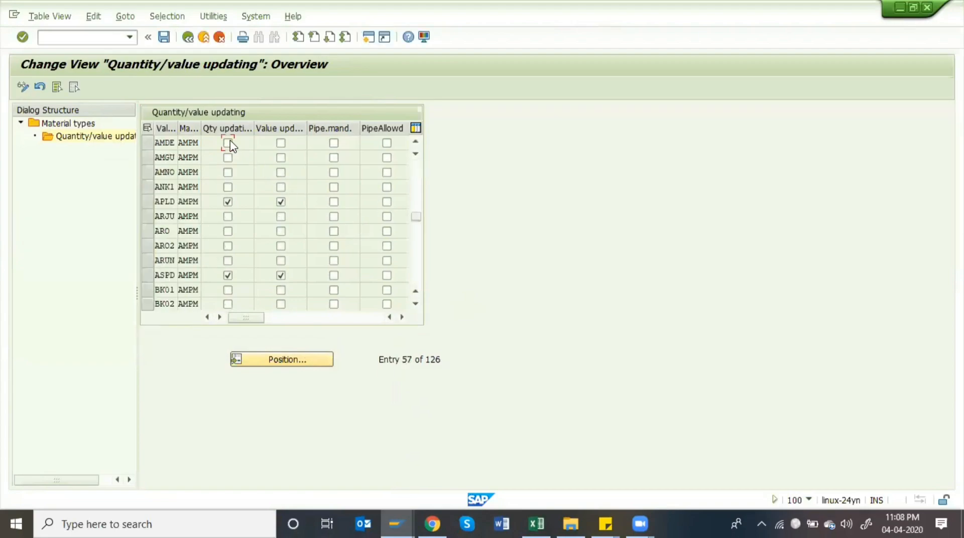
Activate quantity and value updating of AMPM for valuation areas AMDE, AMGU and AMNO, and save
{"action": "left_click", "coordinate": [228, 143]}
{"action": "left_click", "coordinate": [228, 173]}
{"action": "left_click", "coordinate": [281, 144]}
{"action": "left_click", "coordinate": [282, 158]}
{"action": "left_click", "coordinate": [281, 173]}
{"action": "left_click", "coordinate": [164, 37]}
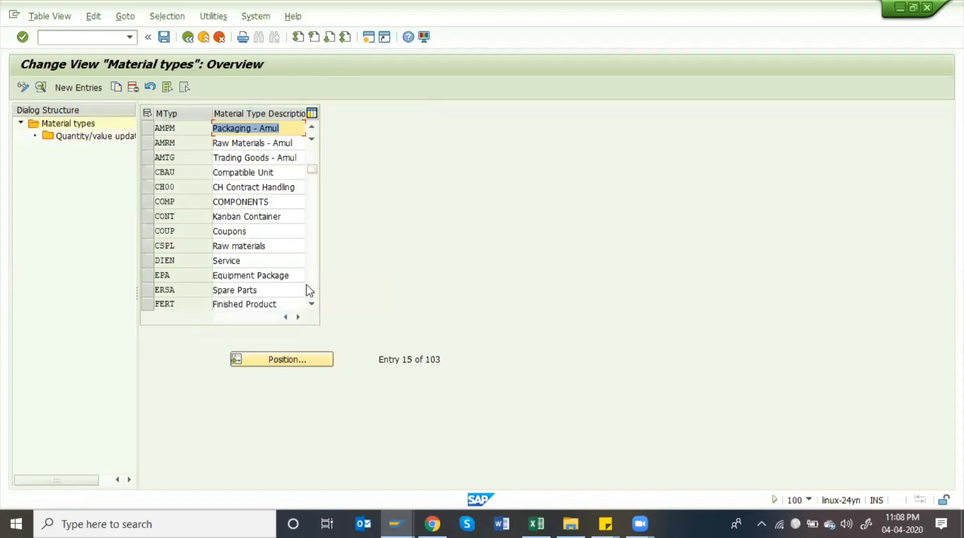
Switch to the Excel workbook and look up the standard material type listed for SEMI - Finished Goods
{"action": "key", "text": "alt+Tab"}
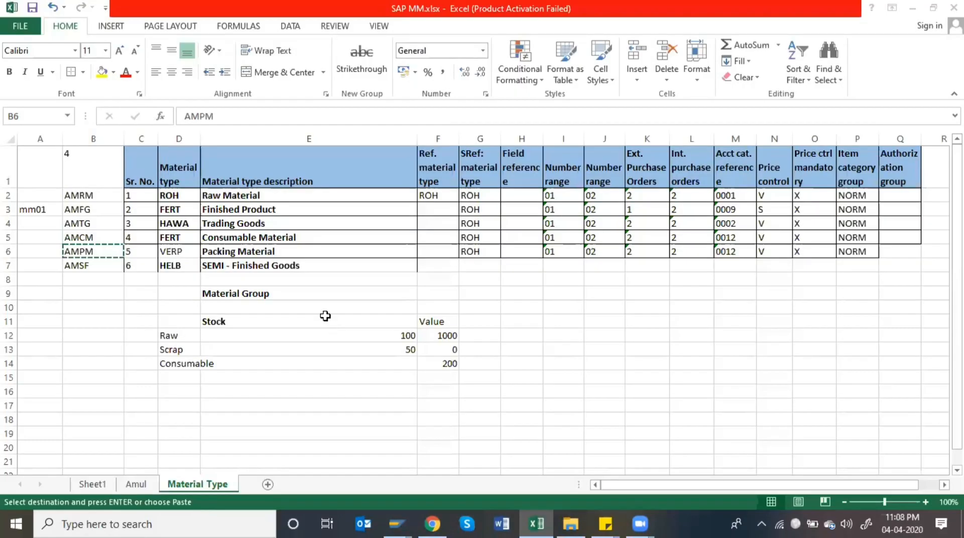
{"action": "key", "text": "Down"}
{"action": "key", "text": "Right"}
{"action": "key", "text": "Right"}
{"action": "key", "text": "Right"}
{"action": "key", "text": "Left"}
{"action": "key", "text": "Left"}
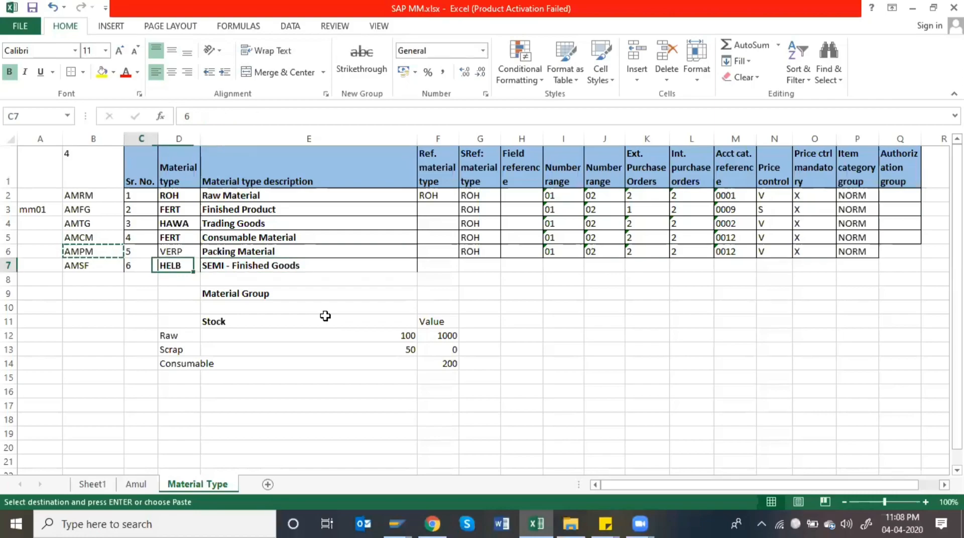
{"action": "key", "text": "alt+Tab"}
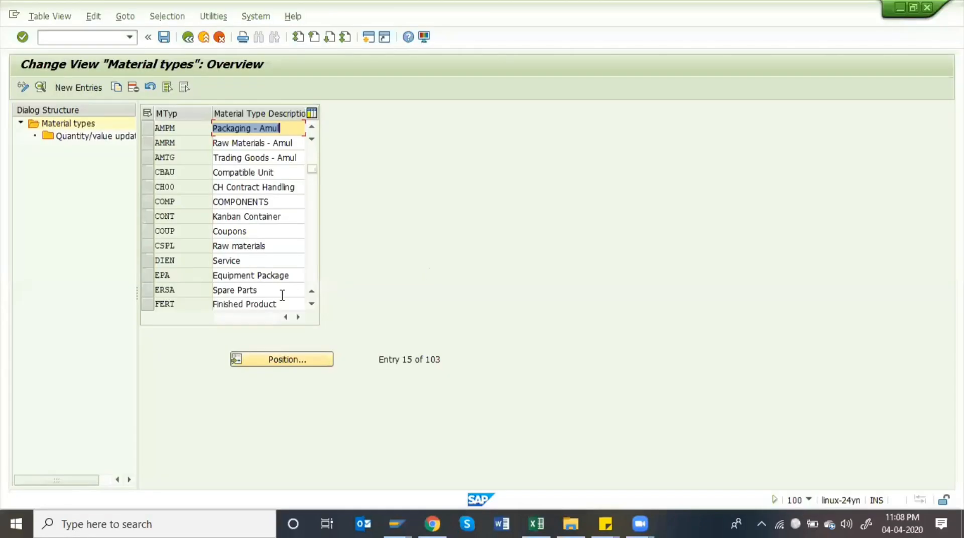
{"action": "key", "text": "alt+Tab"}
{"action": "key", "text": "Right"}
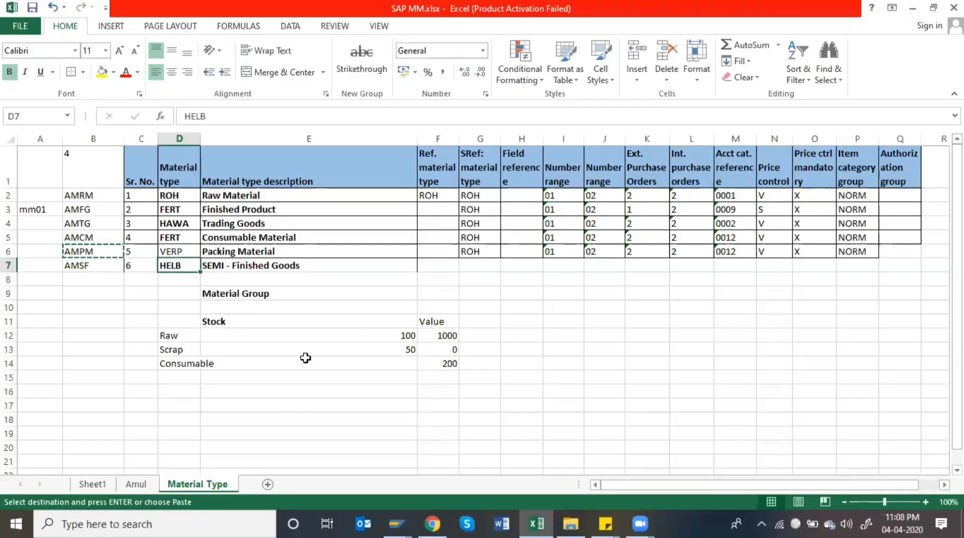
Return to SAP, position the material type list at HELB and find HALB (Semifinished Product) among the entries before it
{"action": "key", "text": "alt+Tab"}
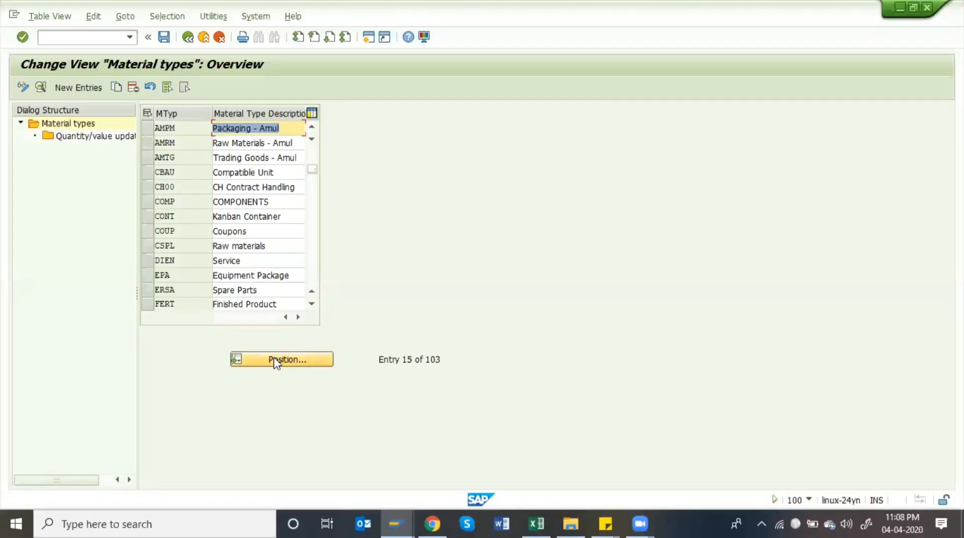
{"action": "left_click", "coordinate": [277, 362]}
{"action": "type", "text": "HELB"}
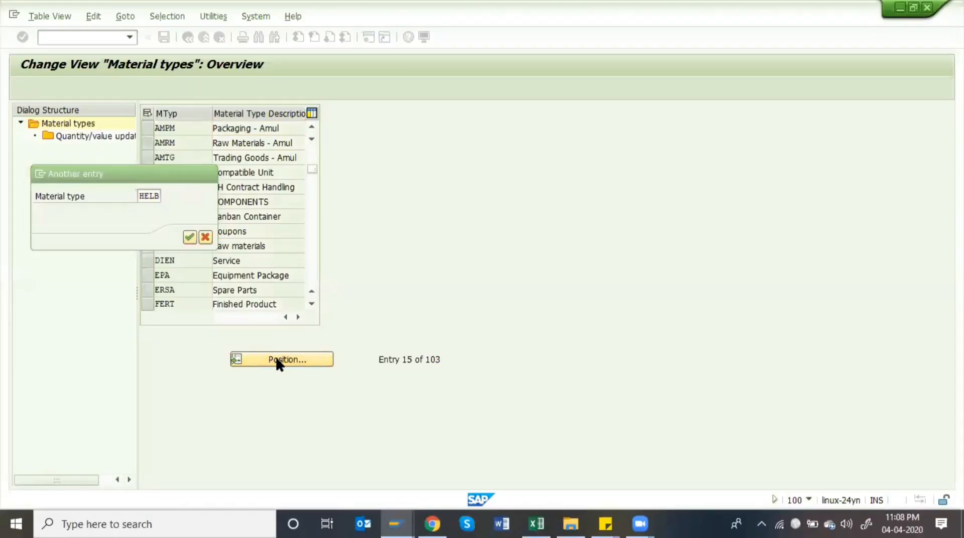
{"action": "key", "text": "Return"}
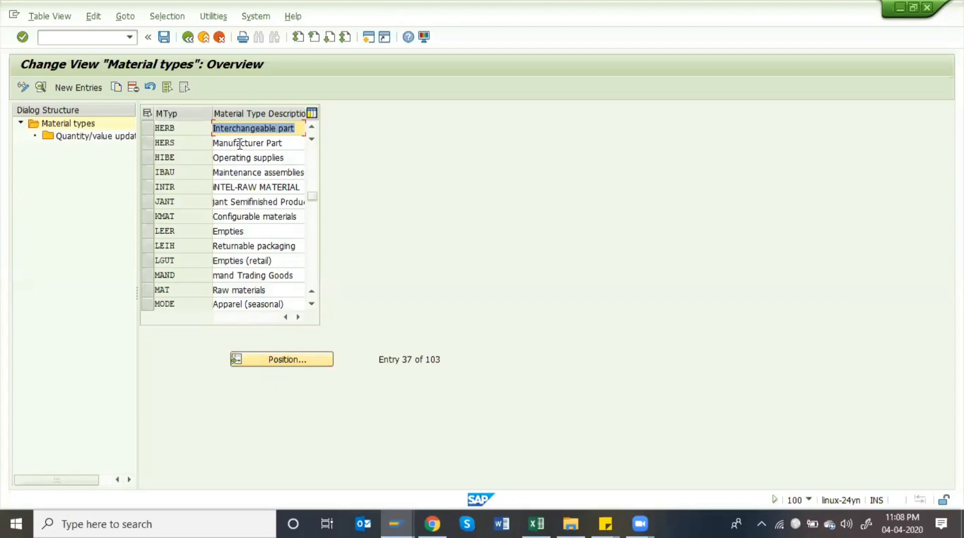
{"action": "key", "text": "Up"}
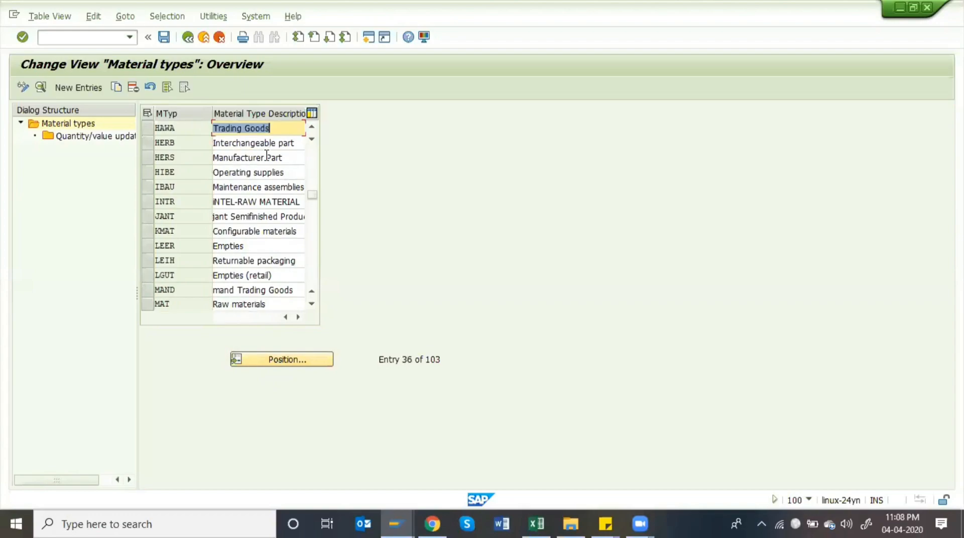
{"action": "key", "text": "Up"}
{"action": "key", "text": "Up"}
{"action": "key", "text": "Up"}
{"action": "key", "text": "Up"}
{"action": "key", "text": "Up"}
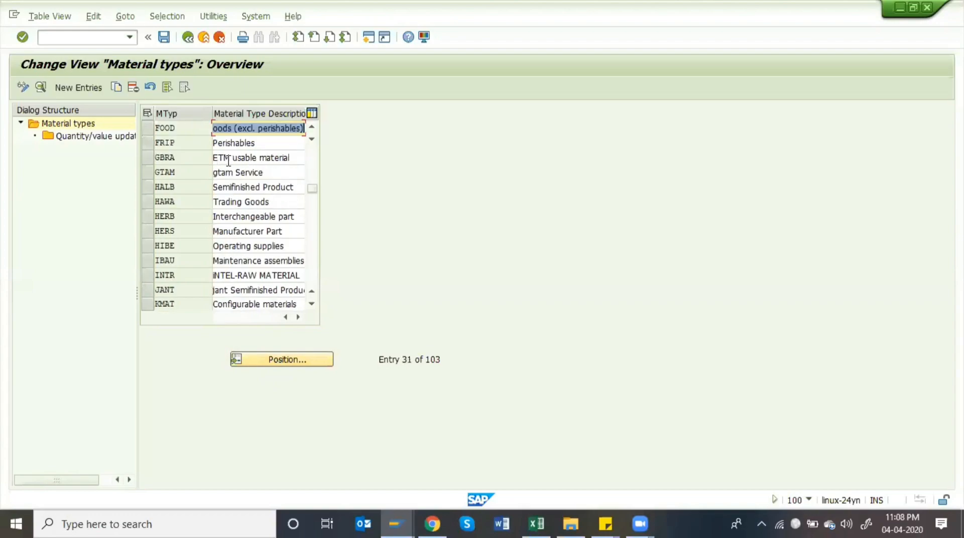
{"action": "left_click", "coordinate": [191, 188]}
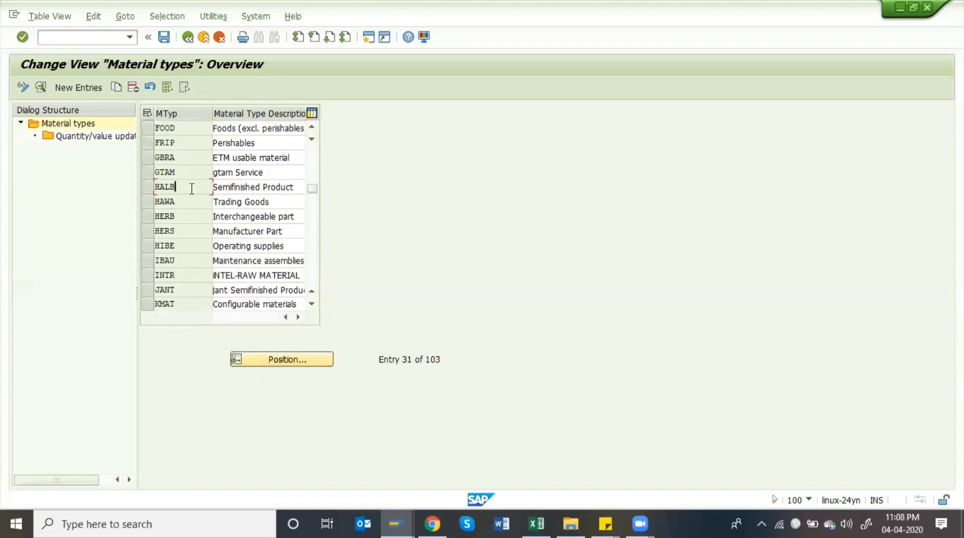
Correct the material type in the SEMI - Finished Goods row of the Excel workbook to HALB
{"action": "key", "text": "alt+Tab"}
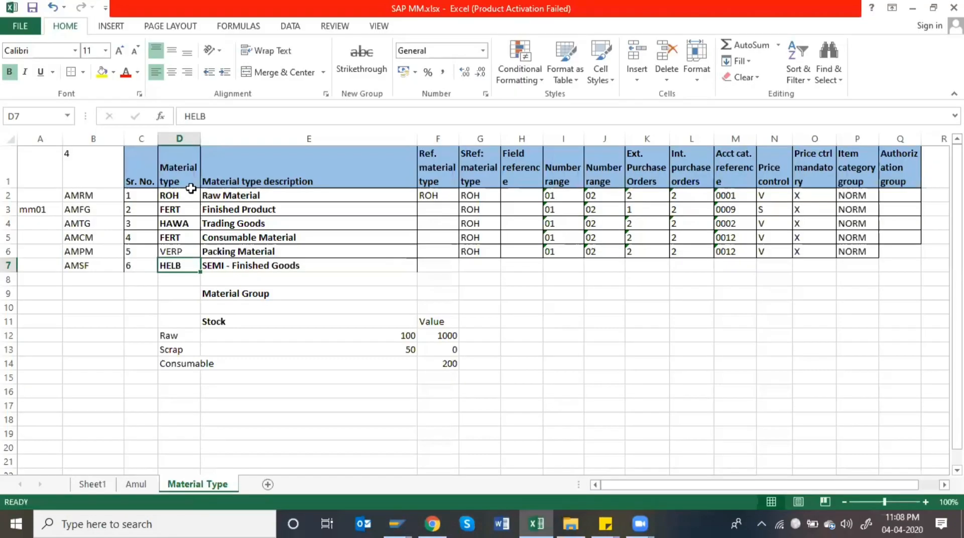
{"action": "key", "text": "F2"}
{"action": "key", "text": "Left"}
{"action": "key", "text": "Left"}
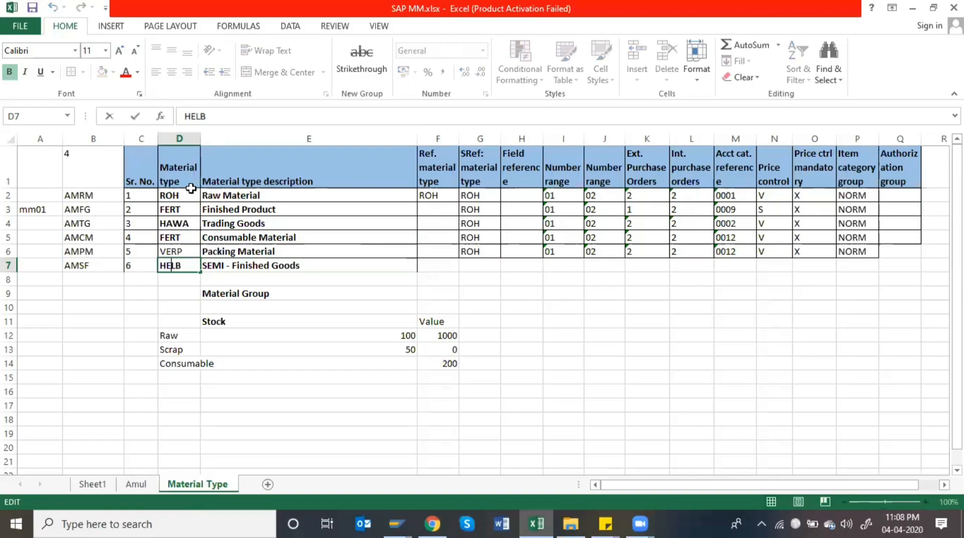
{"action": "key", "text": "BackSpace"}
{"action": "type", "text": "A"}
{"action": "key", "text": "Return"}
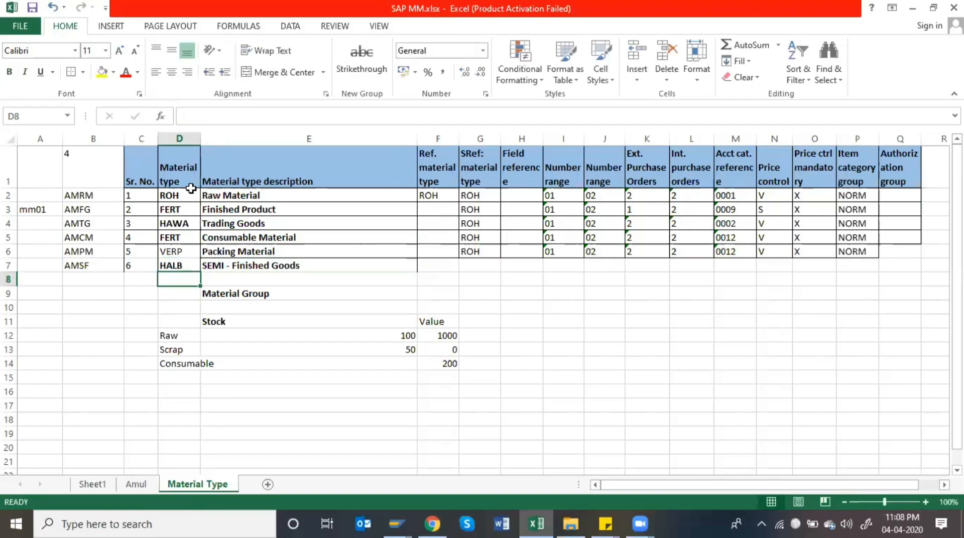
Copy material type HALB in SAP as AMSF, taking the new key from the Excel workbook
{"action": "key", "text": "alt+Tab"}
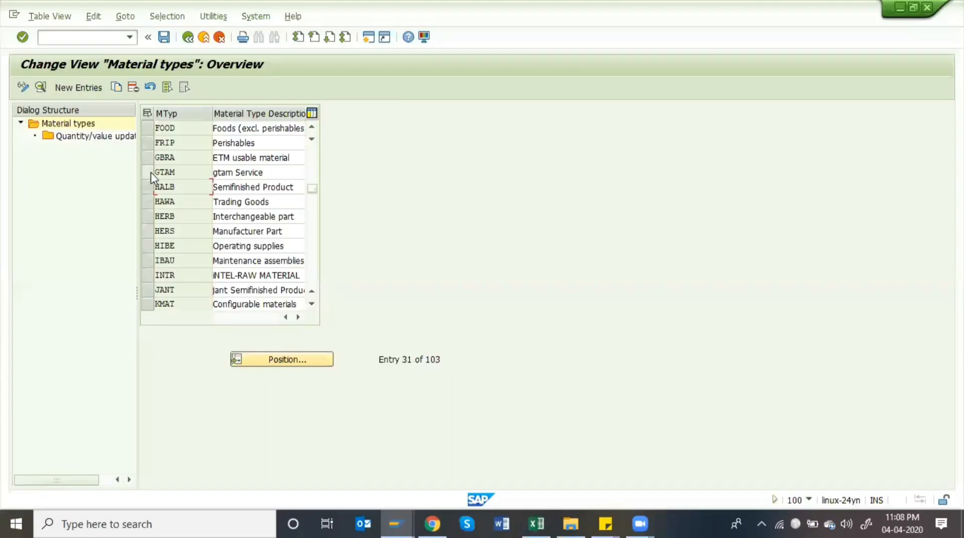
{"action": "left_click", "coordinate": [152, 187]}
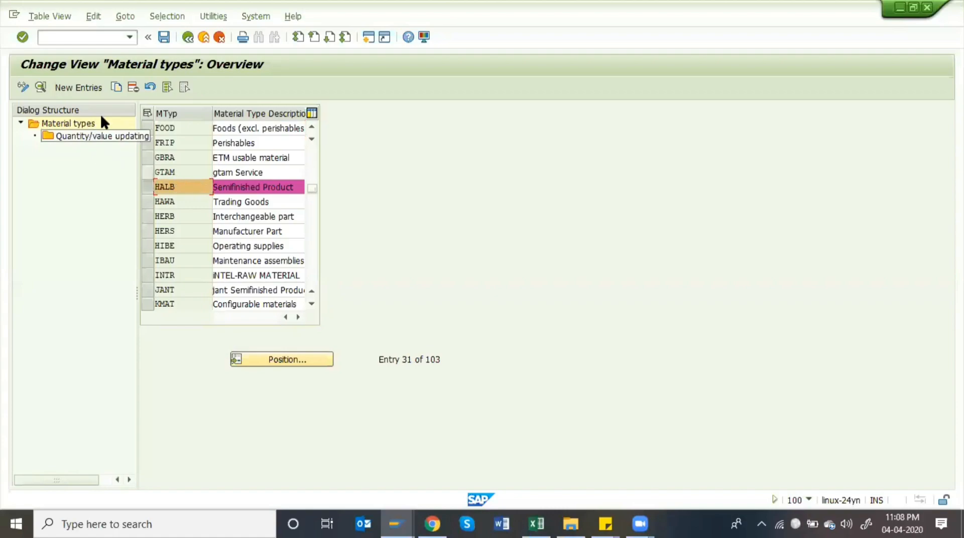
{"action": "left_click", "coordinate": [115, 84]}
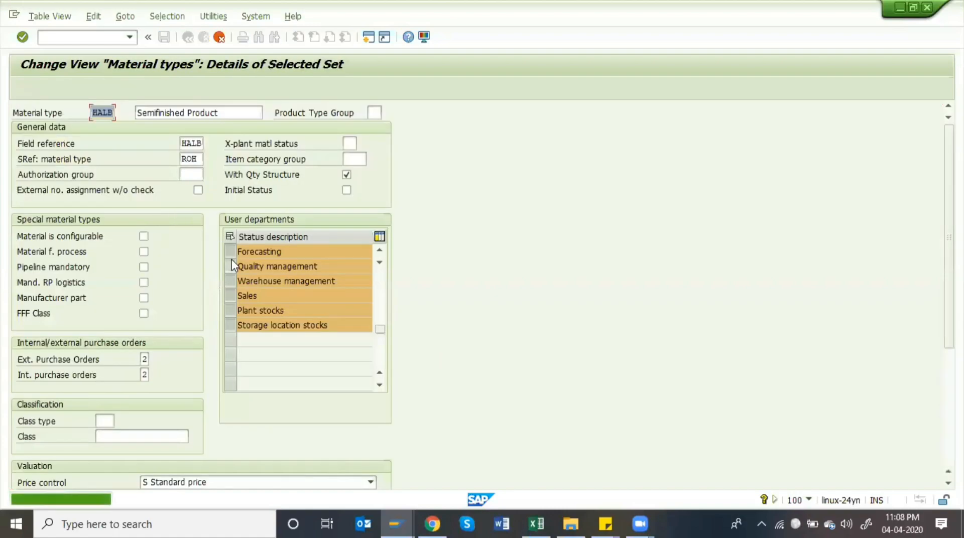
{"action": "key", "text": "alt+Tab"}
{"action": "key", "text": "Left"}
{"action": "key", "text": "Up"}
{"action": "key", "text": "Up"}
{"action": "key", "text": "Left"}
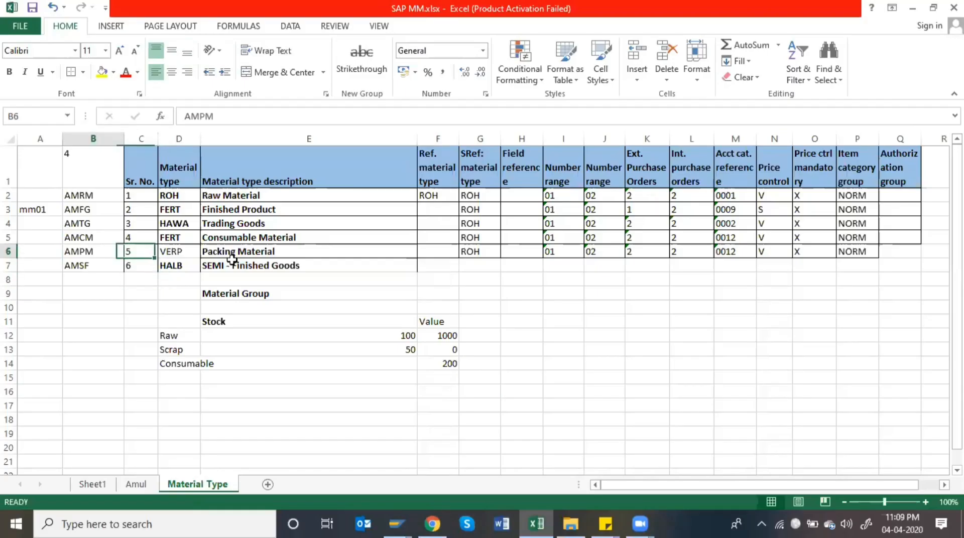
{"action": "key", "text": "Down"}
{"action": "key", "text": "ctrl+c"}
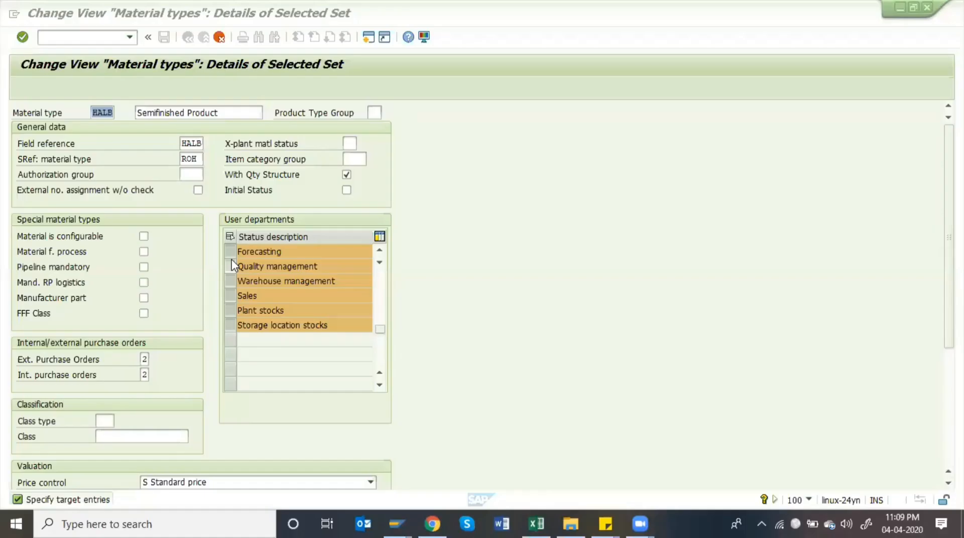
{"action": "key", "text": "alt+Tab"}
{"action": "key", "text": "ctrl+v"}
{"action": "key", "text": "Tab"}
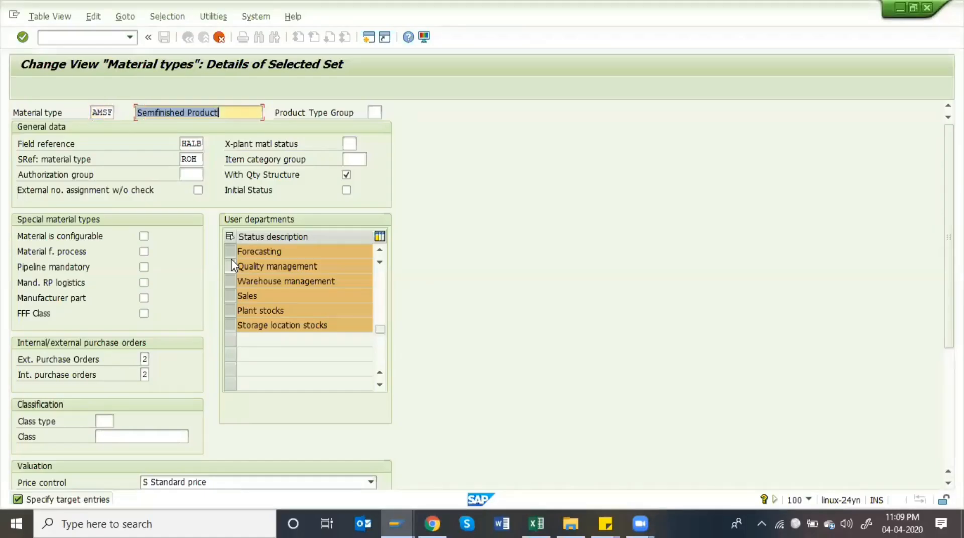
Check the description of the semi-finished goods row against the other material types in the Excel workbook
{"action": "key", "text": "alt+Tab"}
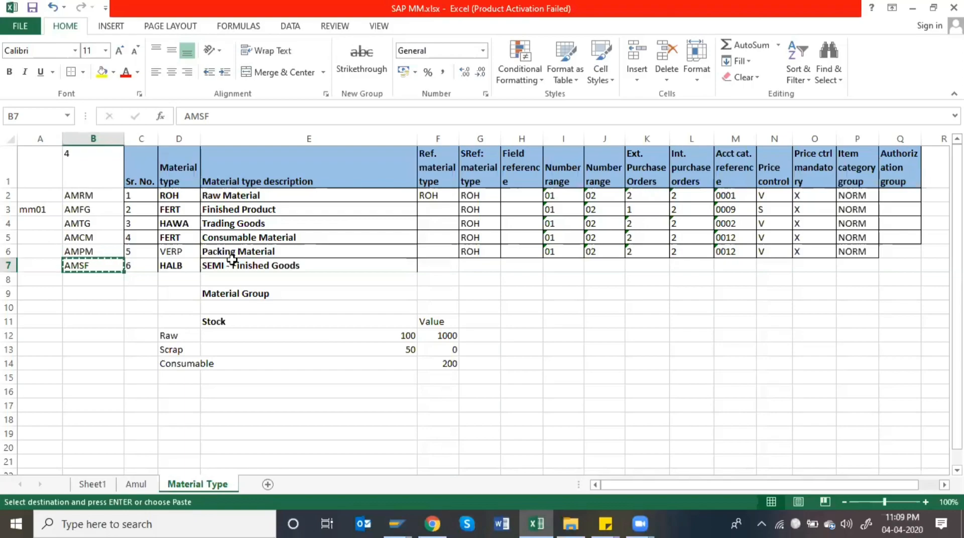
{"action": "key", "text": "Right"}
{"action": "key", "text": "Right"}
{"action": "key", "text": "Right"}
{"action": "key", "text": "Up"}
{"action": "key", "text": "Up"}
{"action": "key", "text": "Up"}
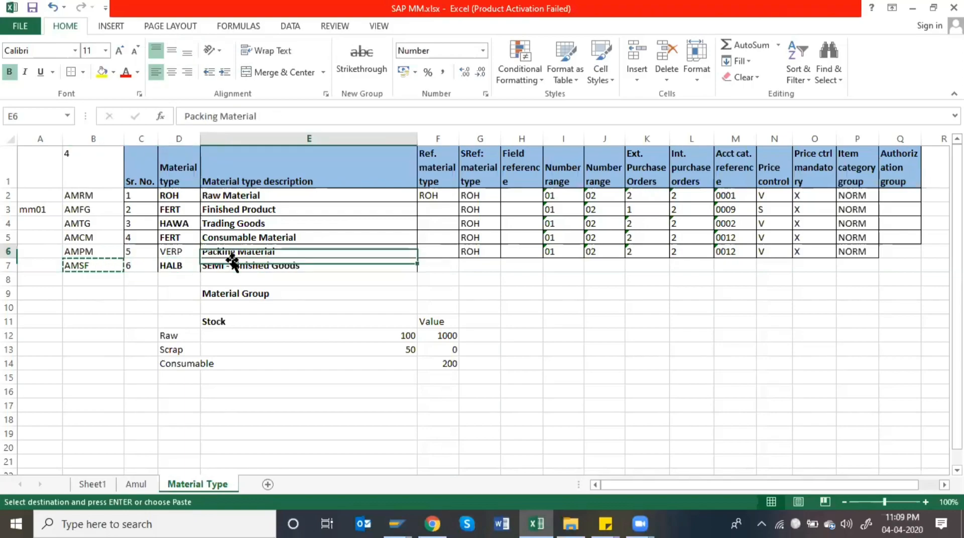
{"action": "key", "text": "Down"}
{"action": "key", "text": "Down"}
{"action": "key", "text": "Down"}
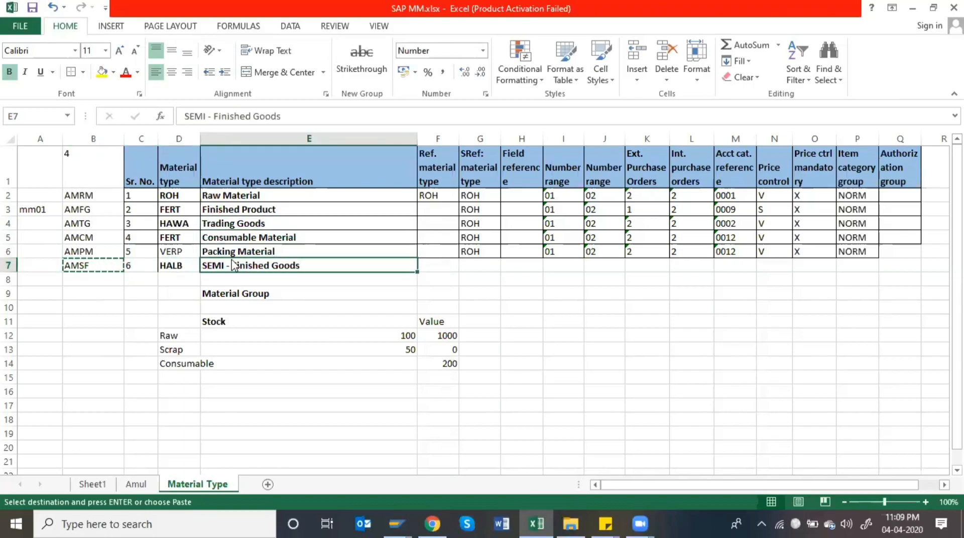
Return to SAP and add Amul to the end of the AMSF description "Semifinished Product"
{"action": "key", "text": "alt+Tab"}
{"action": "type", "text": "-"}
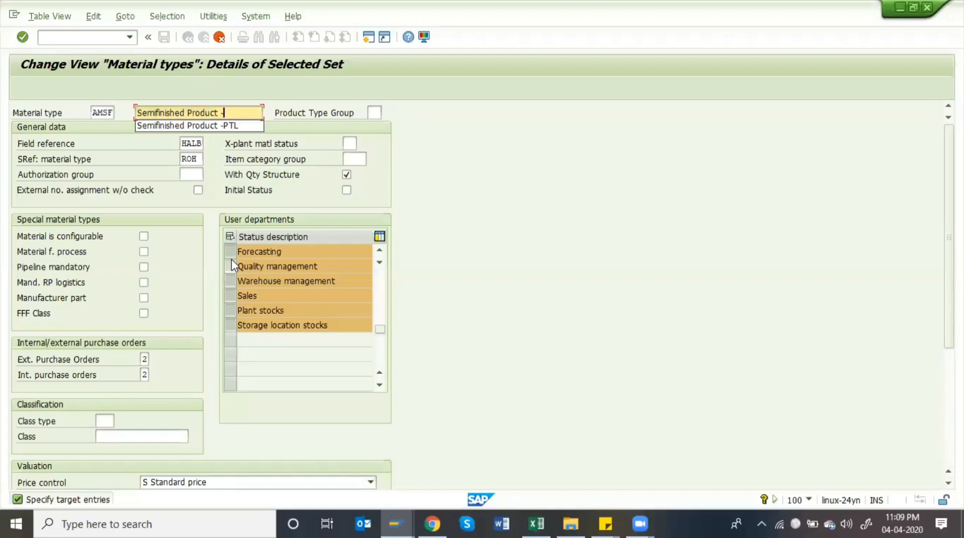
{"action": "type", "text": "A"}
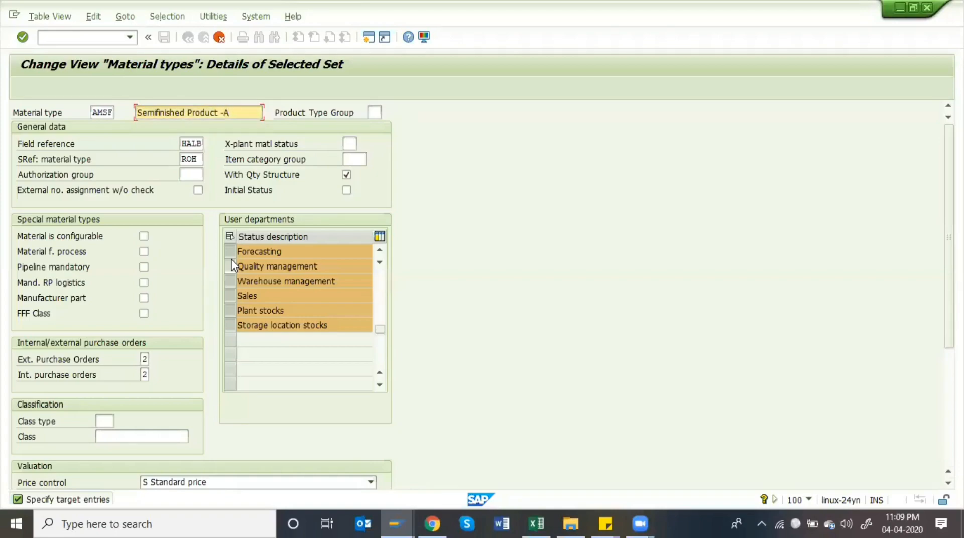
{"action": "type", "text": "mu"}
{"action": "key", "text": "BackSpace"}
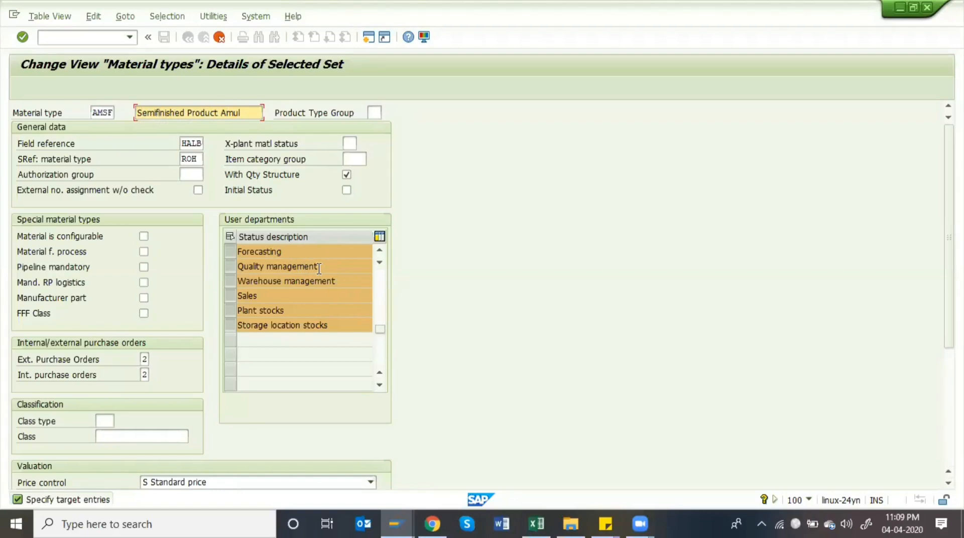
Shorten the description of AMSF to "SFG Product -Amul"
{"action": "key", "text": "BackSpace"}
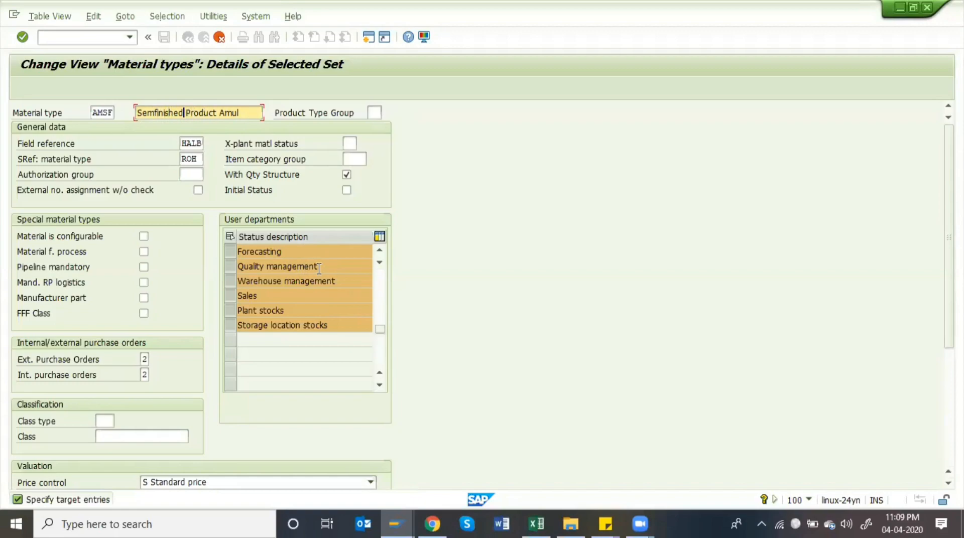
{"action": "key", "text": "BackSpace"}
{"action": "key", "text": "BackSpace"}
{"action": "key", "text": "BackSpace"}
{"action": "key", "text": "BackSpace"}
{"action": "key", "text": "BackSpace"}
{"action": "key", "text": "BackSpace"}
{"action": "key", "text": "BackSpace"}
{"action": "key", "text": "BackSpace"}
{"action": "key", "text": "BackSpace"}
{"action": "key", "text": "BackSpace"}
{"action": "key", "text": "BackSpace"}
{"action": "type", "text": "SFG"}
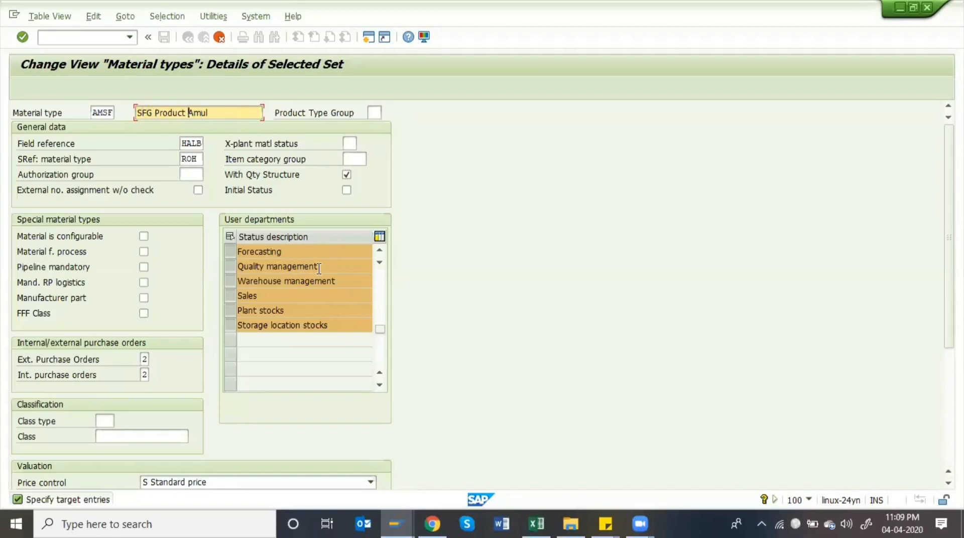
{"action": "type", "text": "-"}
{"action": "scroll", "coordinate": [437, 394], "scroll_direction": "down", "scroll_amount": 5}
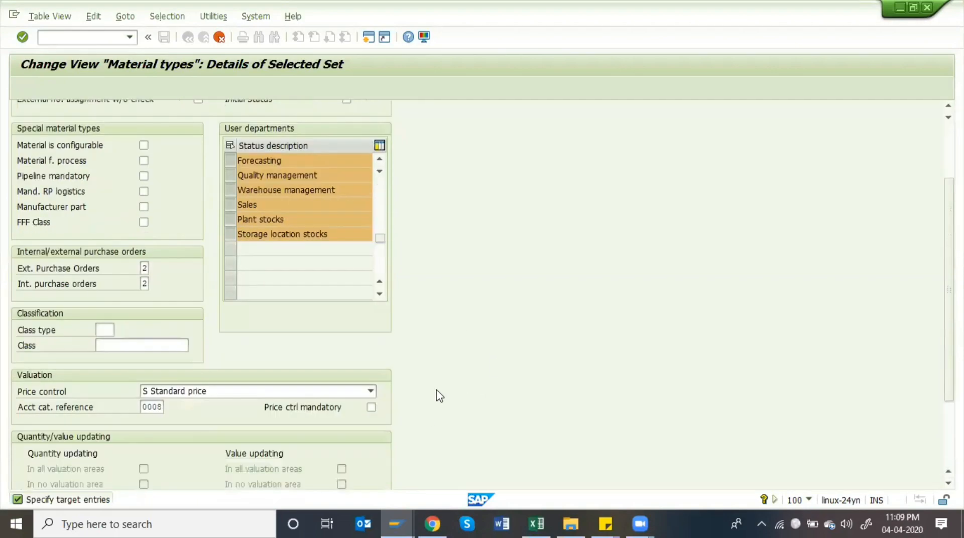
Choose account category reference 0008, Ref. for semifinished products, for material type AMSF and confirm the copy with its dependent entries
{"action": "left_click", "coordinate": [153, 355]}
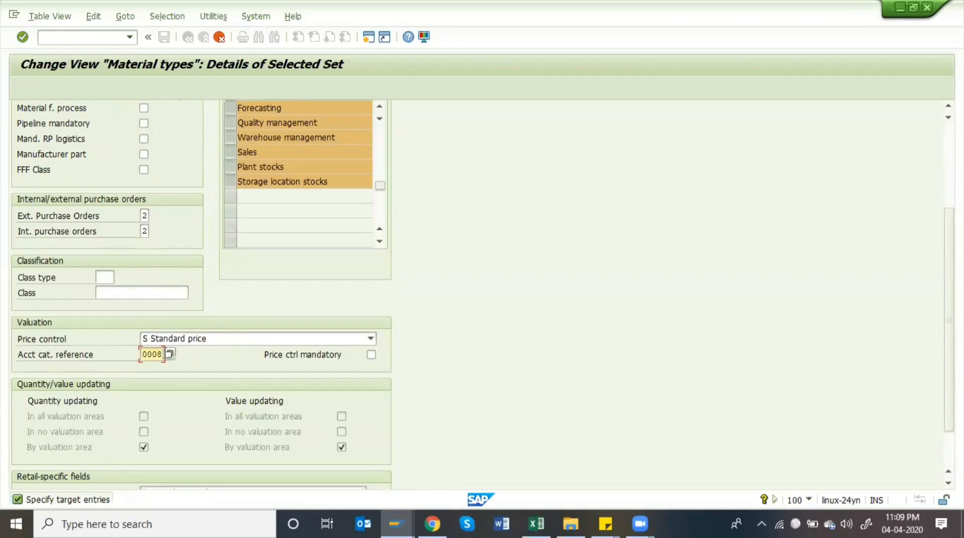
{"action": "left_click", "coordinate": [170, 355]}
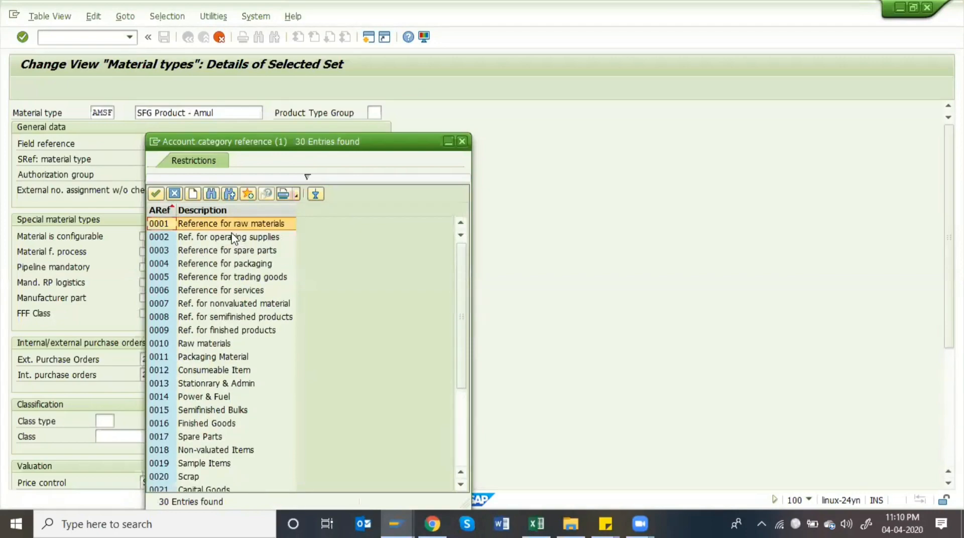
{"action": "left_click", "coordinate": [240, 319]}
{"action": "double_click", "coordinate": [241, 321]}
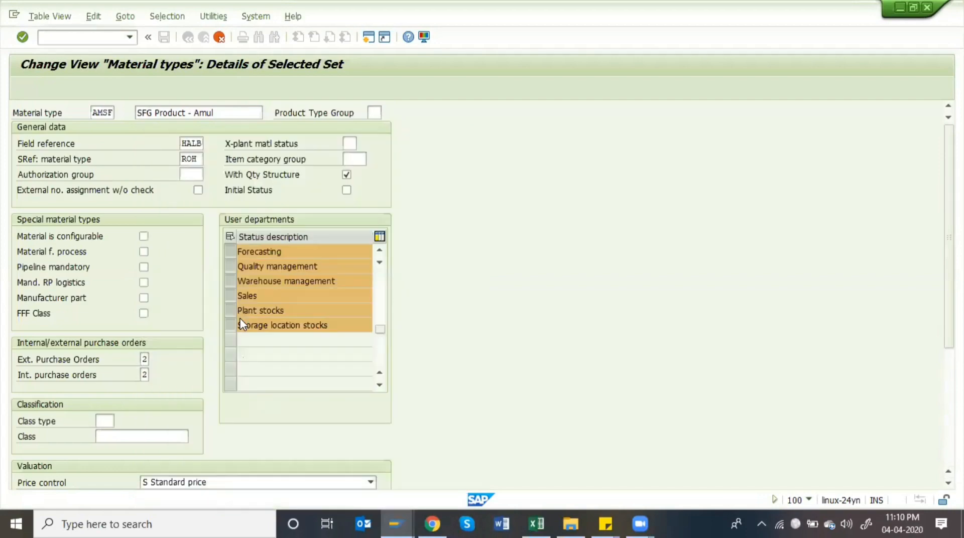
{"action": "scroll", "coordinate": [382, 397], "scroll_direction": "down", "scroll_amount": 2}
{"action": "scroll", "coordinate": [418, 406], "scroll_direction": "down", "scroll_amount": 2}
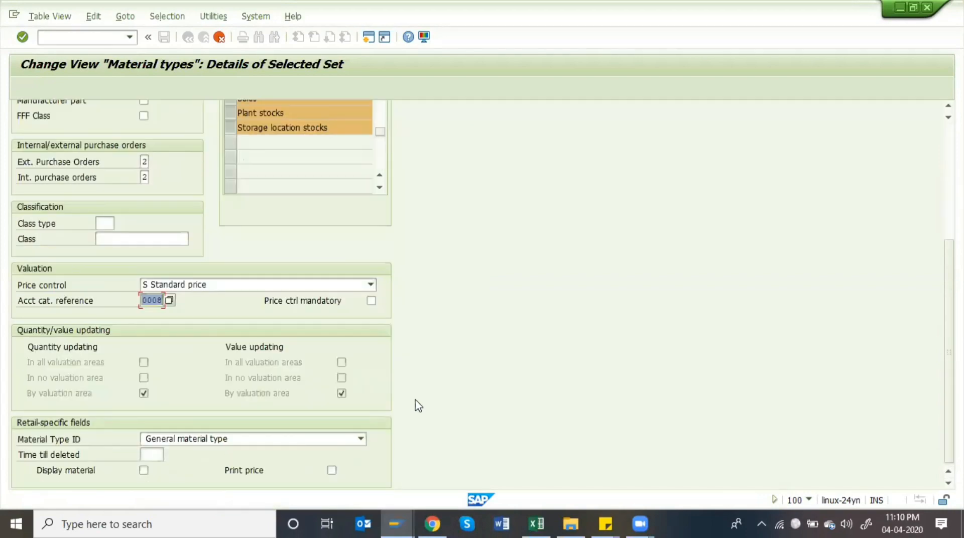
{"action": "key", "text": "Return"}
{"action": "key", "text": "Return"}
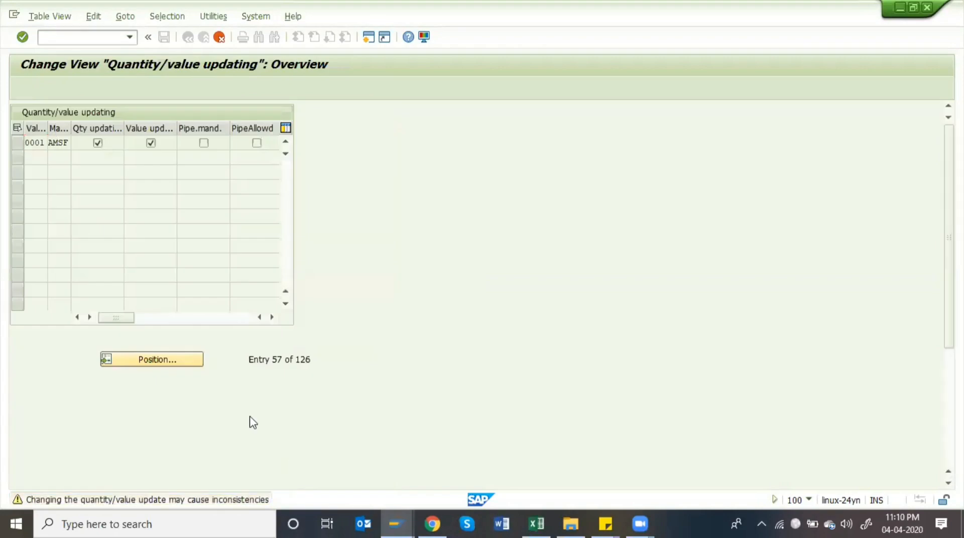
{"action": "key", "text": "Return"}
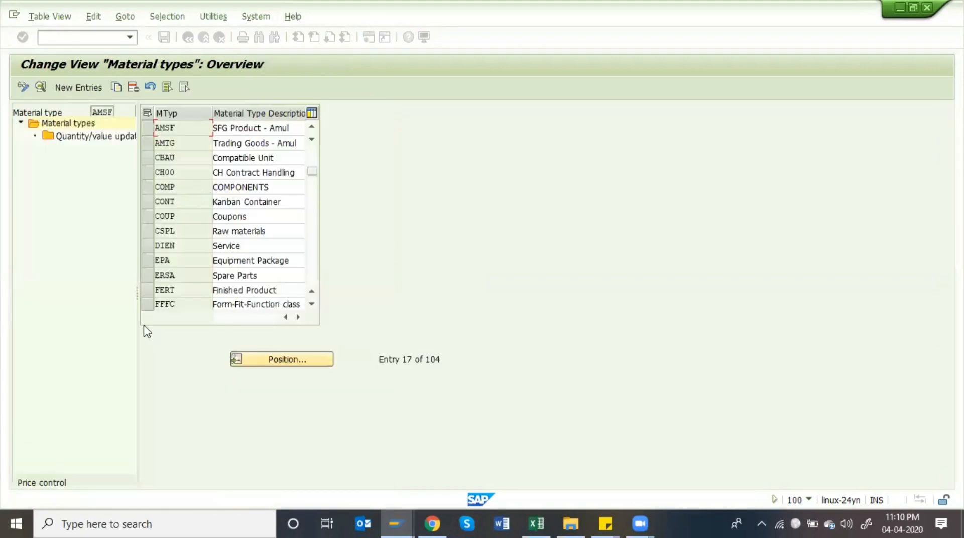
Open the quantity/value updating of AMSF and start positioning to a valuation area
{"action": "double_click", "coordinate": [92, 141]}
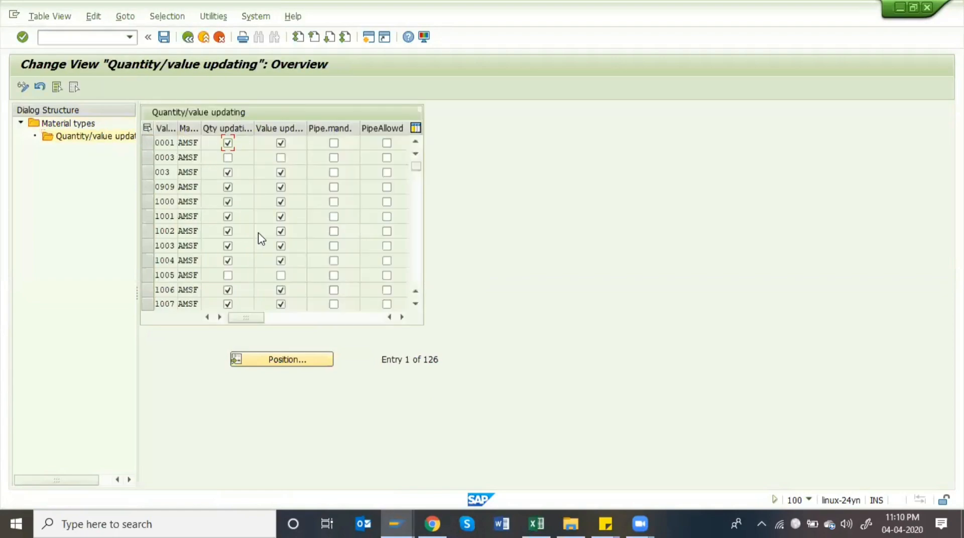
{"action": "left_click", "coordinate": [306, 359]}
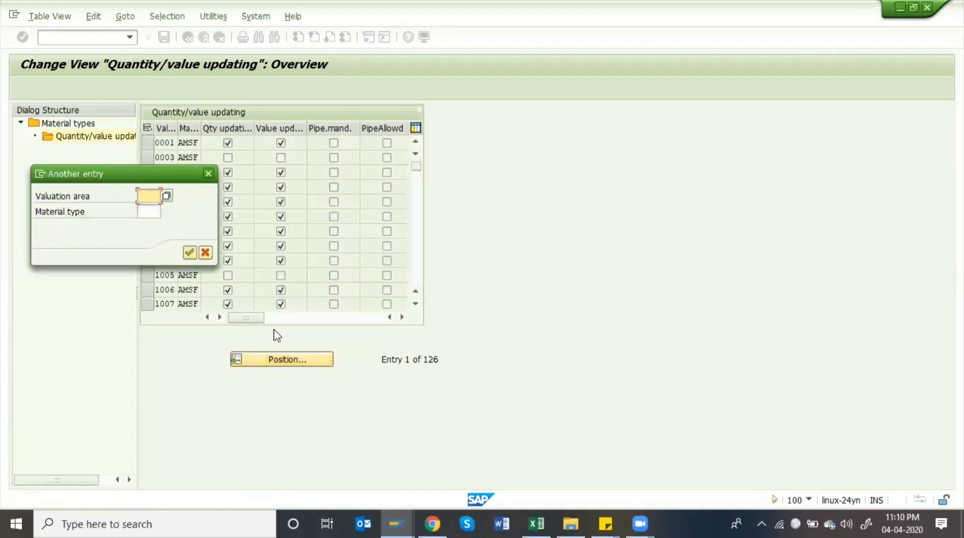
{"action": "type", "text": "HELB"}
{"action": "key", "text": "Tab"}
{"action": "key", "text": "Down"}
{"action": "key", "text": "Down"}
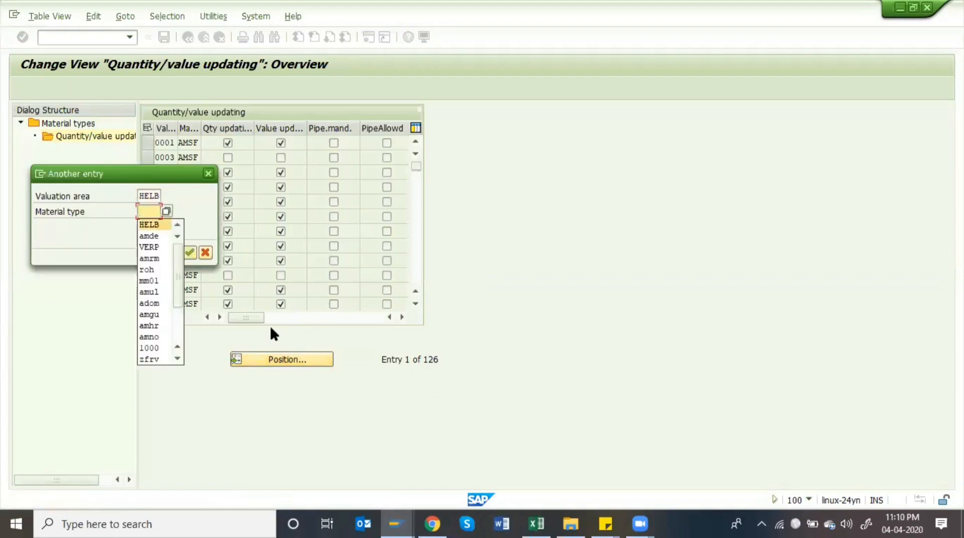
{"action": "key", "text": "Tab"}
{"action": "key", "text": "BackSpace"}
{"action": "key", "text": "BackSpace"}
{"action": "key", "text": "BackSpace"}
{"action": "key", "text": "BackSpace"}
Position the quantity/value updating list at valuation area AMDE
{"action": "key", "text": "Down"}
{"action": "key", "text": "Down"}
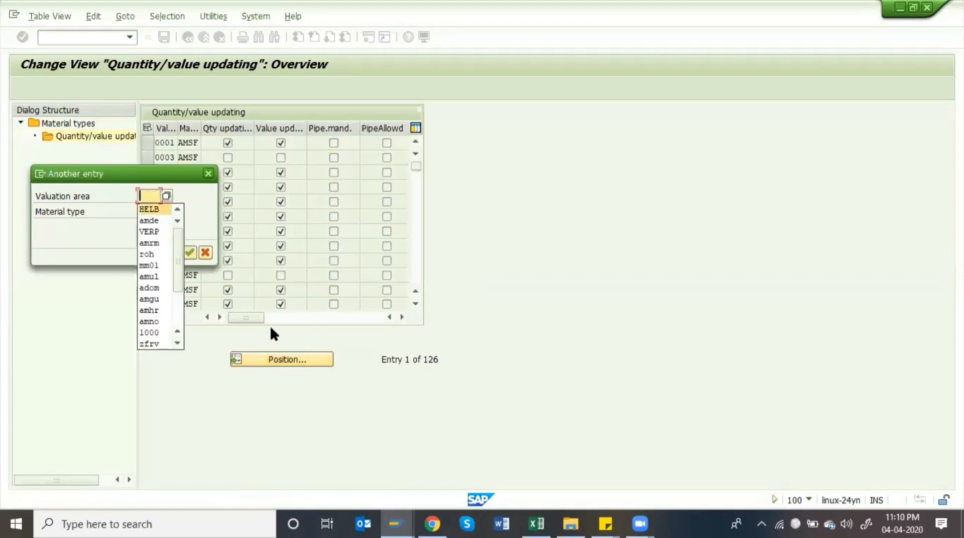
{"action": "key", "text": "Return"}
{"action": "key", "text": "Return"}
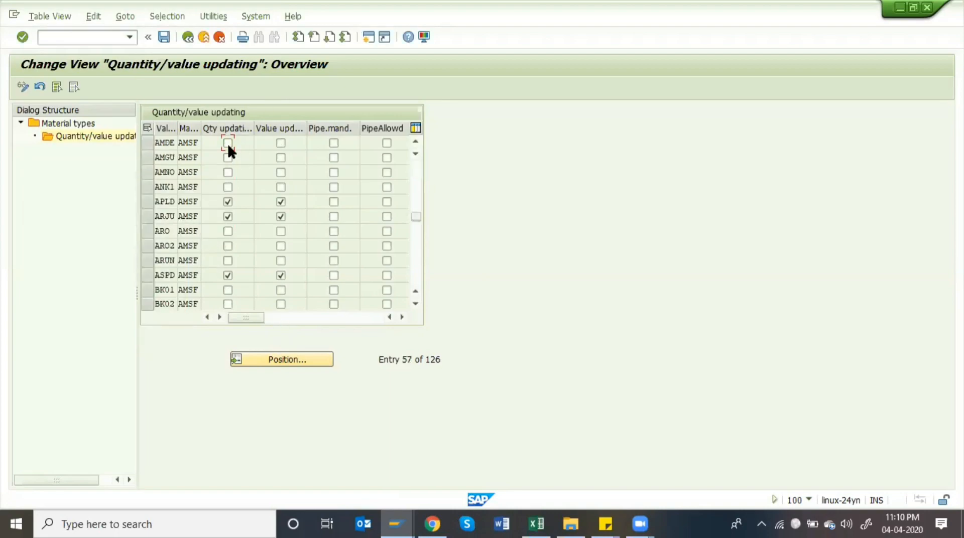
Activate quantity and value updating of AMSF for valuation areas AMDE, AMGU and AMNO, save, and return to the implementation guide
{"action": "left_click", "coordinate": [228, 157]}
{"action": "left_click", "coordinate": [229, 173]}
{"action": "left_click", "coordinate": [281, 144]}
{"action": "left_click", "coordinate": [282, 173]}
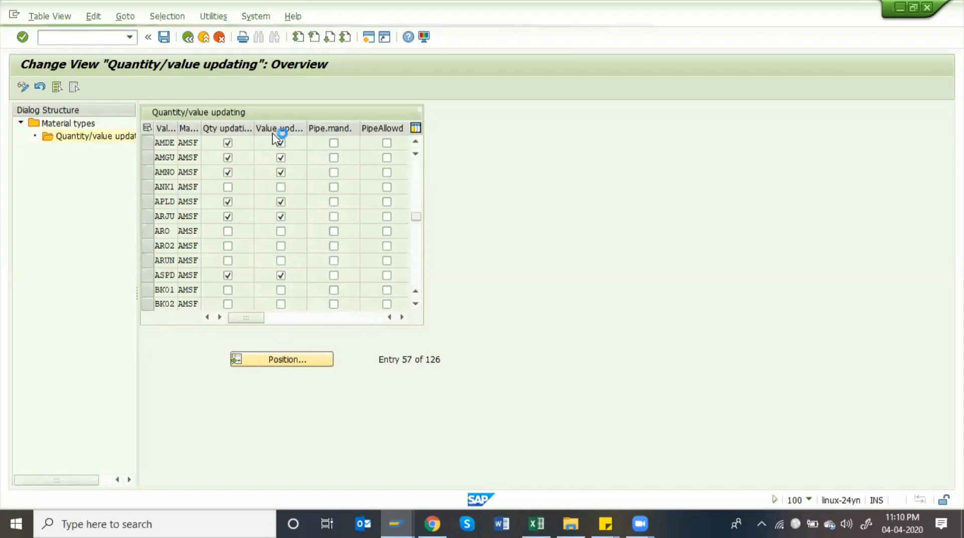
{"action": "left_click", "coordinate": [192, 40]}
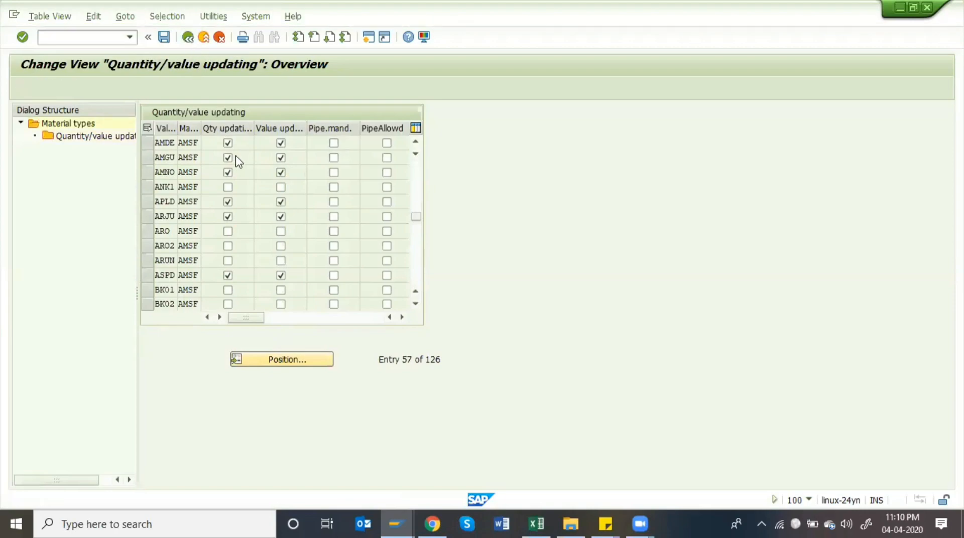
{"action": "key", "text": "ctrl+s"}
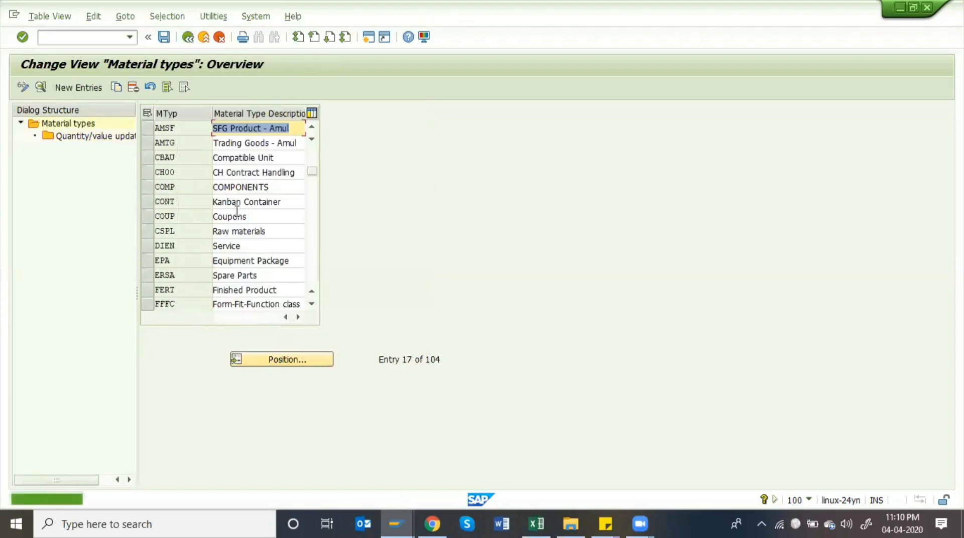
{"action": "key", "text": "F3"}
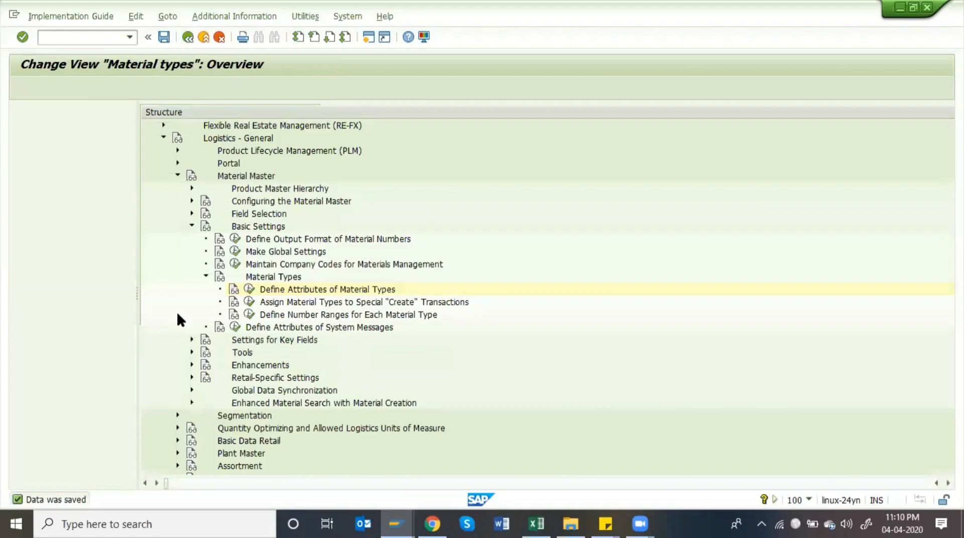
Switch to the Excel workbook and clear the contents of rows 8 to 14 below the material type table
{"action": "key", "text": "alt+Tab"}
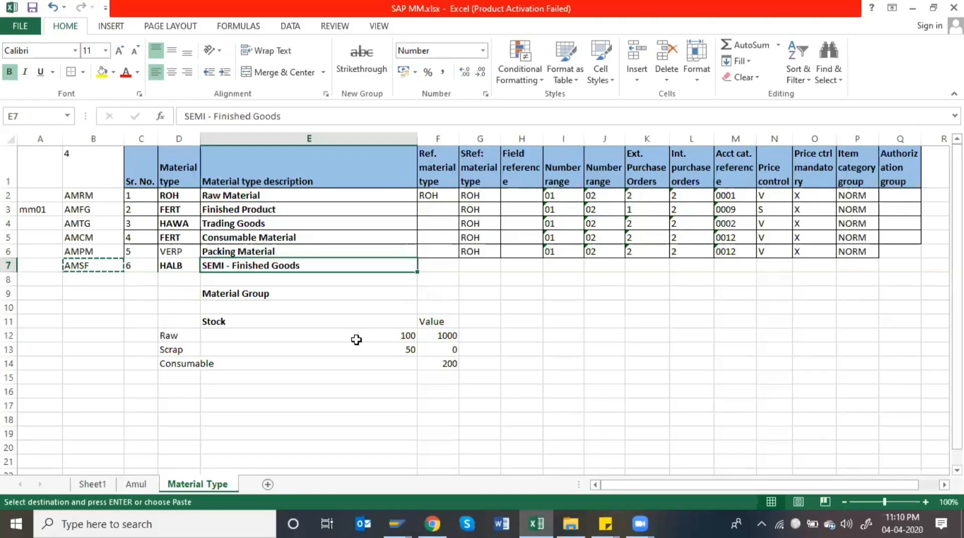
{"action": "key", "text": "Escape"}
{"action": "key", "text": "Down"}
{"action": "key", "text": "Left"}
{"action": "key", "text": "shift+space"}
{"action": "key", "text": "shift+Down"}
{"action": "key", "text": "shift+Down"}
{"action": "key", "text": "shift+Down"}
{"action": "key", "text": "shift+Down"}
{"action": "key", "text": "shift+Down"}
{"action": "key", "text": "shift+Down"}
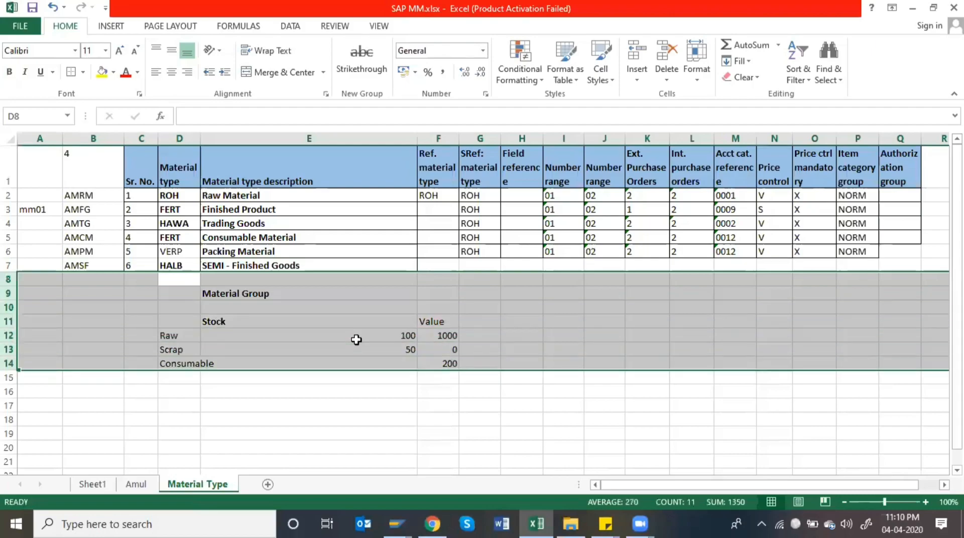
{"action": "key", "text": "Delete"}
Review the reference types, number ranges, purchase order settings and price control of the material types in the table
{"action": "key", "text": "Up"}
{"action": "key", "text": "Up"}
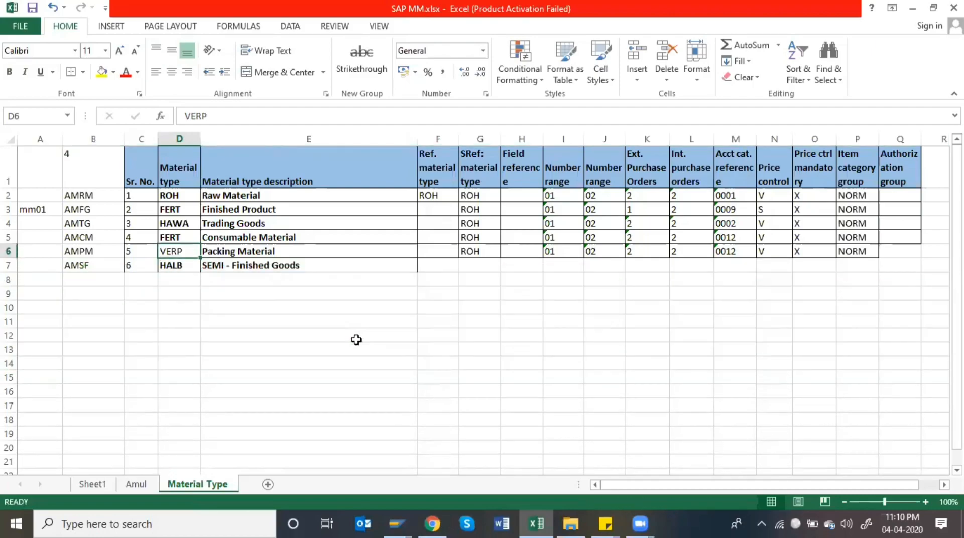
{"action": "key", "text": "Right"}
{"action": "key", "text": "Right"}
{"action": "key", "text": "Right"}
{"action": "key", "text": "Right"}
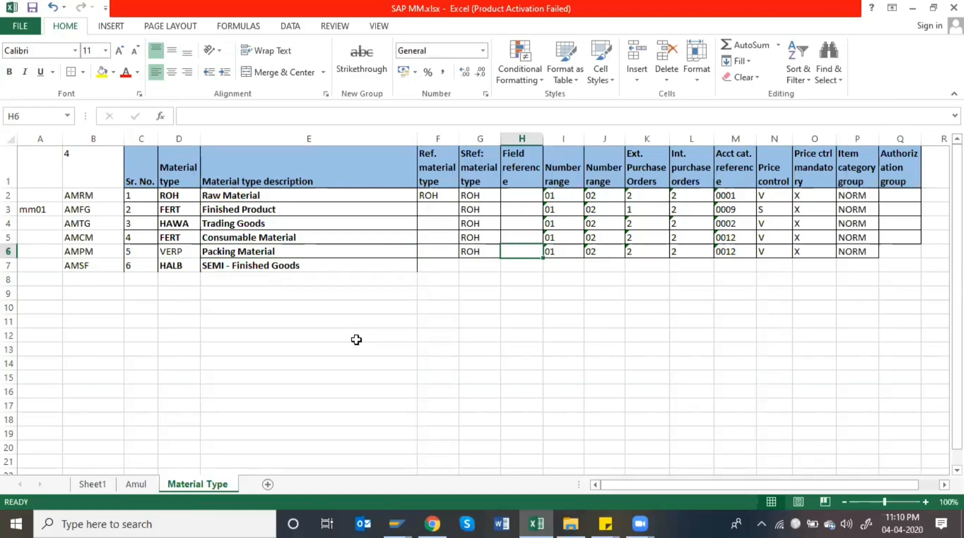
{"action": "key", "text": "Up"}
{"action": "key", "text": "Up"}
{"action": "key", "text": "Up"}
{"action": "key", "text": "Left"}
{"action": "key", "text": "Up"}
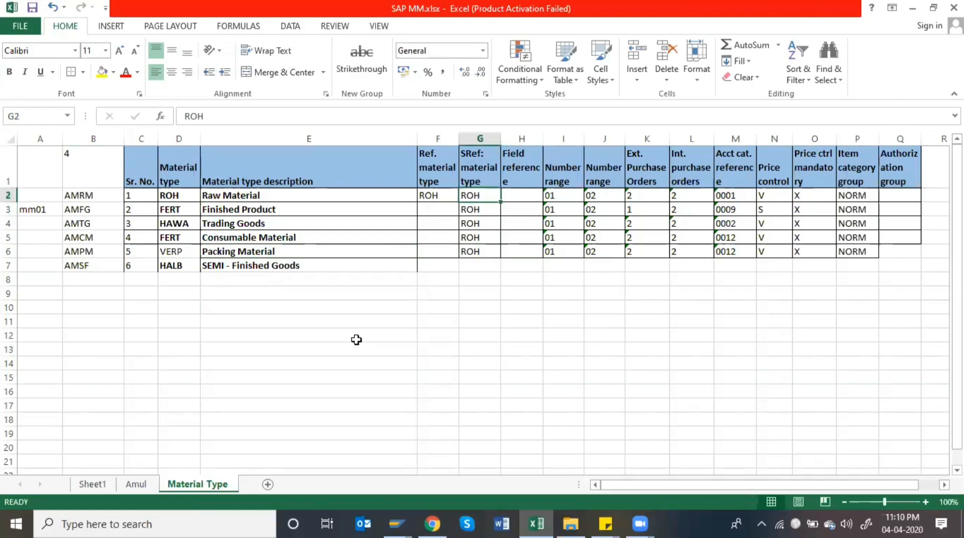
{"action": "key", "text": "Down"}
{"action": "key", "text": "Down"}
{"action": "key", "text": "Down"}
{"action": "key", "text": "Down"}
{"action": "key", "text": "Right"}
{"action": "key", "text": "Right"}
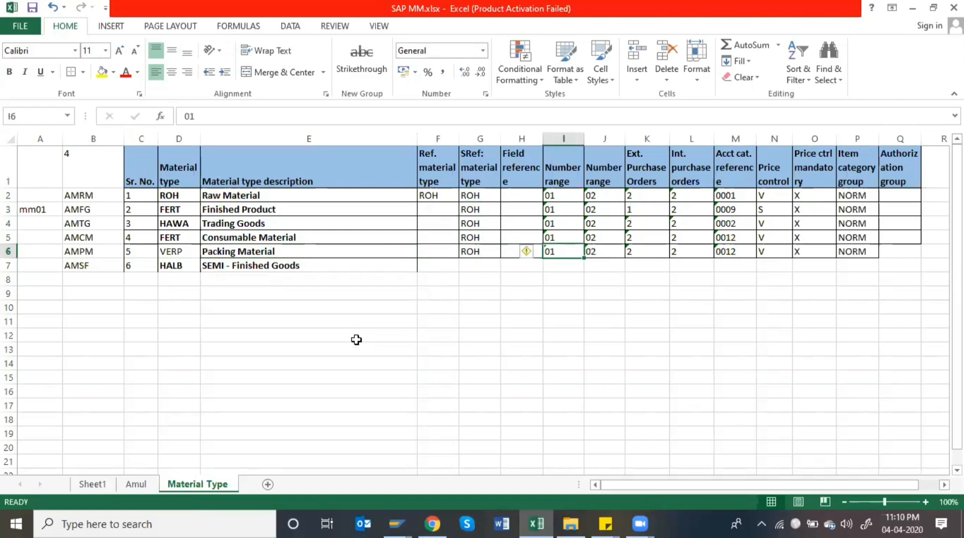
{"action": "key", "text": "Right"}
{"action": "key", "text": "Right"}
{"action": "key", "text": "Right"}
{"action": "key", "text": "Right"}
{"action": "key", "text": "Right"}
{"action": "key", "text": "Right"}
{"action": "key", "text": "Left"}
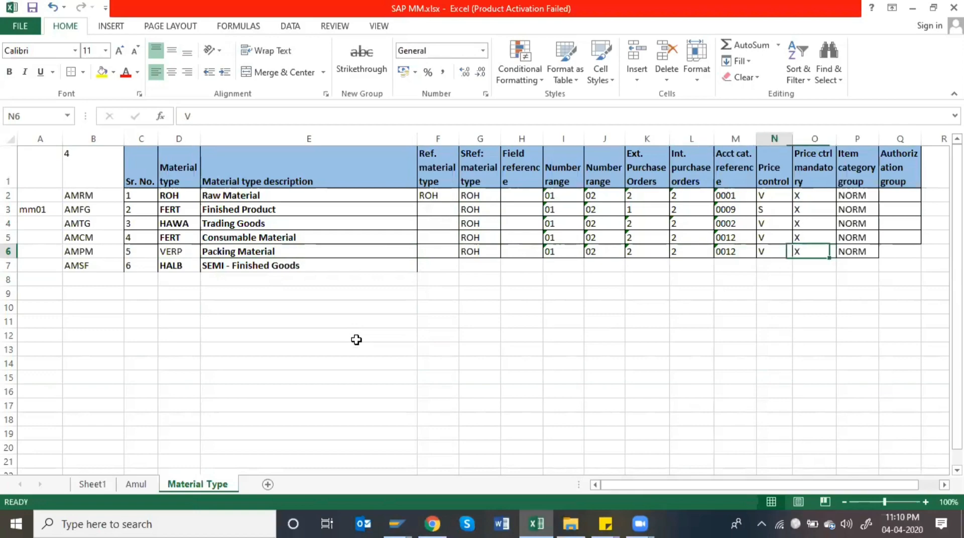
Compare the account category references of the material types in rows 2 to 6
{"action": "key", "text": "Left"}
{"action": "key", "text": "Up"}
{"action": "key", "text": "Up"}
{"action": "key", "text": "Up"}
{"action": "key", "text": "Up"}
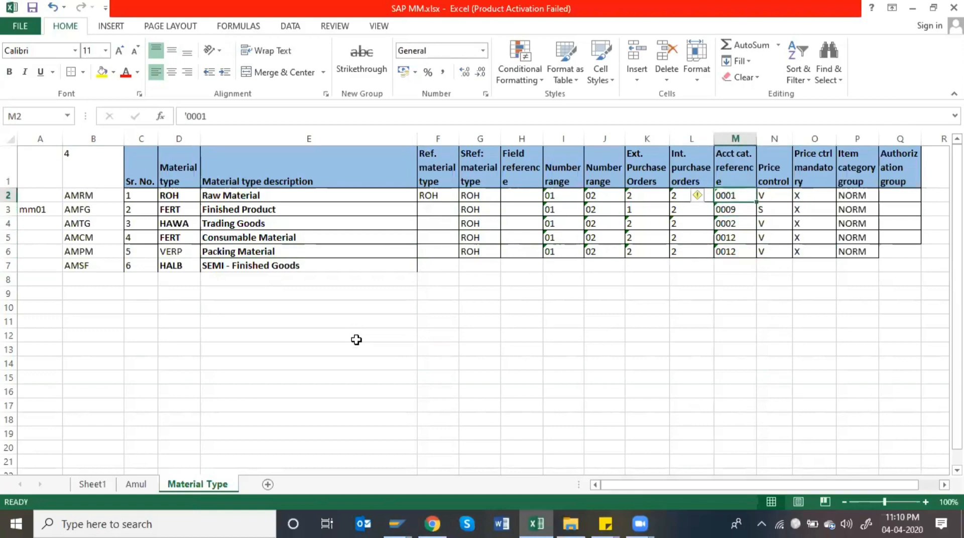
{"action": "key", "text": "Down"}
{"action": "key", "text": "Down"}
{"action": "key", "text": "Down"}
{"action": "key", "text": "Down"}
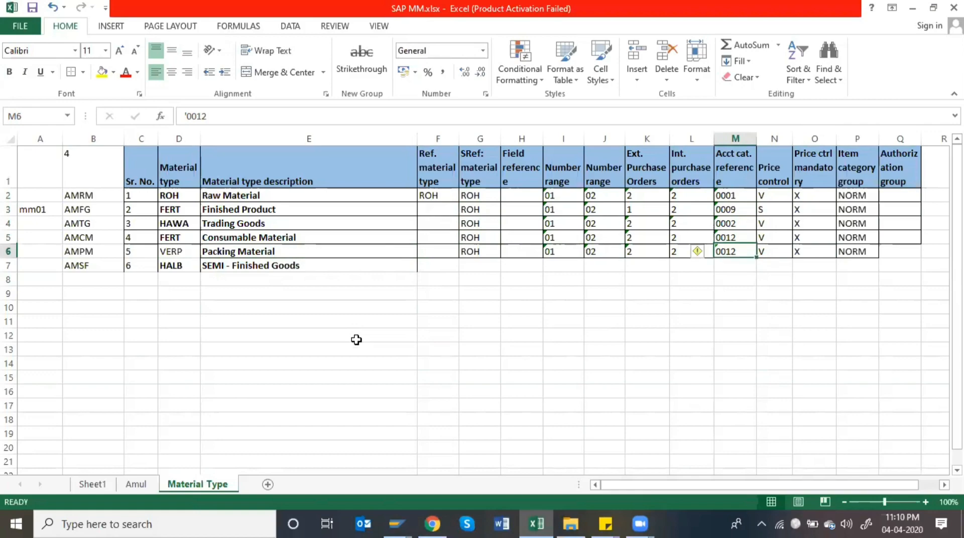
{"action": "key", "text": "Up"}
{"action": "key", "text": "Up"}
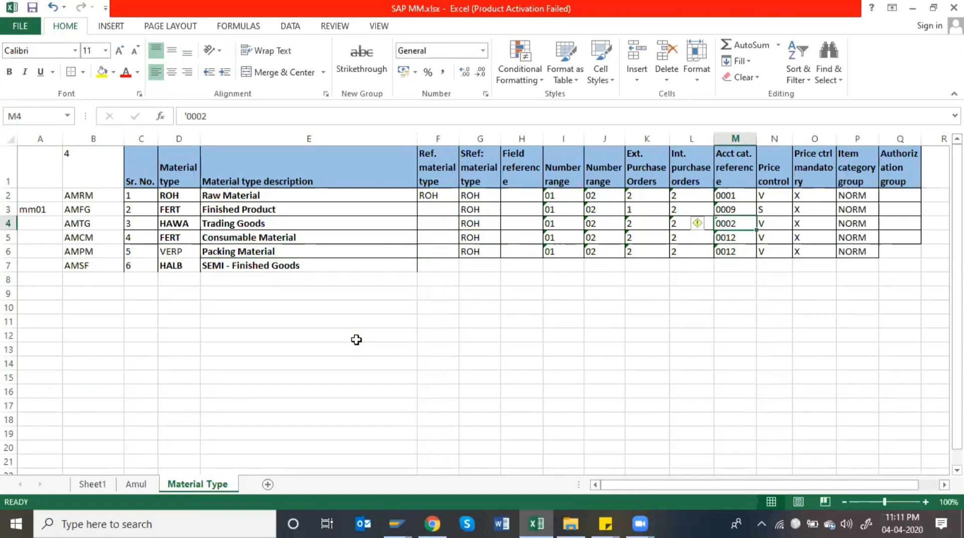
Open the Amul sheet and review the configuration list from Material Master Configuration down to Activation Valuation Class
{"action": "left_click", "coordinate": [291, 510]}
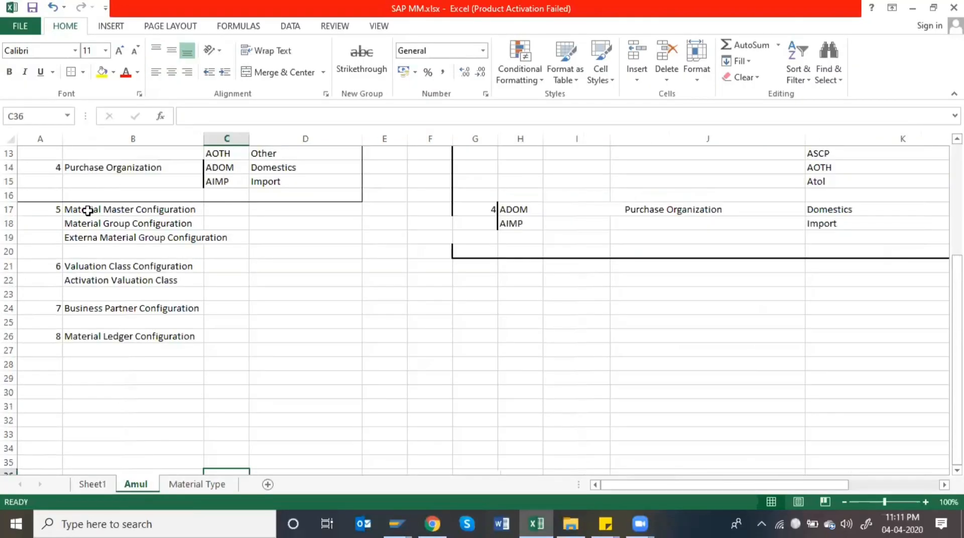
{"action": "double_click", "coordinate": [87, 210]}
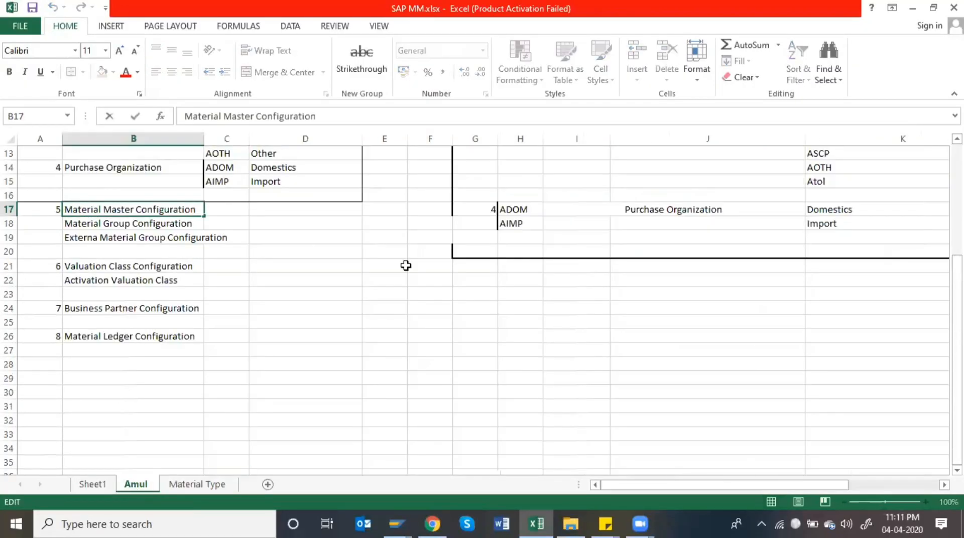
{"action": "key", "text": "Return"}
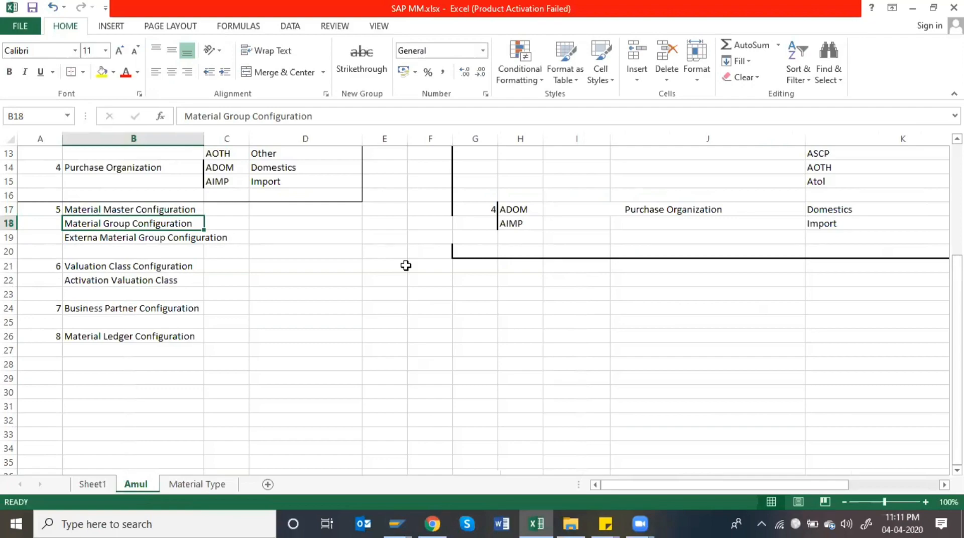
{"action": "key", "text": "Down"}
{"action": "key", "text": "Right"}
{"action": "key", "text": "Right"}
{"action": "key", "text": "Right"}
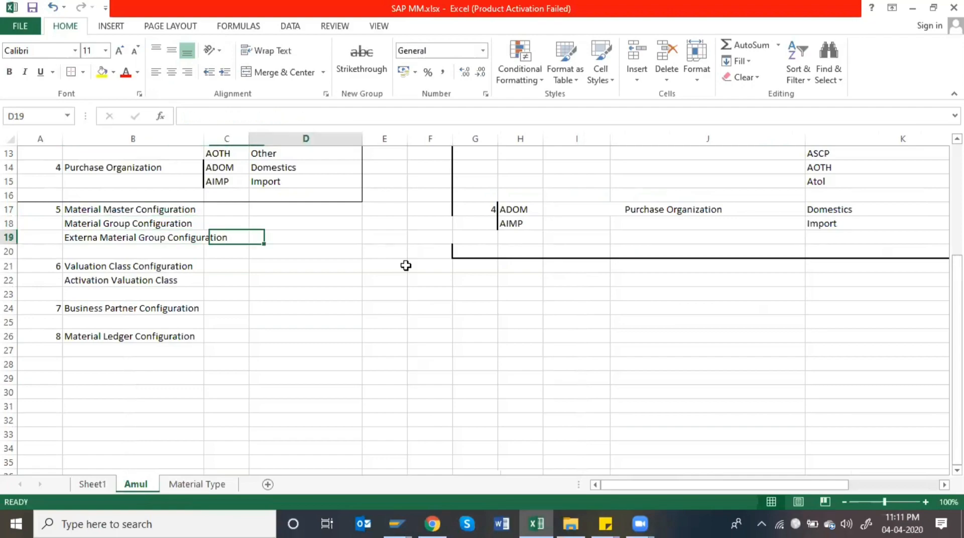
{"action": "key", "text": "Down"}
{"action": "key", "text": "Down"}
{"action": "key", "text": "Down"}
{"action": "key", "text": "Left"}
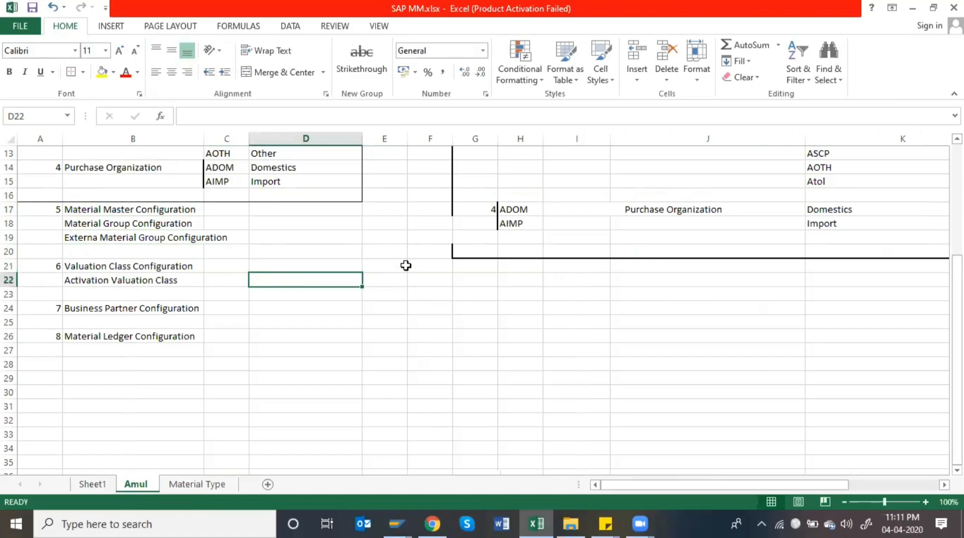
Enter "Material Type" in D22 and "rm" in E22, in the Activation Valuation Class row
{"action": "type", "text": "Materia"}
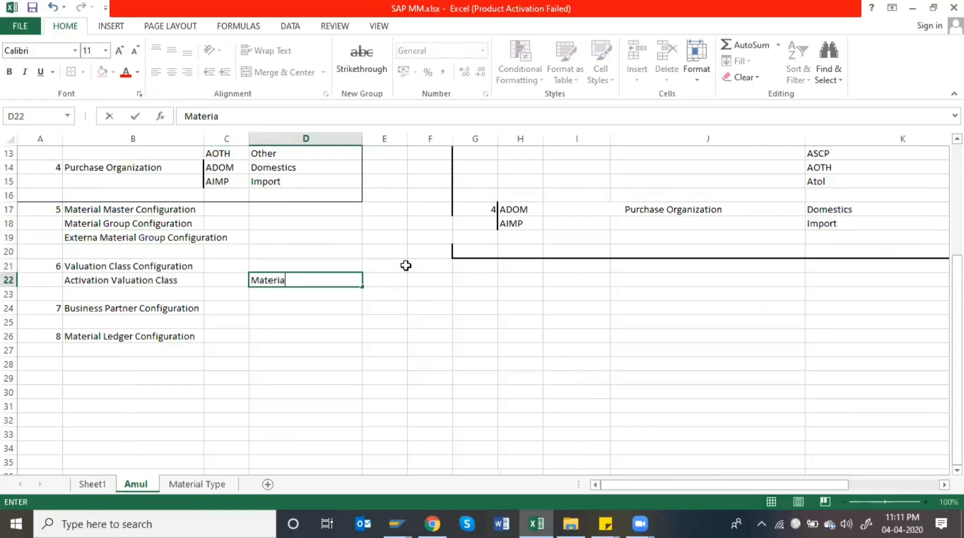
{"action": "type", "text": "l Type"}
{"action": "key", "text": "ctrl+Return"}
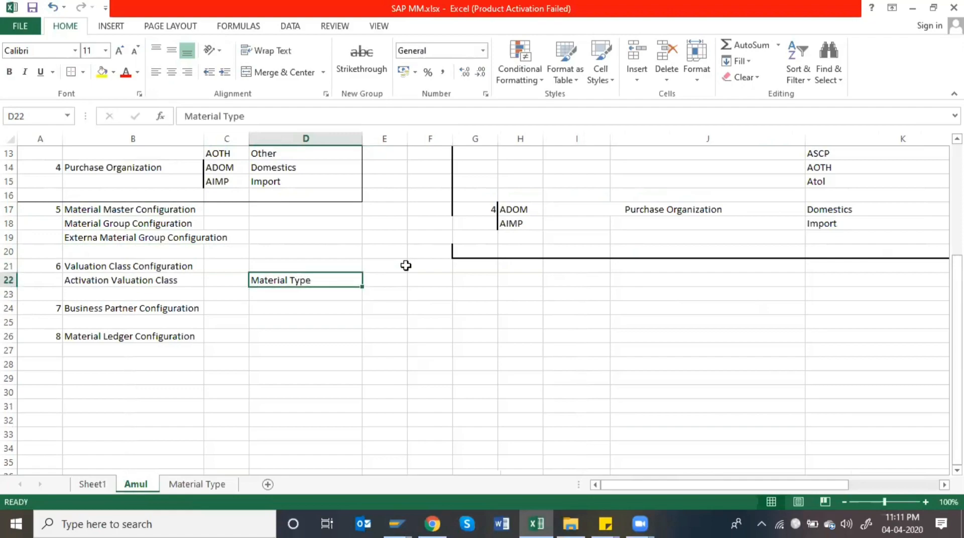
{"action": "key", "text": "Right"}
{"action": "type", "text": "rm"}
{"action": "key", "text": "Return"}
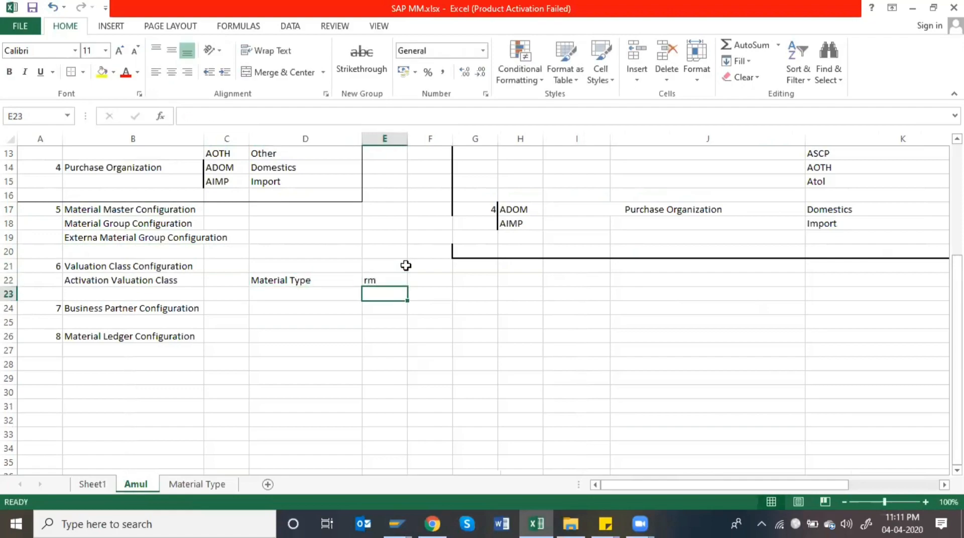
{"action": "key", "text": "Left"}
{"action": "key", "text": "Up"}
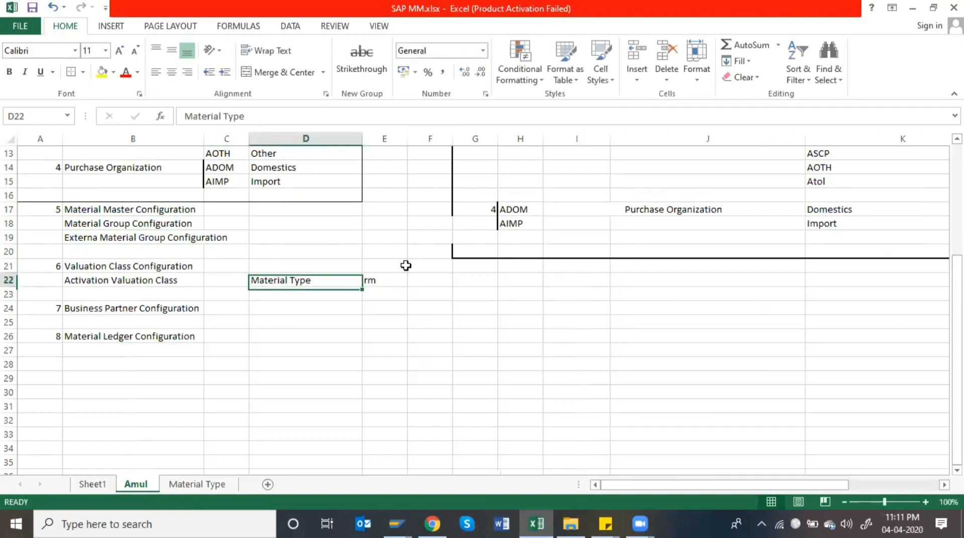
{"action": "key", "text": "Right"}
{"action": "key", "text": "Right"}
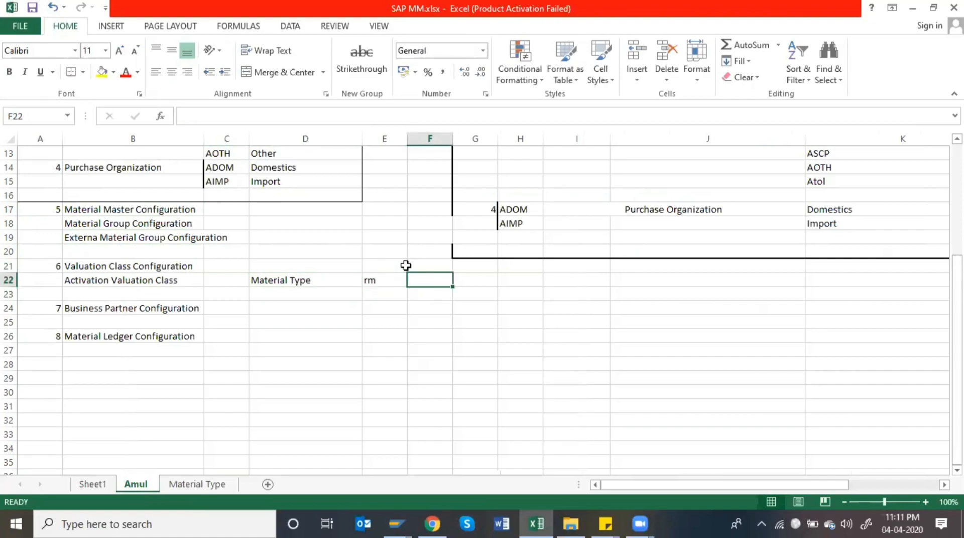
Enter "Material Group" in F22 and widen column F slightly
{"action": "type", "text": "Ma"}
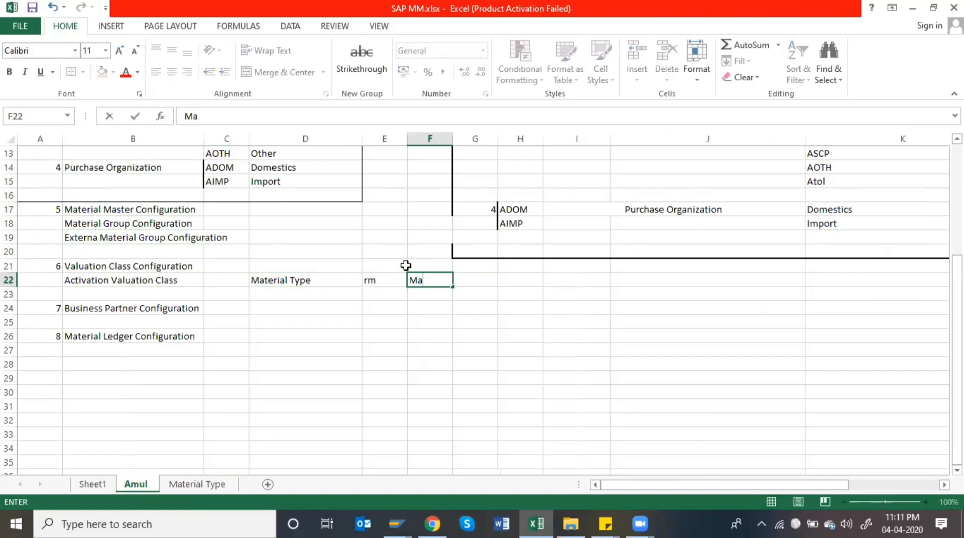
{"action": "type", "text": "terial Grou"}
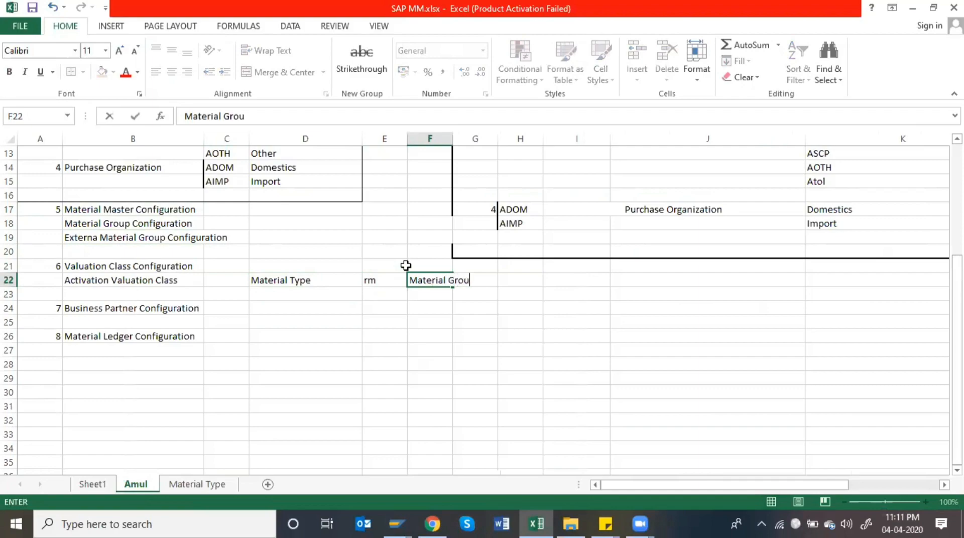
{"action": "type", "text": "p"}
{"action": "key", "text": "Return"}
{"action": "key", "text": "Up"}
{"action": "key", "text": "Right"}
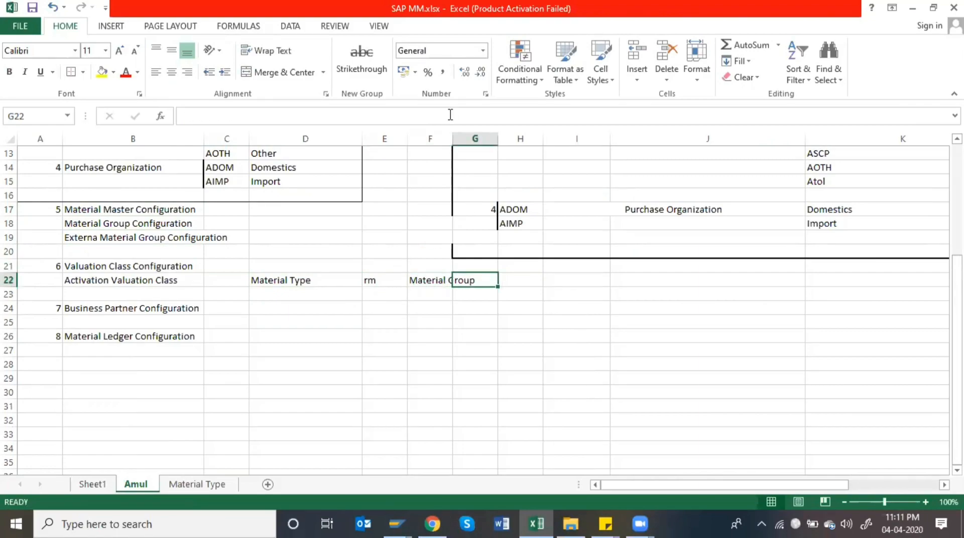
{"action": "left_click_drag", "start_coordinate": [451, 136], "coordinate": [462, 136]}
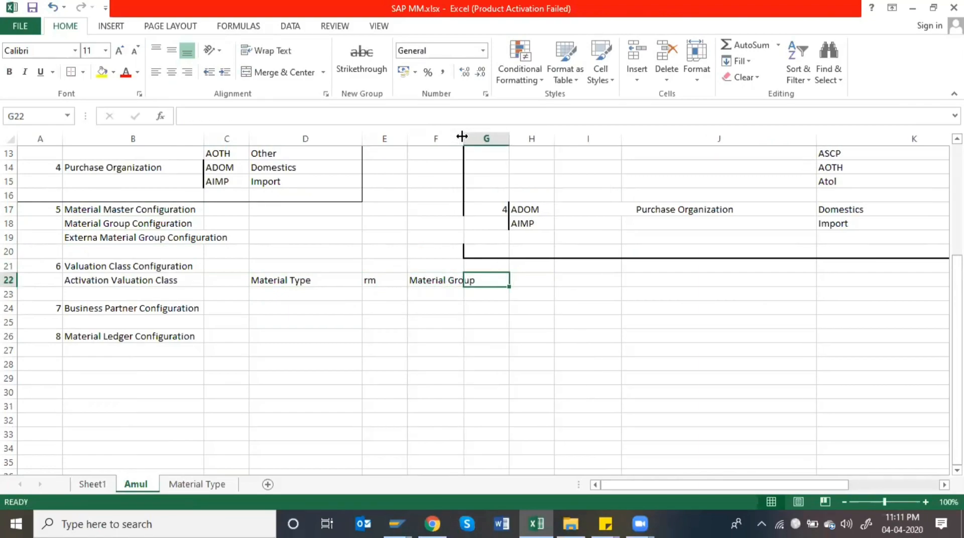
List the material groups "milk", "Atta" and "Other" in H22 to H24
{"action": "left_click", "coordinate": [536, 280]}
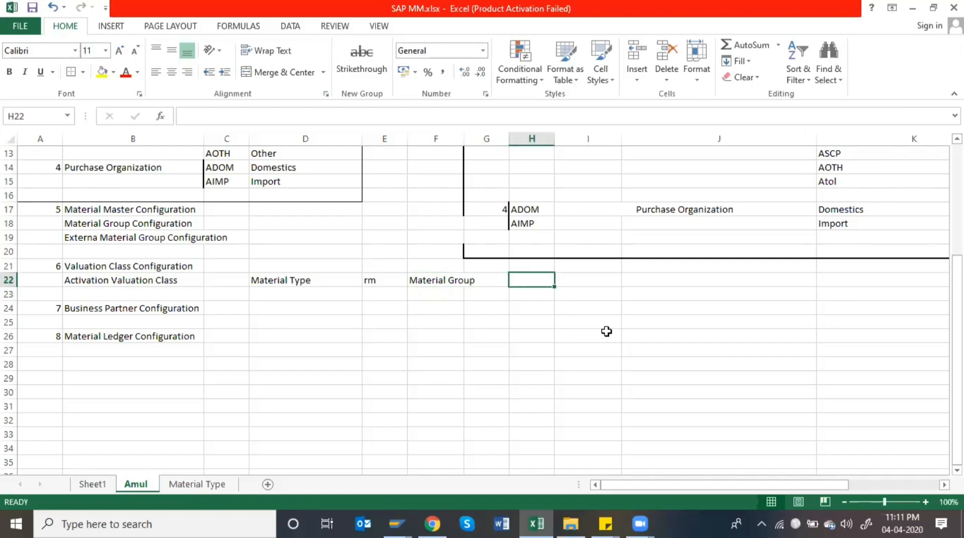
{"action": "type", "text": "milk"}
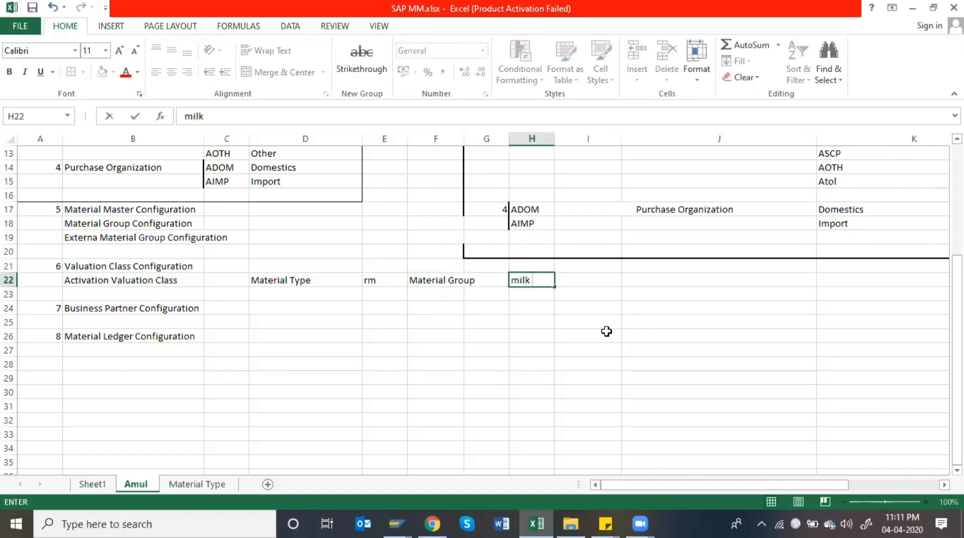
{"action": "key", "text": "Return"}
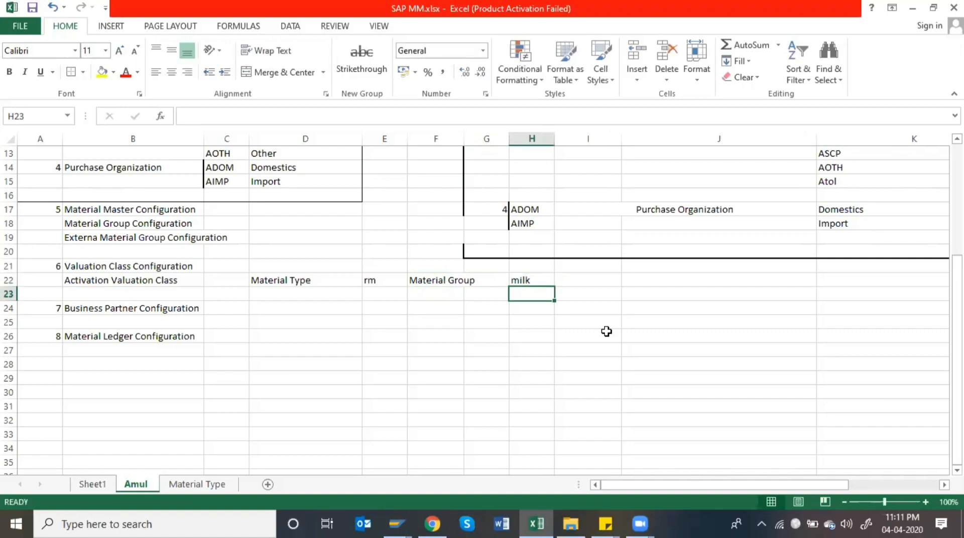
{"action": "type", "text": "A"}
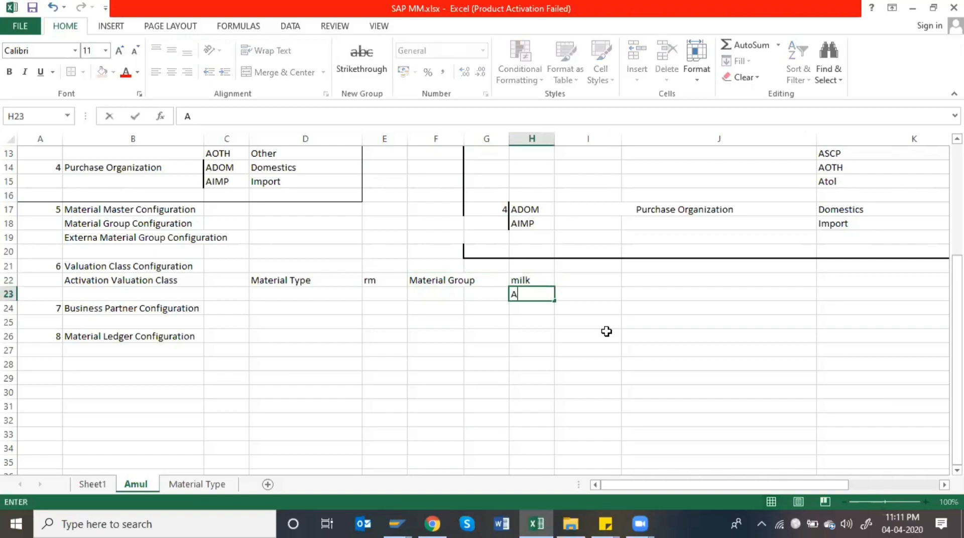
{"action": "type", "text": "tta"}
{"action": "key", "text": "Return"}
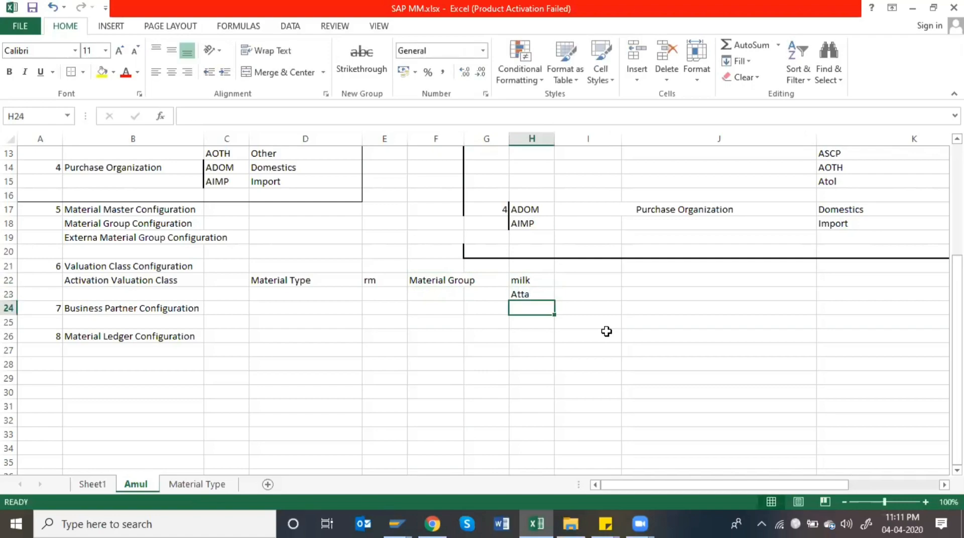
{"action": "key", "text": "Up"}
{"action": "key", "text": "Down"}
{"action": "type", "text": "Other"}
{"action": "key", "text": "BackSpace"}
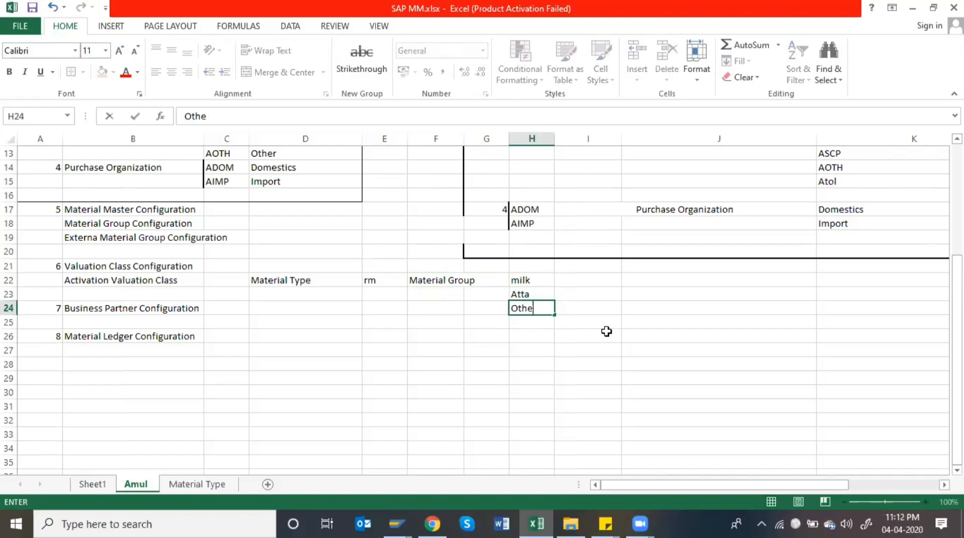
{"action": "type", "text": "r"}
{"action": "key", "text": "Return"}
Add the material types "fg", "sfg" and "pack" in E23 to E25, below "rm"
{"action": "key", "text": "Up"}
{"action": "key", "text": "Up"}
{"action": "key", "text": "Up"}
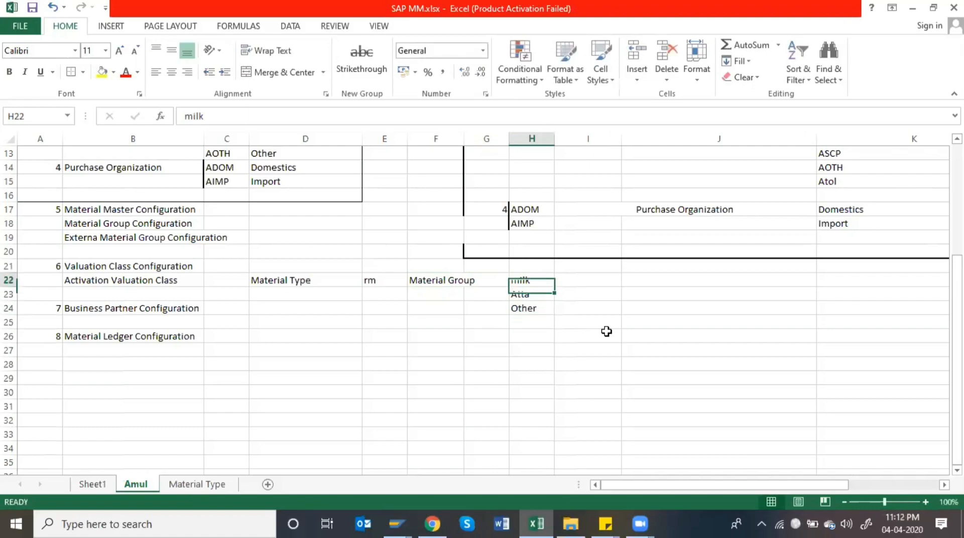
{"action": "key", "text": "Left"}
{"action": "key", "text": "Left"}
{"action": "key", "text": "Left"}
{"action": "key", "text": "Left"}
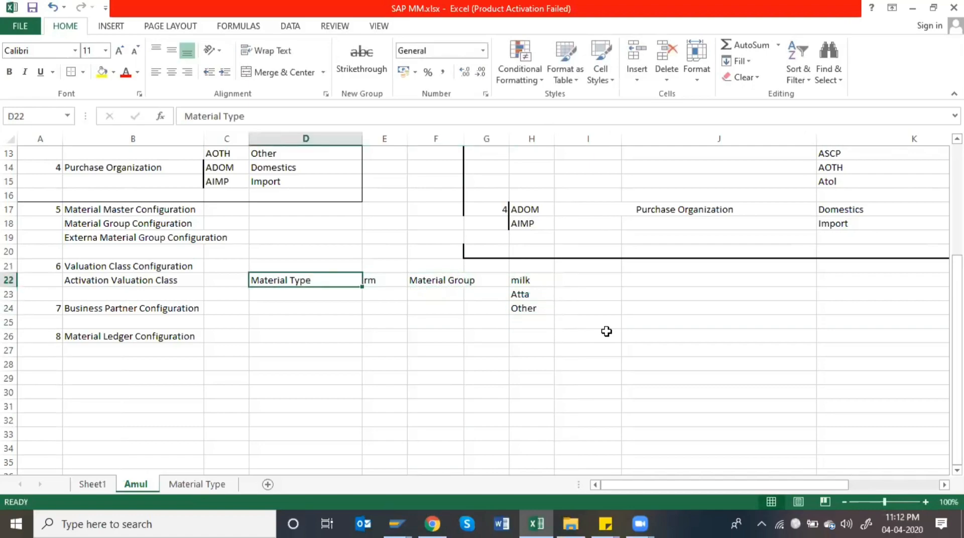
{"action": "key", "text": "Right"}
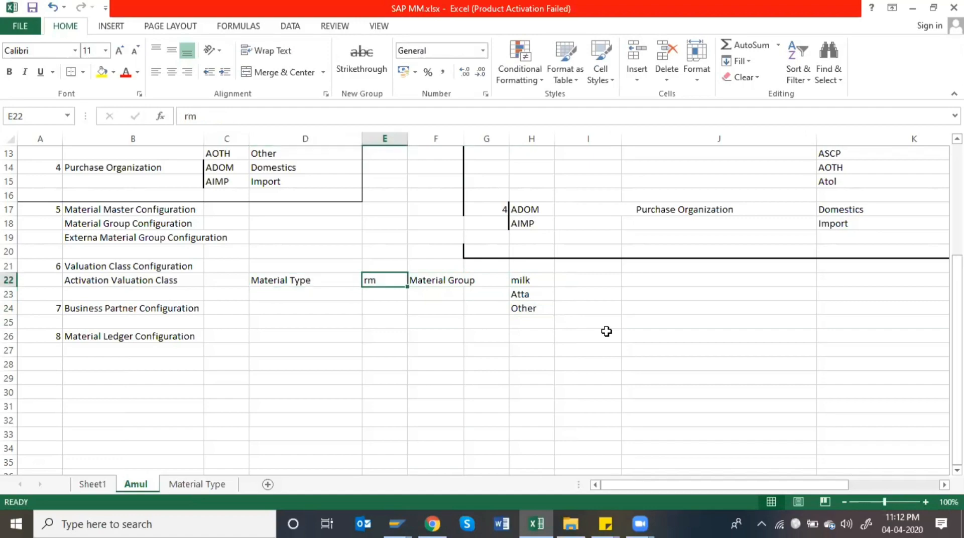
{"action": "key", "text": "Down"}
{"action": "type", "text": "fg"}
{"action": "key", "text": "Return"}
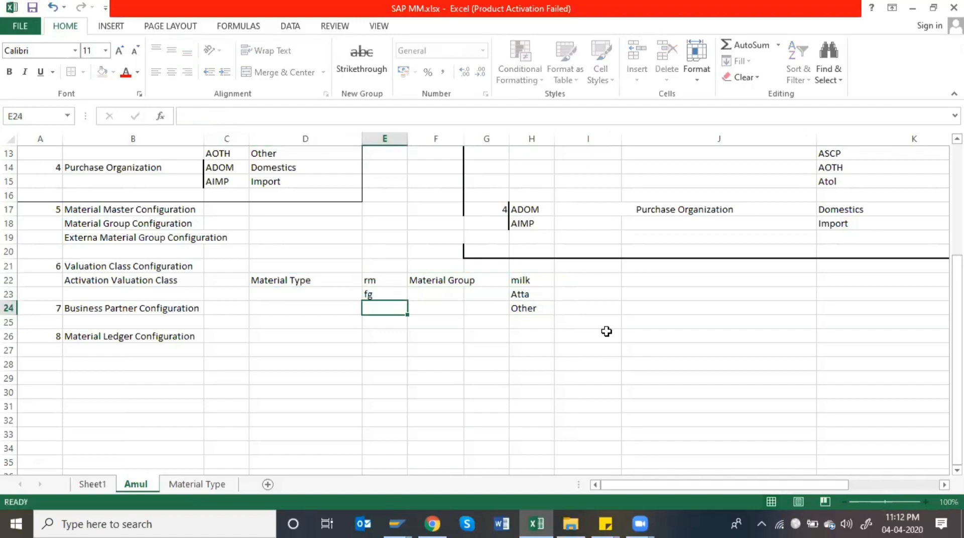
{"action": "type", "text": "sfg"}
{"action": "key", "text": "Return"}
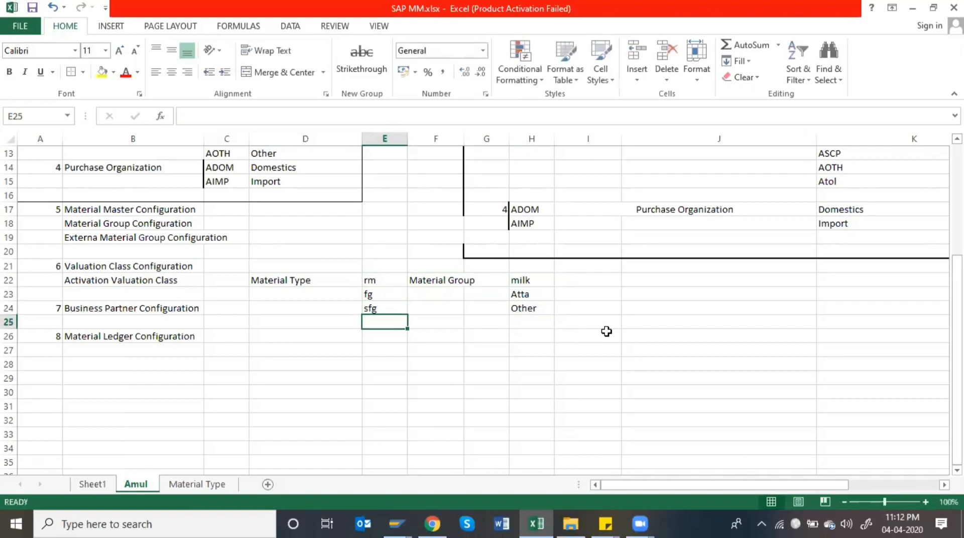
{"action": "type", "text": "pack"}
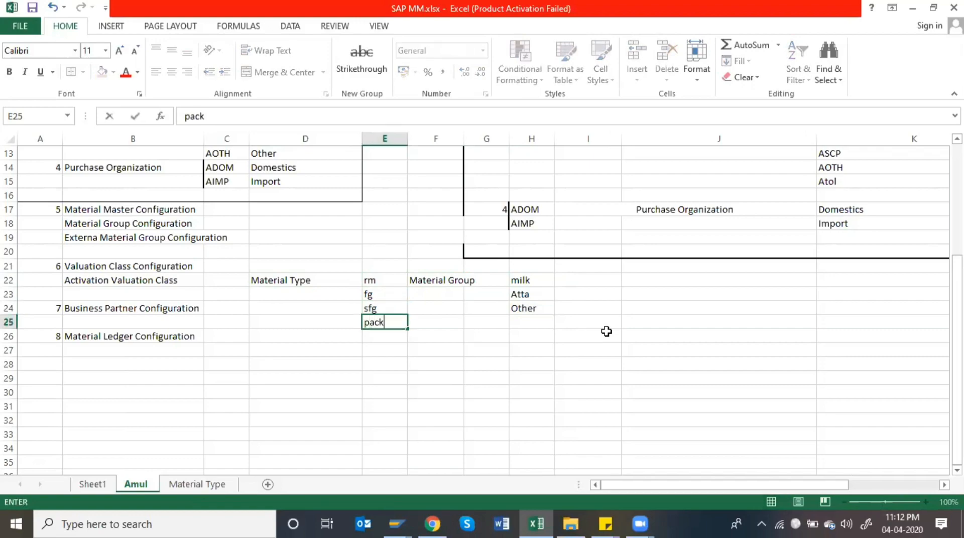
{"action": "key", "text": "Return"}
Compare the "rm" material type in E22 with the Material Group entries in the same row
{"action": "key", "text": "Up"}
{"action": "key", "text": "Up"}
{"action": "key", "text": "Up"}
{"action": "key", "text": "Up"}
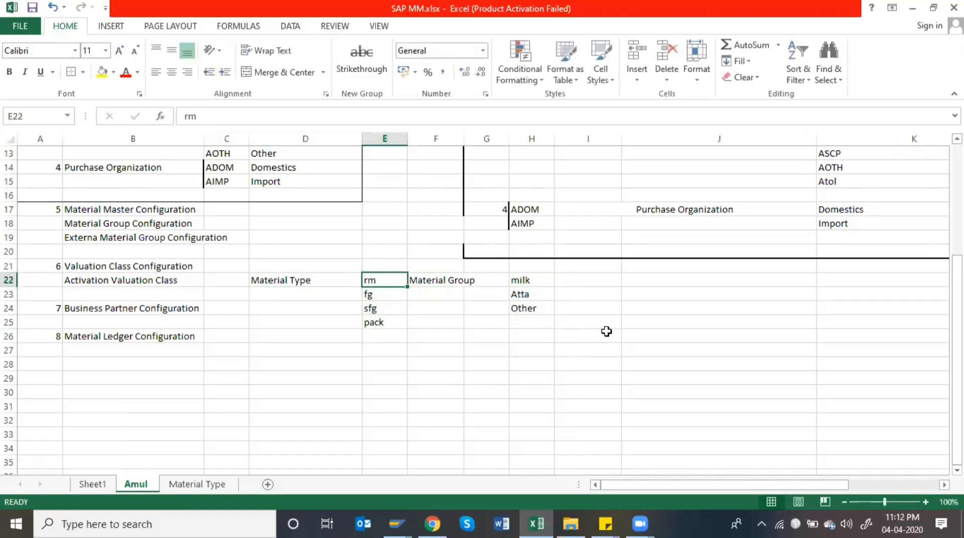
{"action": "key", "text": "Right"}
{"action": "key", "text": "Left"}
{"action": "key", "text": "Right"}
{"action": "key", "text": "Left"}
{"action": "key", "text": "Right"}
{"action": "key", "text": "Right"}
{"action": "key", "text": "Right"}
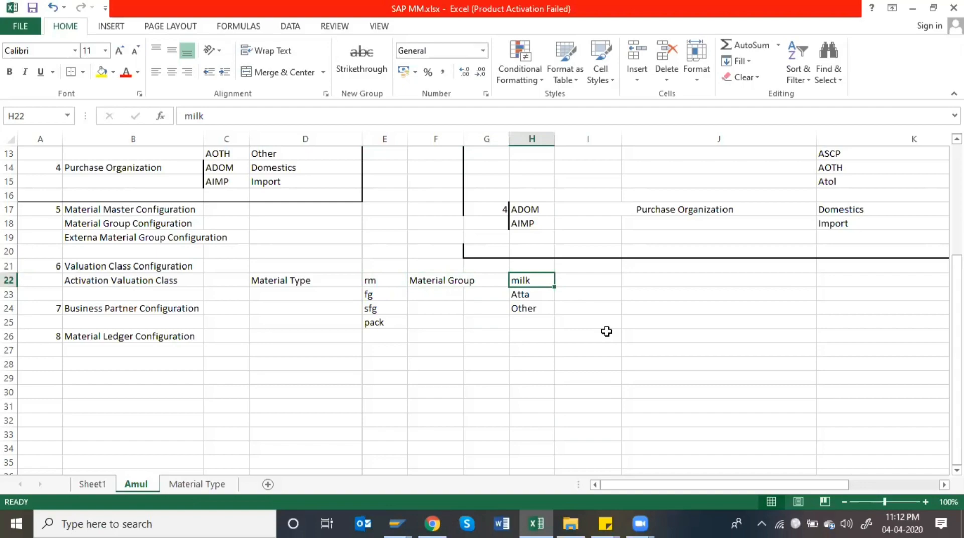
Replace the material group in H24 with "Crim" and enter "other" in H25
{"action": "key", "text": "Down"}
{"action": "key", "text": "Down"}
{"action": "key", "text": "Up"}
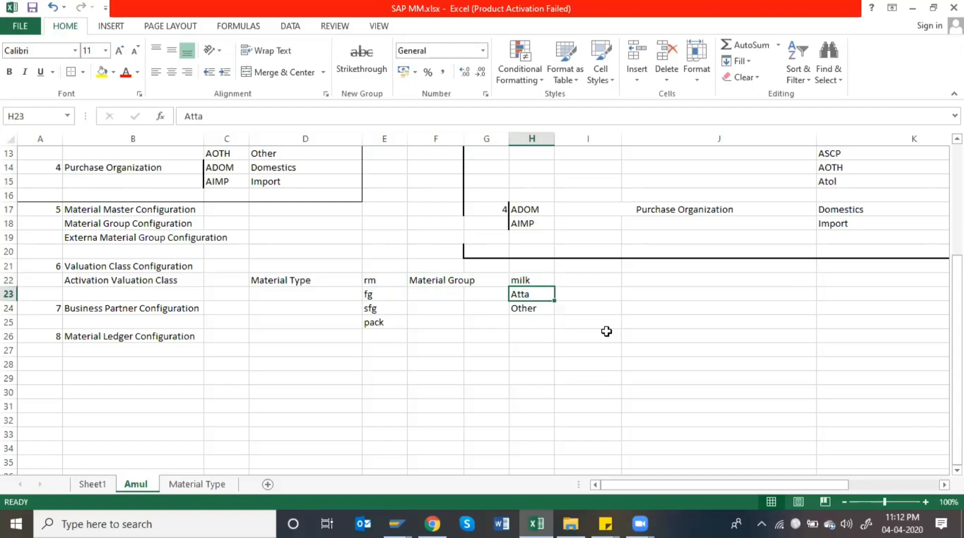
{"action": "key", "text": "Down"}
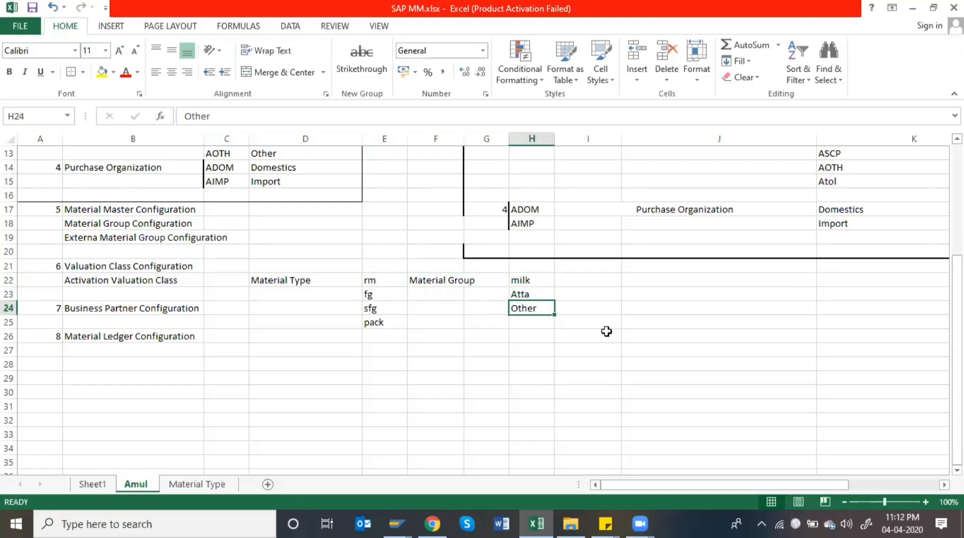
{"action": "type", "text": "Crim"}
{"action": "key", "text": "Down"}
{"action": "type", "text": "oh"}
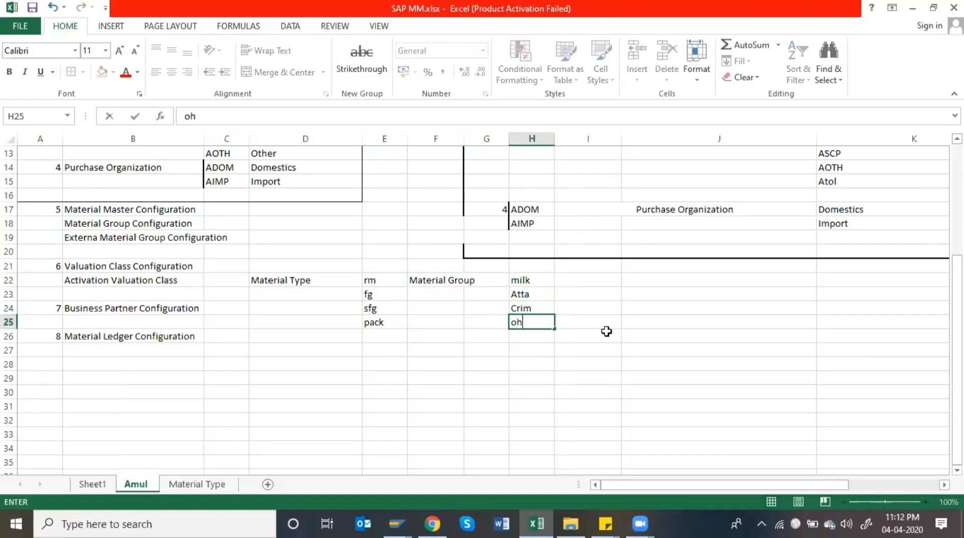
{"action": "key", "text": "BackSpace"}
{"action": "type", "text": "ther"}
{"action": "key", "text": "Return"}
Review row 22 from the first material group back to the Material Type label
{"action": "key", "text": "Up"}
{"action": "key", "text": "Up"}
{"action": "key", "text": "Up"}
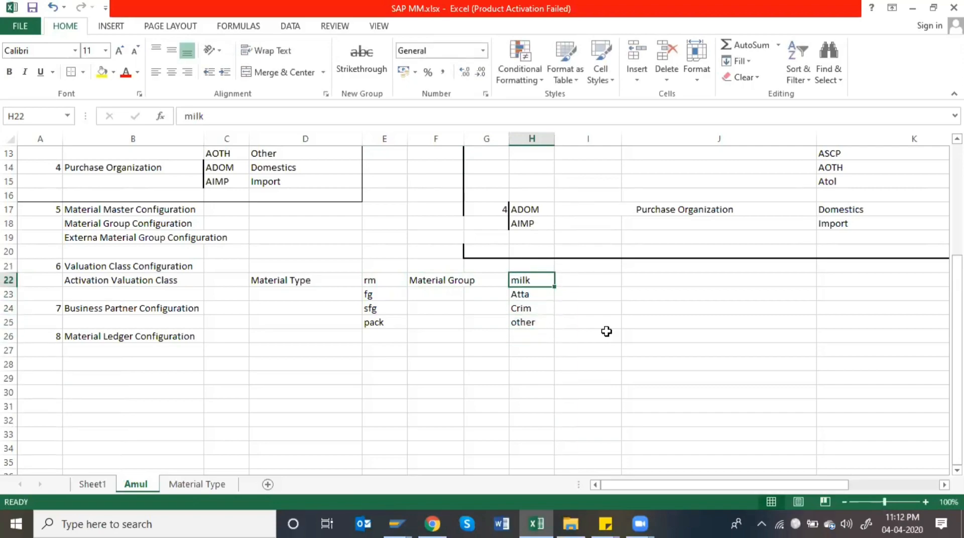
{"action": "key", "text": "Left"}
{"action": "key", "text": "Left"}
{"action": "key", "text": "Left"}
{"action": "key", "text": "Left"}
{"action": "key", "text": "Down"}
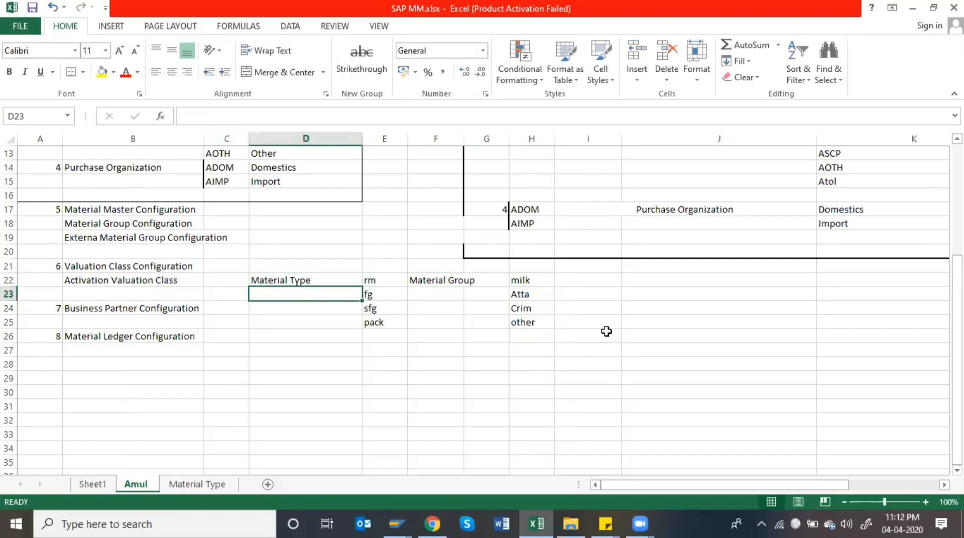
Enter the label "External Msterial Group" in I22, beside the material group list
{"action": "key", "text": "Right"}
{"action": "key", "text": "Right"}
{"action": "key", "text": "Up"}
{"action": "key", "text": "Right"}
{"action": "key", "text": "Right"}
{"action": "key", "text": "Right"}
{"action": "key", "text": "Right"}
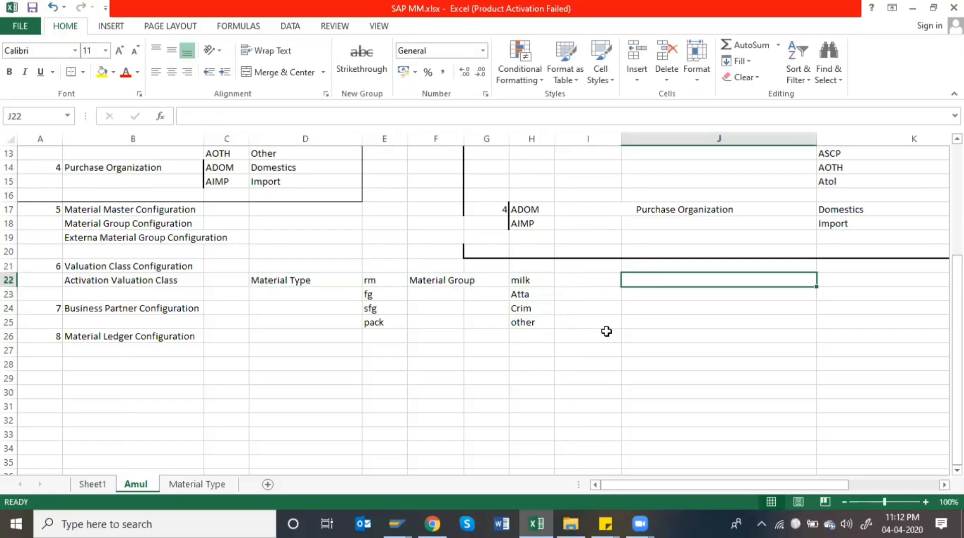
{"action": "key", "text": "Left"}
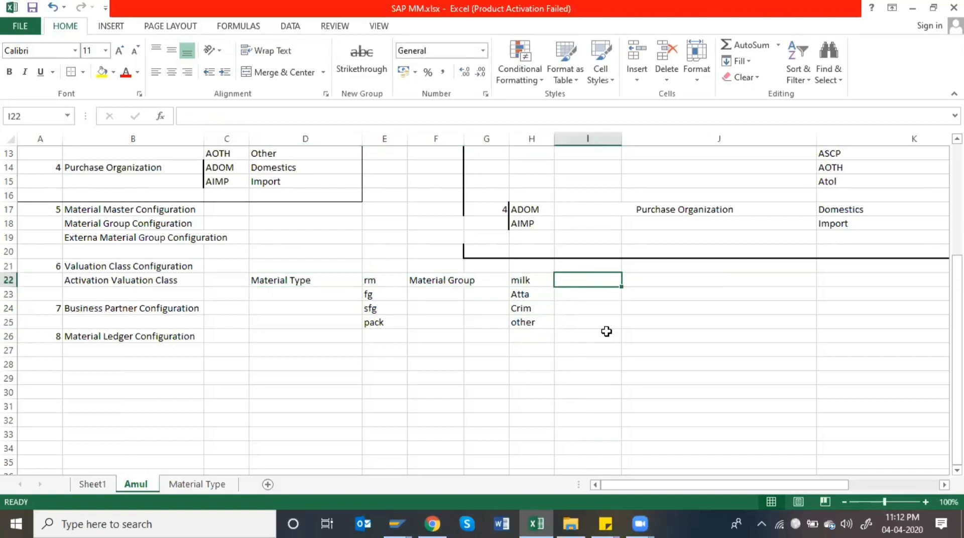
{"action": "type", "text": "Exter"}
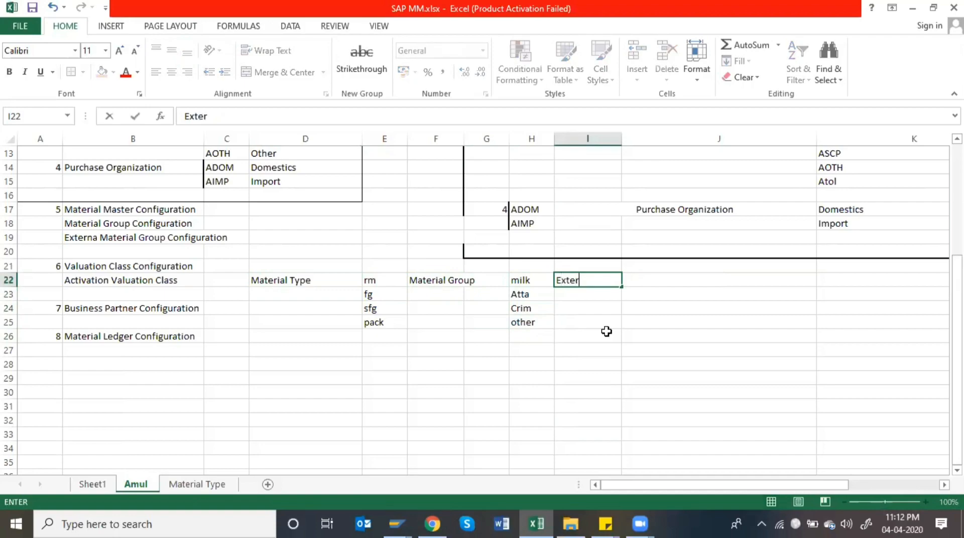
{"action": "type", "text": "nal Msterisl"}
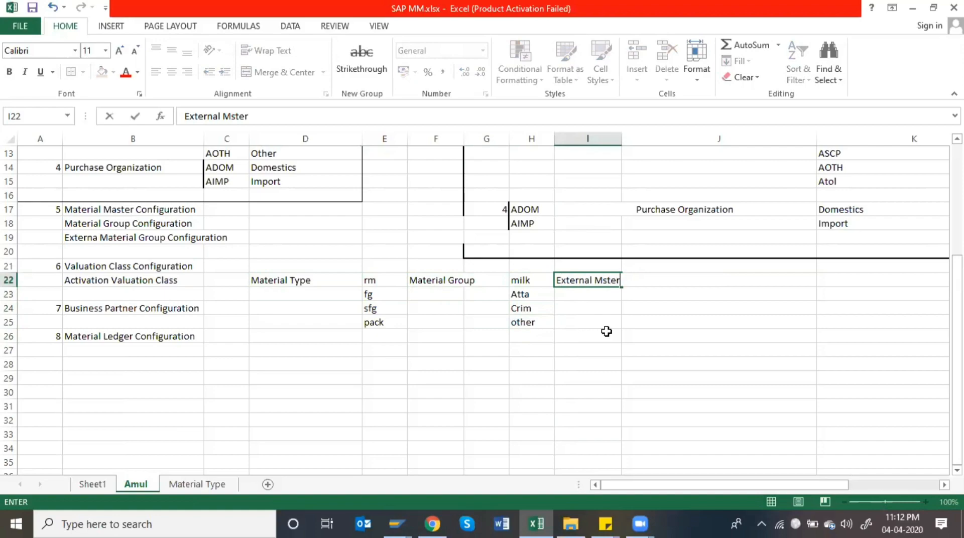
{"action": "key", "text": "BackSpace"}
{"action": "key", "text": "BackSpace"}
{"action": "type", "text": "al Group"}
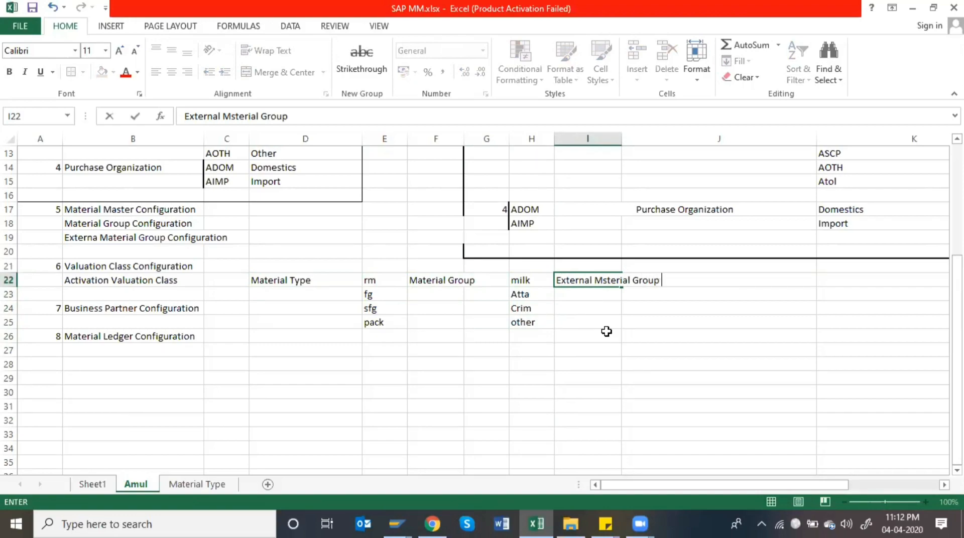
{"action": "key", "text": "Return"}
Enter "Cow Mil" in J22 as the first external material group, beside the External Msterial Group label
{"action": "key", "text": "Up"}
{"action": "key", "text": "Left"}
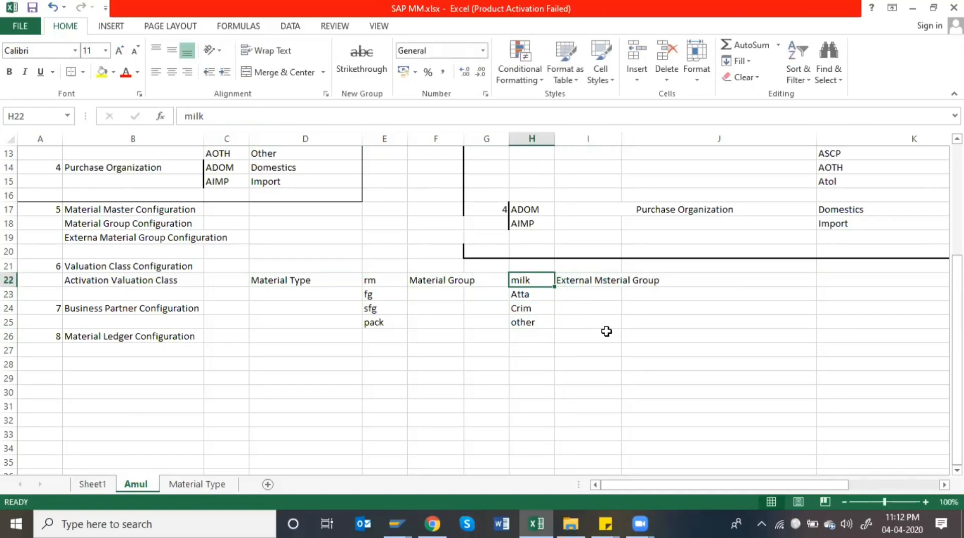
{"action": "key", "text": "Right"}
{"action": "key", "text": "Right"}
{"action": "key", "text": "Right"}
{"action": "key", "text": "Left"}
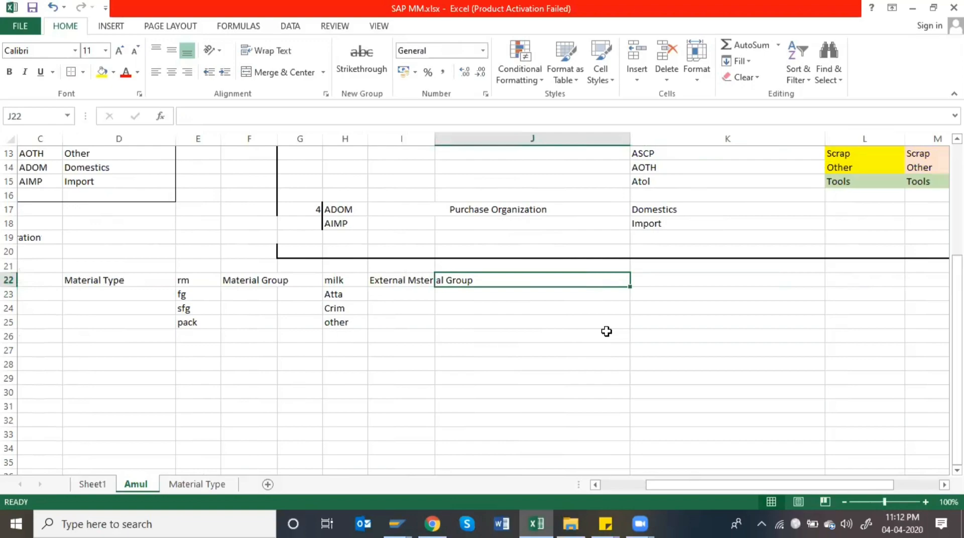
{"action": "type", "text": "Cow "}
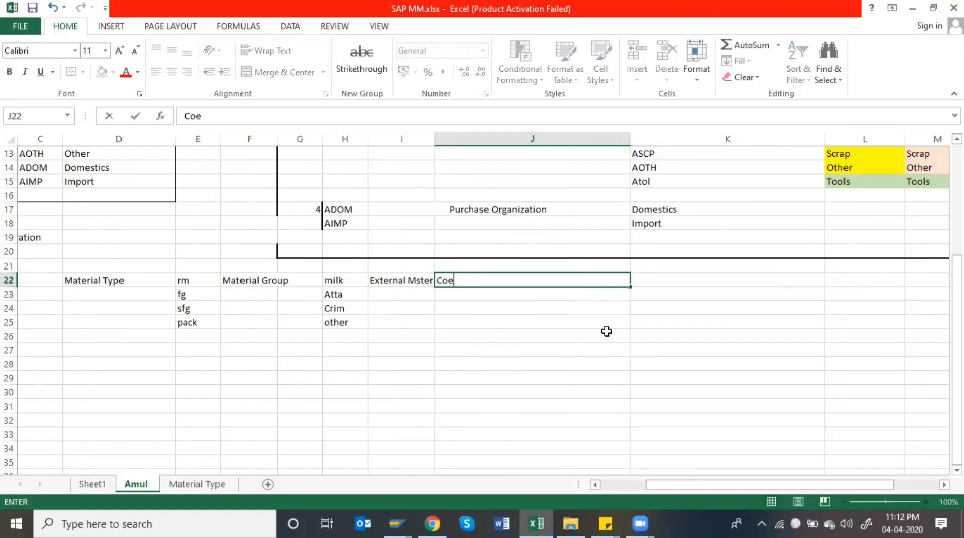
{"action": "type", "text": "Mu"}
{"action": "key", "text": "BackSpace"}
{"action": "type", "text": "il"}
{"action": "key", "text": "Up"}
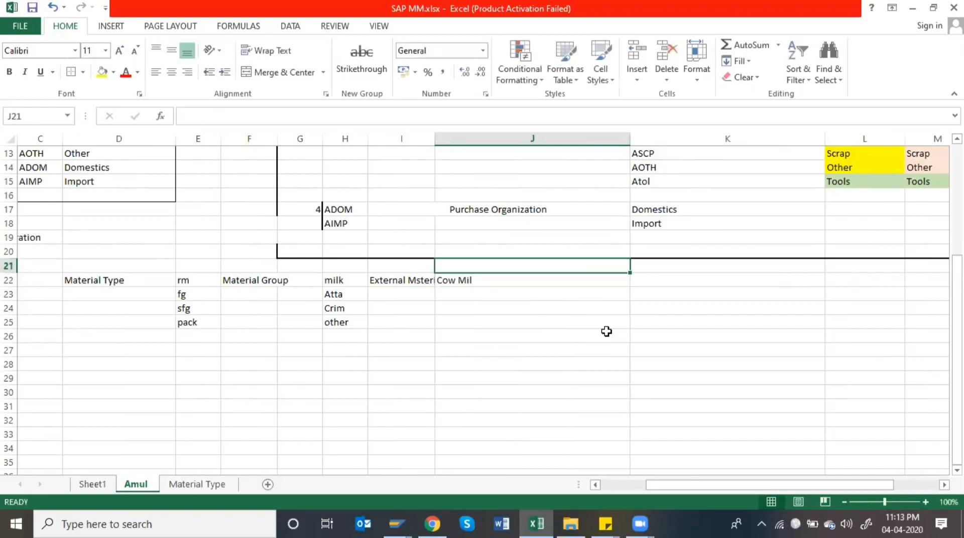
Complete the external material group in J22 so that it reads "Cow Milk"
{"action": "key", "text": "Down"}
{"action": "key", "text": "Down"}
{"action": "key", "text": "Up"}
{"action": "key", "text": "F2"}
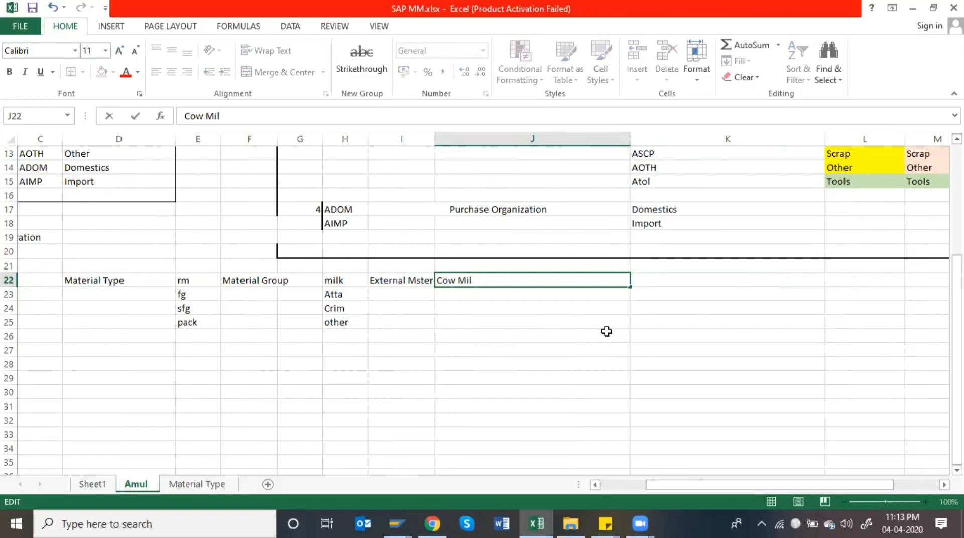
{"action": "type", "text": "k"}
{"action": "key", "text": "Return"}
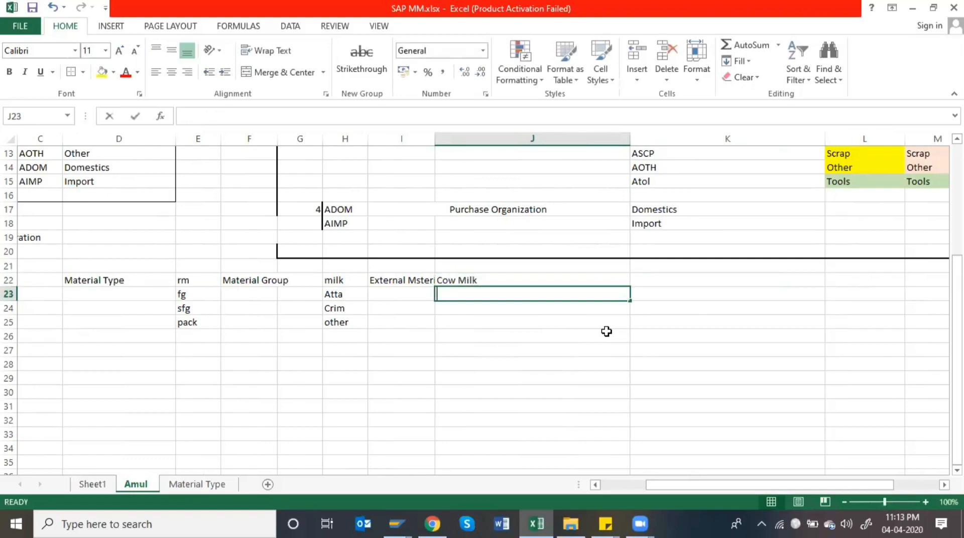
Add the external material groups "Befaluow Mil" in J23 and "Got" in J24
{"action": "type", "text": "Befa"}
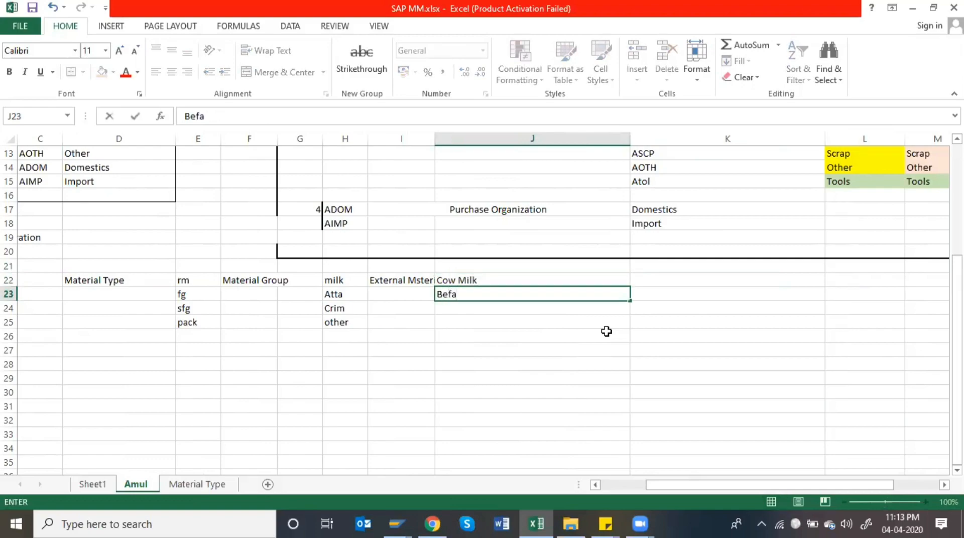
{"action": "type", "text": "luow Mil"}
{"action": "key", "text": "Return"}
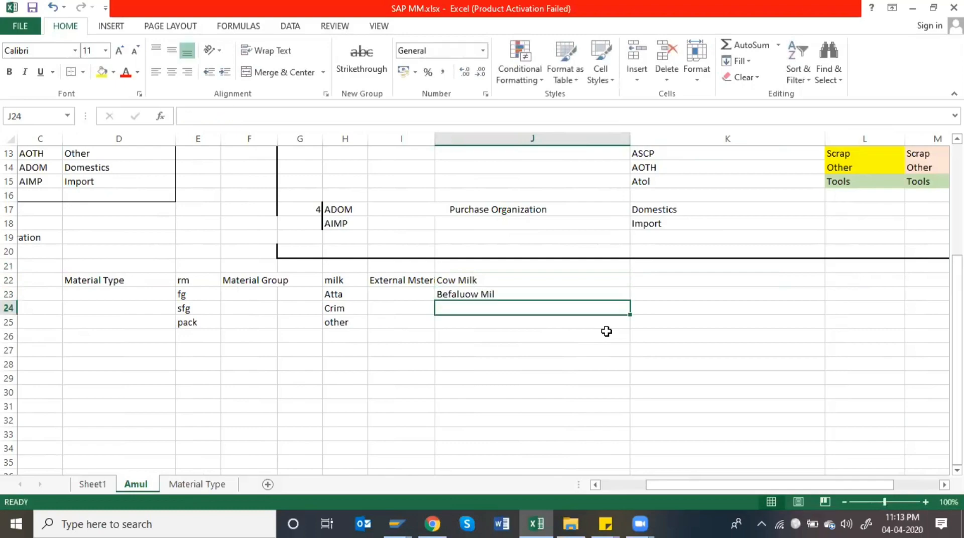
{"action": "type", "text": "Got"}
{"action": "key", "text": "Return"}
Review row 22 back to the Material Type label, and examine the Material Group column down to row 26
{"action": "key", "text": "Up"}
{"action": "key", "text": "Up"}
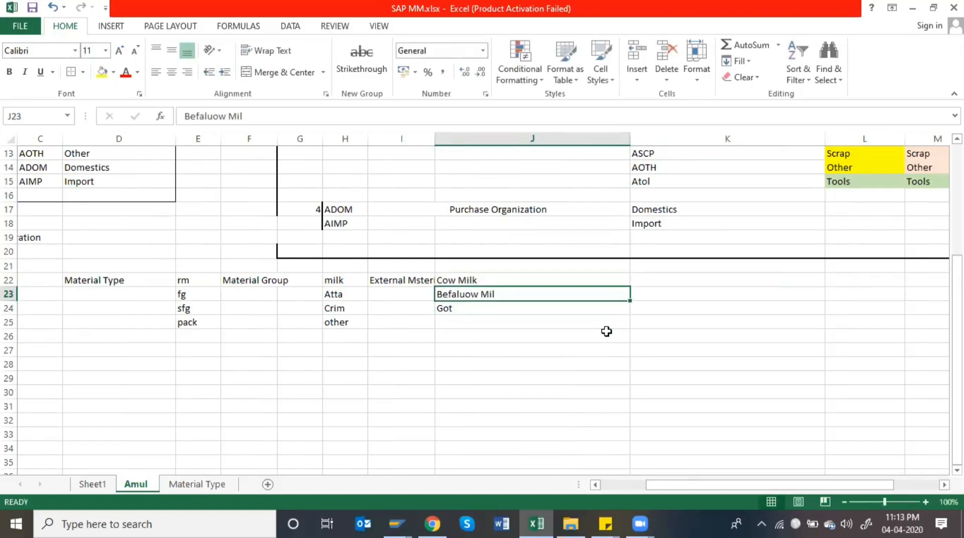
{"action": "key", "text": "Up"}
{"action": "key", "text": "Left"}
{"action": "key", "text": "Left"}
{"action": "key", "text": "Left"}
{"action": "key", "text": "Left"}
{"action": "key", "text": "Left"}
{"action": "key", "text": "Left"}
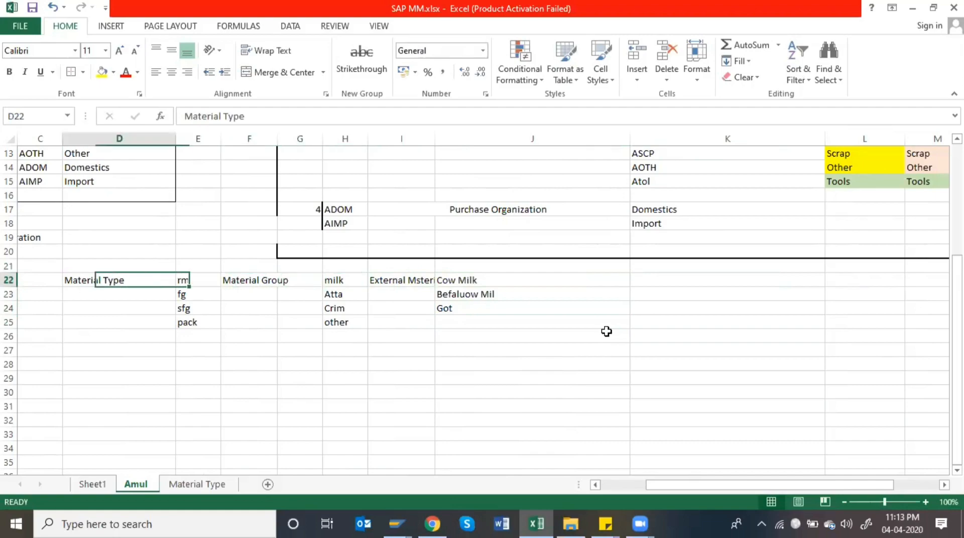
{"action": "key", "text": "Left"}
{"action": "key", "text": "Right"}
{"action": "key", "text": "Right"}
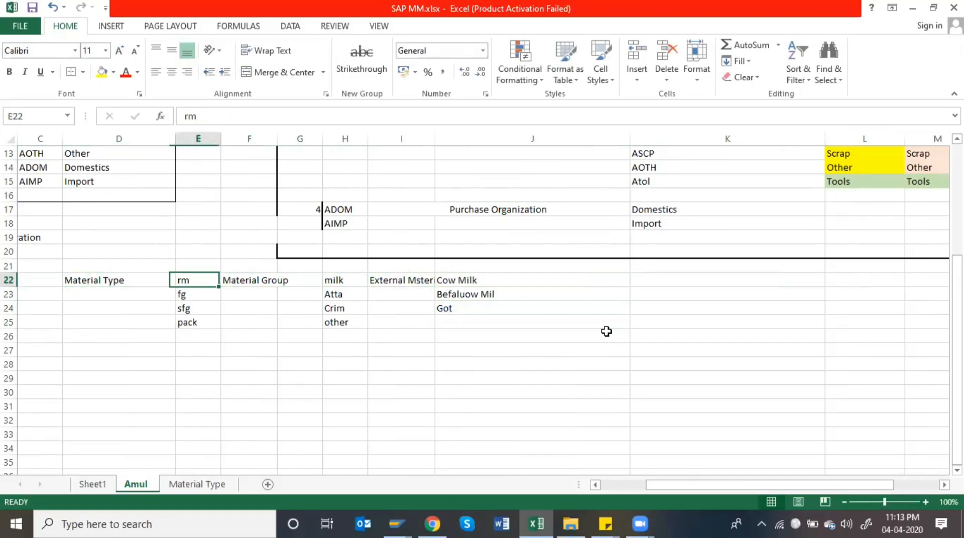
{"action": "key", "text": "Right"}
{"action": "key", "text": "shift+Down"}
{"action": "key", "text": "shift+Down"}
{"action": "key", "text": "shift+Down"}
{"action": "key", "text": "shift+Down"}
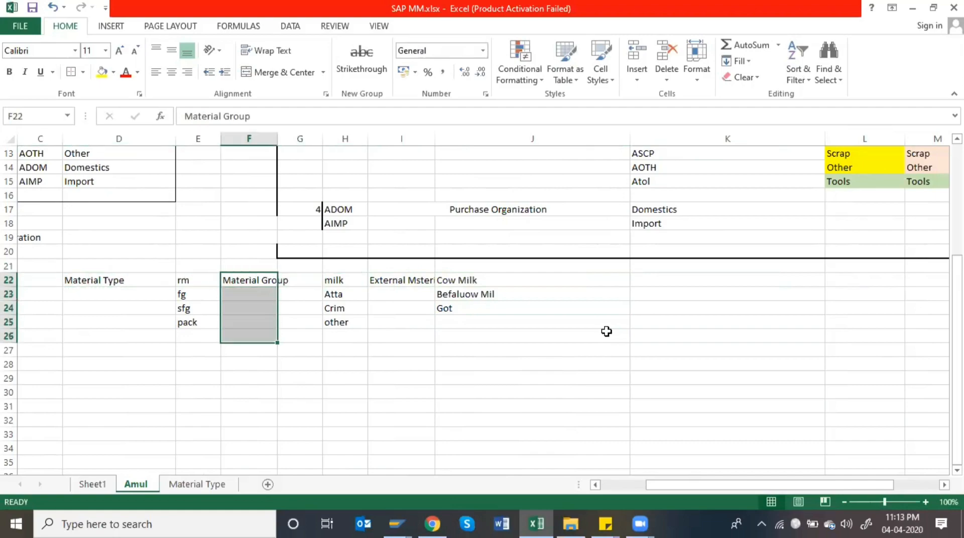
Compare the Material Group entries with the External Msterial Group label and the cells around it
{"action": "key", "text": "Up"}
{"action": "key", "text": "Up"}
{"action": "key", "text": "Down"}
{"action": "key", "text": "Down"}
{"action": "key", "text": "Right"}
{"action": "key", "text": "Right"}
{"action": "key", "text": "Right"}
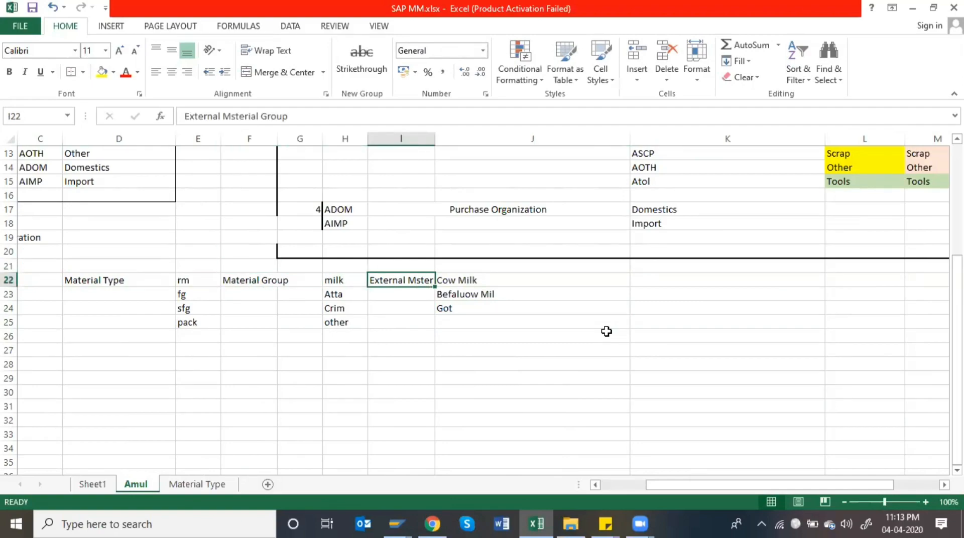
{"action": "key", "text": "Down"}
{"action": "key", "text": "Down"}
{"action": "key", "text": "Up"}
{"action": "key", "text": "Up"}
{"action": "key", "text": "Left"}
{"action": "key", "text": "Left"}
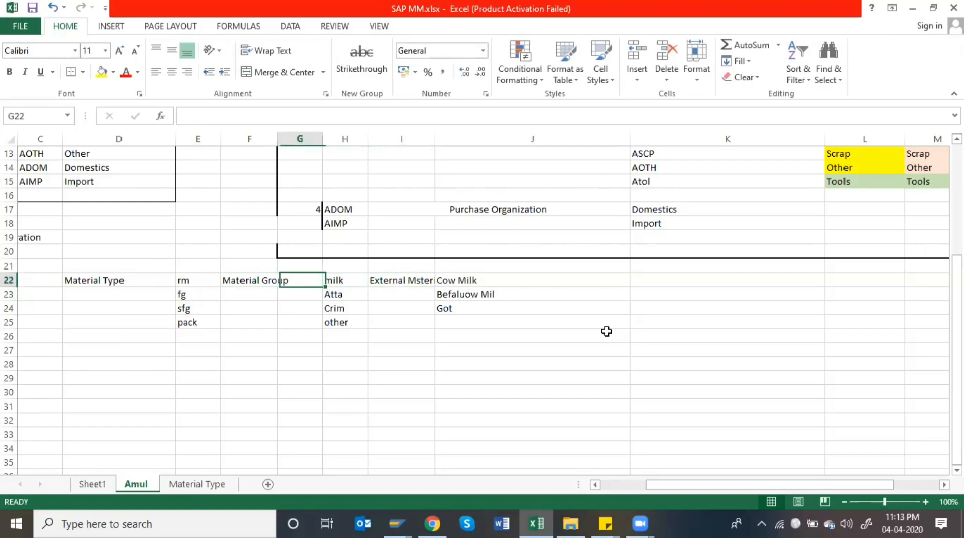
Switch to SAP to check the Material Types activities in the implementation guide, and return to Excel
{"action": "key", "text": "alt+Tab"}
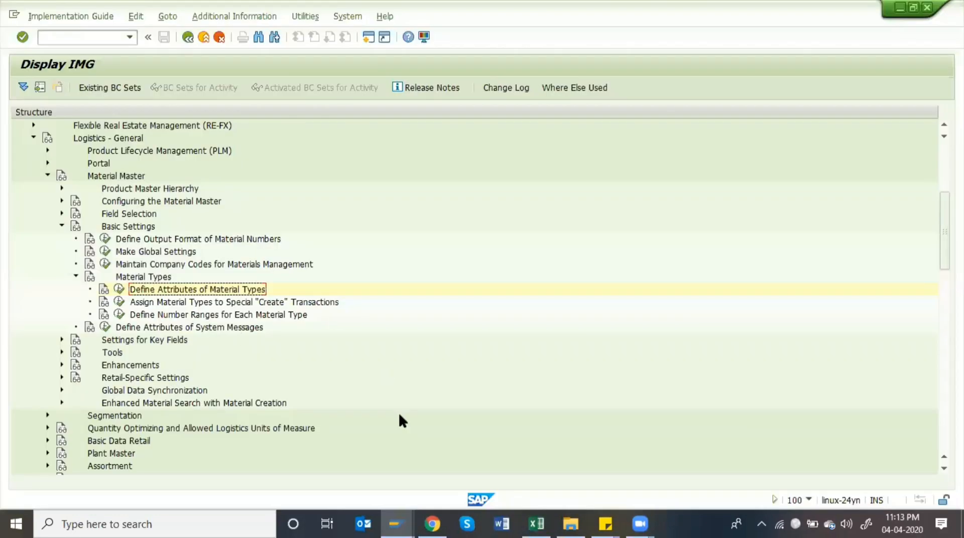
{"action": "key", "text": "Down"}
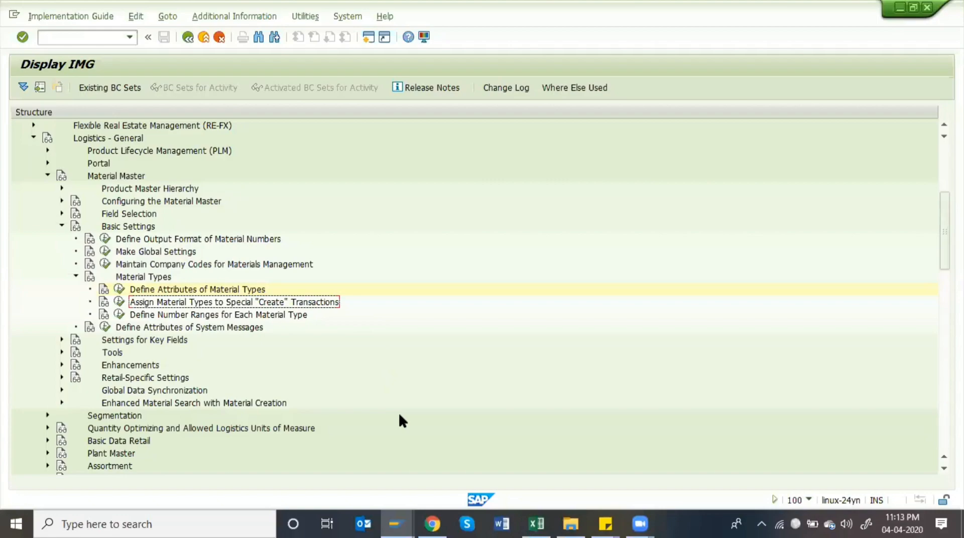
{"action": "key", "text": "alt+Tab"}
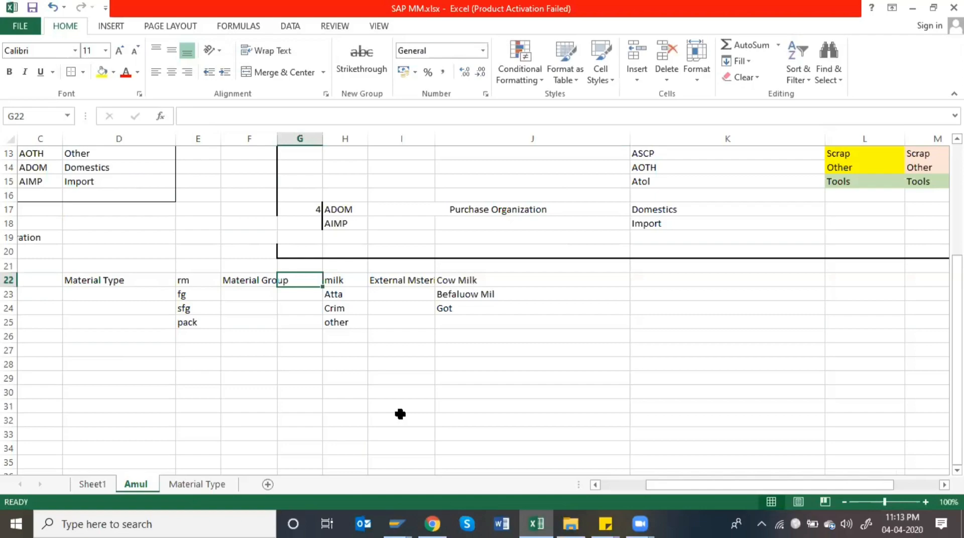
Review the Amul sheet's organization structure from row 22 up to the company code in row 1
{"action": "key", "text": "Up"}
{"action": "key", "text": "Up"}
{"action": "key", "text": "Up"}
{"action": "key", "text": "Up"}
{"action": "key", "text": "Up"}
{"action": "key", "text": "Up"}
{"action": "key", "text": "Up"}
{"action": "key", "text": "Up"}
{"action": "key", "text": "Up"}
{"action": "key", "text": "Up"}
{"action": "key", "text": "Up"}
{"action": "key", "text": "Up"}
{"action": "key", "text": "Up"}
{"action": "key", "text": "Up"}
{"action": "key", "text": "Up"}
{"action": "key", "text": "Up"}
{"action": "key", "text": "Up"}
{"action": "key", "text": "Up"}
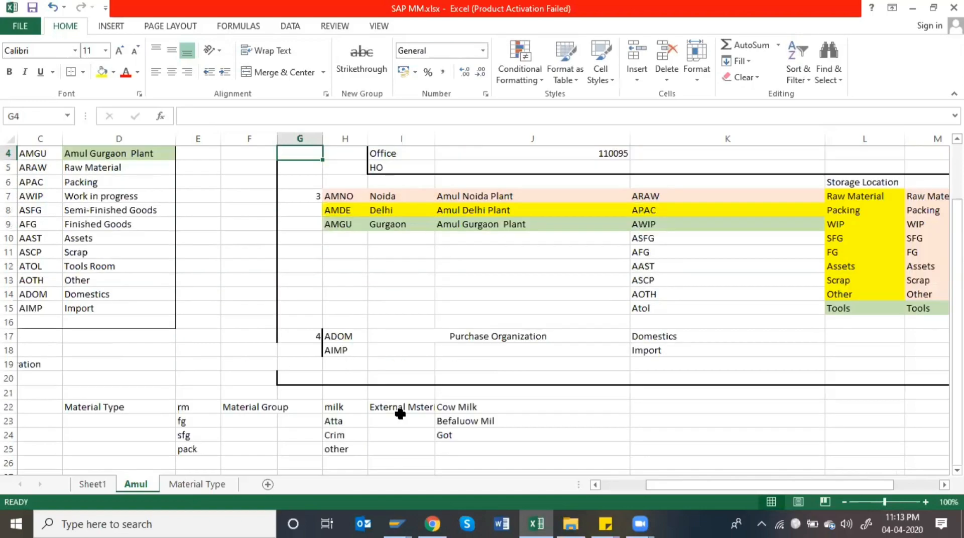
{"action": "key", "text": "Up"}
{"action": "key", "text": "Up"}
{"action": "key", "text": "Up"}
{"action": "key", "text": "Left"}
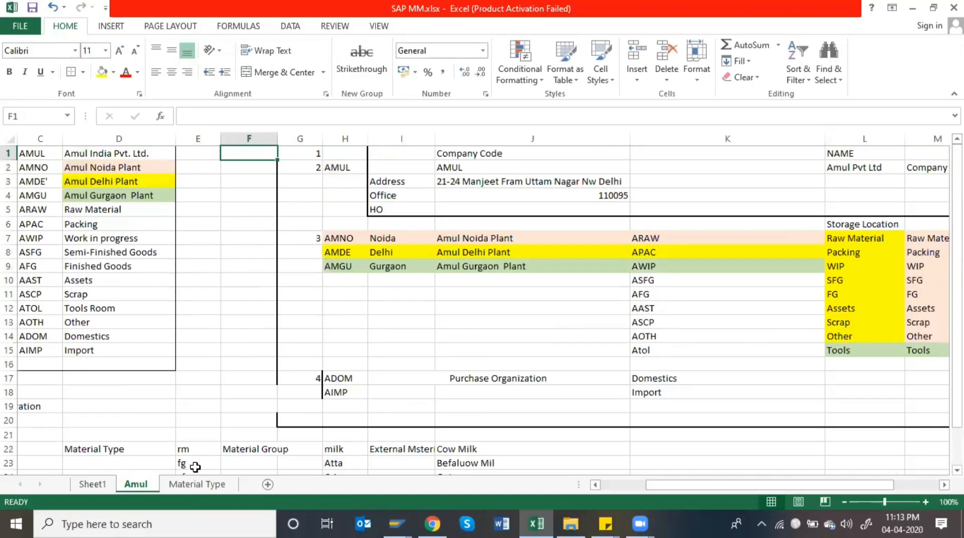
Clear the "mm01" entry from A3 on the Material Type sheet
{"action": "left_click", "coordinate": [201, 485]}
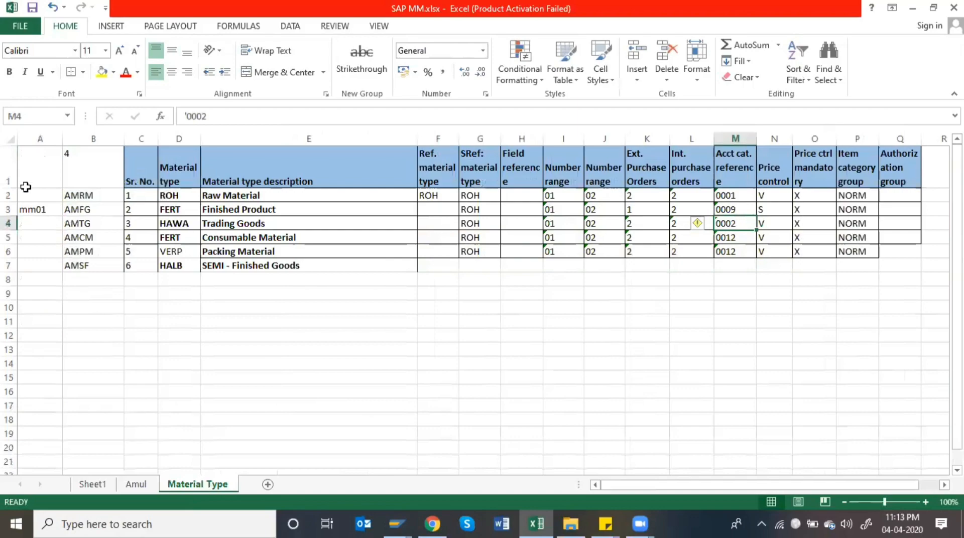
{"action": "left_click", "coordinate": [41, 208]}
{"action": "key", "text": "Delete"}
Enter the heading "Number Range" in A1 and widen column A to fit it
{"action": "key", "text": "Up"}
{"action": "key", "text": "Up"}
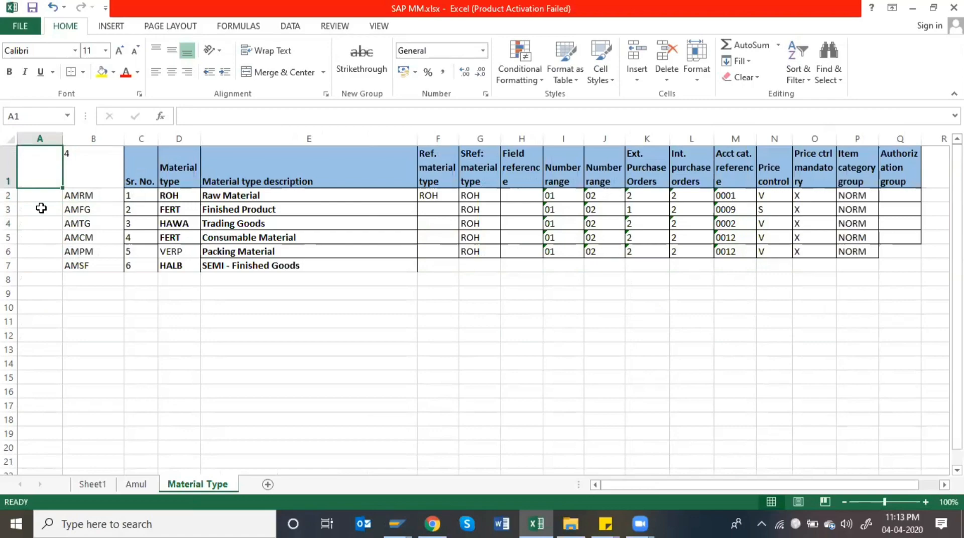
{"action": "type", "text": "Nu"}
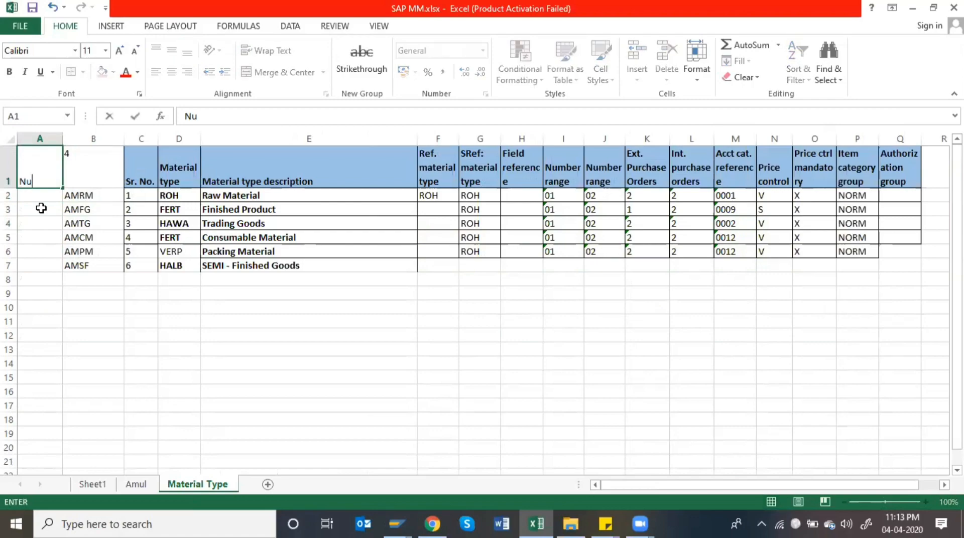
{"action": "type", "text": "mber"}
{"action": "type", "text": "Range"}
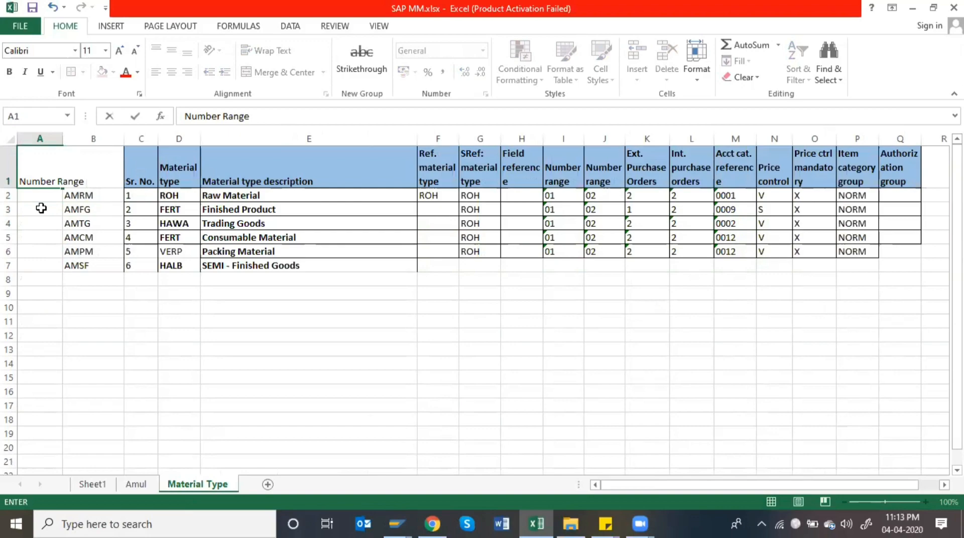
{"action": "key", "text": "Return"}
{"action": "key", "text": "Up"}
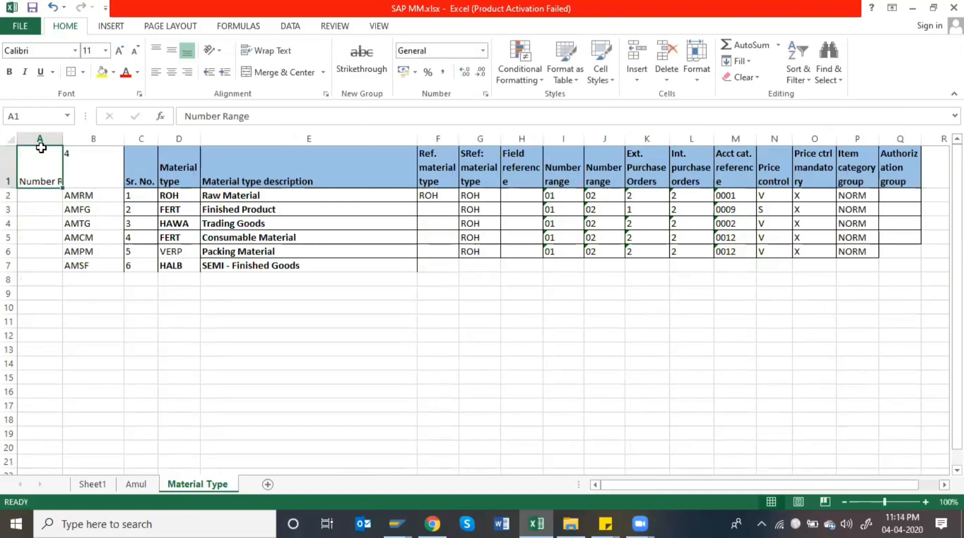
{"action": "left_click_drag", "start_coordinate": [62, 138], "coordinate": [106, 138]}
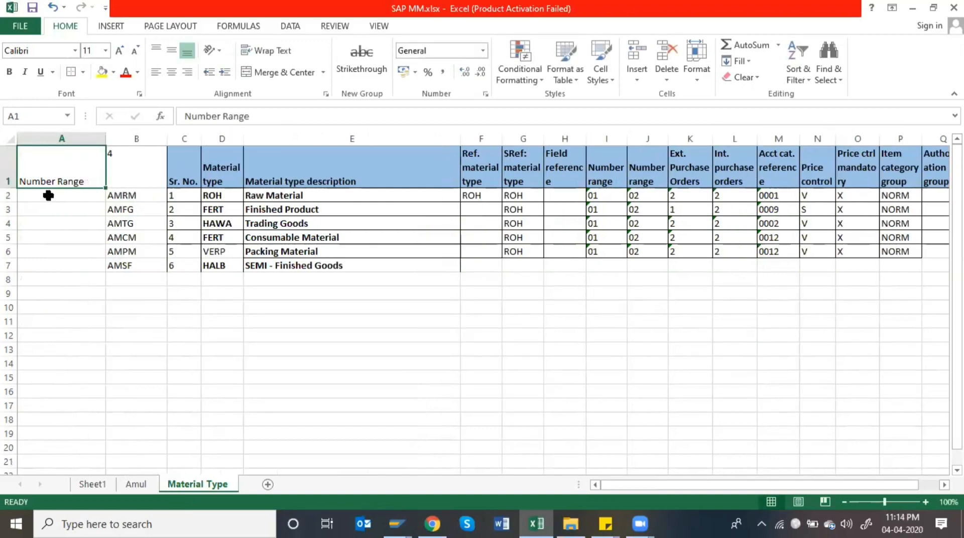
Enter "External/Internal" in A2 under the Number Range heading
{"action": "left_click", "coordinate": [47, 196]}
{"action": "type", "text": "E"}
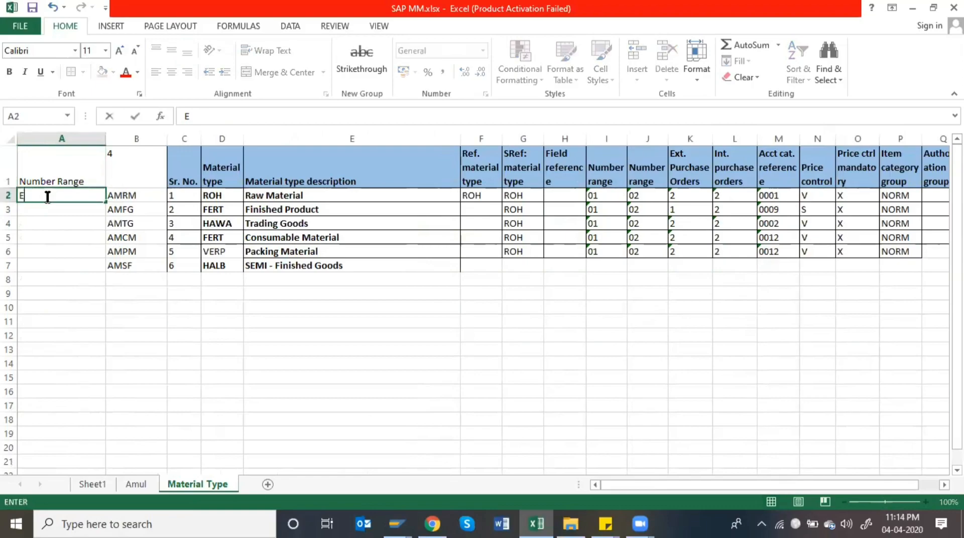
{"action": "type", "text": "xternal/Intern"}
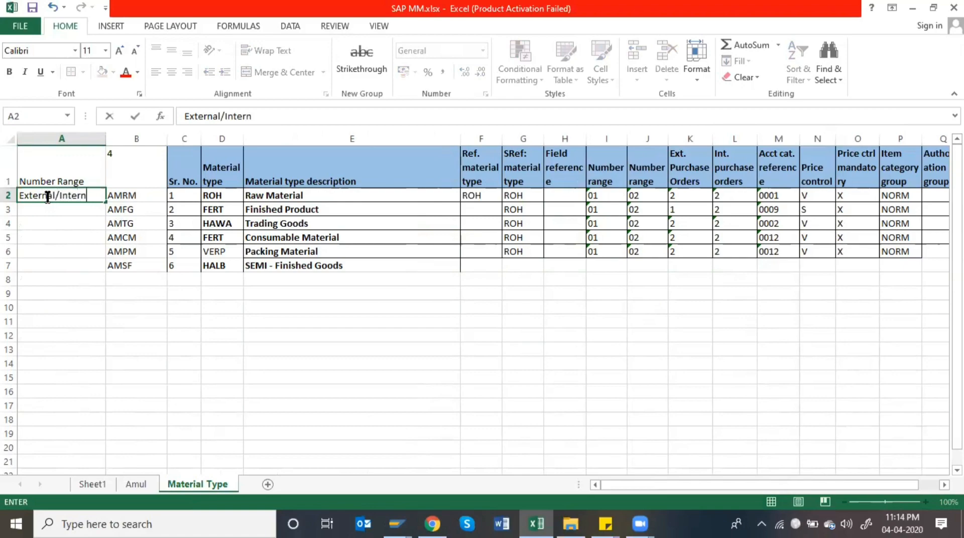
{"action": "type", "text": "al"}
{"action": "key", "text": "ctrl+Return"}
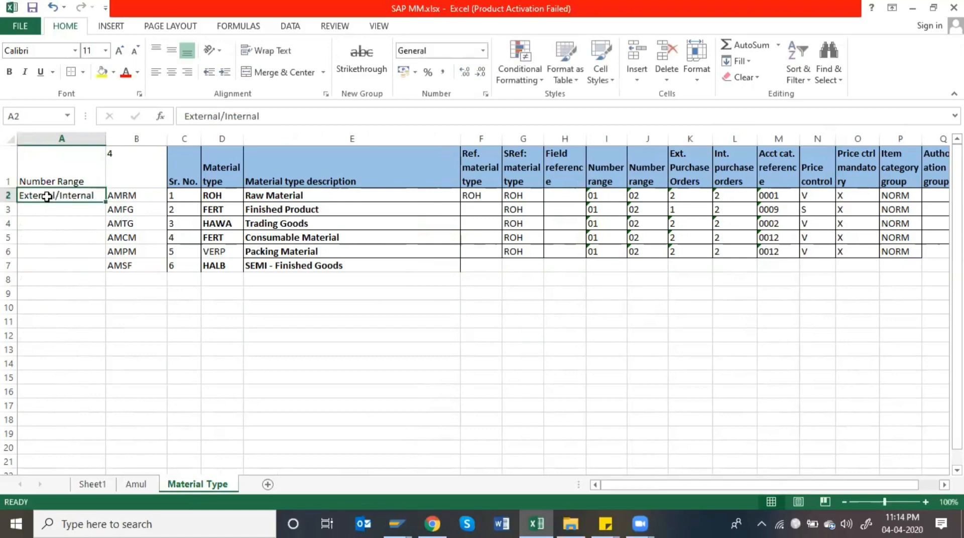
Review the codes in the Material type column and return to the External/Internal entry
{"action": "key", "text": "Right"}
{"action": "key", "text": "Right"}
{"action": "key", "text": "Right"}
{"action": "key", "text": "Down"}
{"action": "key", "text": "Down"}
{"action": "key", "text": "Down"}
{"action": "key", "text": "Down"}
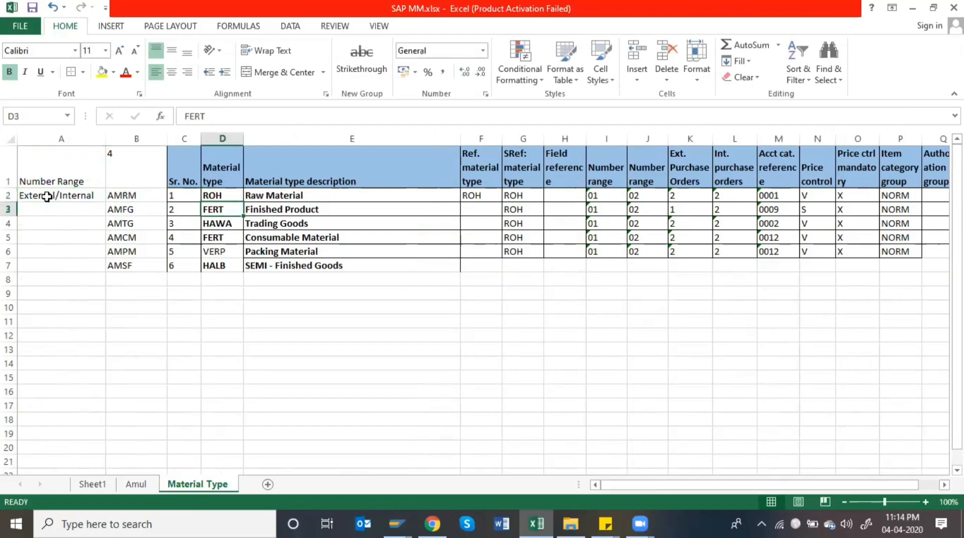
{"action": "key", "text": "Left"}
{"action": "key", "text": "Left"}
{"action": "key", "text": "Left"}
{"action": "key", "text": "Up"}
{"action": "key", "text": "Up"}
{"action": "key", "text": "Up"}
{"action": "key", "text": "Up"}
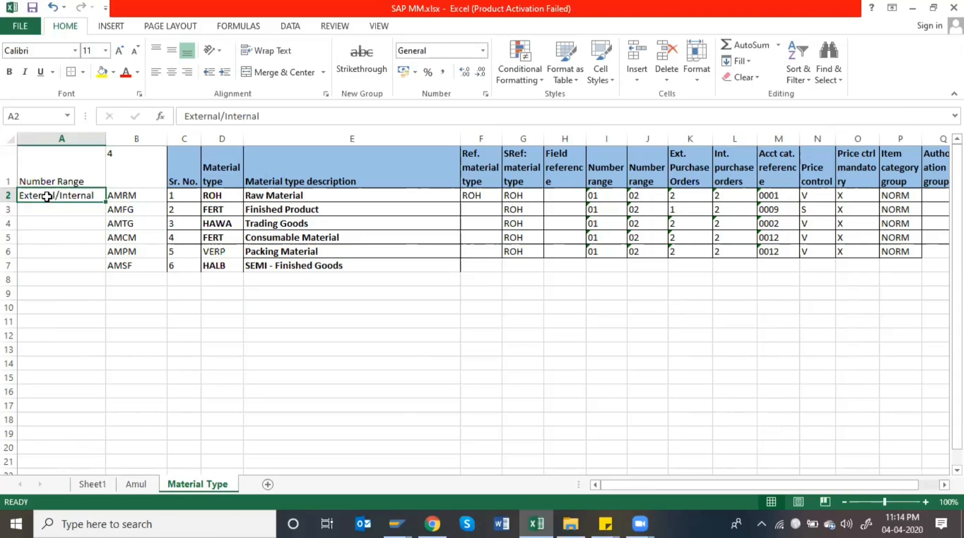
Enter the example number range "100-1000" in A4, beside AMTG
{"action": "key", "text": "Down"}
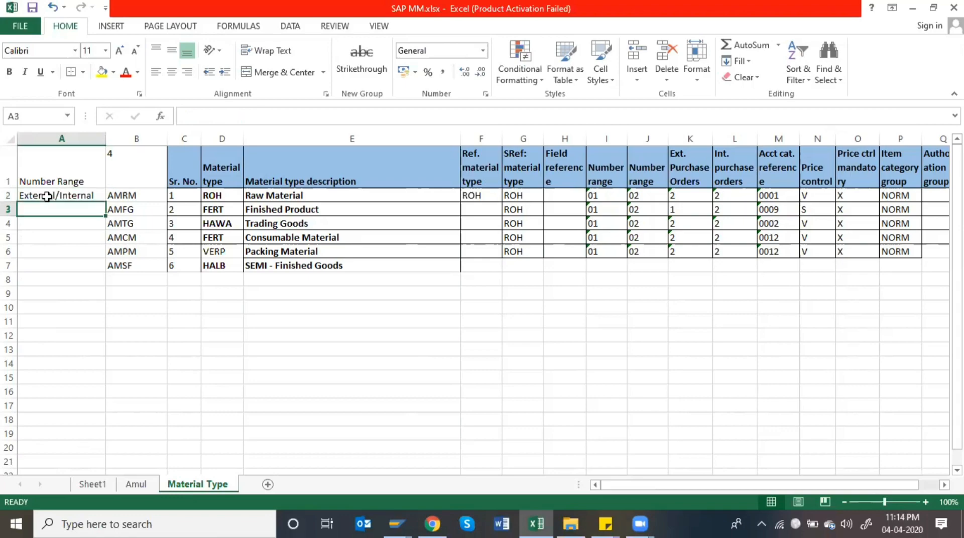
{"action": "key", "text": "Down"}
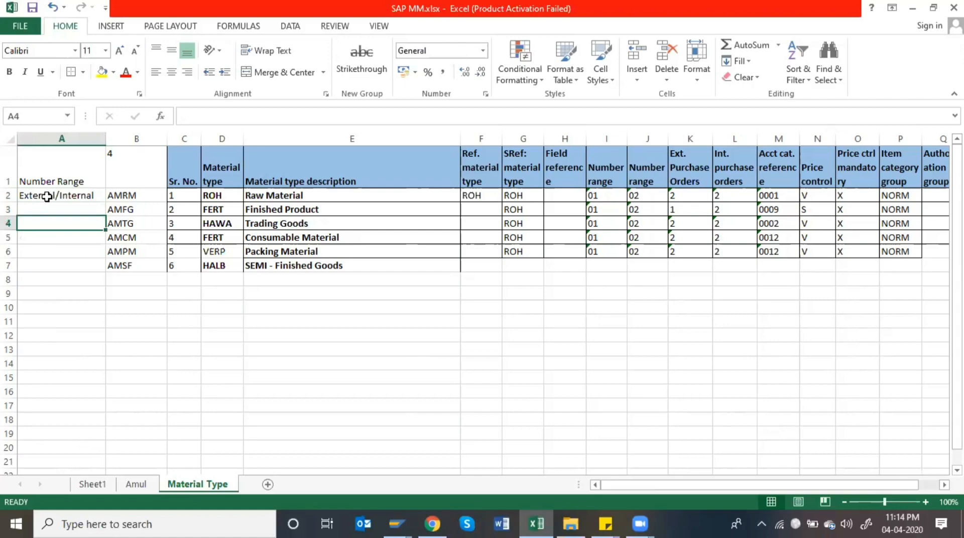
{"action": "type", "text": "1"}
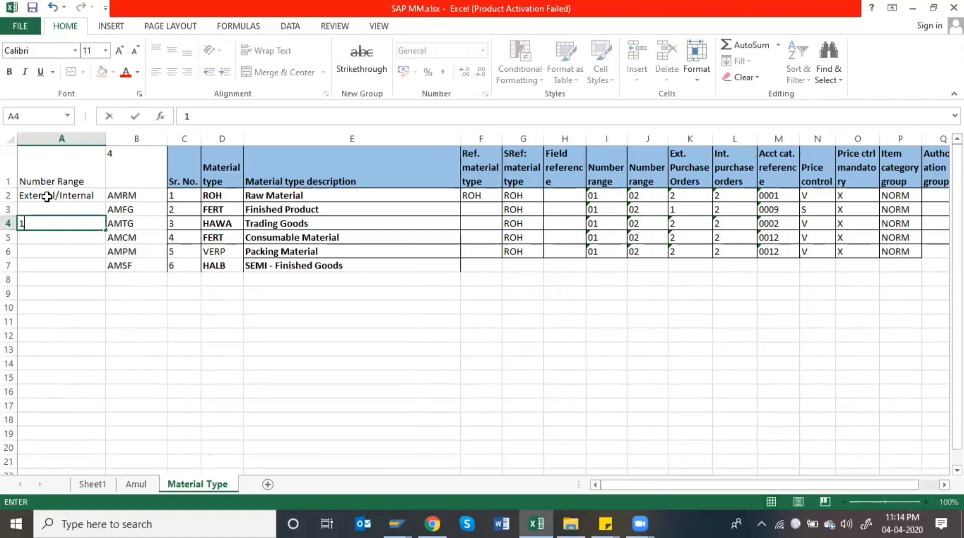
{"action": "type", "text": "00-1000"}
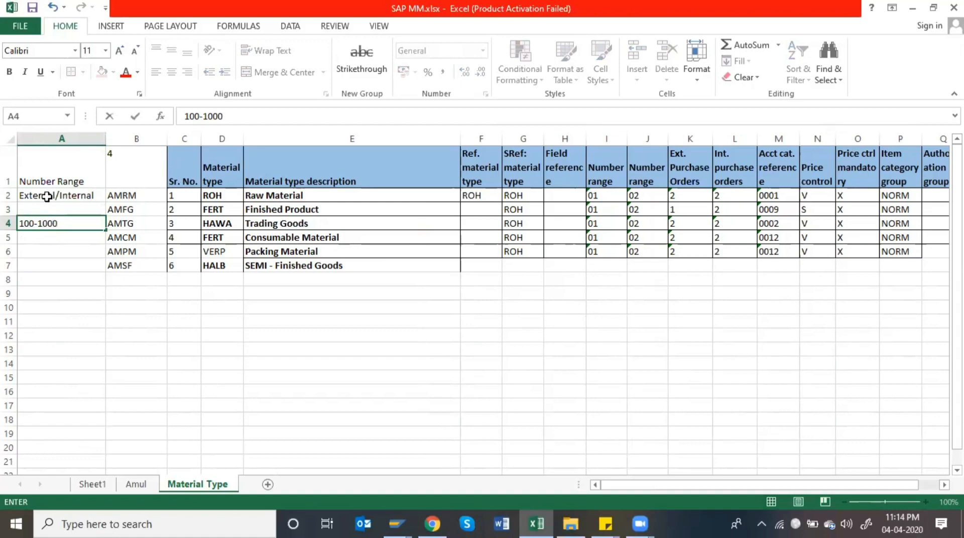
{"action": "key", "text": "Return"}
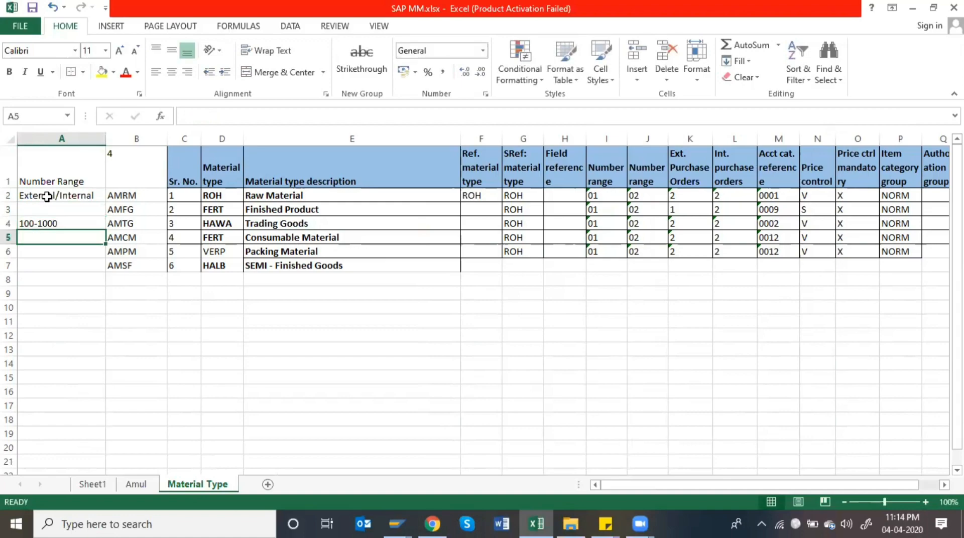
Enter the number range "2000-2099" in A5, beside AMCM
{"action": "key", "text": "Up"}
{"action": "key", "text": "Down"}
{"action": "type", "text": "3"}
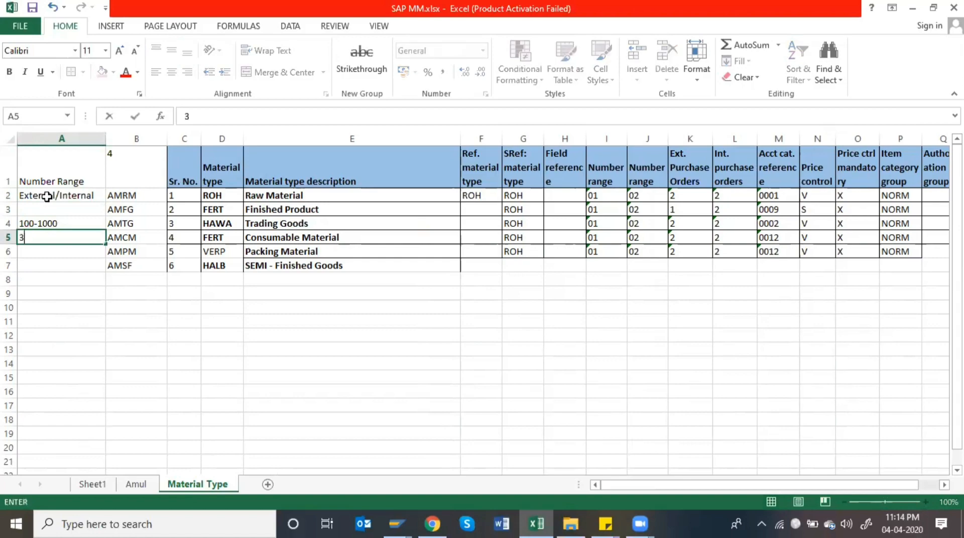
{"action": "type", "text": "00-"}
{"action": "key", "text": "BackSpace"}
{"action": "key", "text": "BackSpace"}
{"action": "key", "text": "BackSpace"}
{"action": "key", "text": "BackSpace"}
{"action": "type", "text": "2000-2099"}
{"action": "key", "text": "Return"}
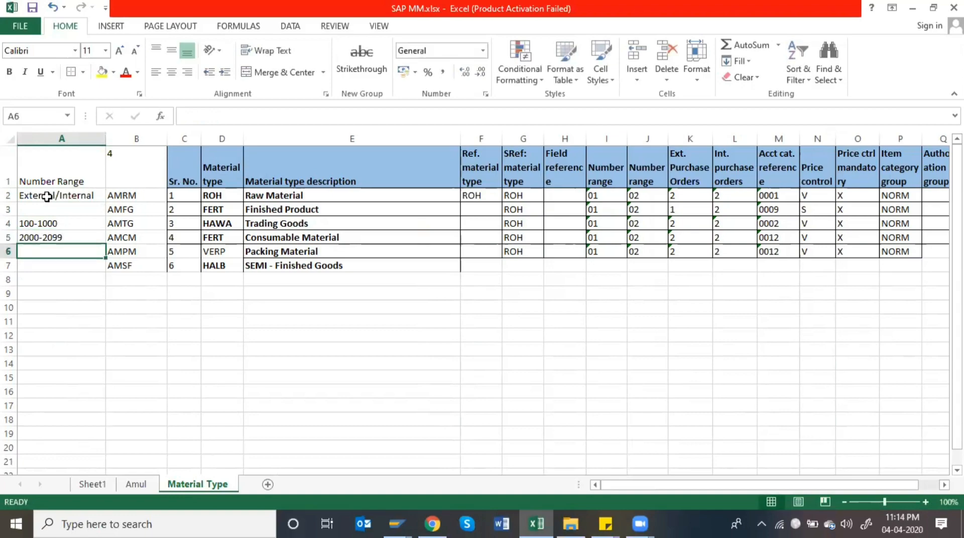
Review the Consumable Material row from its number range through to its description
{"action": "key", "text": "Up"}
{"action": "key", "text": "Right"}
{"action": "key", "text": "Right"}
{"action": "key", "text": "Right"}
{"action": "key", "text": "Right"}
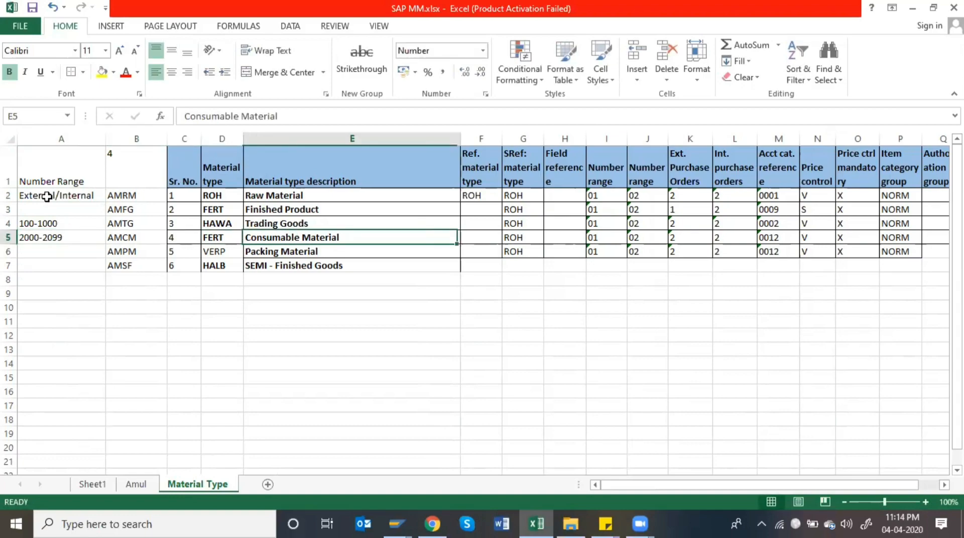
{"action": "key", "text": "Left"}
{"action": "key", "text": "Right"}
{"action": "key", "text": "Left"}
{"action": "key", "text": "Left"}
{"action": "key", "text": "Left"}
{"action": "key", "text": "Left"}
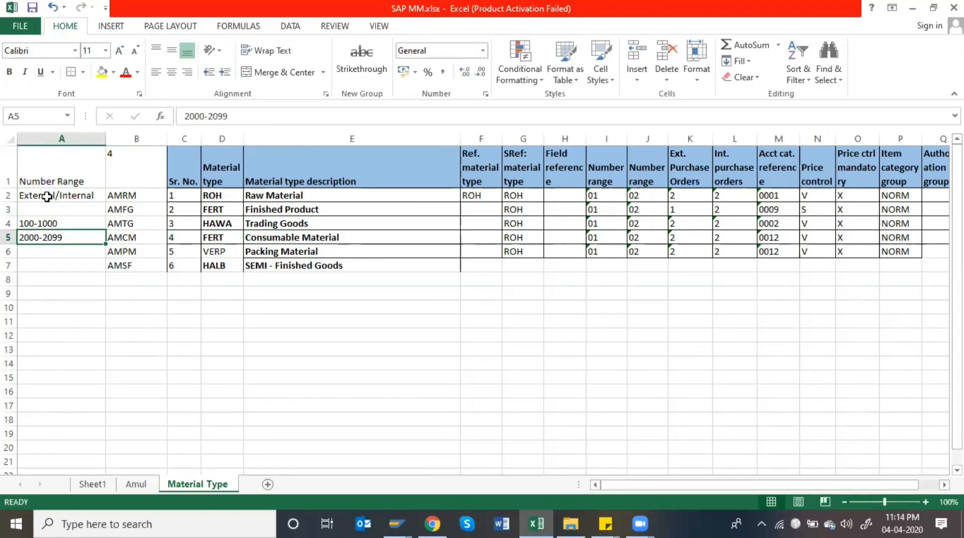
Enter "External" in A3, beside AMFG in the Finished Product row
{"action": "key", "text": "Up"}
{"action": "key", "text": "Up"}
{"action": "key", "text": "Down"}
{"action": "key", "text": "Up"}
{"action": "key", "text": "Right"}
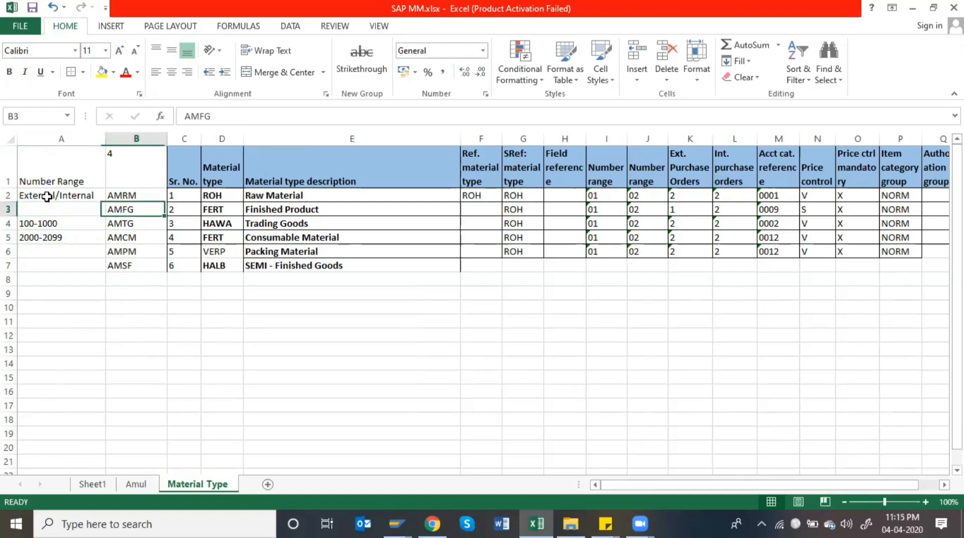
{"action": "key", "text": "Right"}
{"action": "key", "text": "Right"}
{"action": "key", "text": "Right"}
{"action": "key", "text": "Left"}
{"action": "key", "text": "Left"}
{"action": "key", "text": "Left"}
{"action": "key", "text": "Left"}
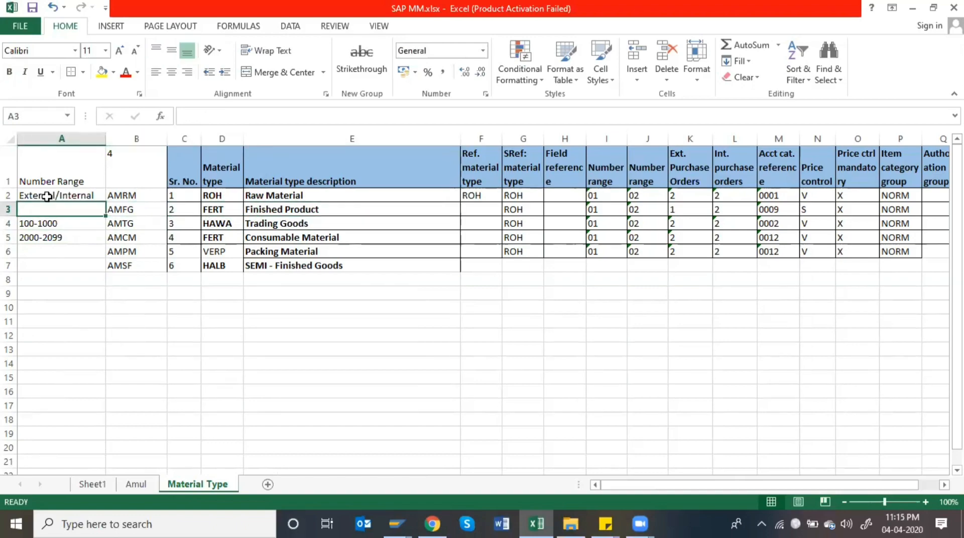
{"action": "type", "text": "Extwr"}
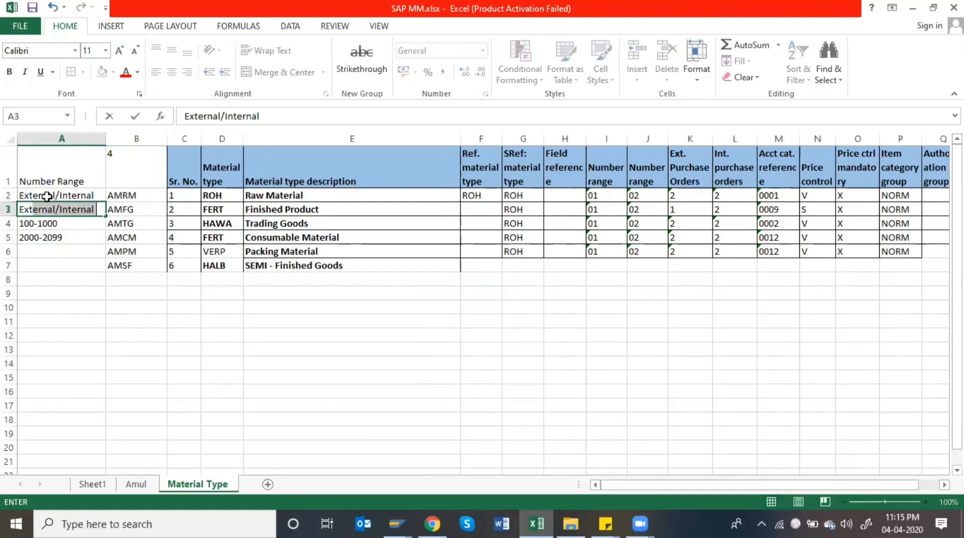
{"action": "key", "text": "BackSpace"}
{"action": "key", "text": "BackSpace"}
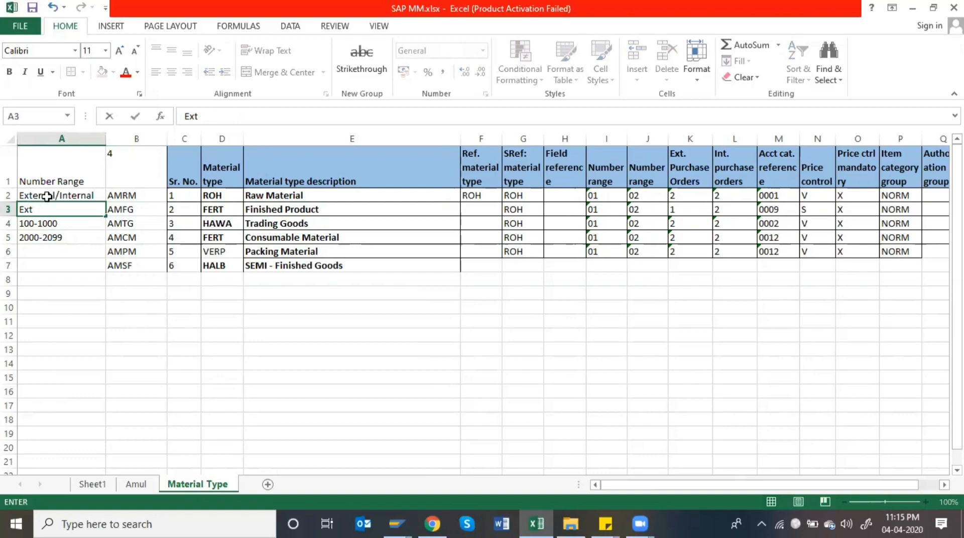
{"action": "type", "text": "ernal/Internal"}
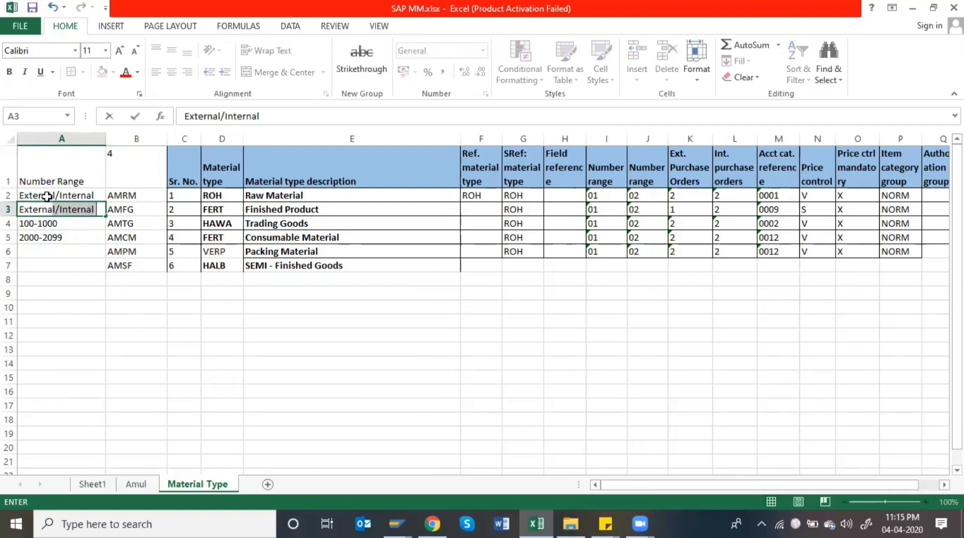
{"action": "key", "text": "Delete"}
{"action": "key", "text": "Return"}
{"action": "key", "text": "Up"}
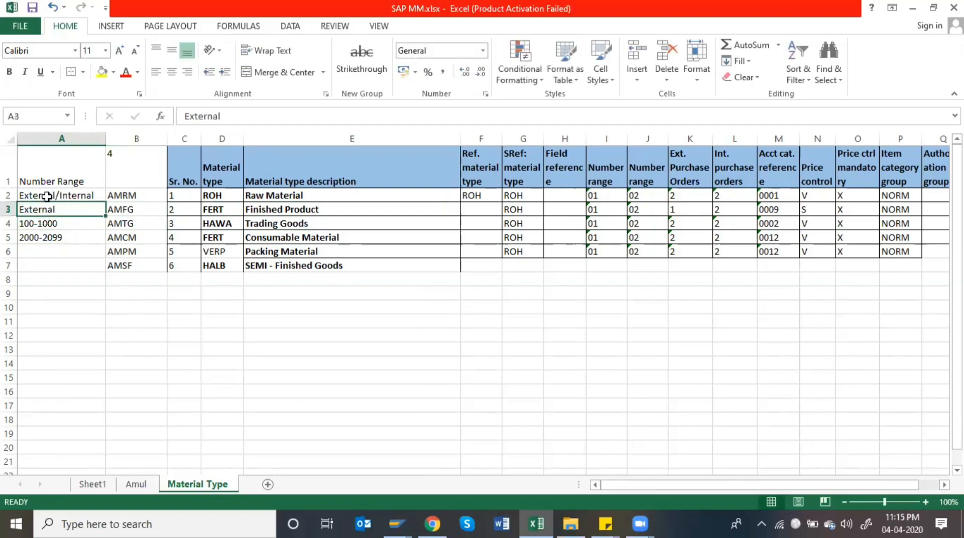
Review the entries under the Number Range heading in column A
{"action": "key", "text": "Up"}
{"action": "key", "text": "Up"}
{"action": "key", "text": "Down"}
{"action": "key", "text": "Down"}
{"action": "key", "text": "Up"}
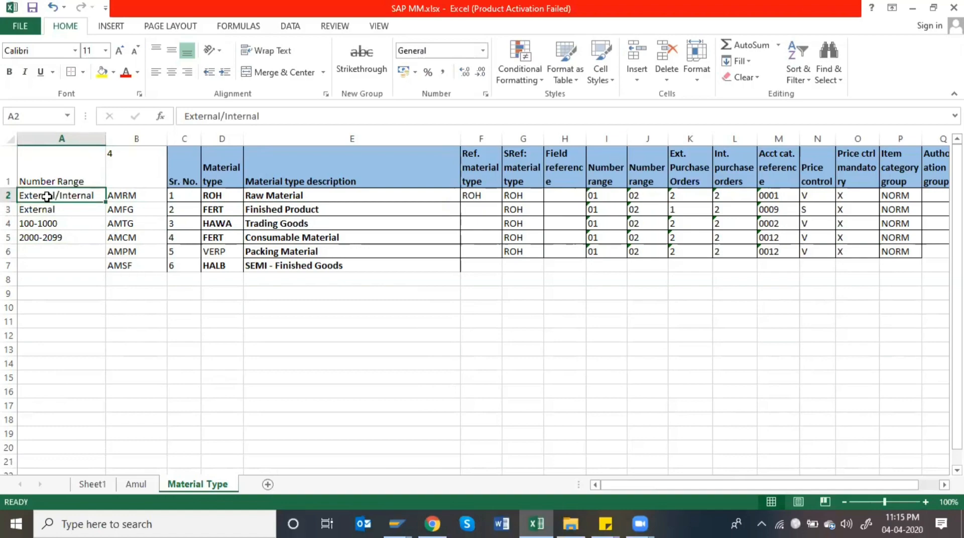
{"action": "key", "text": "shift+Down"}
{"action": "key", "text": "shift+Down"}
{"action": "key", "text": "shift+Down"}
{"action": "key", "text": "shift+Down"}
{"action": "key", "text": "Up"}
{"action": "key", "text": "Down"}
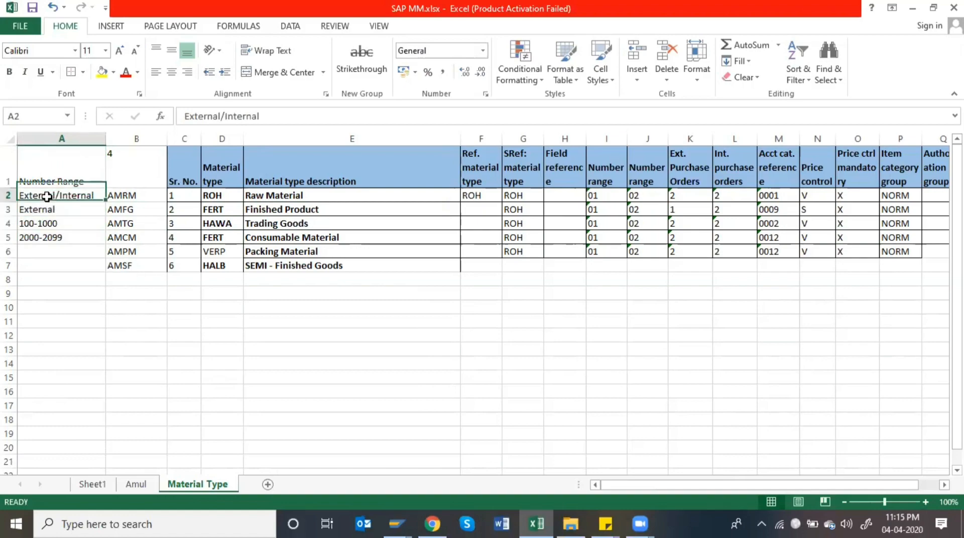
Enter an example number range from 1 to 1000 in A10 and B10, below the material type table
{"action": "key", "text": "Down"}
{"action": "key", "text": "Down"}
{"action": "key", "text": "Down"}
{"action": "key", "text": "Down"}
{"action": "key", "text": "Down"}
{"action": "key", "text": "Down"}
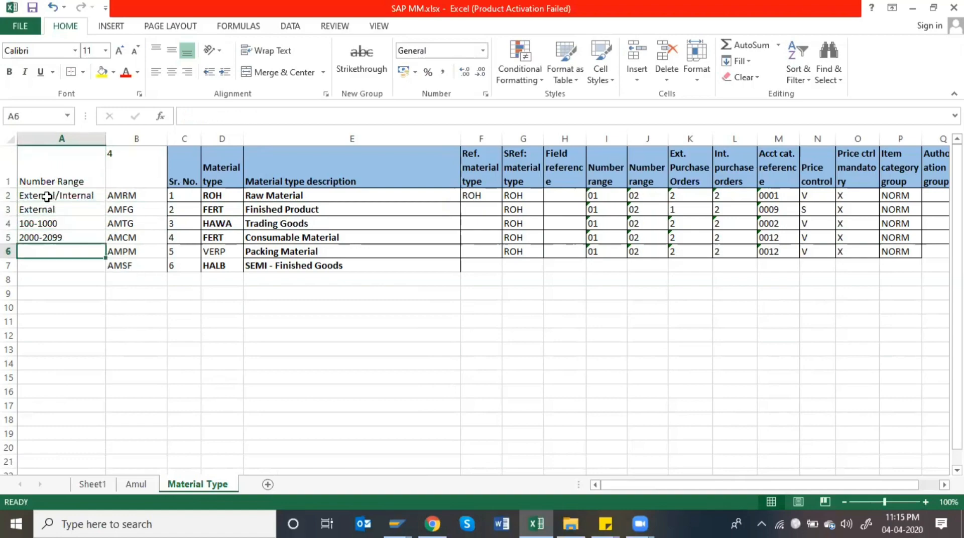
{"action": "key", "text": "Right"}
{"action": "key", "text": "Left"}
{"action": "key", "text": "Down"}
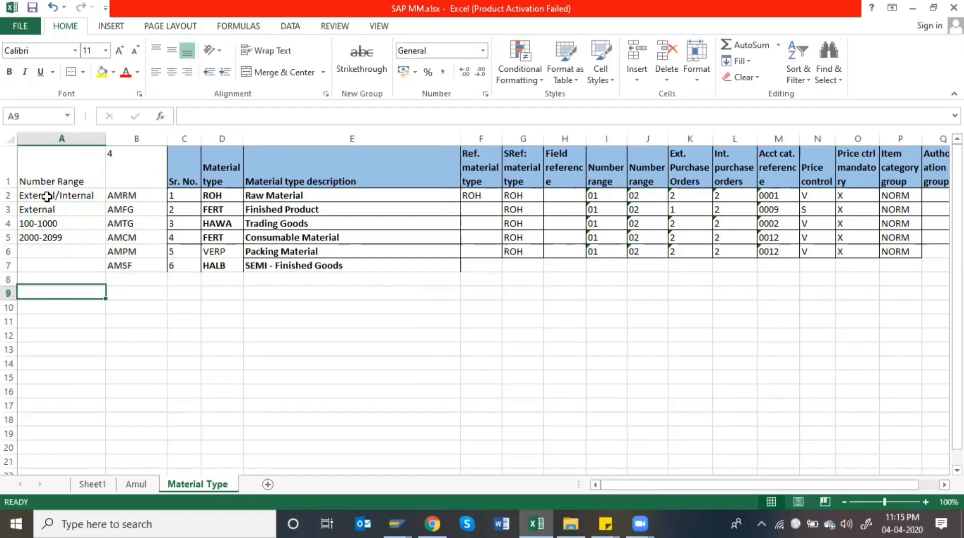
{"action": "key", "text": "Down"}
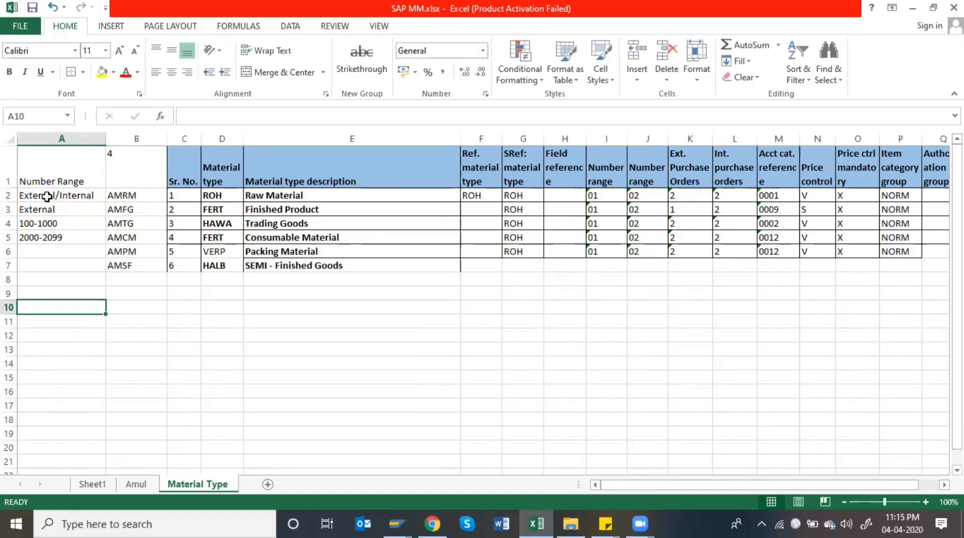
{"action": "type", "text": "01"}
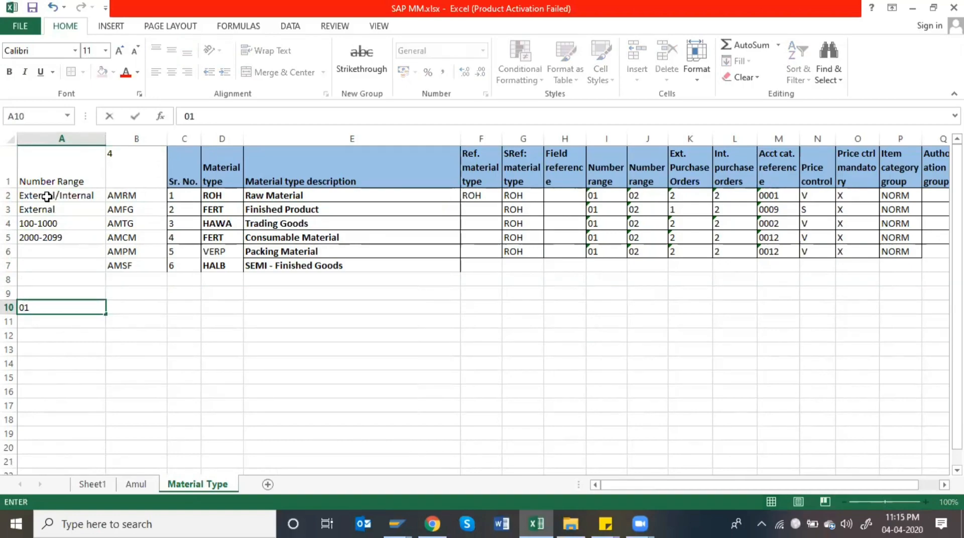
{"action": "key", "text": "Tab"}
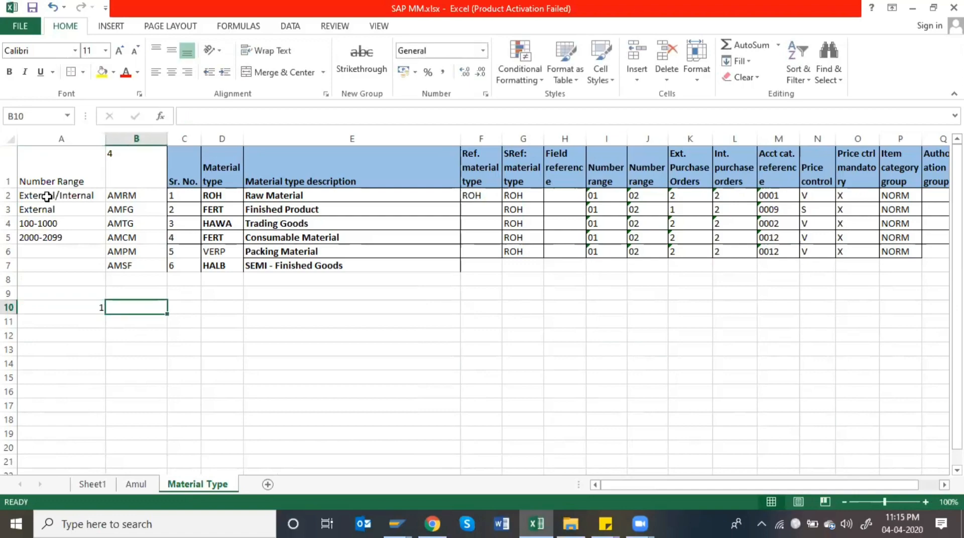
{"action": "type", "text": "10000"}
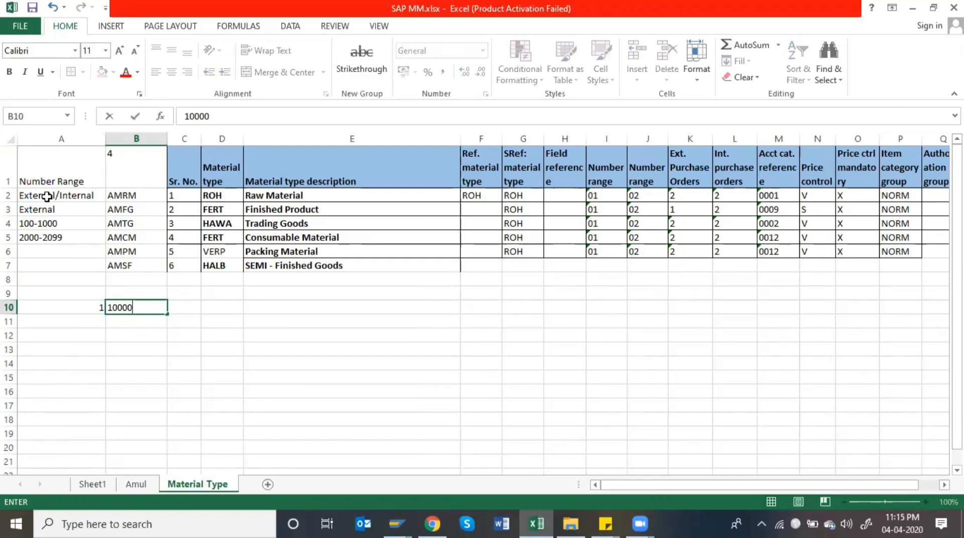
{"action": "key", "text": "BackSpace"}
{"action": "key", "text": "Return"}
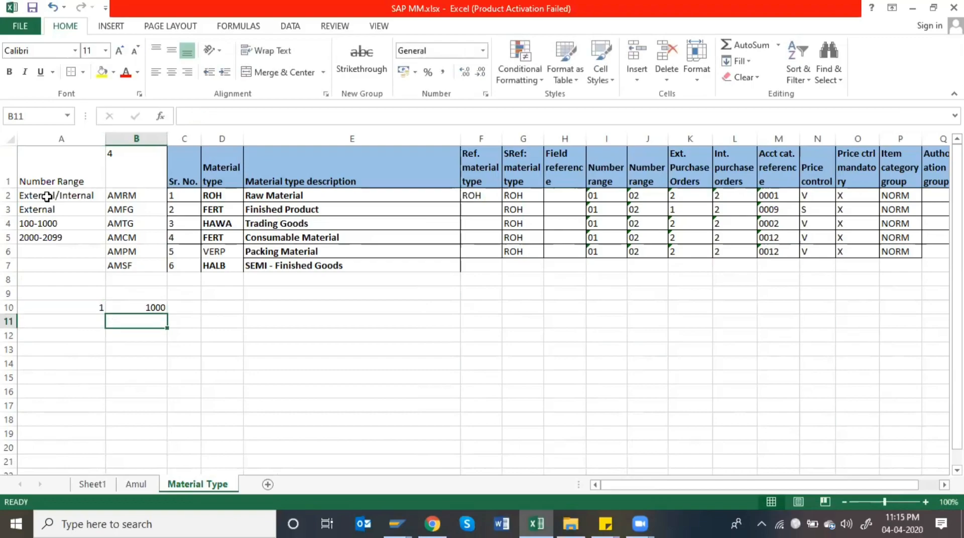
Move the range values 1 and 1000 from A10:B10 to B10:C10
{"action": "key", "text": "Up"}
{"action": "key", "text": "Left"}
{"action": "key", "text": "Right"}
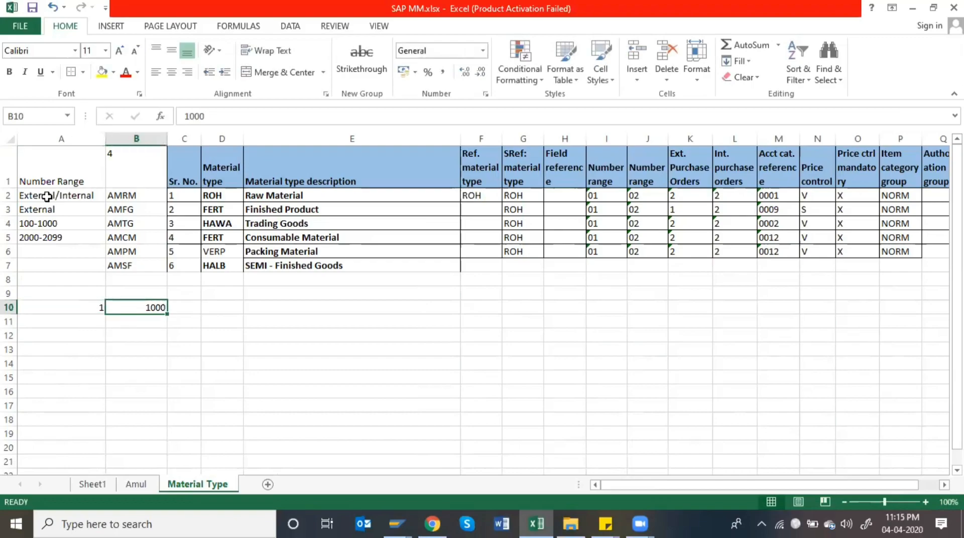
{"action": "key", "text": "shift+Left"}
{"action": "key", "text": "ctrl+x"}
{"action": "key", "text": "Right"}
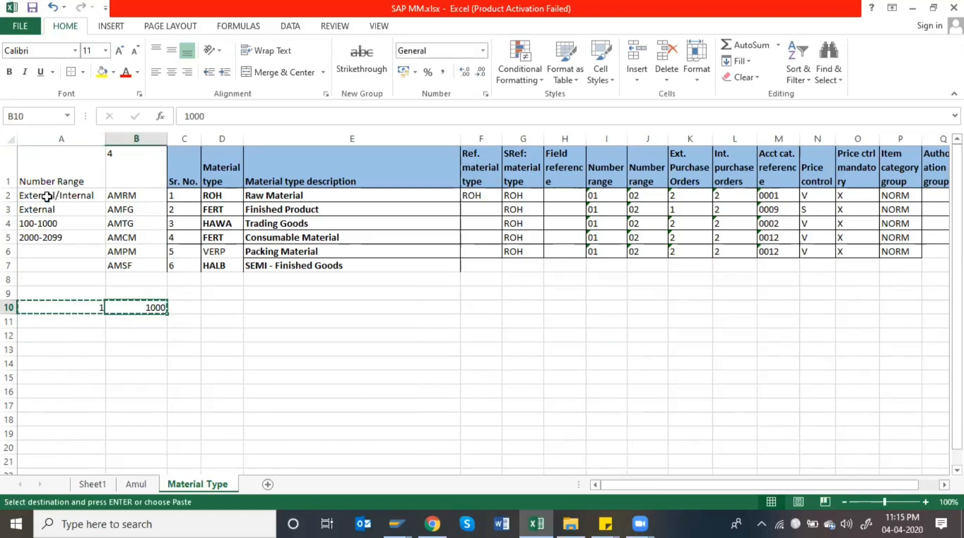
{"action": "key", "text": "ctrl+v"}
Enter the range number 01 as text in A10, keeping its leading zero
{"action": "key", "text": "Left"}
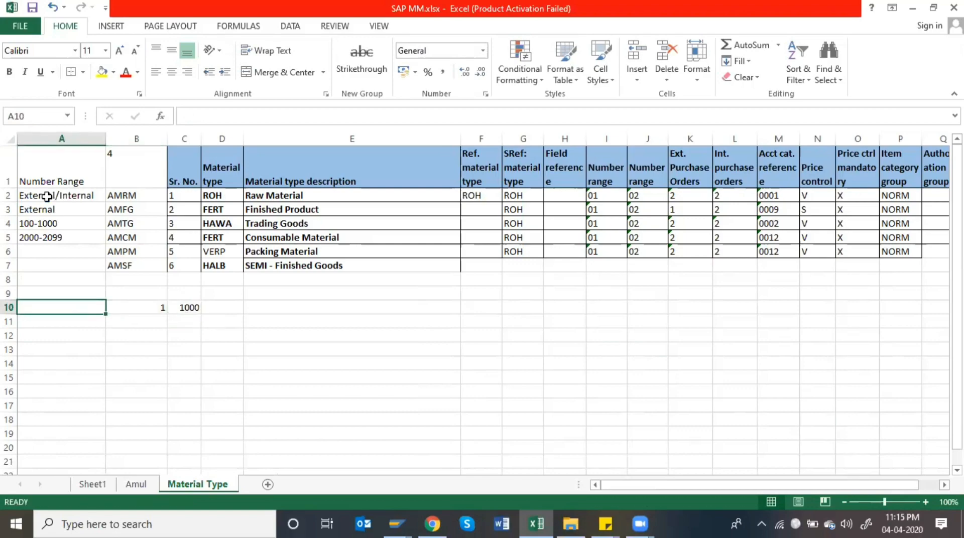
{"action": "type", "text": "01"}
{"action": "key", "text": "Return"}
{"action": "key", "text": "Up"}
{"action": "type", "text": "'01"}
{"action": "key", "text": "Return"}
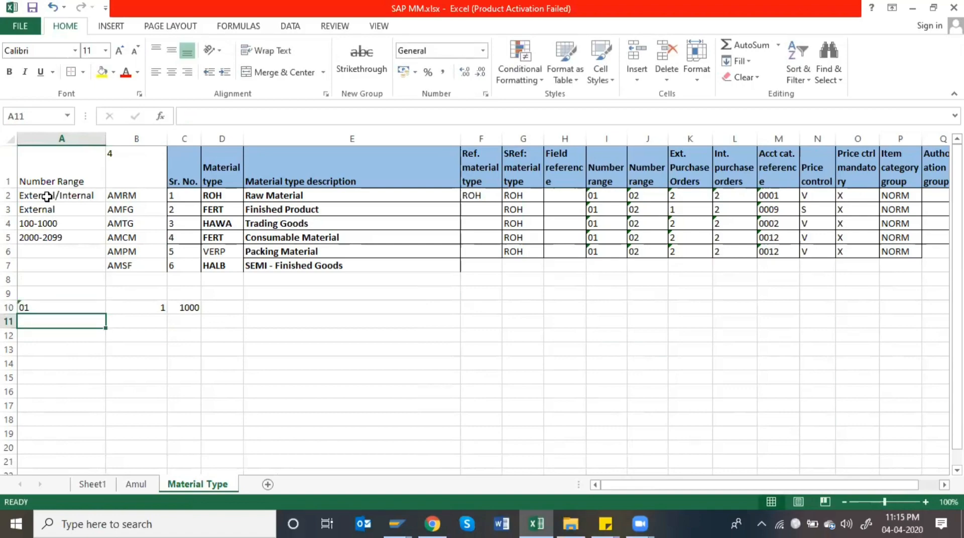
Enter the range numbers 02 and 03 as text in A11 and A12
{"action": "type", "text": "'02"}
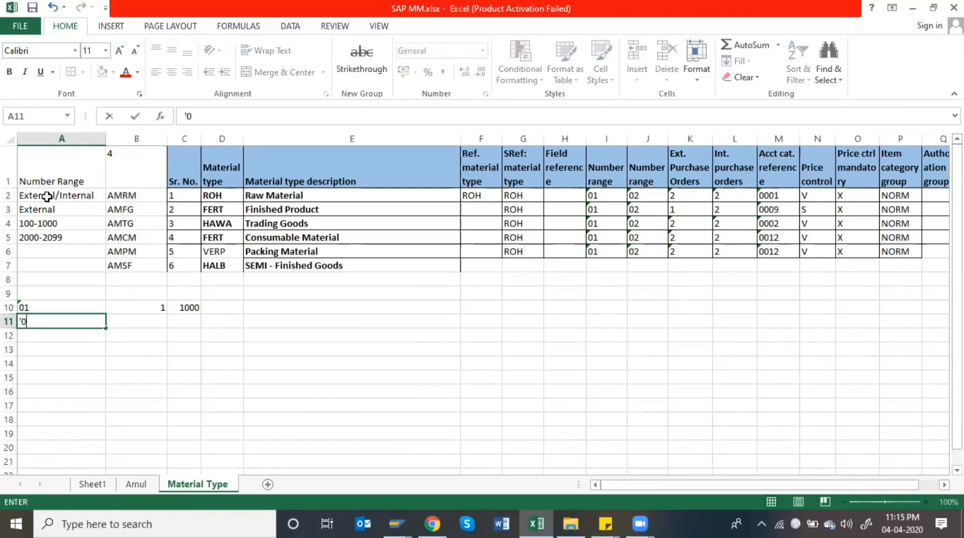
{"action": "key", "text": "Return"}
{"action": "key", "text": "Up"}
{"action": "key", "text": "Down"}
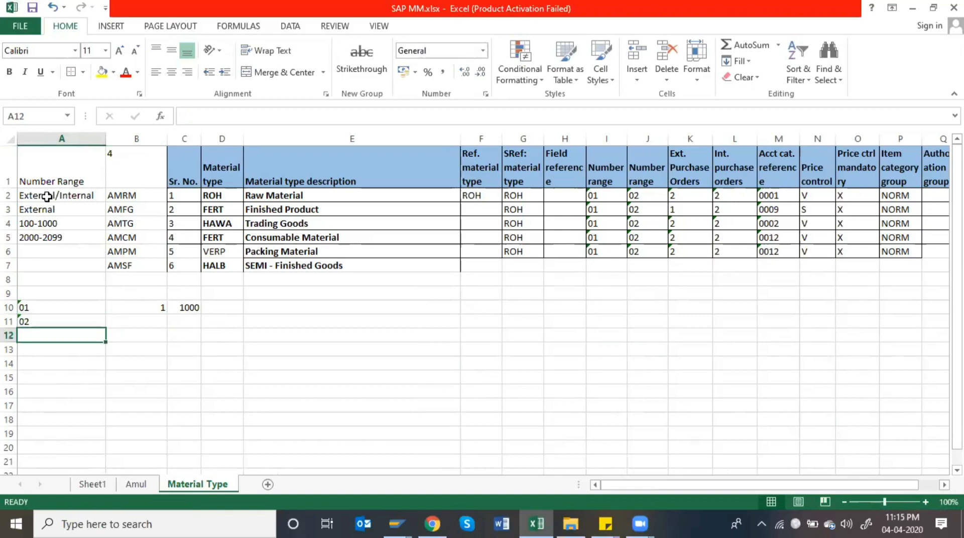
{"action": "type", "text": "'03"}
{"action": "key", "text": "Return"}
{"action": "key", "text": "Return"}
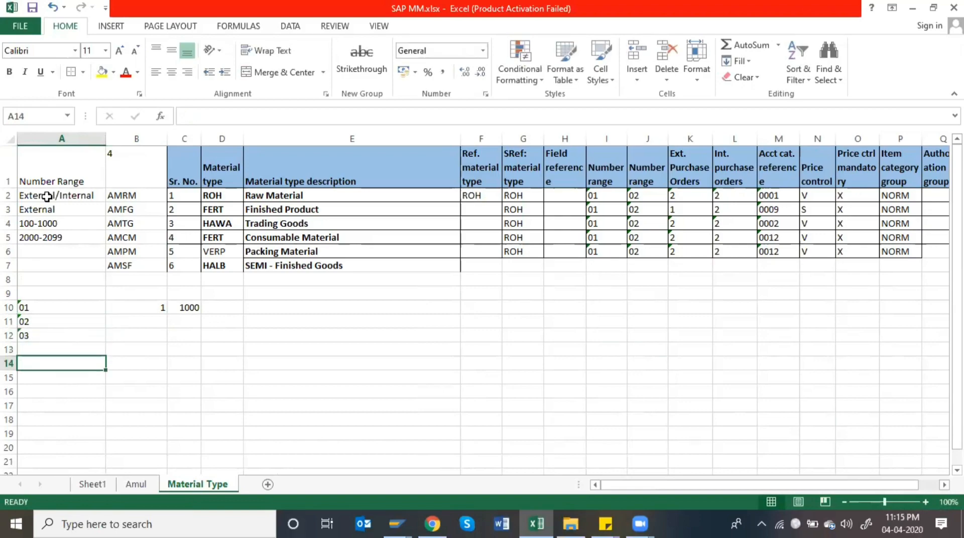
Enter the range number 04 as text in A13
{"action": "key", "text": "Up"}
{"action": "type", "text": "'4"}
{"action": "key", "text": "Return"}
{"action": "key", "text": "Up"}
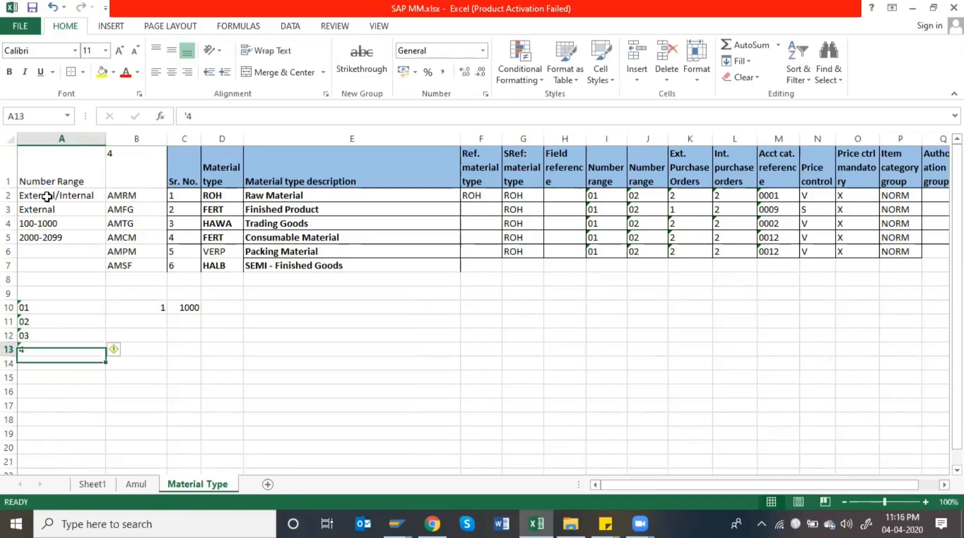
{"action": "type", "text": "'04"}
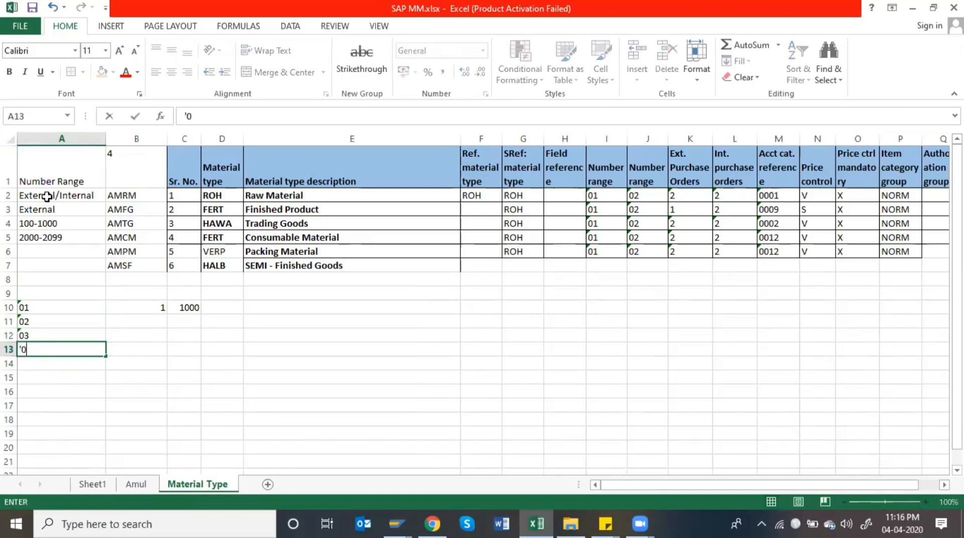
{"action": "key", "text": "Return"}
Enter "External" in B13, beside range number 04
{"action": "key", "text": "Up"}
{"action": "key", "text": "Right"}
{"action": "key", "text": "Right"}
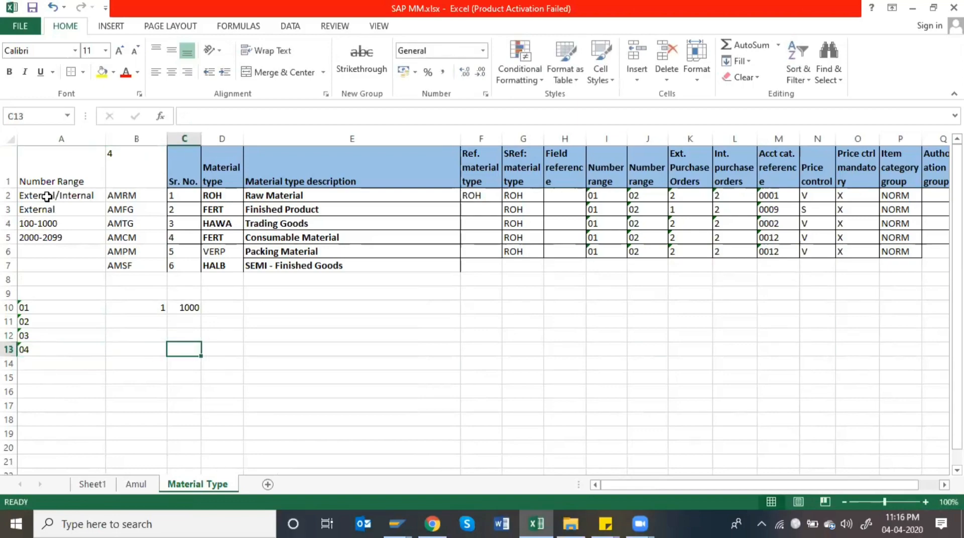
{"action": "key", "text": "Left"}
{"action": "type", "text": "Externa"}
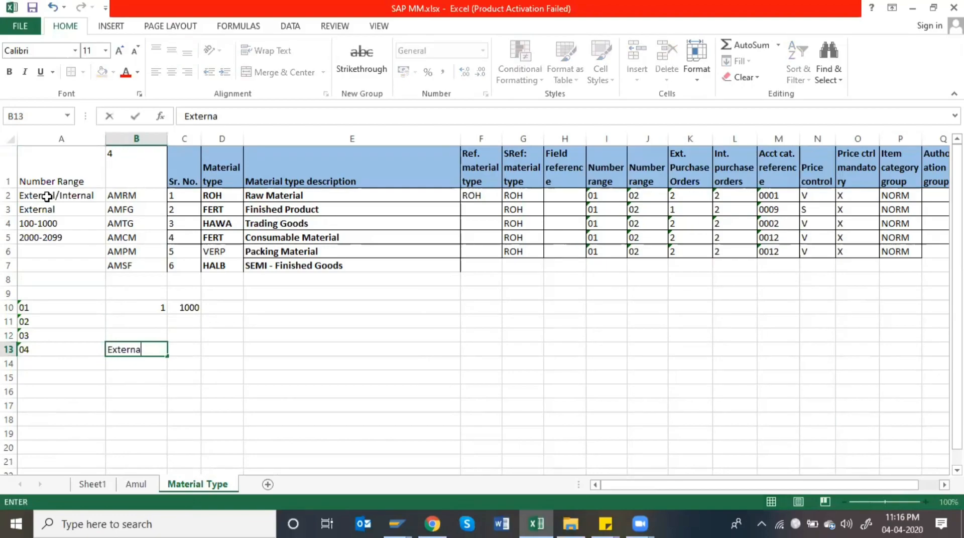
{"action": "type", "text": "l"}
{"action": "key", "text": "Return"}
{"action": "key", "text": "Up"}
{"action": "key", "text": "Right"}
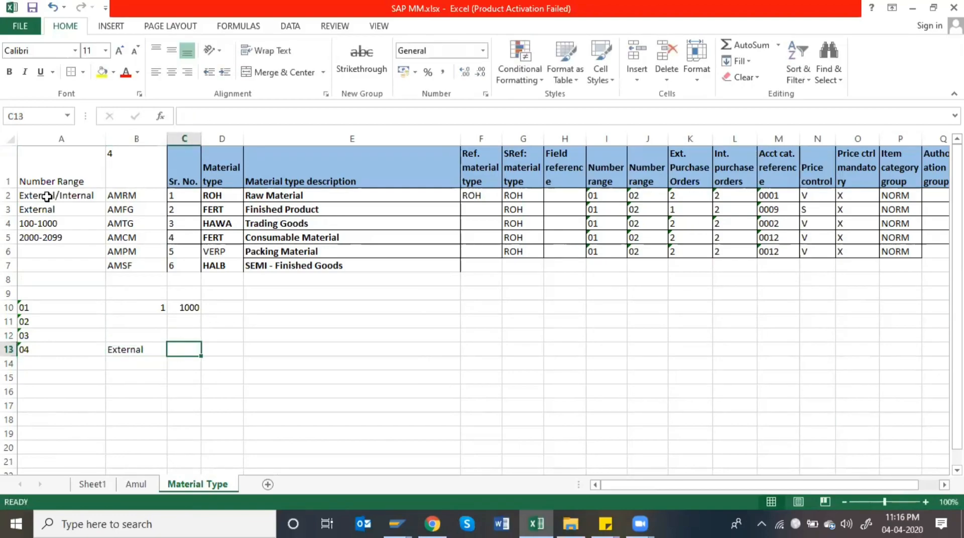
Move the "External" label from B13 to D13, leaving B13 and C13 free for the range limits
{"action": "key", "text": "Left"}
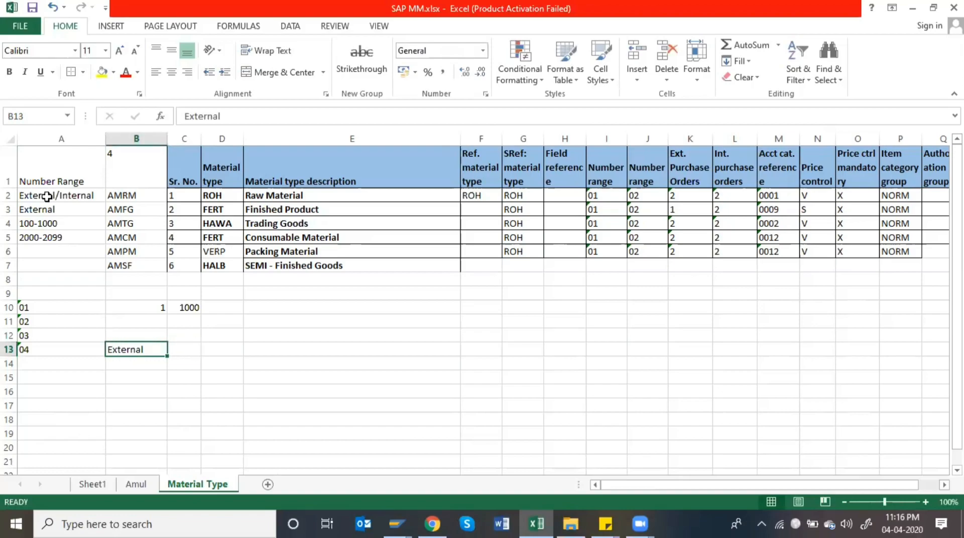
{"action": "key", "text": "ctrl+x"}
{"action": "key", "text": "Right"}
{"action": "key", "text": "Right"}
{"action": "key", "text": "Return"}
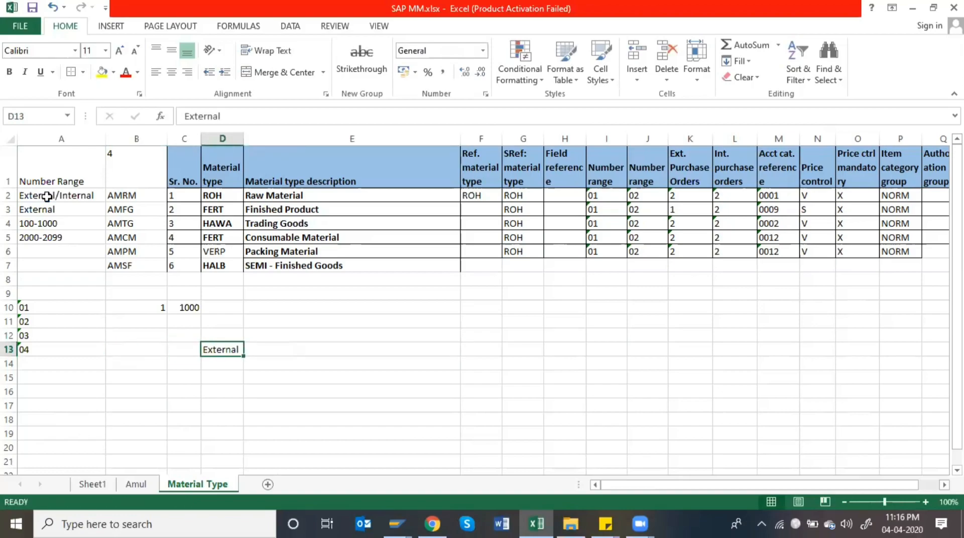
{"action": "key", "text": "Left"}
{"action": "key", "text": "Left"}
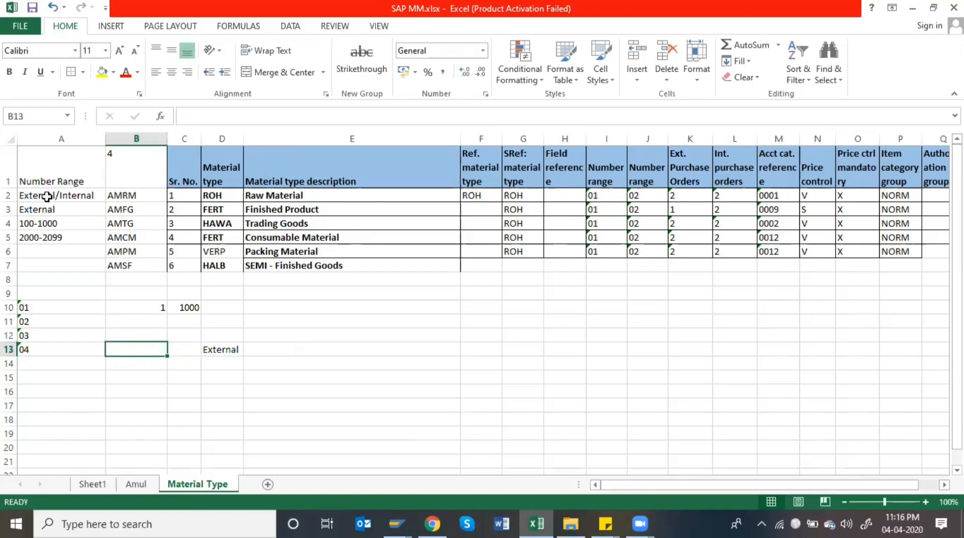
{"action": "key", "text": "Right"}
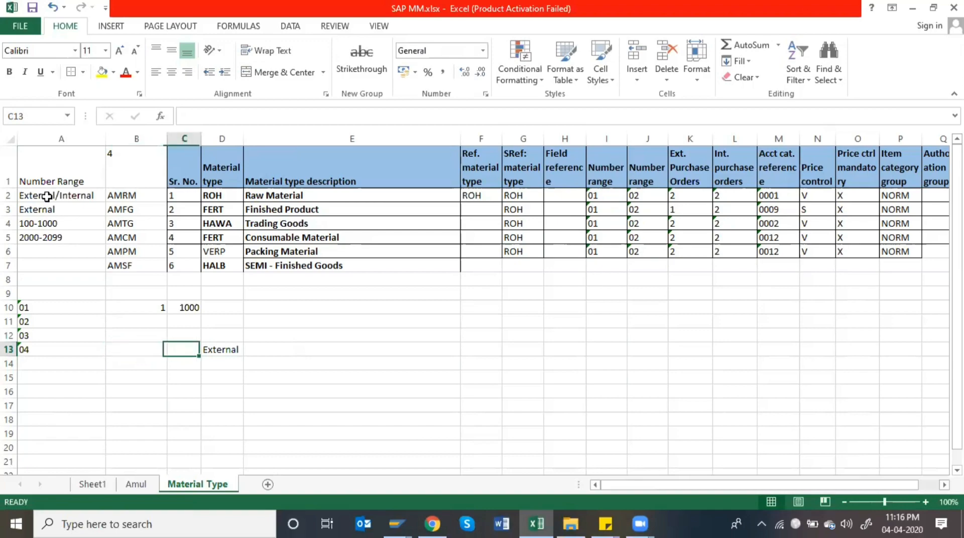
Enter A in B13 and Z in C13 as the lower and upper limits of external range 04
{"action": "key", "text": "Left"}
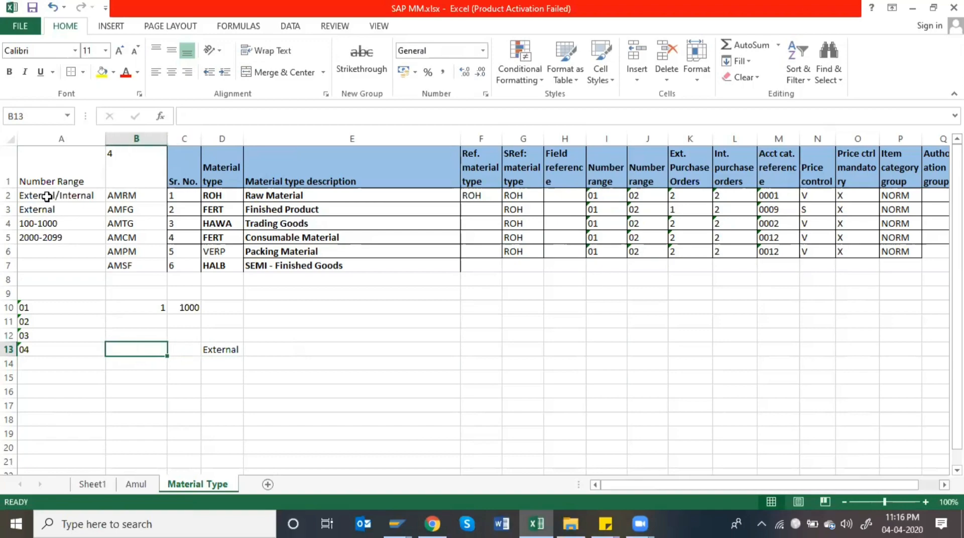
{"action": "type", "text": "A"}
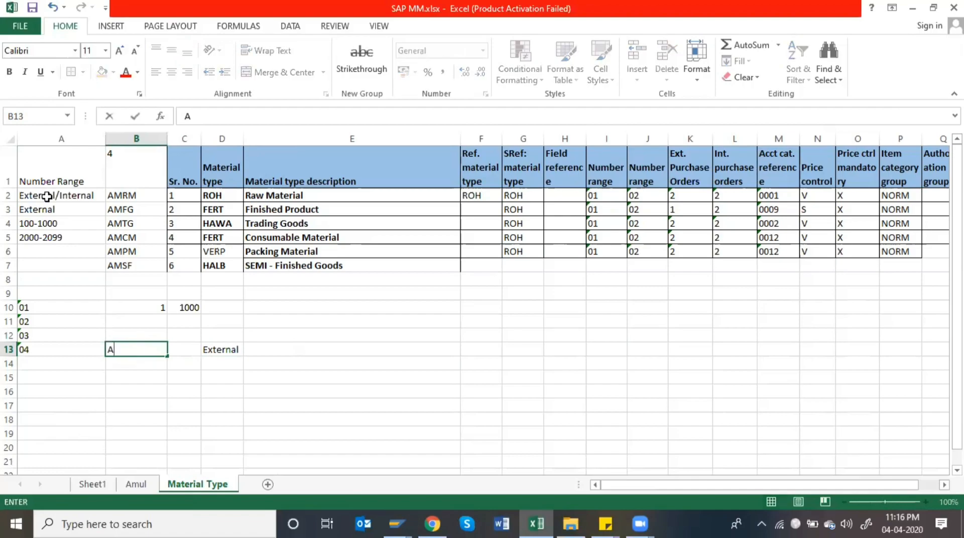
{"action": "key", "text": "Right"}
{"action": "type", "text": "Z"}
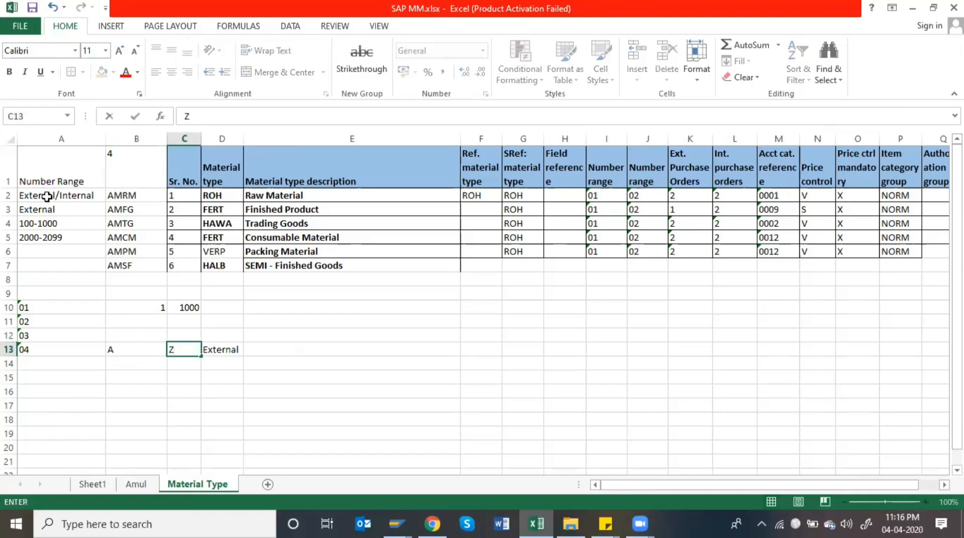
{"action": "key", "text": "Left"}
{"action": "key", "text": "Right"}
{"action": "key", "text": "Right"}
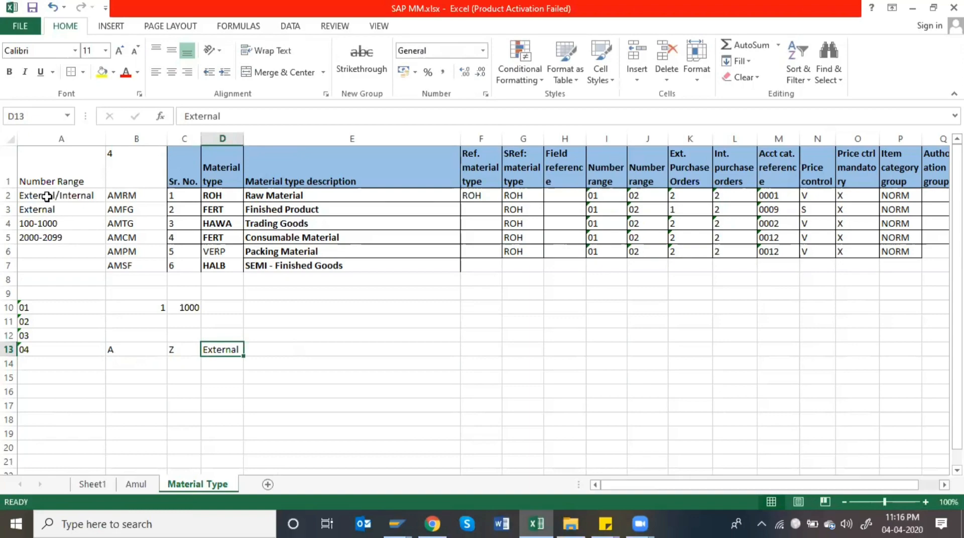
Review the limits and assignment type of range 04 in row 13
{"action": "key", "text": "Up"}
{"action": "key", "text": "Down"}
{"action": "key", "text": "Left"}
{"action": "key", "text": "Left"}
{"action": "key", "text": "Left"}
{"action": "key", "text": "Right"}
{"action": "key", "text": "Right"}
{"action": "key", "text": "Right"}
{"action": "key", "text": "Left"}
{"action": "key", "text": "Left"}
{"action": "key", "text": "Right"}
{"action": "key", "text": "Left"}
{"action": "key", "text": "shift+Right"}
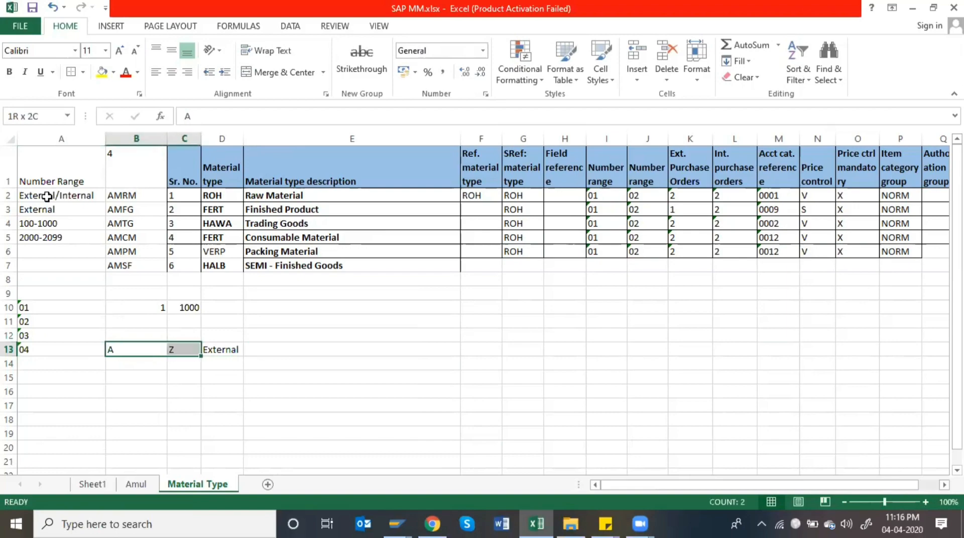
{"action": "key", "text": "shift+Left"}
{"action": "key", "text": "Right"}
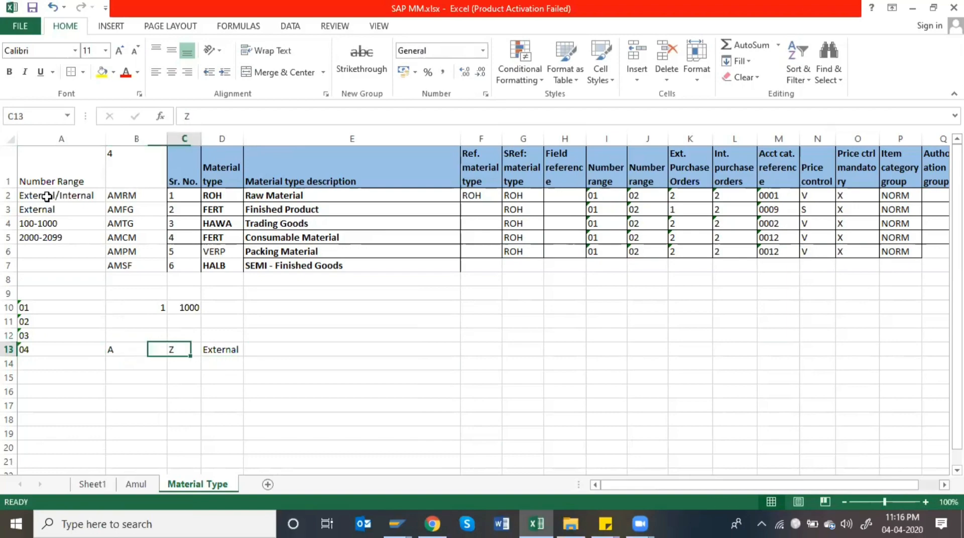
{"action": "key", "text": "Left"}
{"action": "key", "text": "Right"}
Enter "Internal" in D10 as the assignment type of number range 01
{"action": "key", "text": "Up"}
{"action": "key", "text": "Up"}
{"action": "key", "text": "Up"}
{"action": "key", "text": "Left"}
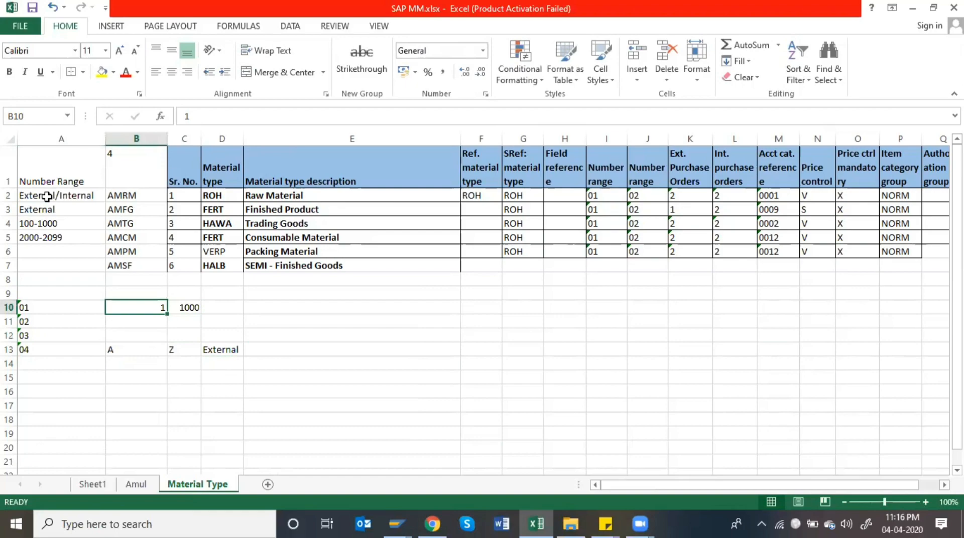
{"action": "key", "text": "Right"}
{"action": "key", "text": "Right"}
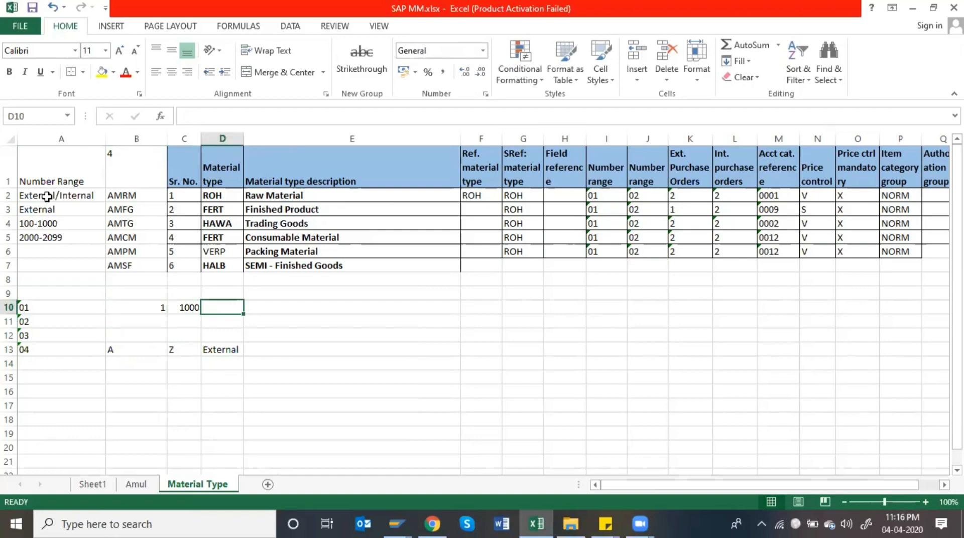
{"action": "key", "text": "Left"}
{"action": "key", "text": "Right"}
{"action": "type", "text": "In"}
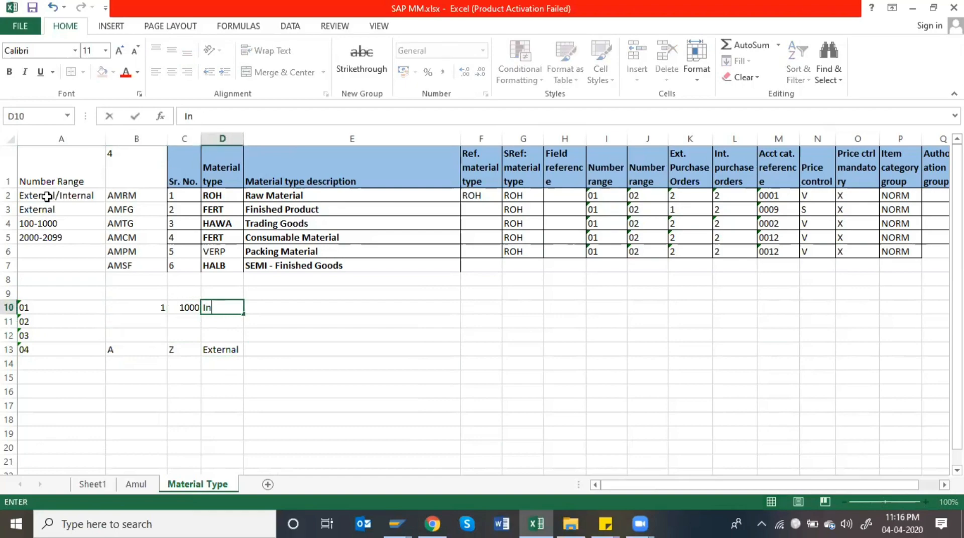
{"action": "type", "text": "ternal"}
{"action": "key", "text": "Return"}
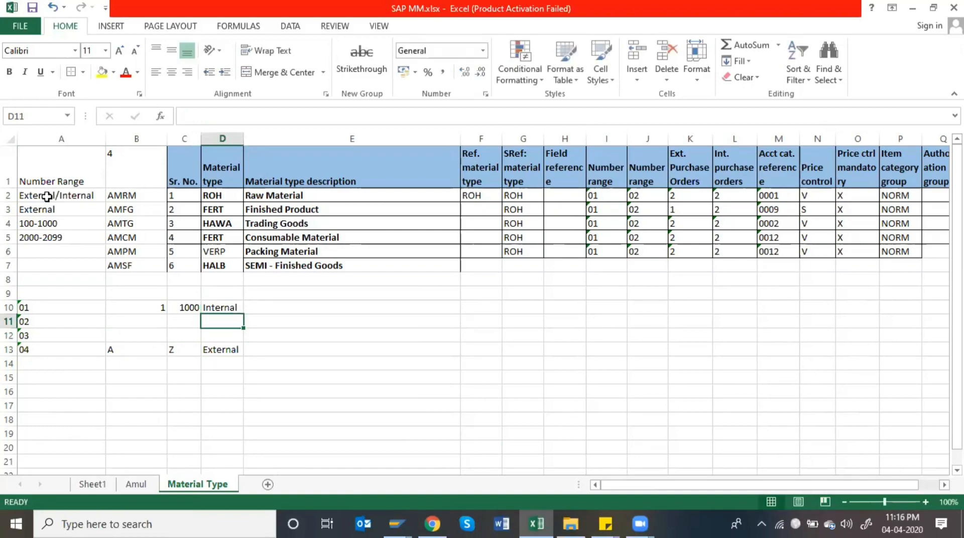
Review the range number and its lower and upper limits in row 10
{"action": "key", "text": "Up"}
{"action": "key", "text": "Left"}
{"action": "key", "text": "Left"}
{"action": "key", "text": "Right"}
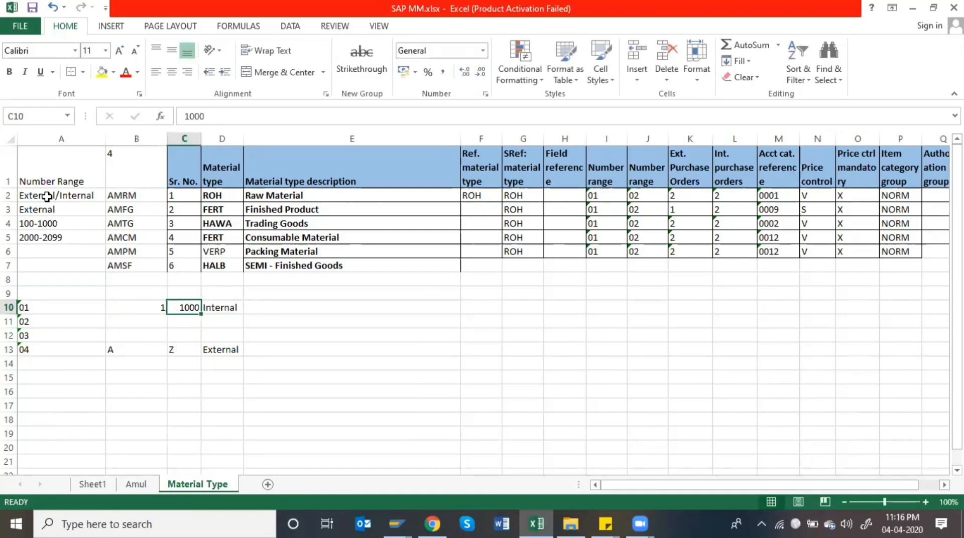
{"action": "key", "text": "Left"}
{"action": "key", "text": "Right"}
{"action": "key", "text": "Left"}
{"action": "key", "text": "Left"}
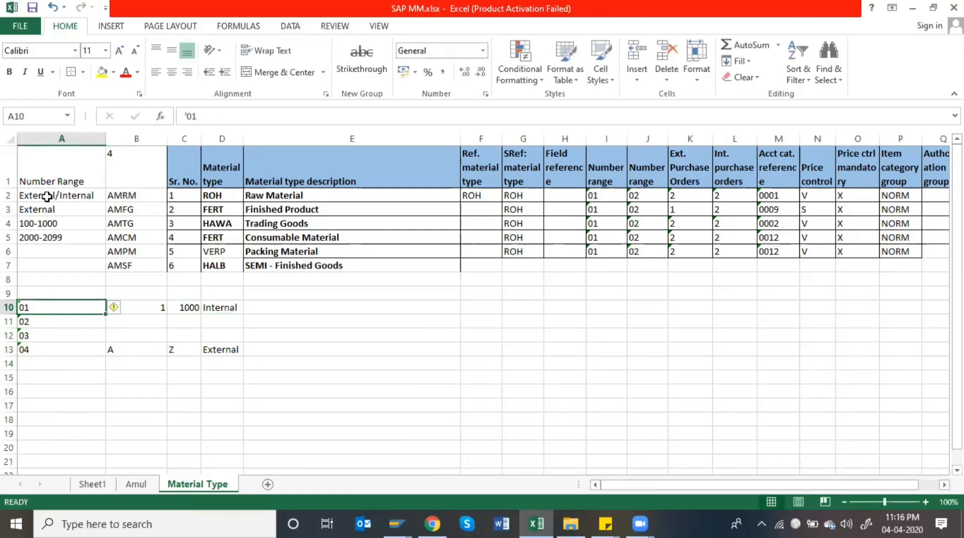
{"action": "key", "text": "Right"}
{"action": "key", "text": "Right"}
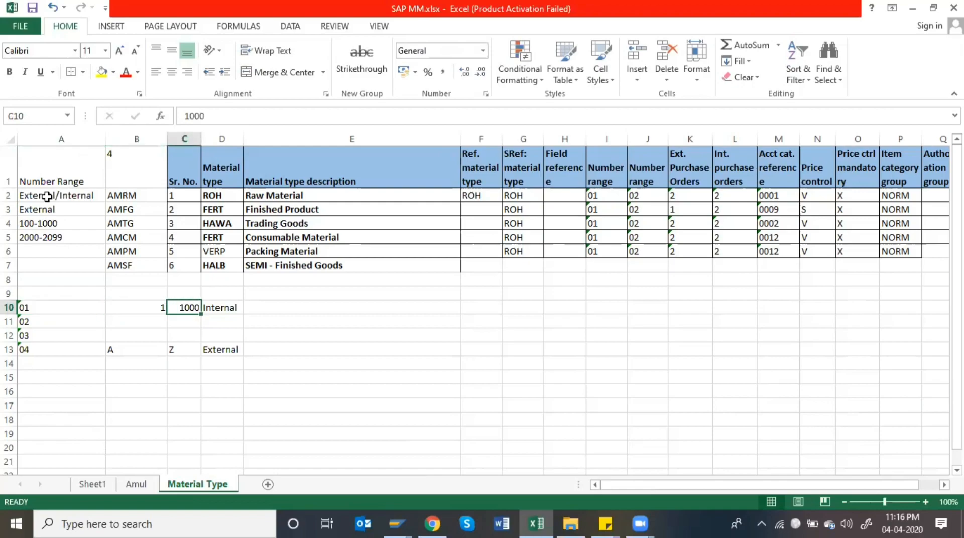
{"action": "key", "text": "Left"}
Enter 500 in B11 and 1500 in C11 as the limits of number range 02
{"action": "key", "text": "Down"}
{"action": "key", "text": "Left"}
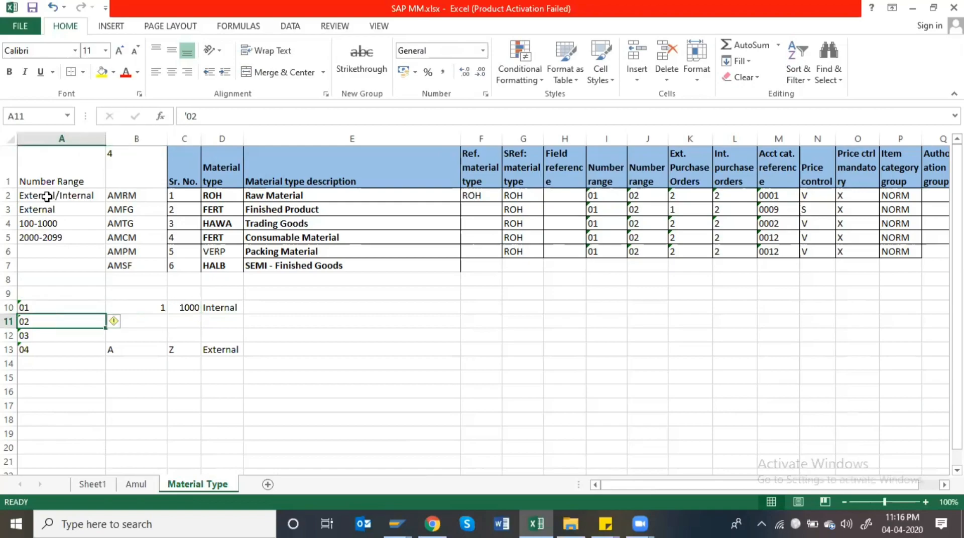
{"action": "key", "text": "Right"}
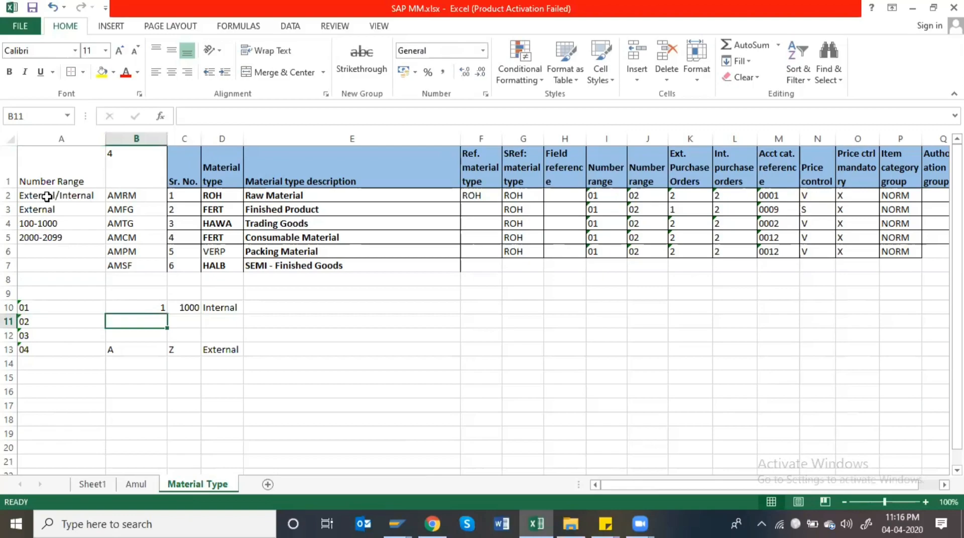
{"action": "type", "text": "500"}
{"action": "key", "text": "Tab"}
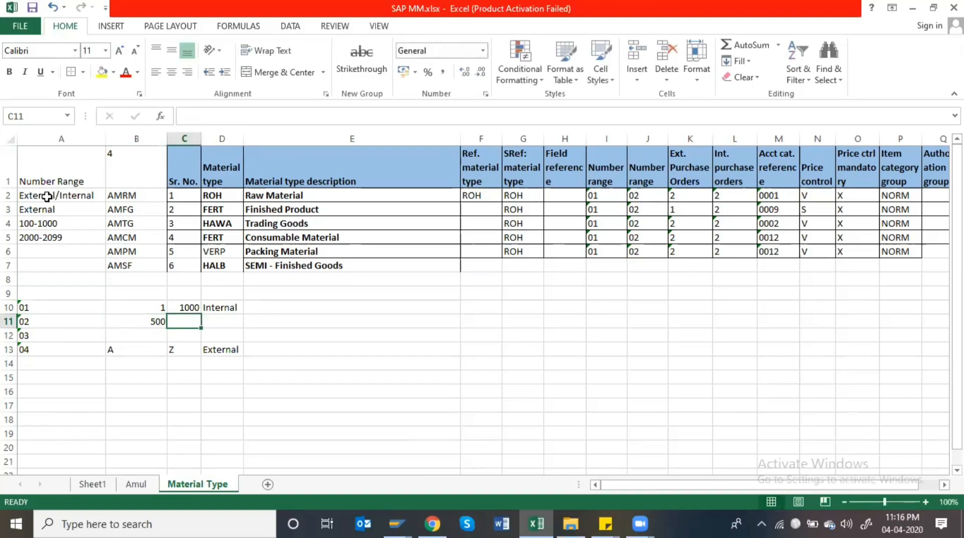
{"action": "type", "text": "1500"}
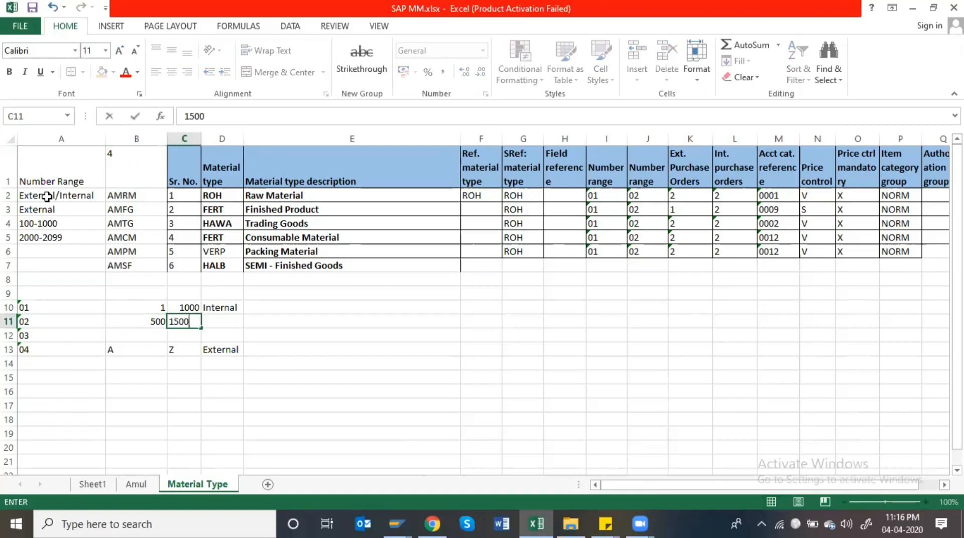
{"action": "key", "text": "Right"}
Compare the limits of number ranges 01 and 02 in rows 10 and 11
{"action": "key", "text": "Left"}
{"action": "key", "text": "Left"}
{"action": "key", "text": "Down"}
{"action": "key", "text": "Down"}
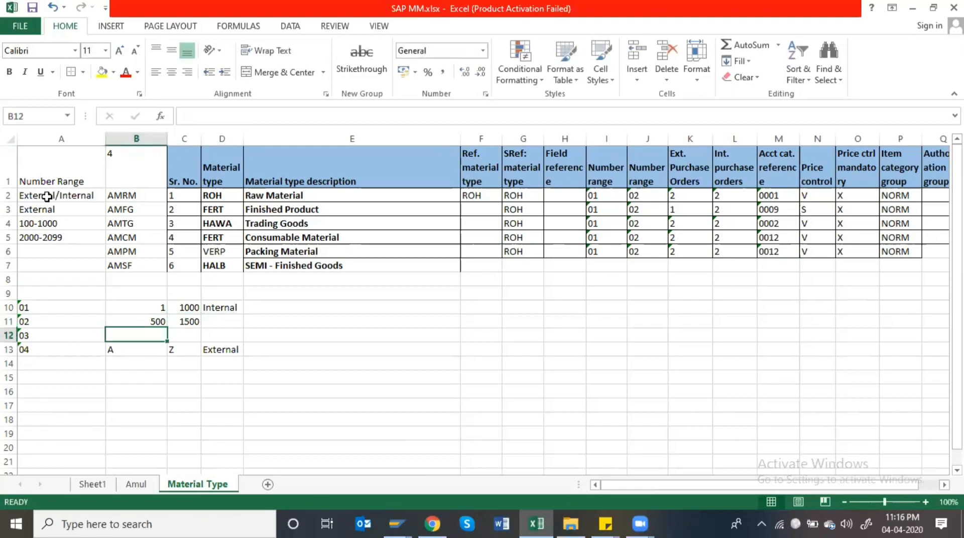
{"action": "key", "text": "Left"}
{"action": "key", "text": "Up"}
{"action": "key", "text": "Up"}
{"action": "key", "text": "Right"}
{"action": "key", "text": "Right"}
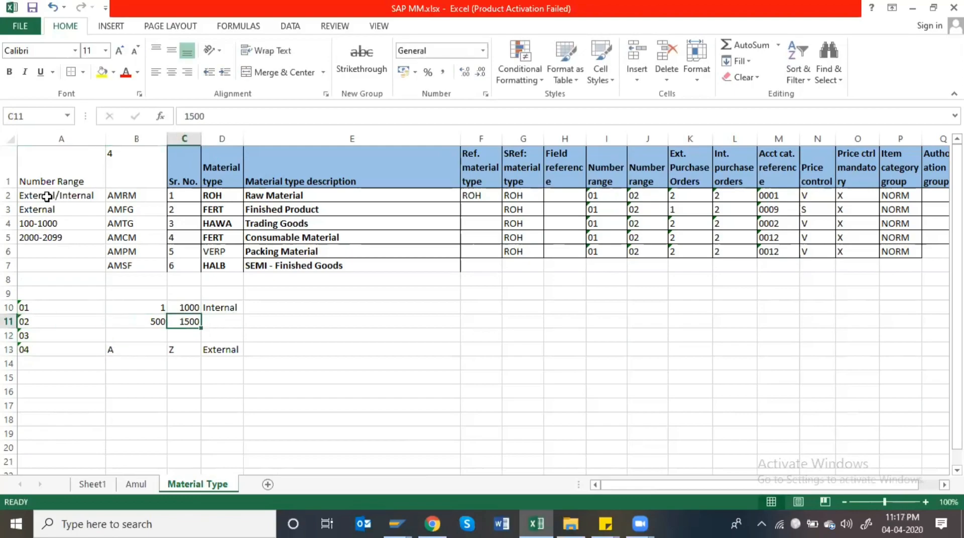
{"action": "key", "text": "Left"}
{"action": "key", "text": "Left"}
{"action": "key", "text": "Right"}
{"action": "key", "text": "Right"}
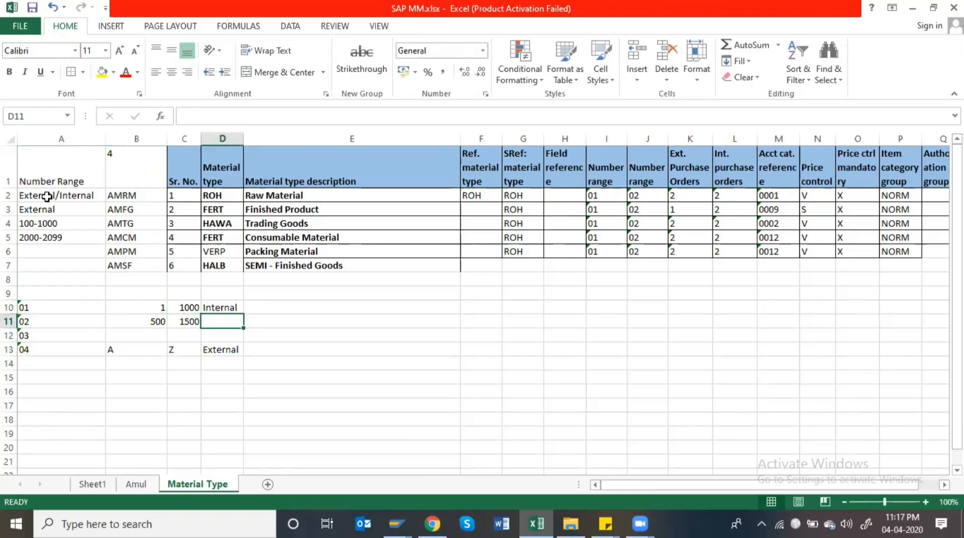
{"action": "key", "text": "Left"}
{"action": "key", "text": "Up"}
{"action": "key", "text": "Down"}
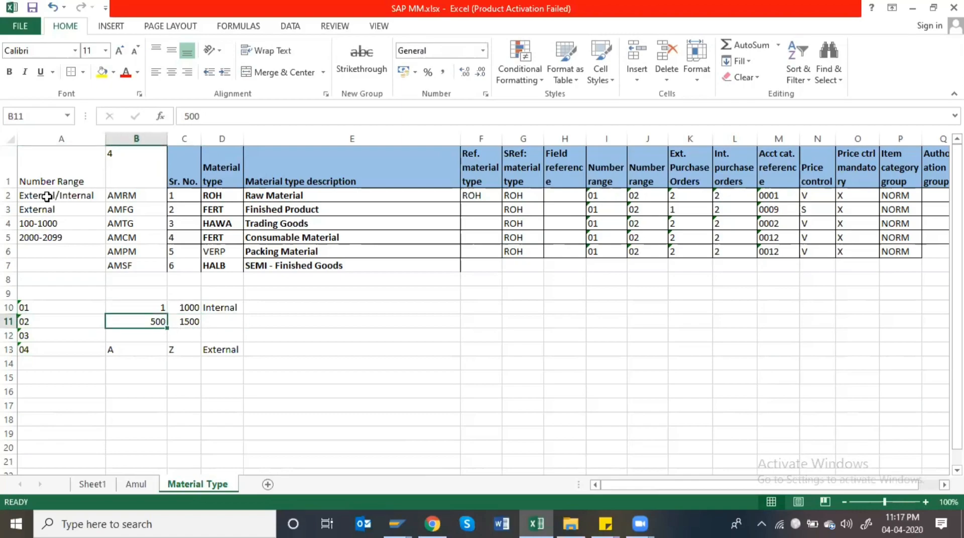
{"action": "key", "text": "Left"}
{"action": "key", "text": "Right"}
Set the lower limit of number range 02 in B11 to 1001, continuing from the upper limit of range 01
{"action": "left_click", "coordinate": [186, 308]}
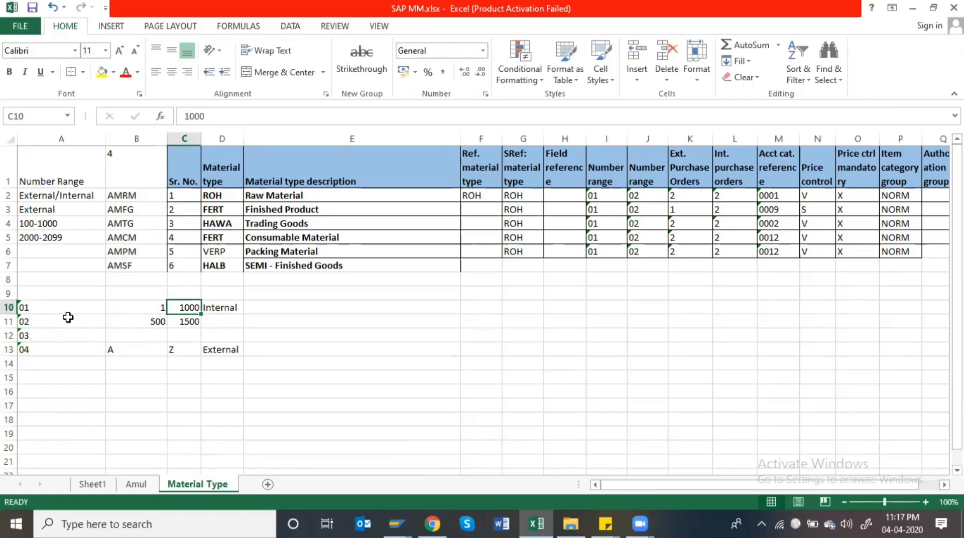
{"action": "left_click", "coordinate": [136, 319]}
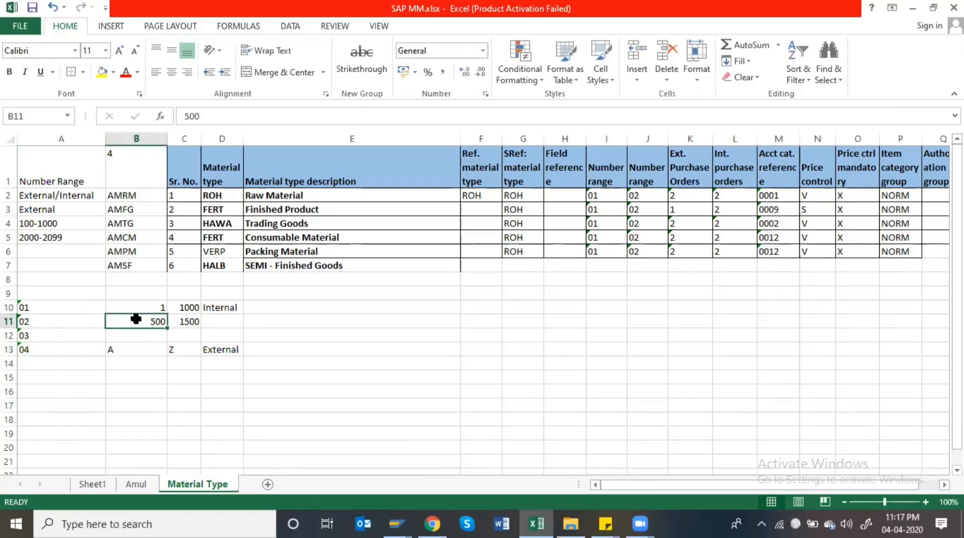
{"action": "type", "text": "001"}
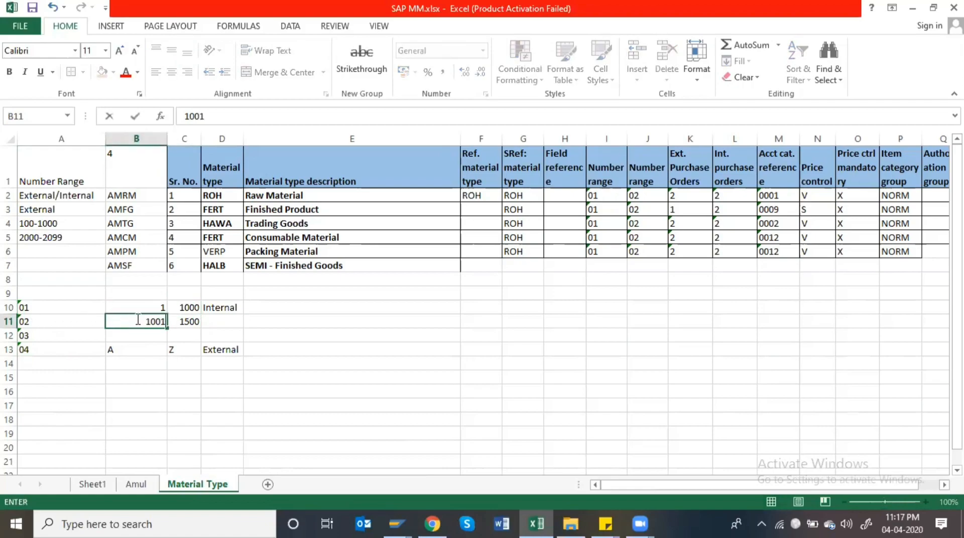
{"action": "key", "text": "Return"}
{"action": "key", "text": "Up"}
{"action": "key", "text": "Up"}
{"action": "key", "text": "Right"}
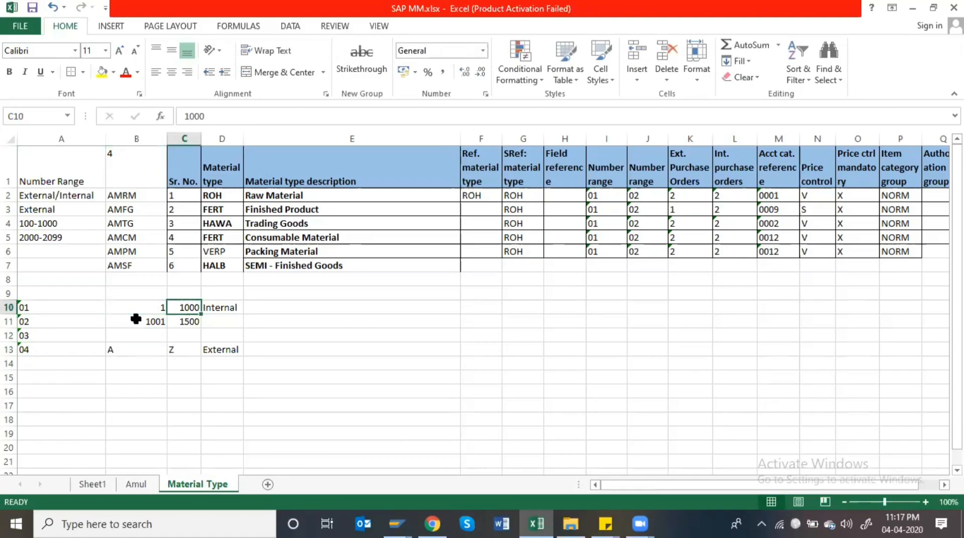
{"action": "key", "text": "Down"}
{"action": "key", "text": "Left"}
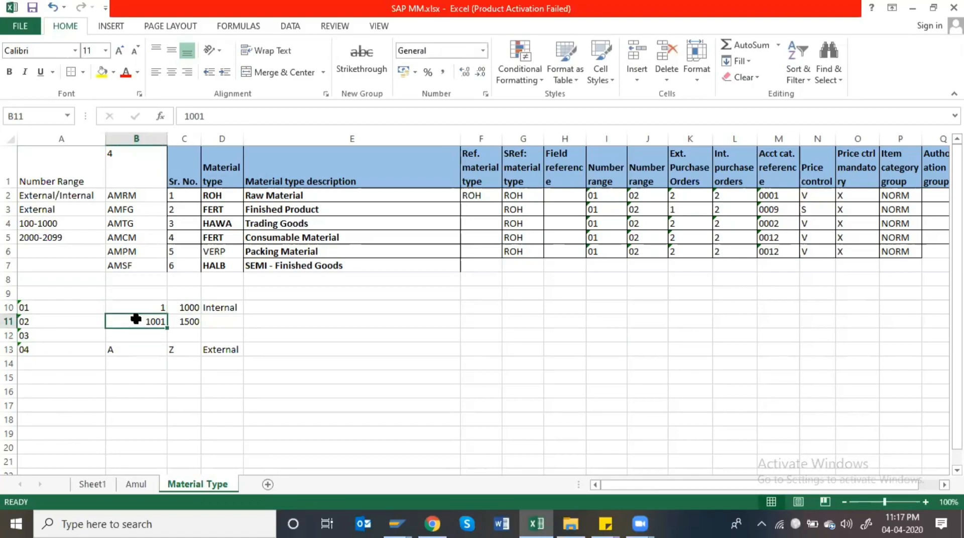
Enter 1501 in B12 and 2001 in C12 as the limits of number range 03
{"action": "key", "text": "Right"}
{"action": "key", "text": "Down"}
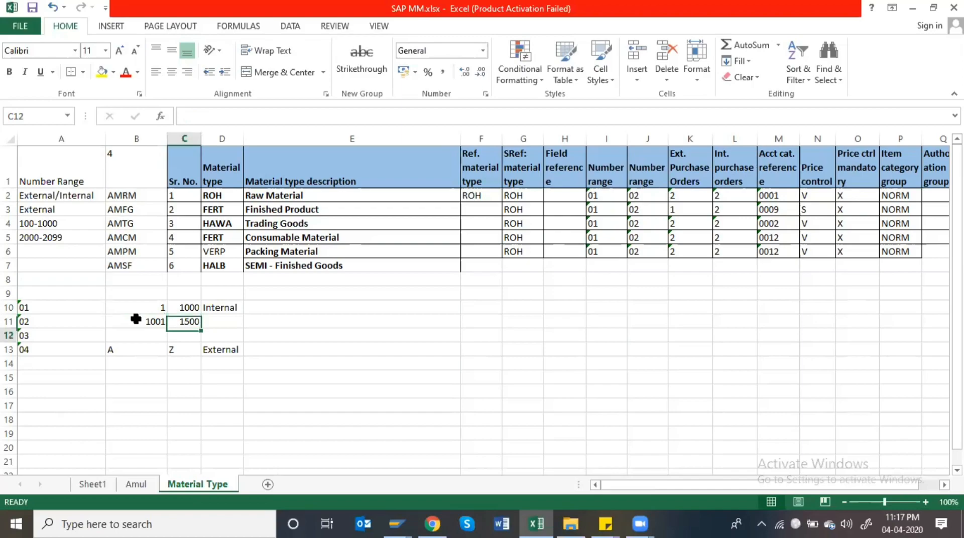
{"action": "key", "text": "Left"}
{"action": "type", "text": "1"}
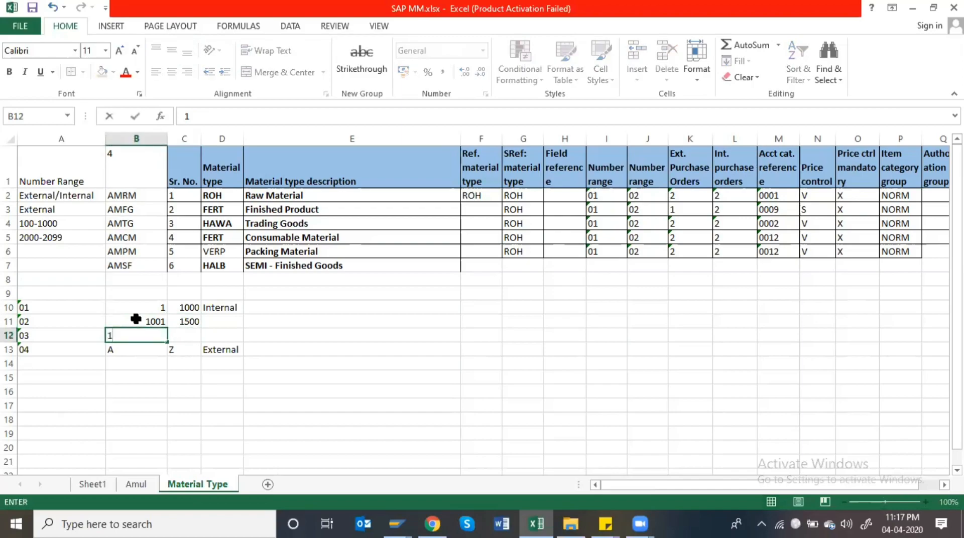
{"action": "type", "text": "501"}
{"action": "key", "text": "Tab"}
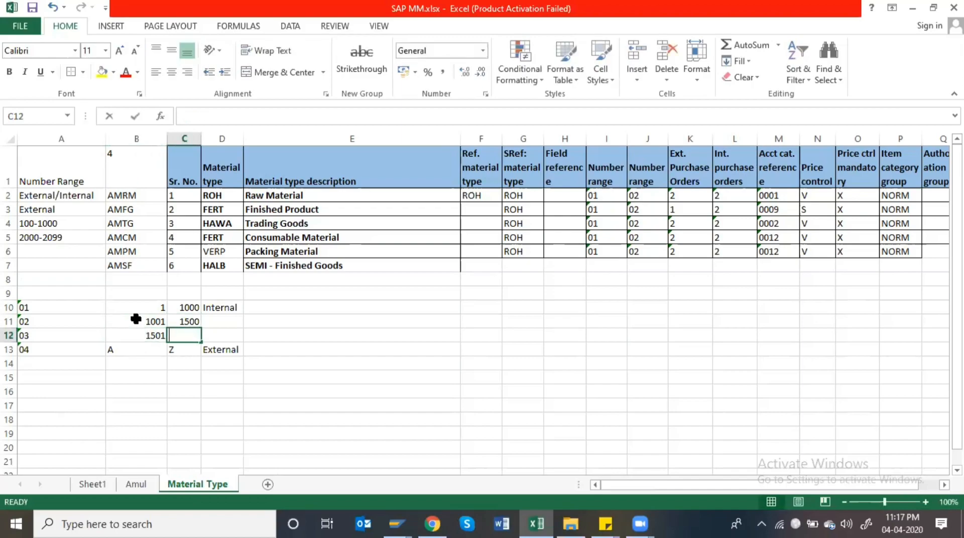
{"action": "type", "text": "2001"}
{"action": "key", "text": "Down"}
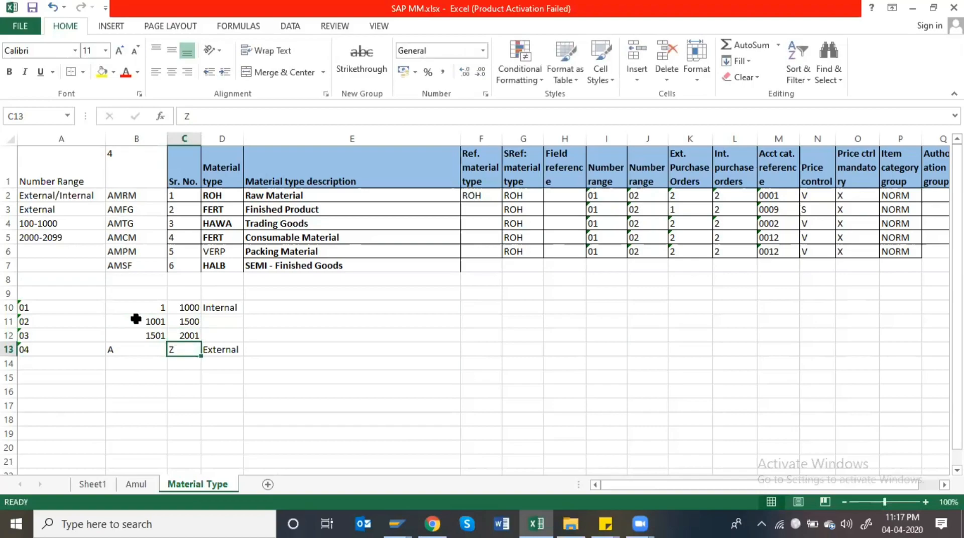
Set the upper limit of number range 03 in C12 to 2000
{"action": "key", "text": "Up"}
{"action": "type", "text": "2"}
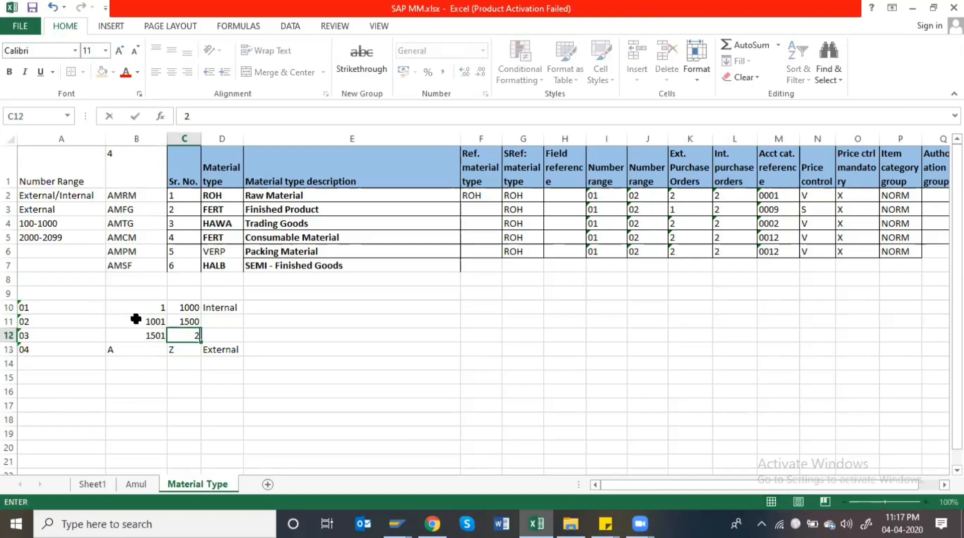
{"action": "type", "text": "000"}
{"action": "key", "text": "Return"}
Review the limits of all four number ranges in rows 10 to 13
{"action": "key", "text": "Up"}
{"action": "key", "text": "Up"}
{"action": "key", "text": "Up"}
{"action": "key", "text": "Left"}
{"action": "key", "text": "Left"}
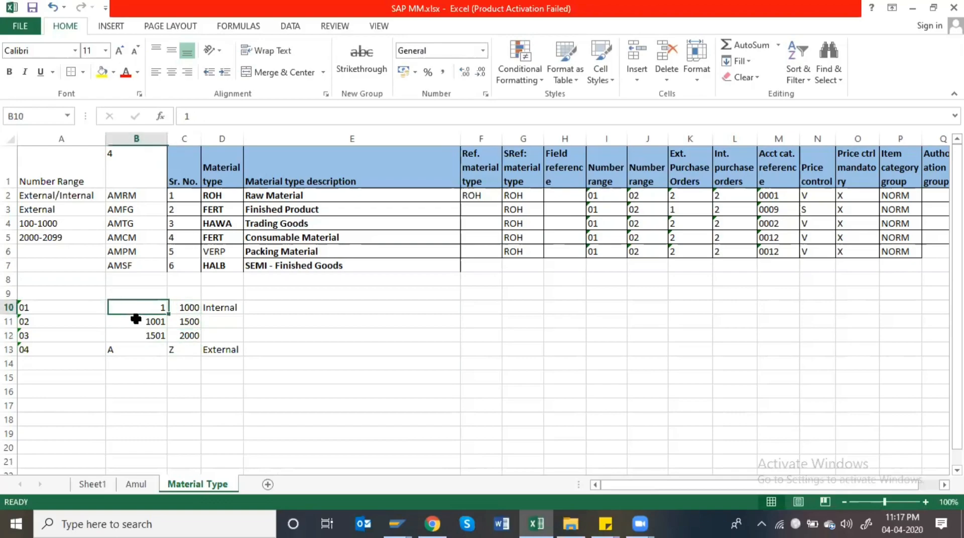
{"action": "key", "text": "Right"}
{"action": "key", "text": "Right"}
{"action": "key", "text": "Down"}
{"action": "key", "text": "Down"}
{"action": "key", "text": "Down"}
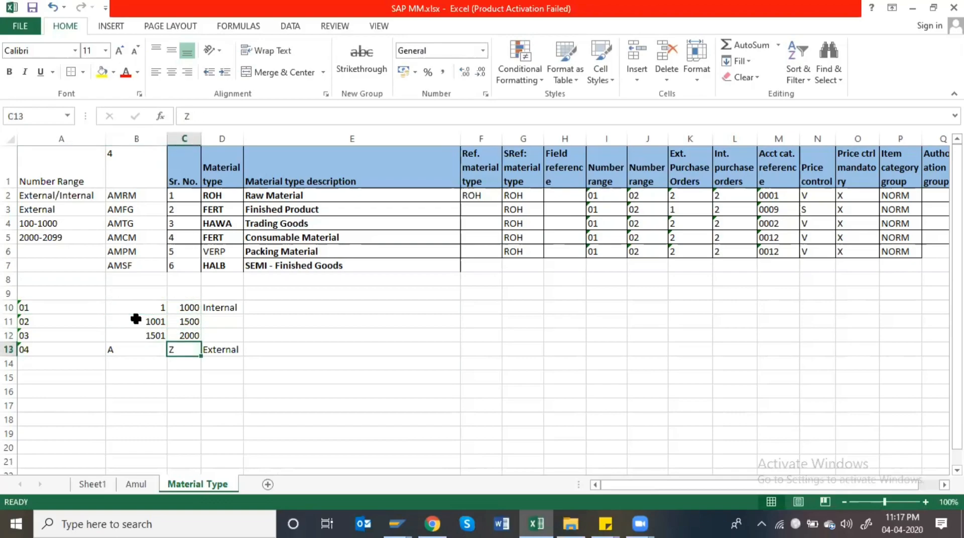
{"action": "key", "text": "Left"}
{"action": "key", "text": "Left"}
{"action": "key", "text": "Right"}
{"action": "key", "text": "Right"}
{"action": "key", "text": "Right"}
{"action": "key", "text": "Right"}
{"action": "key", "text": "Up"}
{"action": "key", "text": "Up"}
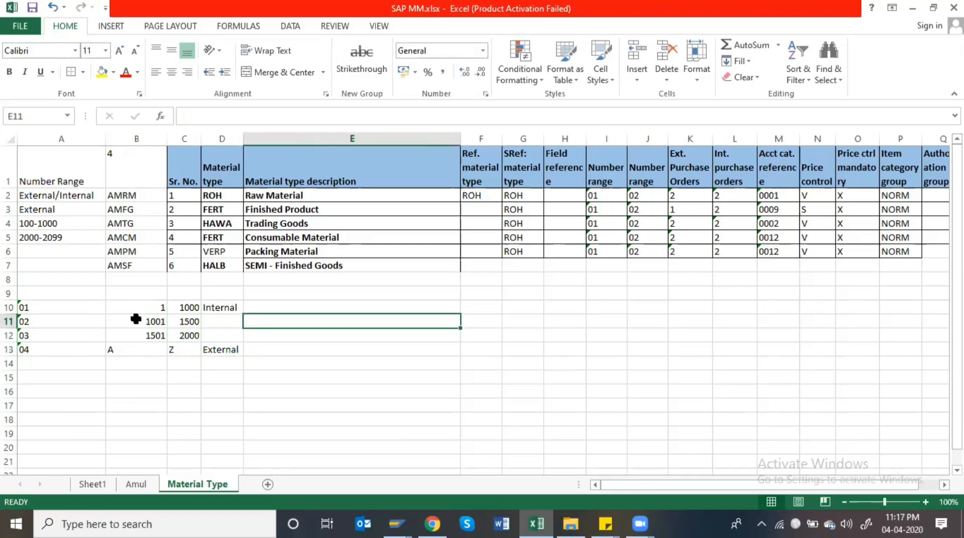
Switch to the SAP window showing the Display IMG structure
{"action": "key", "text": "alt+Tab"}
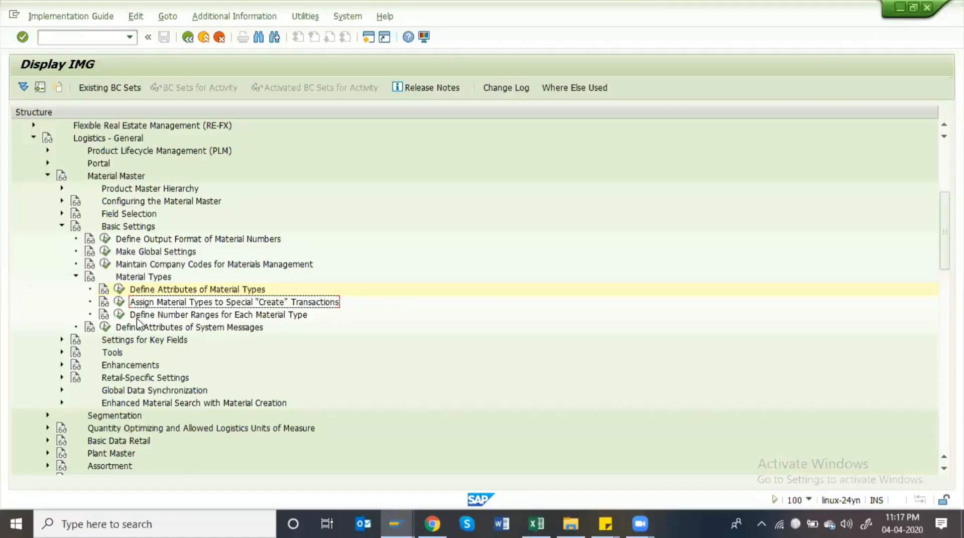
Collapse the expanded Material Types branches and the Logistics - General node in the IMG structure
{"action": "key", "text": "Left"}
{"action": "key", "text": "Left"}
{"action": "key", "text": "Left"}
{"action": "key", "text": "Left"}
{"action": "key", "text": "Left"}
{"action": "key", "text": "Left"}
{"action": "key", "text": "Left"}
{"action": "key", "text": "Left"}
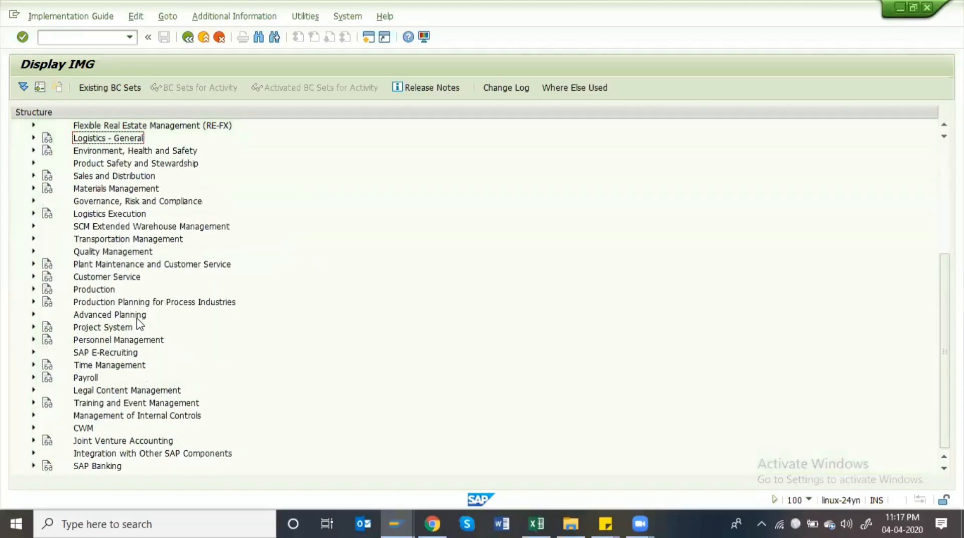
{"action": "key", "text": "Left"}
Expand the Logistics - General node under SAP Customizing Implementation Guide
{"action": "key", "text": "Down"}
{"action": "key", "text": "Down"}
{"action": "key", "text": "Down"}
{"action": "key", "text": "Down"}
{"action": "key", "text": "Down"}
{"action": "key", "text": "Down"}
{"action": "key", "text": "Down"}
{"action": "key", "text": "Down"}
{"action": "key", "text": "Down"}
{"action": "key", "text": "Down"}
{"action": "key", "text": "Down"}
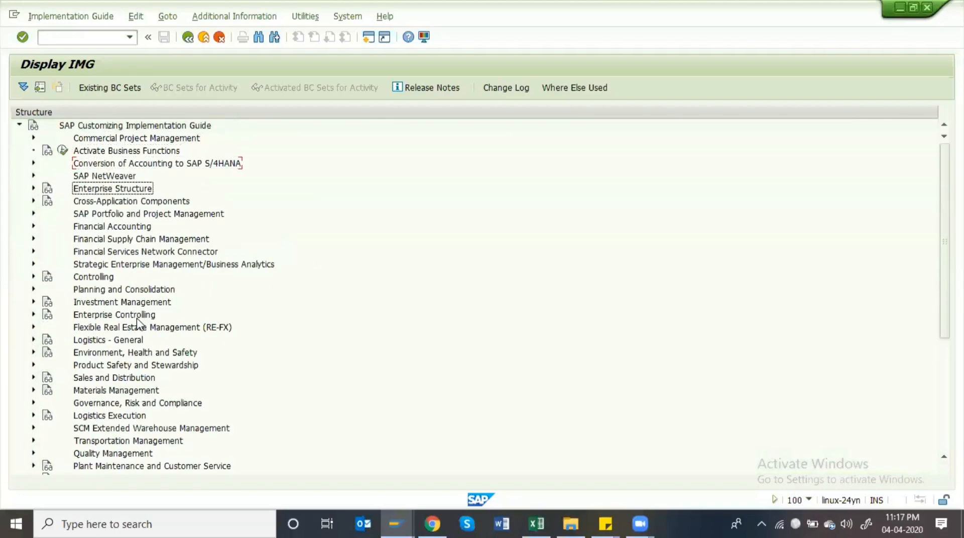
{"action": "key", "text": "Down"}
{"action": "key", "text": "Down"}
{"action": "key", "text": "Down"}
{"action": "key", "text": "Down"}
{"action": "key", "text": "Down"}
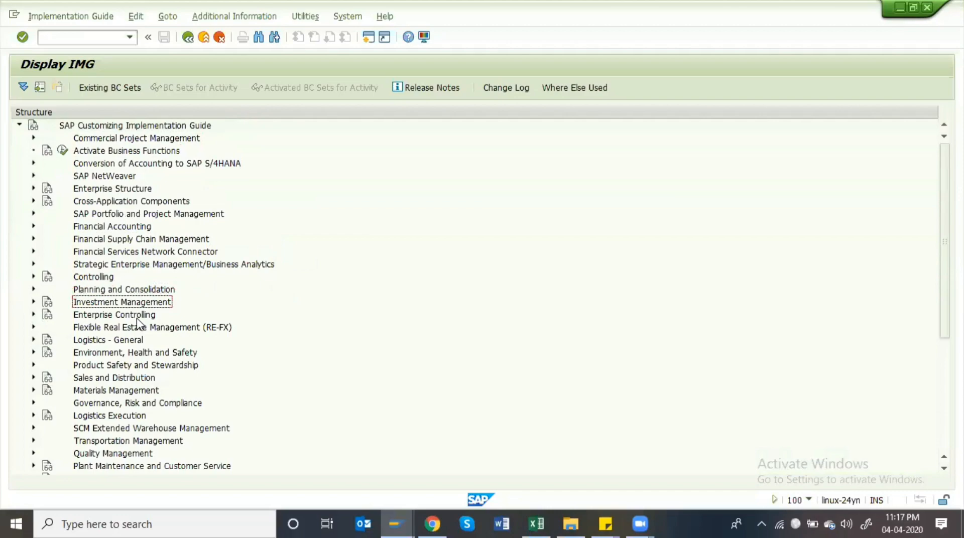
{"action": "key", "text": "Down"}
{"action": "key", "text": "Down"}
{"action": "key", "text": "Up"}
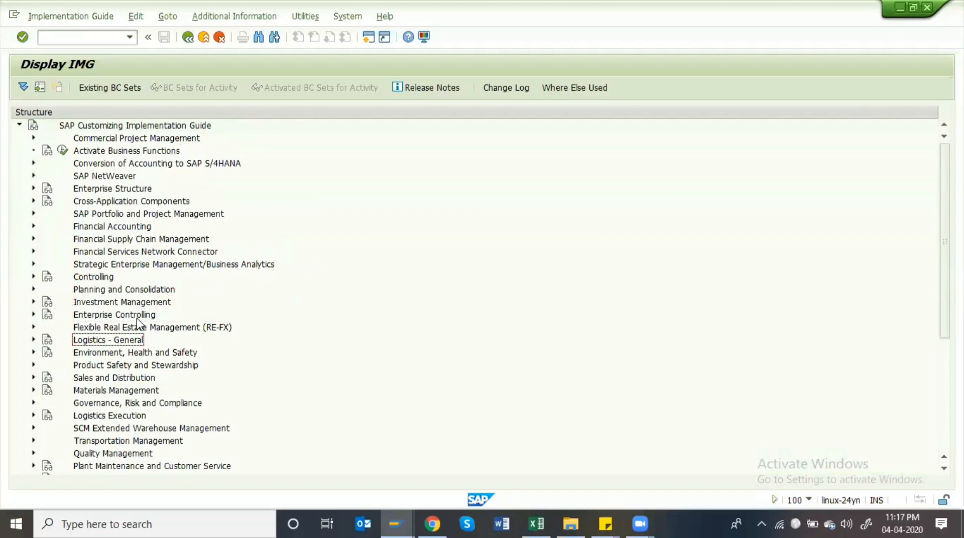
{"action": "key", "text": "Right"}
Expand the Material Master node under Logistics - General
{"action": "key", "text": "Down"}
{"action": "key", "text": "Down"}
{"action": "key", "text": "Down"}
{"action": "key", "text": "Down"}
{"action": "key", "text": "Down"}
{"action": "key", "text": "Down"}
{"action": "key", "text": "Up"}
{"action": "key", "text": "Up"}
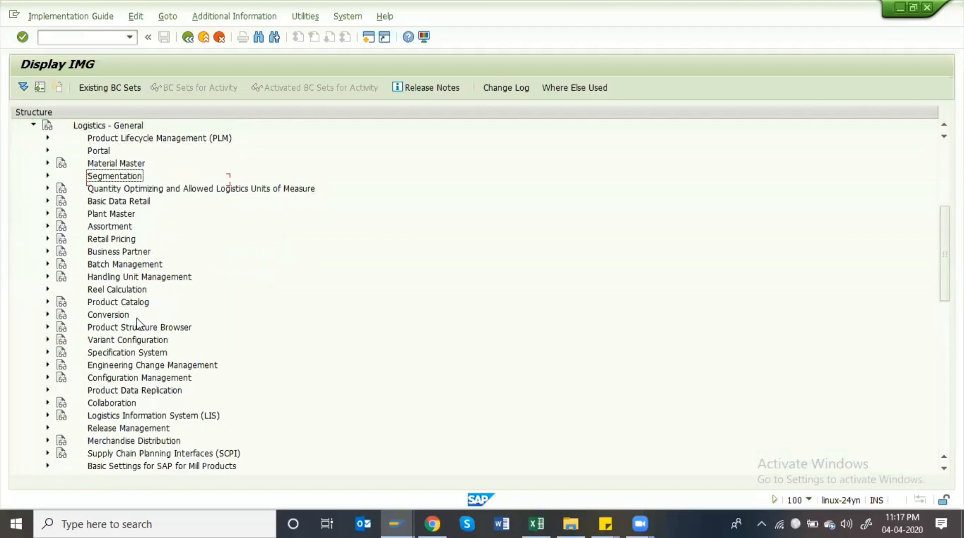
{"action": "key", "text": "Up"}
{"action": "key", "text": "Right"}
Expand the Basic Settings node under Material Master
{"action": "key", "text": "Down"}
{"action": "key", "text": "Down"}
{"action": "key", "text": "Down"}
{"action": "key", "text": "Down"}
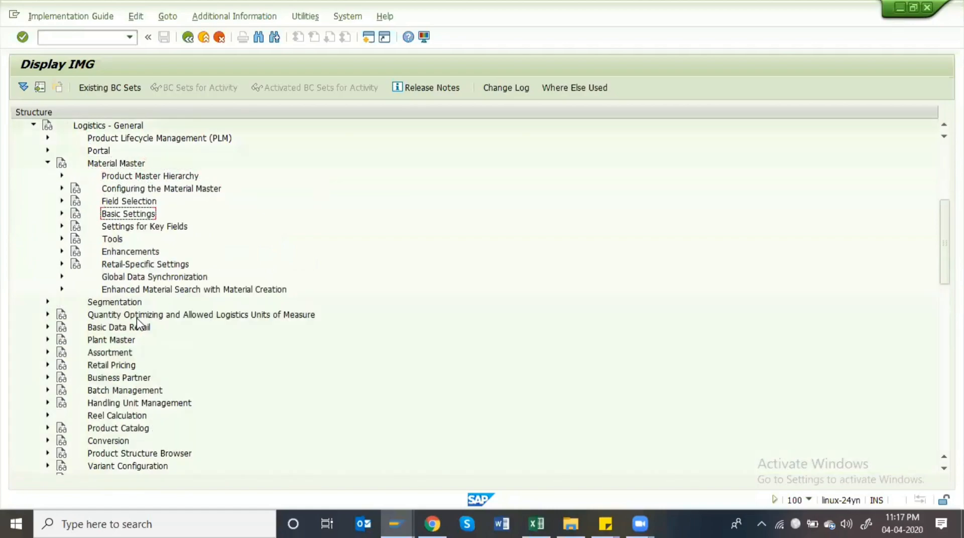
{"action": "key", "text": "Right"}
Expand Material Types under Basic Settings and open the Define Number Ranges for Each Material Type activity
{"action": "key", "text": "Down"}
{"action": "key", "text": "Down"}
{"action": "key", "text": "Down"}
{"action": "key", "text": "Down"}
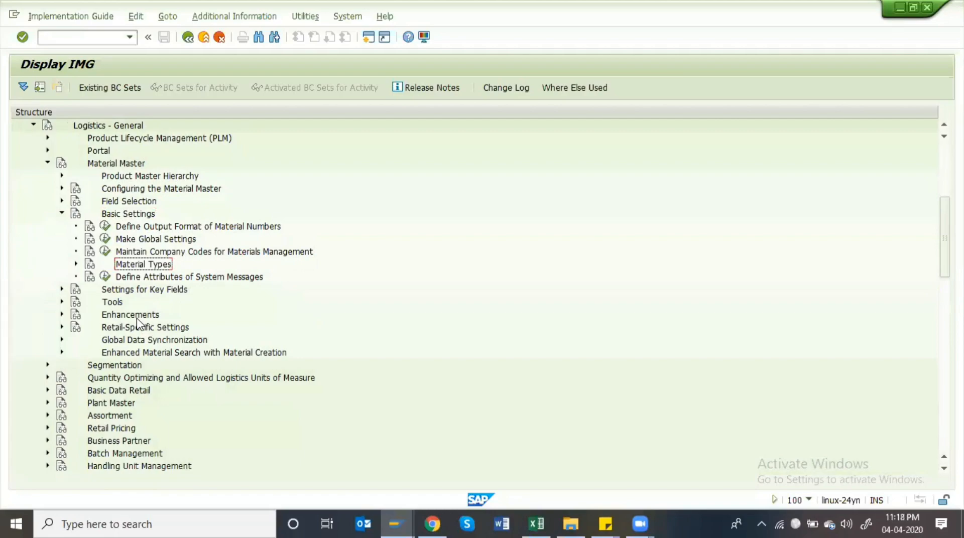
{"action": "key", "text": "Right"}
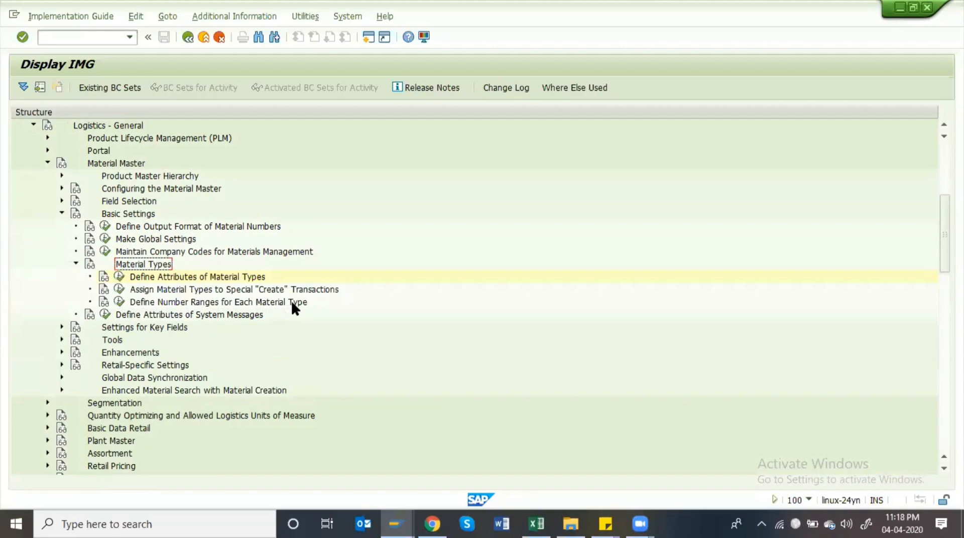
{"action": "left_click", "coordinate": [119, 303]}
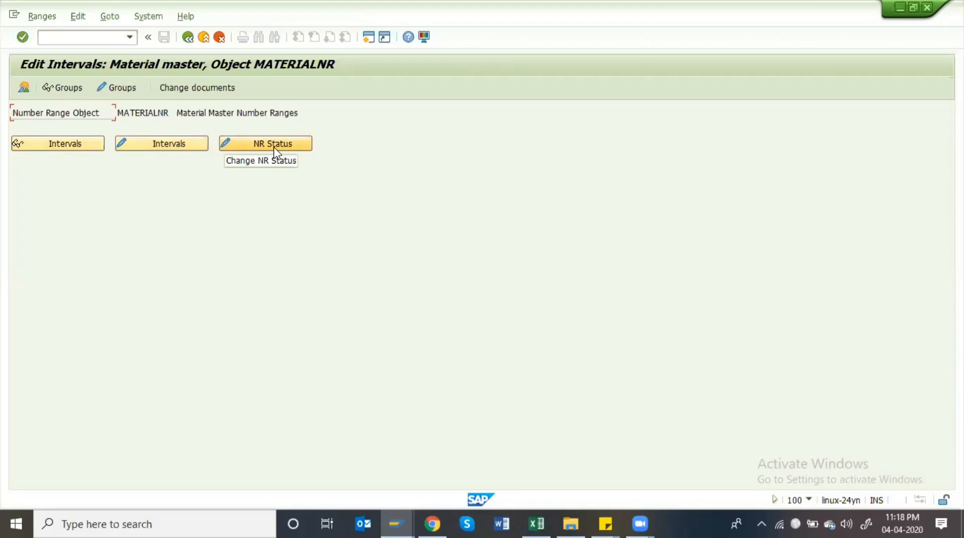
Switch to the Excel workbook and enter NR status in E10 beside the Internal label
{"action": "key", "text": "alt+Tab"}
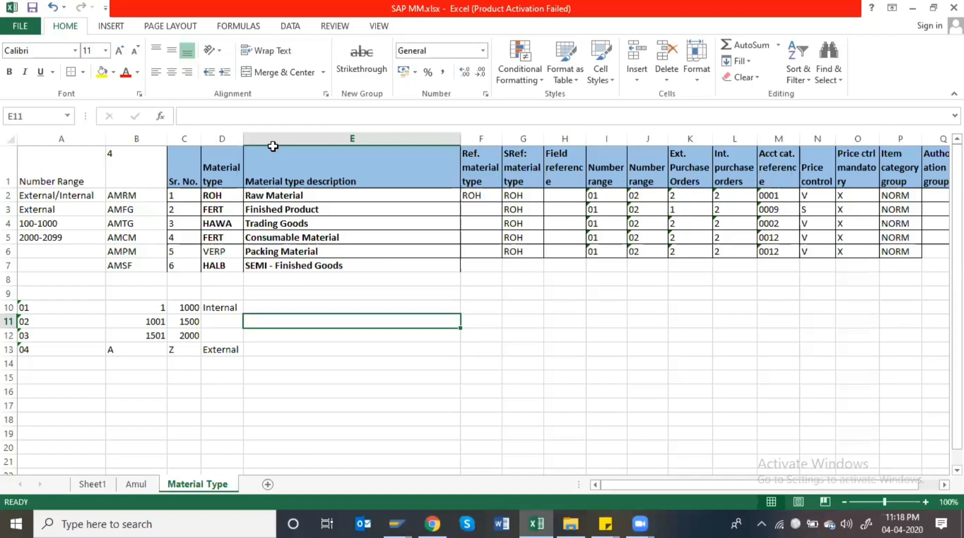
{"action": "key", "text": "Left"}
{"action": "key", "text": "Left"}
{"action": "key", "text": "Left"}
{"action": "key", "text": "Right"}
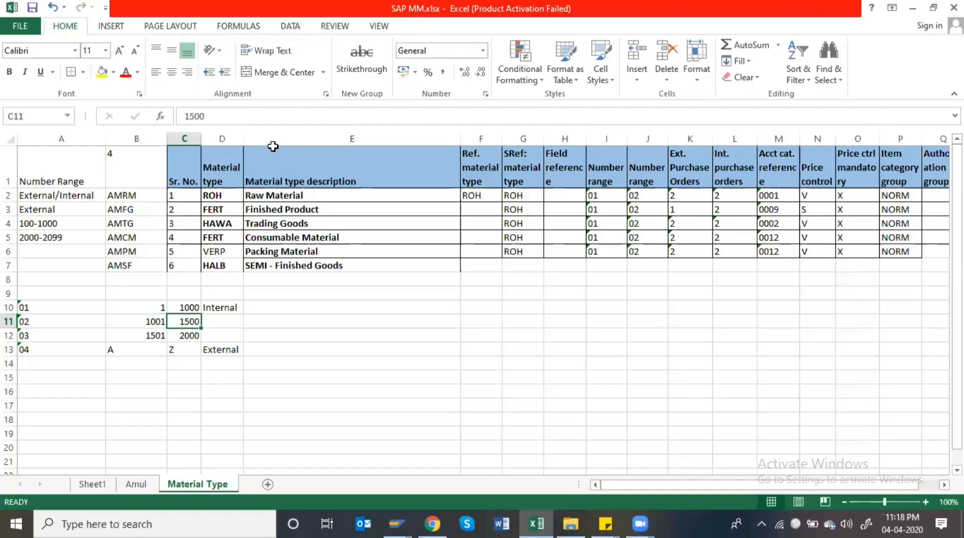
{"action": "key", "text": "Right"}
{"action": "key", "text": "Right"}
{"action": "key", "text": "Up"}
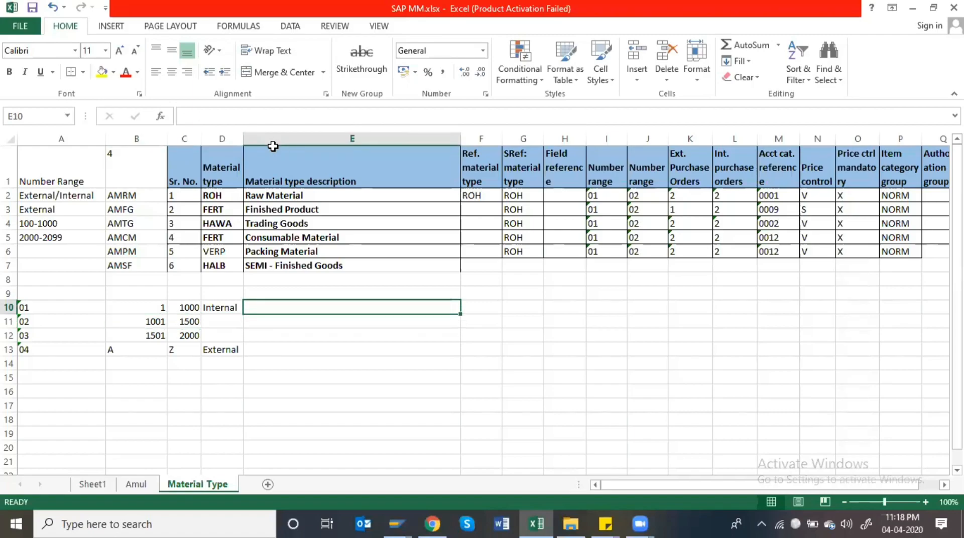
{"action": "type", "text": "NR sta"}
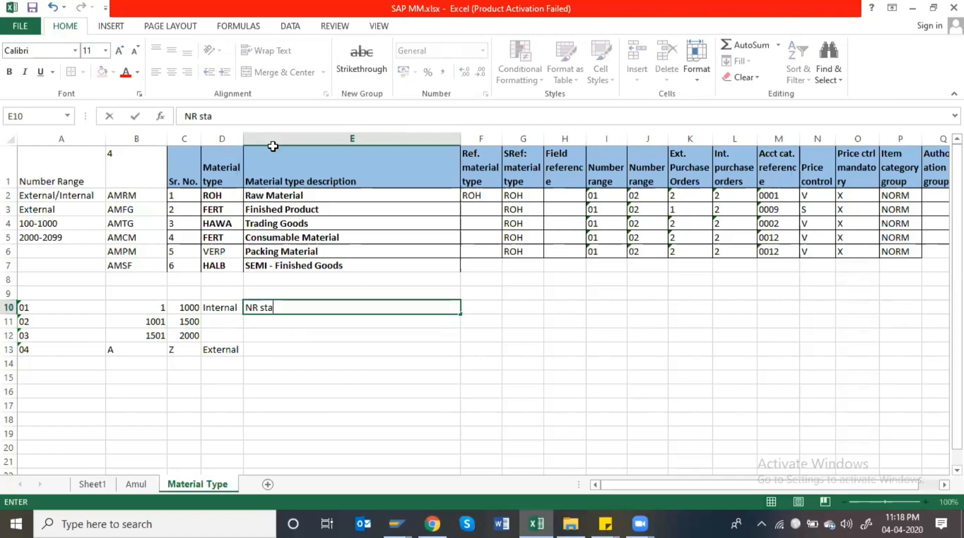
{"action": "type", "text": "tus"}
{"action": "key", "text": "Return"}
Enter 201 in D11 in the row of number range 02
{"action": "key", "text": "Left"}
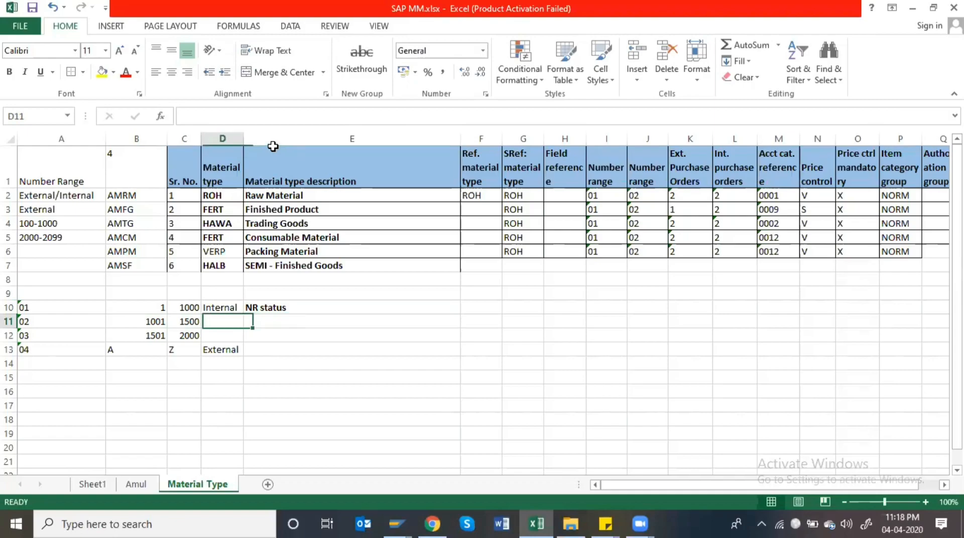
{"action": "key", "text": "Left"}
{"action": "key", "text": "Right"}
{"action": "key", "text": "Right"}
{"action": "key", "text": "Left"}
{"action": "key", "text": "Left"}
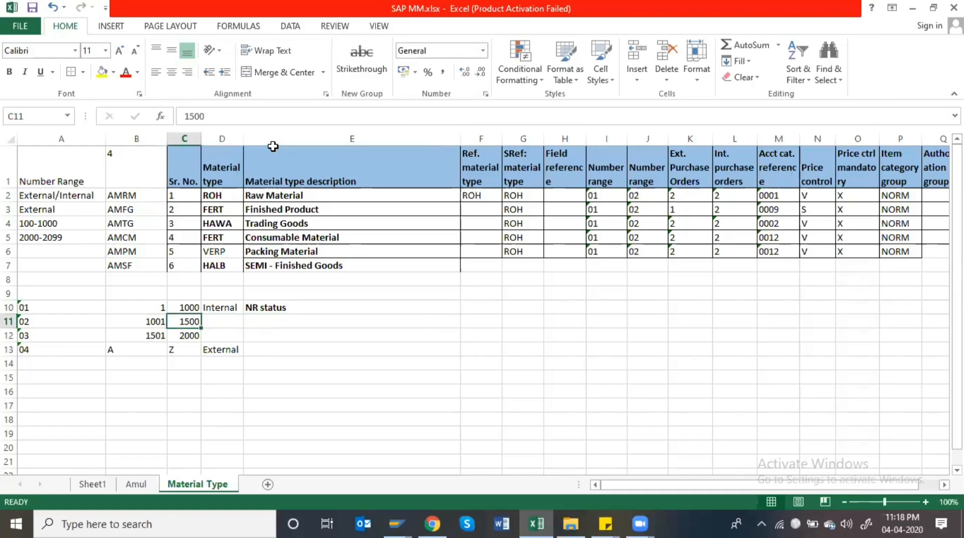
{"action": "key", "text": "Right"}
{"action": "type", "text": "20"}
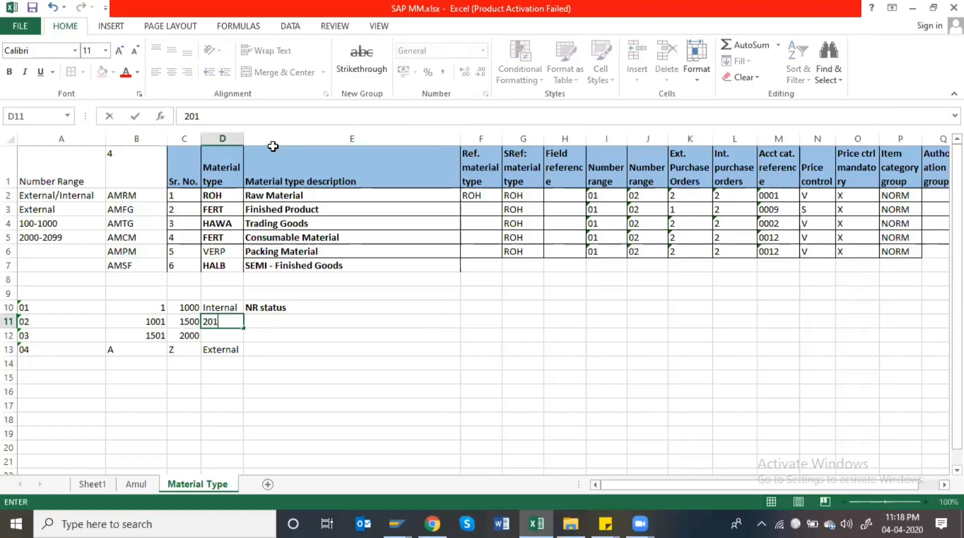
{"action": "key", "text": "Return"}
Move the value 201 from D11 to E11, directly below the NR status heading
{"action": "key", "text": "Up"}
{"action": "key", "text": "Left"}
{"action": "key", "text": "Left"}
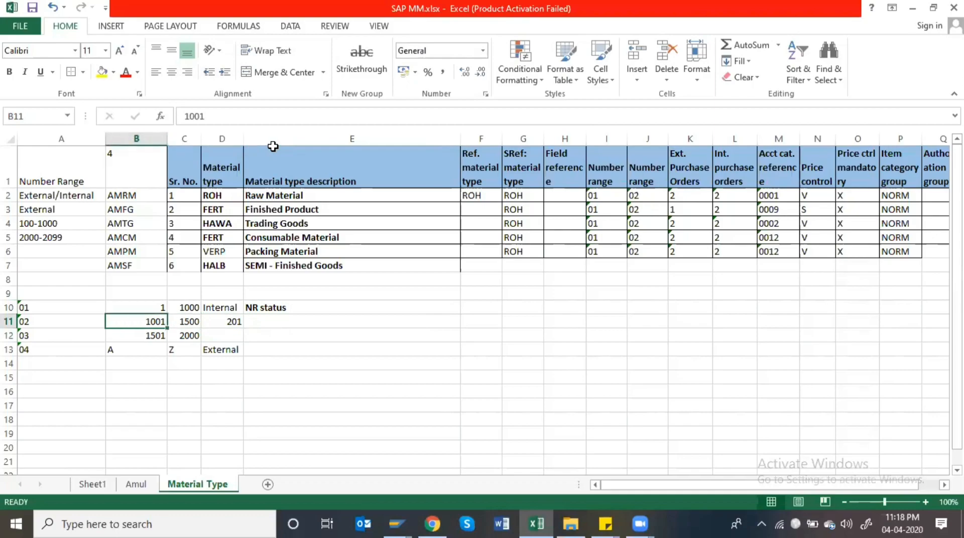
{"action": "key", "text": "Right"}
{"action": "key", "text": "Right"}
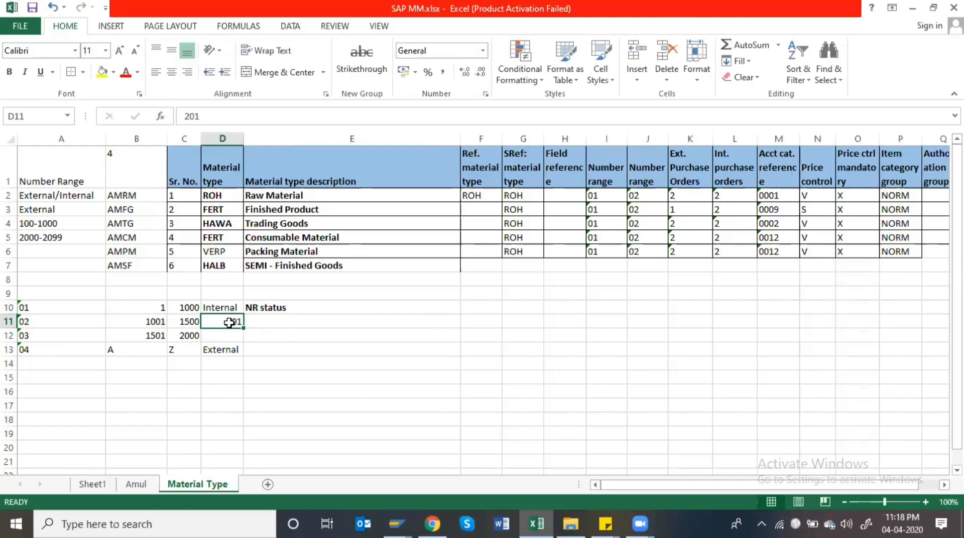
{"action": "key", "text": "ctrl+c"}
{"action": "key", "text": "ctrl+Right"}
{"action": "key", "text": "Return"}
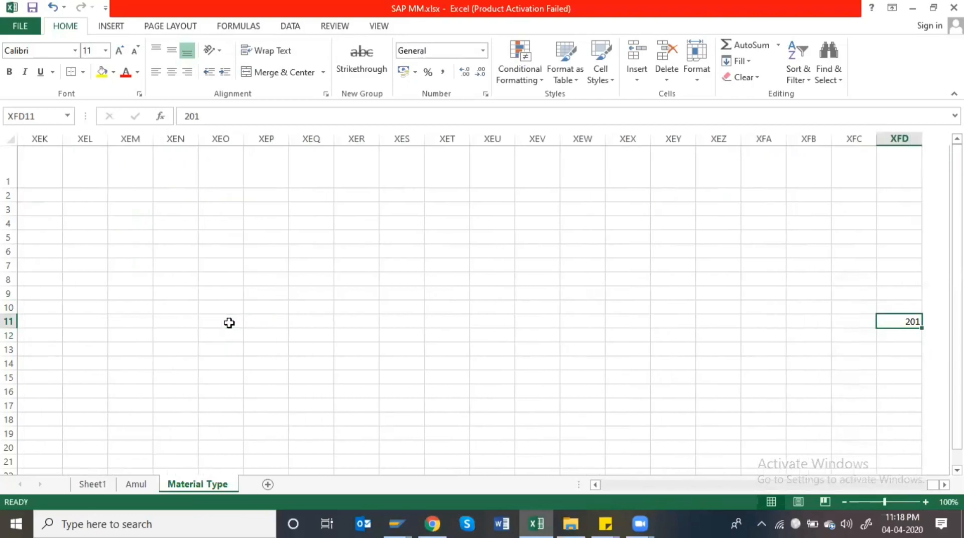
{"action": "key", "text": "ctrl+z"}
{"action": "key", "text": "Left"}
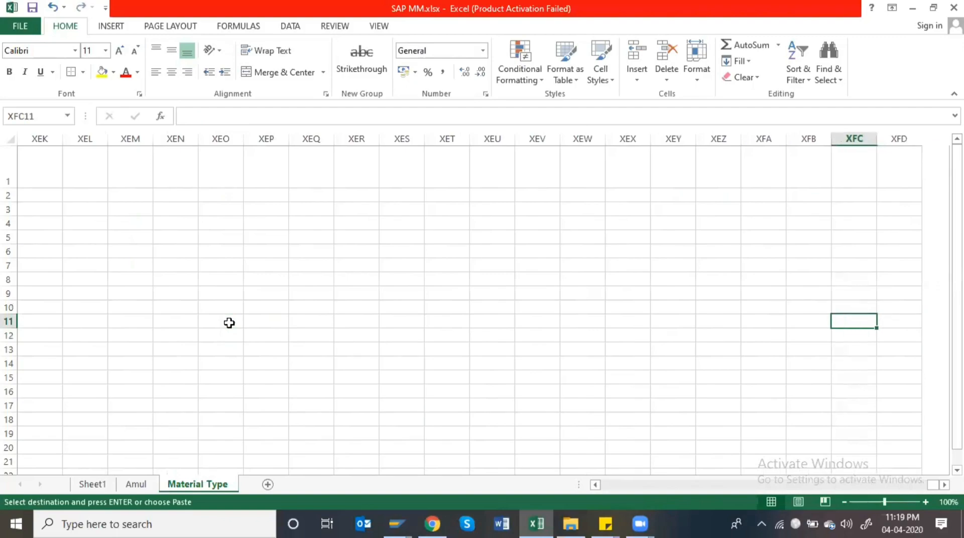
{"action": "key", "text": "ctrl+Left"}
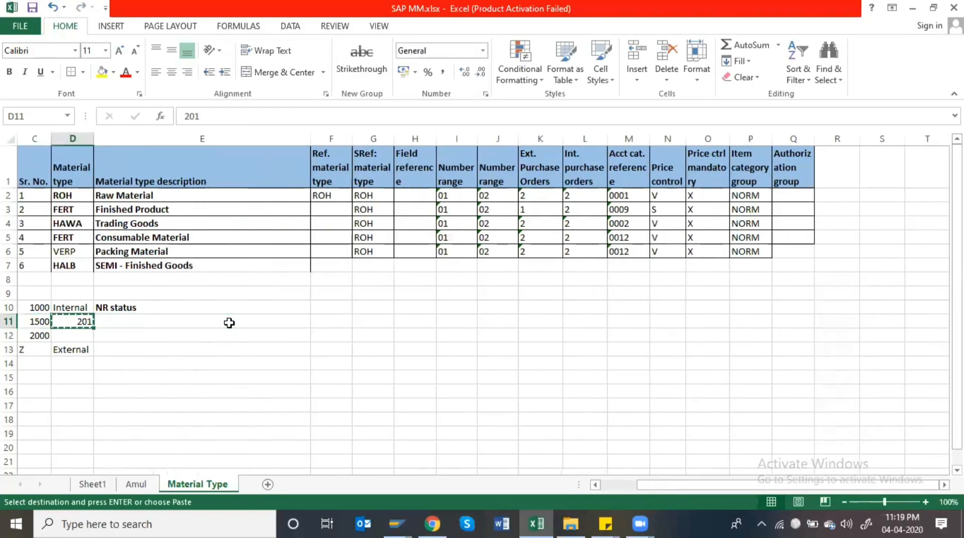
{"action": "key", "text": "Right"}
{"action": "key", "text": "ctrl+v"}
{"action": "key", "text": "Left"}
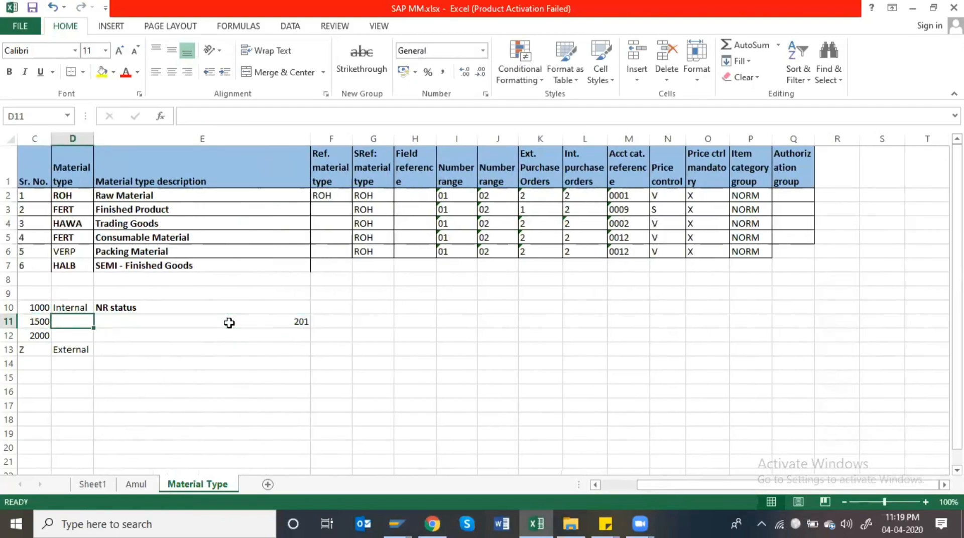
Review the NR status heading in E10 and the value below it in E11
{"action": "key", "text": "Right"}
{"action": "key", "text": "Up"}
{"action": "key", "text": "Down"}
{"action": "key", "text": "Up"}
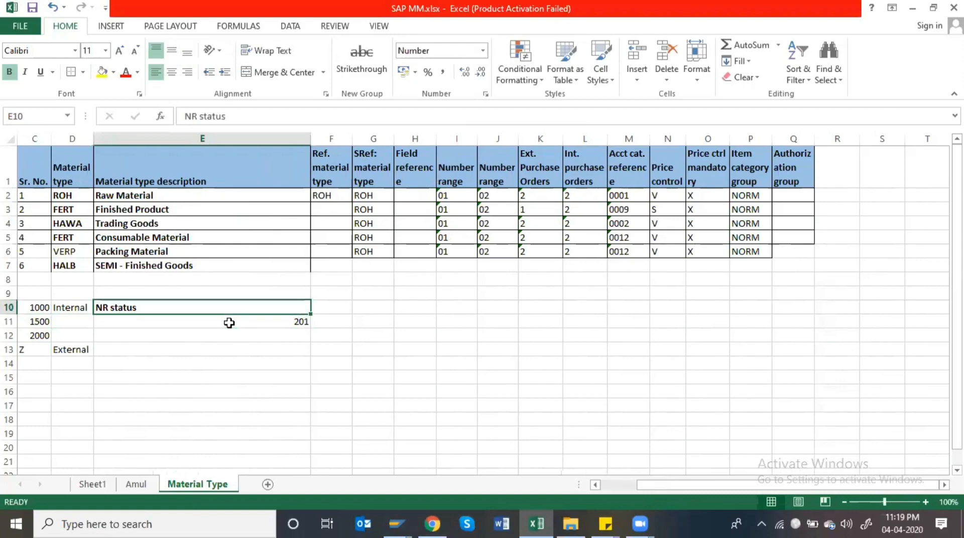
{"action": "key", "text": "Down"}
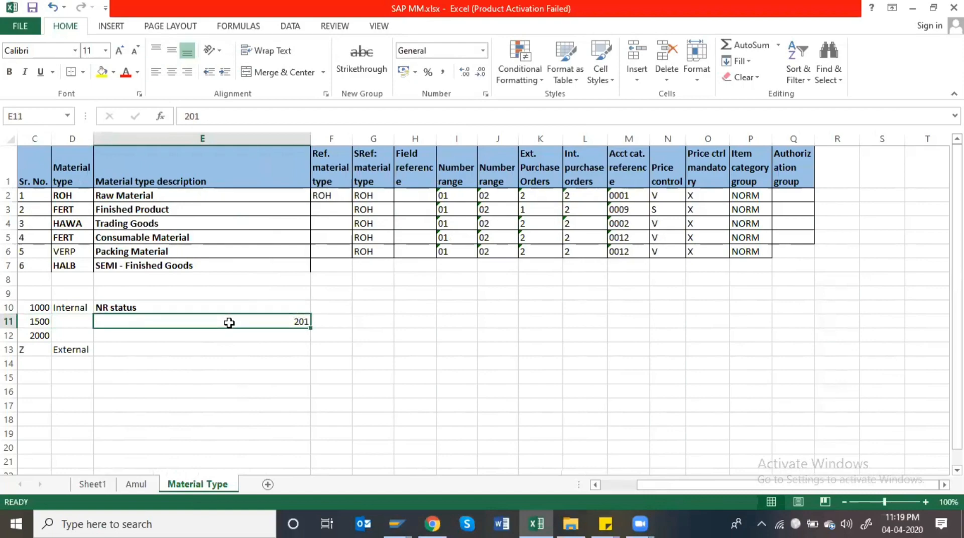
{"action": "key", "text": "Up"}
{"action": "key", "text": "Down"}
{"action": "key", "text": "Up"}
{"action": "key", "text": "Down"}
{"action": "key", "text": "Up"}
{"action": "key", "text": "Down"}
{"action": "key", "text": "Up"}
{"action": "key", "text": "Down"}
Switch to SAP, display the material master number range intervals and examine the limits and NR status of ranges 01 and 02
{"action": "key", "text": "alt+Tab"}
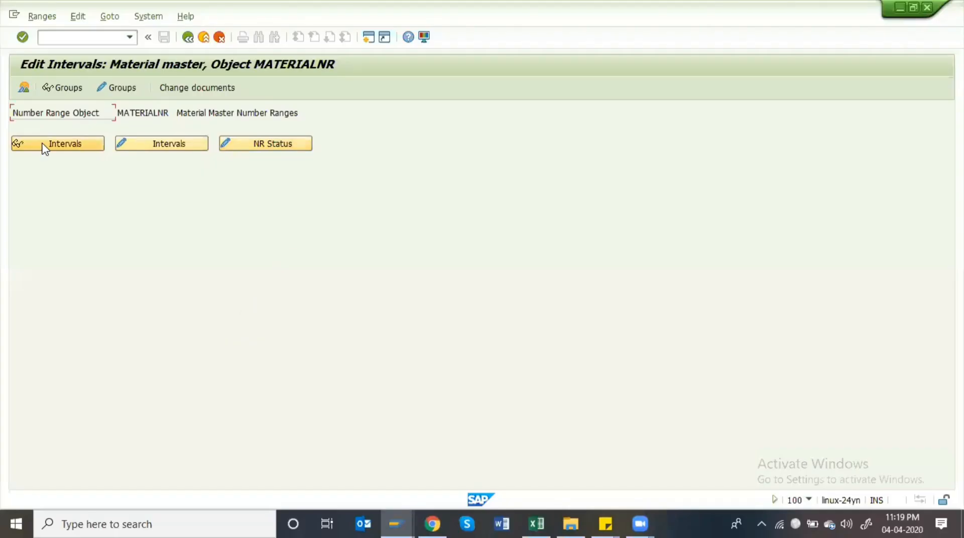
{"action": "left_click", "coordinate": [44, 145]}
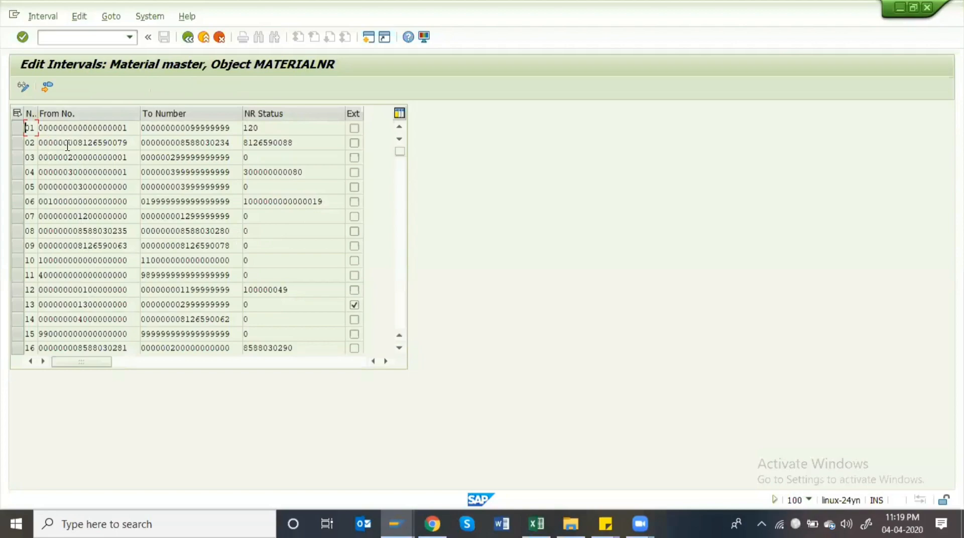
{"action": "left_click", "coordinate": [83, 158]}
{"action": "left_click", "coordinate": [220, 128]}
{"action": "left_click", "coordinate": [79, 143]}
{"action": "left_click_drag", "start_coordinate": [78, 142], "coordinate": [122, 141]}
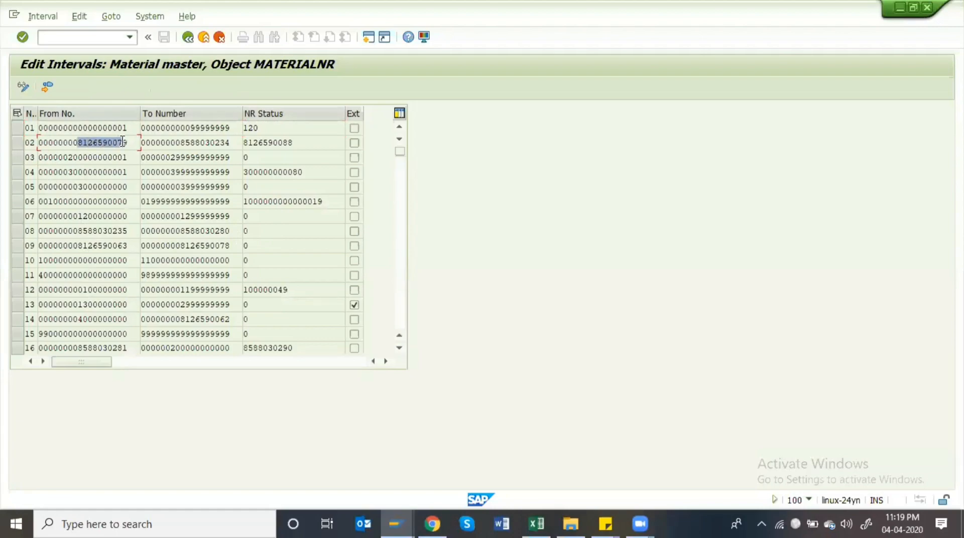
{"action": "left_click", "coordinate": [124, 142]}
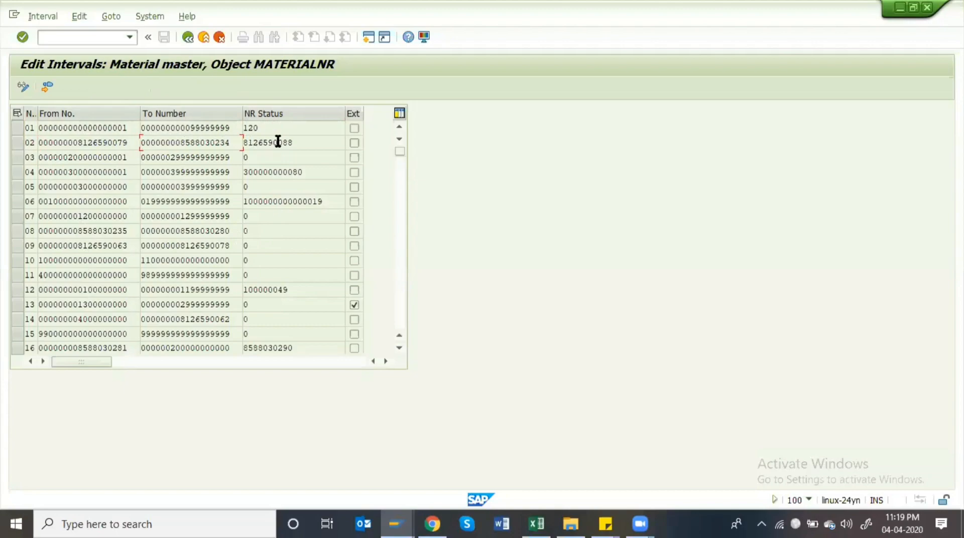
{"action": "left_click", "coordinate": [296, 142]}
{"action": "left_click", "coordinate": [97, 186]}
Return to the number range object, reopen its interval list and switch it to change mode
{"action": "left_click", "coordinate": [187, 37]}
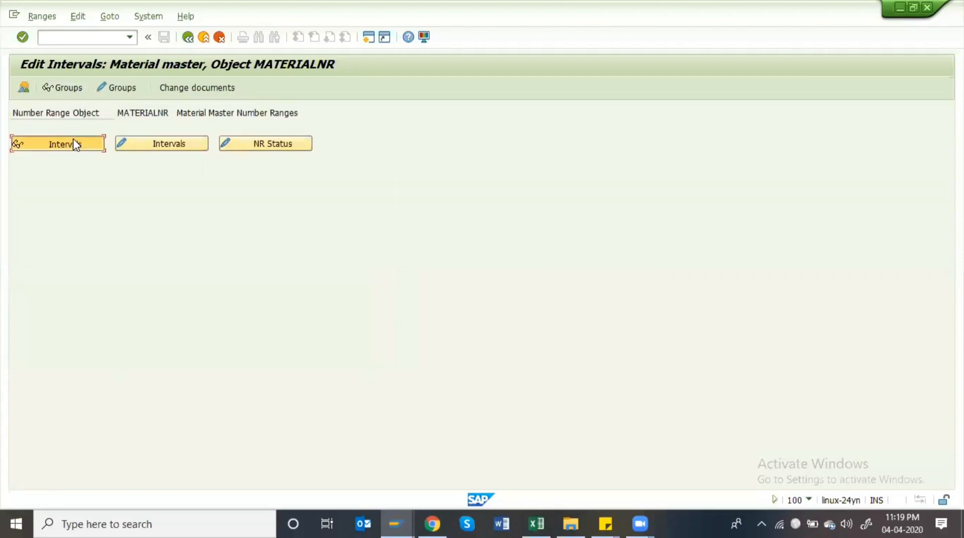
{"action": "left_click", "coordinate": [74, 144]}
{"action": "left_click", "coordinate": [23, 86]}
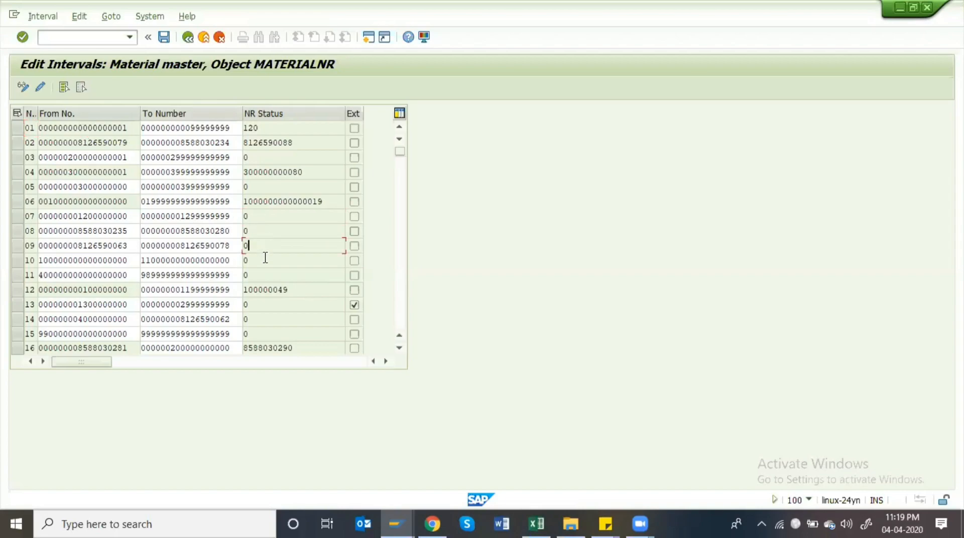
{"action": "left_click", "coordinate": [265, 275]}
Set the To Number of range 01 to 120, matching its NR status, and exit interval editing, saving the changes
{"action": "left_click", "coordinate": [275, 127]}
{"action": "double_click", "coordinate": [222, 128]}
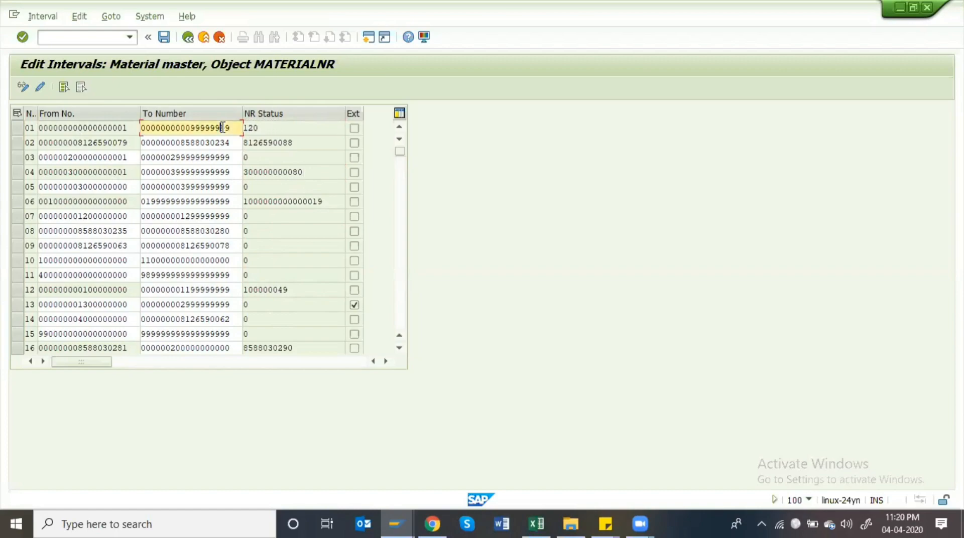
{"action": "double_click", "coordinate": [223, 128]}
{"action": "key", "text": "ctrl+v"}
{"action": "left_click", "coordinate": [124, 126]}
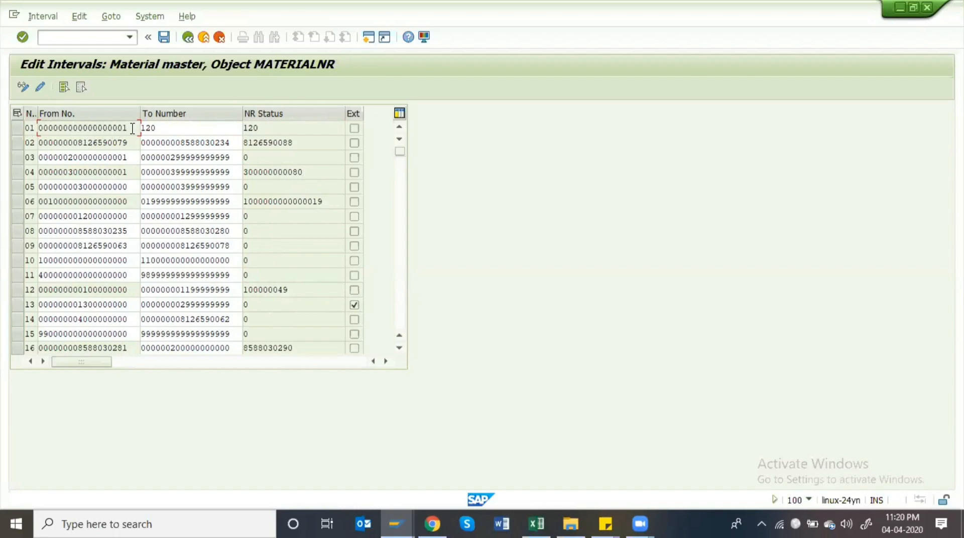
{"action": "left_click", "coordinate": [182, 128]}
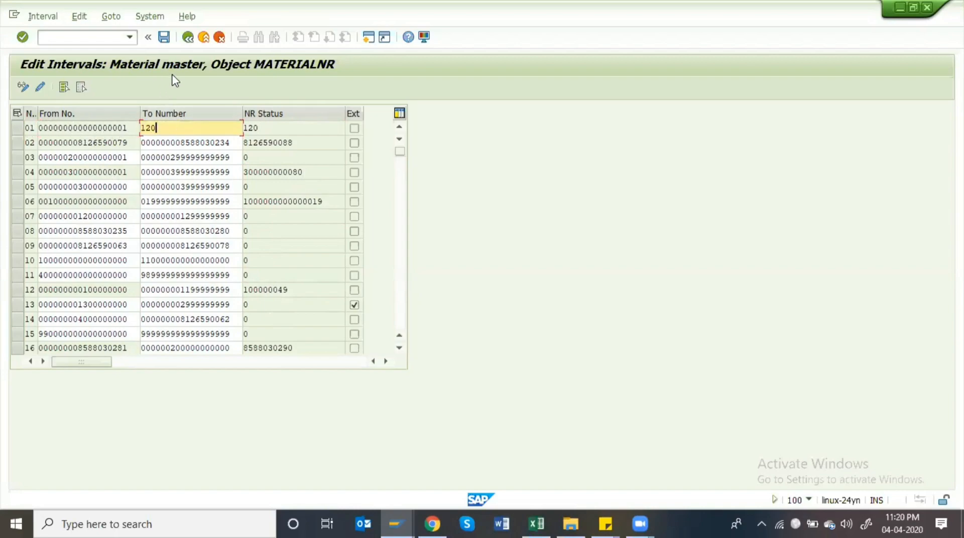
{"action": "left_click", "coordinate": [184, 41]}
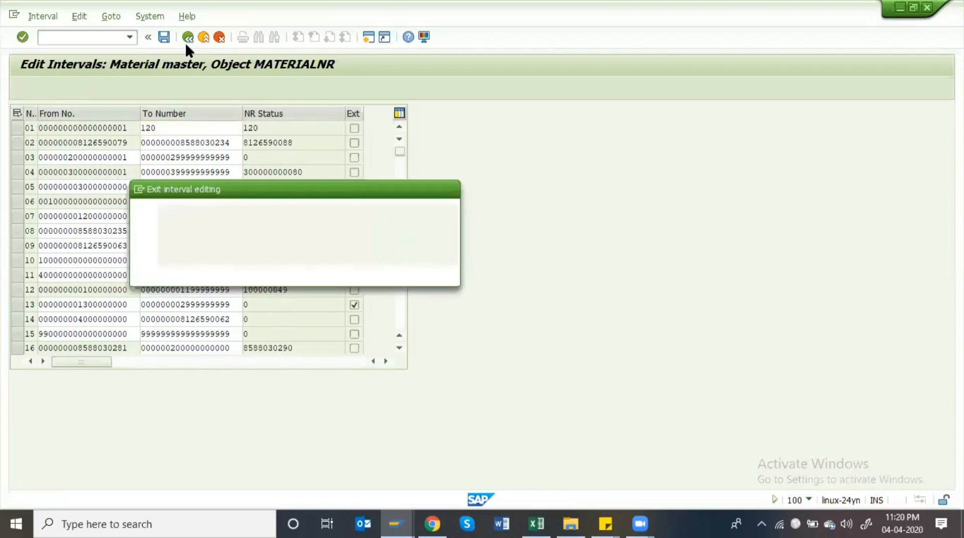
{"action": "left_click", "coordinate": [190, 274]}
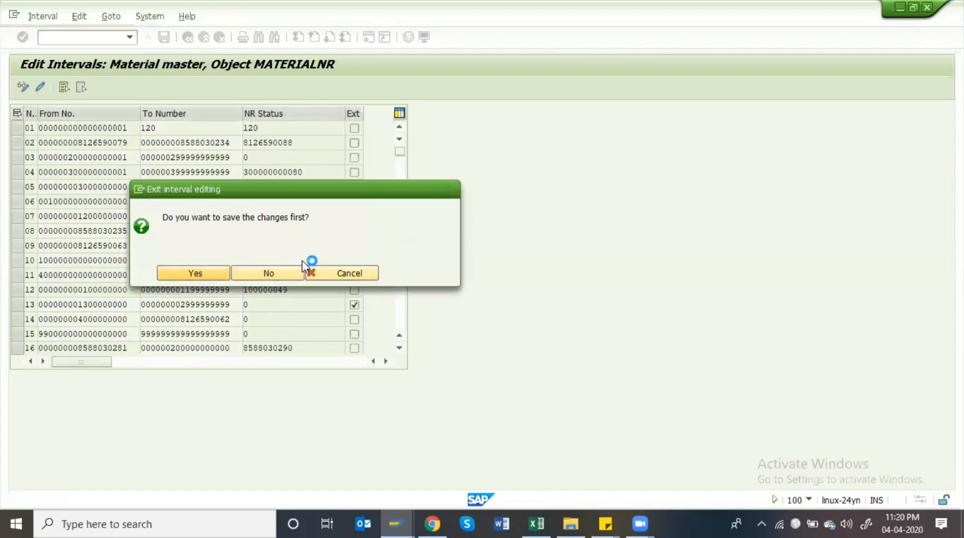
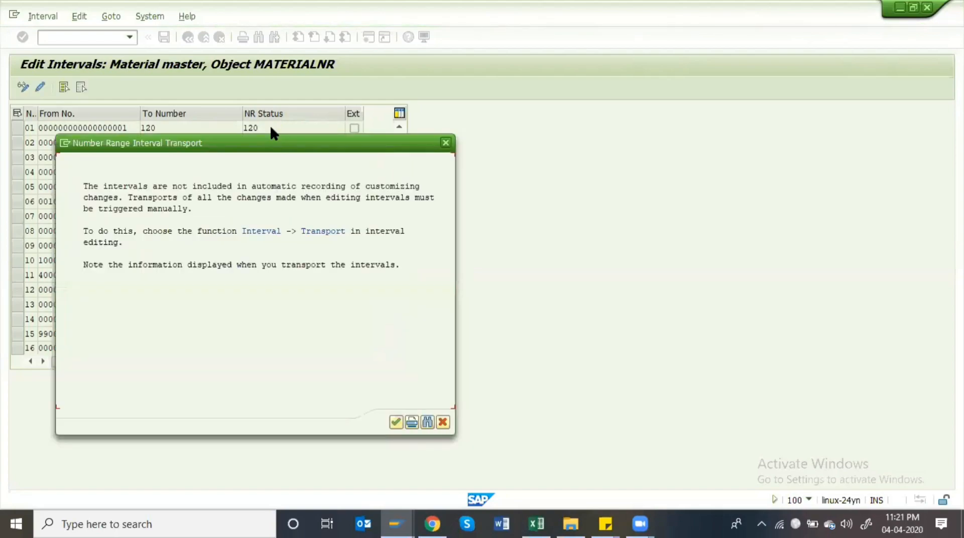
Acknowledge the interval transport notice, reset the NR Status of range 01 to 0 and save the change despite the lower number level
{"action": "key", "text": "Return"}
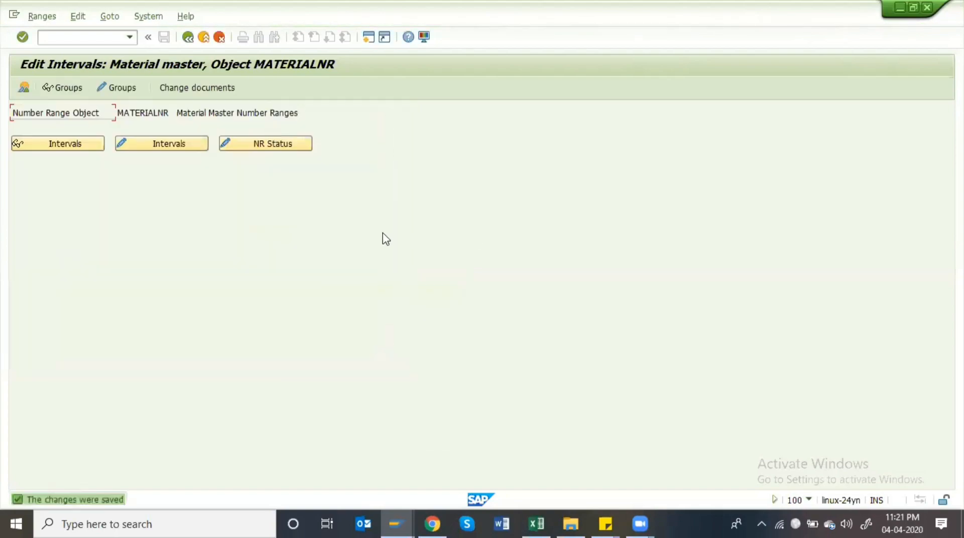
{"action": "left_click", "coordinate": [241, 149]}
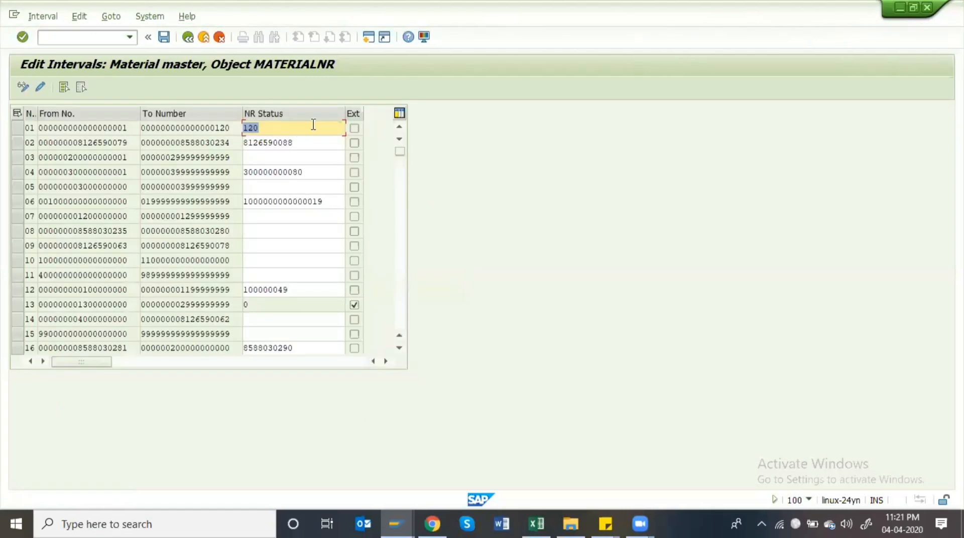
{"action": "left_click", "coordinate": [314, 130]}
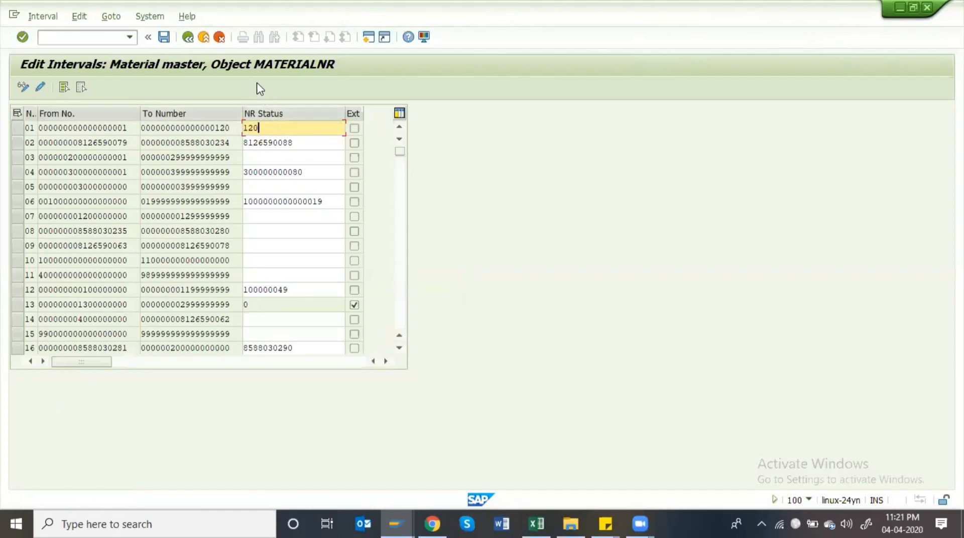
{"action": "key", "text": "BackSpace"}
{"action": "key", "text": "BackSpace"}
{"action": "key", "text": "BackSpace"}
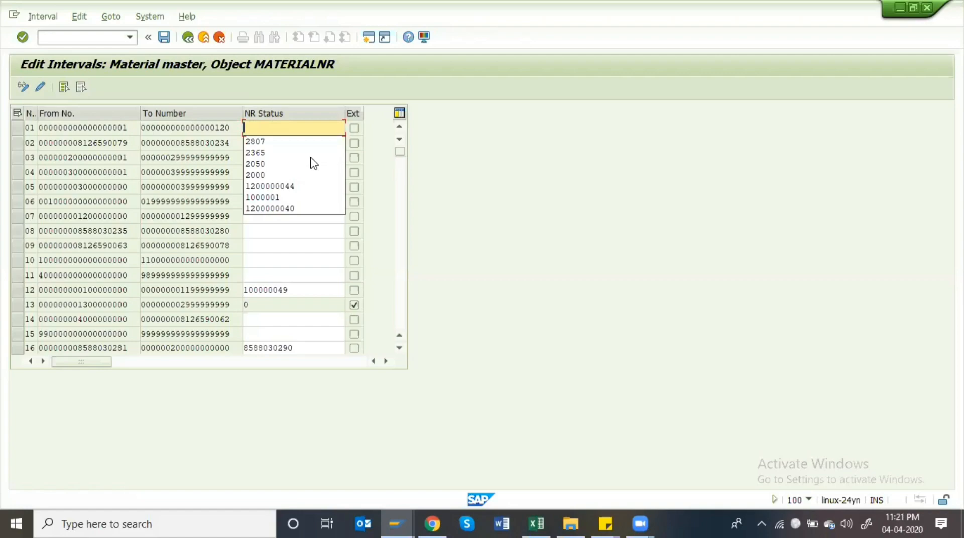
{"action": "type", "text": "0"}
{"action": "key", "text": "Return"}
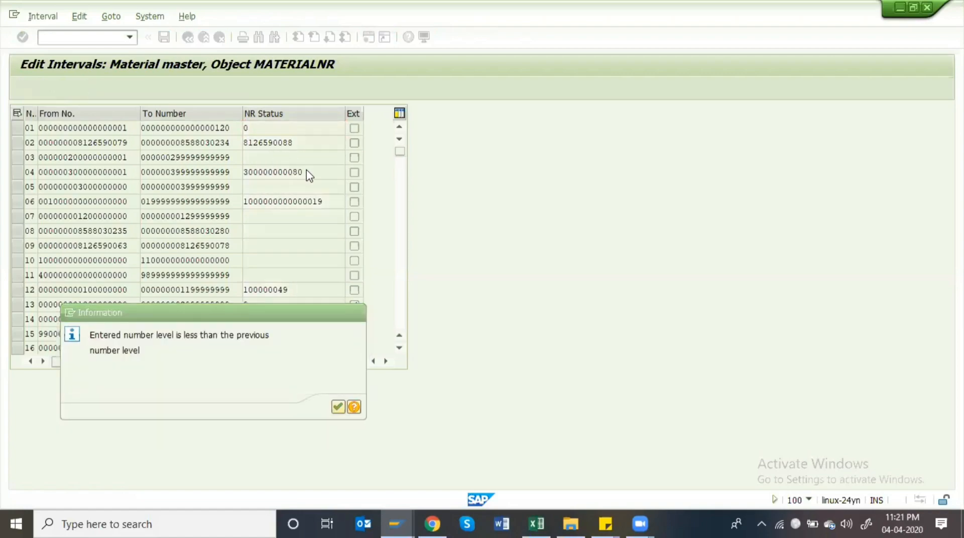
{"action": "key", "text": "Return"}
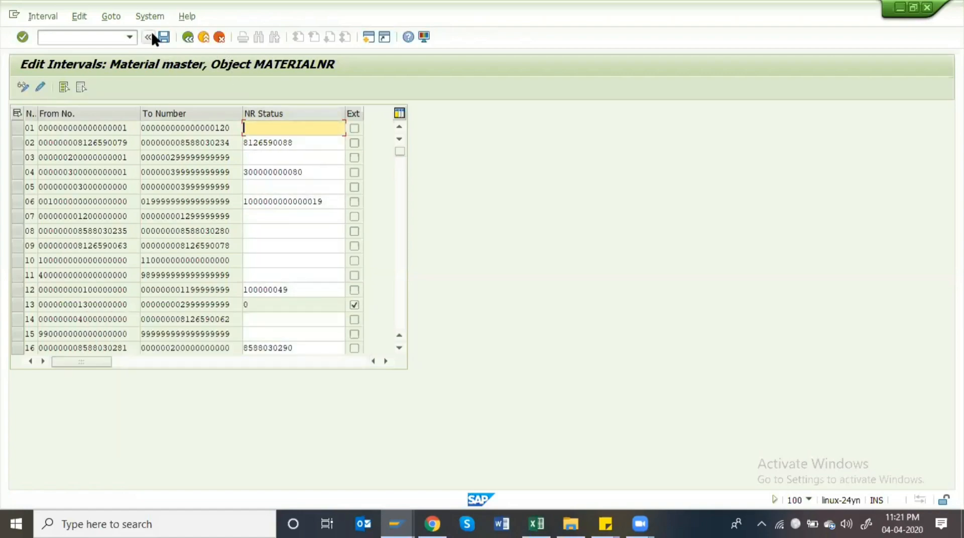
{"action": "left_click", "coordinate": [163, 41]}
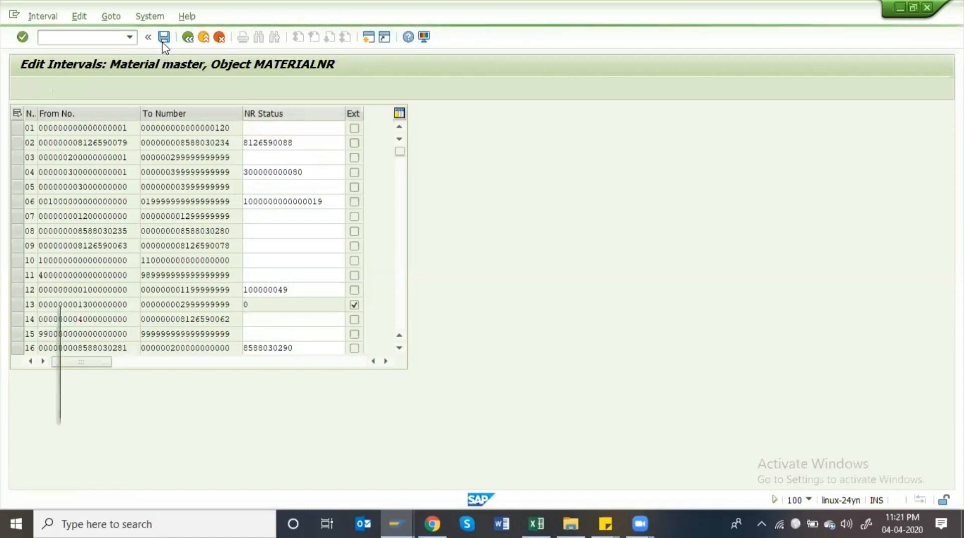
{"action": "key", "text": "Return"}
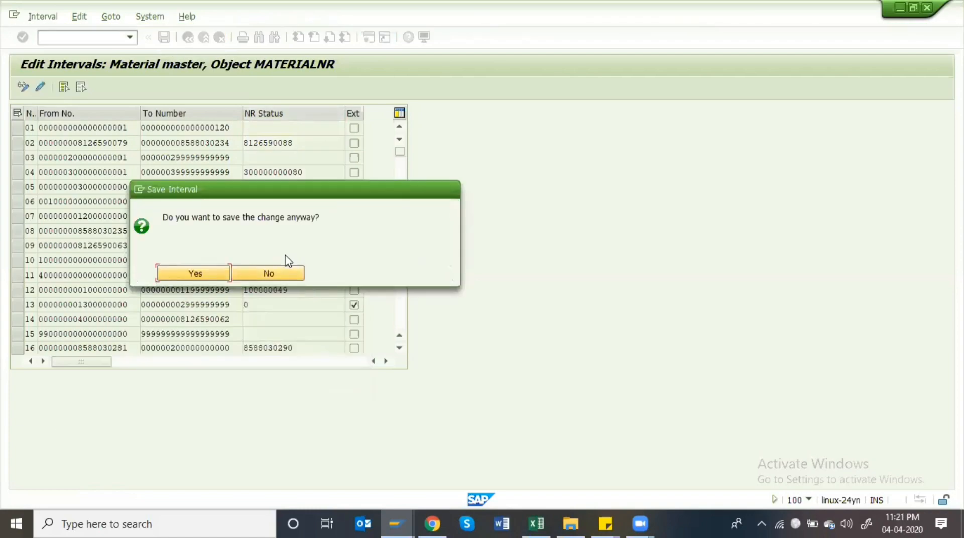
{"action": "key", "text": "Return"}
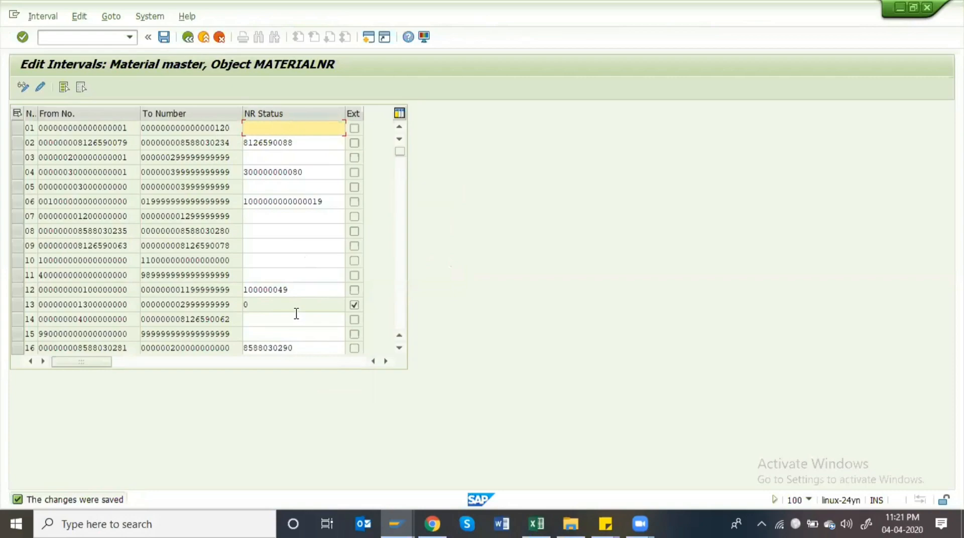
Exit interval editing back to the customizing tree and reopen Define Number Ranges for Each Material Type
{"action": "key", "text": "F3"}
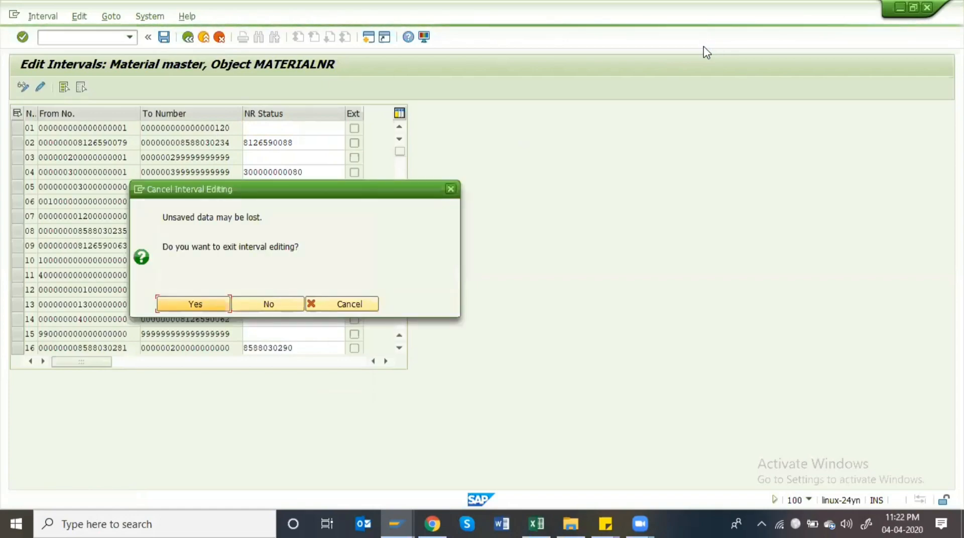
{"action": "key", "text": "Return"}
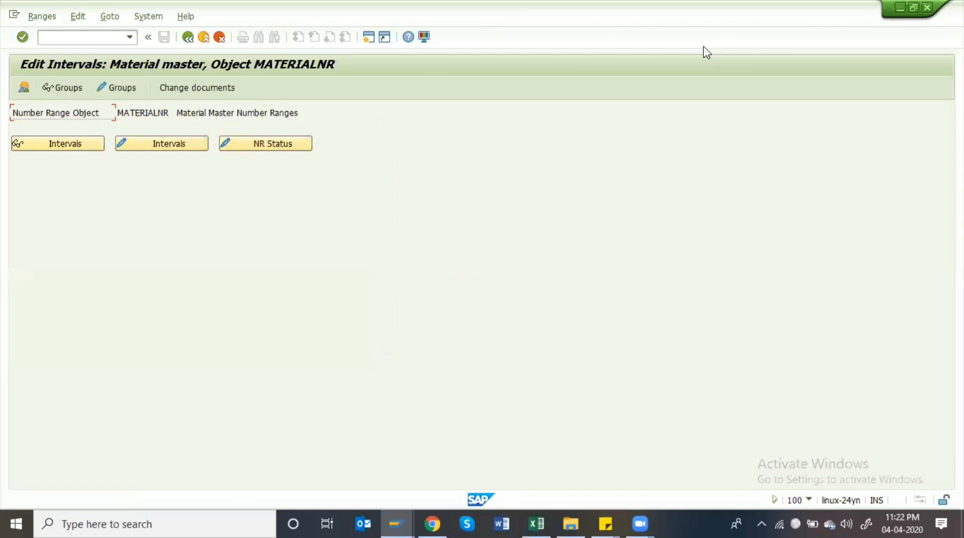
{"action": "key", "text": "F3"}
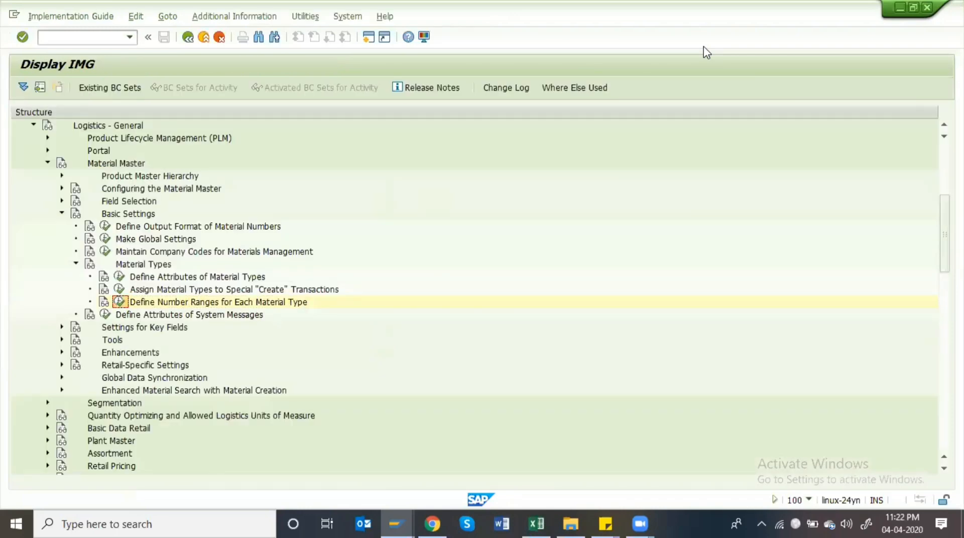
{"action": "key", "text": "Return"}
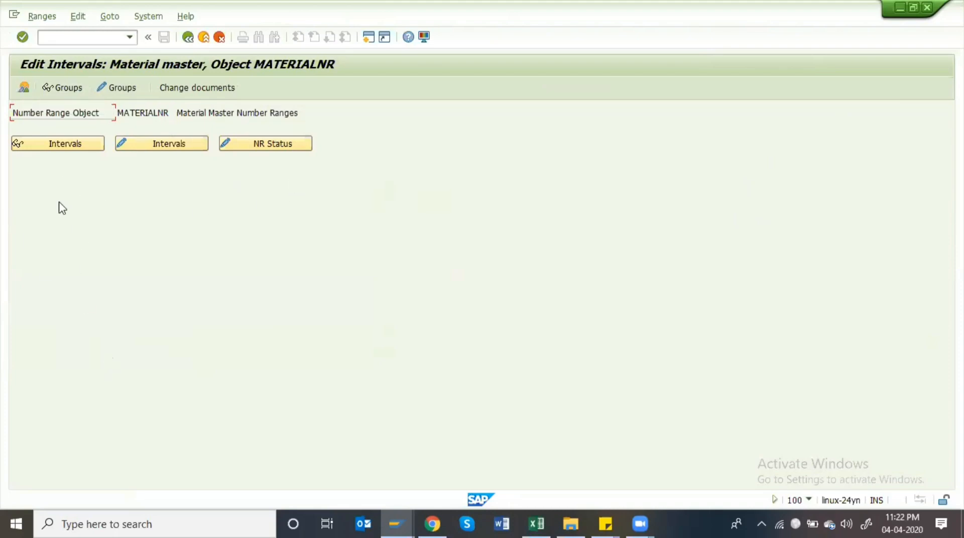
Display the material master number range groups and examine the Amul material types AMSF and AMTG among the non-assigned elements
{"action": "left_click", "coordinate": [61, 87]}
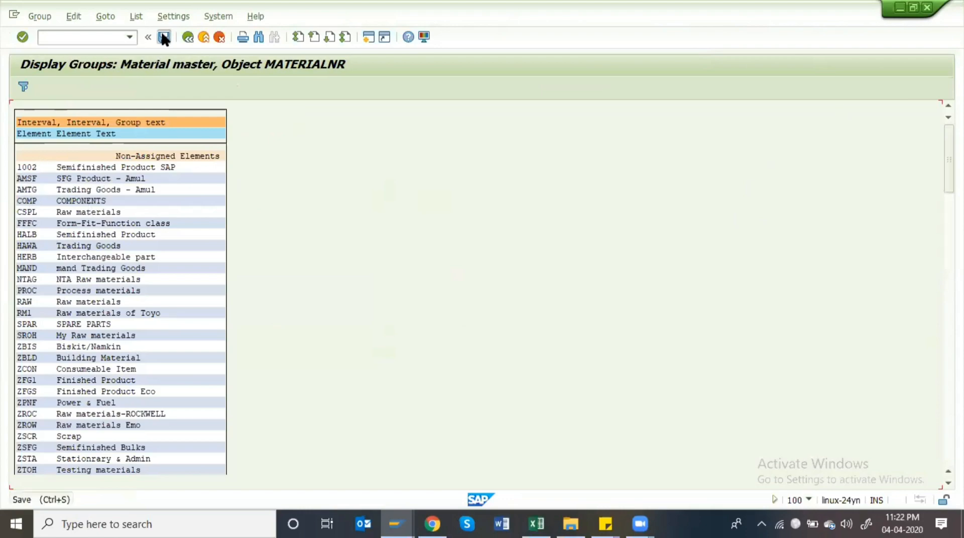
{"action": "left_click", "coordinate": [186, 38]}
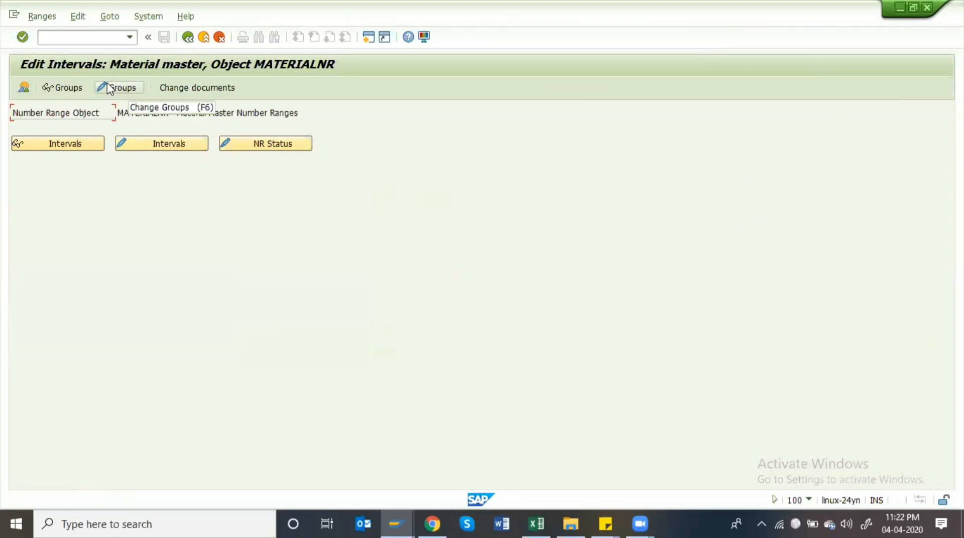
{"action": "left_click", "coordinate": [70, 89]}
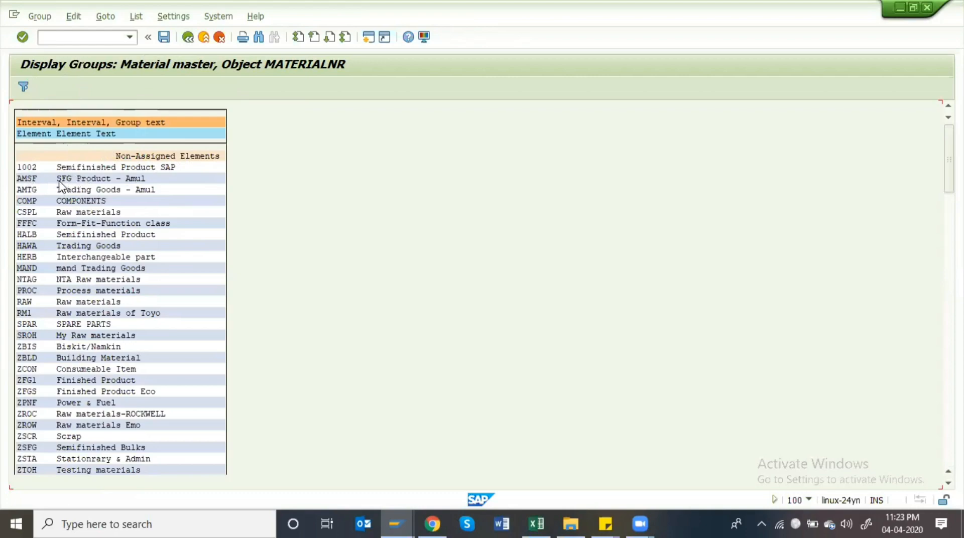
{"action": "left_click", "coordinate": [136, 179]}
{"action": "left_click", "coordinate": [136, 191]}
{"action": "scroll", "coordinate": [94, 311], "scroll_direction": "down", "scroll_amount": 1}
{"action": "scroll", "coordinate": [93, 312], "scroll_direction": "down", "scroll_amount": 6}
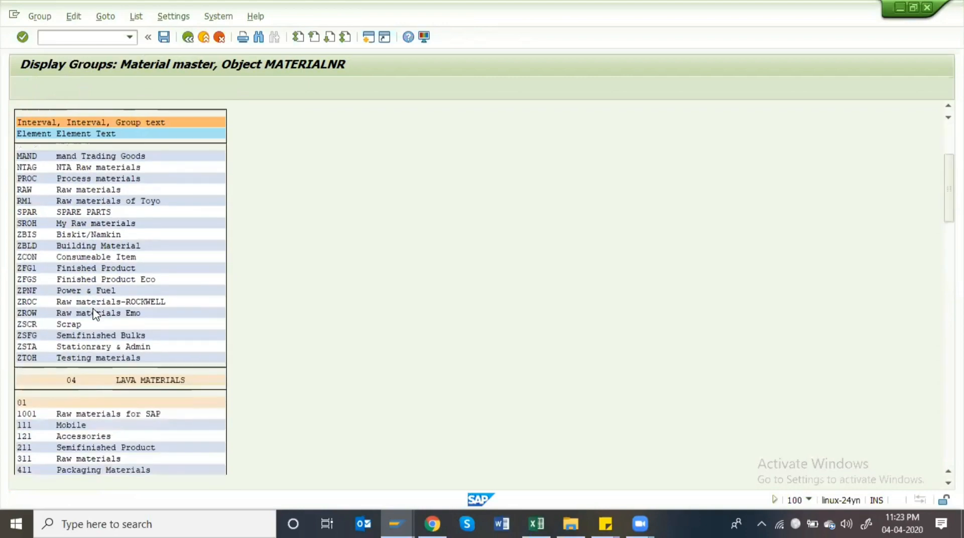
Examine group 01 in the group display, including the Amul types AMCM and AMRM assigned to it
{"action": "scroll", "coordinate": [99, 285], "scroll_direction": "down", "scroll_amount": 3}
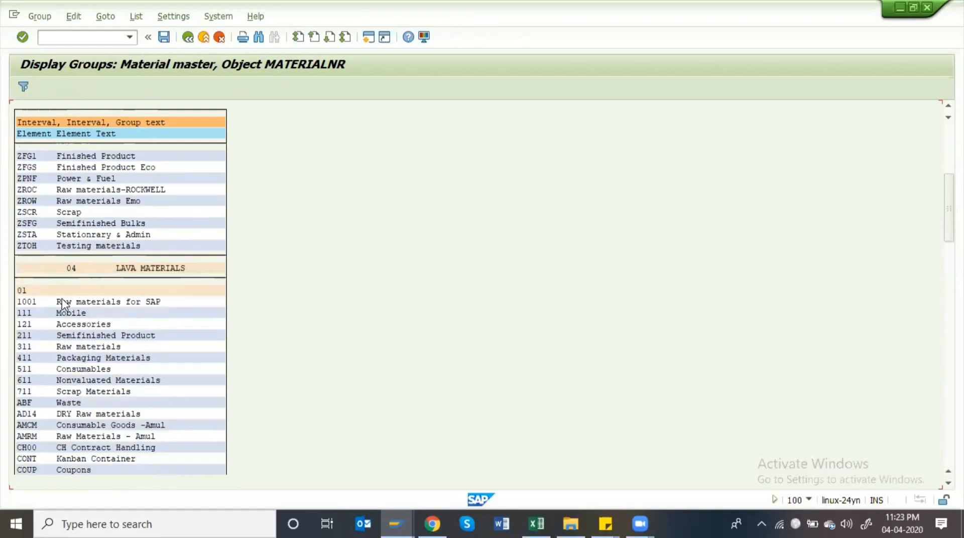
{"action": "scroll", "coordinate": [77, 400], "scroll_direction": "down", "scroll_amount": 2}
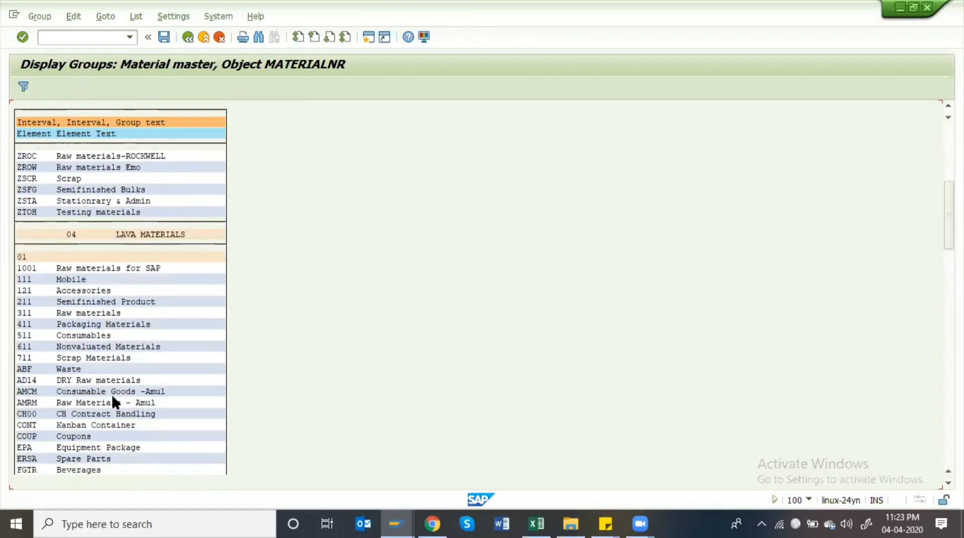
{"action": "left_click", "coordinate": [153, 391]}
{"action": "double_click", "coordinate": [24, 257]}
{"action": "scroll", "coordinate": [155, 324], "scroll_direction": "down", "scroll_amount": 3}
{"action": "scroll", "coordinate": [156, 324], "scroll_direction": "down", "scroll_amount": 1}
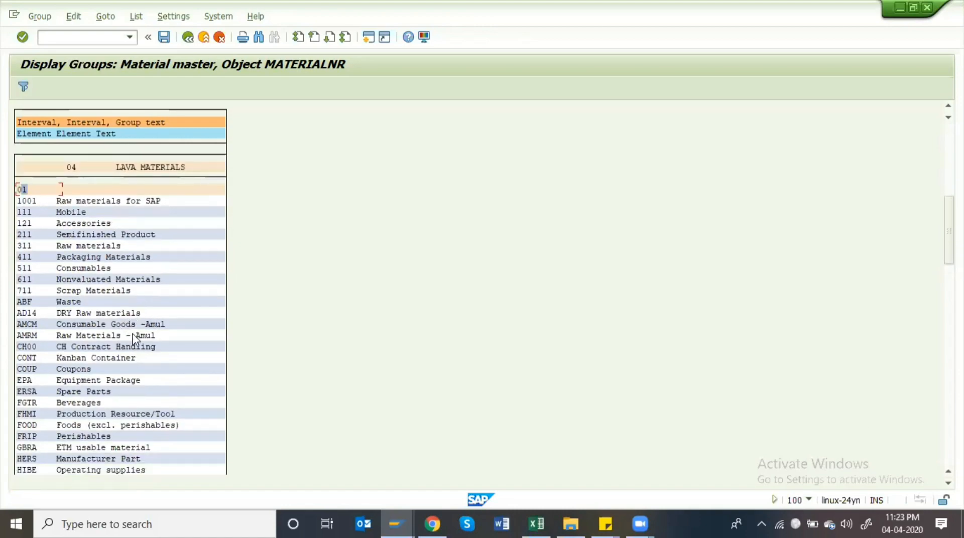
{"action": "left_click", "coordinate": [152, 336]}
Review the remaining number range groups through group 20, and return to the number range object
{"action": "scroll", "coordinate": [182, 429], "scroll_direction": "down", "scroll_amount": 4}
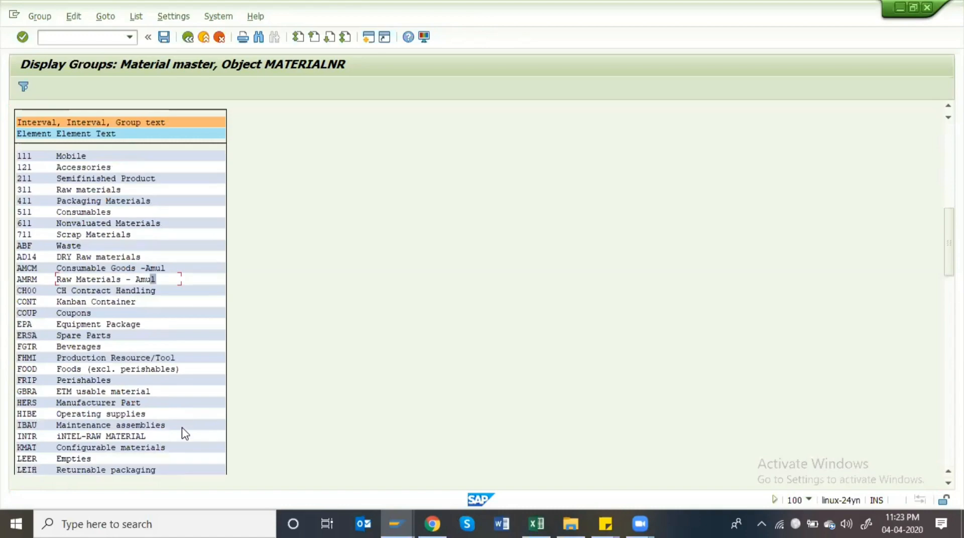
{"action": "scroll", "coordinate": [185, 433], "scroll_direction": "down", "scroll_amount": 4}
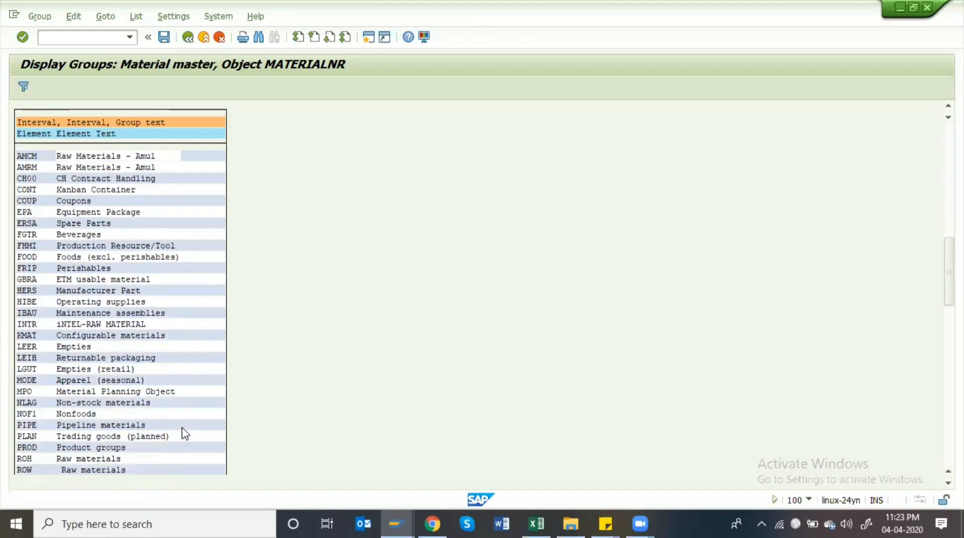
{"action": "scroll", "coordinate": [185, 433], "scroll_direction": "down", "scroll_amount": 2}
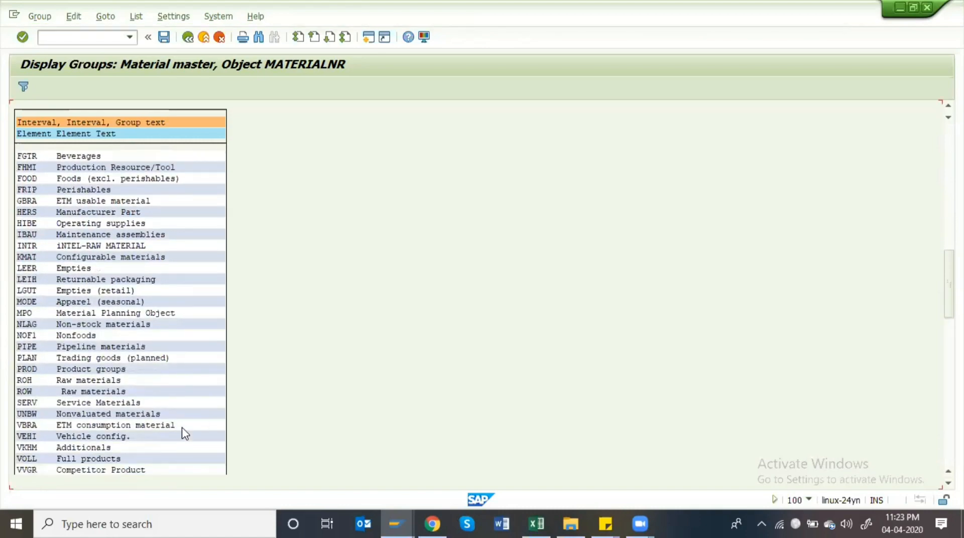
{"action": "scroll", "coordinate": [185, 433], "scroll_direction": "down", "scroll_amount": 4}
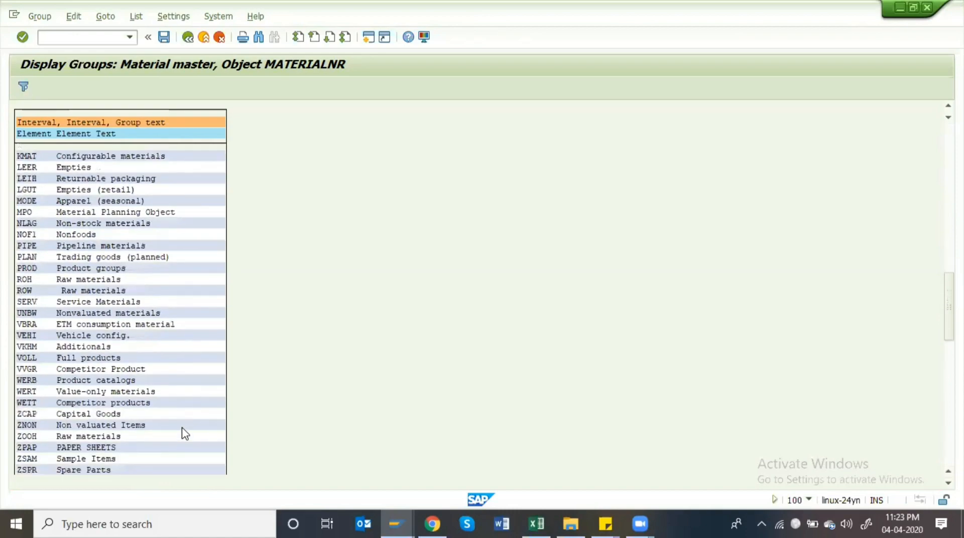
{"action": "scroll", "coordinate": [185, 433], "scroll_direction": "down", "scroll_amount": 10}
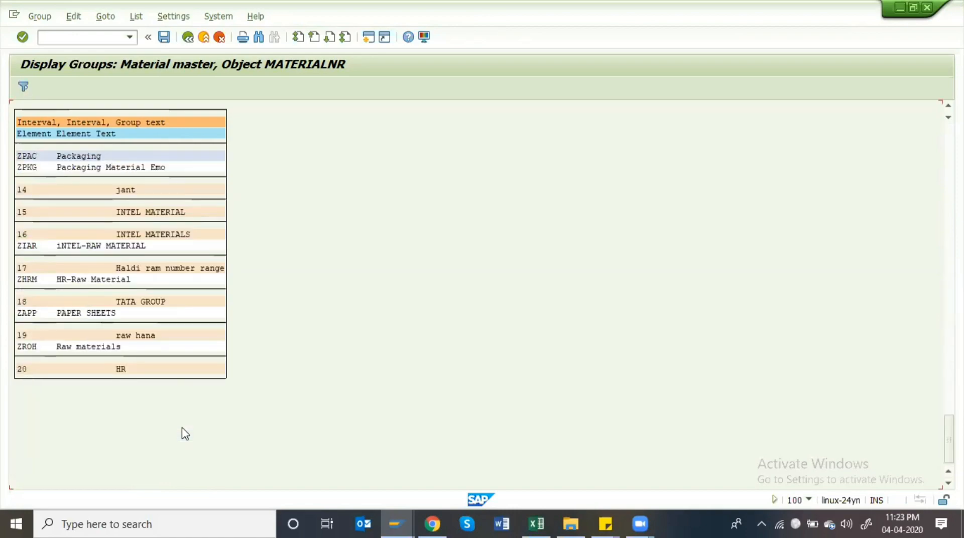
{"action": "scroll", "coordinate": [185, 433], "scroll_direction": "up", "scroll_amount": 10}
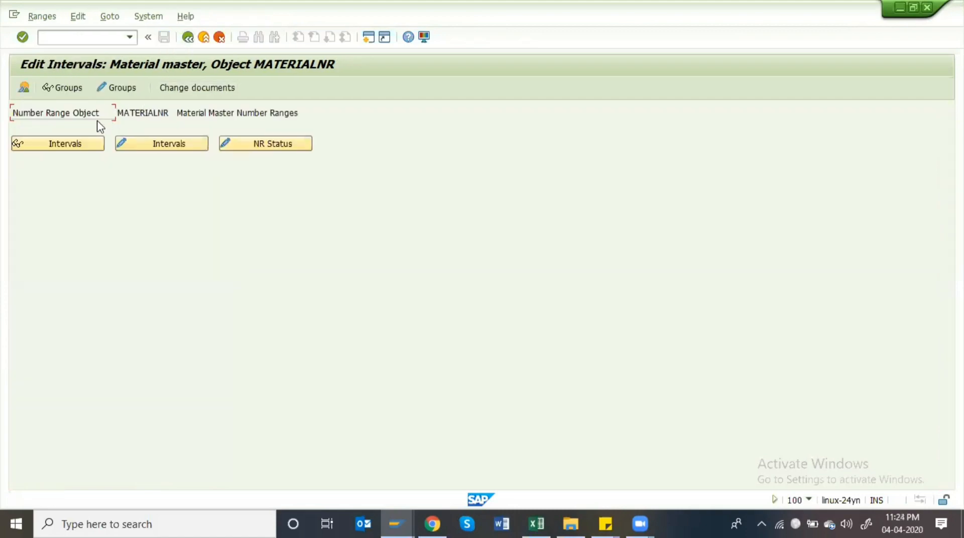
Open the number range groups for changing and review the AMCM consumable goods entry under group 01
{"action": "left_click", "coordinate": [115, 89]}
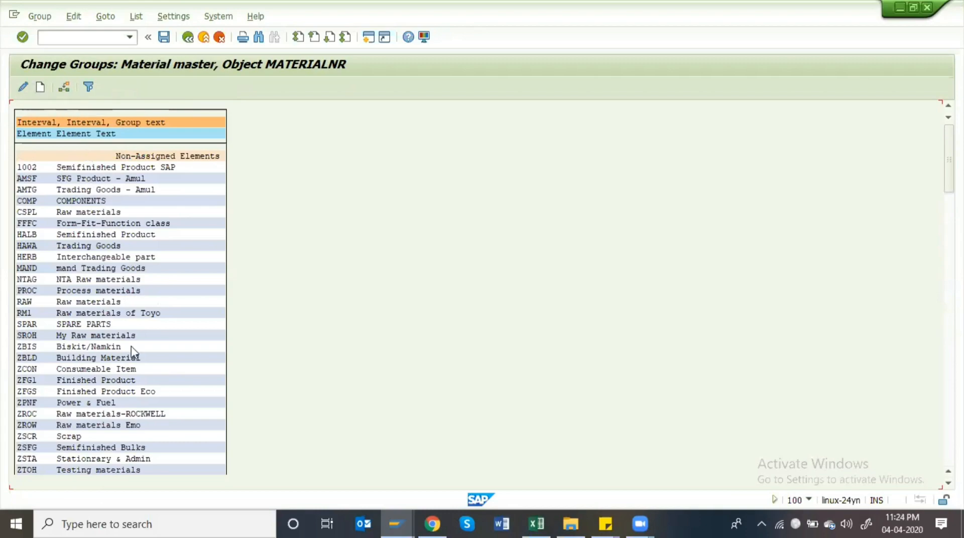
{"action": "scroll", "coordinate": [131, 345], "scroll_direction": "down", "scroll_amount": 1}
{"action": "scroll", "coordinate": [132, 350], "scroll_direction": "down", "scroll_amount": 2}
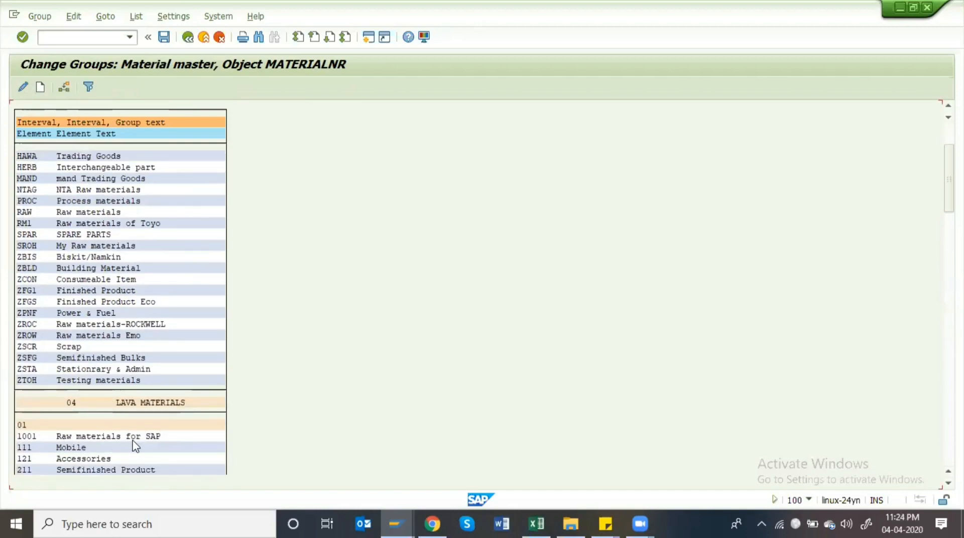
{"action": "scroll", "coordinate": [131, 446], "scroll_direction": "down", "scroll_amount": 1}
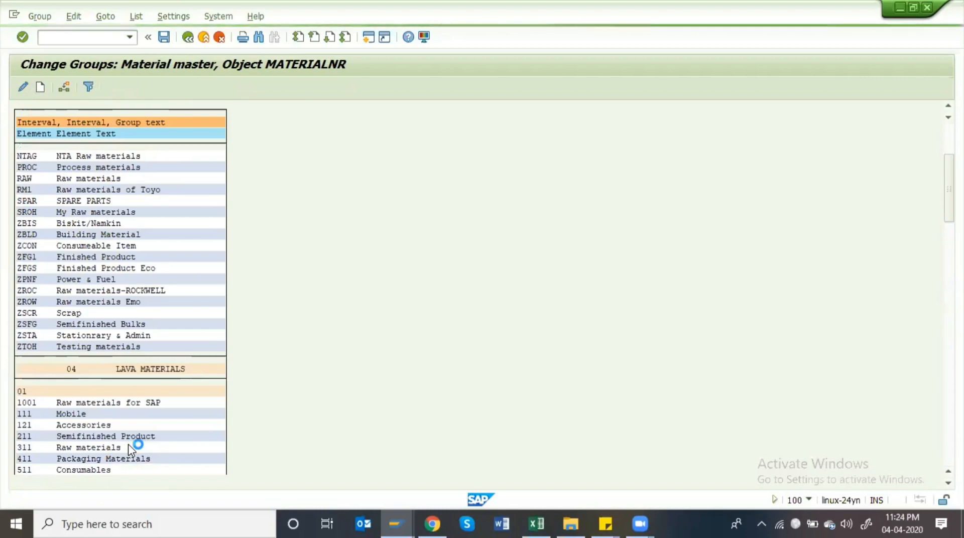
{"action": "scroll", "coordinate": [77, 406], "scroll_direction": "down", "scroll_amount": 1}
{"action": "scroll", "coordinate": [120, 417], "scroll_direction": "down", "scroll_amount": 5}
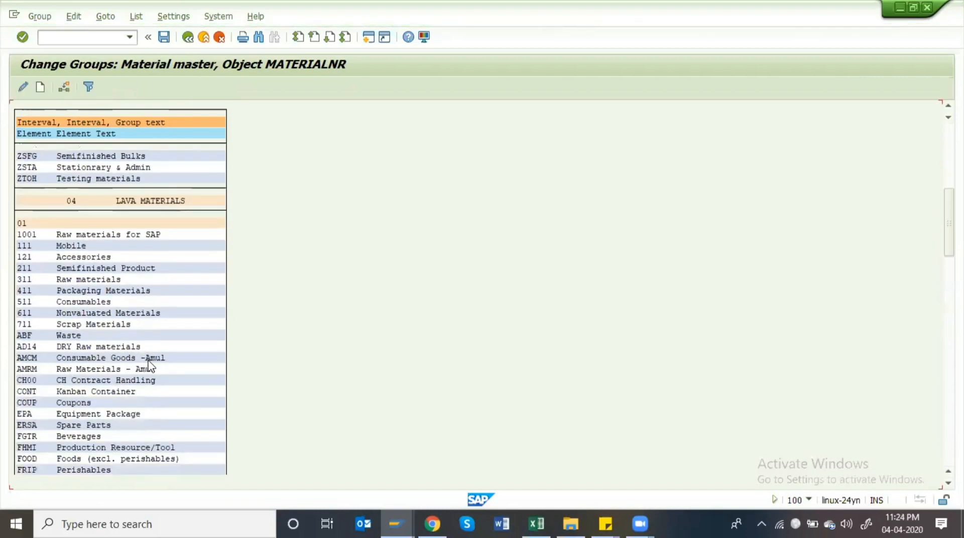
{"action": "left_click", "coordinate": [31, 359]}
{"action": "left_click", "coordinate": [93, 360]}
{"action": "scroll", "coordinate": [107, 366], "scroll_direction": "up", "scroll_amount": 2}
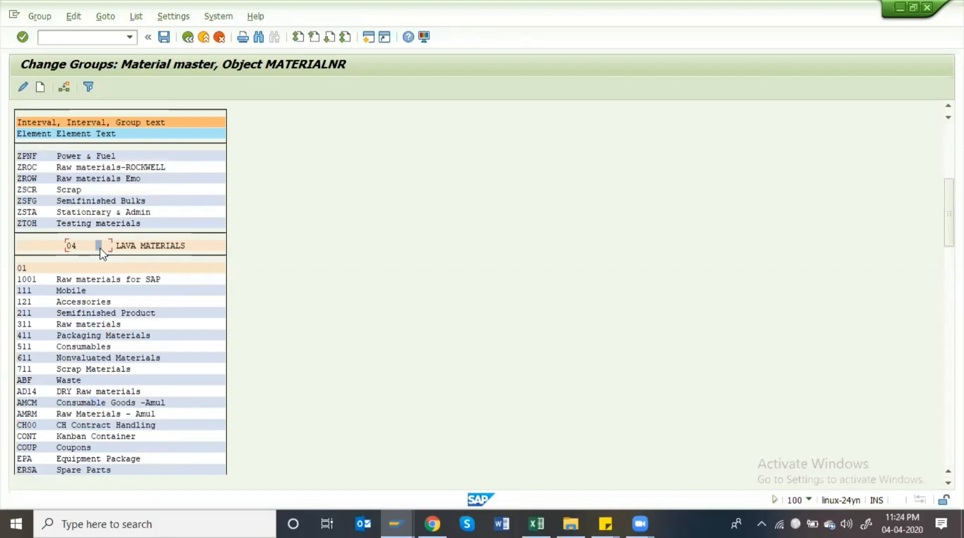
Assign the non-assigned material type AMSF (SFG Product - Amul) to number range group 01
{"action": "scroll", "coordinate": [100, 251], "scroll_direction": "up", "scroll_amount": 3}
{"action": "scroll", "coordinate": [102, 254], "scroll_direction": "up", "scroll_amount": 5}
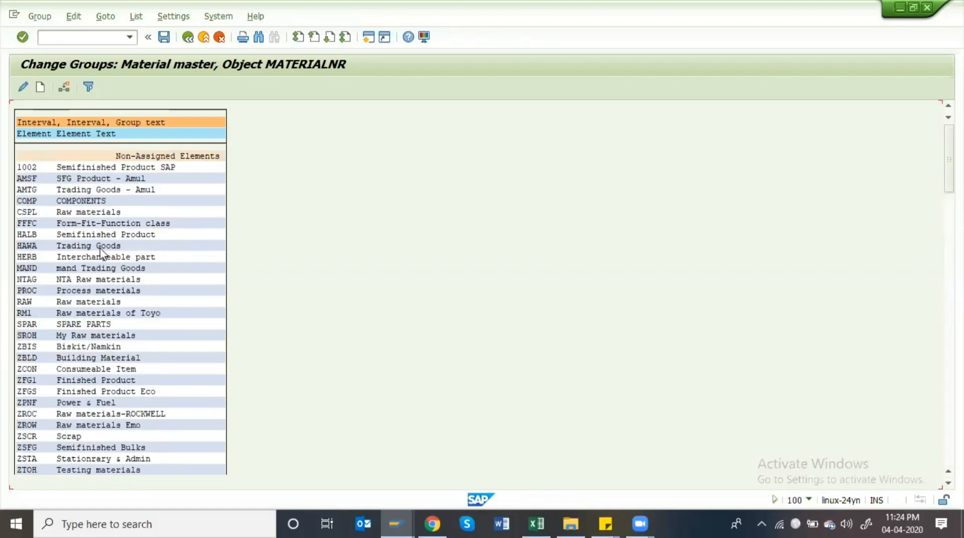
{"action": "left_click", "coordinate": [67, 181]}
{"action": "left_click", "coordinate": [23, 180]}
{"action": "left_click", "coordinate": [65, 88]}
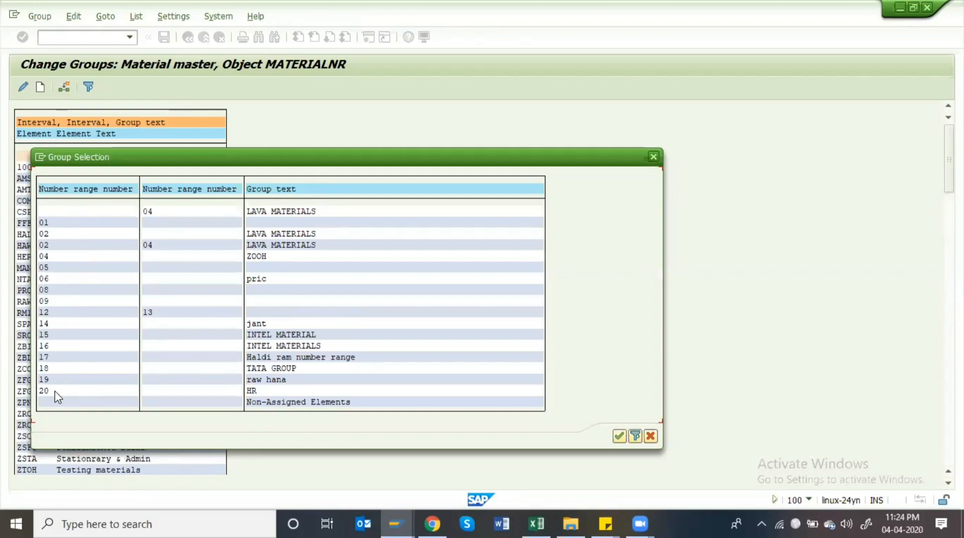
{"action": "double_click", "coordinate": [58, 222]}
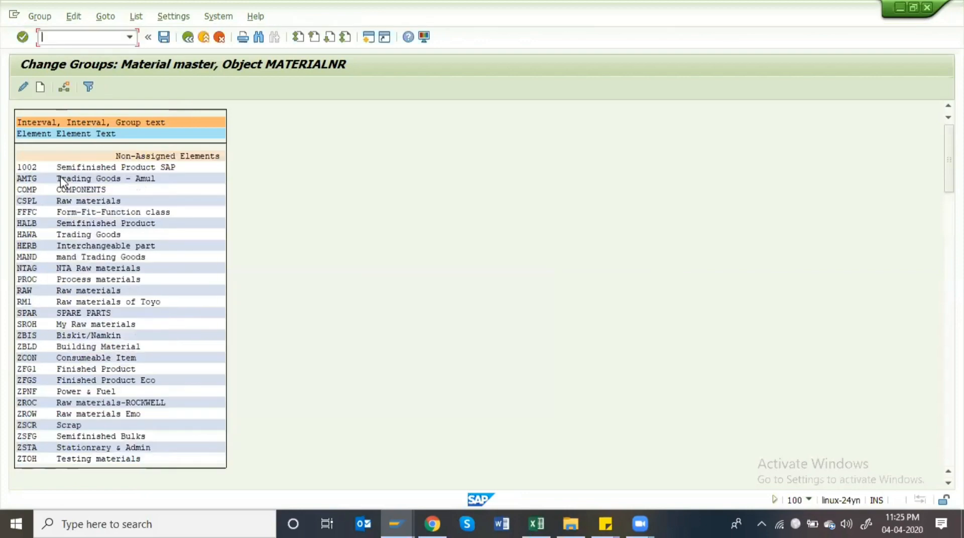
Review the remaining non-assigned material types and check the AMSF entry among the elements of group 01
{"action": "scroll", "coordinate": [92, 365], "scroll_direction": "down", "scroll_amount": 1}
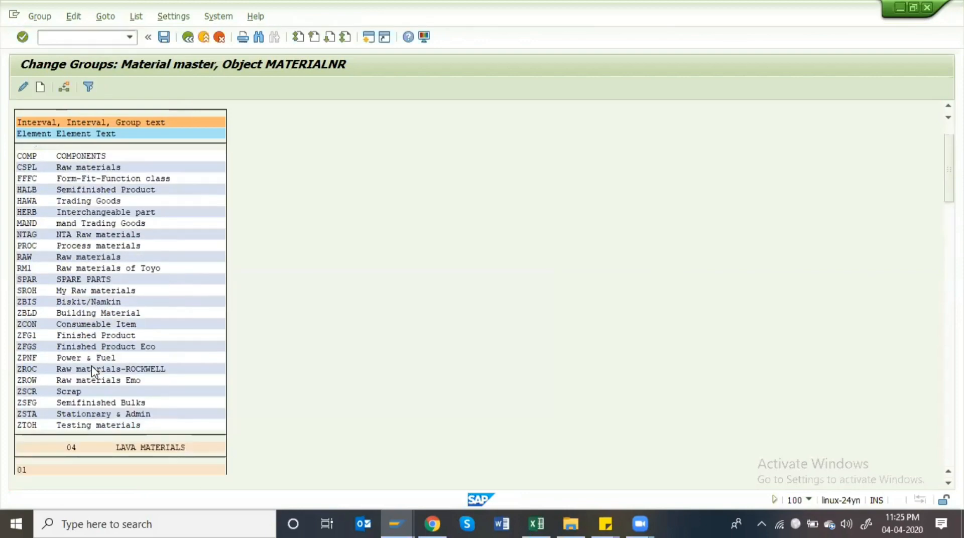
{"action": "scroll", "coordinate": [92, 369], "scroll_direction": "down", "scroll_amount": 3}
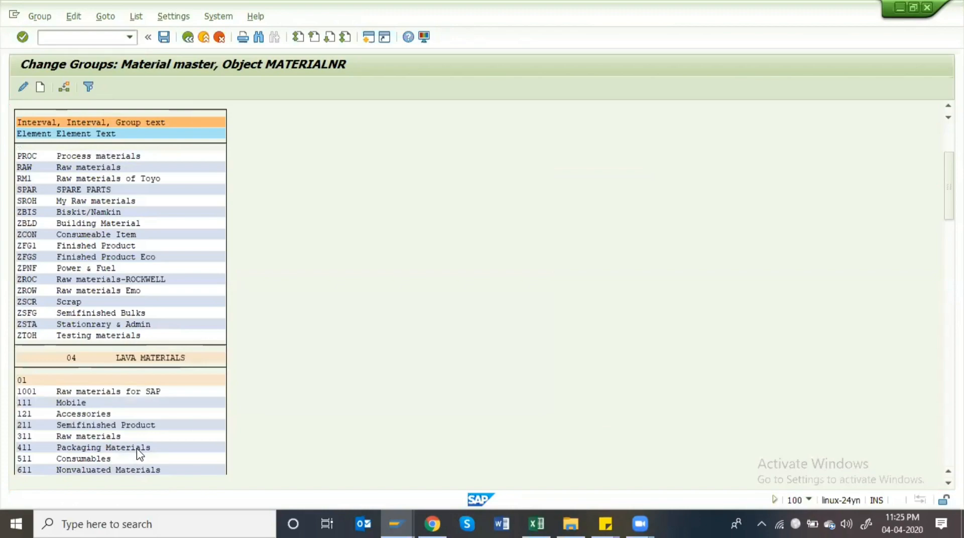
{"action": "scroll", "coordinate": [140, 455], "scroll_direction": "down", "scroll_amount": 3}
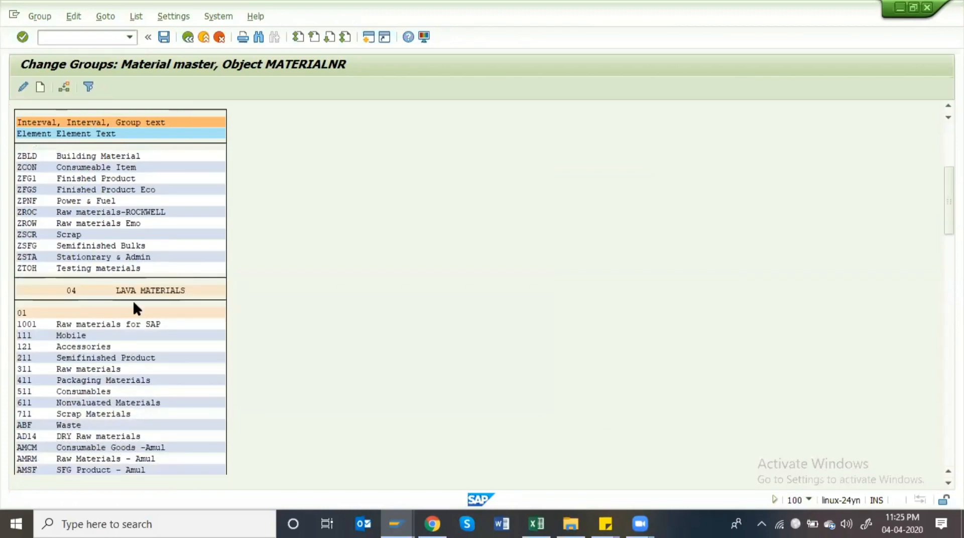
{"action": "scroll", "coordinate": [133, 304], "scroll_direction": "up", "scroll_amount": 3}
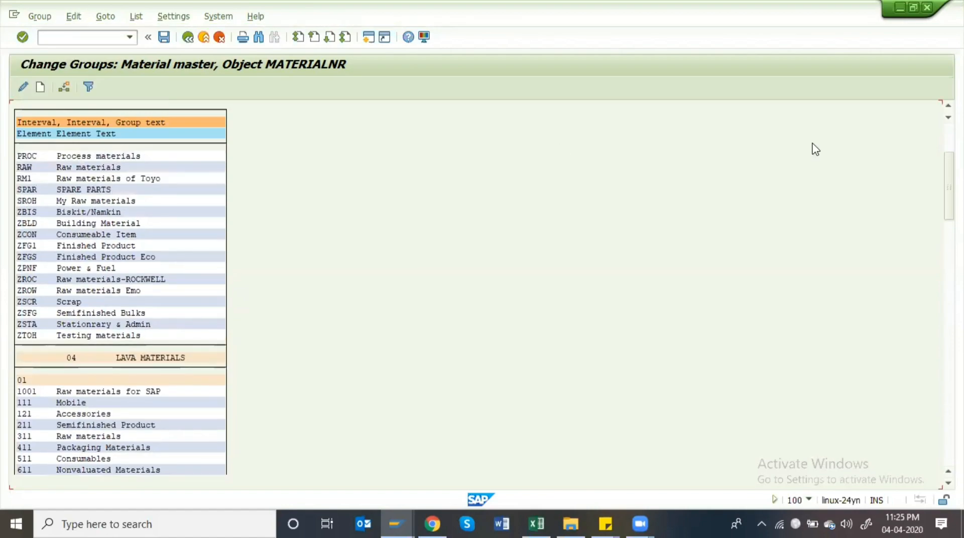
{"action": "left_click_drag", "start_coordinate": [949, 163], "coordinate": [949, 132]}
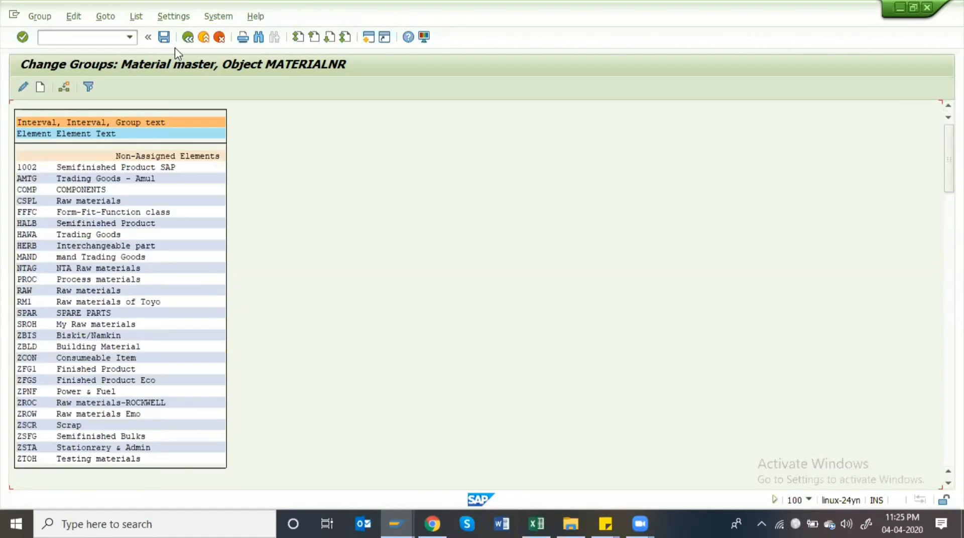
Exit group editing without saving the AMSF assignment, and reopen the number range groups for changing
{"action": "left_click", "coordinate": [187, 37]}
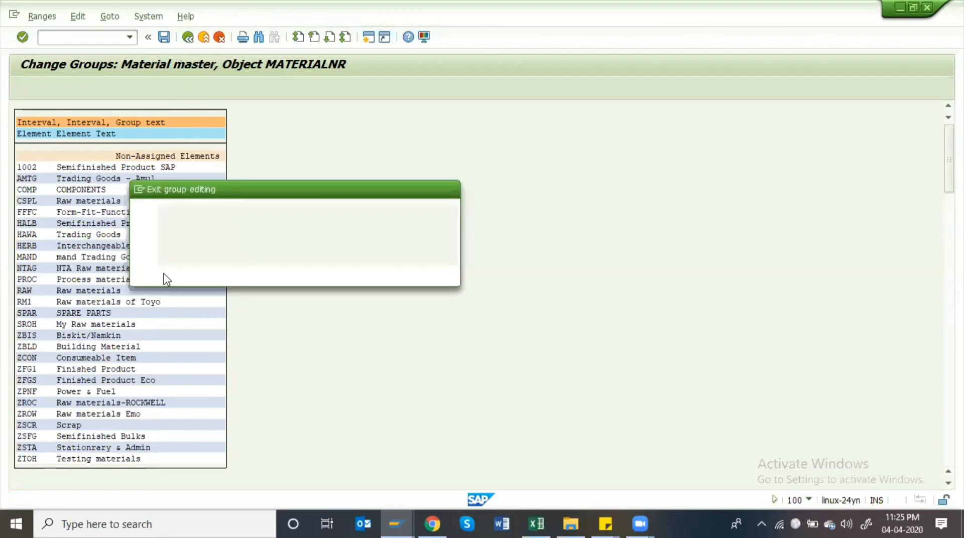
{"action": "left_click", "coordinate": [250, 274]}
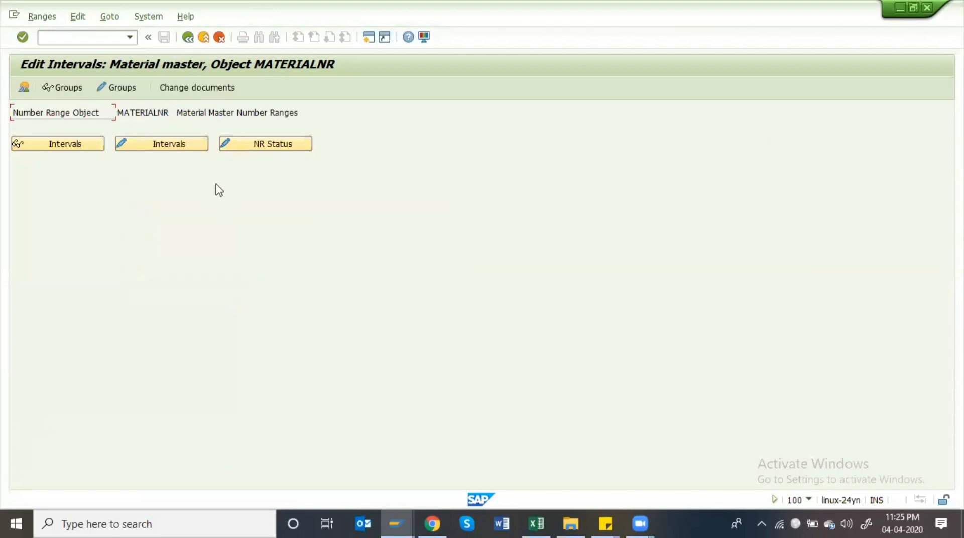
{"action": "left_click", "coordinate": [123, 90]}
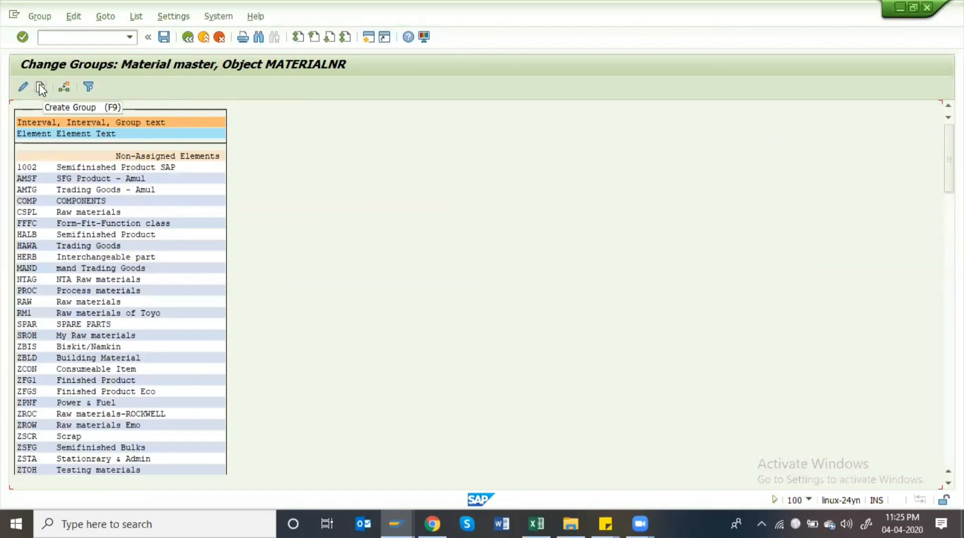
Start a number range group named Number Range For Amul and insert an external interval row
{"action": "left_click", "coordinate": [41, 86]}
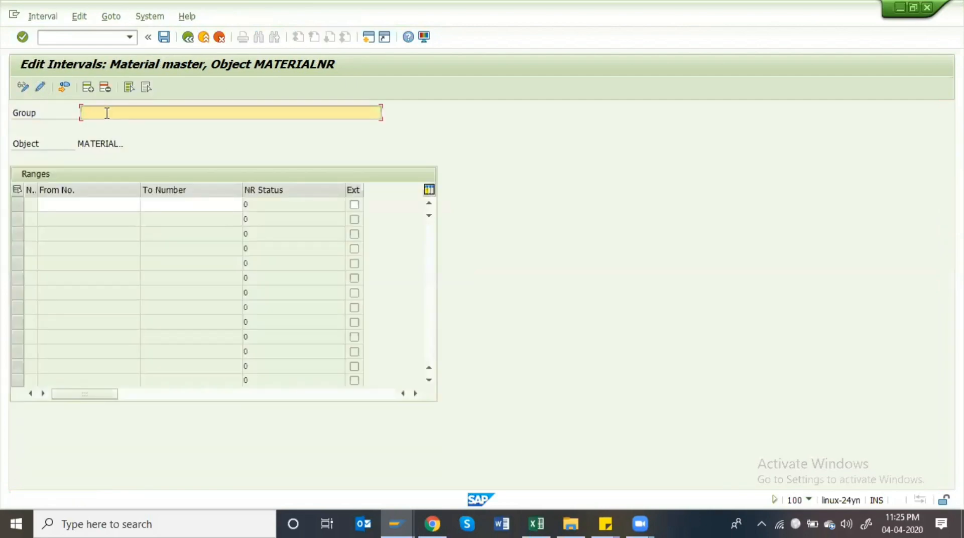
{"action": "type", "text": "Number Range Fo"}
{"action": "key", "text": "BackSpace"}
{"action": "key", "text": "BackSpace"}
{"action": "key", "text": "BackSpace"}
{"action": "type", "text": "r Amu"}
{"action": "left_click", "coordinate": [89, 87]}
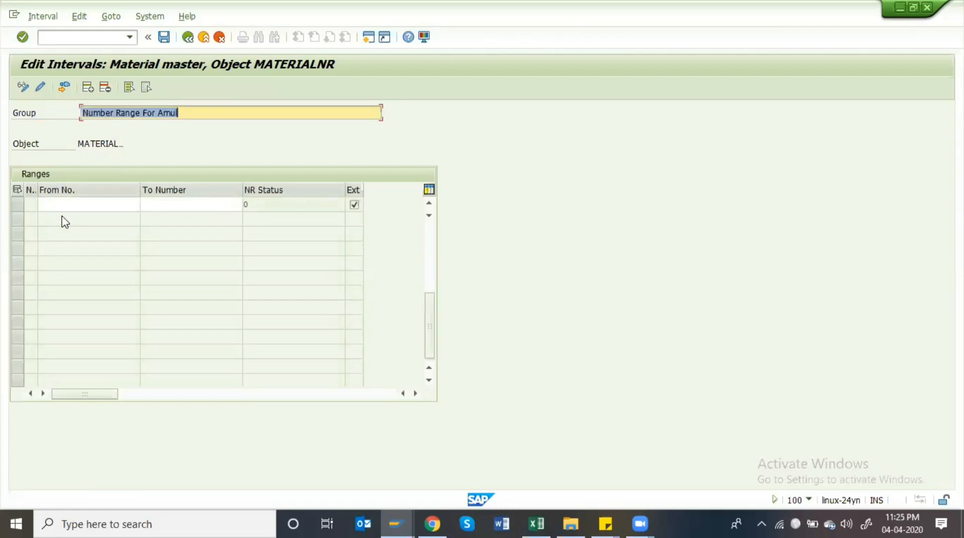
{"action": "left_click", "coordinate": [56, 204]}
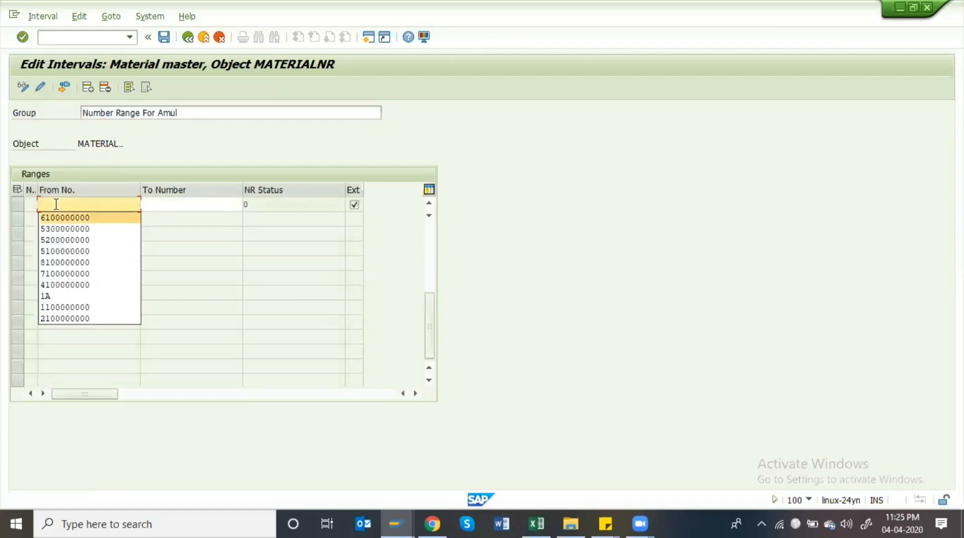
{"action": "key", "text": "Return"}
{"action": "key", "text": "Tab"}
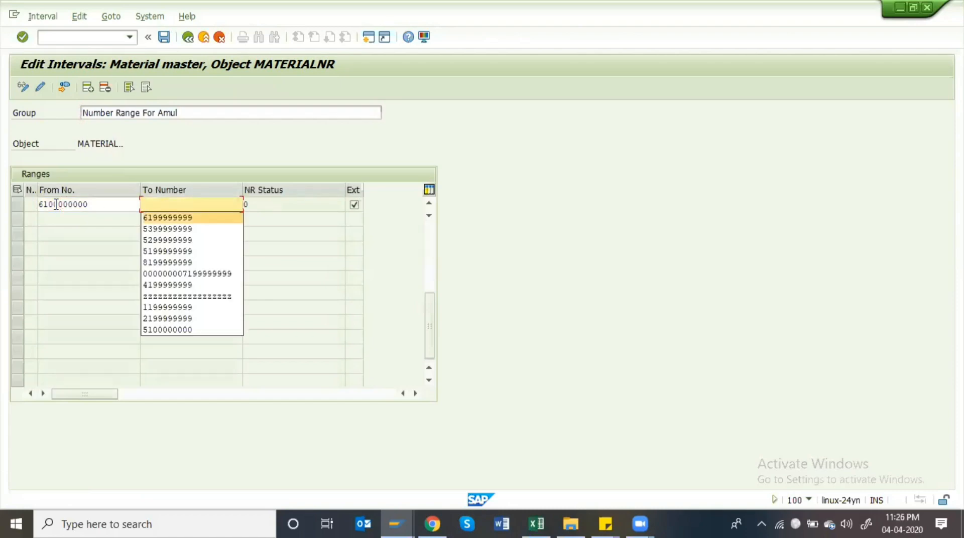
{"action": "key", "text": "Return"}
{"action": "key", "text": "Return"}
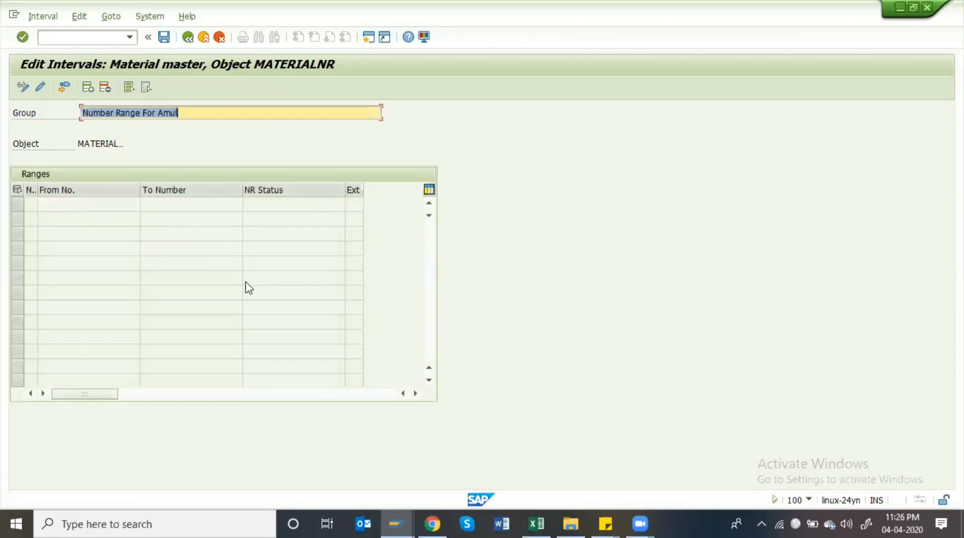
{"action": "left_click", "coordinate": [187, 37]}
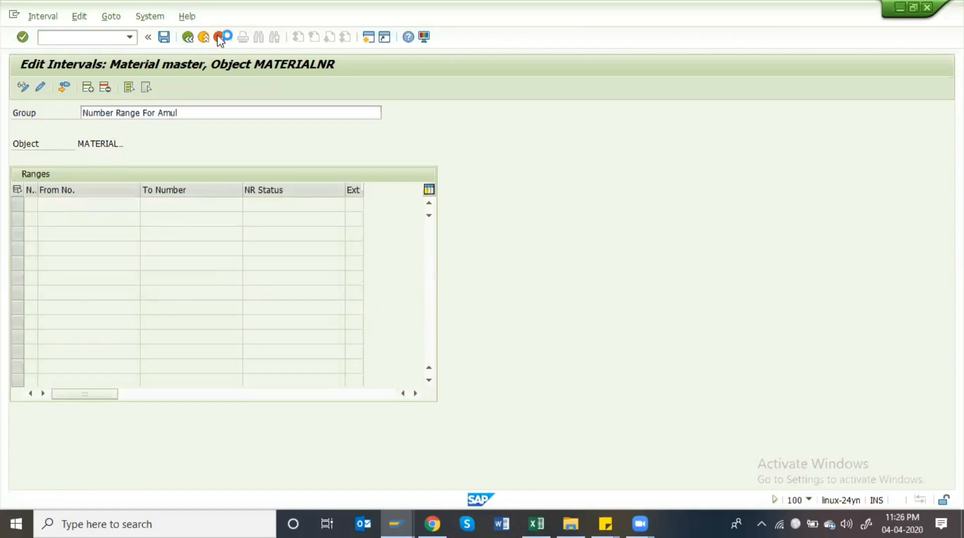
{"action": "left_click", "coordinate": [246, 276]}
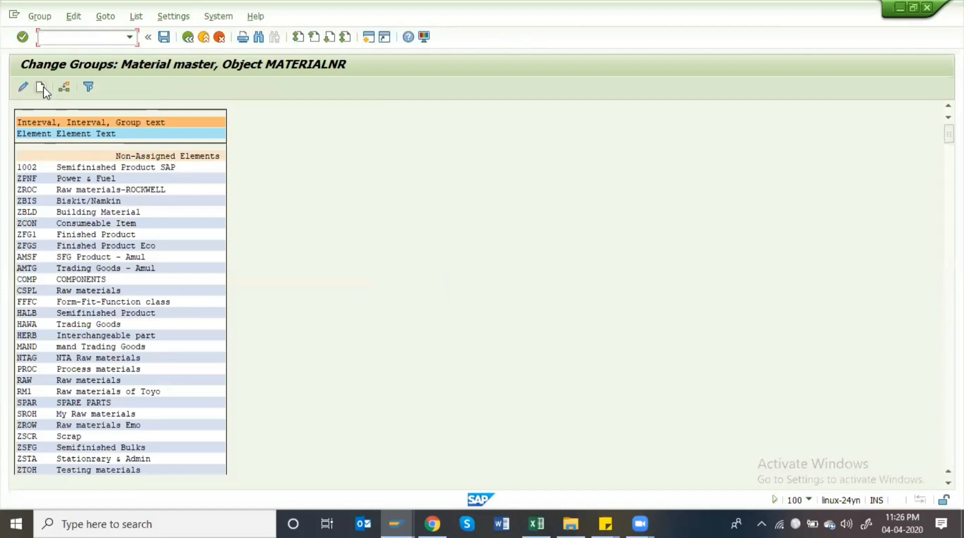
Create a new number range group with the group text Number Range For Amul
{"action": "left_click", "coordinate": [41, 88]}
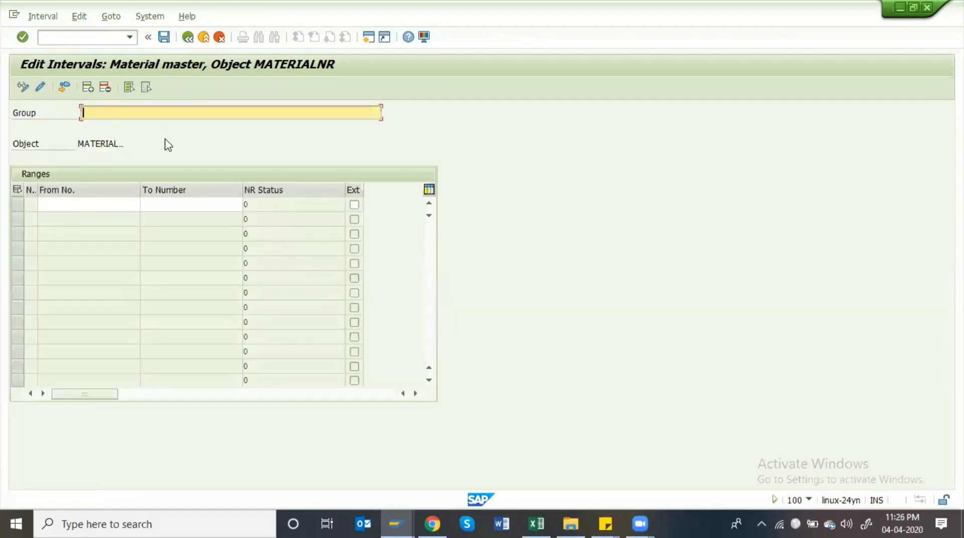
{"action": "type", "text": "Num"}
{"action": "type", "text": "ber "}
{"action": "type", "text": "RangeF"}
{"action": "type", "text": "or "}
{"action": "type", "text": "or"}
{"action": "type", "text": " Am"}
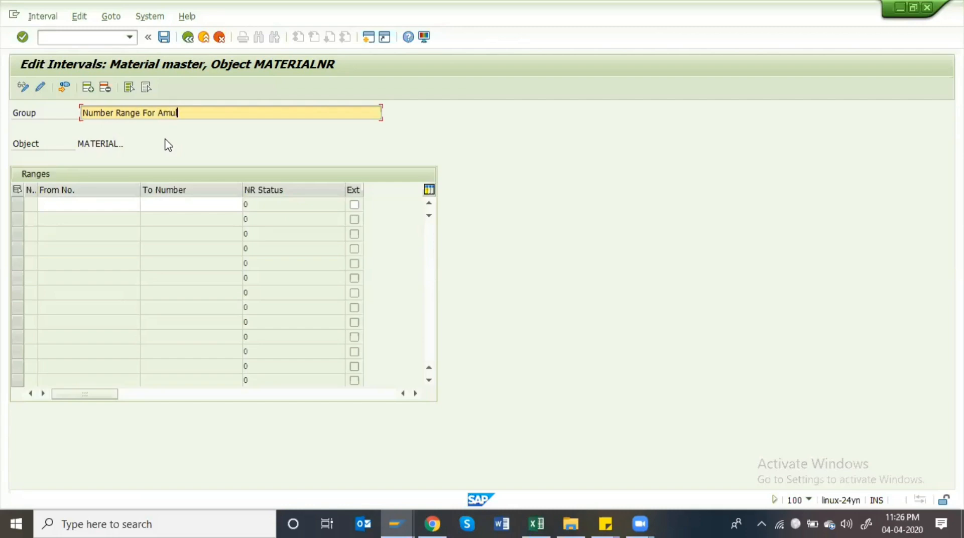
Try an interval starting at A1 and ending at zzzzzzzzzzzzzzzzzz for the group
{"action": "left_click", "coordinate": [84, 205]}
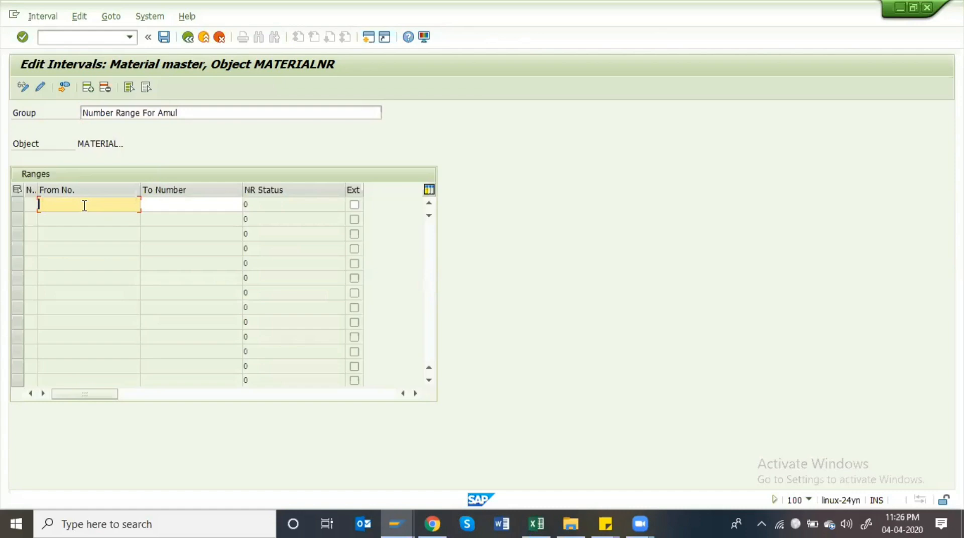
{"action": "type", "text": "A1"}
{"action": "key", "text": "Tab"}
{"action": "type", "text": "zzzzzzz"}
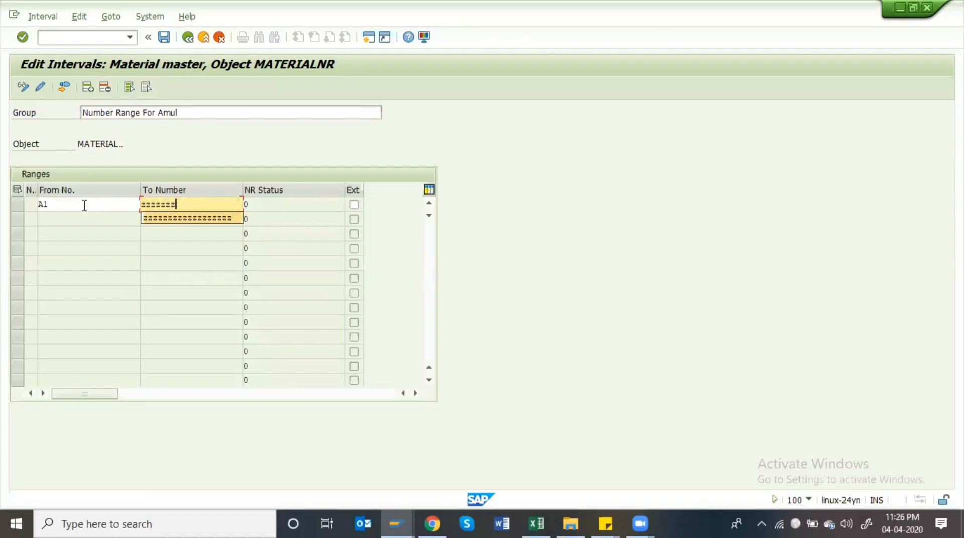
{"action": "key", "text": "Return"}
{"action": "key", "text": "Tab"}
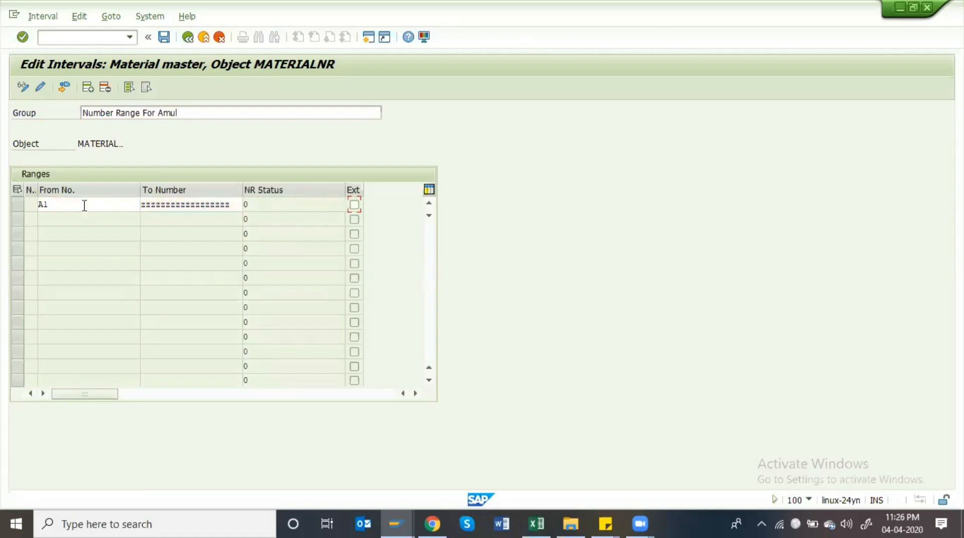
{"action": "left_click", "coordinate": [352, 206]}
{"action": "left_click", "coordinate": [90, 204]}
{"action": "key", "text": "Tab"}
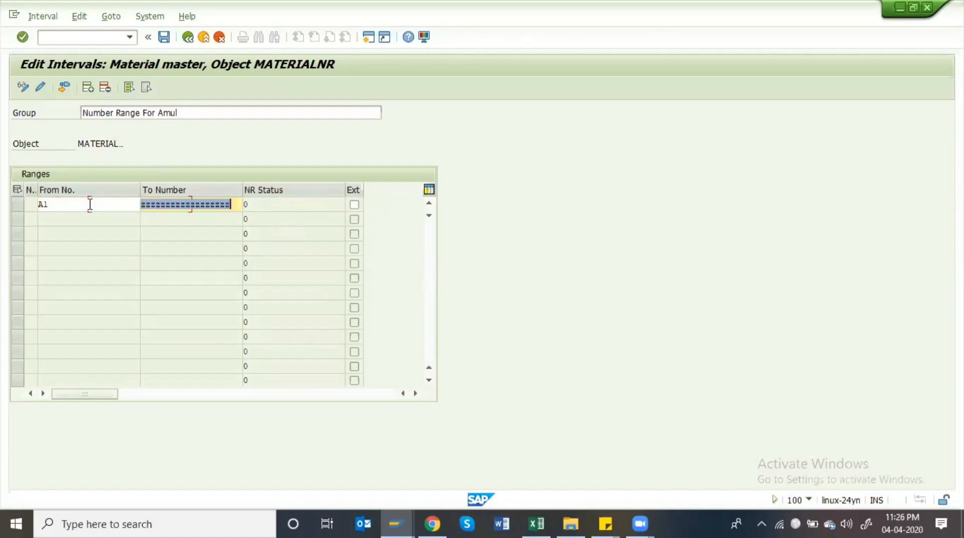
{"action": "key", "text": "BackSpace"}
{"action": "key", "text": "shift+Tab"}
{"action": "key", "text": "BackSpace"}
{"action": "type", "text": "1"}
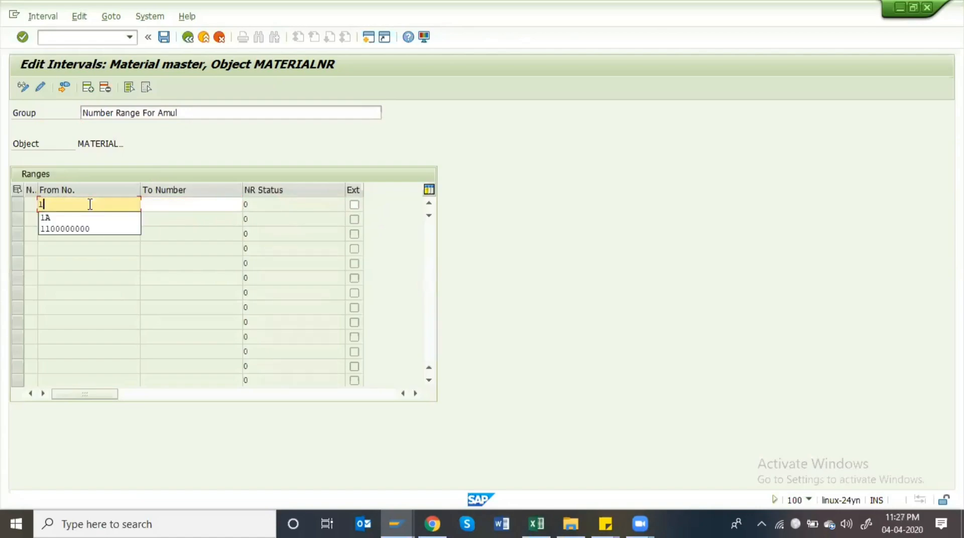
{"action": "key", "text": "BackSpace"}
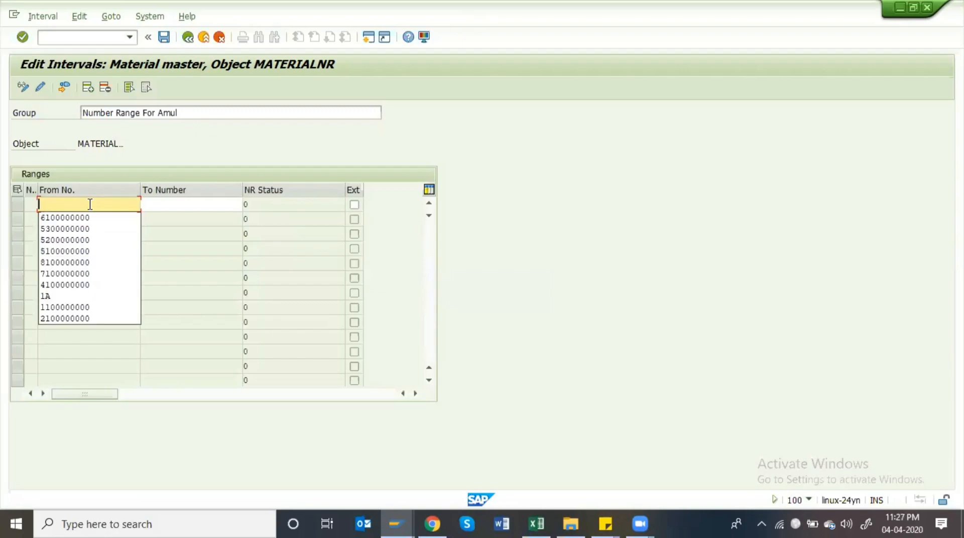
{"action": "key", "text": "Down"}
{"action": "key", "text": "Down"}
{"action": "key", "text": "Return"}
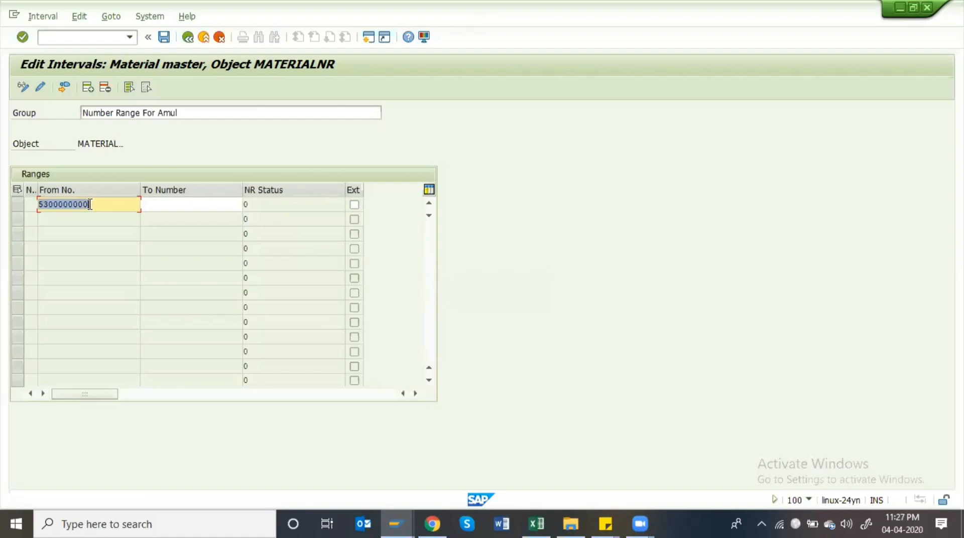
{"action": "key", "text": "Tab"}
{"action": "key", "text": "ctrl+v"}
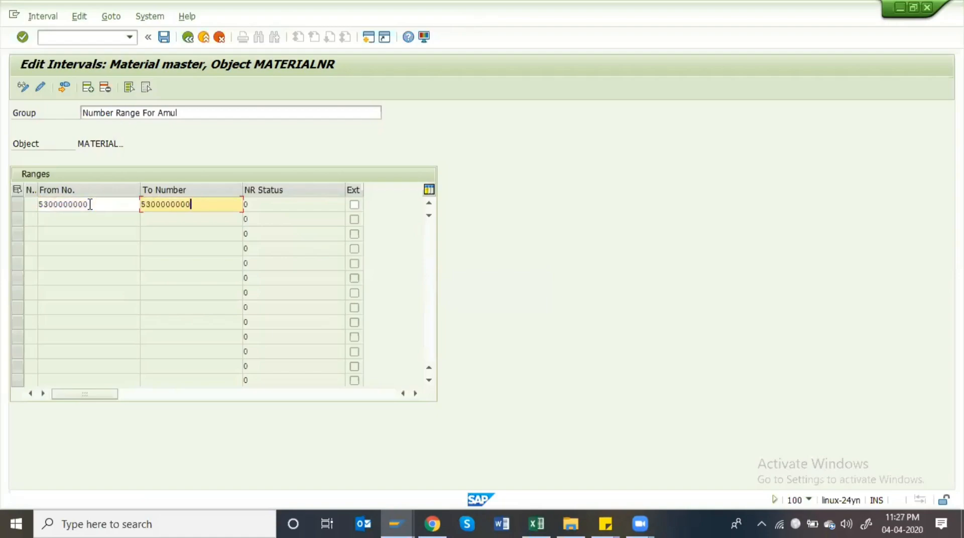
{"action": "key", "text": "BackSpace"}
{"action": "key", "text": "BackSpace"}
{"action": "key", "text": "BackSpace"}
{"action": "key", "text": "BackSpace"}
{"action": "key", "text": "BackSpace"}
{"action": "key", "text": "BackSpace"}
{"action": "key", "text": "BackSpace"}
{"action": "key", "text": "BackSpace"}
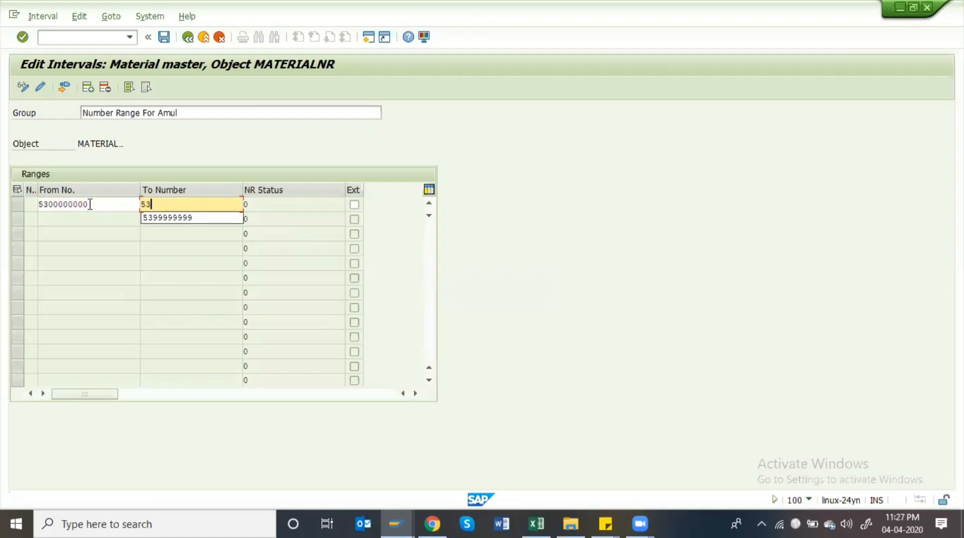
{"action": "key", "text": "Down"}
{"action": "key", "text": "Return"}
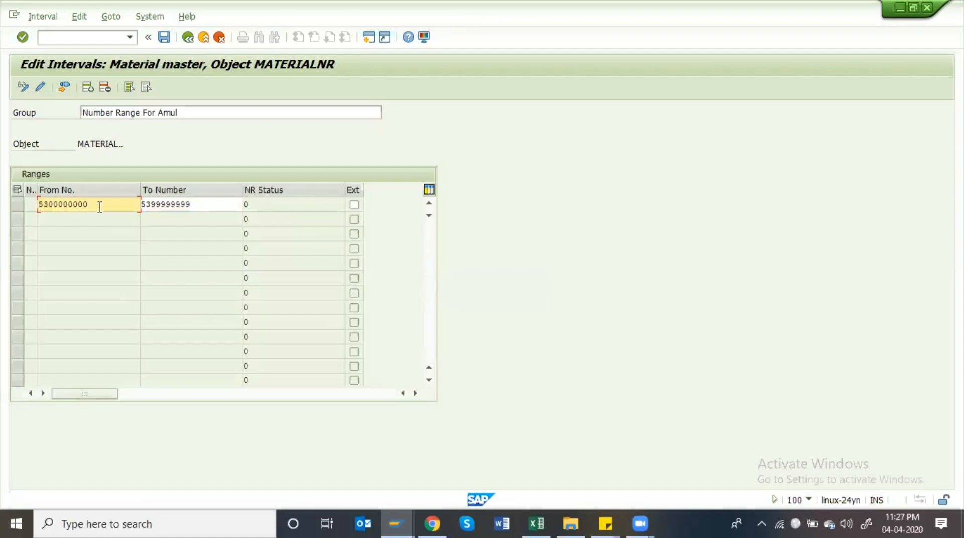
Clear the starting and ending numbers of the interval
{"action": "left_click", "coordinate": [200, 203]}
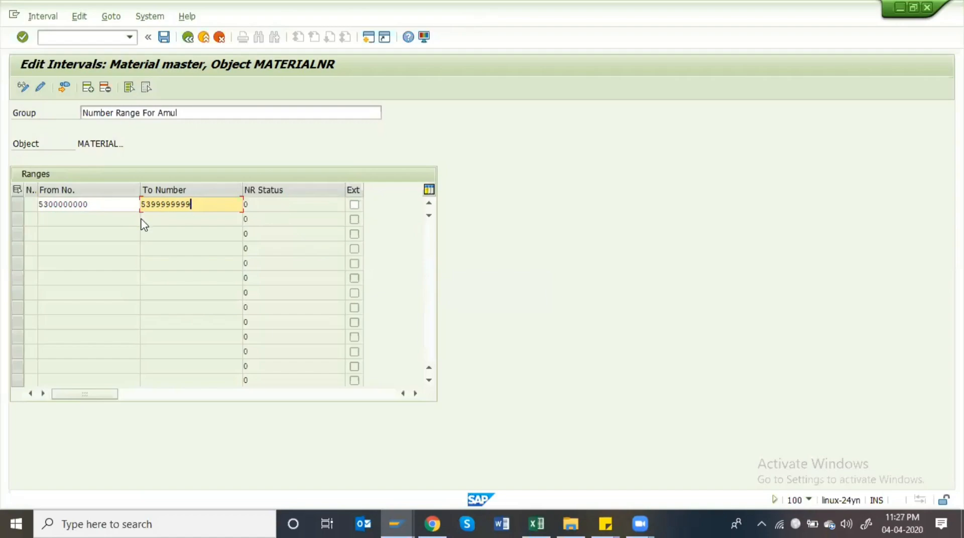
{"action": "key", "text": "shift+Home"}
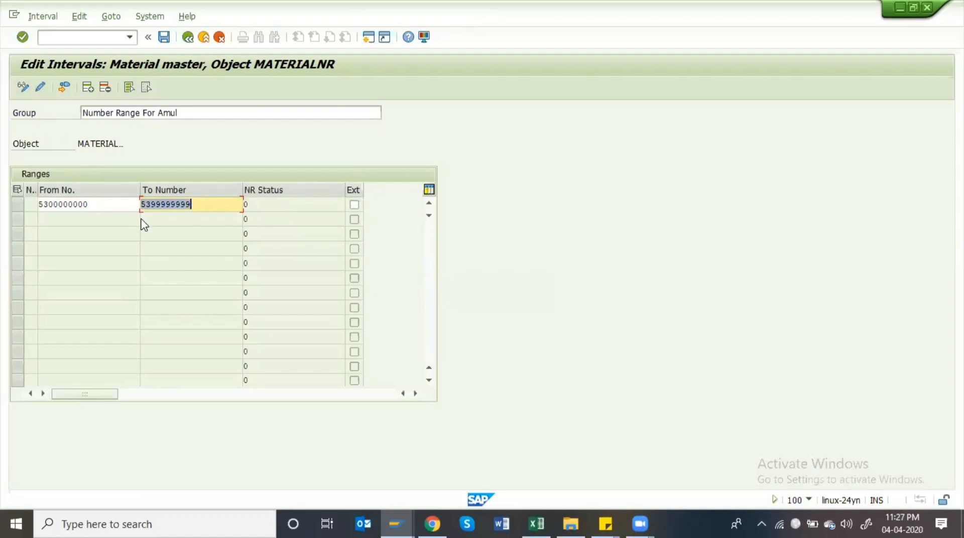
{"action": "key", "text": "BackSpace"}
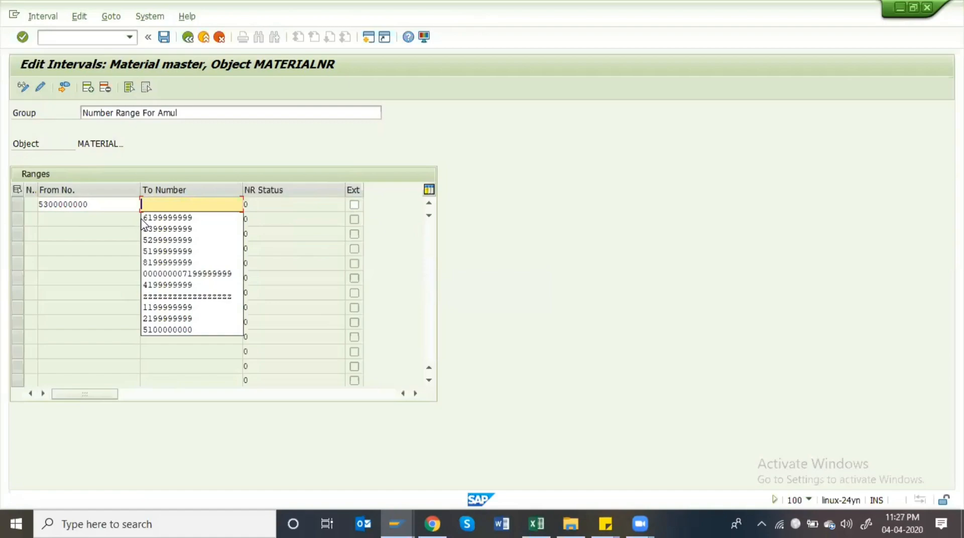
{"action": "key", "text": "shift+Tab"}
{"action": "key", "text": "BackSpace"}
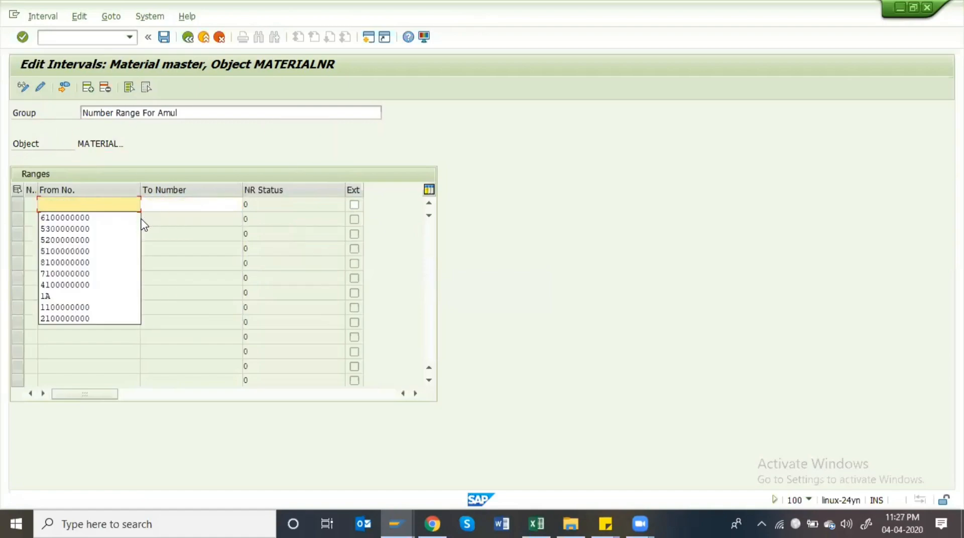
Enter an external interval from a1 to zzzzzzzzzzzzzzzzzz and widen the interval number column
{"action": "type", "text": "a1"}
{"action": "key", "text": "Tab"}
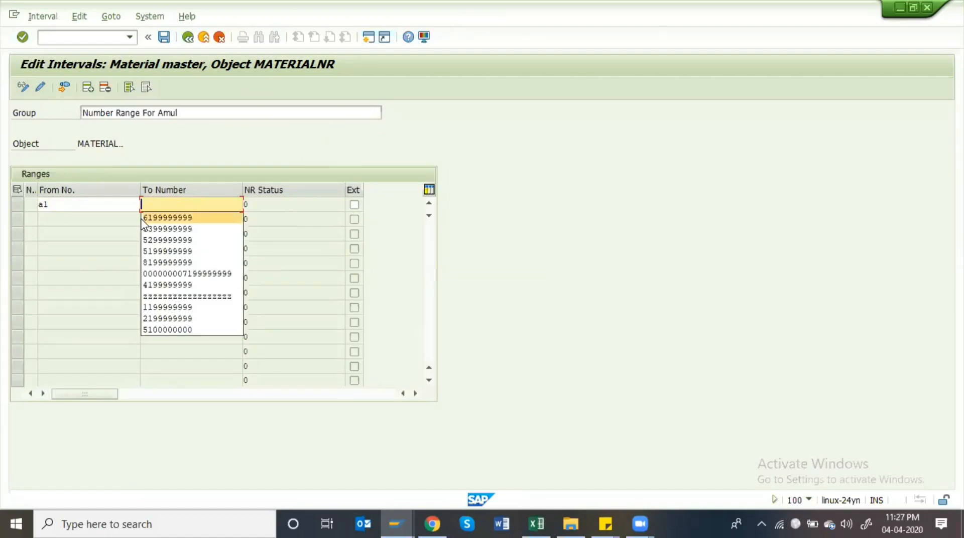
{"action": "type", "text": "zzzzzzzzzzzzzzzzzz"}
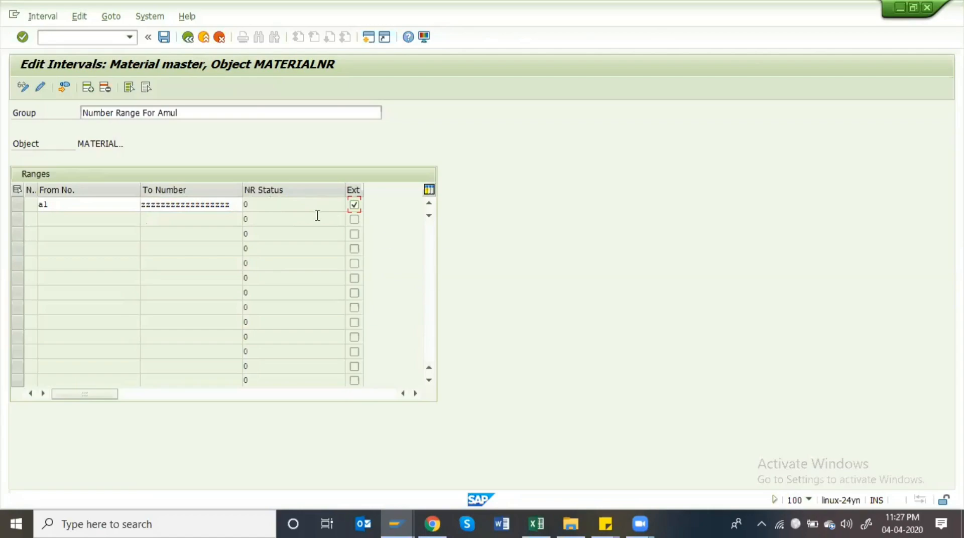
{"action": "left_click", "coordinate": [409, 302]}
{"action": "key", "text": "Return"}
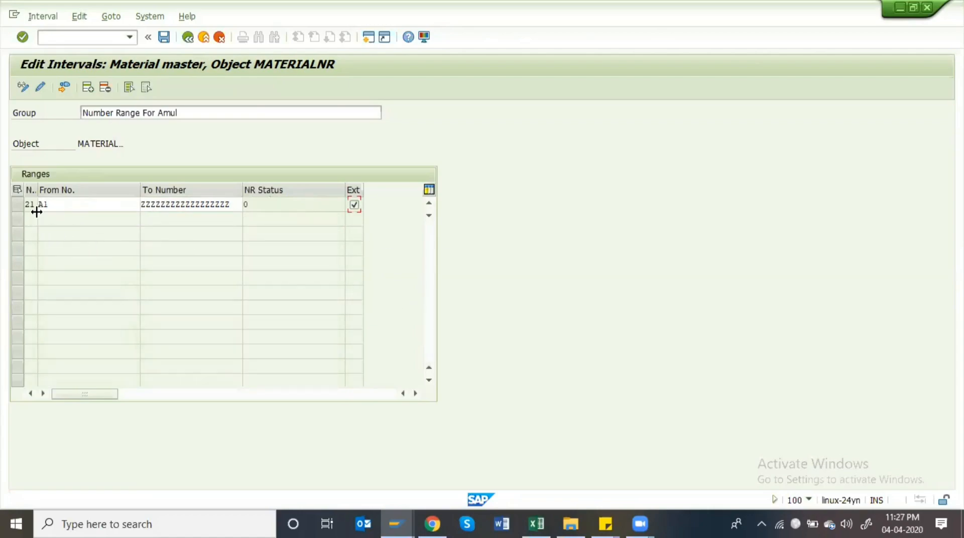
{"action": "left_click_drag", "start_coordinate": [36, 192], "coordinate": [68, 192]}
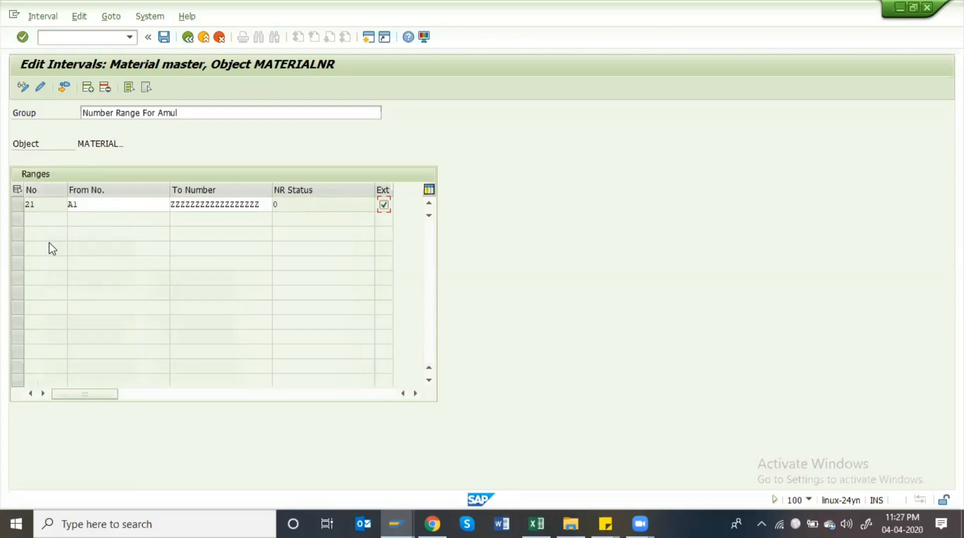
{"action": "double_click", "coordinate": [30, 209]}
Save the new number range group, acknowledge the transport notice and return to the group overview
{"action": "left_click", "coordinate": [165, 37]}
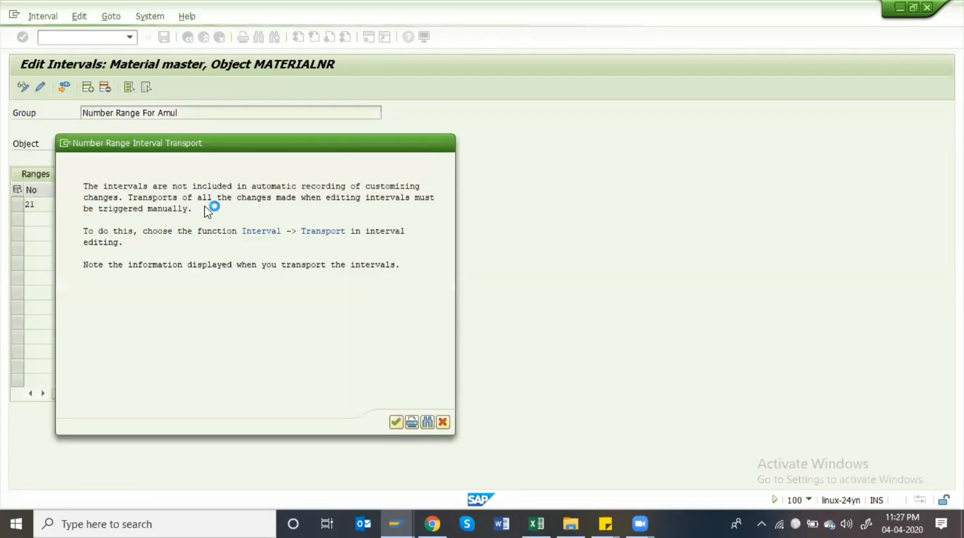
{"action": "key", "text": "Return"}
{"action": "left_click", "coordinate": [187, 38]}
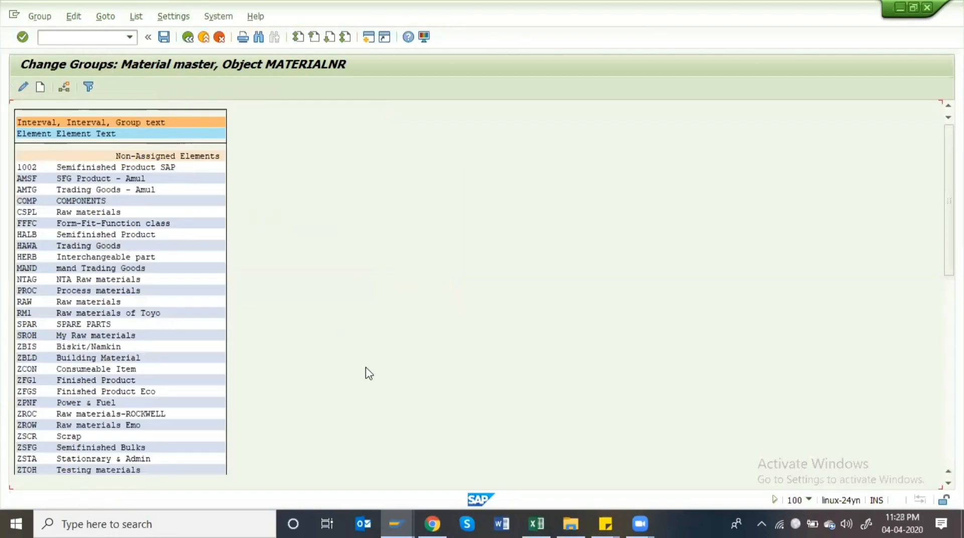
Examine the non-assigned material types and the available number range groups, including the Number Range For Amul group
{"action": "scroll", "coordinate": [369, 374], "scroll_direction": "down", "scroll_amount": 10}
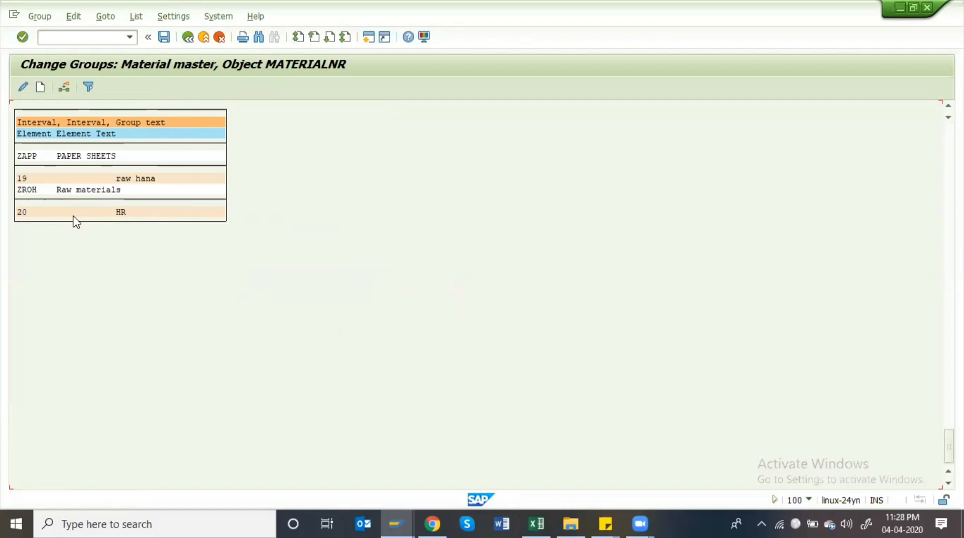
{"action": "scroll", "coordinate": [75, 222], "scroll_direction": "up", "scroll_amount": 4}
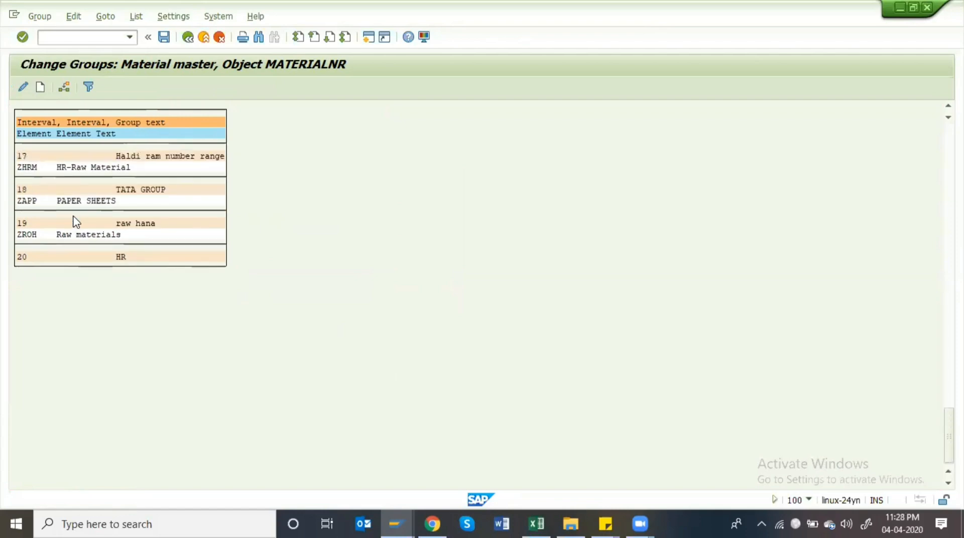
{"action": "scroll", "coordinate": [75, 221], "scroll_direction": "up", "scroll_amount": 10}
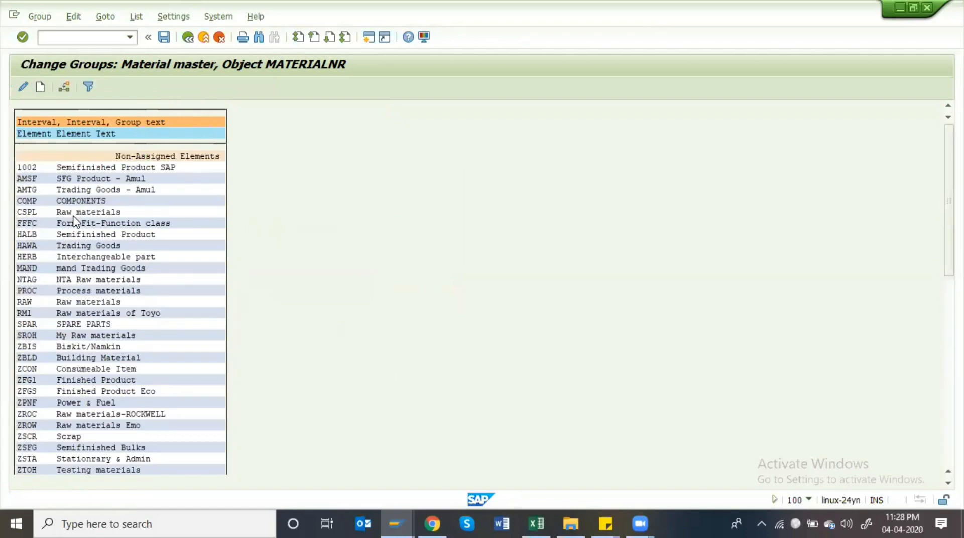
{"action": "scroll", "coordinate": [76, 221], "scroll_direction": "down", "scroll_amount": 12}
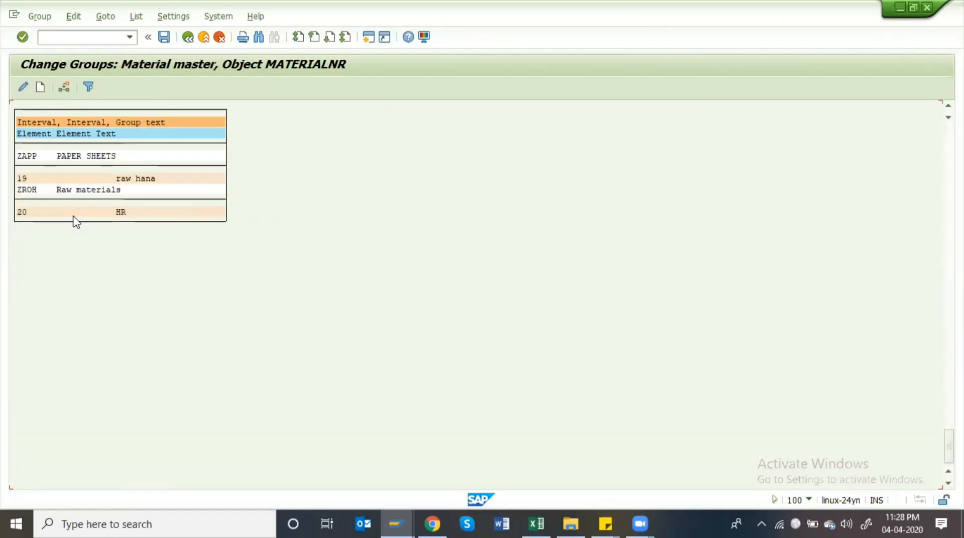
{"action": "scroll", "coordinate": [76, 221], "scroll_direction": "up", "scroll_amount": 12}
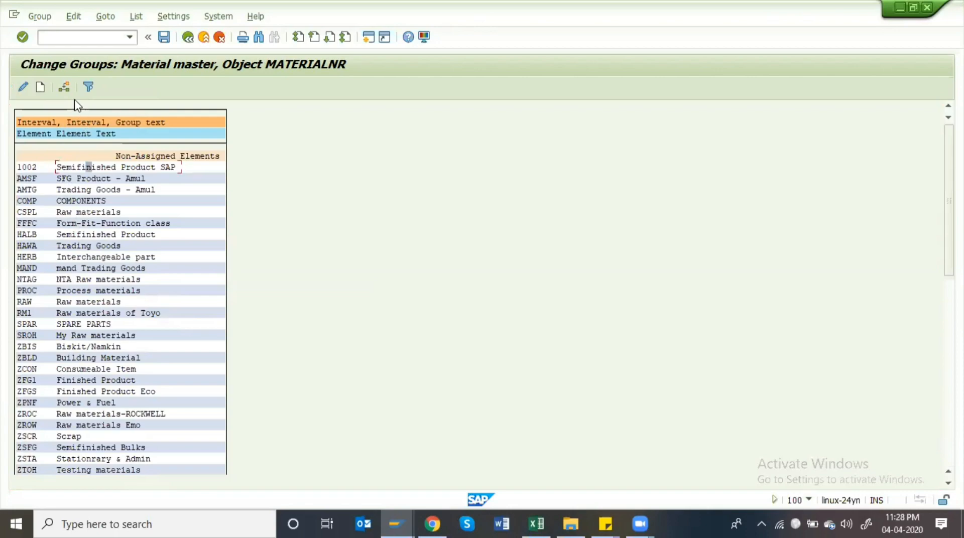
{"action": "left_click", "coordinate": [64, 87]}
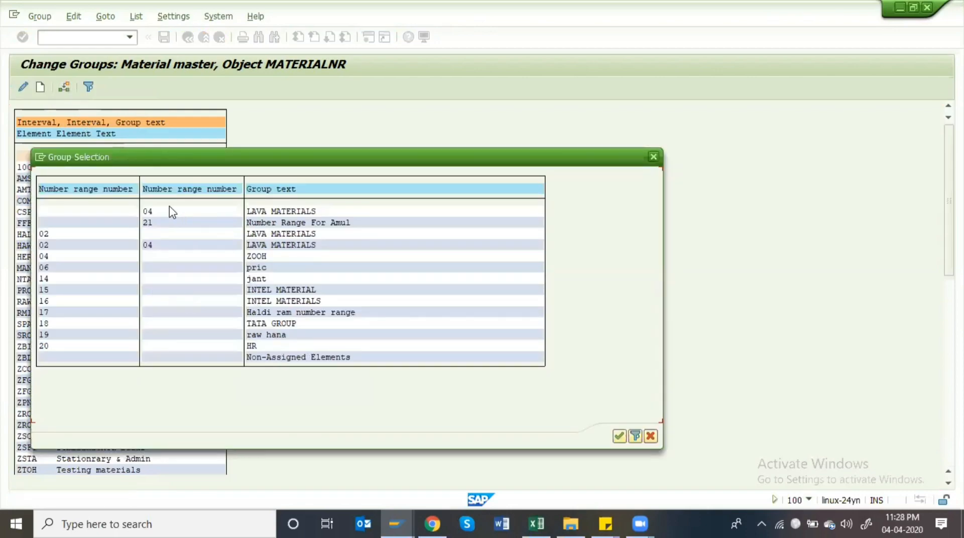
{"action": "double_click", "coordinate": [331, 222]}
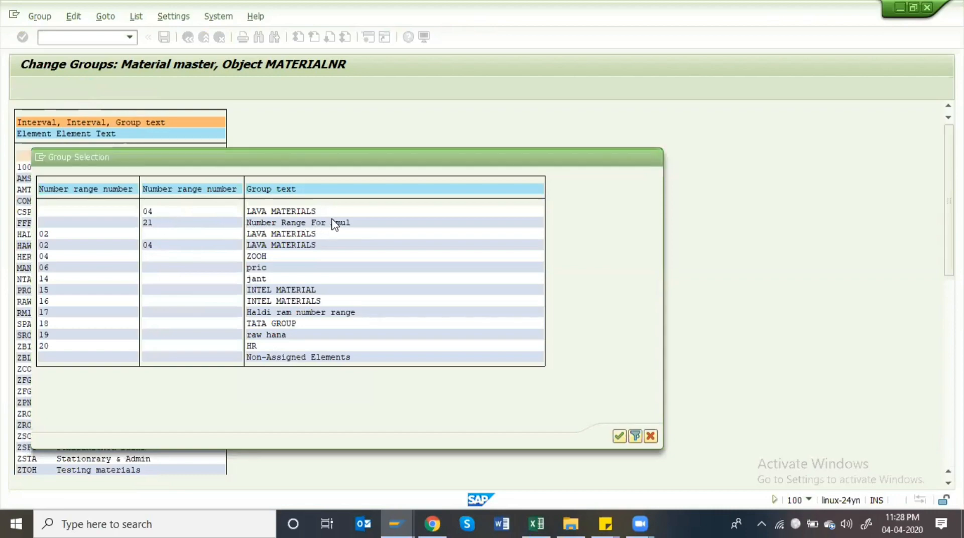
{"action": "scroll", "coordinate": [204, 328], "scroll_direction": "down", "scroll_amount": 2}
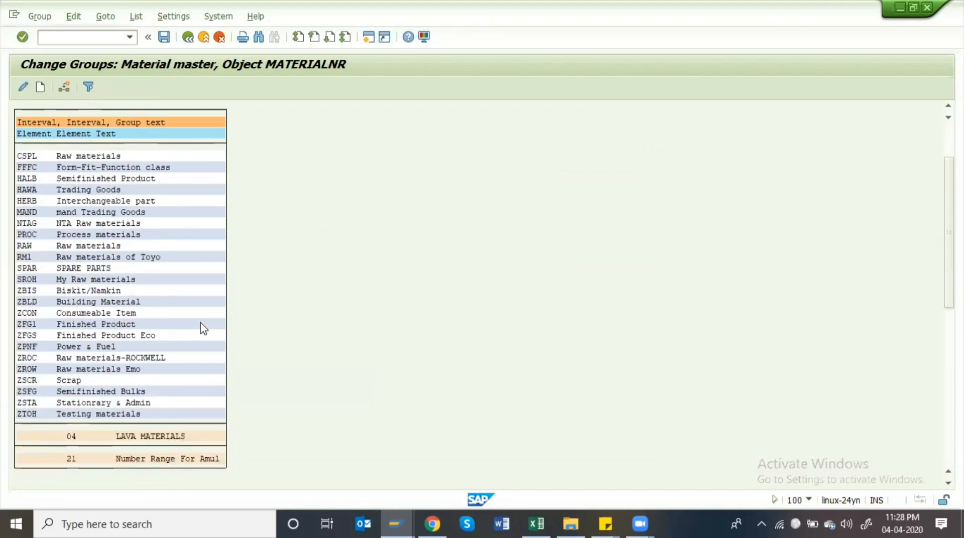
{"action": "scroll", "coordinate": [203, 329], "scroll_direction": "down", "scroll_amount": 1}
{"action": "scroll", "coordinate": [204, 329], "scroll_direction": "down", "scroll_amount": 1}
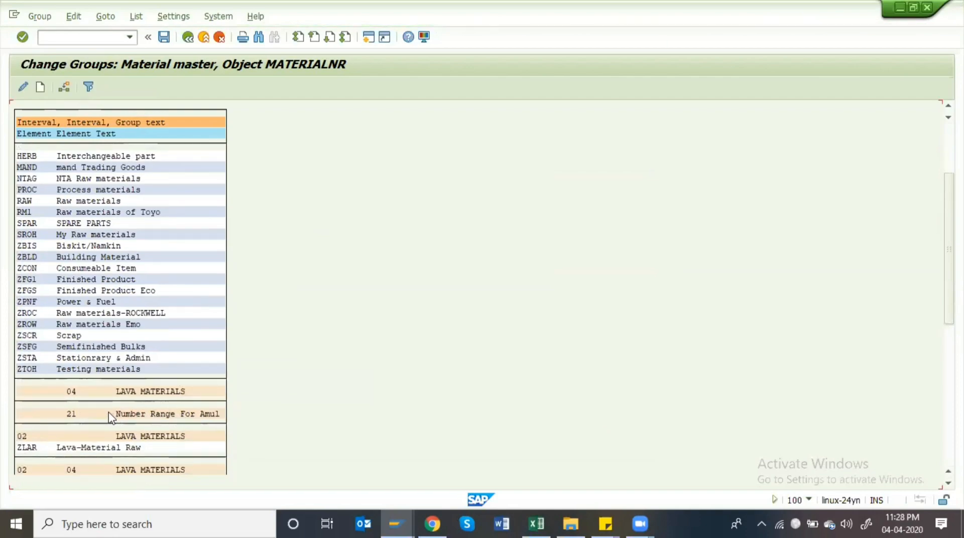
{"action": "scroll", "coordinate": [171, 419], "scroll_direction": "down", "scroll_amount": 3}
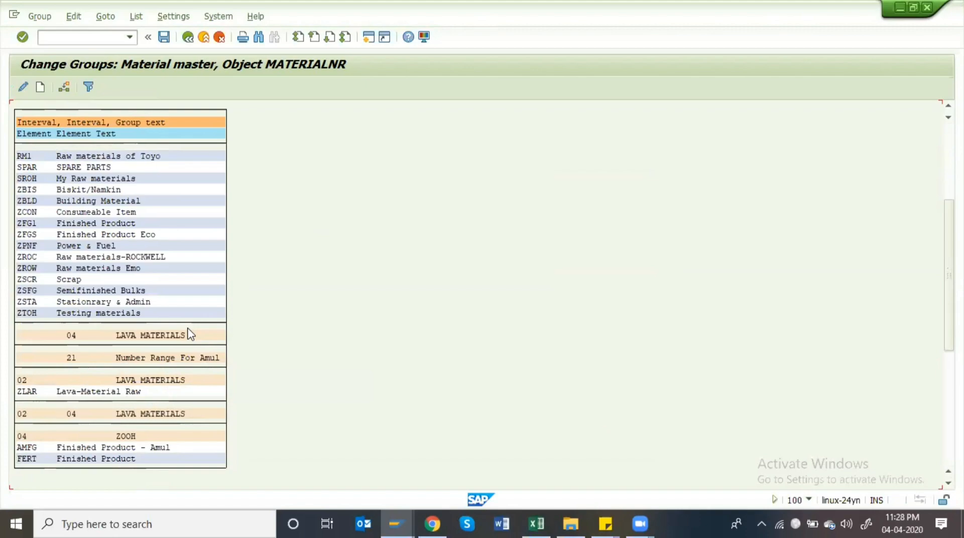
{"action": "scroll", "coordinate": [189, 334], "scroll_direction": "up", "scroll_amount": 5}
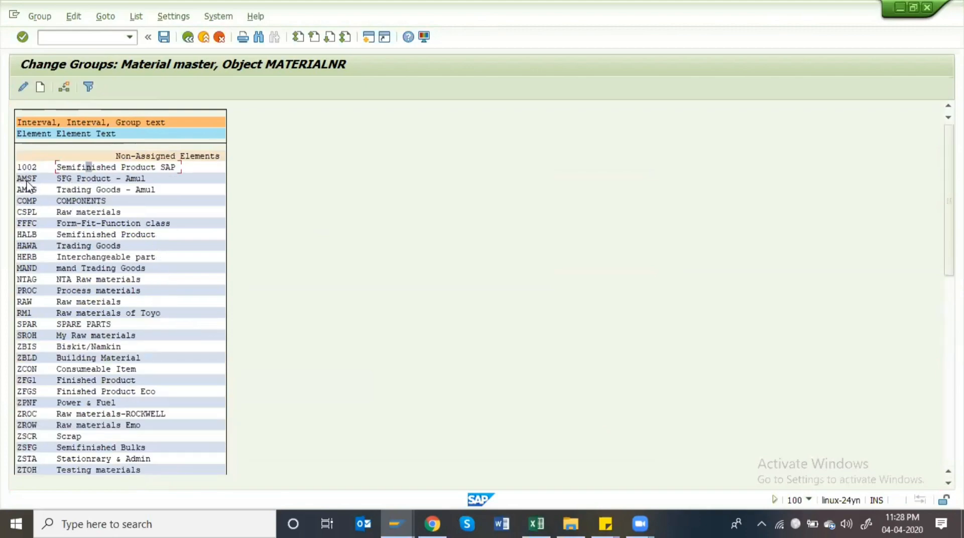
Assign the non-assigned material type AMSF (SFG Product - Amul) to number range group 21, Number Range For Amul
{"action": "left_click", "coordinate": [70, 180]}
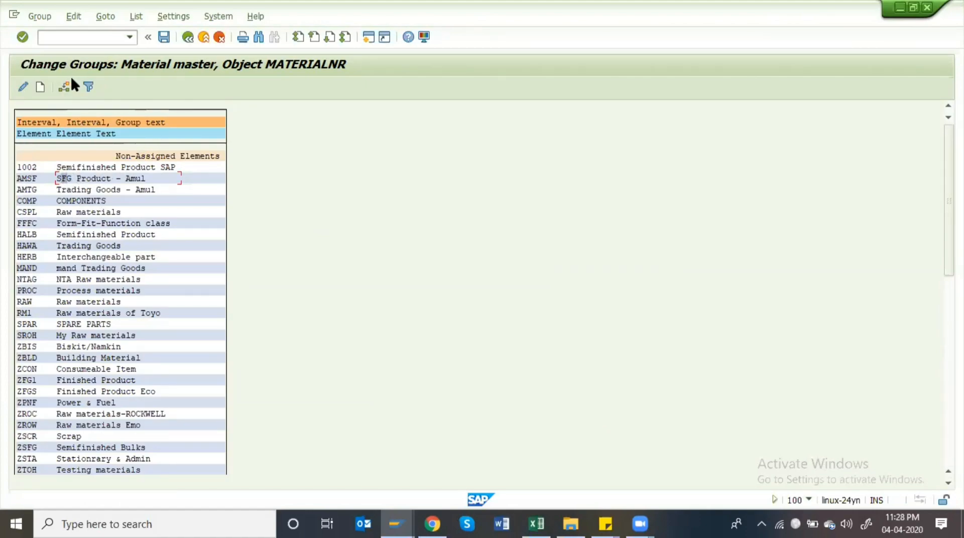
{"action": "left_click", "coordinate": [65, 88]}
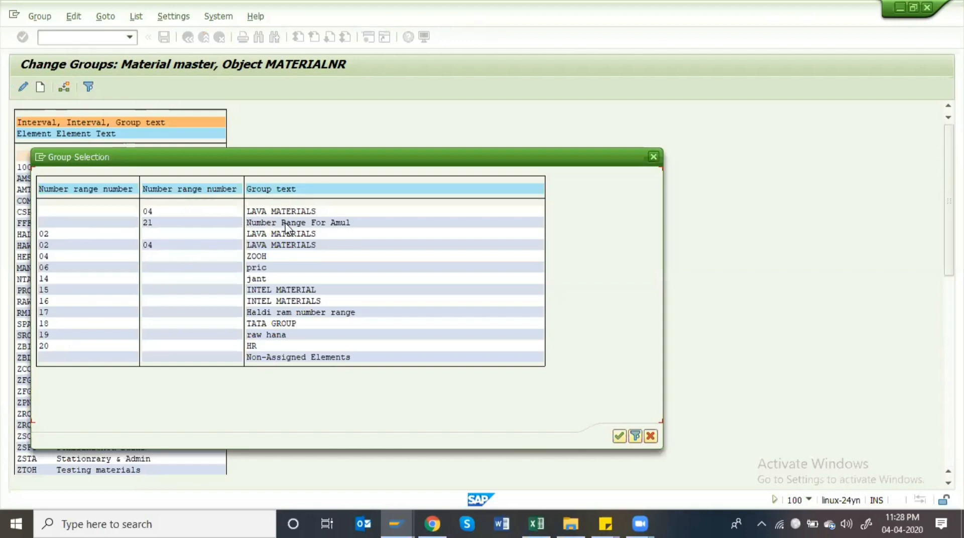
{"action": "double_click", "coordinate": [165, 225]}
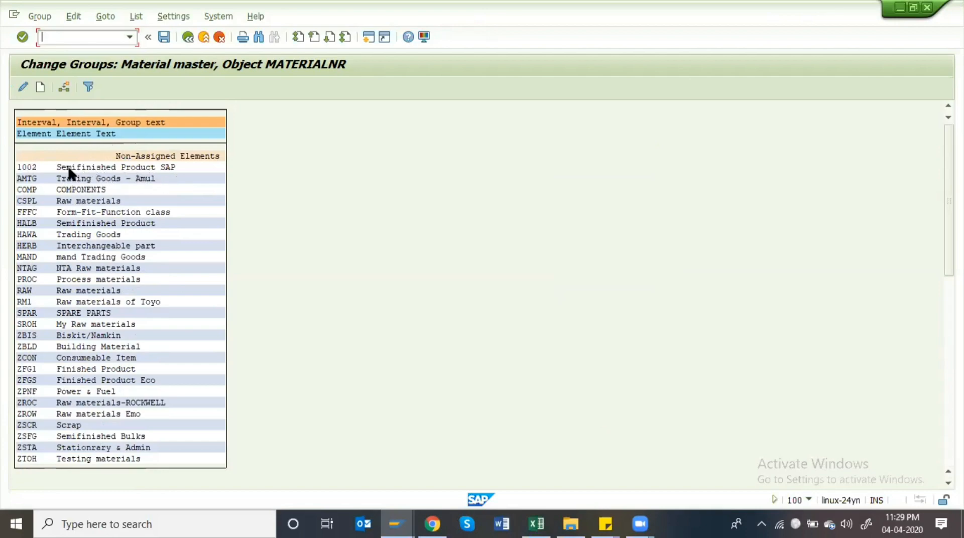
{"action": "scroll", "coordinate": [176, 400], "scroll_direction": "down", "scroll_amount": 2}
{"action": "scroll", "coordinate": [177, 401], "scroll_direction": "down", "scroll_amount": 3}
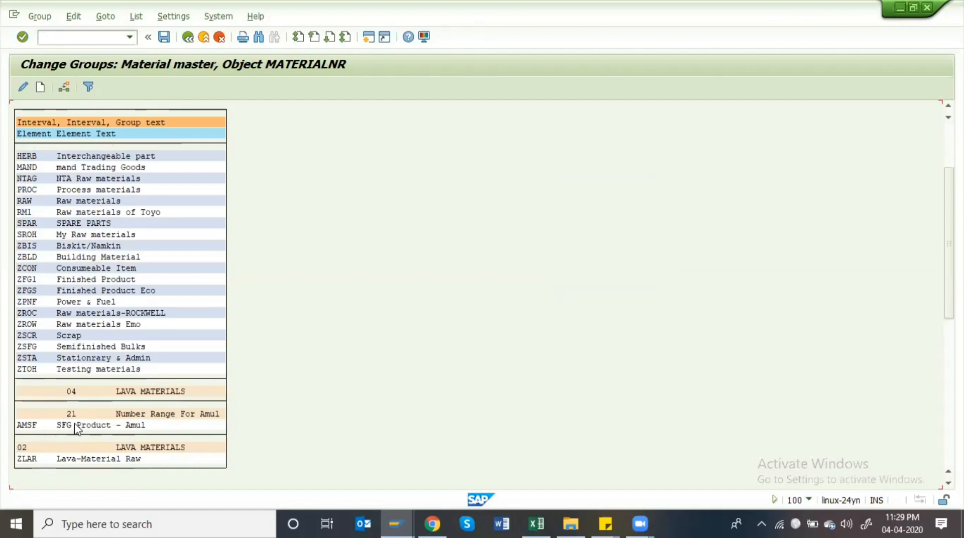
Assign the non-assigned material type AMTG (Trading Goods - Amul) to number range group 21, Number Range For Amul
{"action": "scroll", "coordinate": [123, 199], "scroll_direction": "up", "scroll_amount": 4}
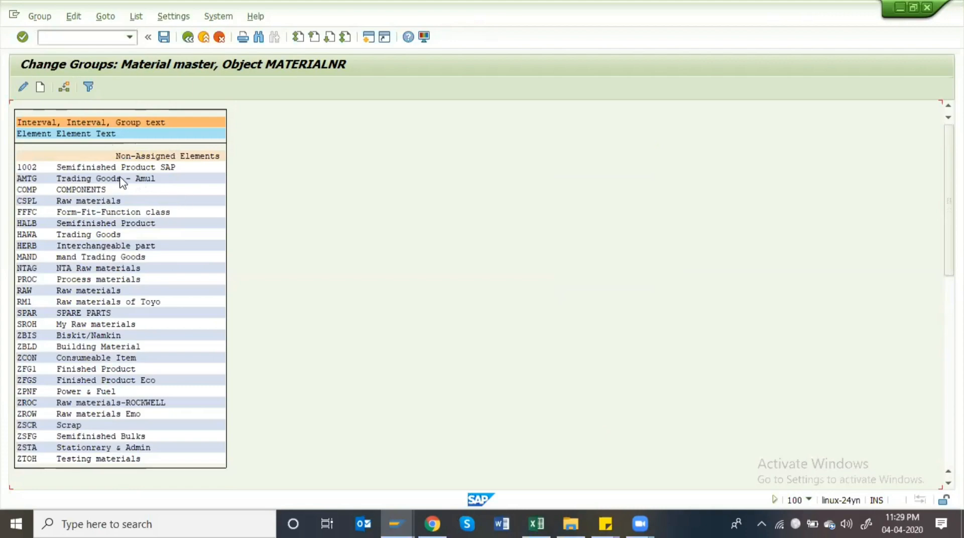
{"action": "left_click", "coordinate": [105, 180]}
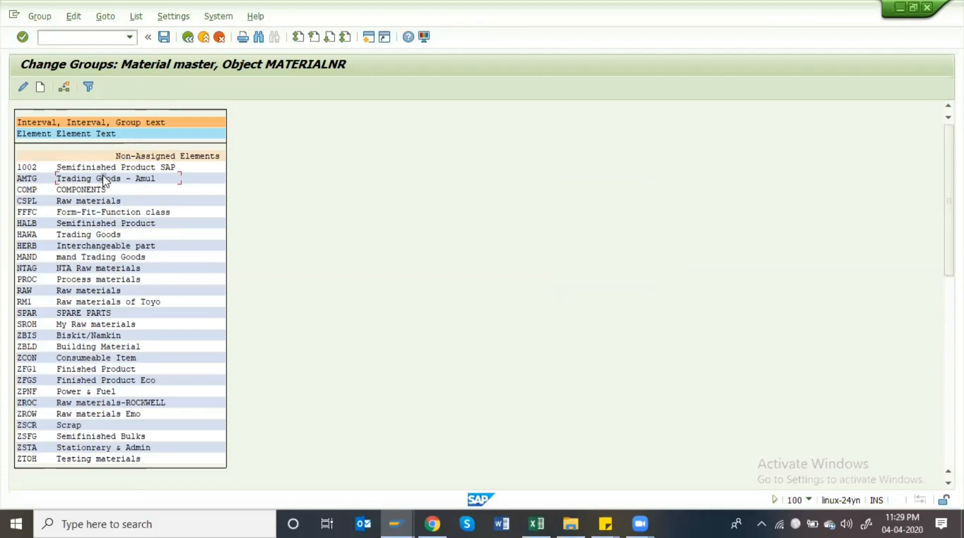
{"action": "left_click", "coordinate": [64, 87]}
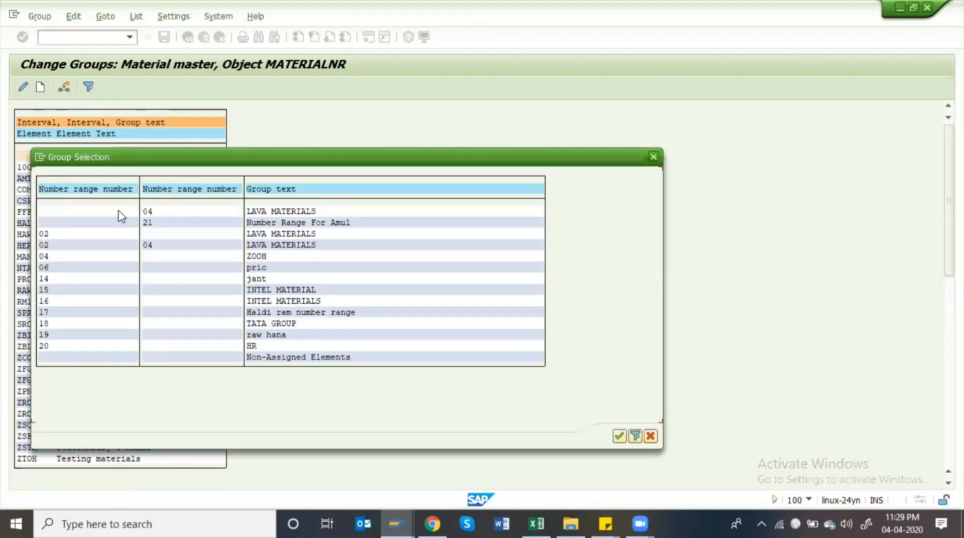
{"action": "double_click", "coordinate": [157, 222]}
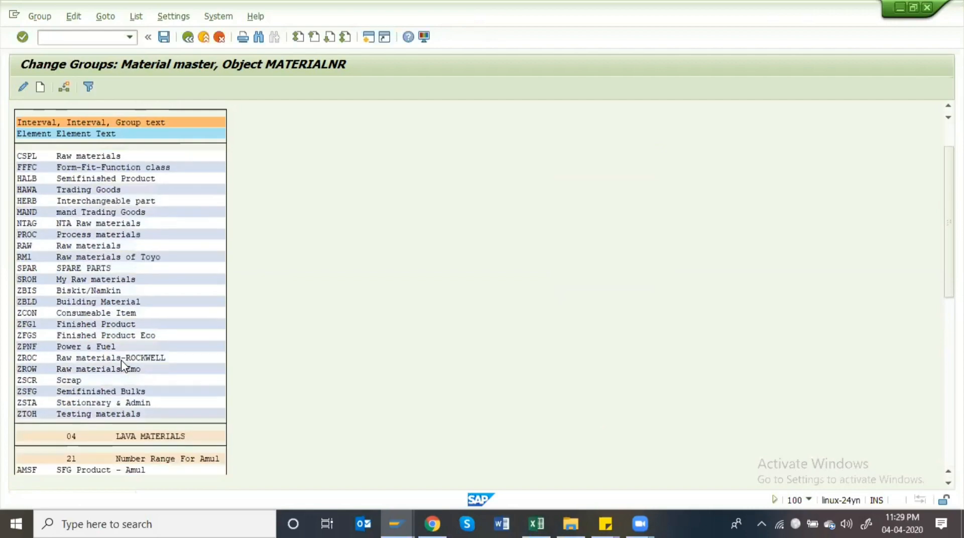
{"action": "scroll", "coordinate": [122, 365], "scroll_direction": "down", "scroll_amount": 2}
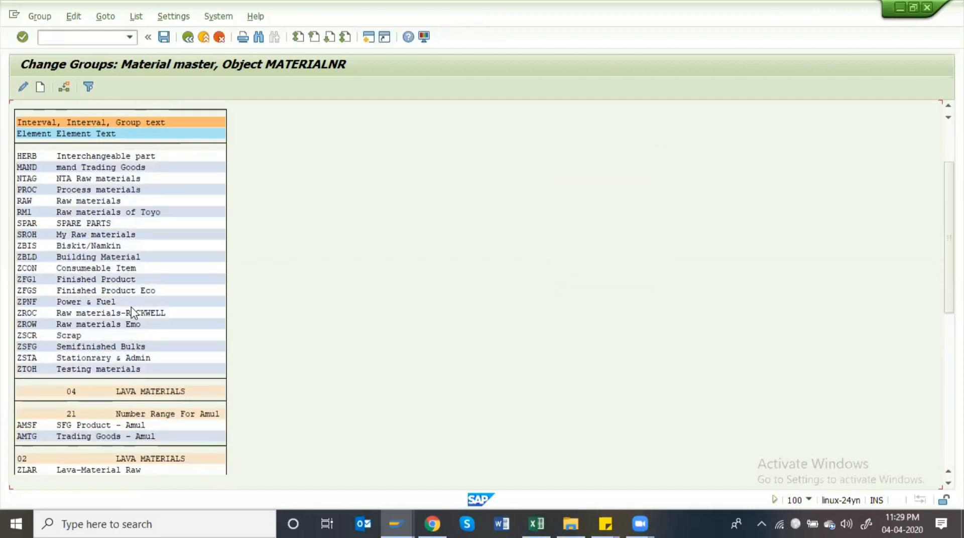
Reassign material type AMFG (Finished Product - Amul) from the ZOOH group to group 21, Number Range For Amul
{"action": "scroll", "coordinate": [131, 312], "scroll_direction": "up", "scroll_amount": 3}
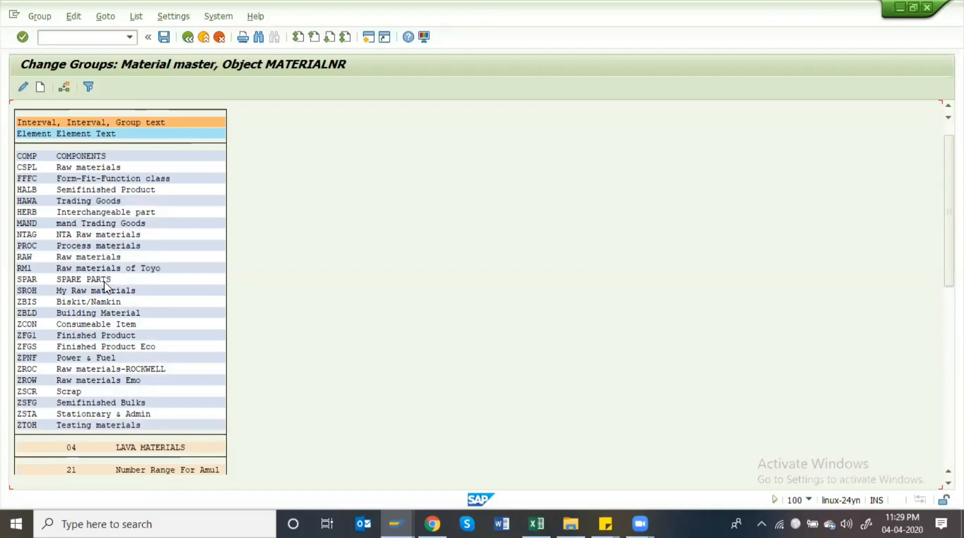
{"action": "scroll", "coordinate": [151, 359], "scroll_direction": "down", "scroll_amount": 1}
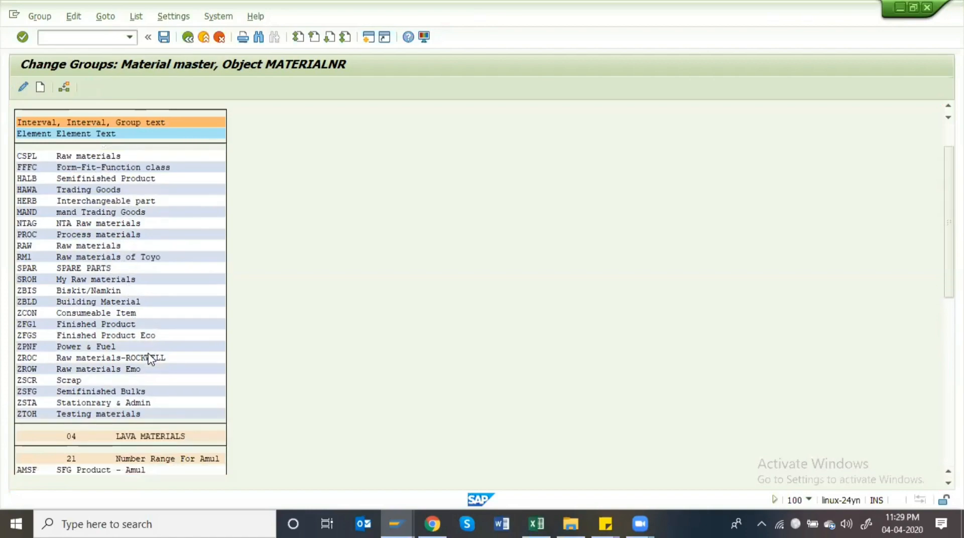
{"action": "scroll", "coordinate": [151, 359], "scroll_direction": "down", "scroll_amount": 5}
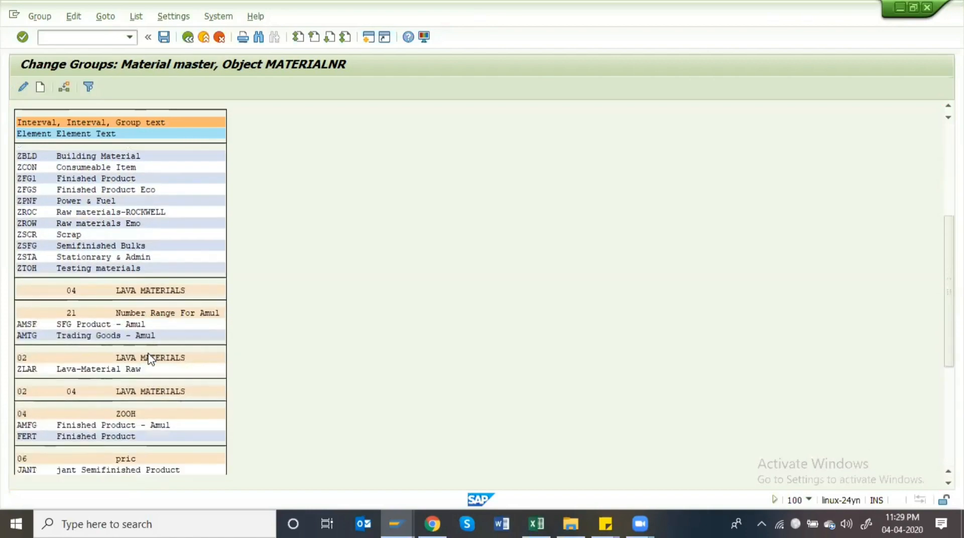
{"action": "scroll", "coordinate": [173, 432], "scroll_direction": "down", "scroll_amount": 2}
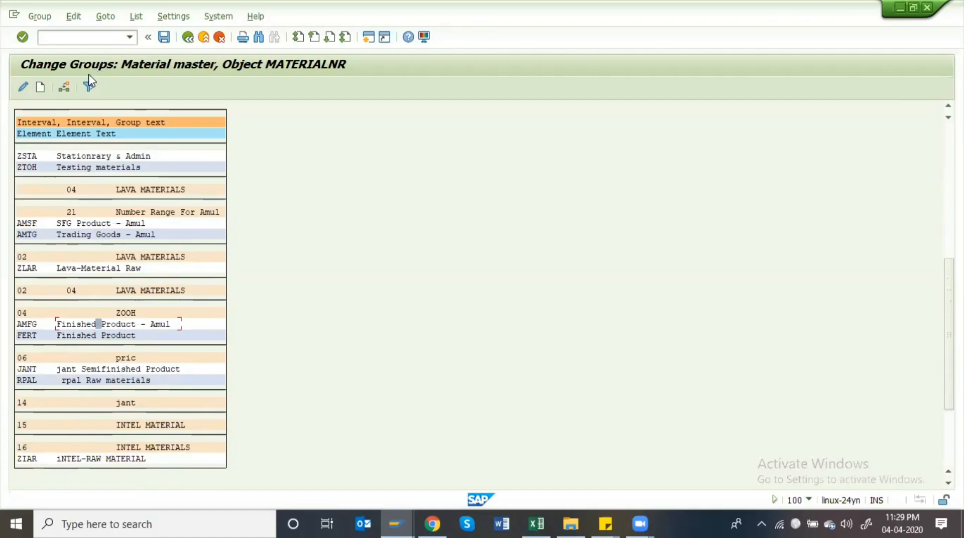
{"action": "left_click", "coordinate": [63, 87]}
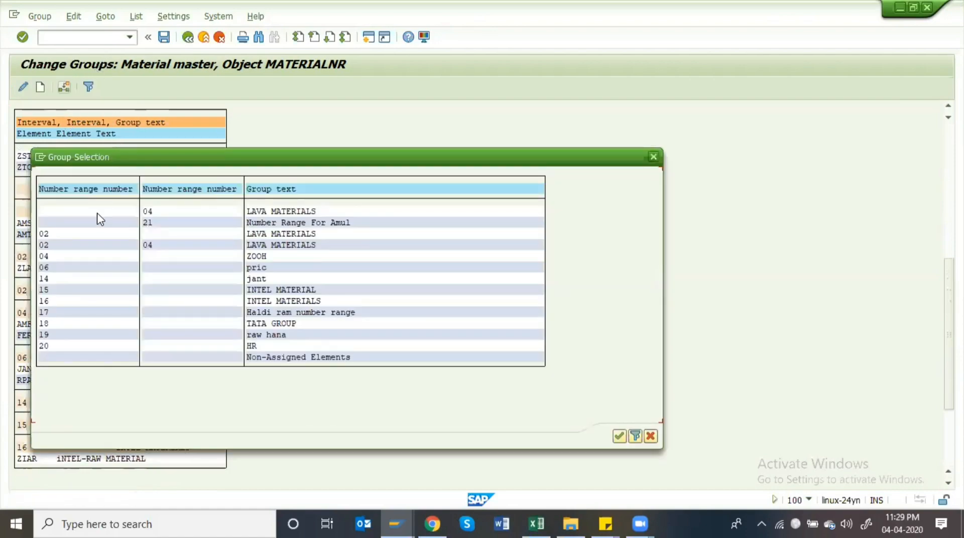
{"action": "double_click", "coordinate": [185, 224]}
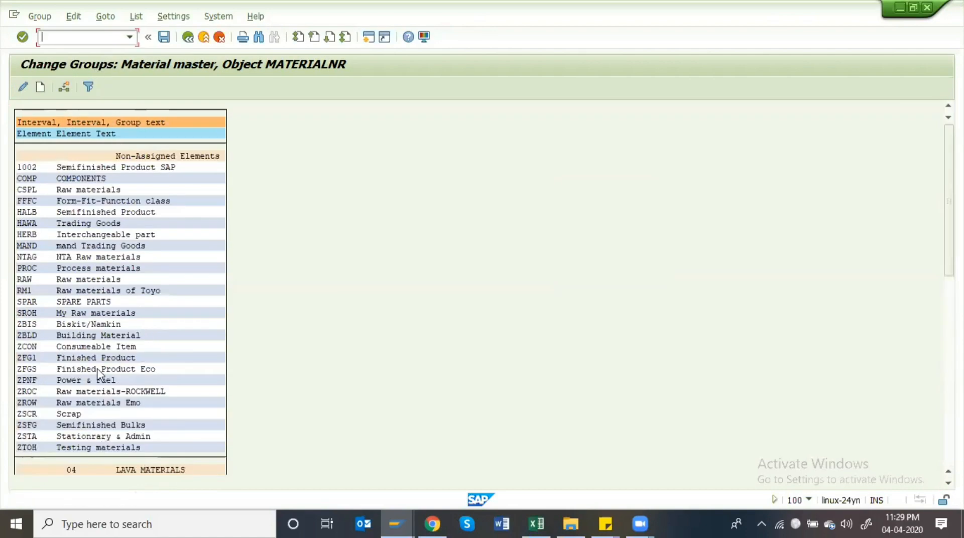
Review the material types assigned to Number Range For Amul and to the other number range groups
{"action": "scroll", "coordinate": [98, 371], "scroll_direction": "down", "scroll_amount": 5}
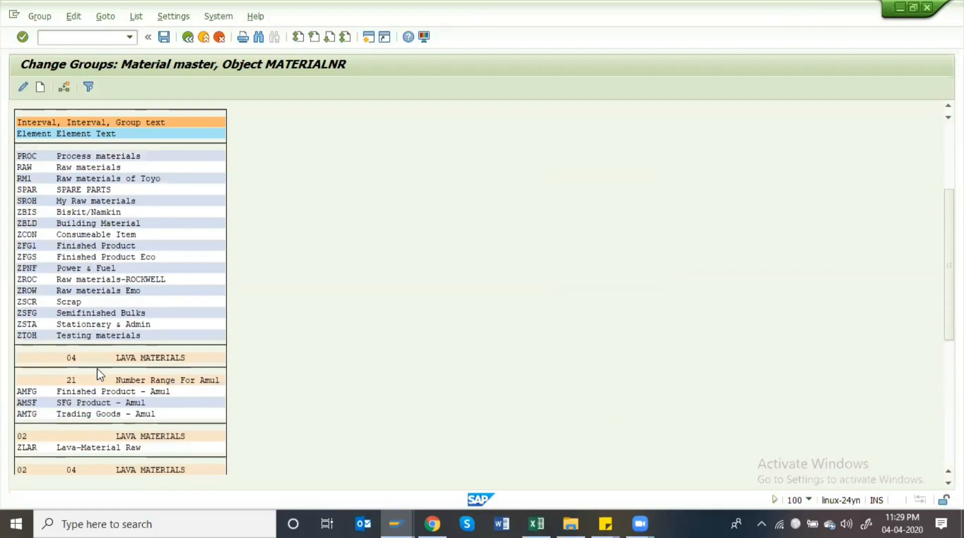
{"action": "scroll", "coordinate": [99, 374], "scroll_direction": "down", "scroll_amount": 5}
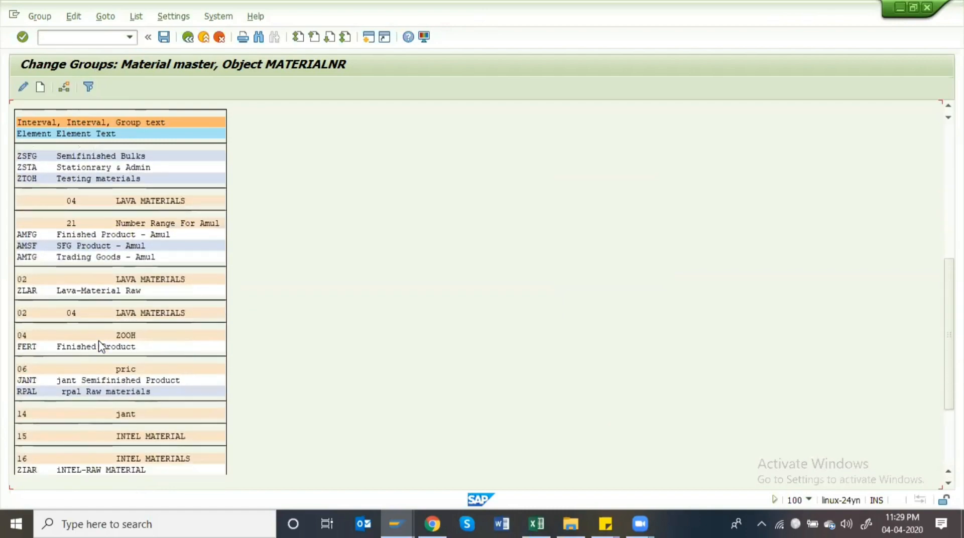
{"action": "scroll", "coordinate": [145, 458], "scroll_direction": "down", "scroll_amount": 4}
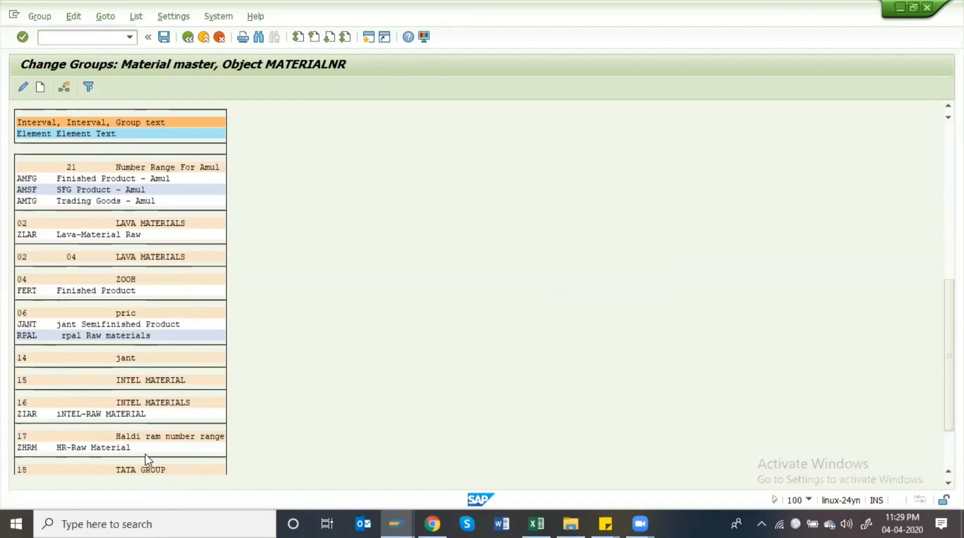
{"action": "scroll", "coordinate": [147, 458], "scroll_direction": "down", "scroll_amount": 3}
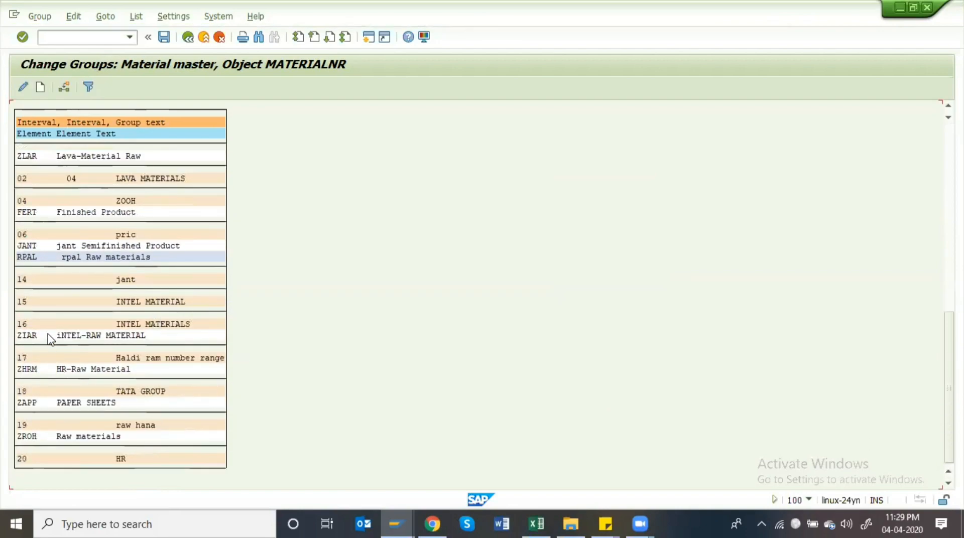
{"action": "scroll", "coordinate": [49, 336], "scroll_direction": "up", "scroll_amount": 1}
{"action": "scroll", "coordinate": [134, 238], "scroll_direction": "up", "scroll_amount": 2}
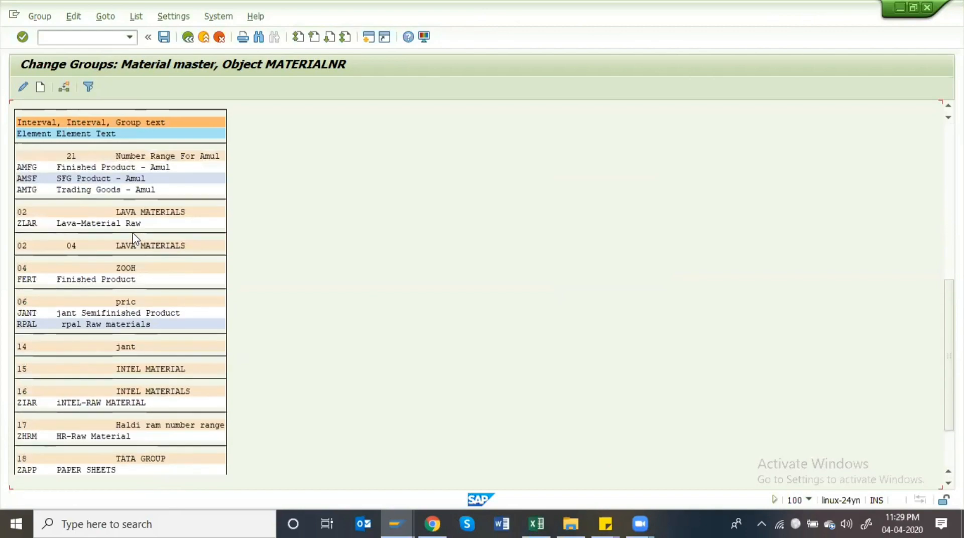
{"action": "scroll", "coordinate": [120, 224], "scroll_direction": "up", "scroll_amount": 1}
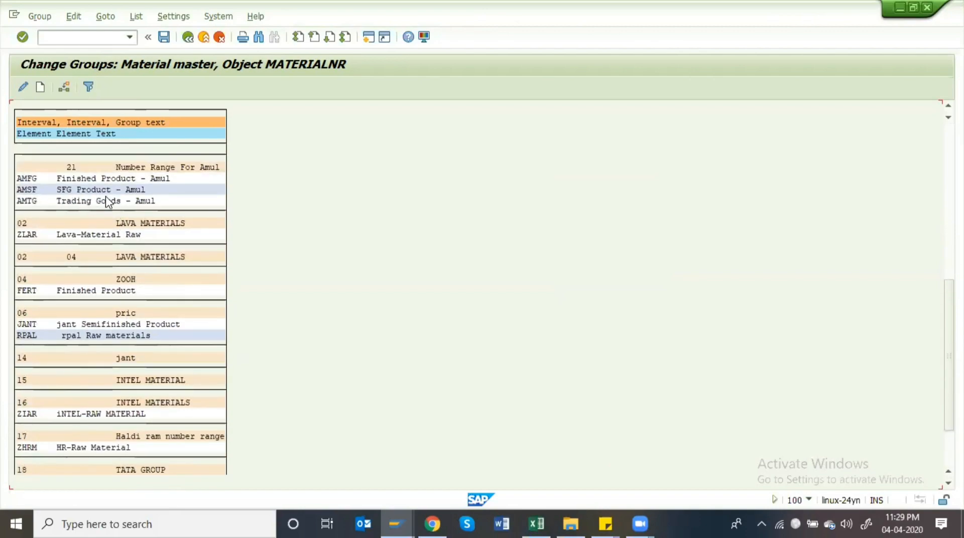
{"action": "scroll", "coordinate": [105, 201], "scroll_direction": "up", "scroll_amount": 1}
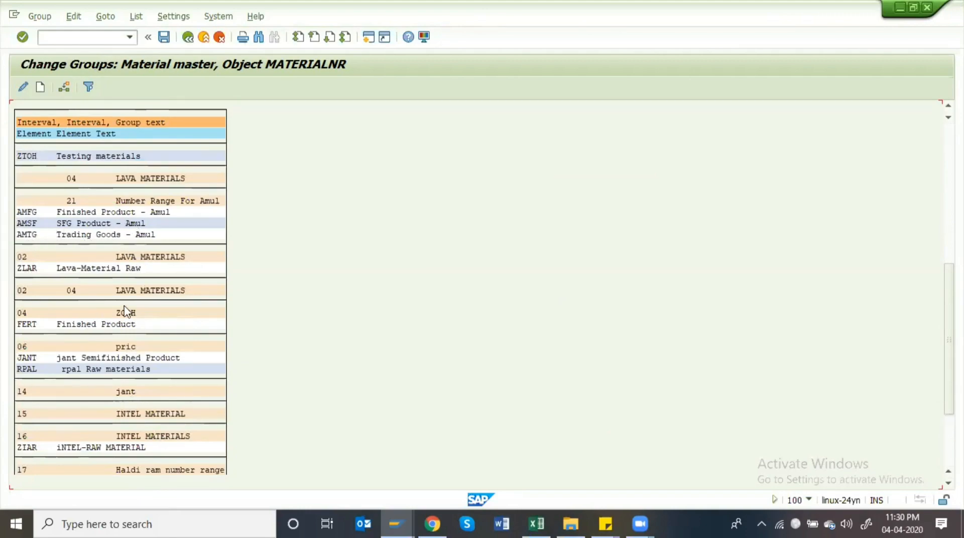
{"action": "scroll", "coordinate": [125, 312], "scroll_direction": "down", "scroll_amount": 5}
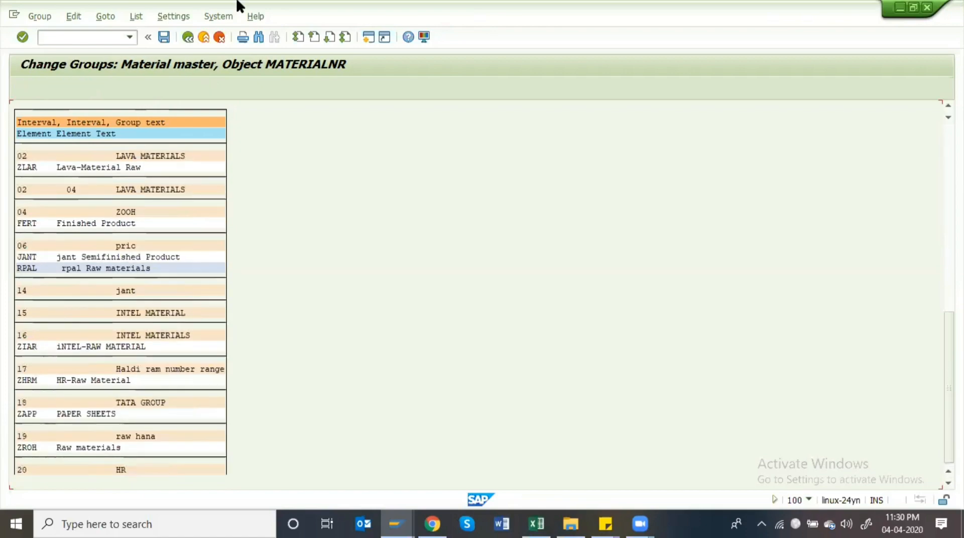
{"action": "scroll", "coordinate": [240, 6], "scroll_direction": "up", "scroll_amount": 4}
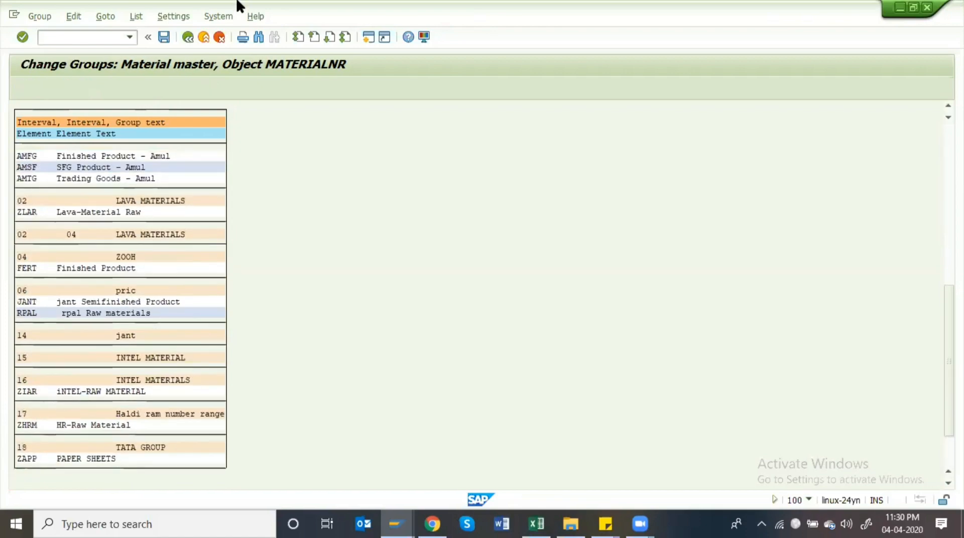
Try to filter the material type groups with every available field added to the header filter criteria
{"action": "scroll", "coordinate": [240, 6], "scroll_direction": "up", "scroll_amount": 3}
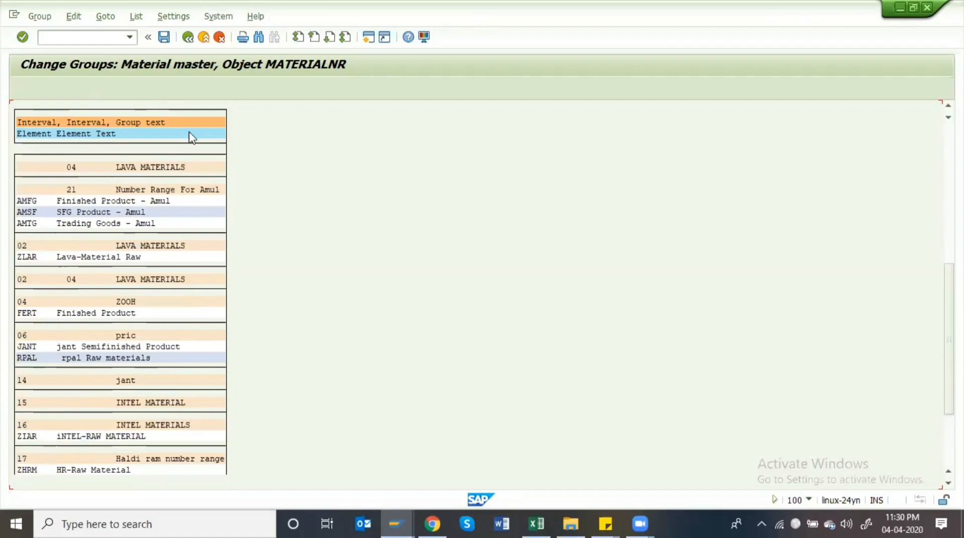
{"action": "scroll", "coordinate": [146, 329], "scroll_direction": "up", "scroll_amount": 5}
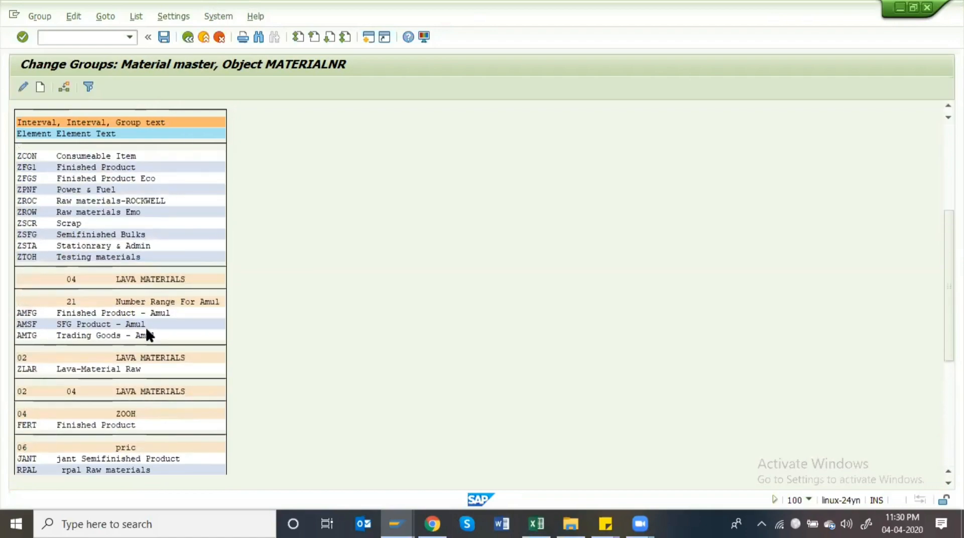
{"action": "scroll", "coordinate": [146, 330], "scroll_direction": "up", "scroll_amount": 1}
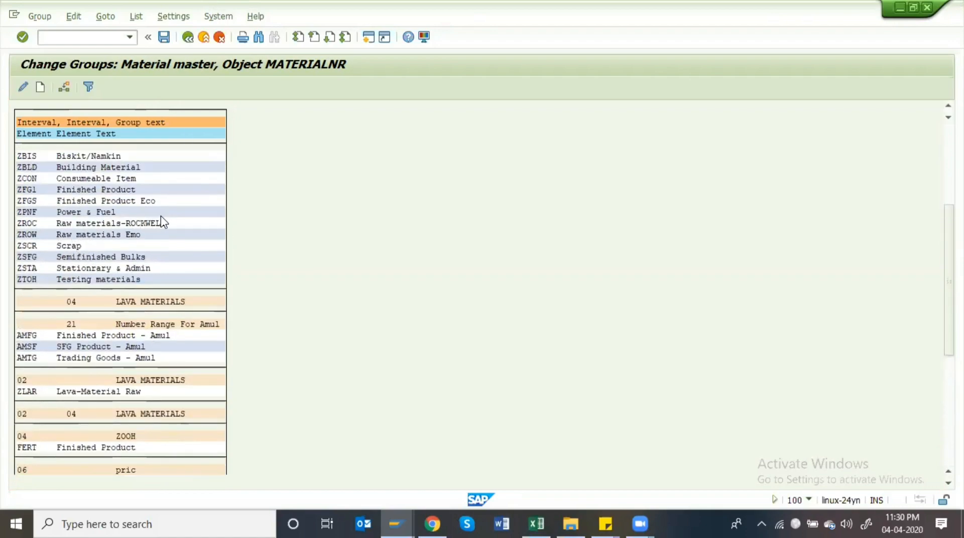
{"action": "scroll", "coordinate": [161, 221], "scroll_direction": "up", "scroll_amount": 1}
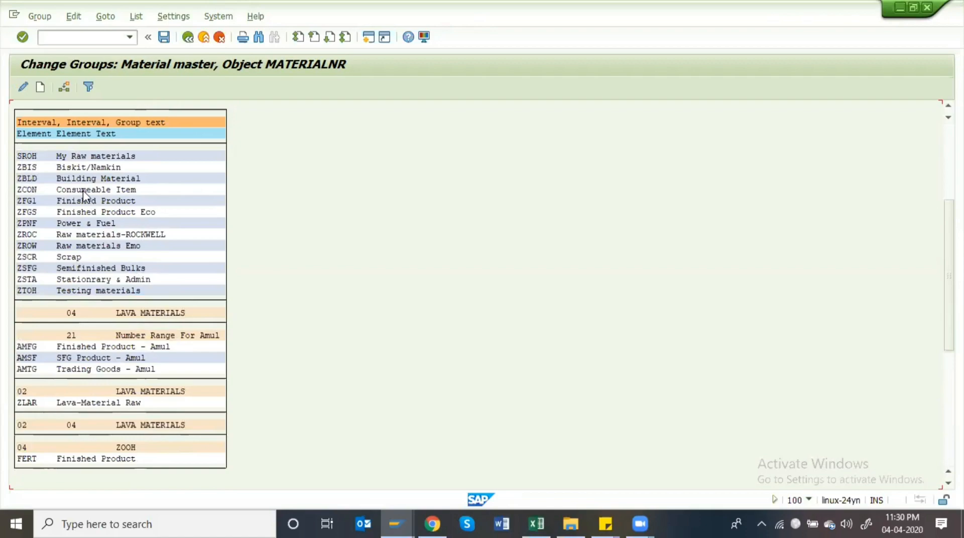
{"action": "scroll", "coordinate": [83, 196], "scroll_direction": "up", "scroll_amount": 6}
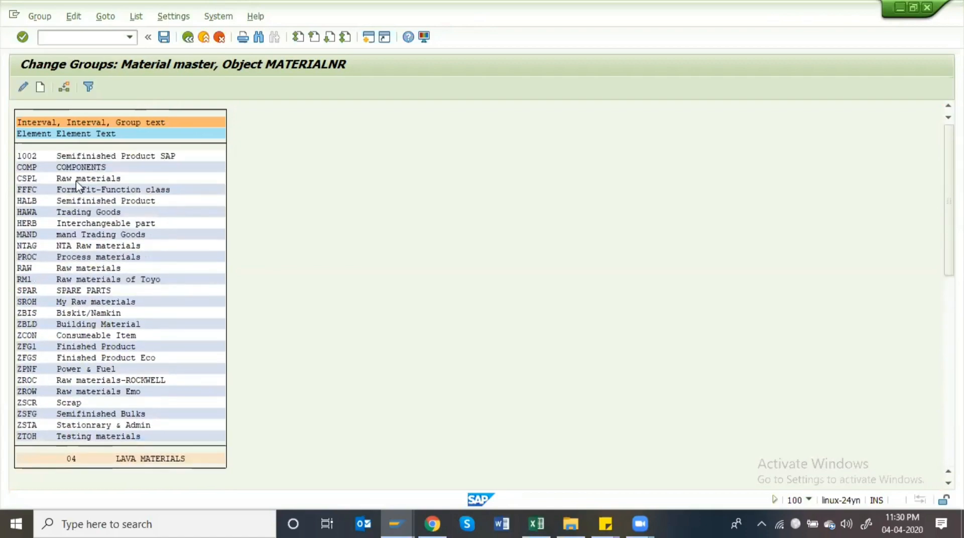
{"action": "scroll", "coordinate": [78, 186], "scroll_direction": "up", "scroll_amount": 1}
{"action": "left_click", "coordinate": [89, 88]}
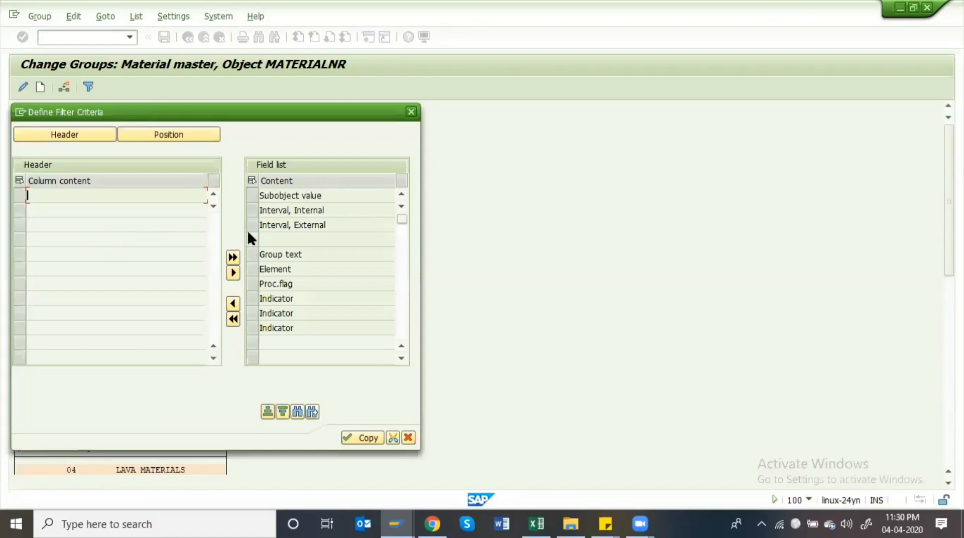
{"action": "left_click", "coordinate": [234, 258]}
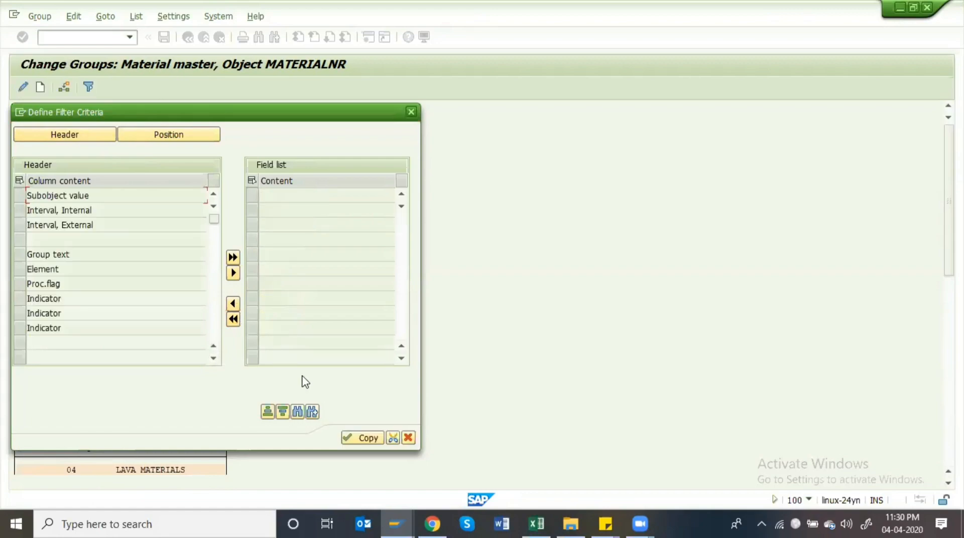
{"action": "left_click", "coordinate": [357, 441]}
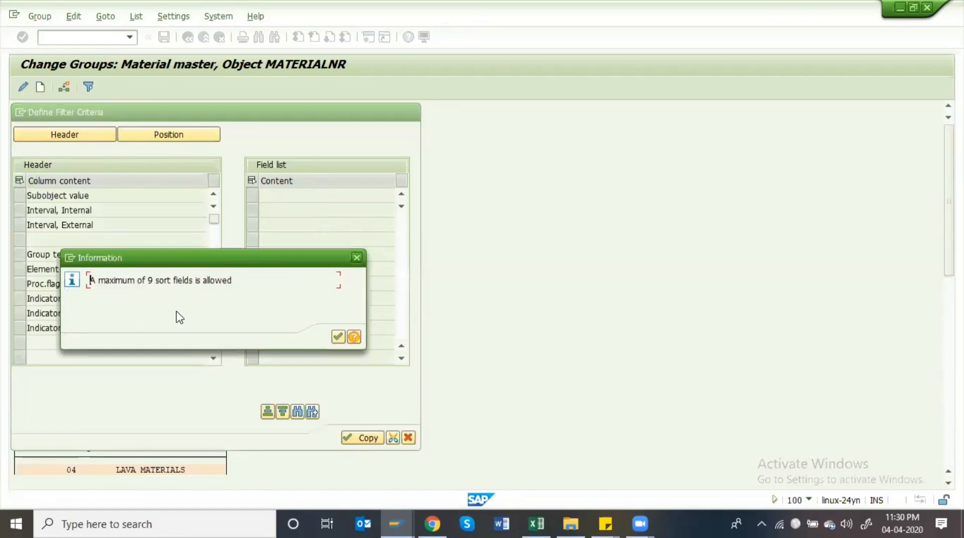
{"action": "key", "text": "Return"}
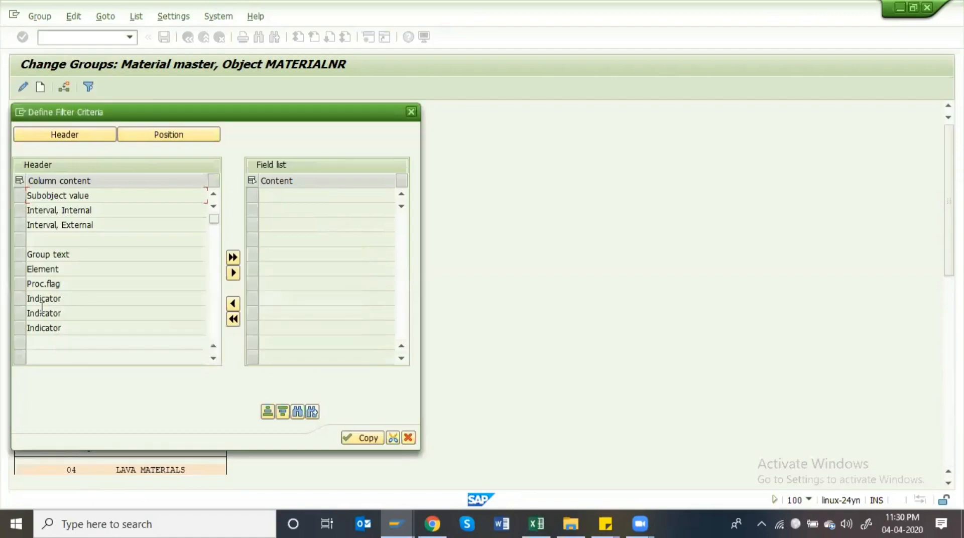
Remove Proc.flag and the first Indicator from the header filter fields and accept the remaining fields
{"action": "left_click", "coordinate": [28, 299]}
{"action": "left_click", "coordinate": [23, 284], "text": "ctrl"}
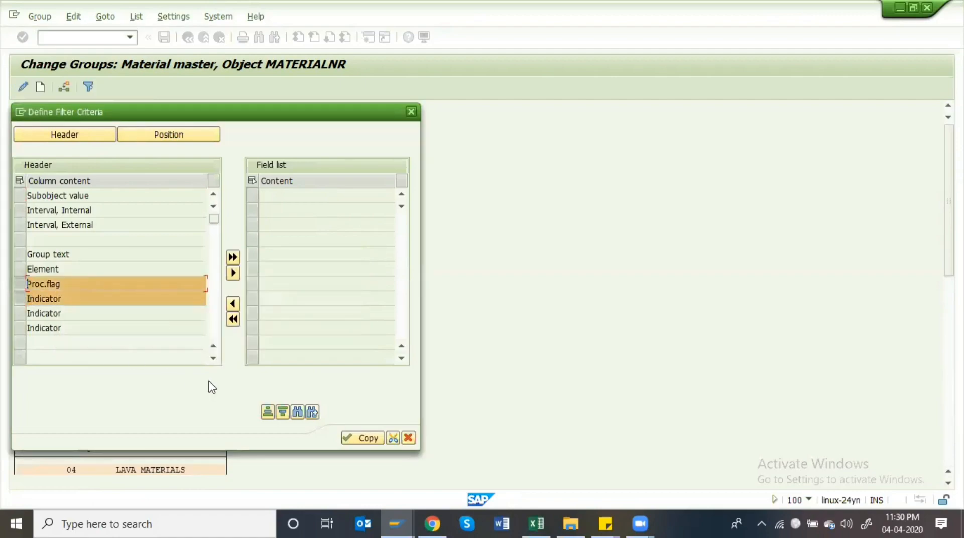
{"action": "left_click", "coordinate": [233, 274]}
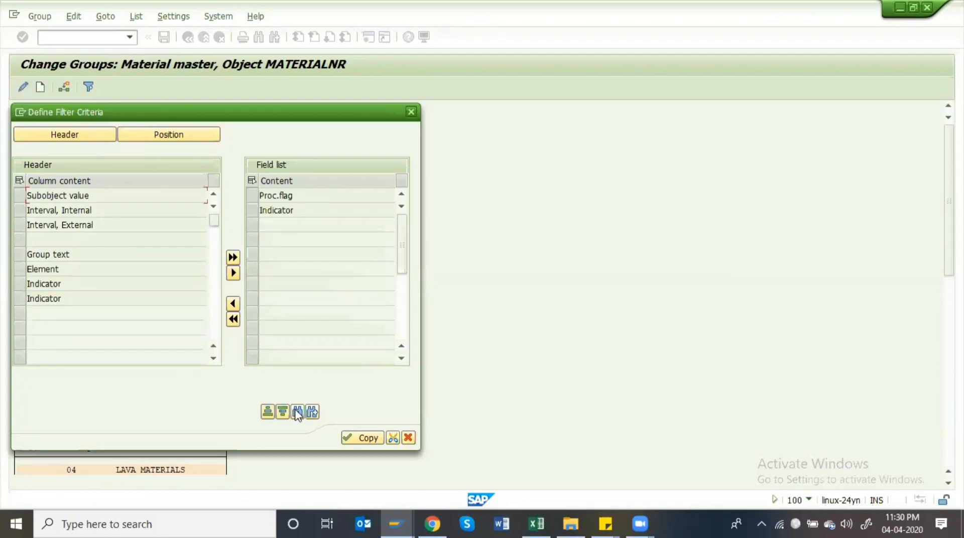
{"action": "left_click", "coordinate": [358, 438]}
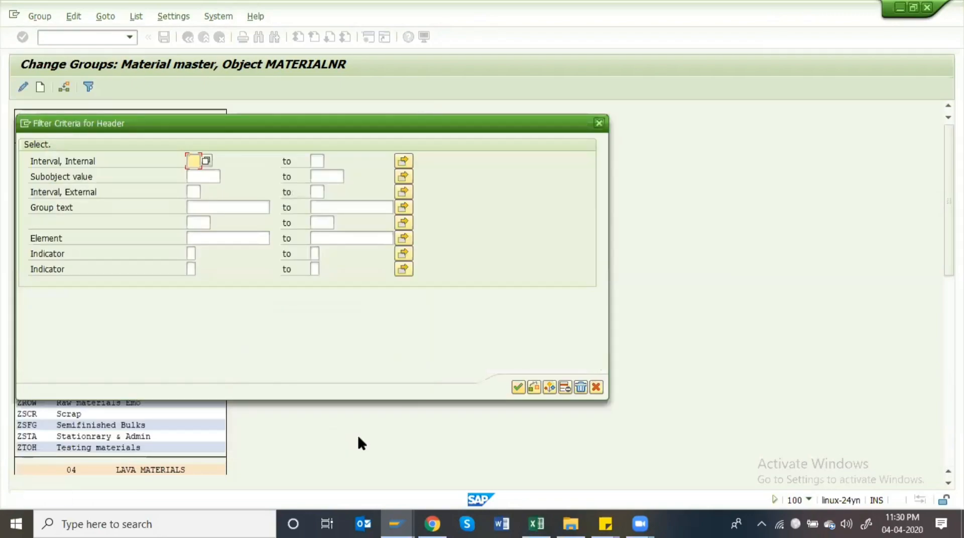
Apply the header filter to the group list with all its selection values left blank
{"action": "key", "text": "Down"}
{"action": "key", "text": "Down"}
{"action": "key", "text": "Down"}
{"action": "key", "text": "Down"}
{"action": "key", "text": "Up"}
{"action": "key", "text": "Up"}
{"action": "key", "text": "Up"}
{"action": "key", "text": "Up"}
{"action": "key", "text": "Down"}
{"action": "key", "text": "Up"}
{"action": "key", "text": "Return"}
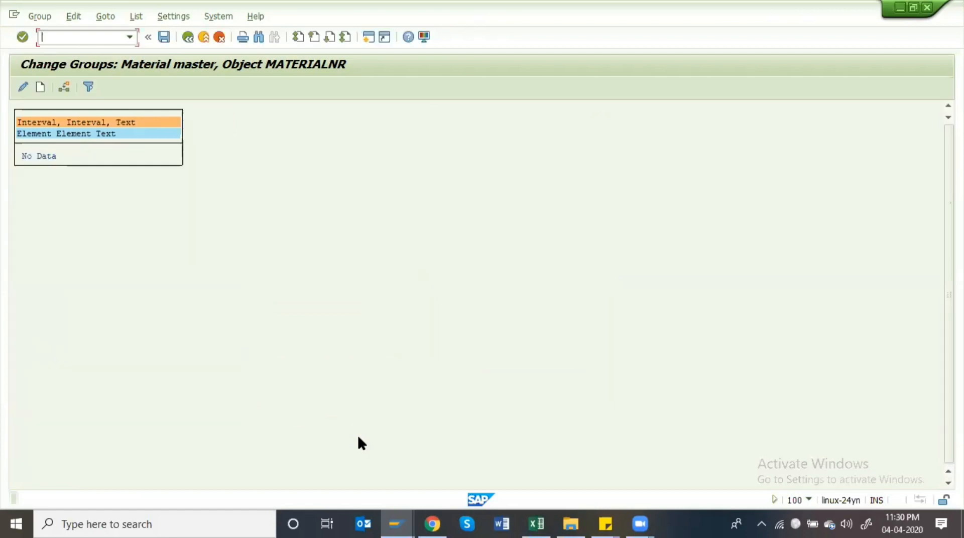
Exit group editing without saving and reopen the groups of number range object MATERIALNR for change
{"action": "key", "text": "F3"}
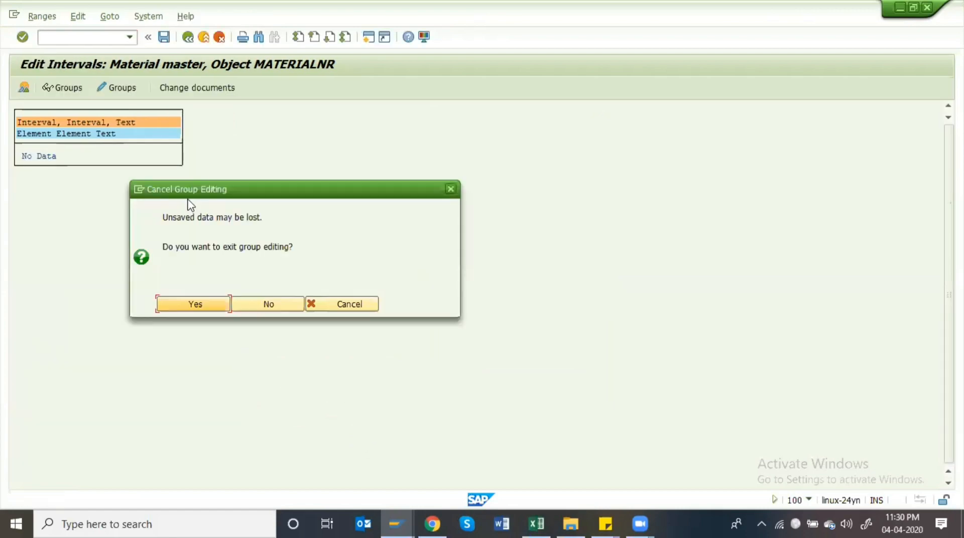
{"action": "left_click", "coordinate": [211, 308]}
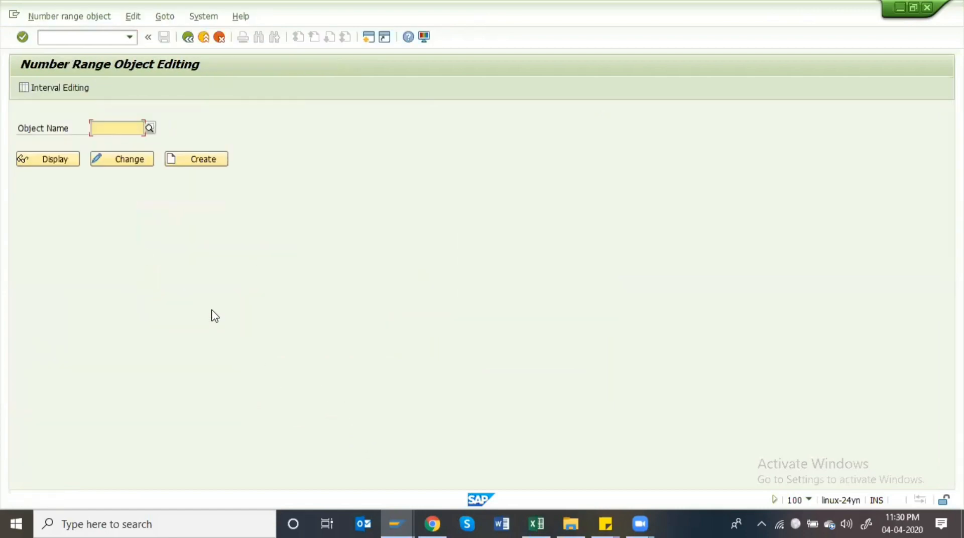
{"action": "left_click", "coordinate": [147, 158]}
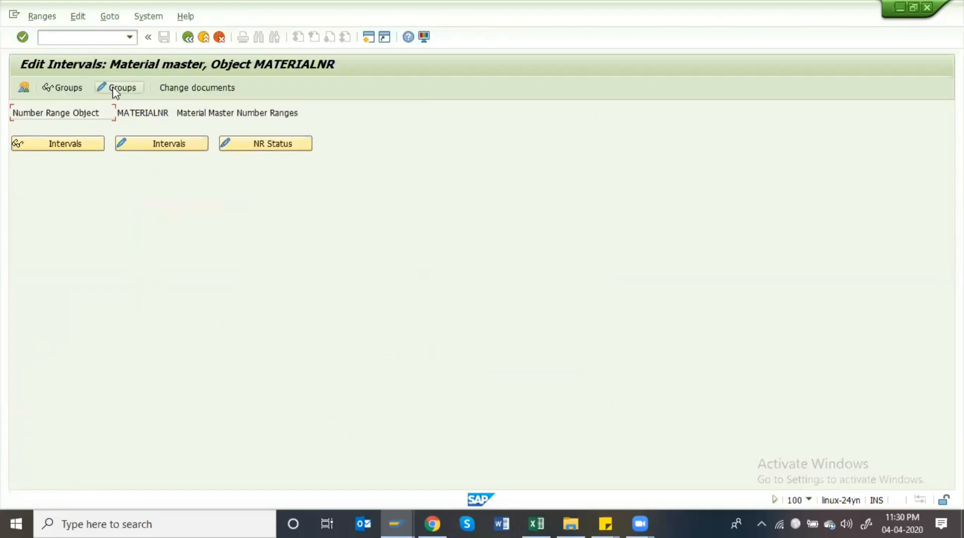
{"action": "left_click", "coordinate": [116, 91]}
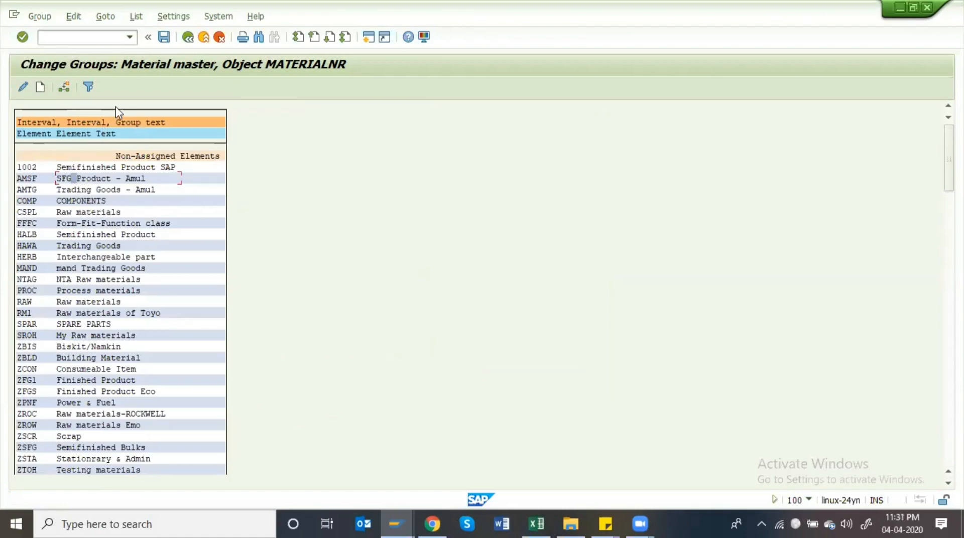
Assign the non-assigned material types AMSF (SFG Product - Amul) and AMTG (Trading Goods - Amul) to group 21, Number Range For Amul
{"action": "left_click", "coordinate": [64, 88]}
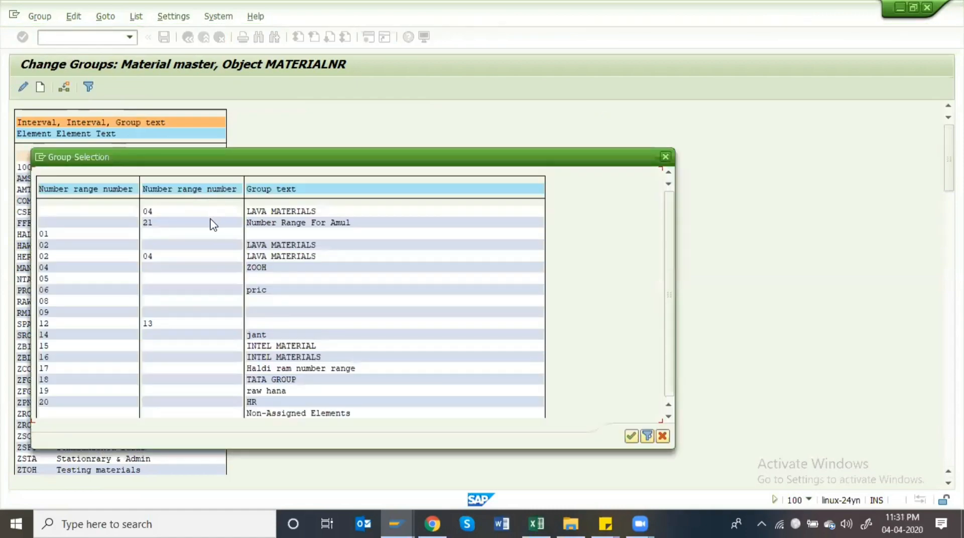
{"action": "double_click", "coordinate": [205, 220]}
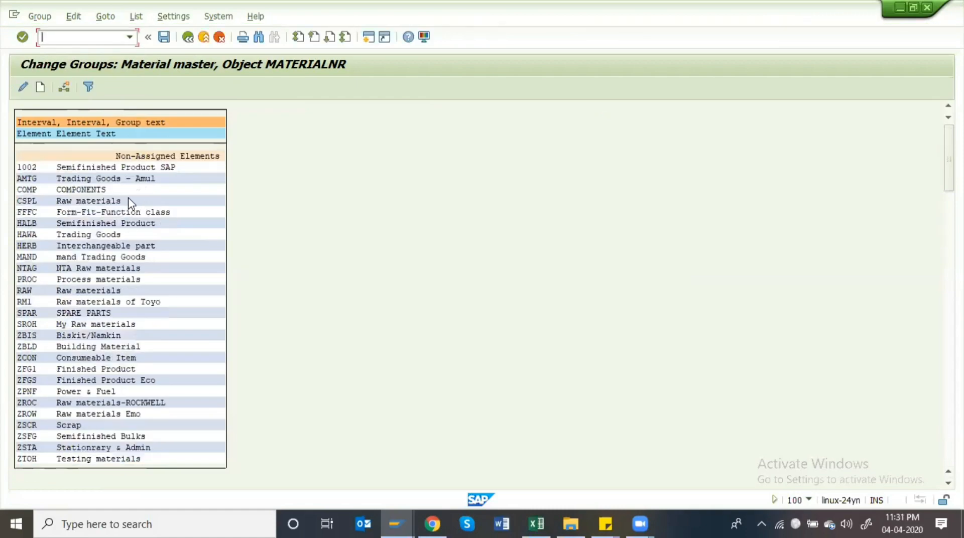
{"action": "left_click", "coordinate": [87, 177]}
{"action": "left_click", "coordinate": [68, 78]}
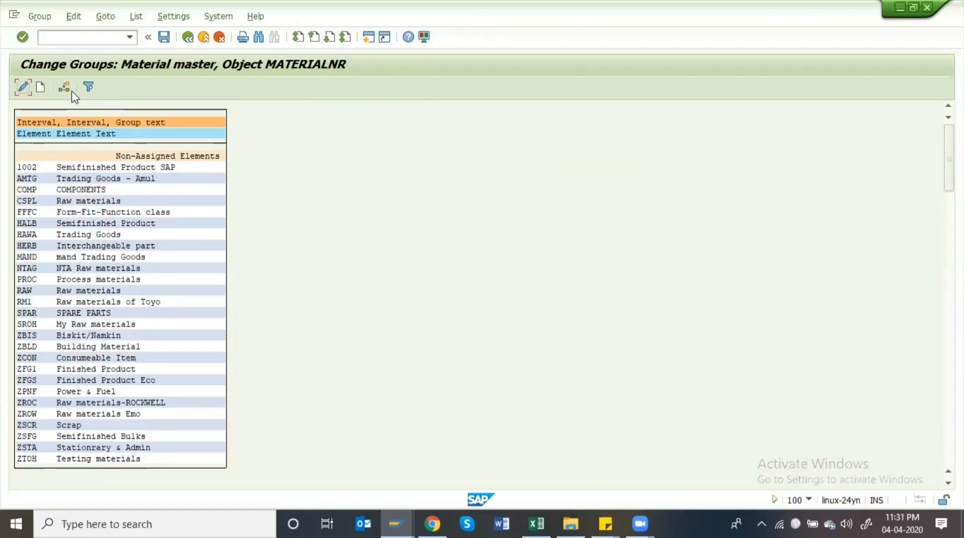
{"action": "left_click", "coordinate": [64, 88]}
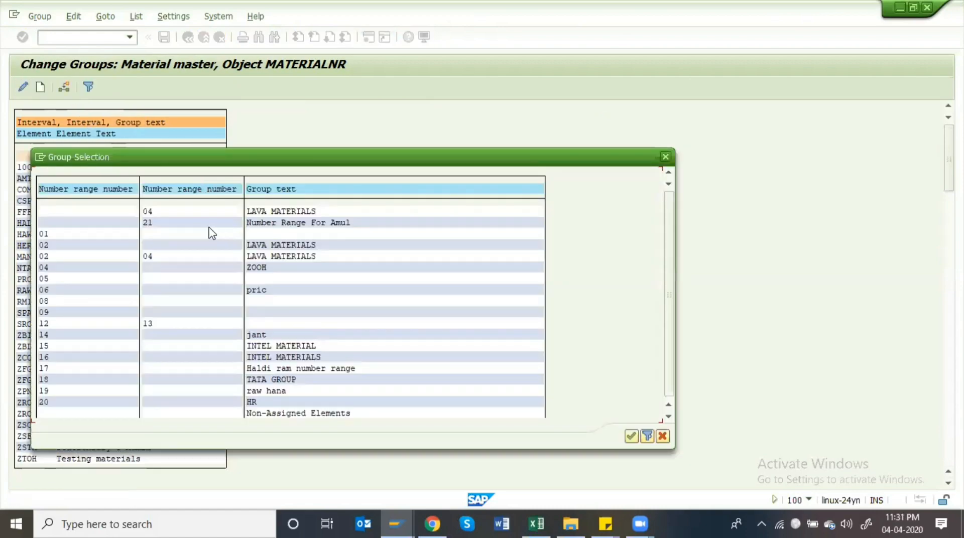
{"action": "double_click", "coordinate": [197, 224]}
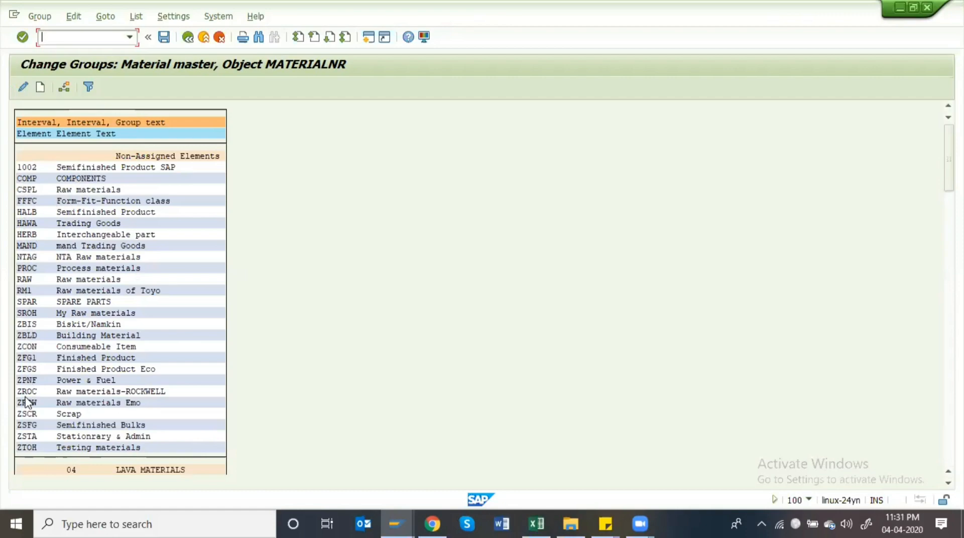
Reassign material type AMCM (Consumable Goods -Amul) from group 01 to group 21, Number Range For Amul
{"action": "scroll", "coordinate": [26, 402], "scroll_direction": "down", "scroll_amount": 4}
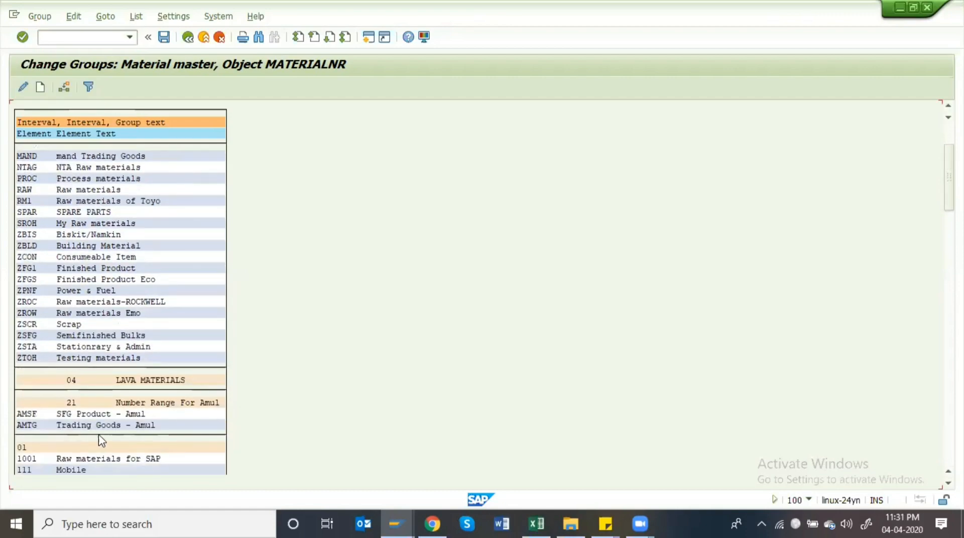
{"action": "scroll", "coordinate": [106, 441], "scroll_direction": "down", "scroll_amount": 3}
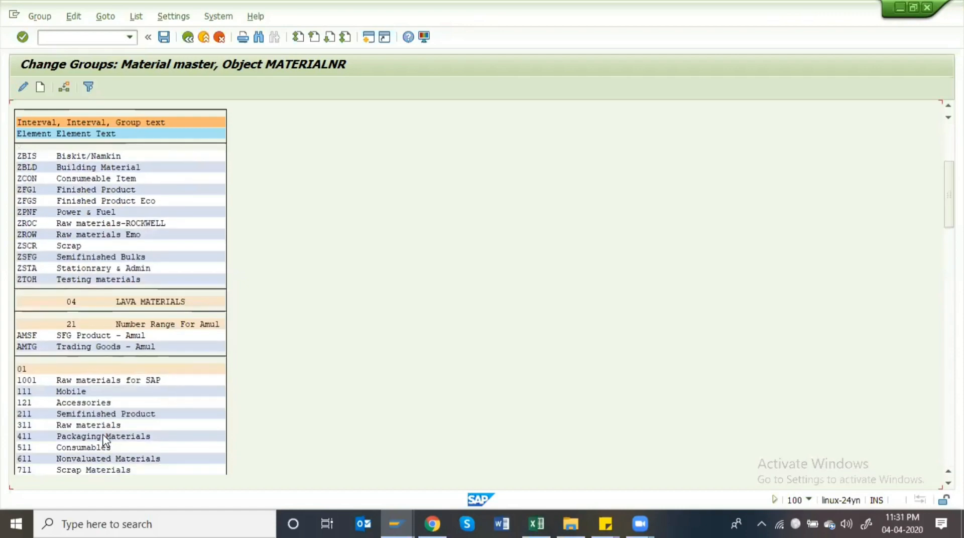
{"action": "scroll", "coordinate": [62, 442], "scroll_direction": "down", "scroll_amount": 3}
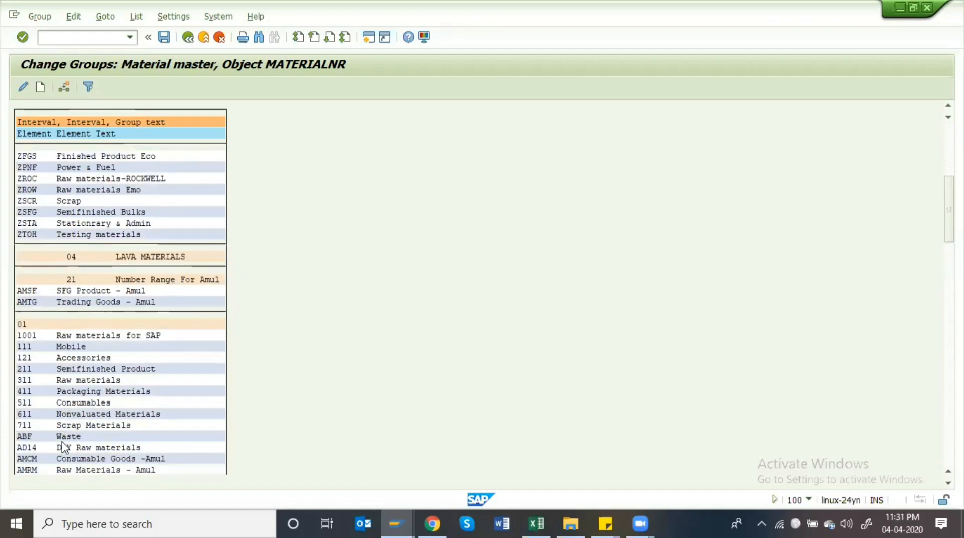
{"action": "scroll", "coordinate": [62, 447], "scroll_direction": "down", "scroll_amount": 1}
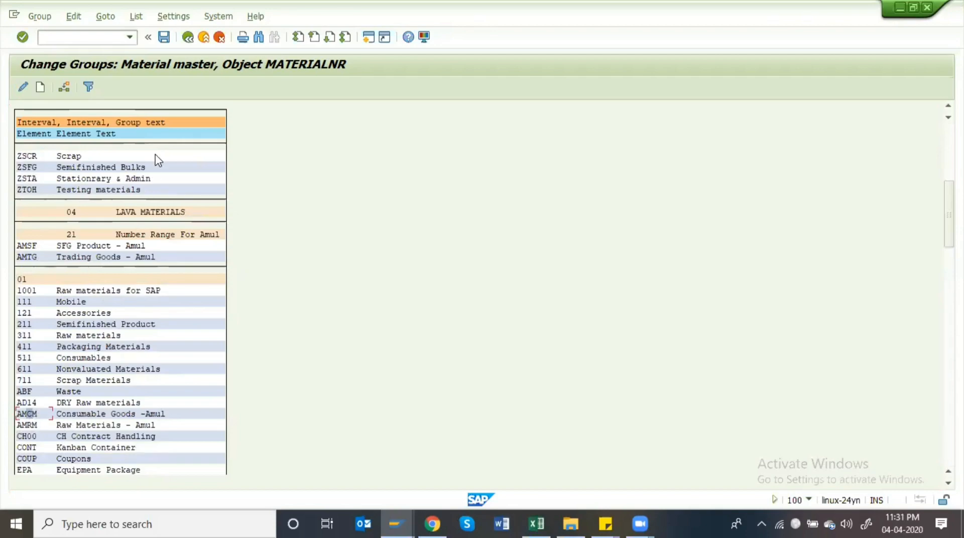
{"action": "left_click", "coordinate": [63, 87]}
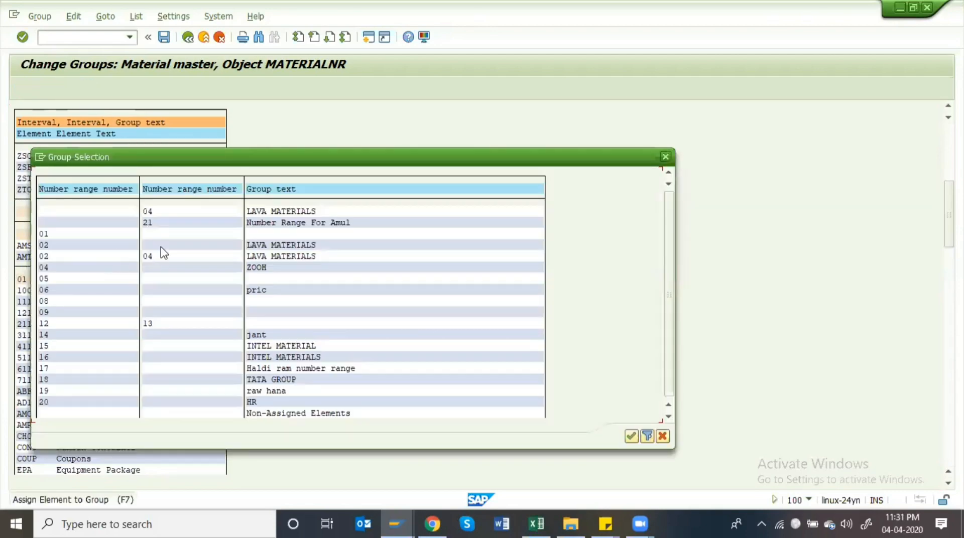
{"action": "double_click", "coordinate": [197, 225]}
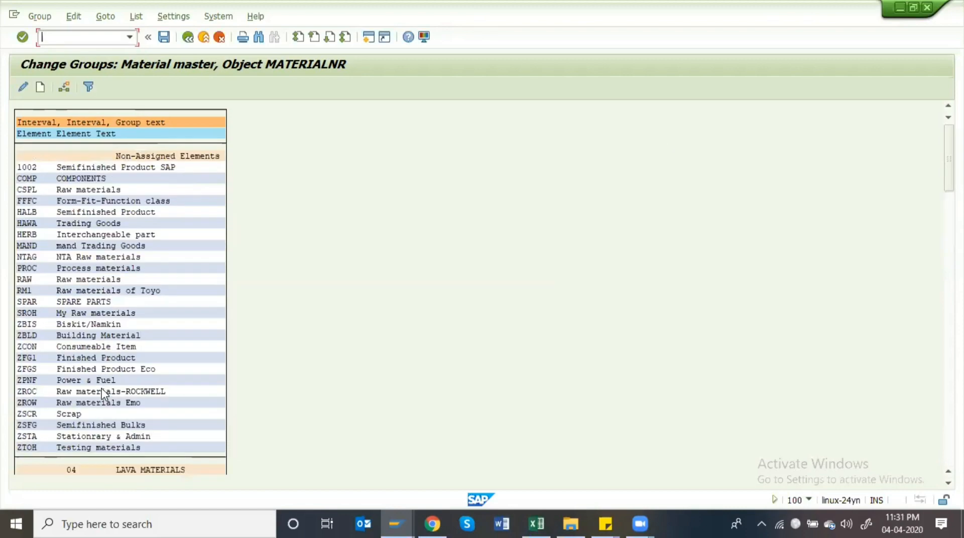
Reassign material type AMRM (Raw Materials - Amul) from group 01 to group 21, Number Range For Amul
{"action": "scroll", "coordinate": [50, 378], "scroll_direction": "down", "scroll_amount": 3}
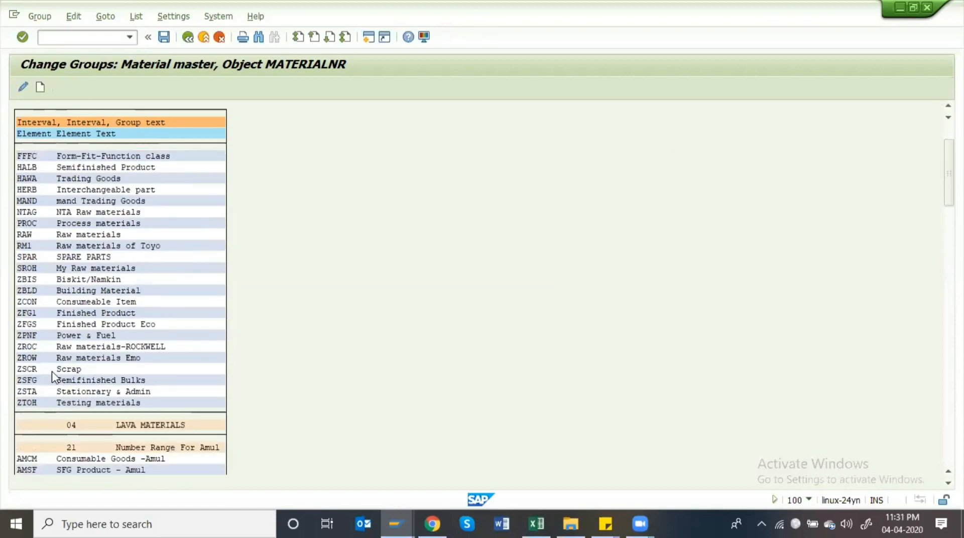
{"action": "scroll", "coordinate": [56, 378], "scroll_direction": "down", "scroll_amount": 3}
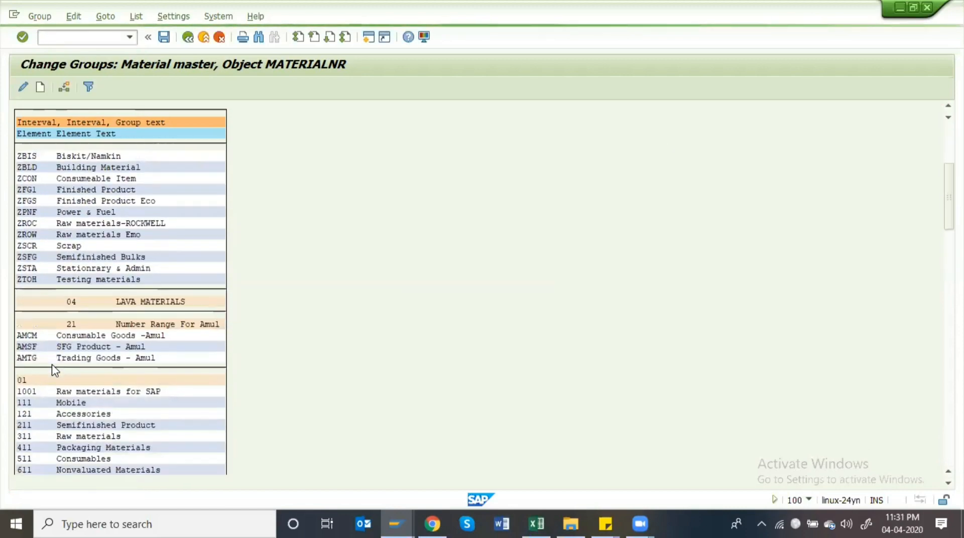
{"action": "scroll", "coordinate": [97, 428], "scroll_direction": "down", "scroll_amount": 1}
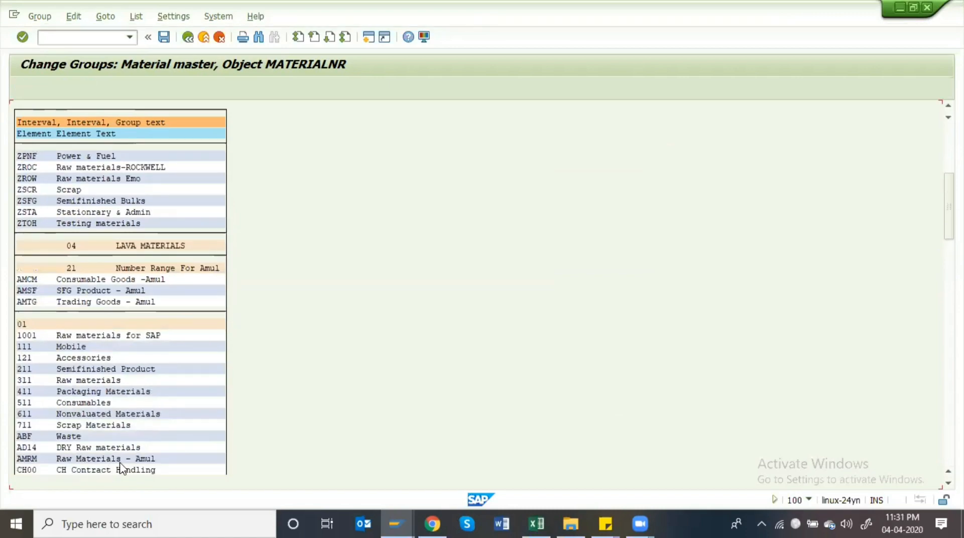
{"action": "scroll", "coordinate": [59, 457], "scroll_direction": "down", "scroll_amount": 1}
{"action": "left_click", "coordinate": [34, 451]}
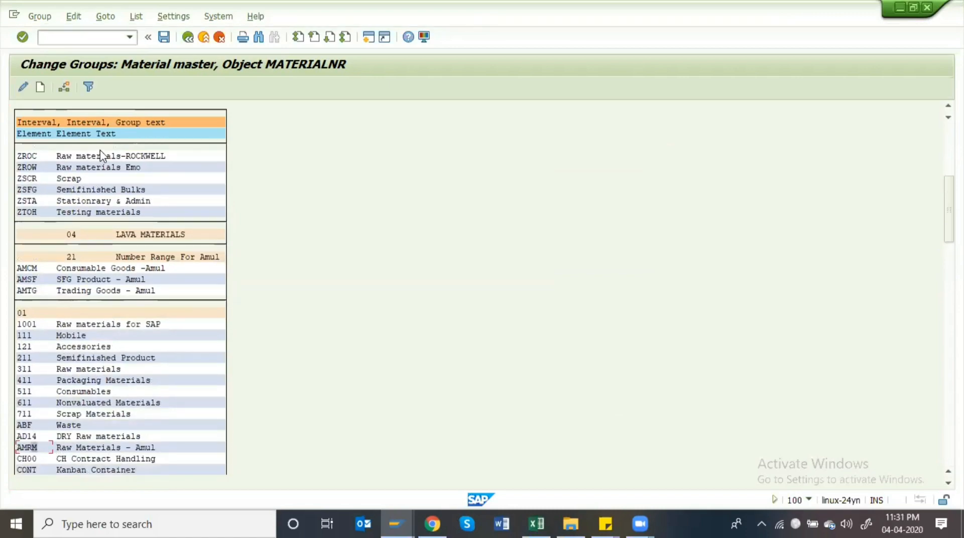
{"action": "left_click", "coordinate": [64, 87]}
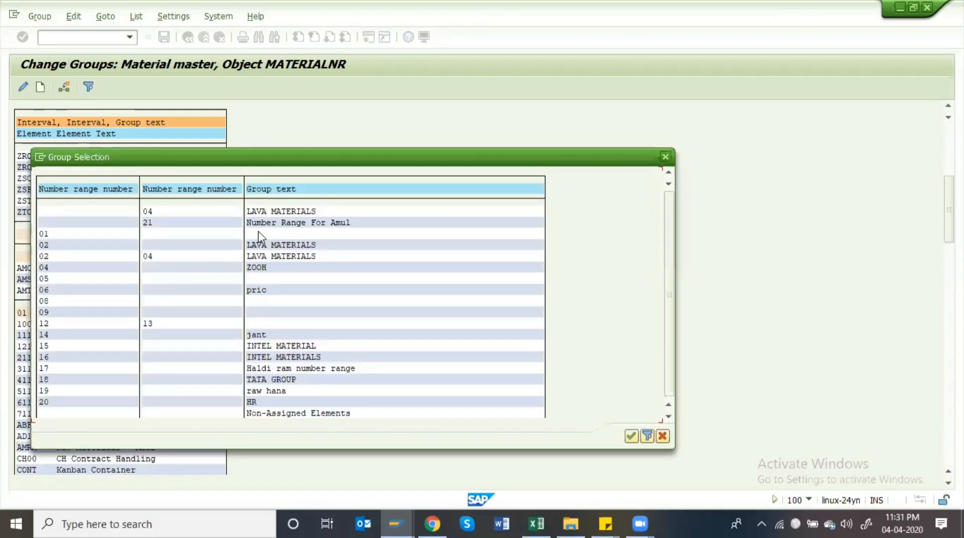
{"action": "double_click", "coordinate": [224, 227]}
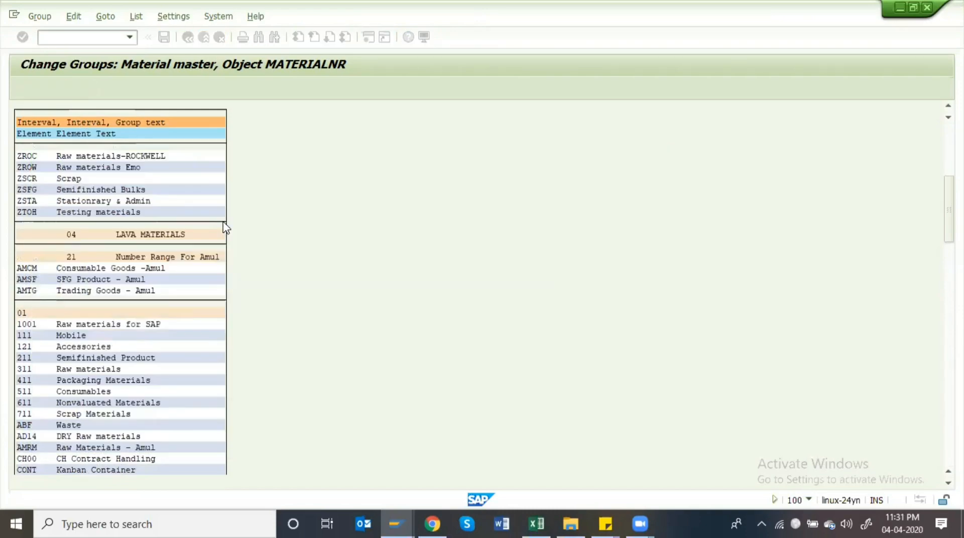
{"action": "scroll", "coordinate": [136, 346], "scroll_direction": "down", "scroll_amount": 3}
{"action": "scroll", "coordinate": [136, 342], "scroll_direction": "down", "scroll_amount": 4}
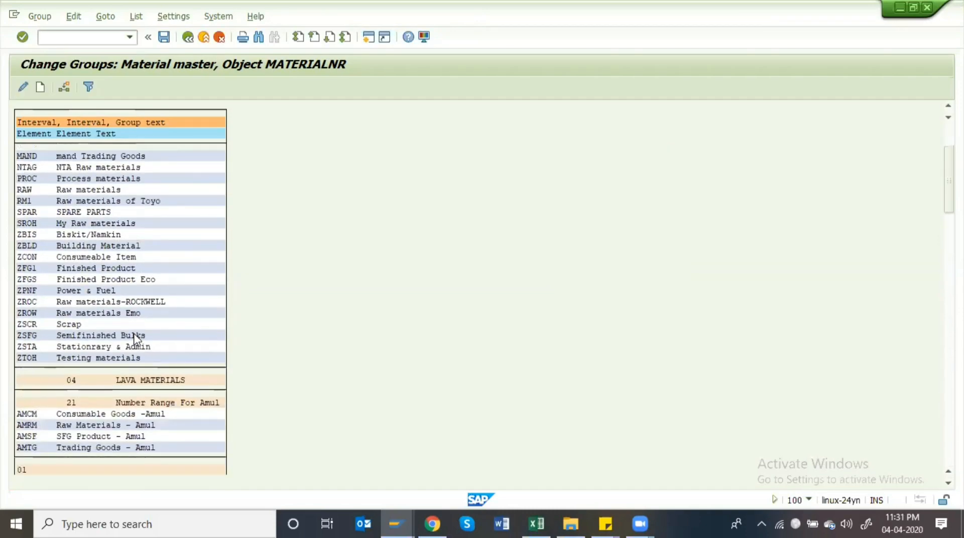
Reassign material type AMFG (Finished Product - Amul) from group 04 ZOOH to group 21, Number Range For Amul
{"action": "scroll", "coordinate": [135, 340], "scroll_direction": "down", "scroll_amount": 2}
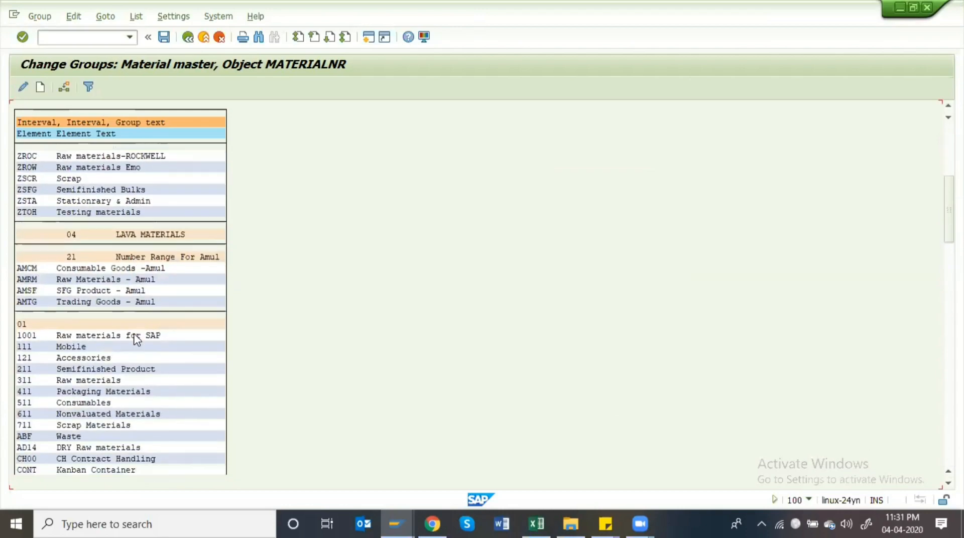
{"action": "scroll", "coordinate": [105, 424], "scroll_direction": "down", "scroll_amount": 5}
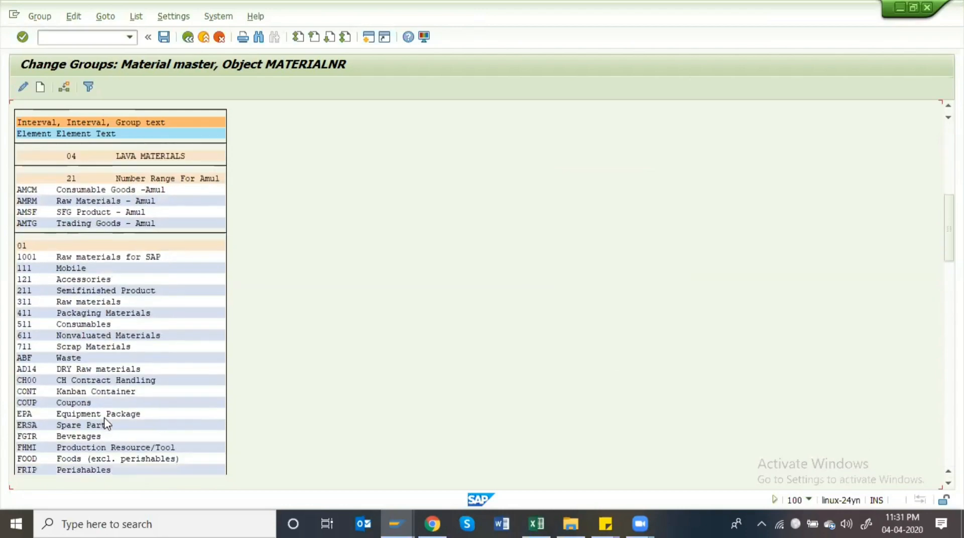
{"action": "scroll", "coordinate": [67, 473], "scroll_direction": "down", "scroll_amount": 1}
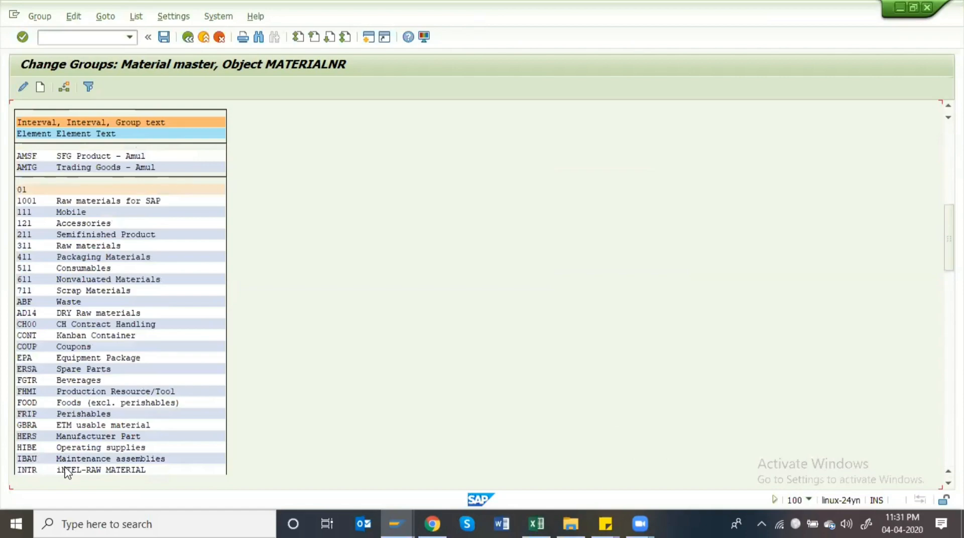
{"action": "scroll", "coordinate": [65, 467], "scroll_direction": "down", "scroll_amount": 3}
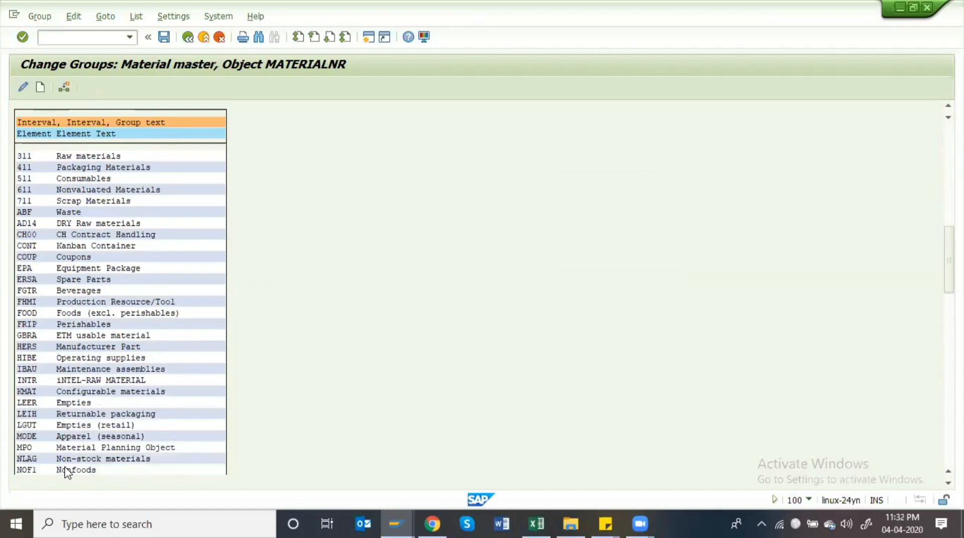
{"action": "scroll", "coordinate": [67, 473], "scroll_direction": "down", "scroll_amount": 4}
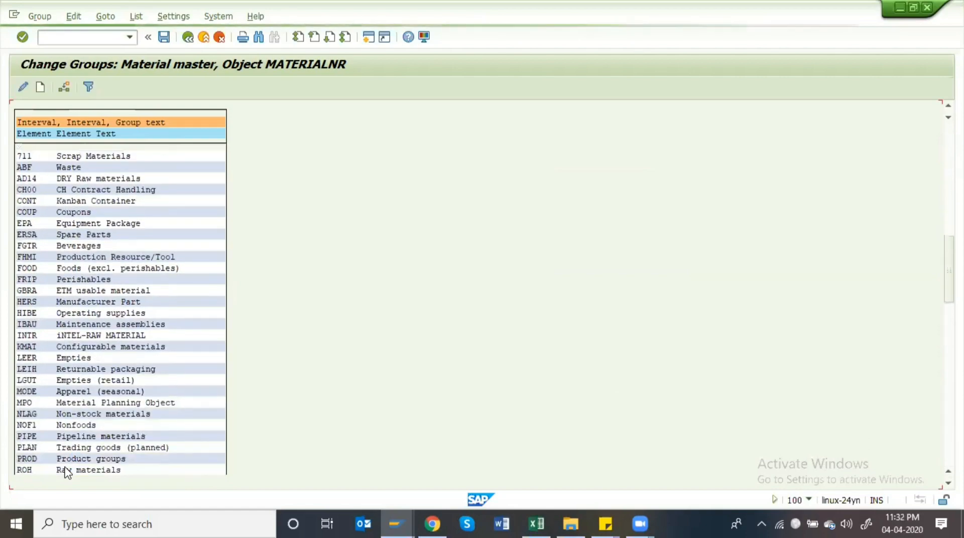
{"action": "scroll", "coordinate": [67, 472], "scroll_direction": "down", "scroll_amount": 5}
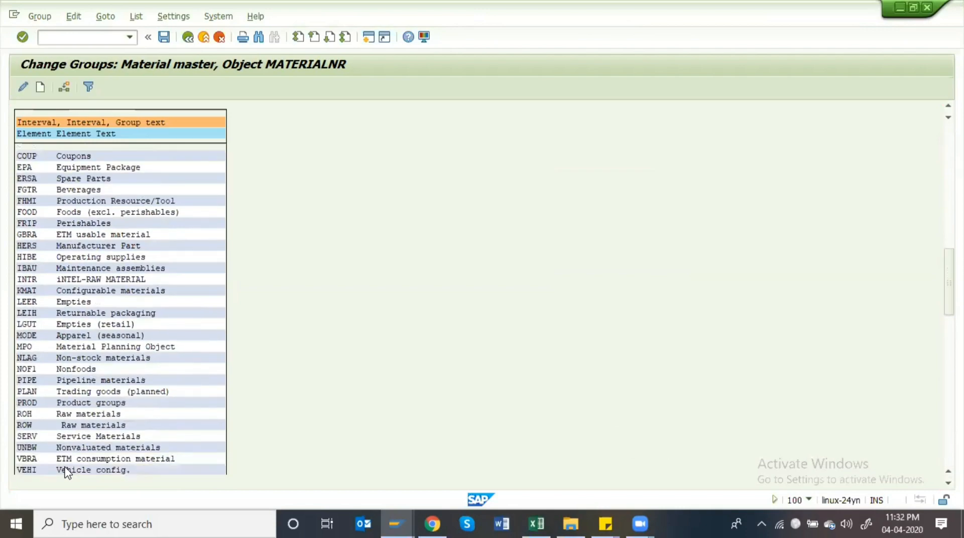
{"action": "scroll", "coordinate": [67, 472], "scroll_direction": "down", "scroll_amount": 3}
{"action": "scroll", "coordinate": [66, 473], "scroll_direction": "down", "scroll_amount": 7}
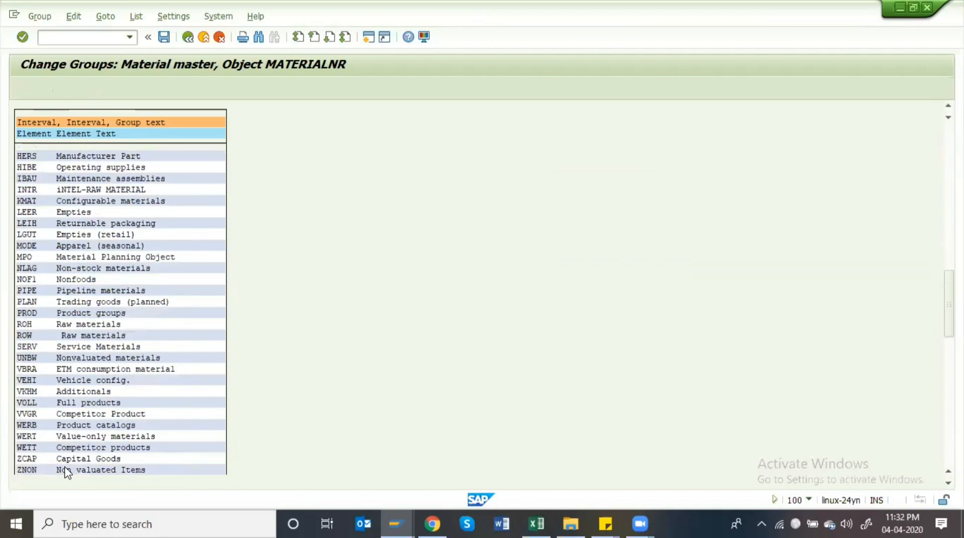
{"action": "scroll", "coordinate": [67, 472], "scroll_direction": "down", "scroll_amount": 1}
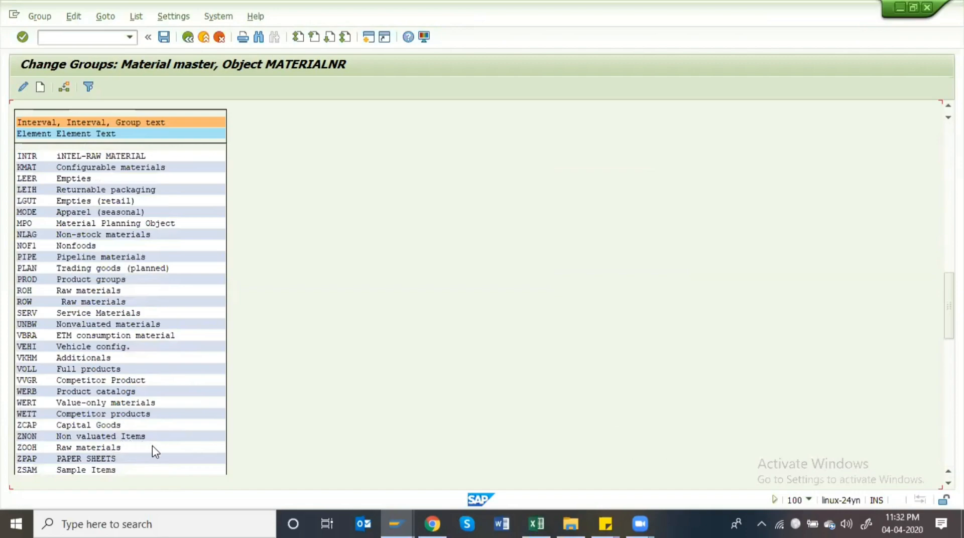
{"action": "scroll", "coordinate": [153, 447], "scroll_direction": "down", "scroll_amount": 8}
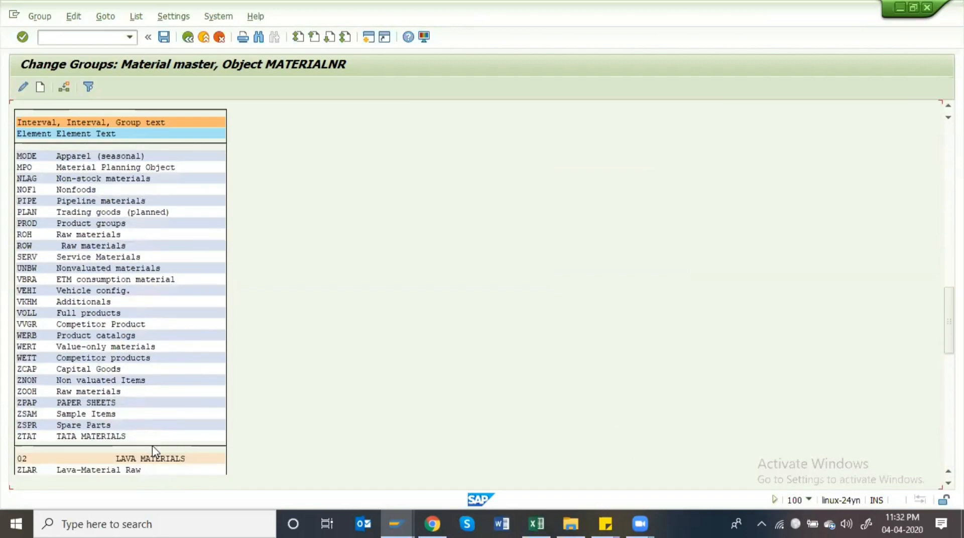
{"action": "scroll", "coordinate": [99, 458], "scroll_direction": "down", "scroll_amount": 4}
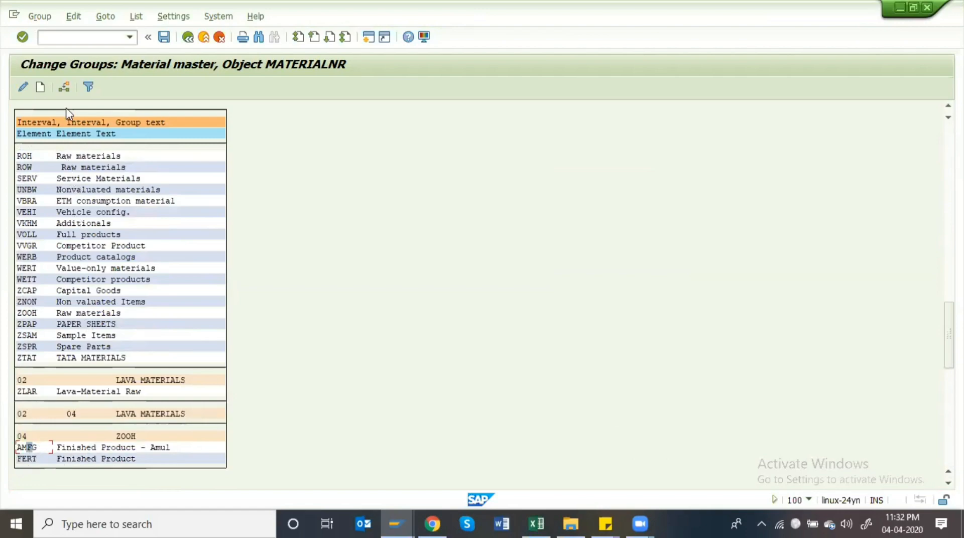
{"action": "left_click", "coordinate": [64, 87]}
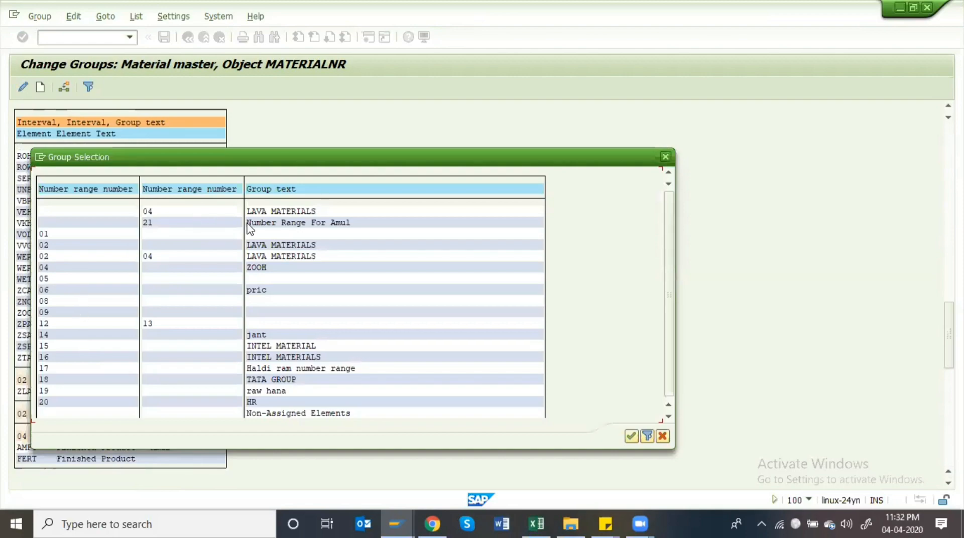
{"action": "double_click", "coordinate": [160, 257]}
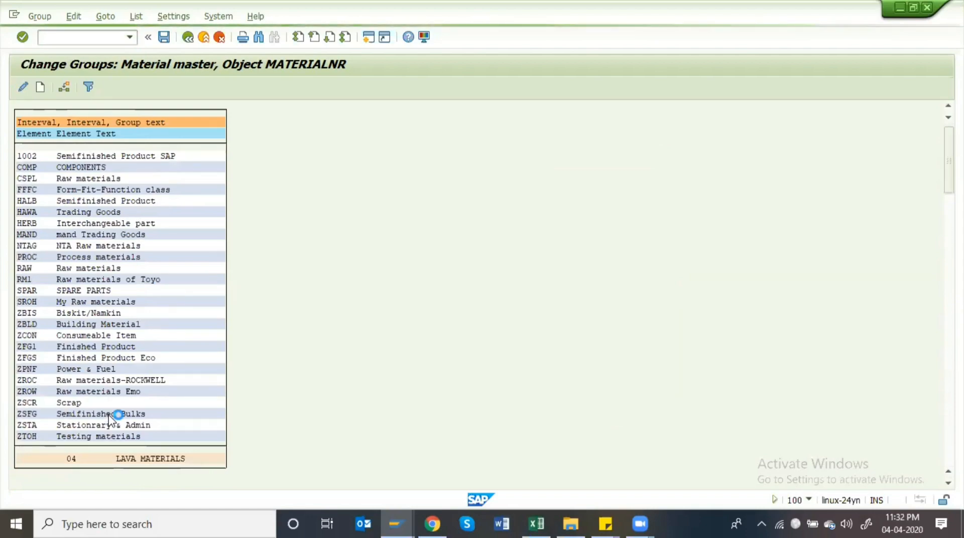
Reassign material type AMPM (Packaging - Amul) from group 12/13 to group 21, Number Range For Amul
{"action": "scroll", "coordinate": [109, 419], "scroll_direction": "down", "scroll_amount": 10}
{"action": "scroll", "coordinate": [110, 419], "scroll_direction": "down", "scroll_amount": 5}
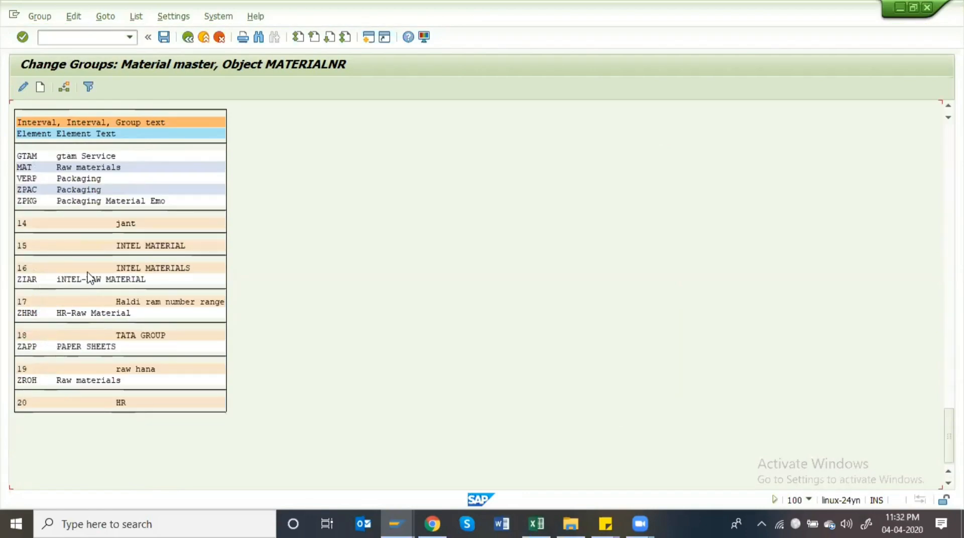
{"action": "scroll", "coordinate": [78, 197], "scroll_direction": "up", "scroll_amount": 4}
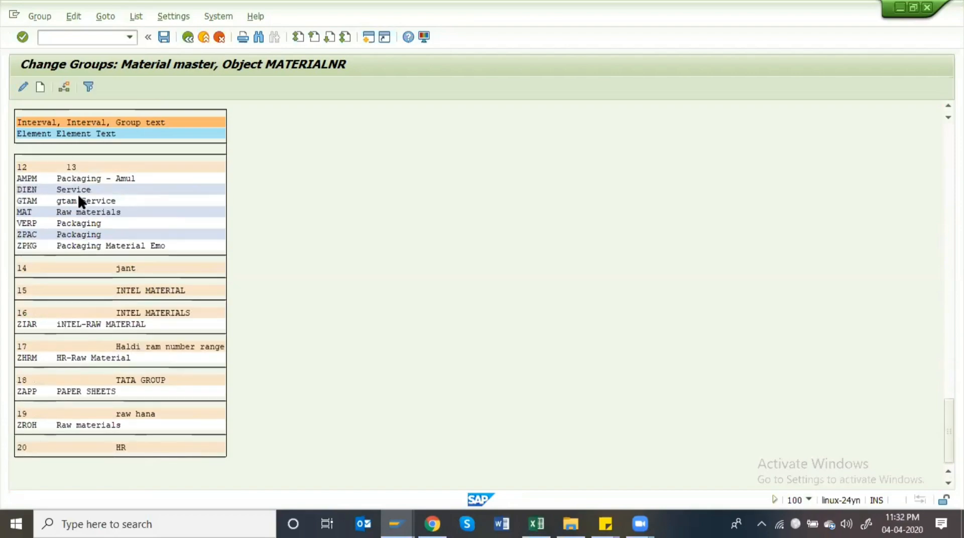
{"action": "scroll", "coordinate": [79, 201], "scroll_direction": "up", "scroll_amount": 1}
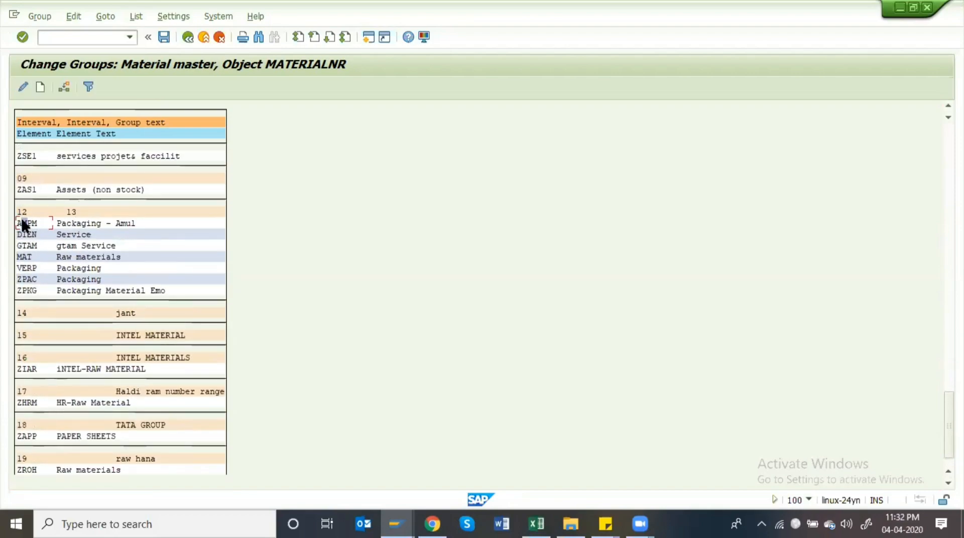
{"action": "left_click", "coordinate": [89, 87]}
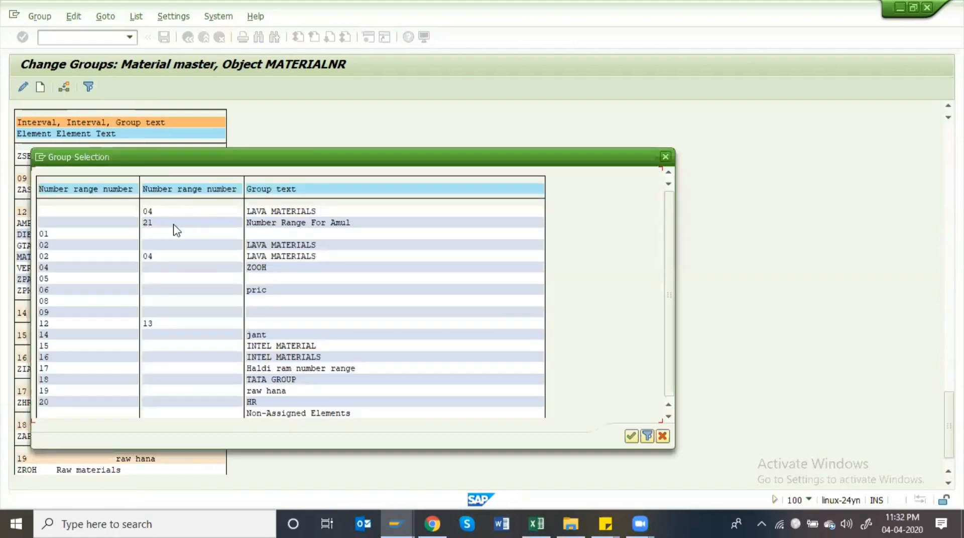
{"action": "double_click", "coordinate": [174, 224]}
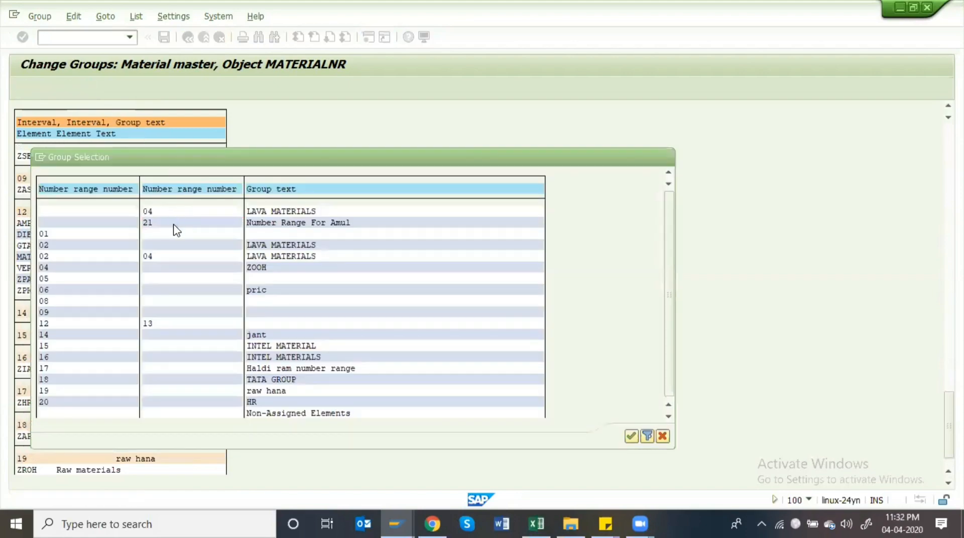
{"action": "scroll", "coordinate": [275, 379], "scroll_direction": "down", "scroll_amount": 4}
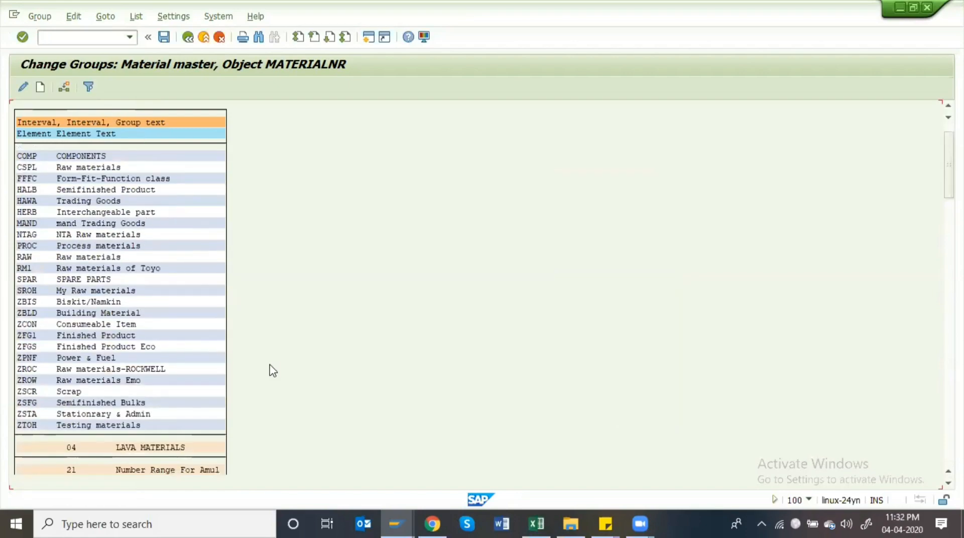
{"action": "scroll", "coordinate": [252, 423], "scroll_direction": "down", "scroll_amount": 1}
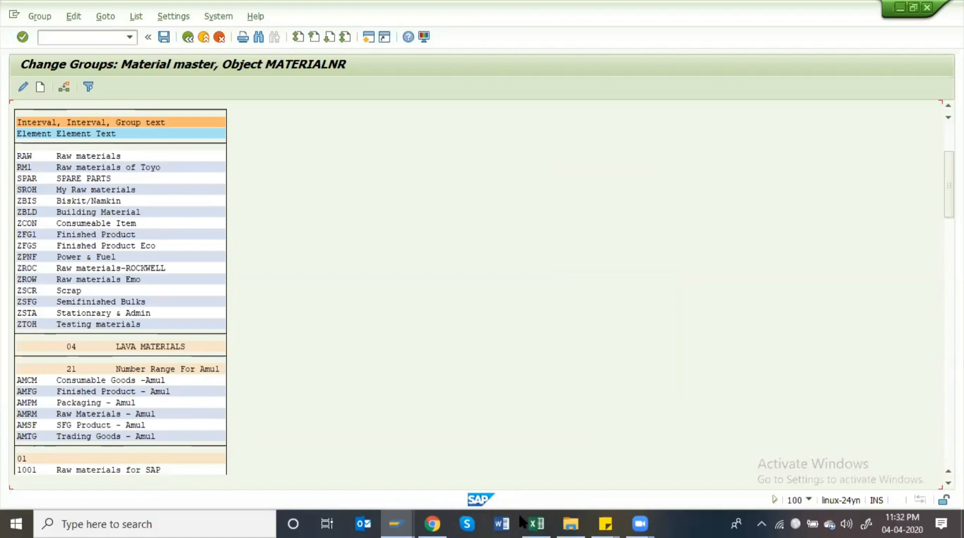
Switch to the SAP MM.xlsx workbook in Excel and review the six material type descriptions on the Material Type sheet
{"action": "left_click", "coordinate": [536, 523]}
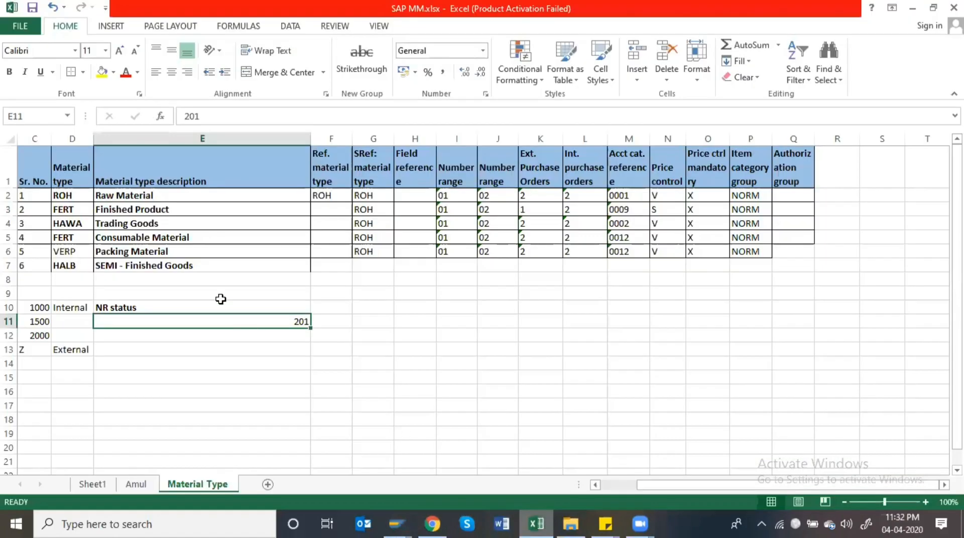
{"action": "left_click", "coordinate": [132, 197]}
{"action": "left_click", "coordinate": [139, 210]}
{"action": "left_click", "coordinate": [158, 225]}
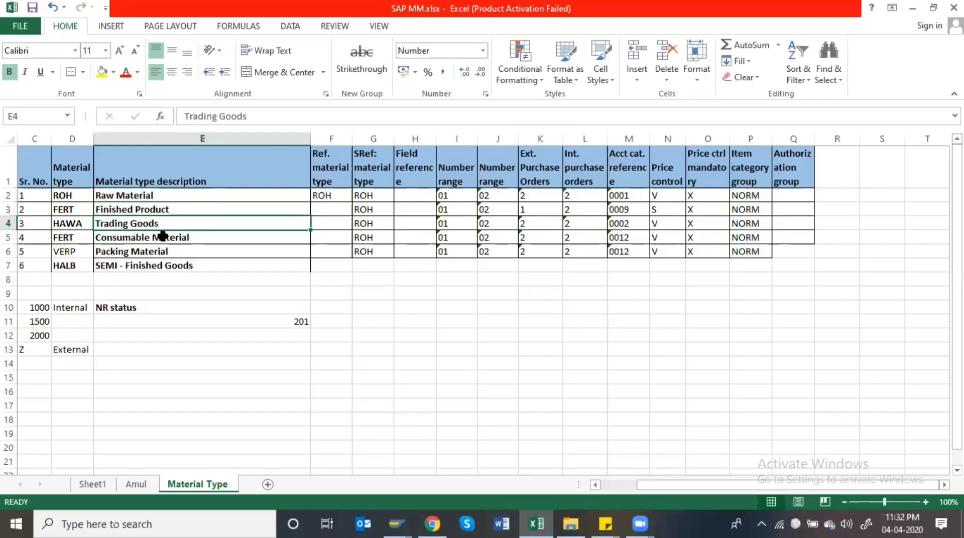
{"action": "left_click", "coordinate": [162, 237]}
{"action": "left_click", "coordinate": [173, 251]}
{"action": "left_click", "coordinate": [183, 267]}
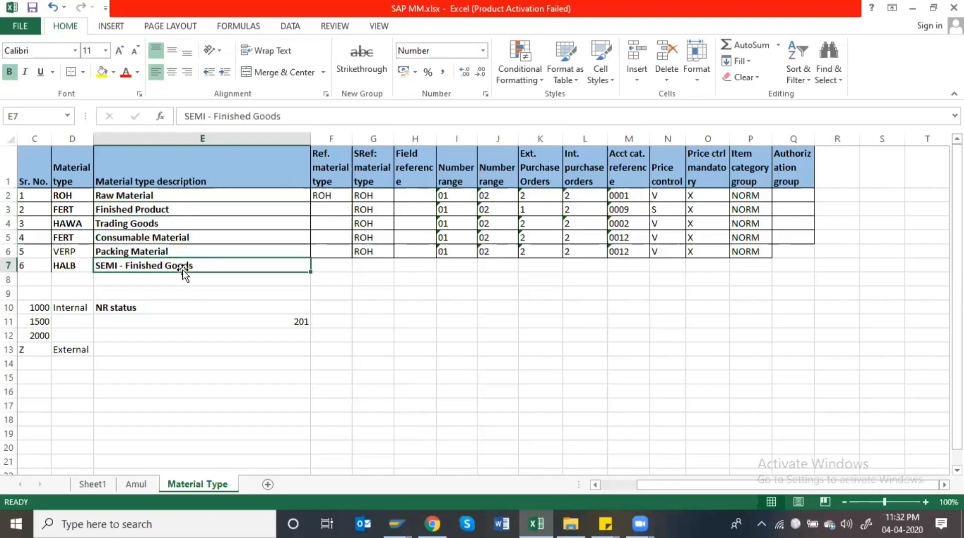
Switch back to SAP, save the group assignments for Number Range For Amul, and return to the Display IMG structure
{"action": "key", "text": "alt+Tab"}
{"action": "scroll", "coordinate": [221, 368], "scroll_direction": "down", "scroll_amount": 1}
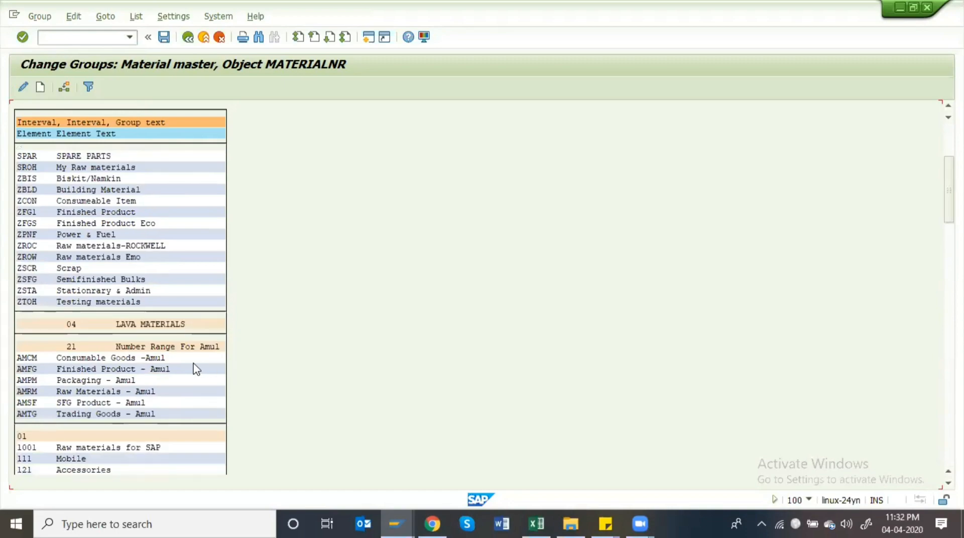
{"action": "left_click", "coordinate": [88, 346]}
{"action": "left_click", "coordinate": [165, 39]}
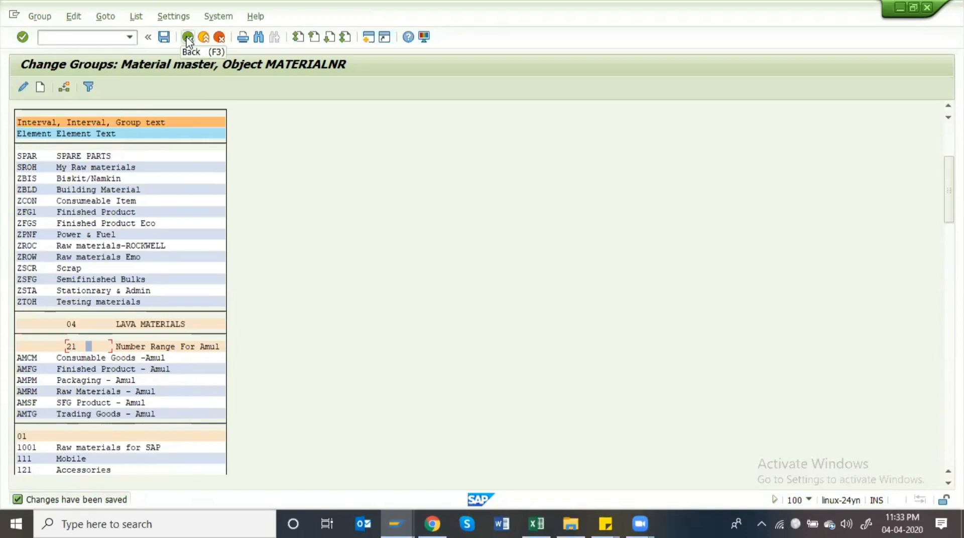
{"action": "left_click", "coordinate": [188, 38]}
{"action": "left_click", "coordinate": [188, 38]}
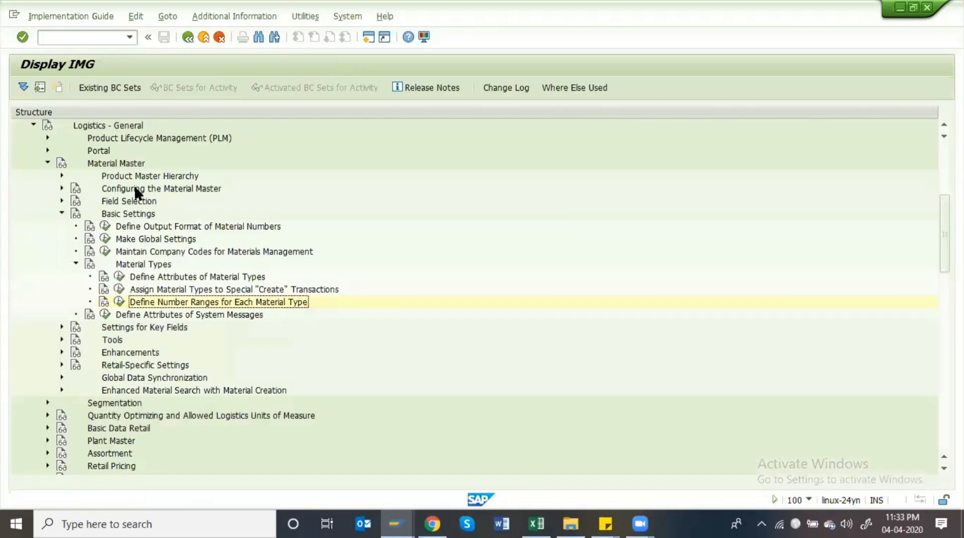
Reopen the MATERIALNR groups for change from Define Number Ranges for Each Material Type and check the elements in group 21
{"action": "left_click", "coordinate": [119, 302]}
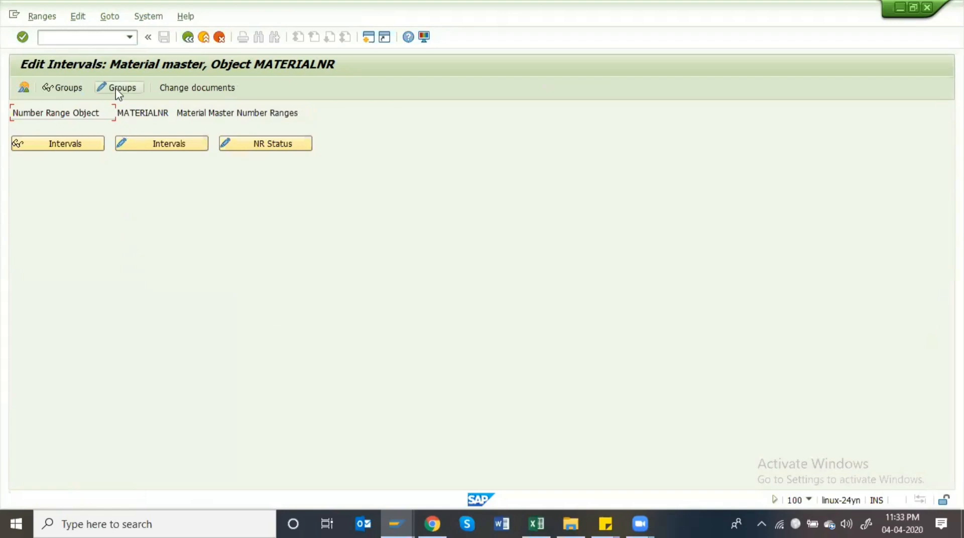
{"action": "left_click", "coordinate": [118, 91]}
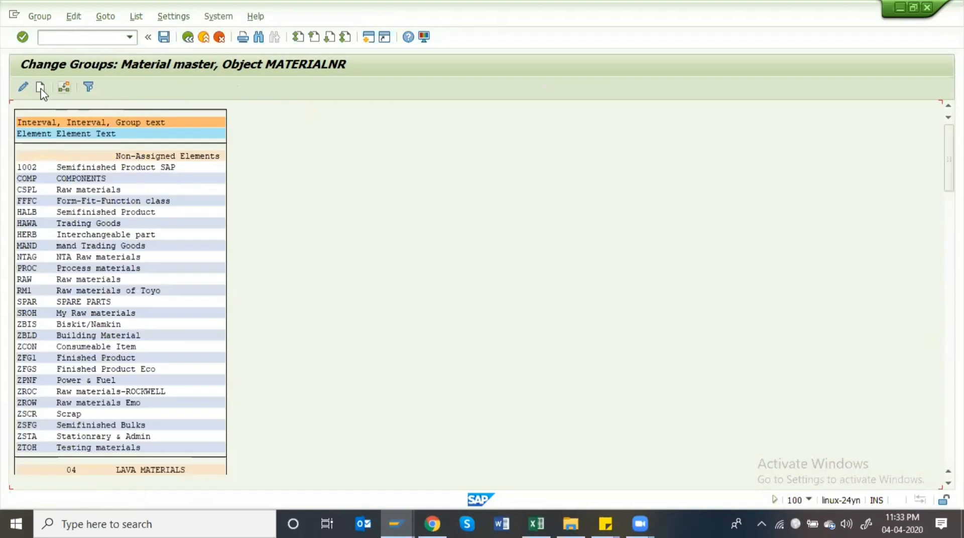
{"action": "scroll", "coordinate": [187, 169], "scroll_direction": "down", "scroll_amount": 3}
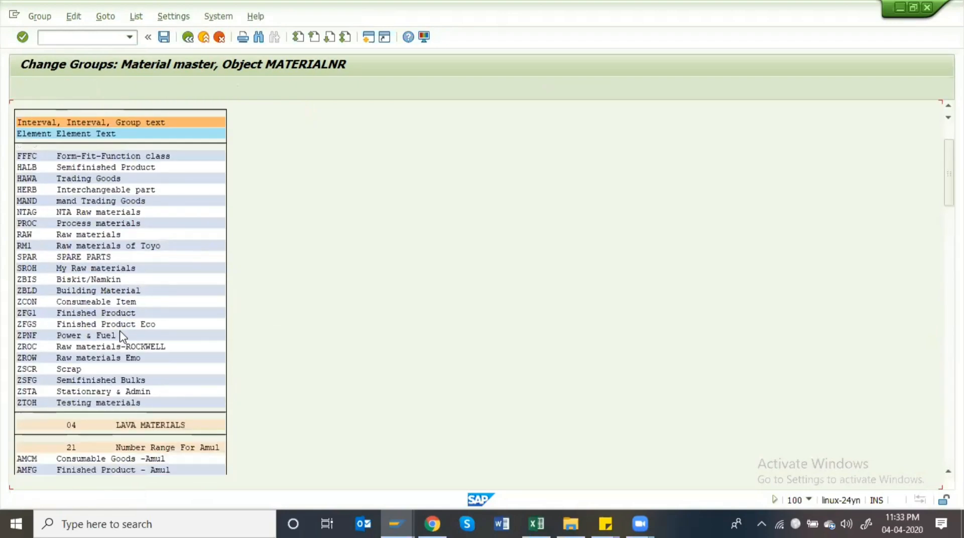
{"action": "scroll", "coordinate": [187, 170], "scroll_direction": "down", "scroll_amount": 1}
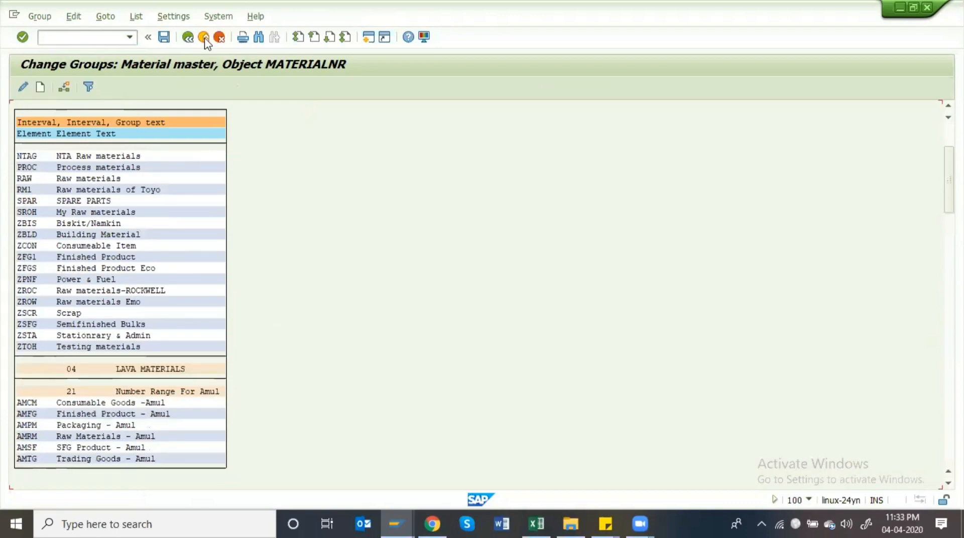
Exit group editing, view the MATERIALNR groups in display mode, and return to the number range overview
{"action": "left_click", "coordinate": [188, 38]}
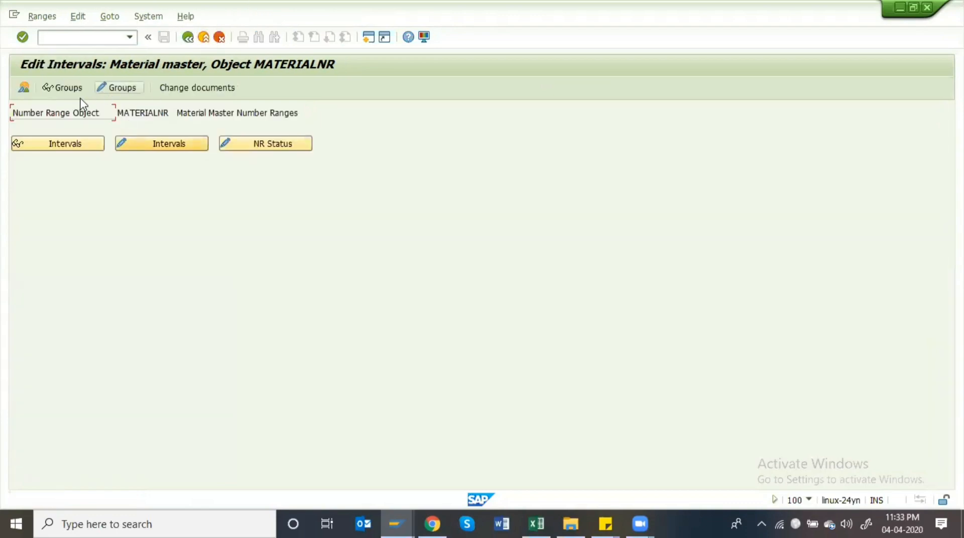
{"action": "left_click", "coordinate": [61, 89]}
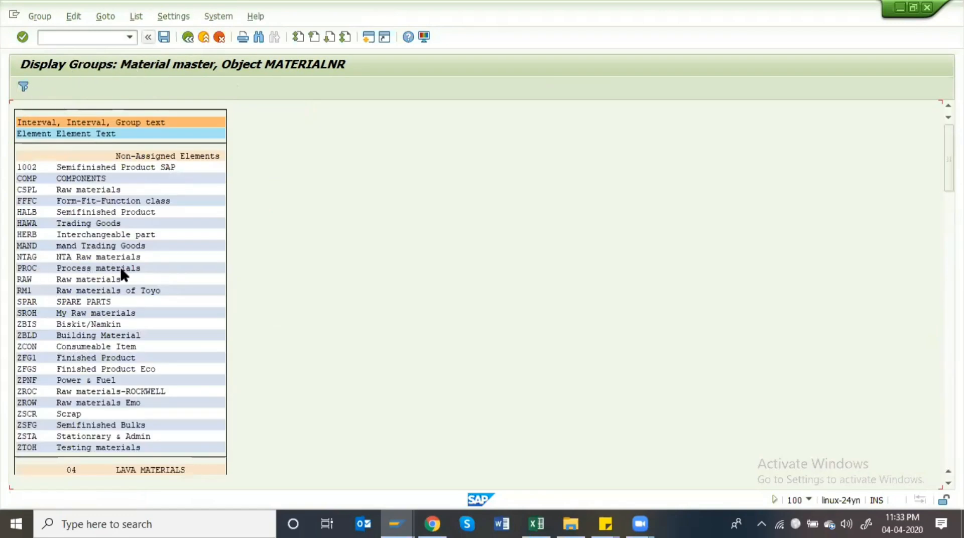
{"action": "left_click", "coordinate": [187, 39]}
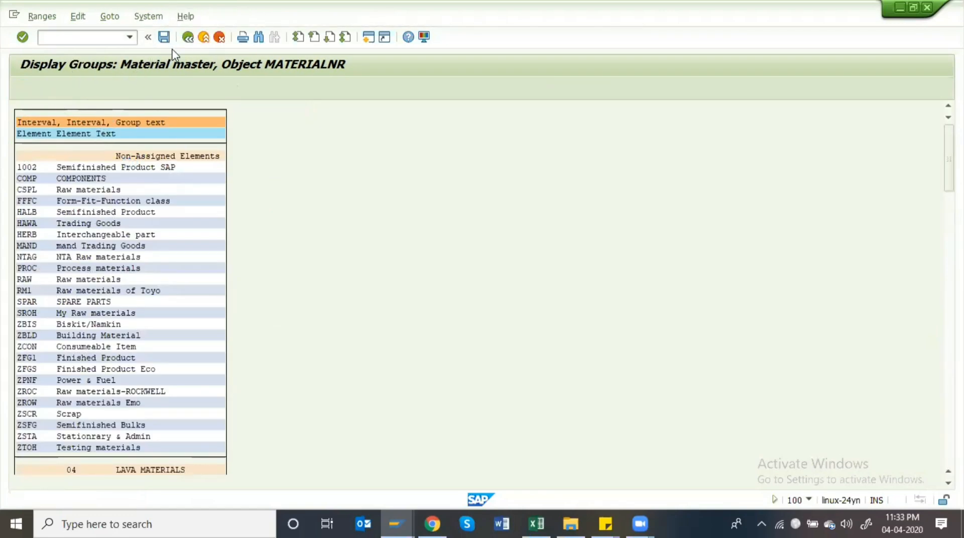
Open the MATERIALNR intervals for editing, check the available functions for interval 04, and return to the Display IMG structure
{"action": "left_click", "coordinate": [129, 145]}
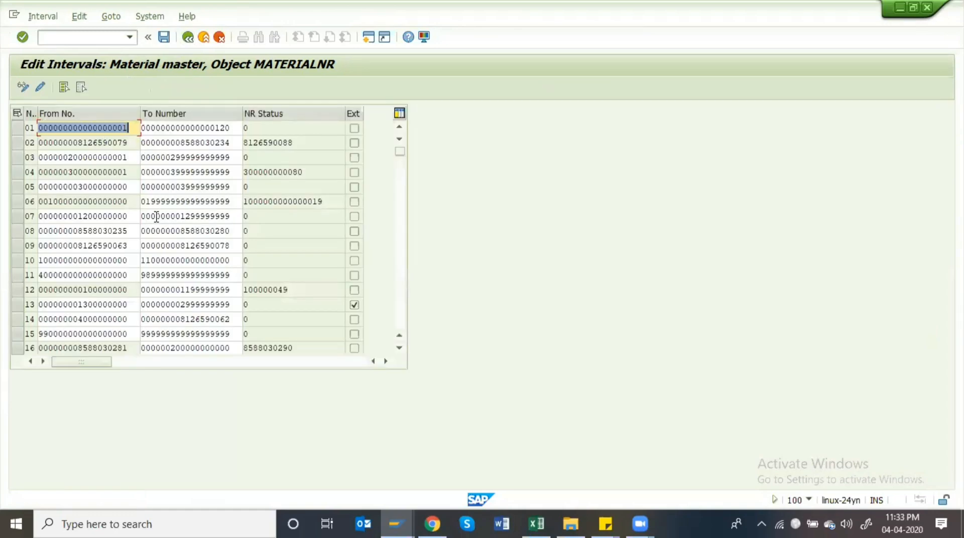
{"action": "left_click", "coordinate": [14, 173]}
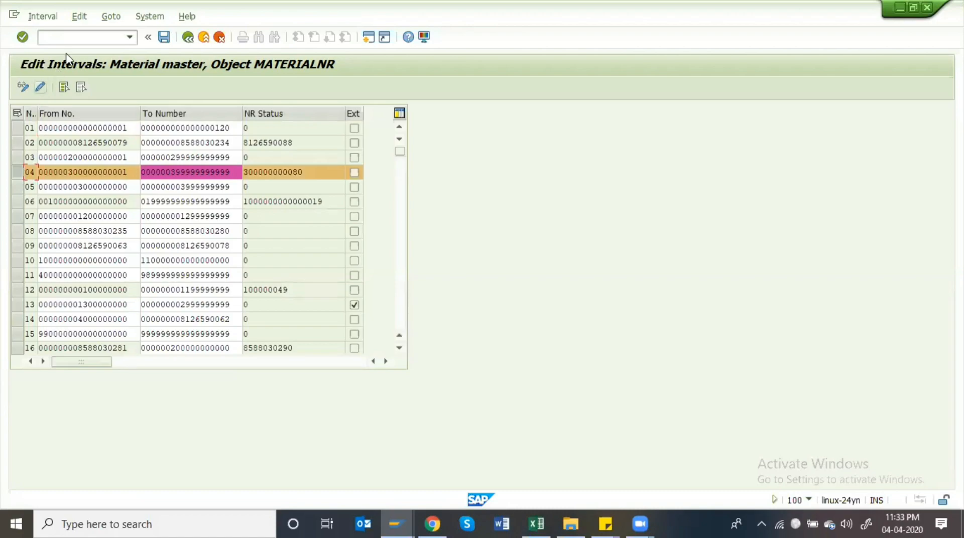
{"action": "left_click", "coordinate": [83, 19]}
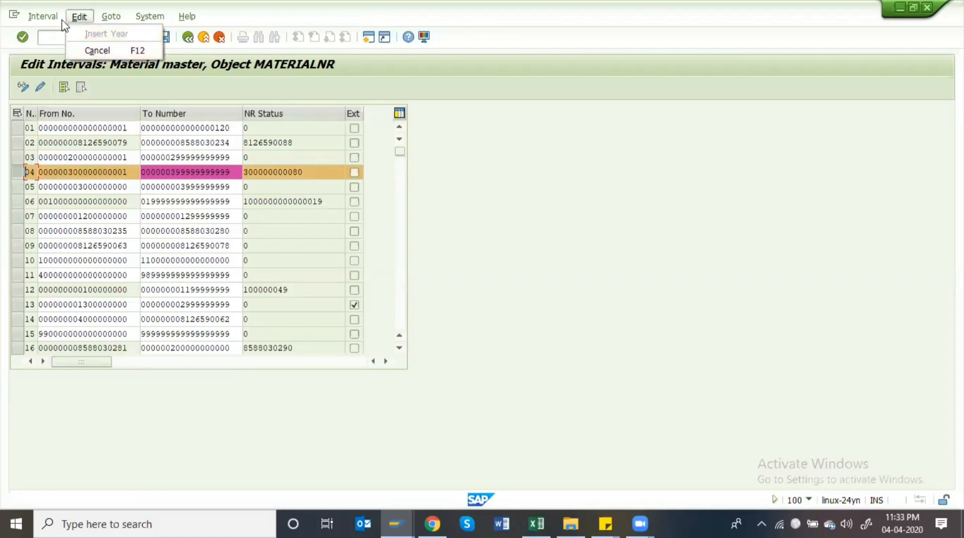
{"action": "mouse_move", "coordinate": [56, 22]}
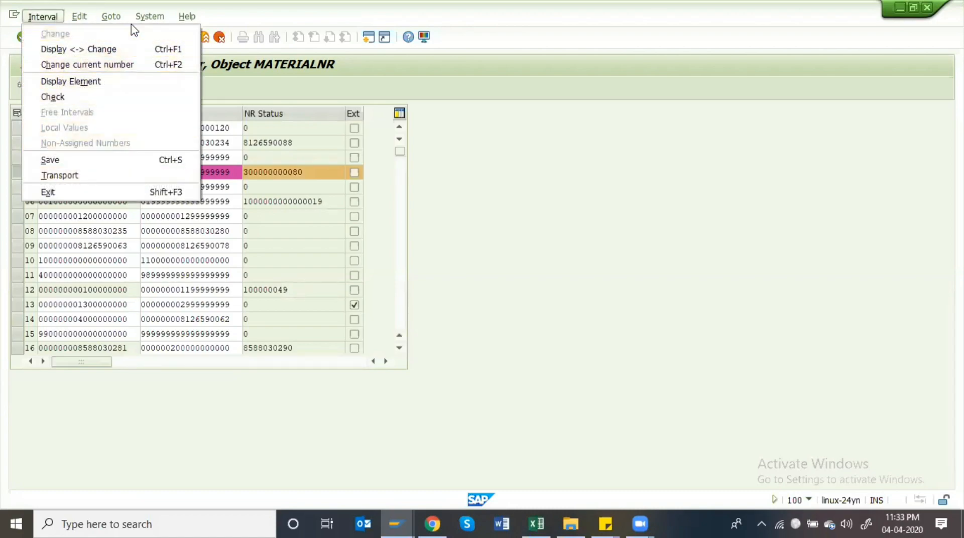
{"action": "left_click", "coordinate": [473, 115]}
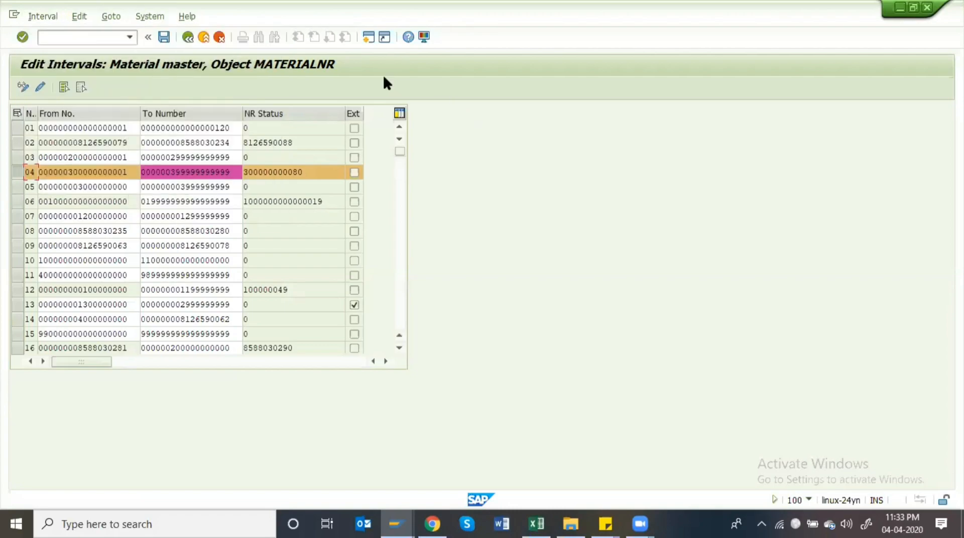
{"action": "left_click", "coordinate": [188, 37]}
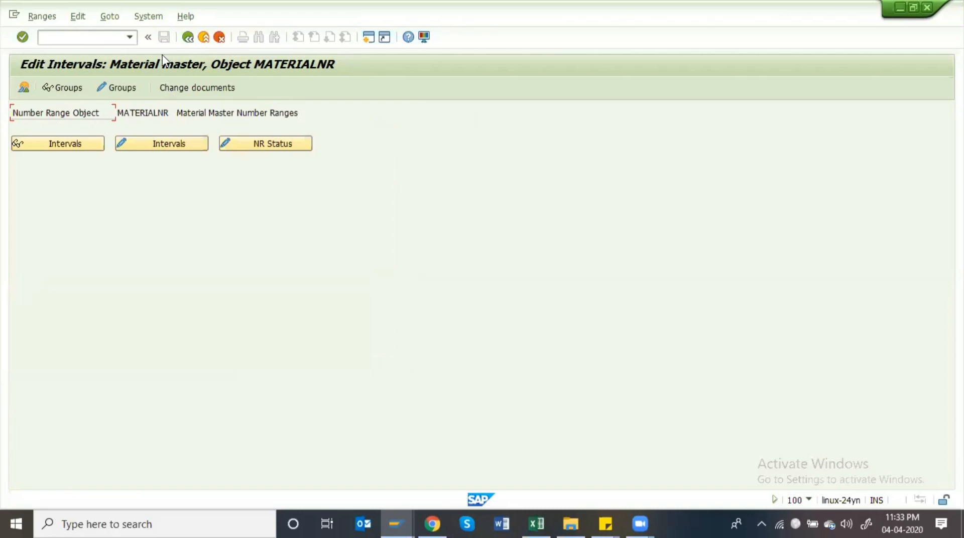
{"action": "left_click", "coordinate": [188, 38]}
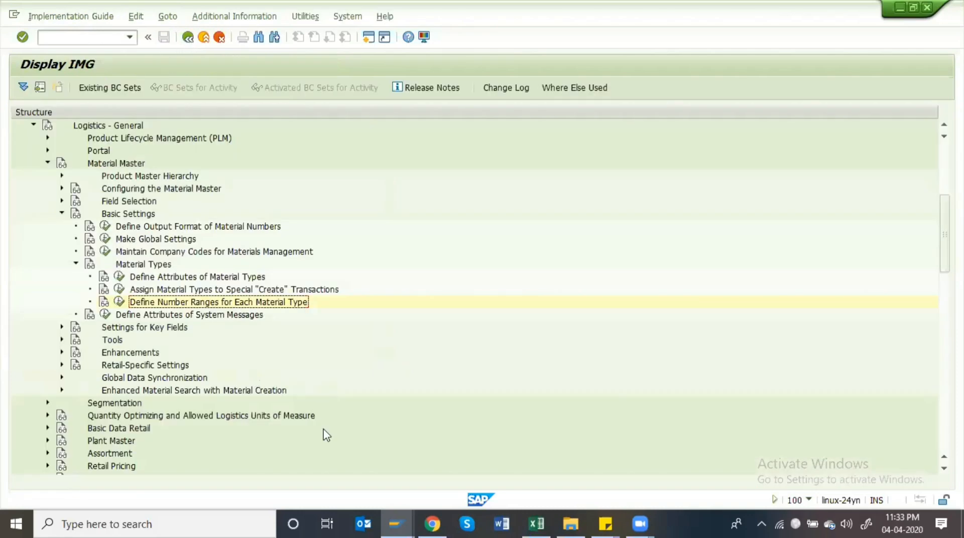
Collapse the Material Types node and open Define Attributes of System Messages
{"action": "key", "text": "Up"}
{"action": "key", "text": "Up"}
{"action": "key", "text": "Up"}
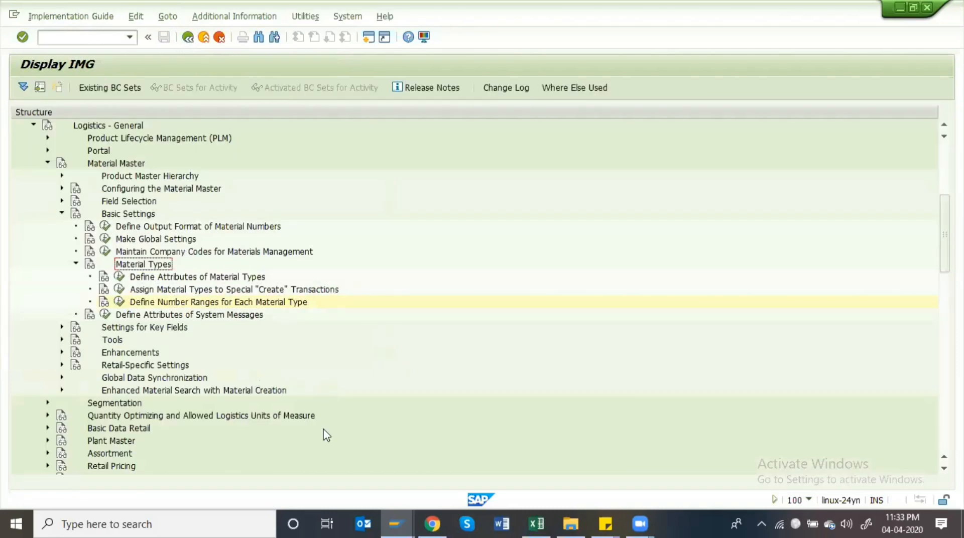
{"action": "key", "text": "Left"}
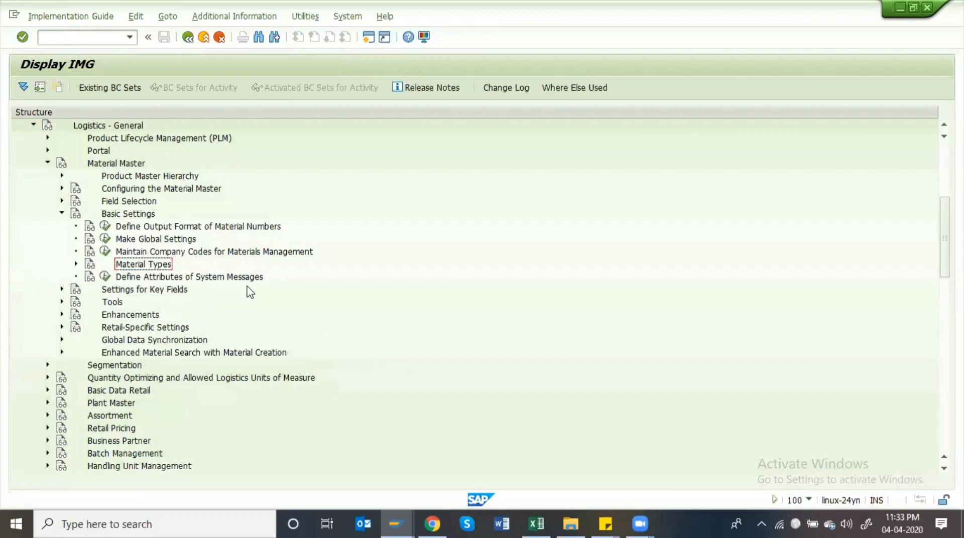
{"action": "left_click", "coordinate": [106, 278]}
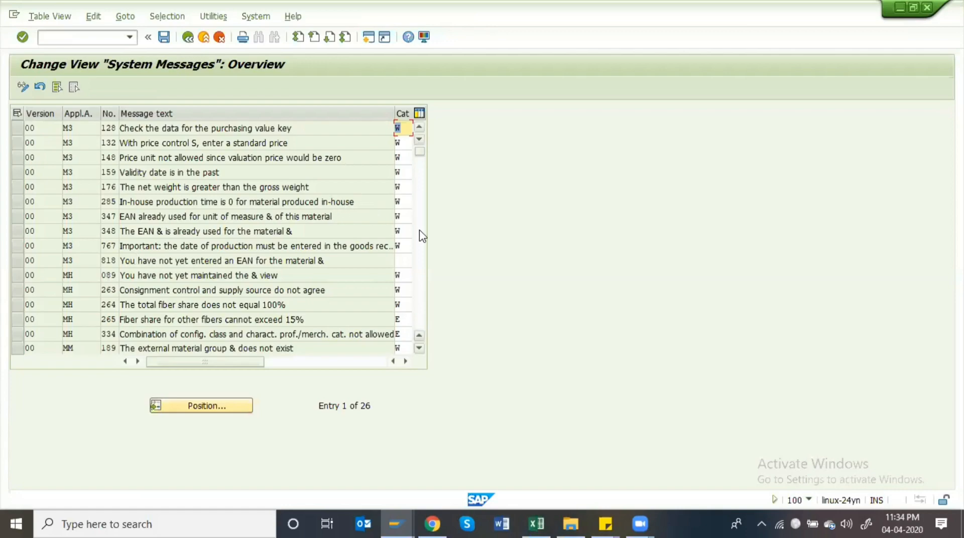
Check the possible message categories for messages 767 and 132, then return to the Display IMG structure
{"action": "left_click", "coordinate": [407, 245]}
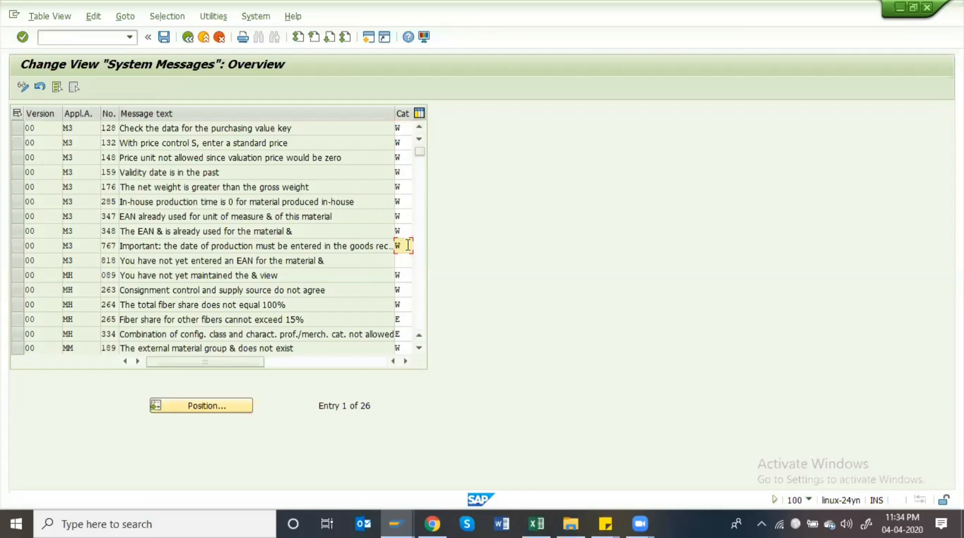
{"action": "key", "text": "F4"}
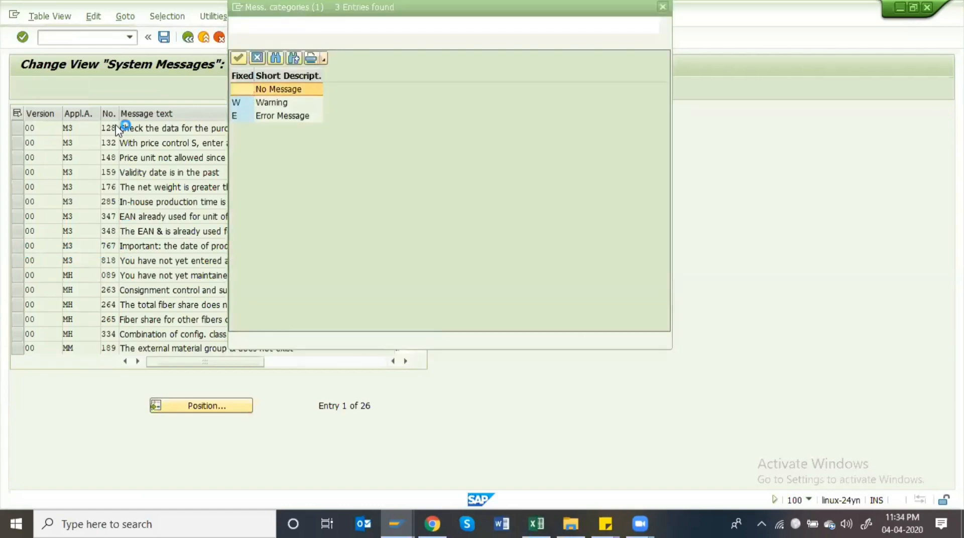
{"action": "double_click", "coordinate": [236, 120]}
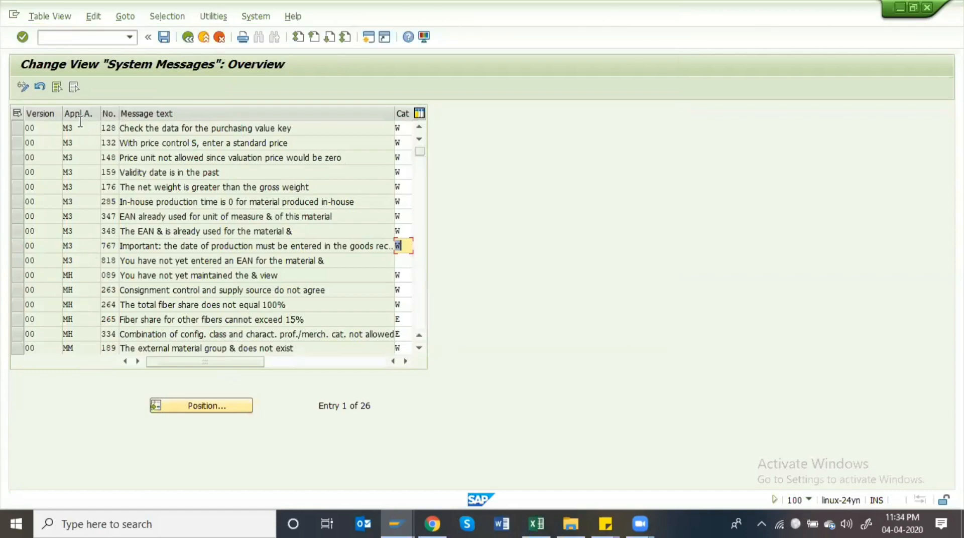
{"action": "left_click", "coordinate": [111, 142]}
{"action": "left_click", "coordinate": [405, 143]}
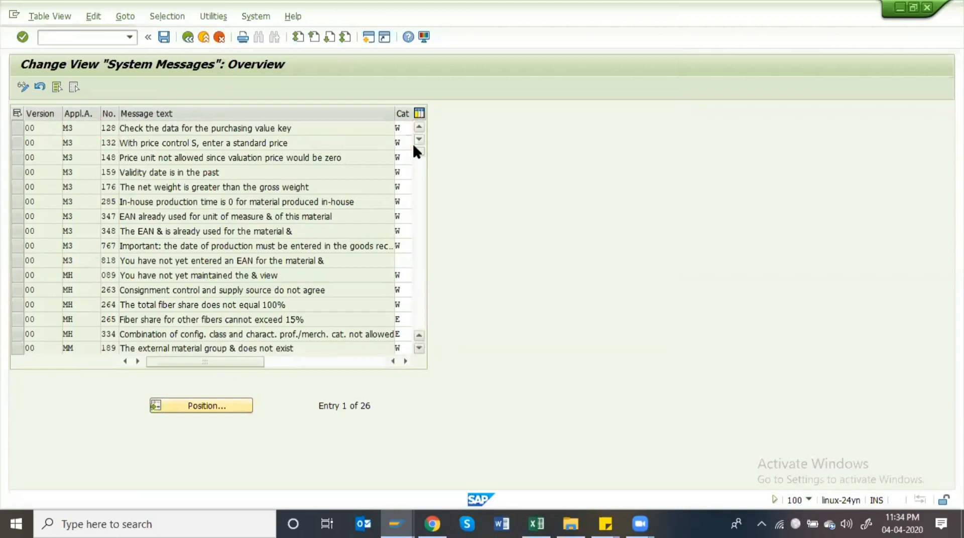
{"action": "left_click", "coordinate": [413, 148]}
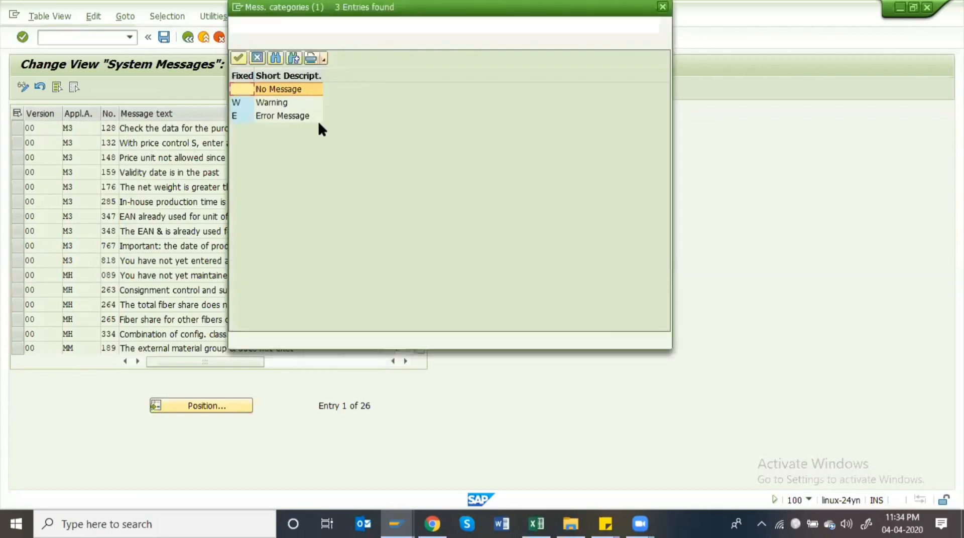
{"action": "left_click", "coordinate": [299, 120]}
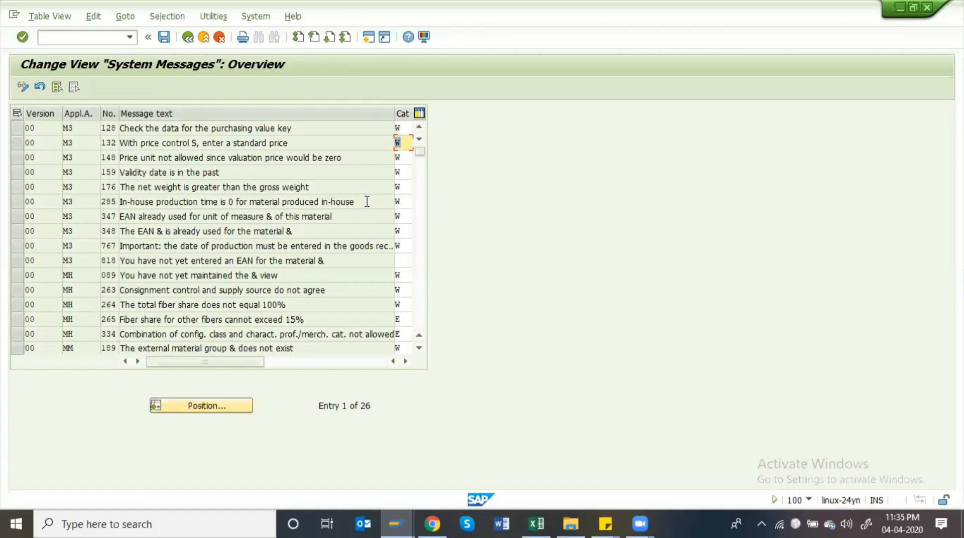
{"action": "key", "text": "F3"}
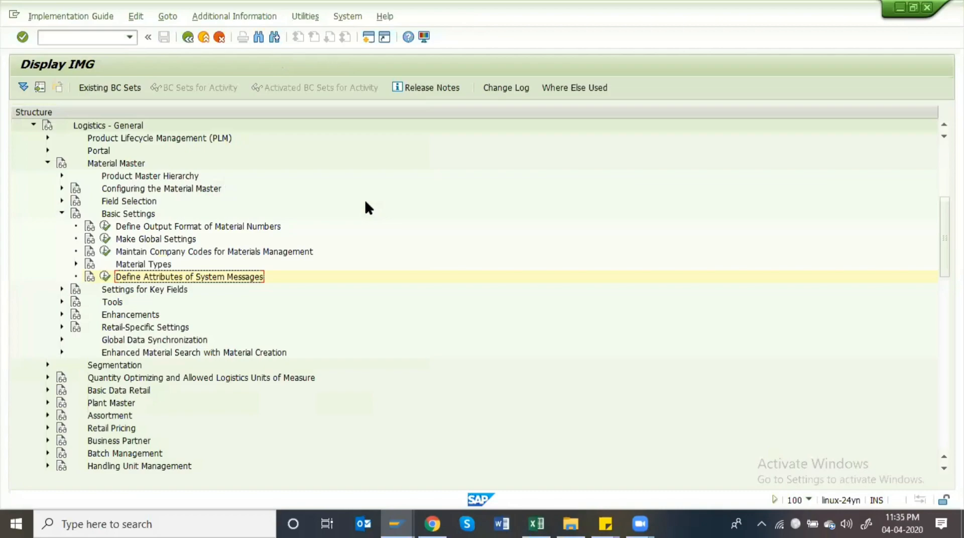
Collapse Basic Settings and expand Settings for Key Fields to reach Define Material Groups
{"action": "key", "text": "Left"}
{"action": "key", "text": "Left"}
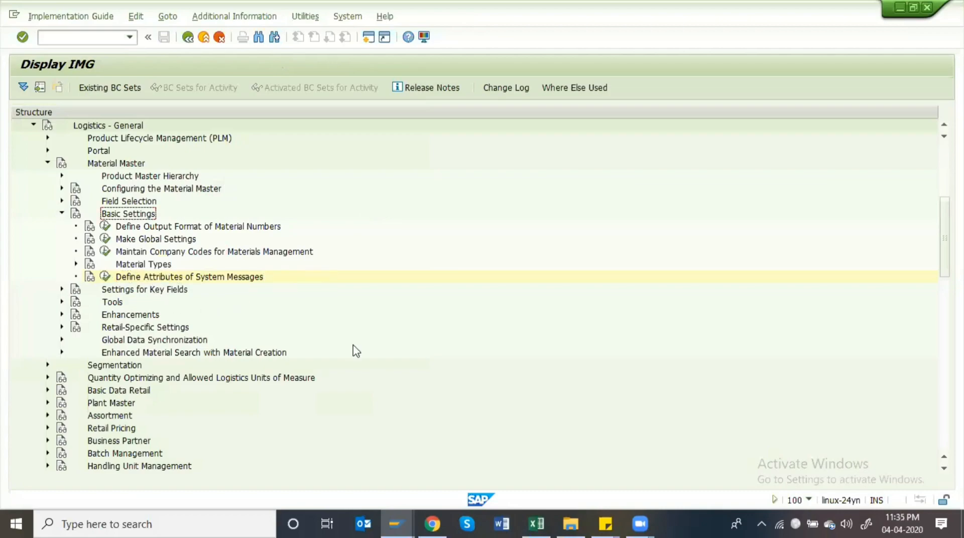
{"action": "key", "text": "Down"}
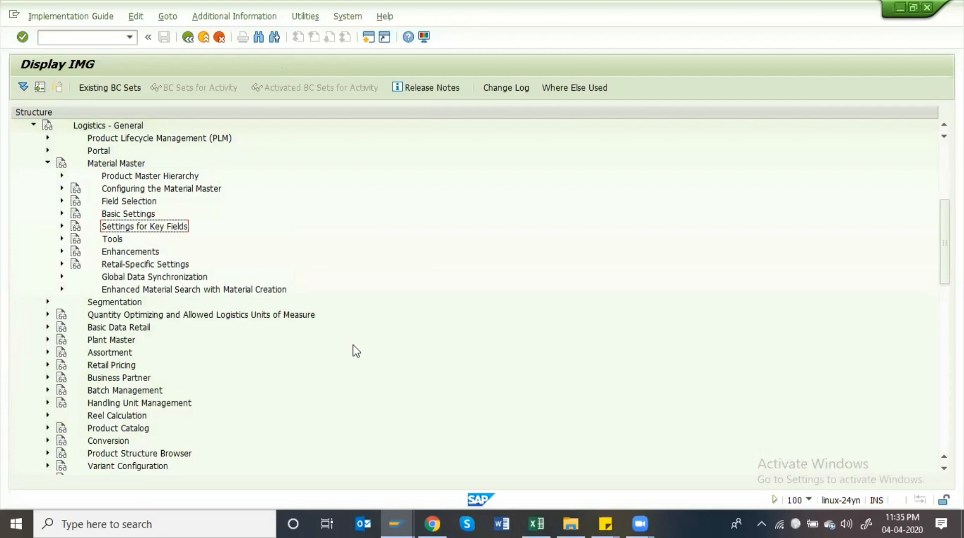
{"action": "key", "text": "Right"}
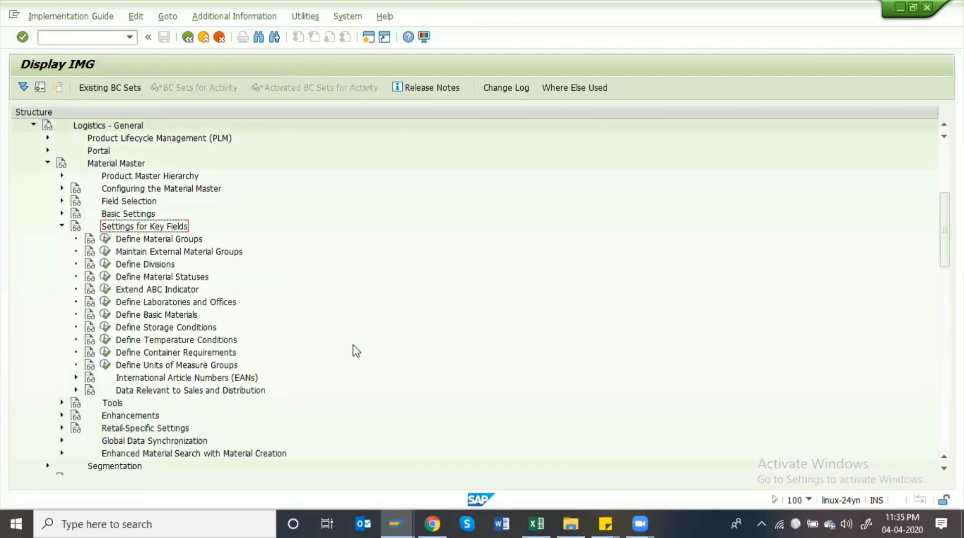
{"action": "key", "text": "Down"}
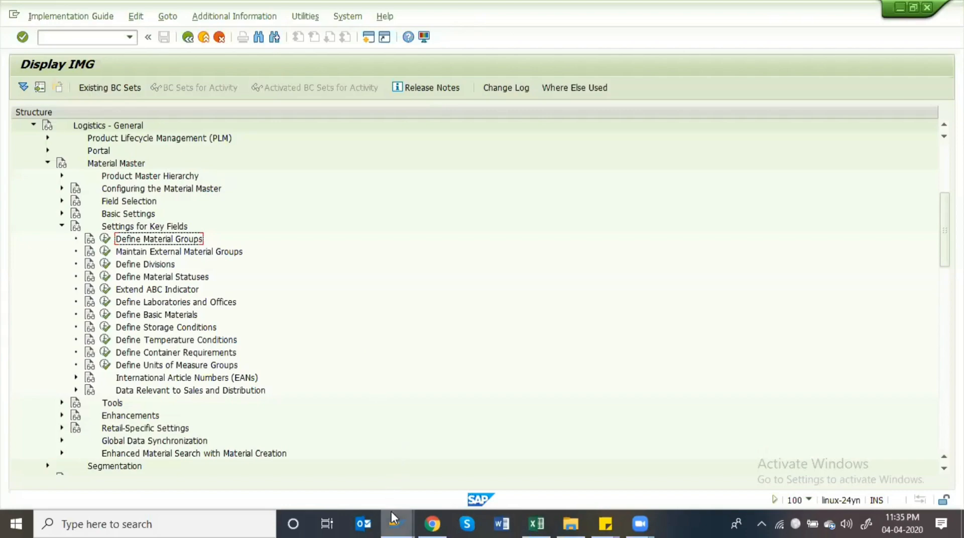
{"action": "mouse_move", "coordinate": [394, 521]}
{"action": "left_click", "coordinate": [444, 474]}
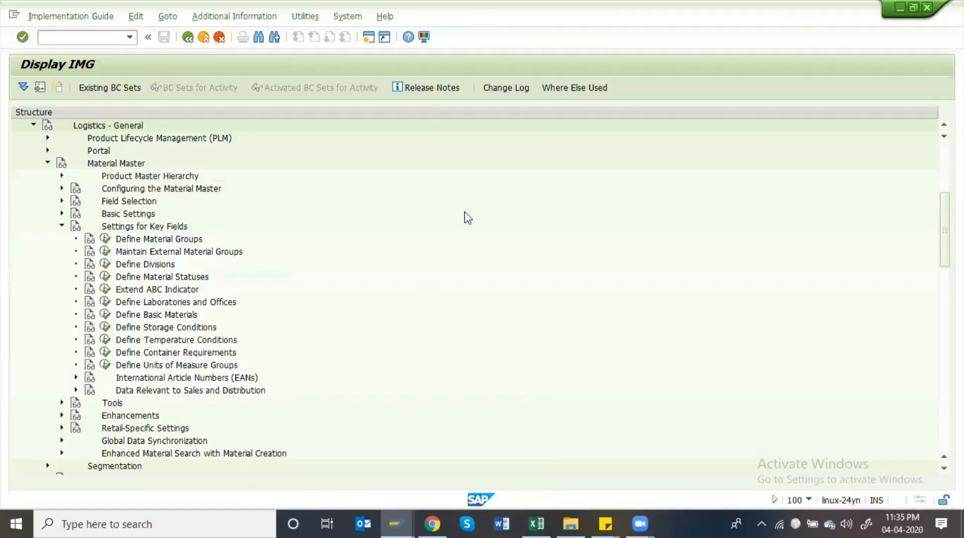
Open two additional SAP sessions and start the Create Material application in one of them
{"action": "left_click", "coordinate": [369, 38]}
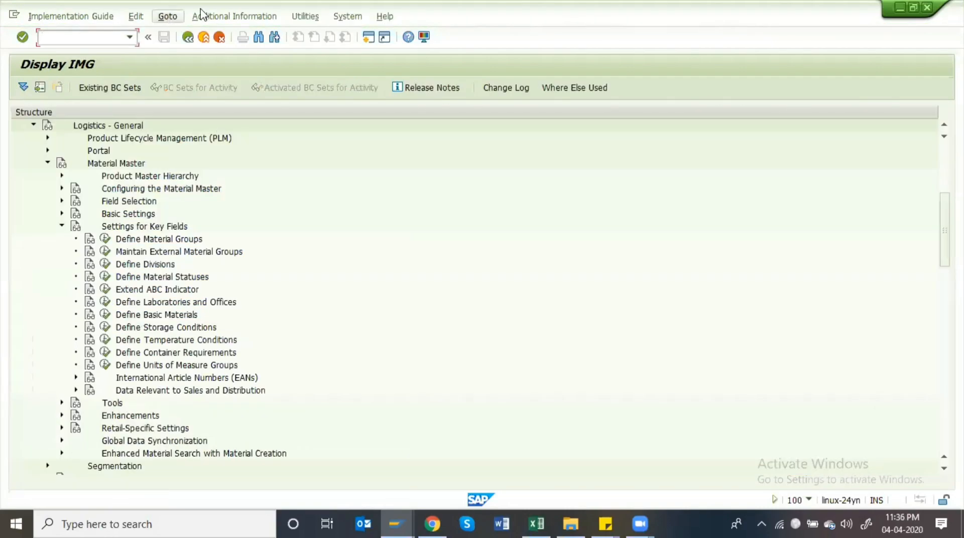
{"action": "left_click", "coordinate": [371, 36]}
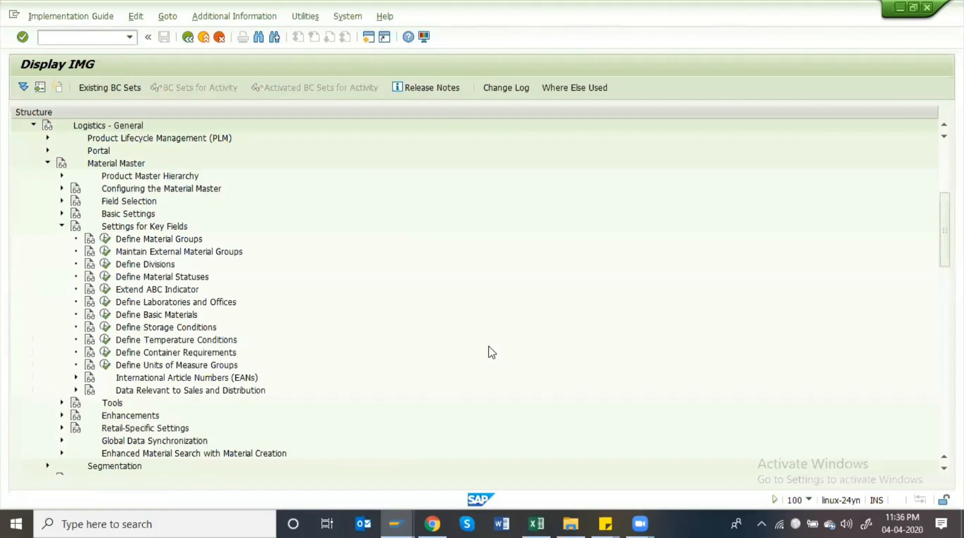
{"action": "key", "text": "alt+Tab"}
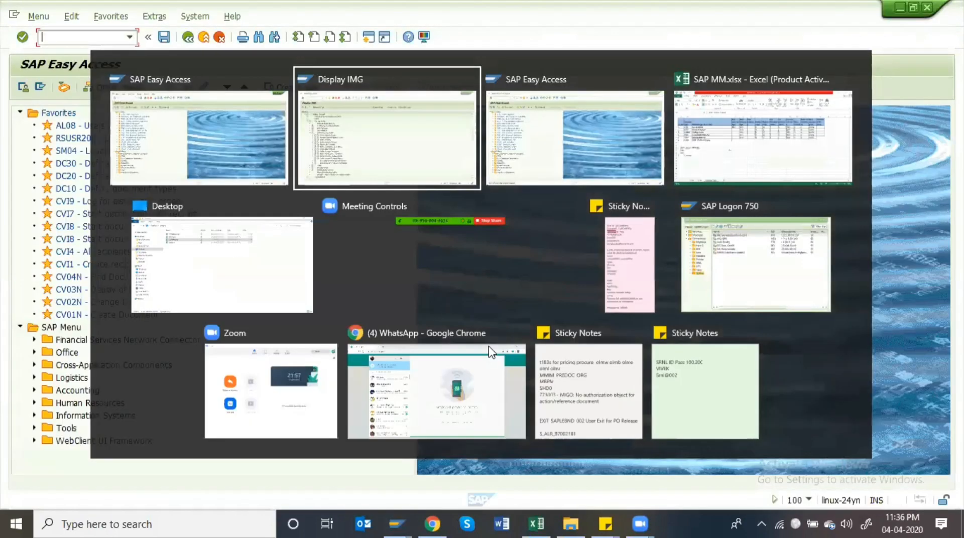
{"action": "key", "text": "alt+Tab"}
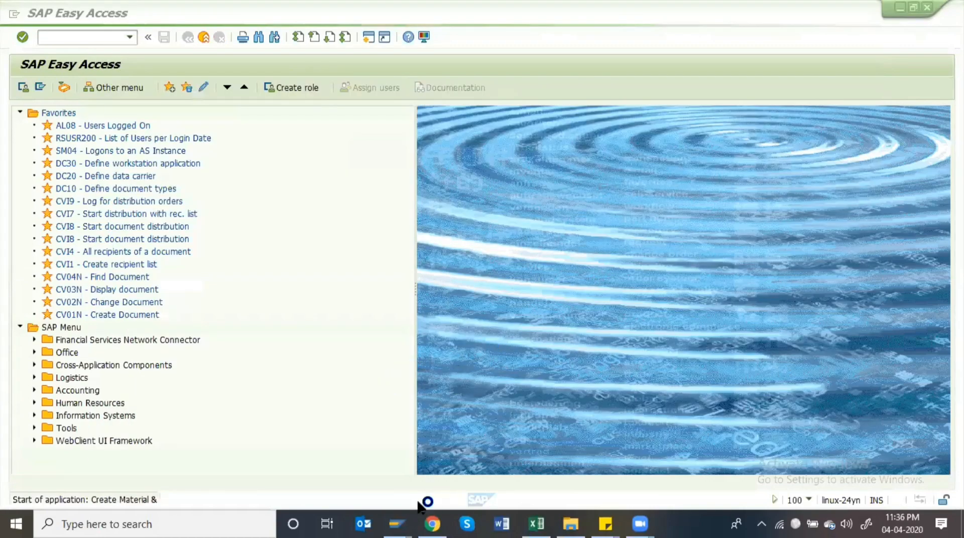
Run transaction MM02 in the other new SAP Easy Access session
{"action": "left_click", "coordinate": [640, 463]}
{"action": "type", "text": "mm02"}
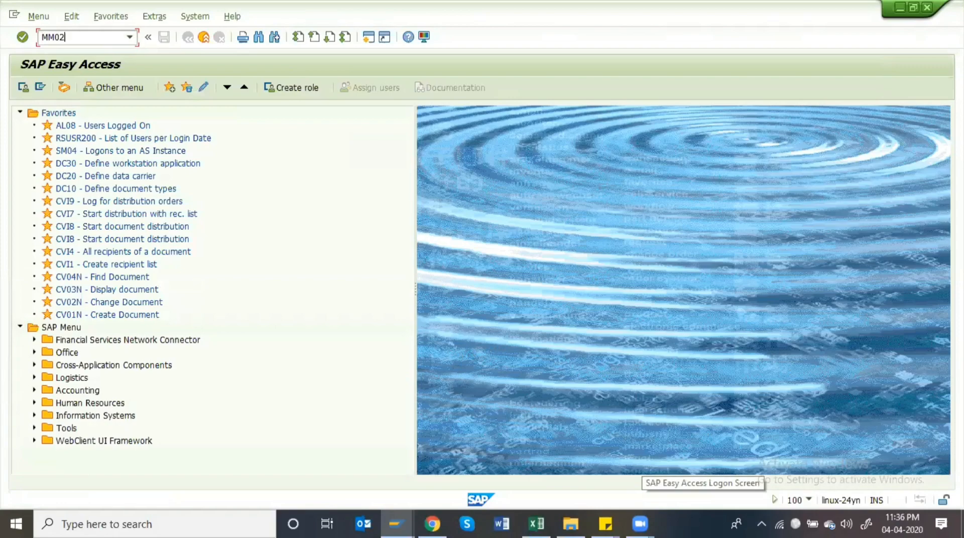
{"action": "key", "text": "Return"}
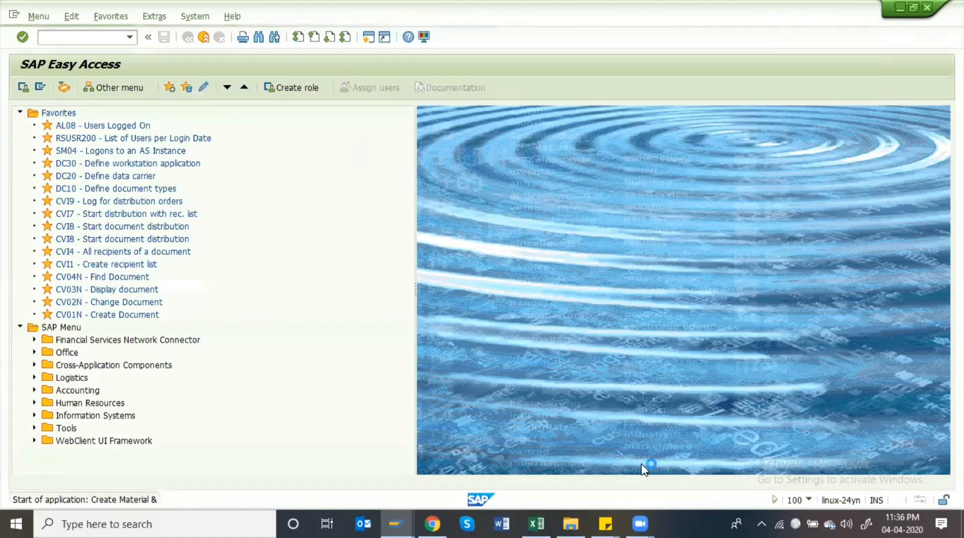
Switch through the open windows to the Create Material initial screen
{"action": "key", "text": "alt+Tab"}
{"action": "key", "text": "alt+Tab"}
{"action": "key", "text": "alt+Tab"}
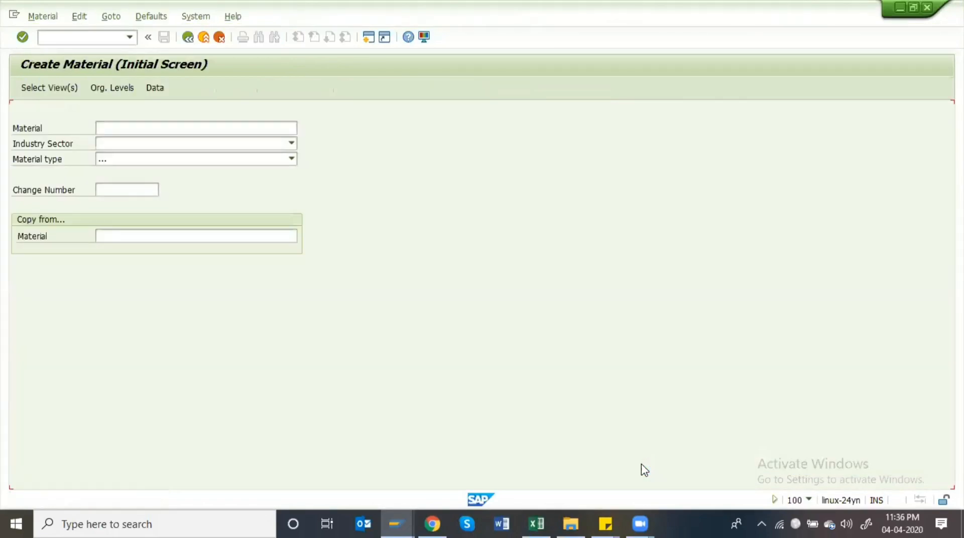
{"action": "key", "text": "alt+Tab"}
{"action": "key", "text": "alt+Tab"}
{"action": "key", "text": "alt+Tab"}
{"action": "key", "text": "alt+Tab"}
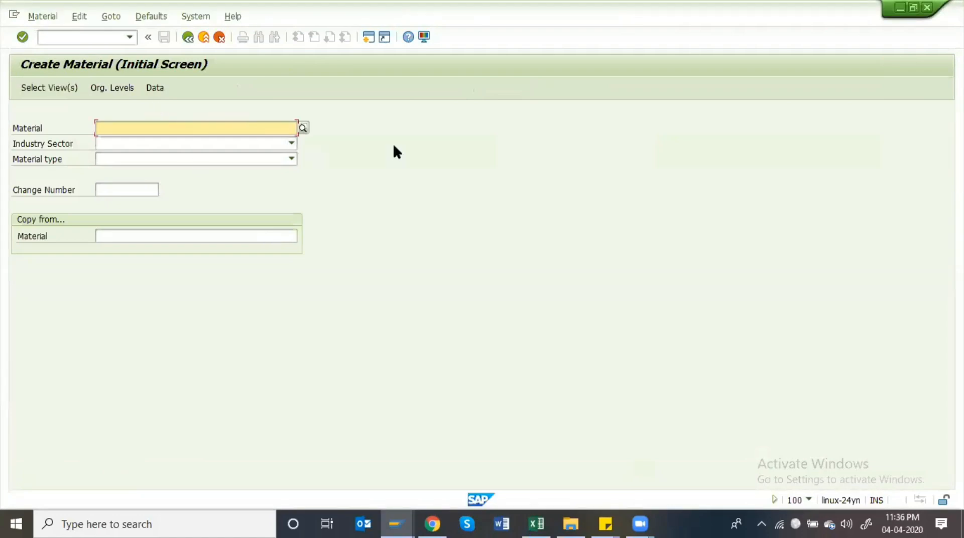
{"action": "type", "text": "11"}
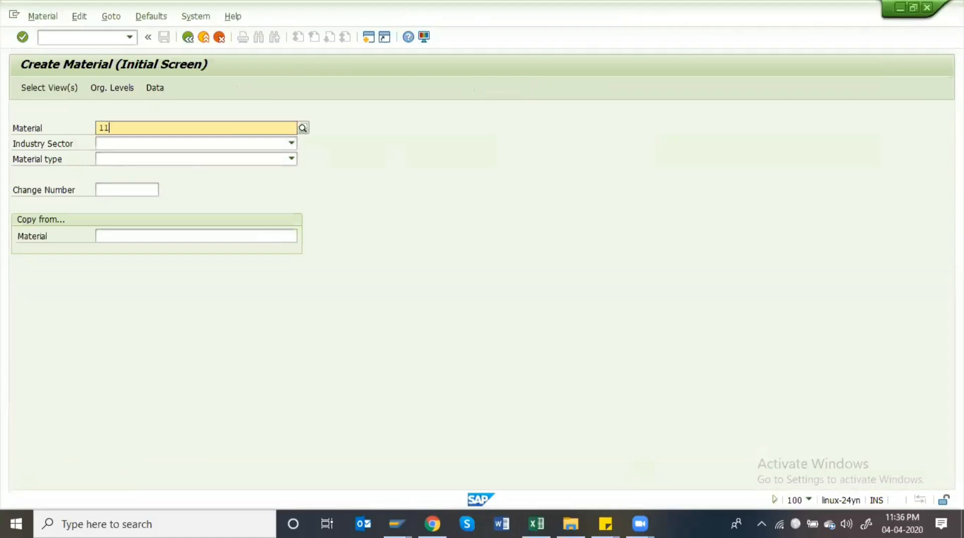
{"action": "type", "text": "1"}
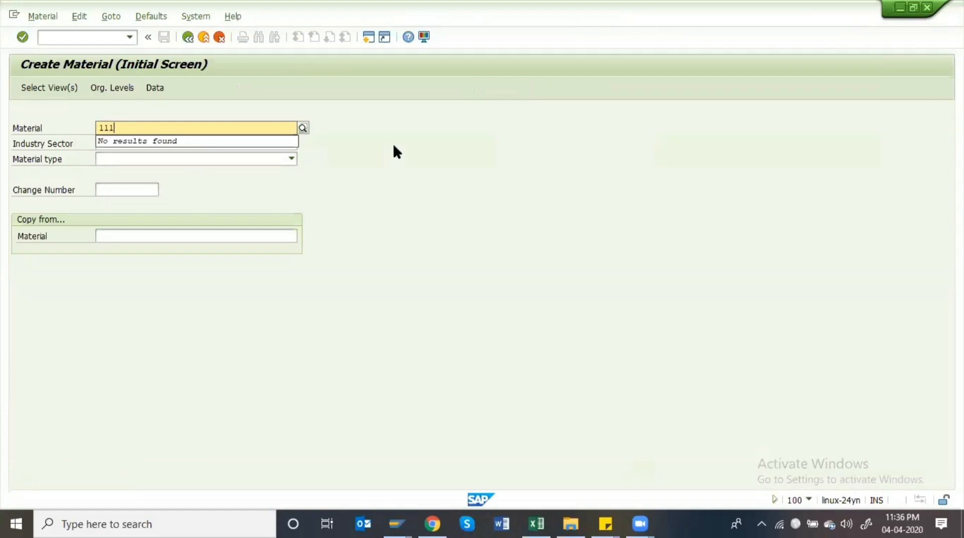
{"action": "type", "text": "8"}
{"action": "key", "text": "BackSpace"}
{"action": "key", "text": "BackSpace"}
{"action": "key", "text": "BackSpace"}
{"action": "key", "text": "BackSpace"}
Search plant materials by description with the plant filter cleared and pick UNDIPPED RAYON CORD for the Material field
{"action": "key", "text": "F4"}
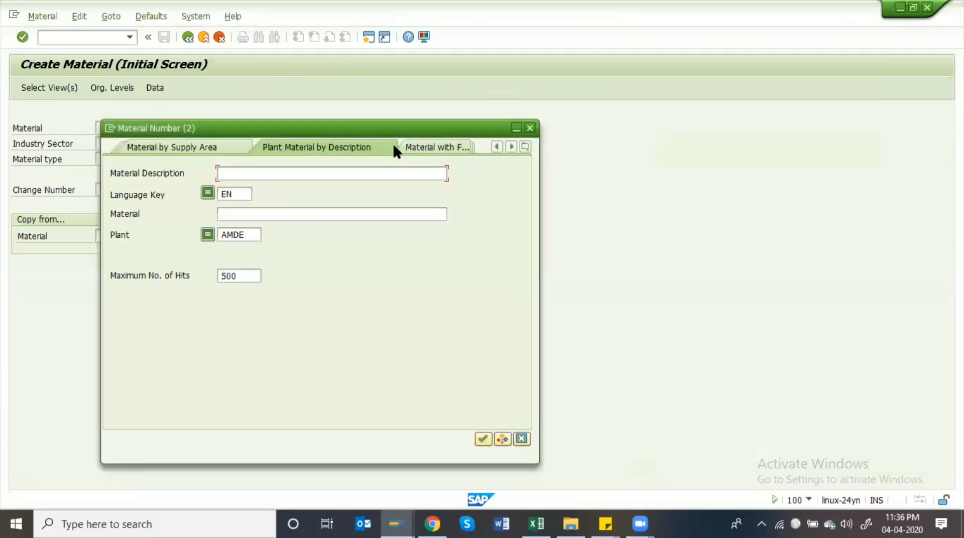
{"action": "key", "text": "Tab"}
{"action": "key", "text": "Tab"}
{"action": "key", "text": "Tab"}
{"action": "key", "text": "BackSpace"}
{"action": "key", "text": "Return"}
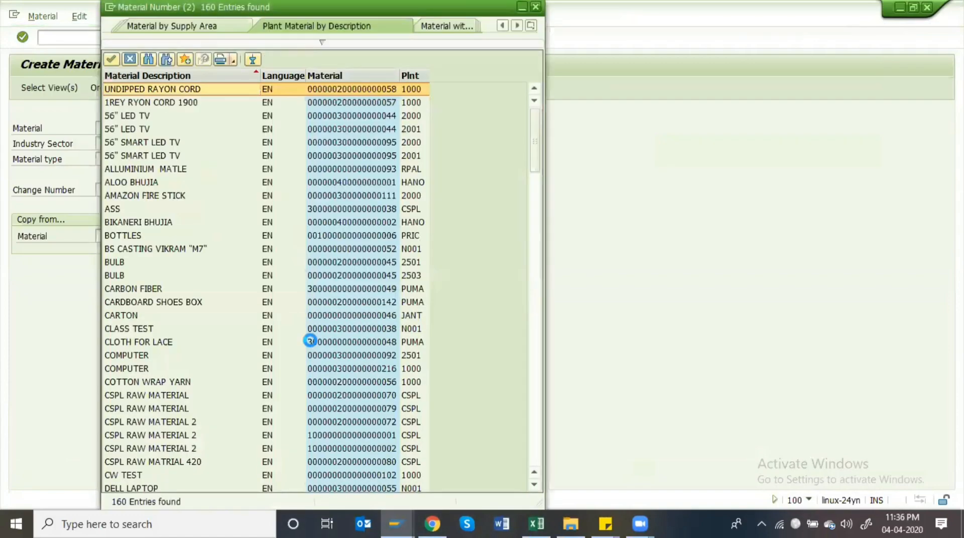
{"action": "key", "text": "Return"}
{"action": "key", "text": "Return"}
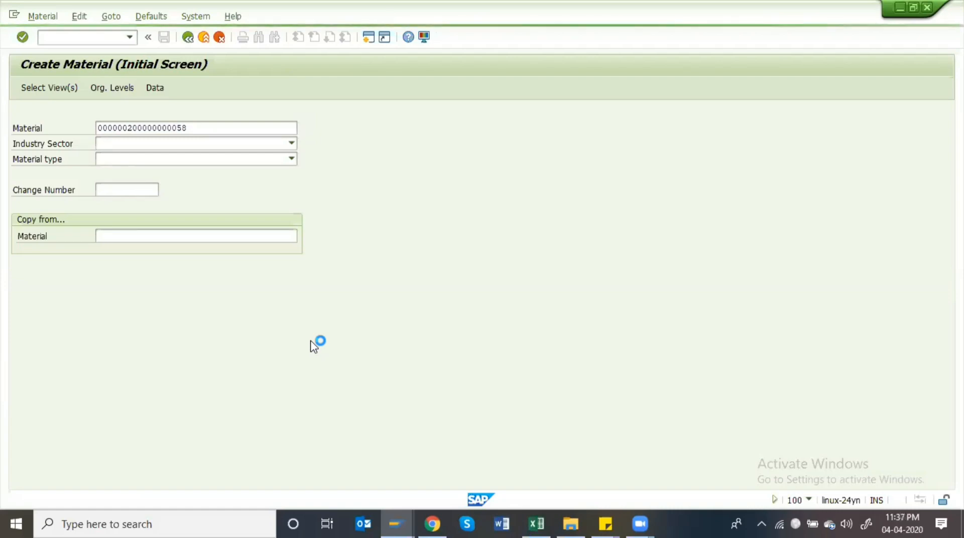
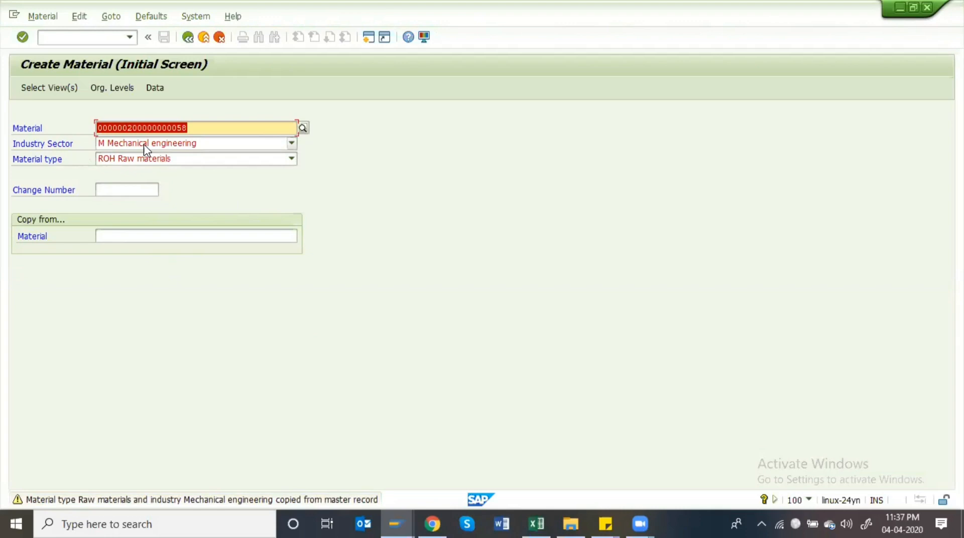
Try to set the Industry Sector to F Food for the selected material
{"action": "left_click", "coordinate": [157, 144]}
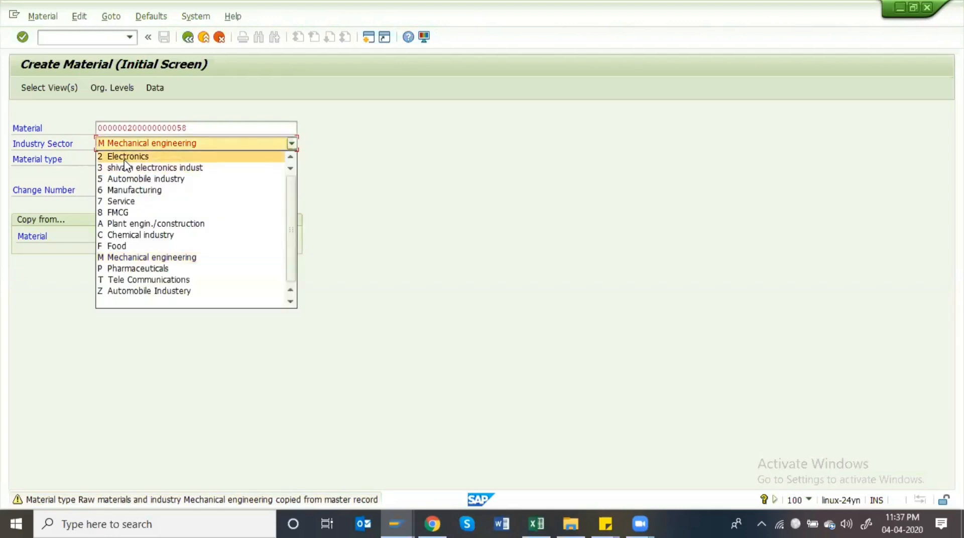
{"action": "left_click", "coordinate": [143, 246]}
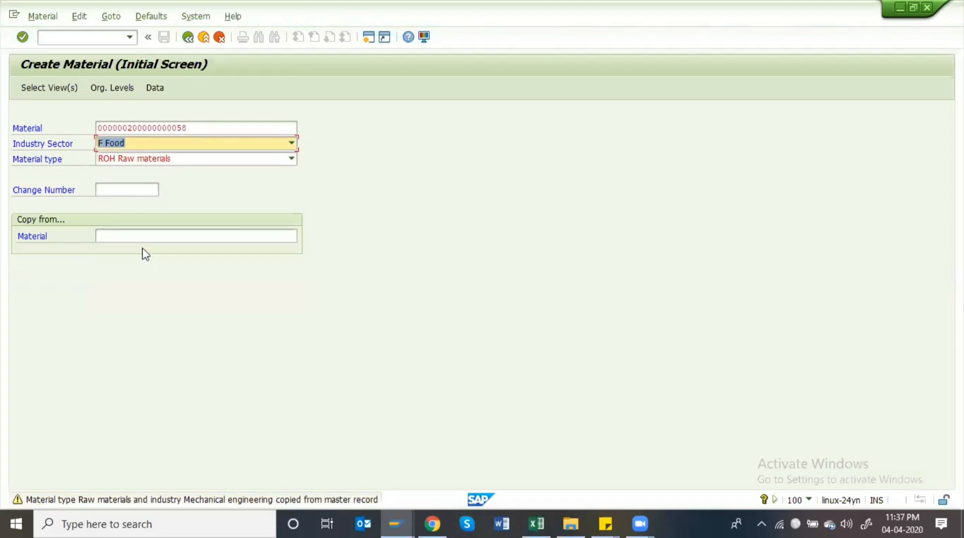
{"action": "left_click", "coordinate": [191, 146]}
{"action": "left_click", "coordinate": [172, 179]}
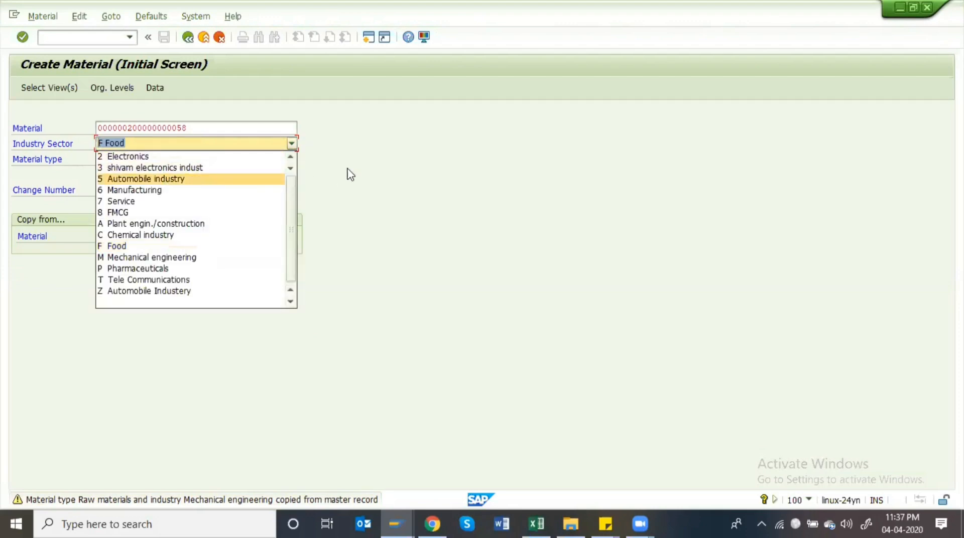
{"action": "key", "text": "Return"}
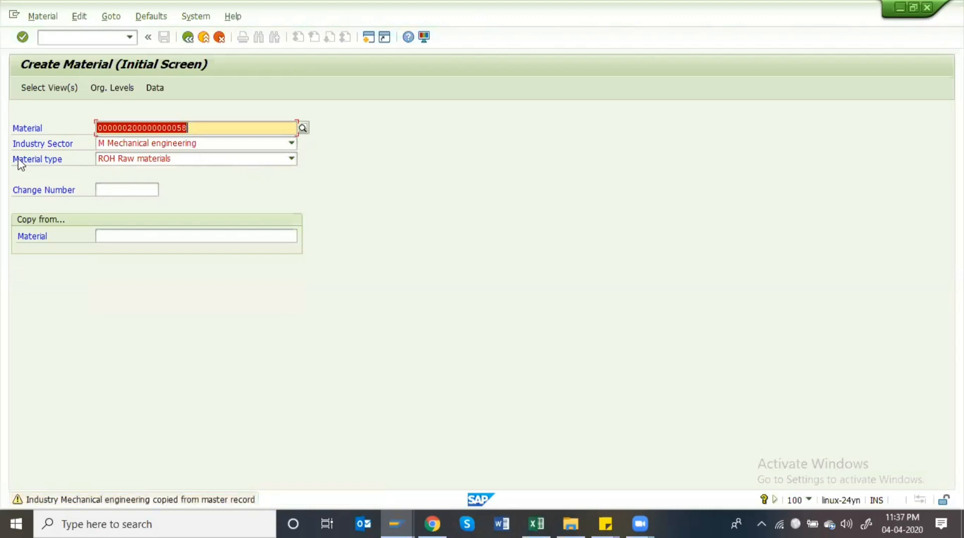
Browse the material types including the Amul ones, keep ROH Raw materials, and open the view selection for the material
{"action": "left_click", "coordinate": [149, 158]}
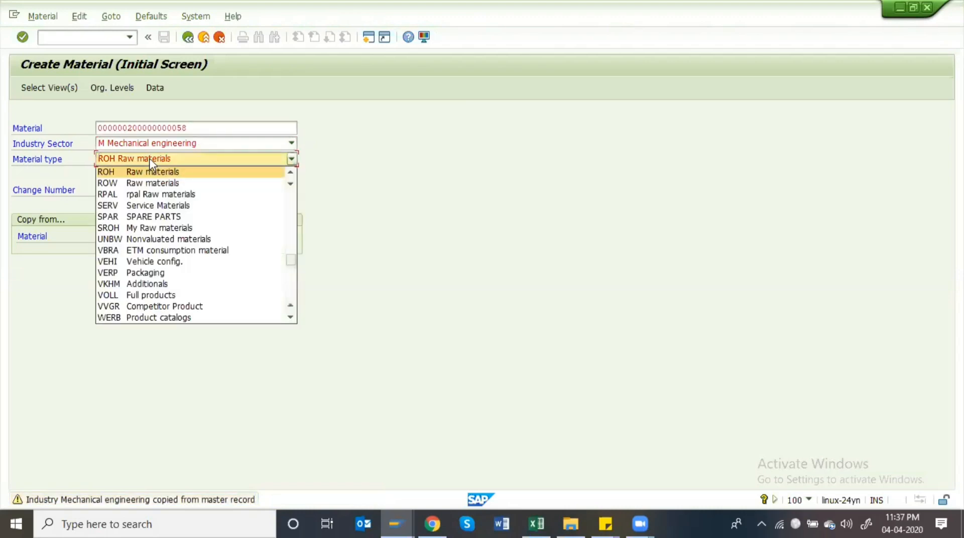
{"action": "scroll", "coordinate": [170, 211], "scroll_direction": "up", "scroll_amount": 15}
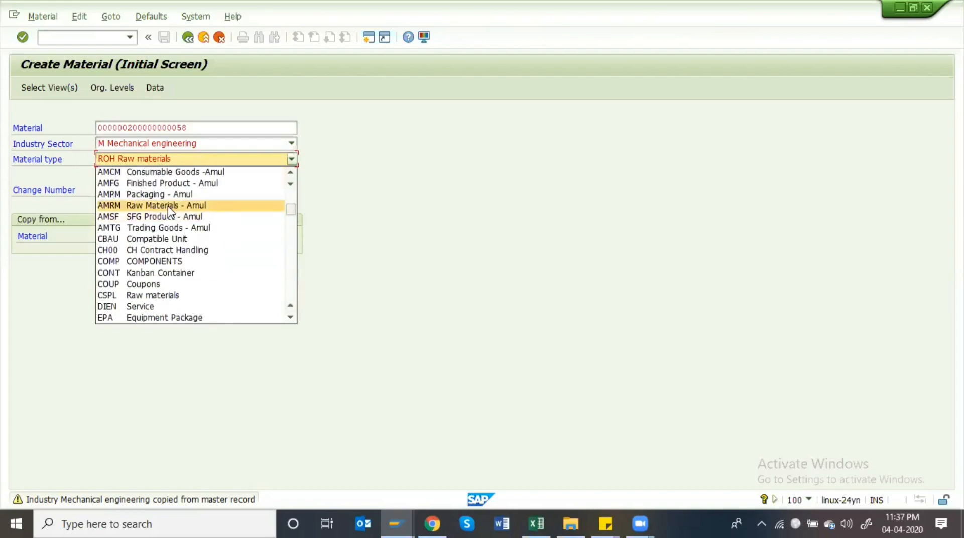
{"action": "scroll", "coordinate": [164, 194], "scroll_direction": "up", "scroll_amount": 5}
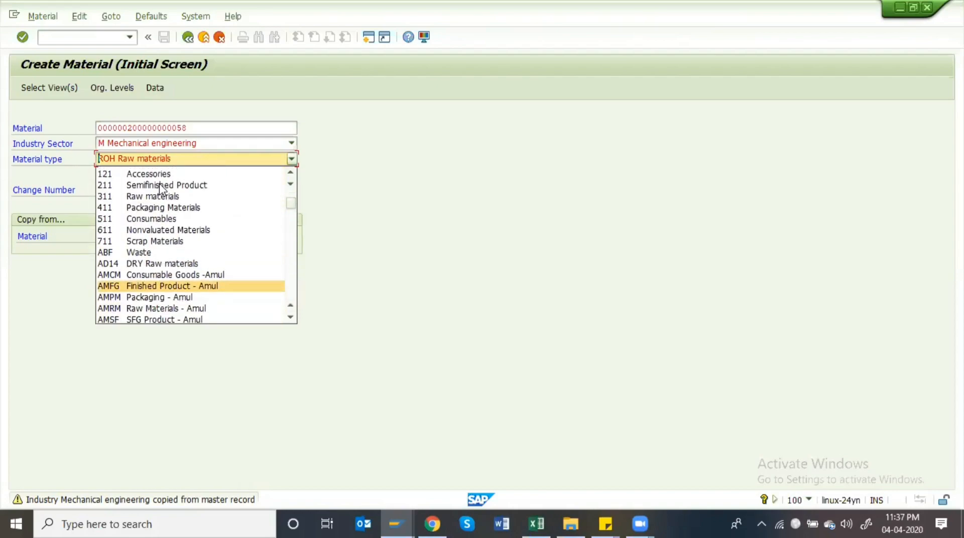
{"action": "scroll", "coordinate": [160, 189], "scroll_direction": "down", "scroll_amount": 3}
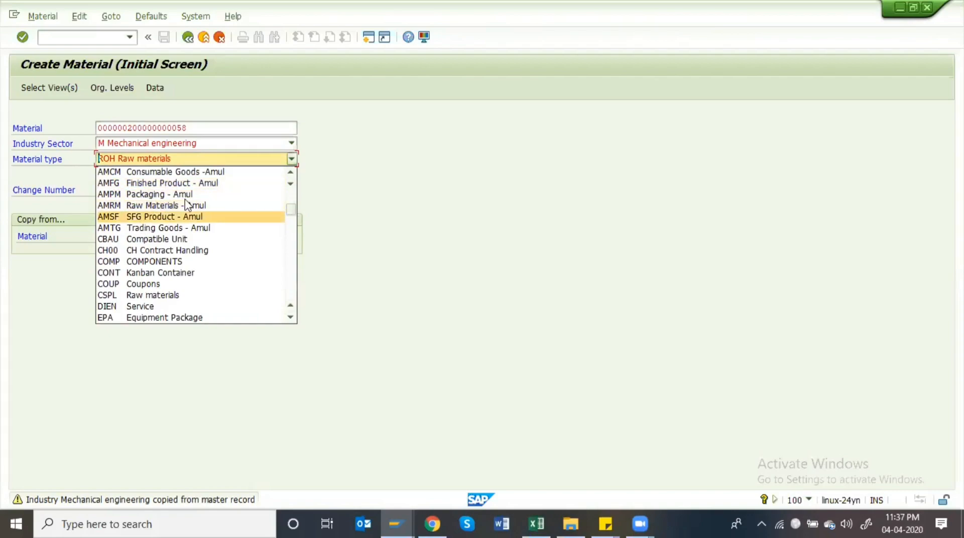
{"action": "scroll", "coordinate": [198, 204], "scroll_direction": "up", "scroll_amount": 4}
{"action": "scroll", "coordinate": [199, 206], "scroll_direction": "down", "scroll_amount": 2}
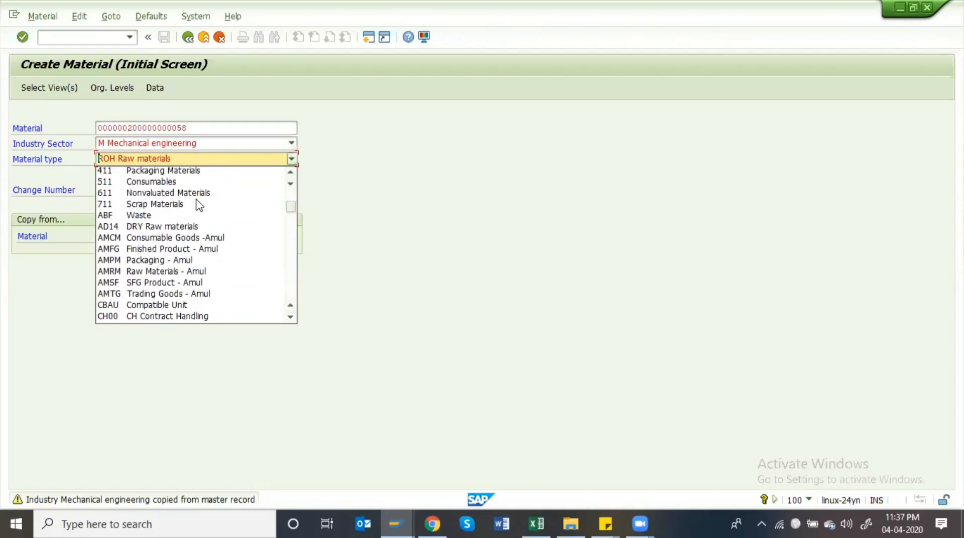
{"action": "scroll", "coordinate": [199, 205], "scroll_direction": "down", "scroll_amount": 10}
{"action": "key", "text": "Escape"}
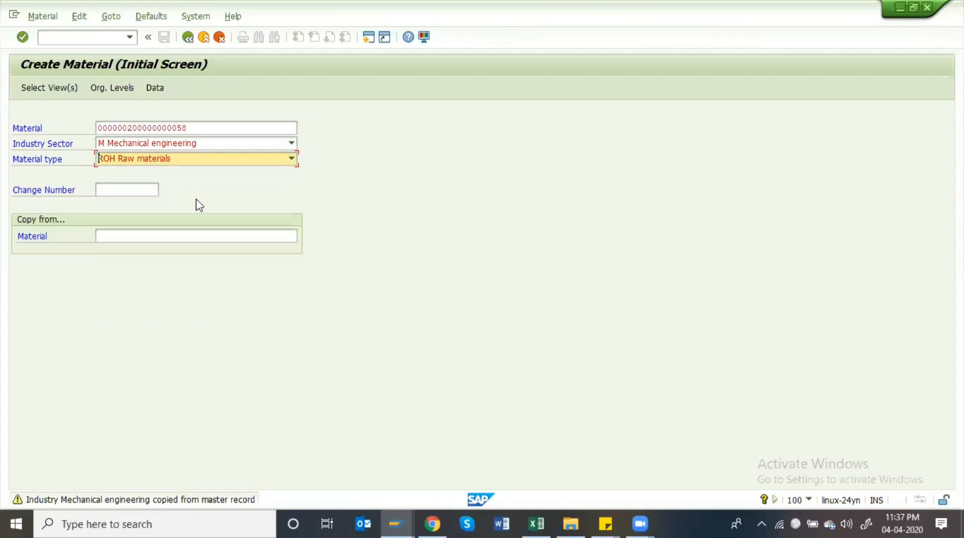
{"action": "key", "text": "Return"}
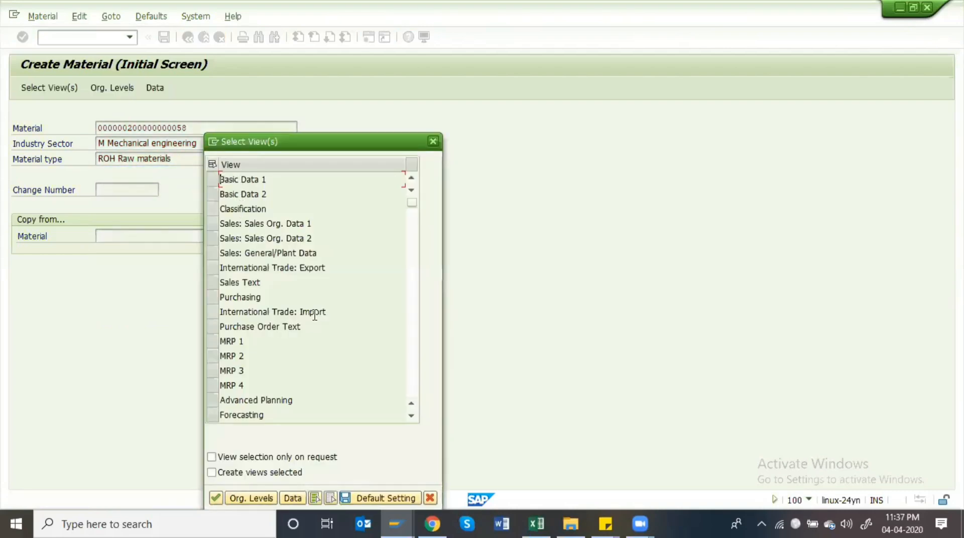
Switch to the IMG session and open the material types overview under Material Master, Basic Settings
{"action": "key", "text": "alt+Tab"}
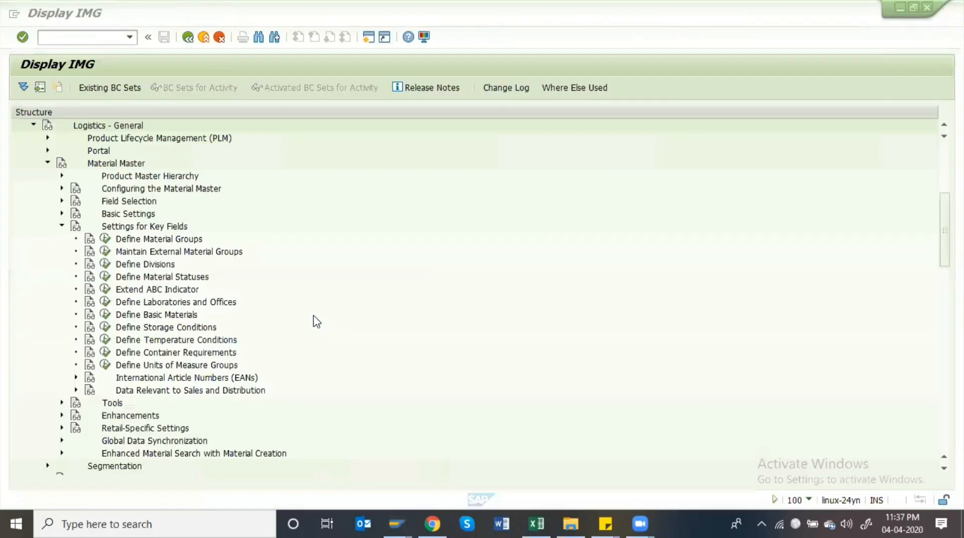
{"action": "double_click", "coordinate": [92, 226]}
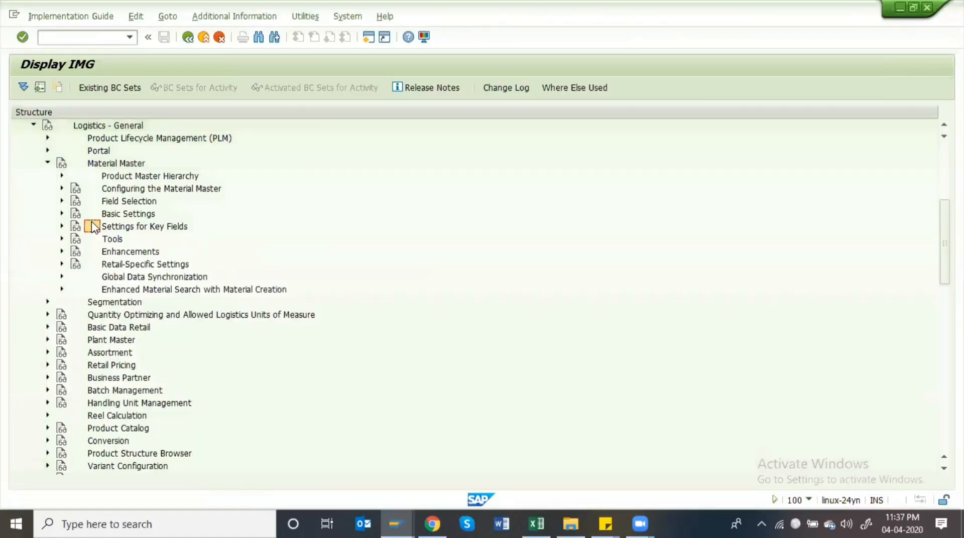
{"action": "key", "text": "Up"}
{"action": "key", "text": "Right"}
{"action": "key", "text": "Down"}
{"action": "key", "text": "Down"}
{"action": "key", "text": "Down"}
{"action": "key", "text": "Down"}
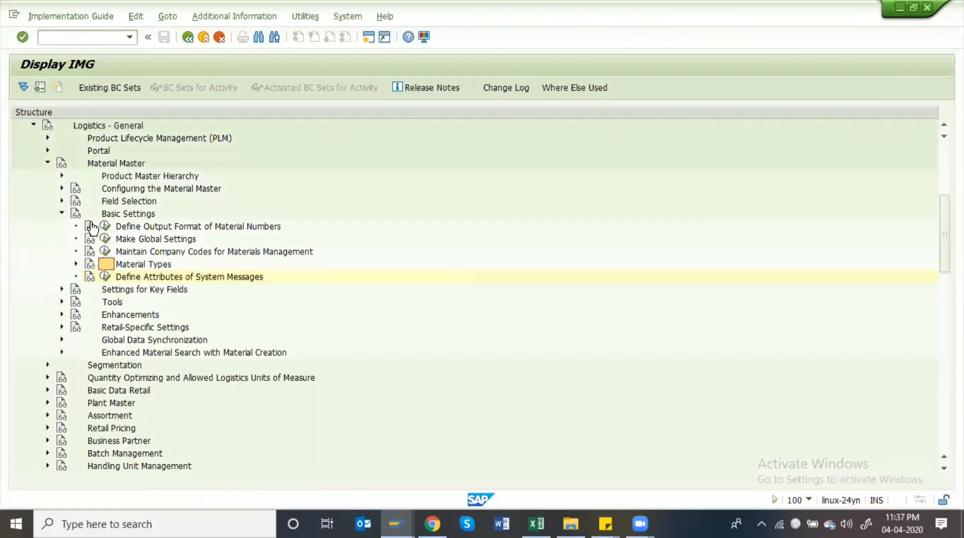
{"action": "key", "text": "Right"}
{"action": "key", "text": "Down"}
{"action": "key", "text": "Down"}
{"action": "key", "text": "Return"}
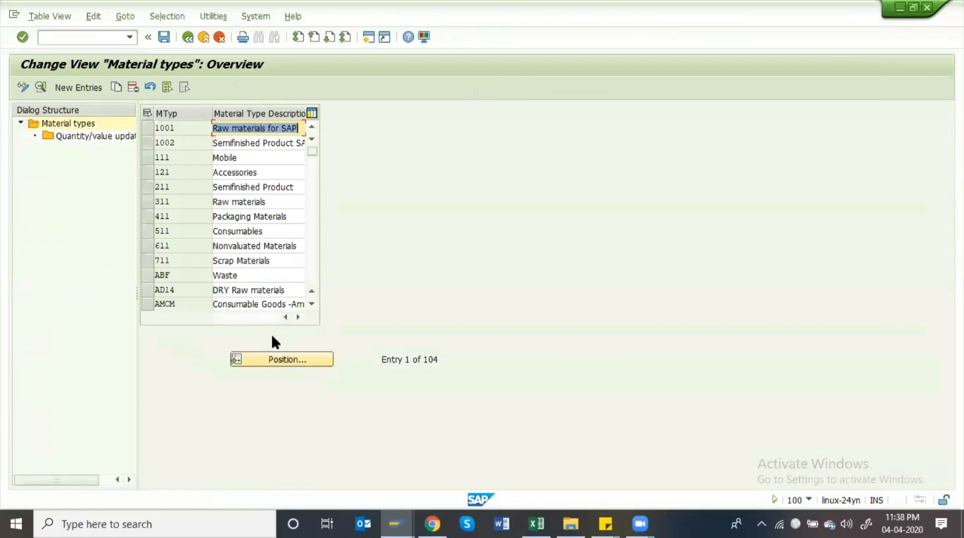
Open the details of material type AMCM and examine its user departments
{"action": "left_click", "coordinate": [258, 304]}
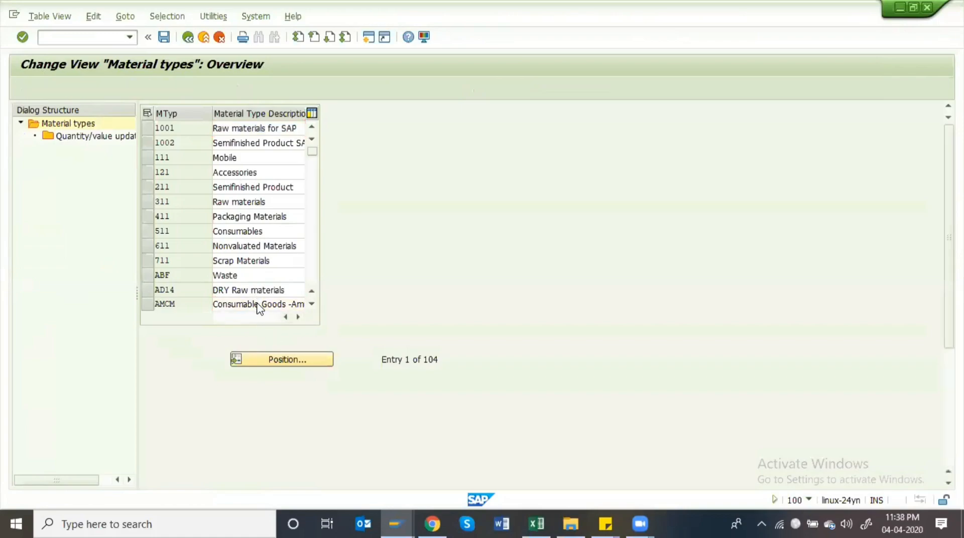
{"action": "double_click", "coordinate": [258, 304]}
{"action": "scroll", "coordinate": [442, 284], "scroll_direction": "up", "scroll_amount": 3}
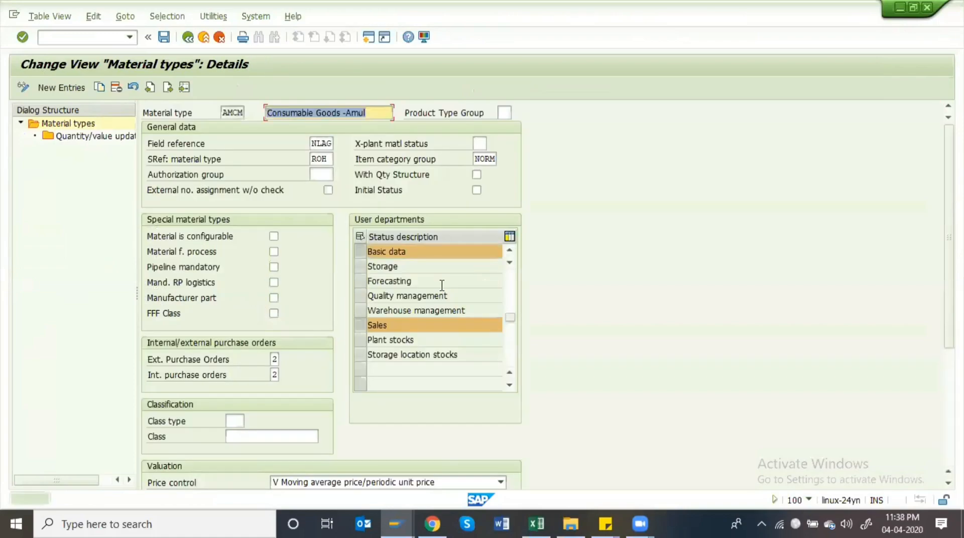
{"action": "scroll", "coordinate": [416, 267], "scroll_direction": "up", "scroll_amount": 1}
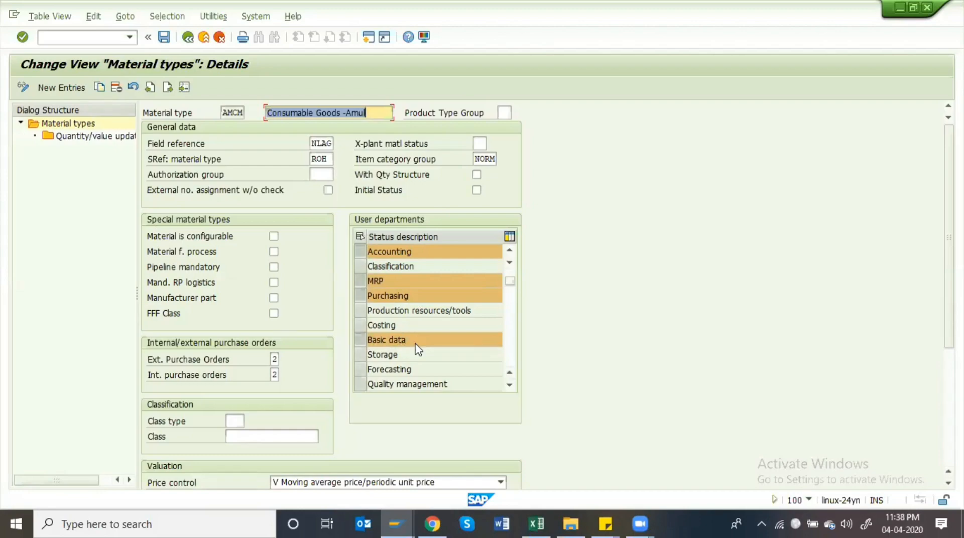
Return to the material's view selection, mark Warehouse Management 1 and 2, and unmark both again
{"action": "key", "text": "alt+Tab"}
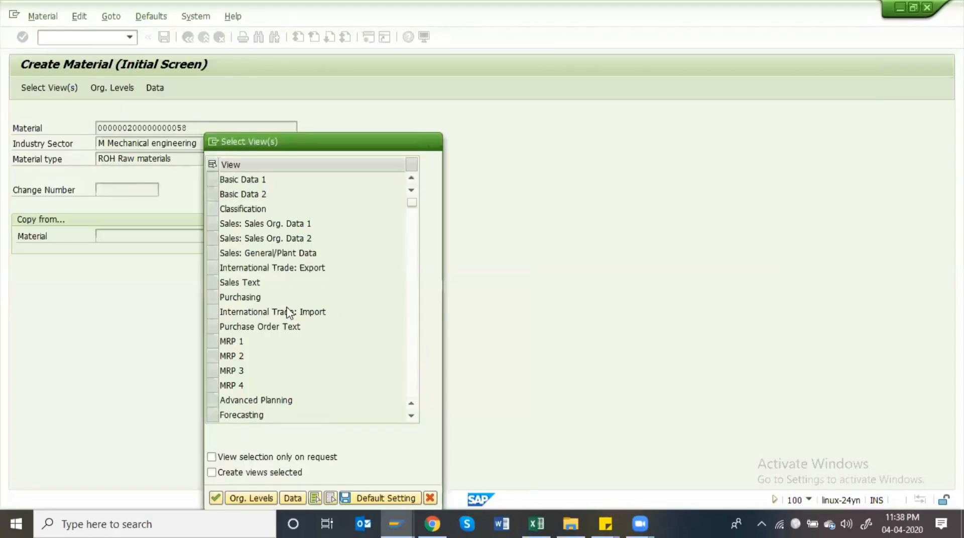
{"action": "scroll", "coordinate": [289, 309], "scroll_direction": "down", "scroll_amount": 3}
{"action": "scroll", "coordinate": [289, 312], "scroll_direction": "down", "scroll_amount": 1}
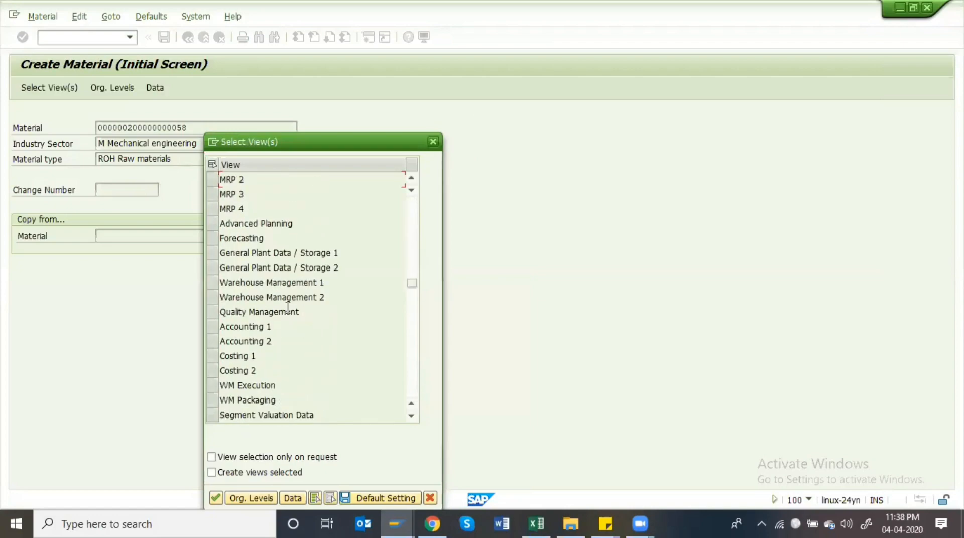
{"action": "left_click", "coordinate": [213, 282]}
{"action": "left_click", "coordinate": [212, 296]}
{"action": "left_click", "coordinate": [212, 282]}
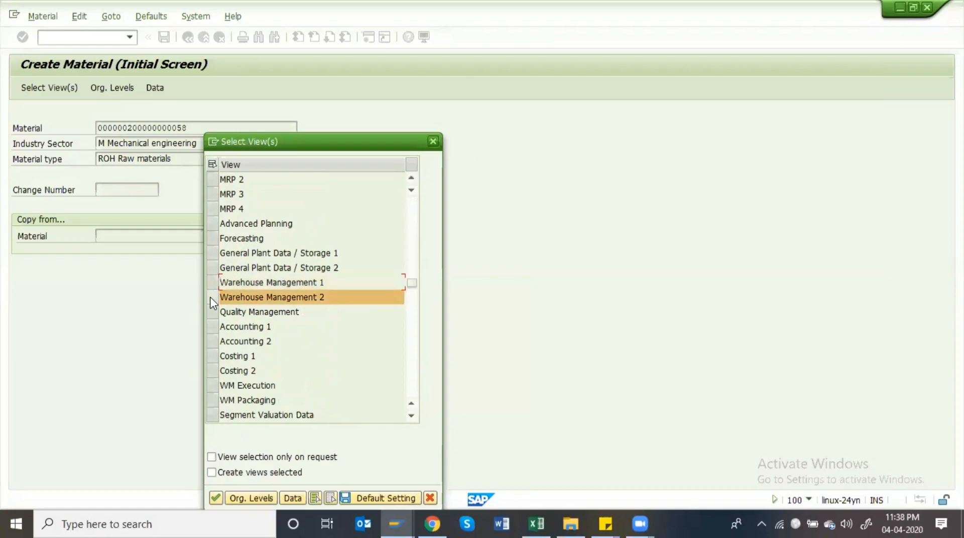
{"action": "left_click", "coordinate": [212, 297]}
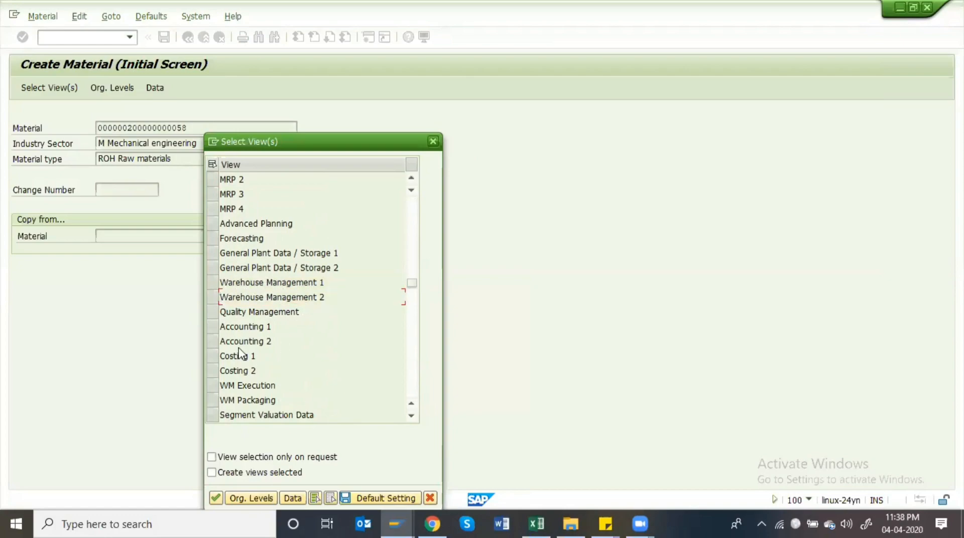
Mark the Sales Org. Data 1, Sales Text and International Trade: Export views, and unmark all three again
{"action": "scroll", "coordinate": [360, 254], "scroll_direction": "up", "scroll_amount": 4}
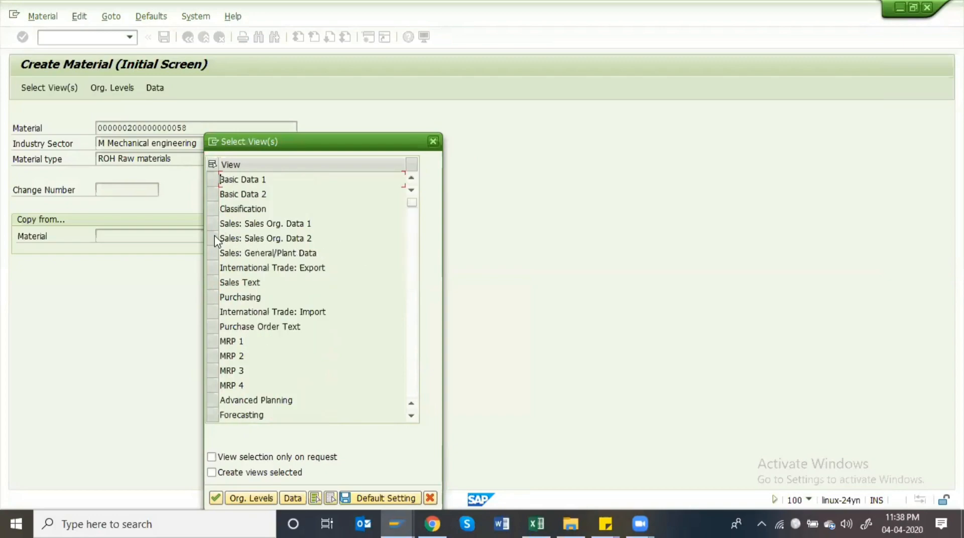
{"action": "left_click", "coordinate": [209, 224]}
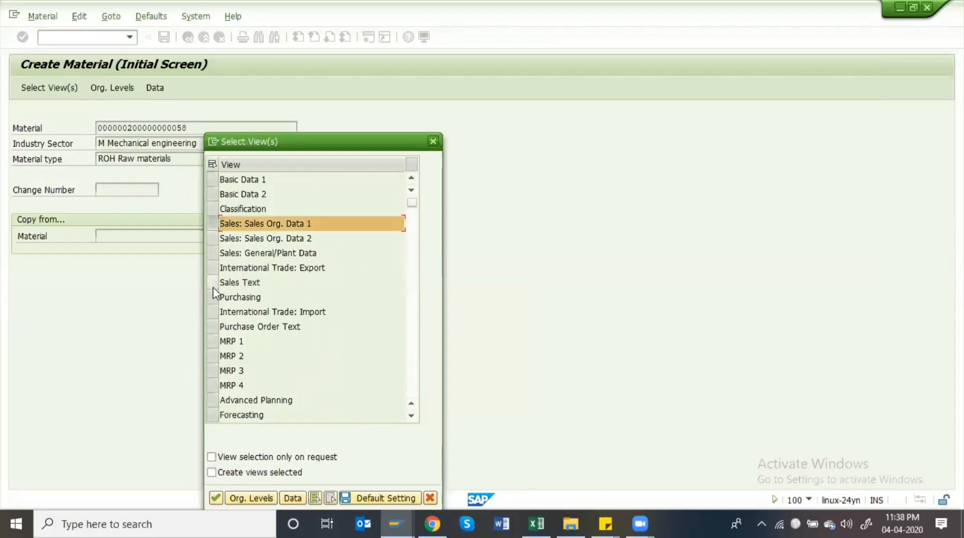
{"action": "left_click", "coordinate": [213, 282]}
{"action": "left_click", "coordinate": [213, 269]}
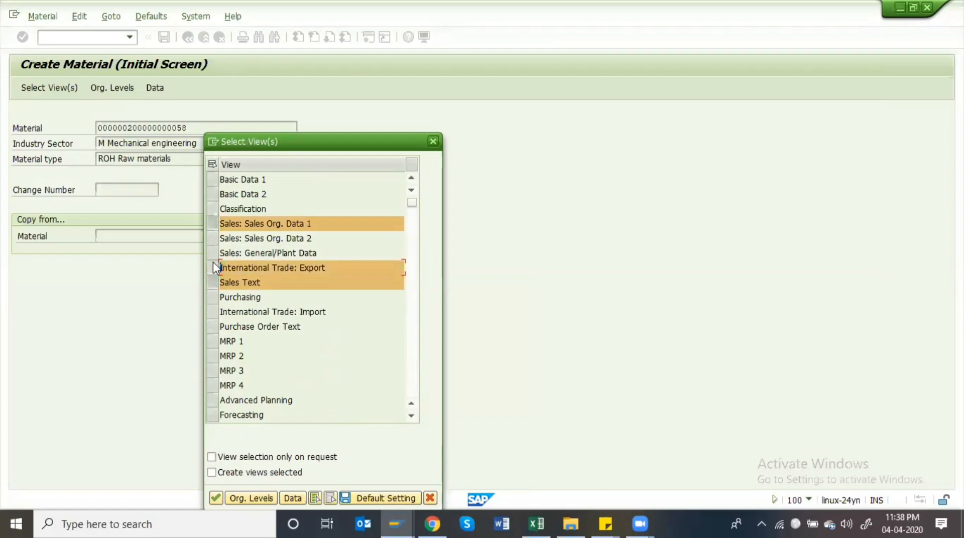
{"action": "left_click", "coordinate": [212, 265]}
{"action": "left_click", "coordinate": [212, 277]}
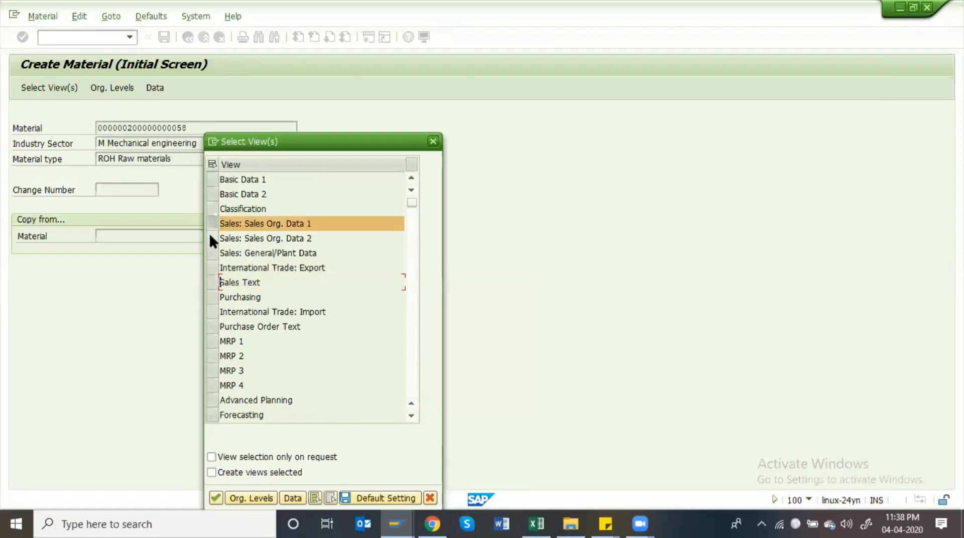
{"action": "left_click", "coordinate": [213, 217]}
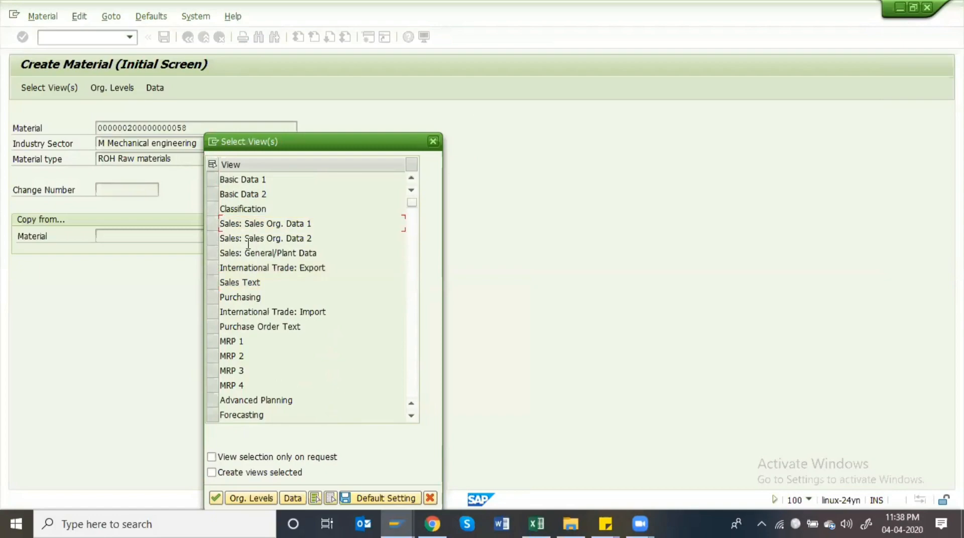
Switch back to the AMCM material type details and review which user departments are selected
{"action": "key", "text": "alt+Tab"}
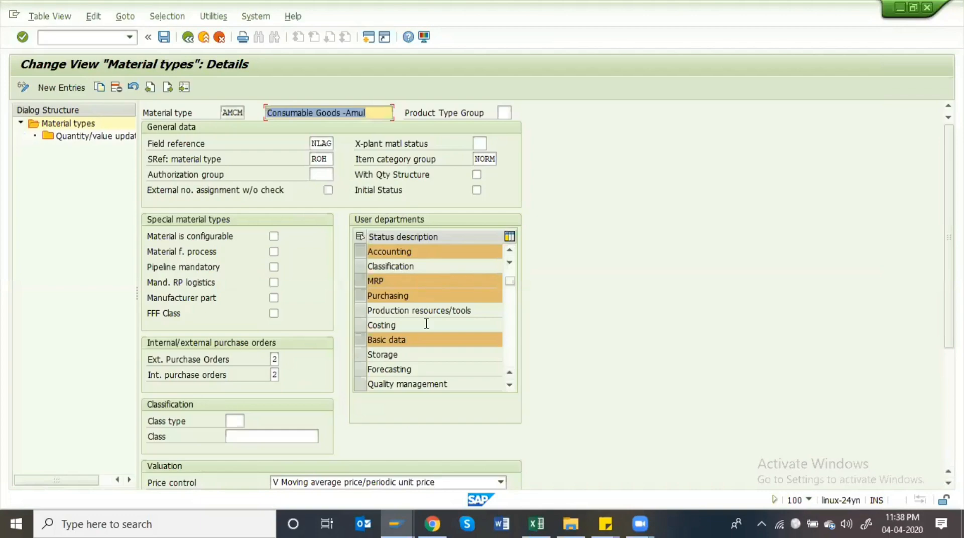
{"action": "scroll", "coordinate": [427, 324], "scroll_direction": "down", "scroll_amount": 3}
{"action": "scroll", "coordinate": [428, 328], "scroll_direction": "up", "scroll_amount": 3}
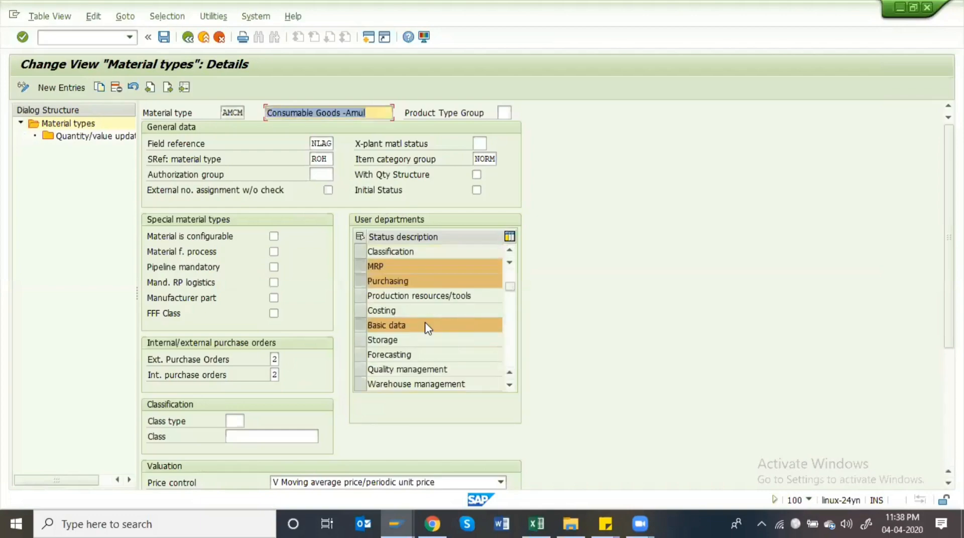
{"action": "scroll", "coordinate": [428, 328], "scroll_direction": "up", "scroll_amount": 1}
Return to Create Material and try twice to create the Basic Data 1 view for the ROH material
{"action": "key", "text": "alt+Tab"}
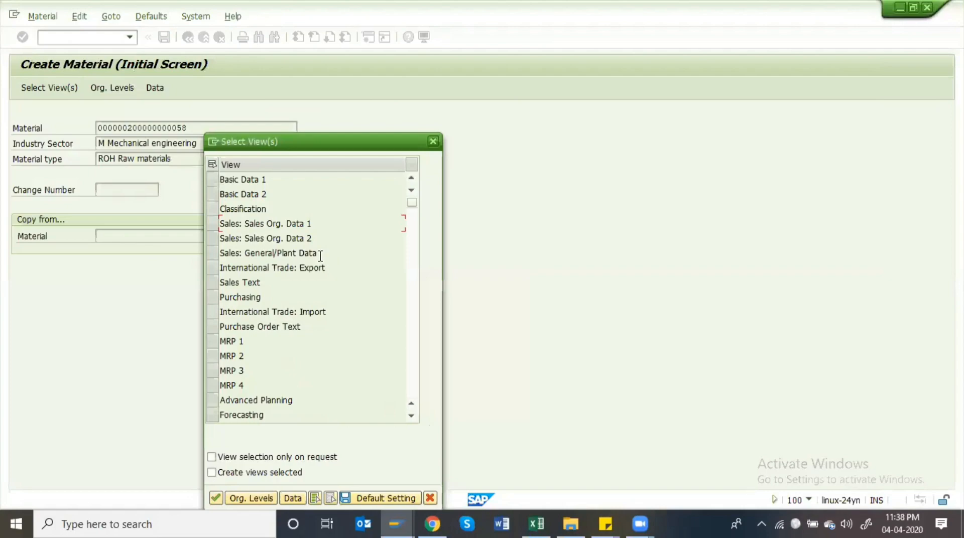
{"action": "left_click", "coordinate": [212, 179]}
{"action": "key", "text": "Return"}
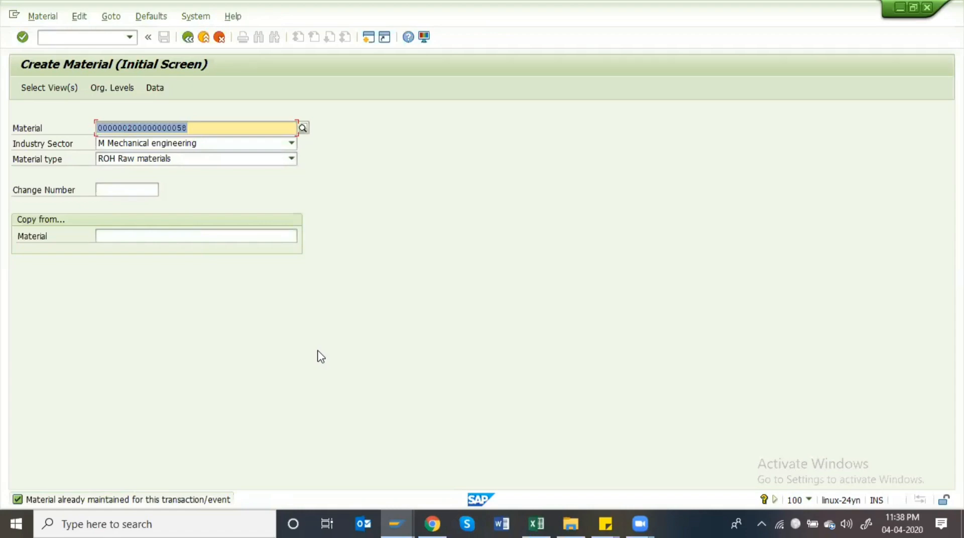
{"action": "key", "text": "Return"}
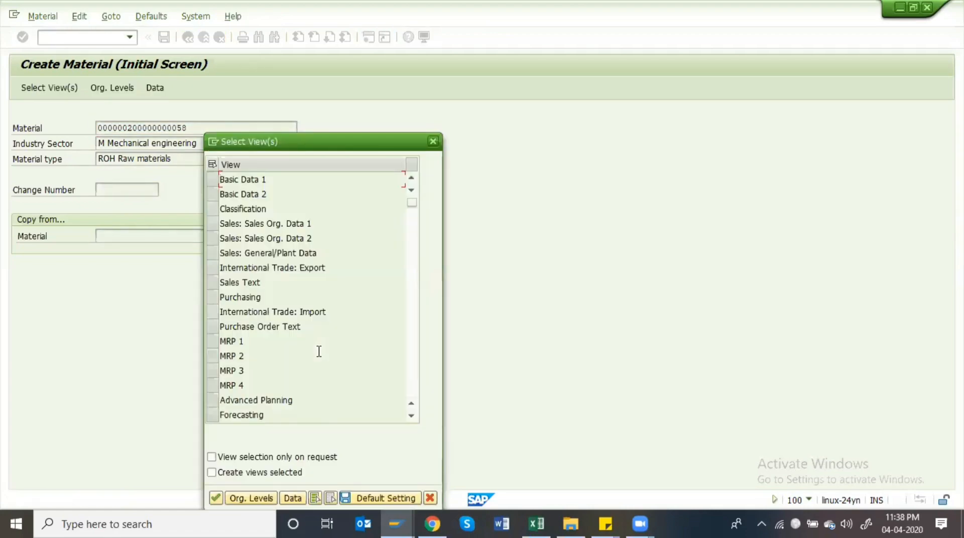
{"action": "key", "text": "space"}
{"action": "key", "text": "Return"}
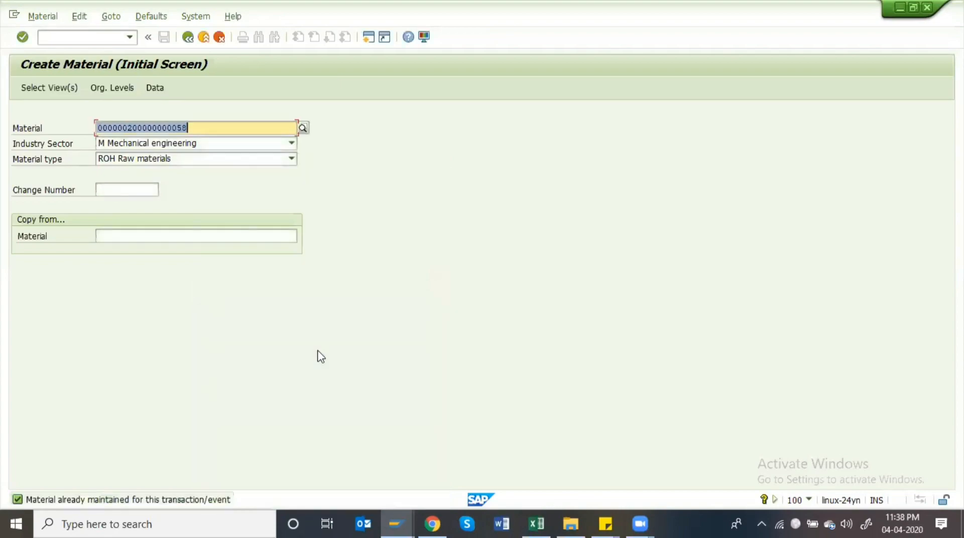
Clear the material number and browse the plant material list by description without a plant restriction
{"action": "key", "text": "Delete"}
{"action": "key", "text": "F4"}
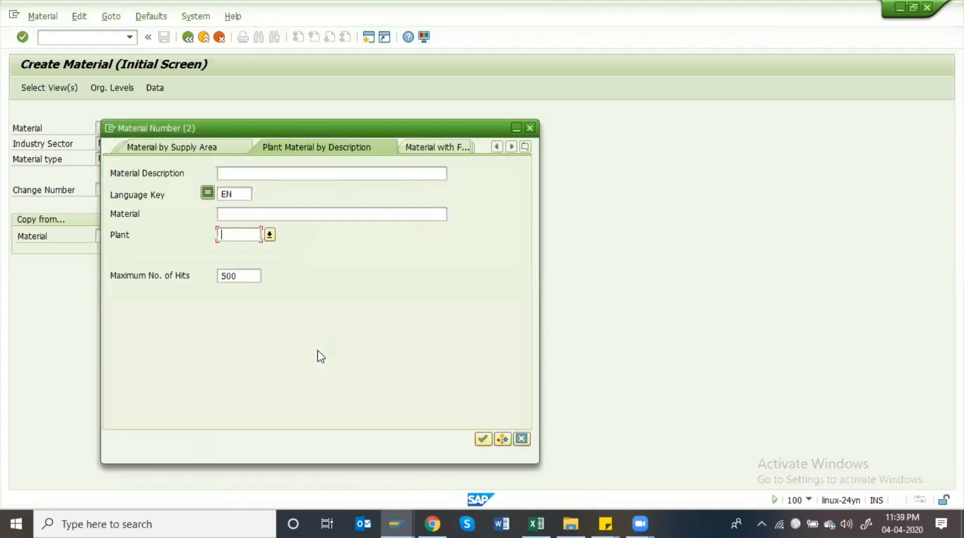
{"action": "key", "text": "Return"}
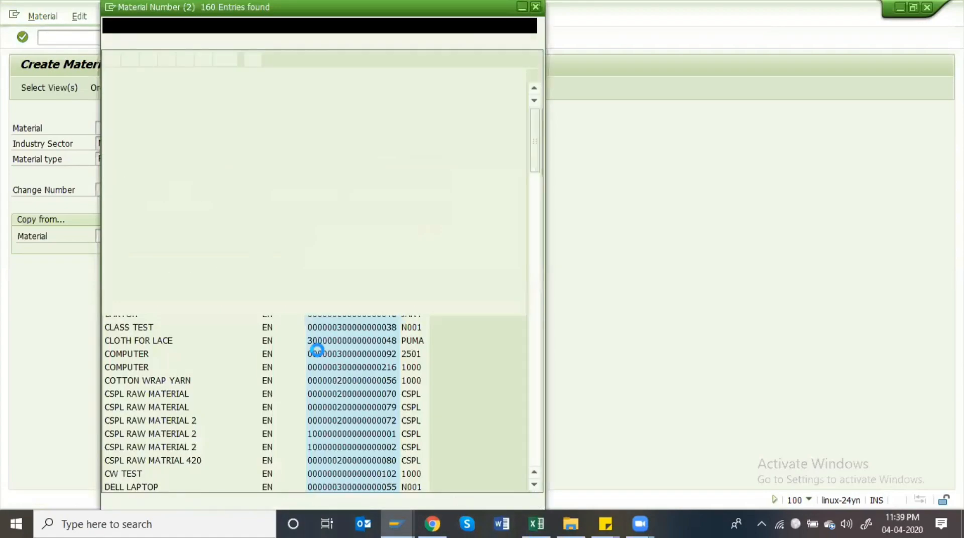
{"action": "key", "text": "Down"}
{"action": "key", "text": "Down"}
{"action": "key", "text": "Down"}
{"action": "key", "text": "Down"}
{"action": "key", "text": "Down"}
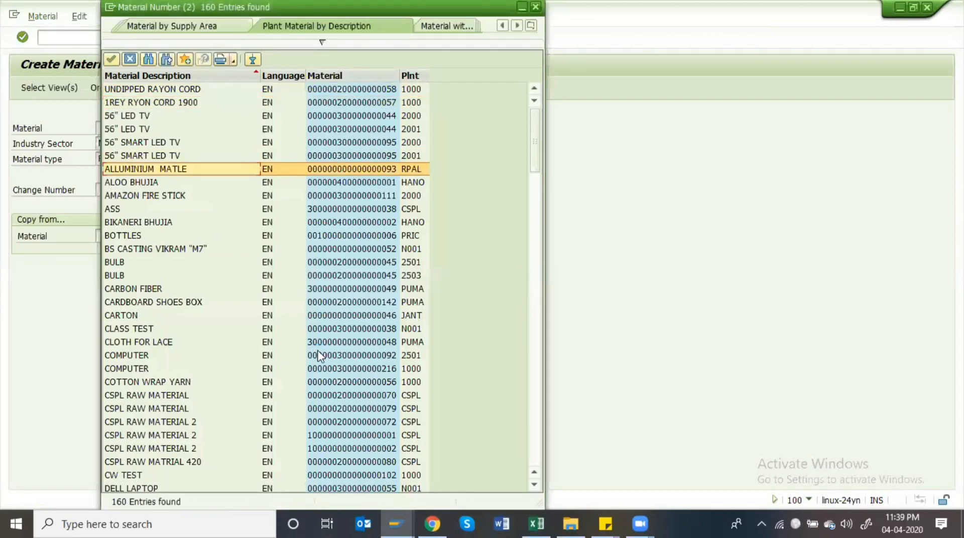
{"action": "key", "text": "Up"}
{"action": "key", "text": "Up"}
{"action": "key", "text": "Down"}
{"action": "key", "text": "Down"}
{"action": "key", "text": "Down"}
{"action": "key", "text": "Down"}
{"action": "key", "text": "Down"}
{"action": "key", "text": "Down"}
{"action": "key", "text": "Down"}
{"action": "key", "text": "Down"}
{"action": "key", "text": "Down"}
{"action": "key", "text": "Down"}
{"action": "key", "text": "Down"}
{"action": "key", "text": "Down"}
{"action": "key", "text": "Down"}
{"action": "key", "text": "Down"}
{"action": "key", "text": "Down"}
{"action": "key", "text": "Down"}
{"action": "key", "text": "Down"}
{"action": "key", "text": "Down"}
{"action": "key", "text": "Down"}
{"action": "key", "text": "Down"}
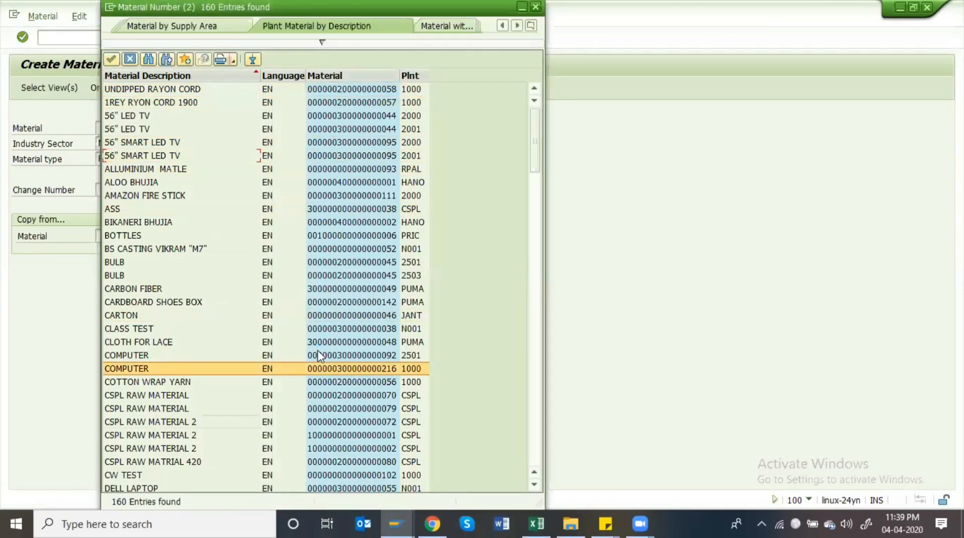
{"action": "key", "text": "Escape"}
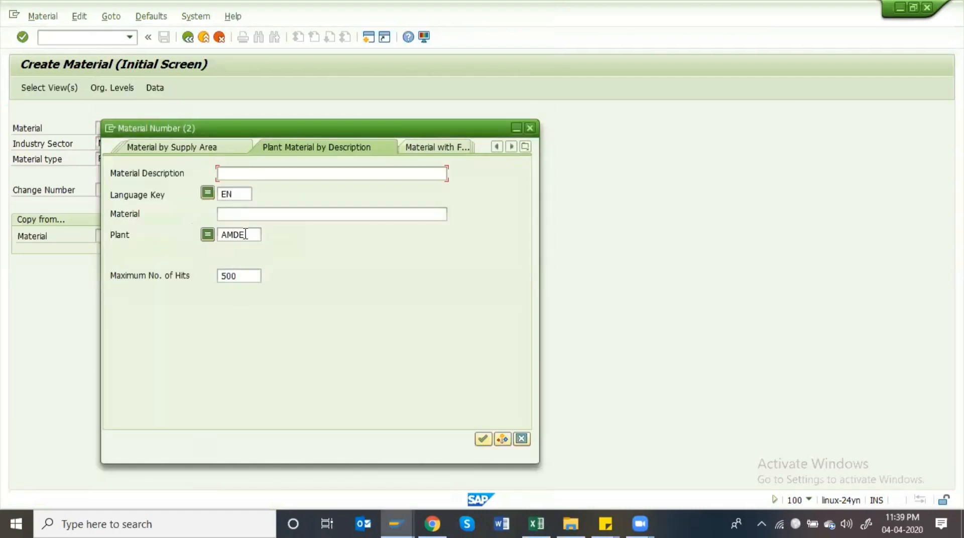
Search the plant materials by description for plant HR01
{"action": "left_click", "coordinate": [246, 235]}
{"action": "key", "text": "BackSpace"}
{"action": "key", "text": "BackSpace"}
{"action": "key", "text": "BackSpace"}
{"action": "key", "text": "BackSpace"}
{"action": "type", "text": "HR01"}
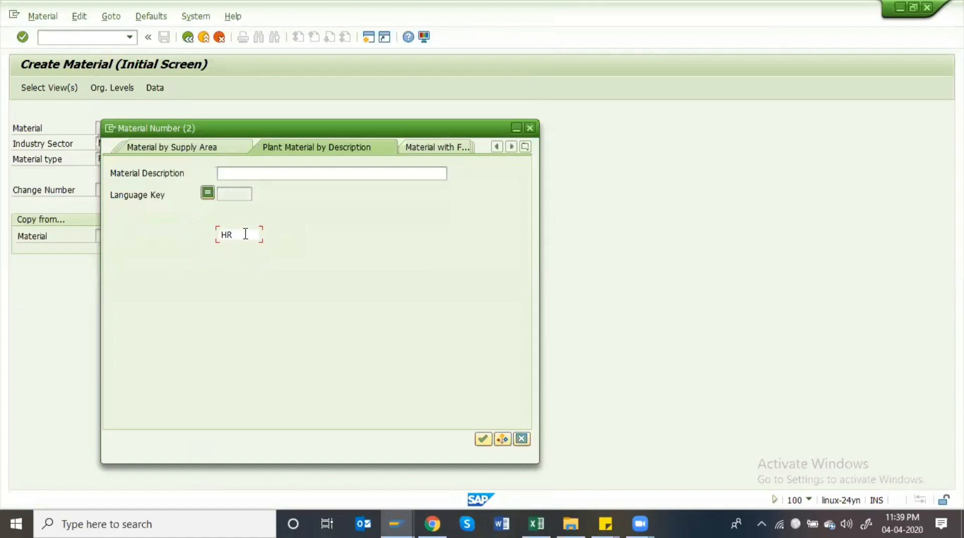
{"action": "key", "text": "Return"}
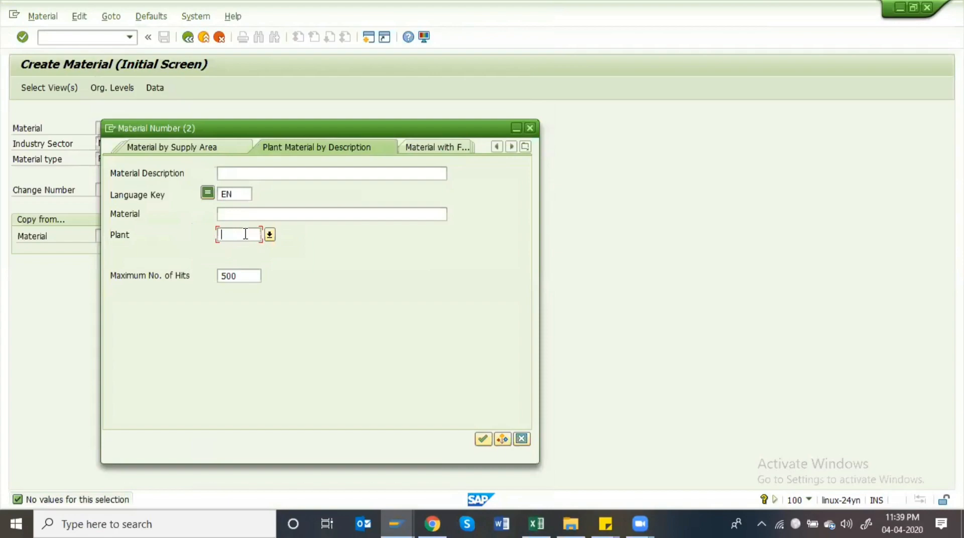
{"action": "key", "text": "Return"}
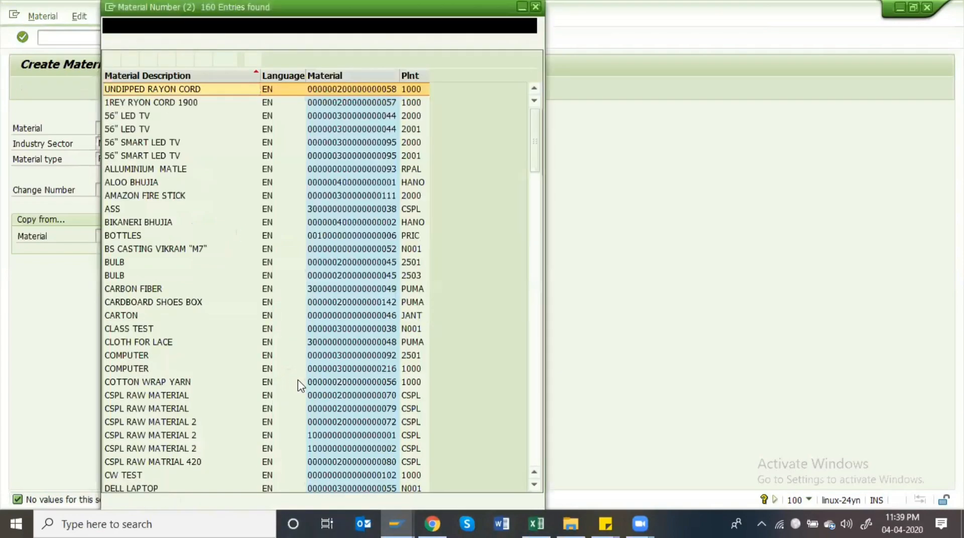
{"action": "scroll", "coordinate": [297, 380], "scroll_direction": "down", "scroll_amount": 3}
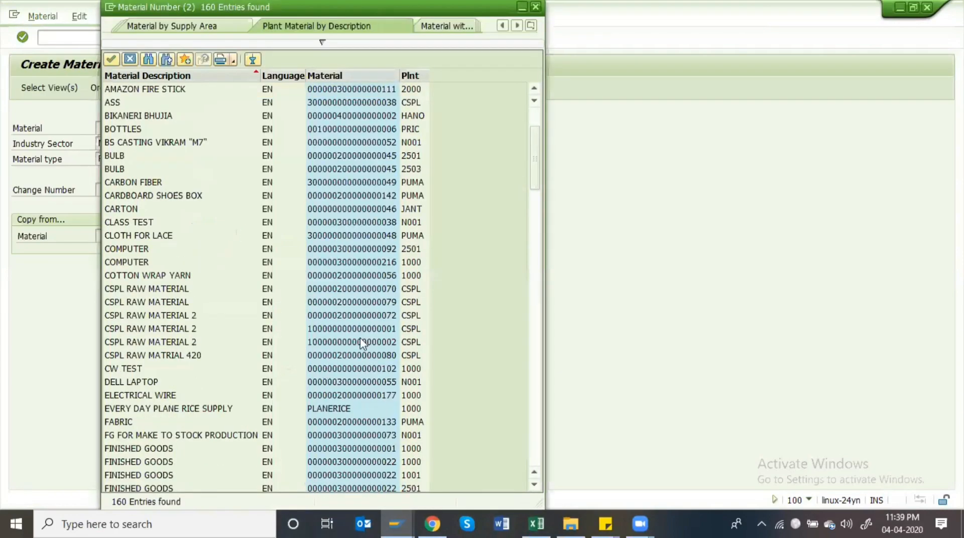
{"action": "double_click", "coordinate": [406, 328]}
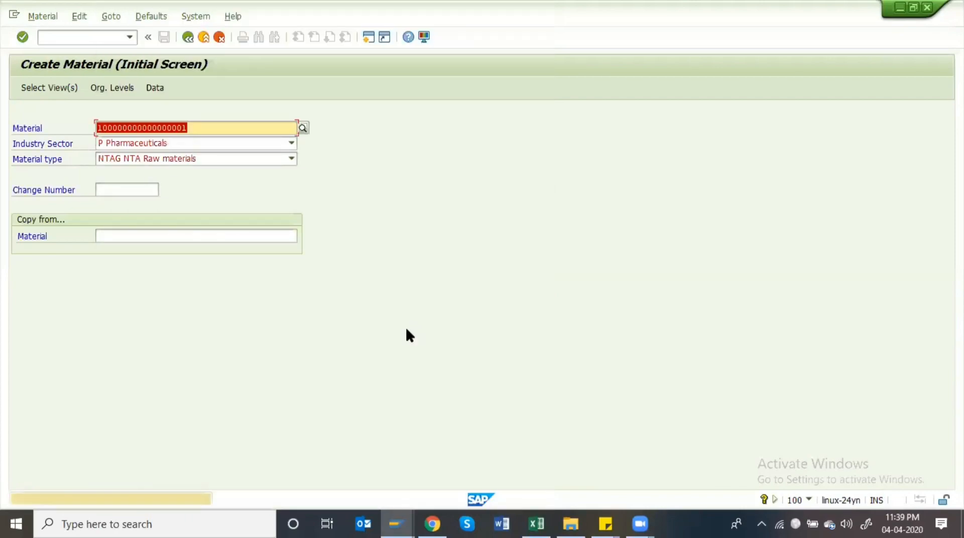
Try to create the Basic Data 1 view for the chosen CSPL material
{"action": "key", "text": "Return"}
{"action": "key", "text": "Return"}
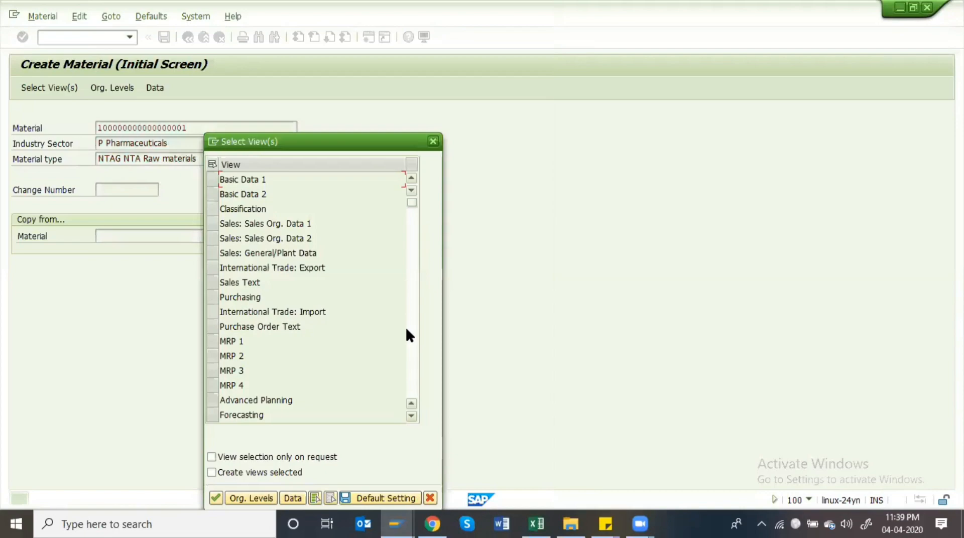
{"action": "left_click", "coordinate": [213, 179]}
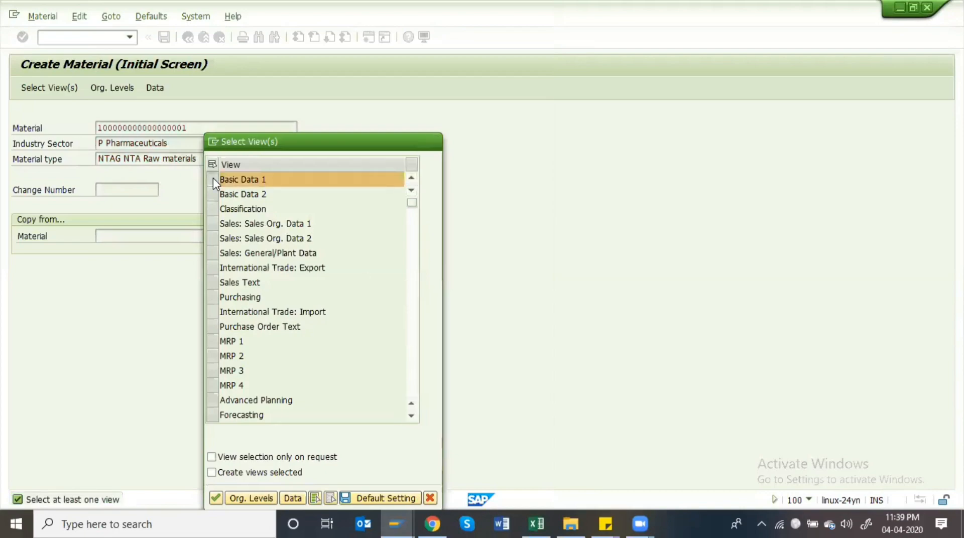
{"action": "key", "text": "Return"}
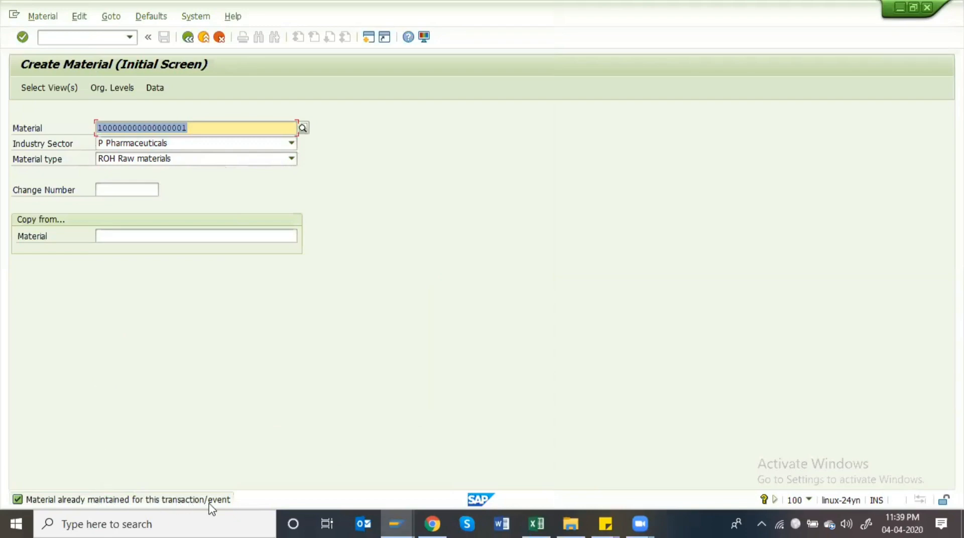
{"action": "key", "text": "F3"}
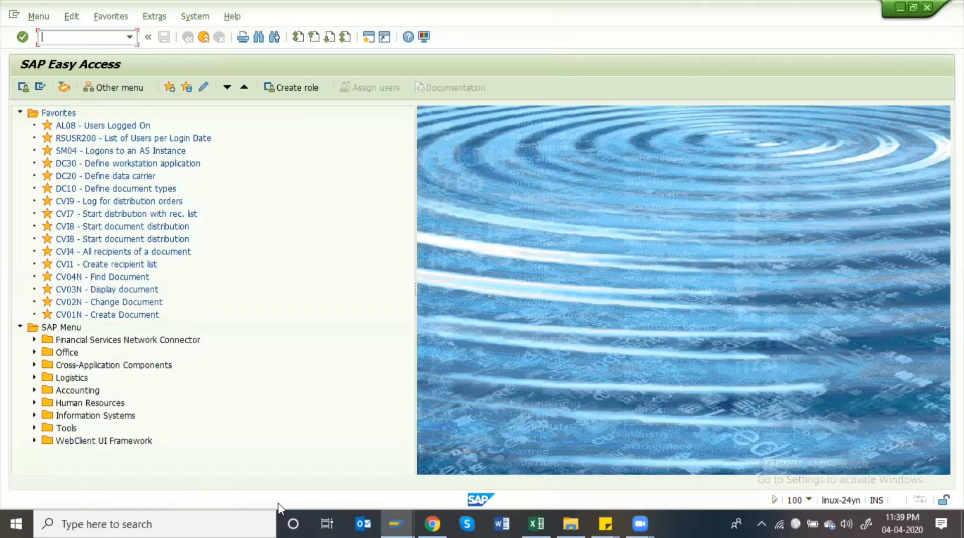
{"action": "type", "text": "mm02"}
{"action": "key", "text": "Return"}
{"action": "key", "text": "Down"}
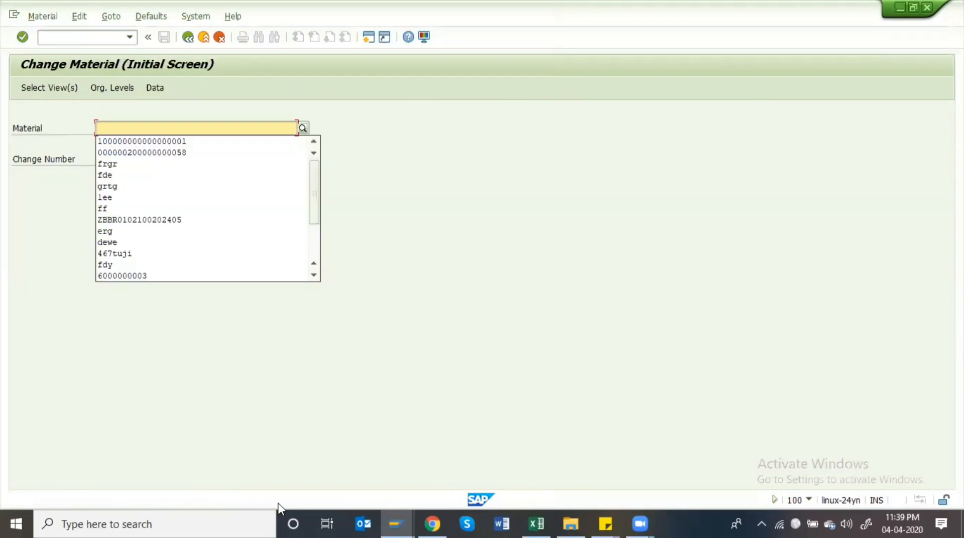
{"action": "key", "text": "Down"}
{"action": "key", "text": "Return"}
{"action": "key", "text": "Return"}
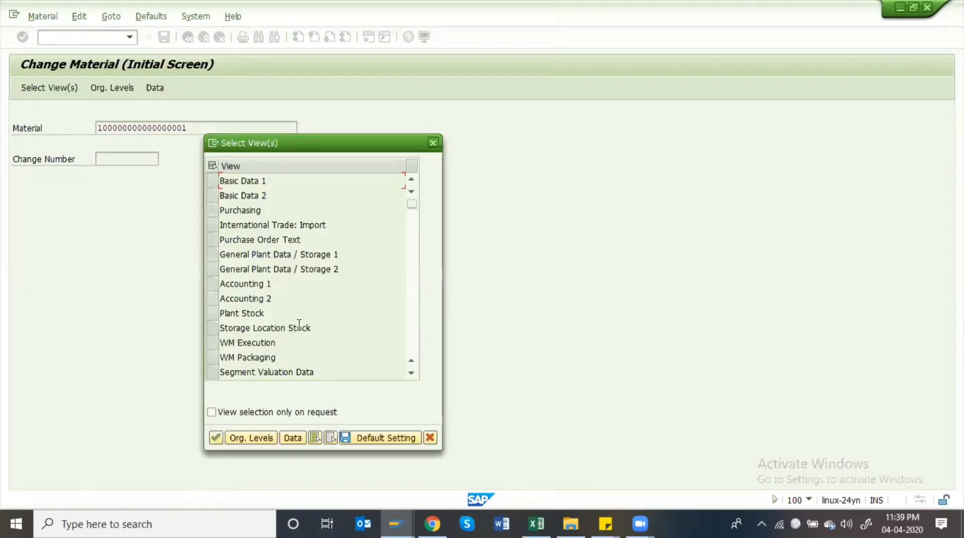
Open the material for change with the Basic Data 1 and Basic Data 2 views, and go to its Material Group field
{"action": "left_click", "coordinate": [213, 191]}
{"action": "left_click", "coordinate": [212, 180]}
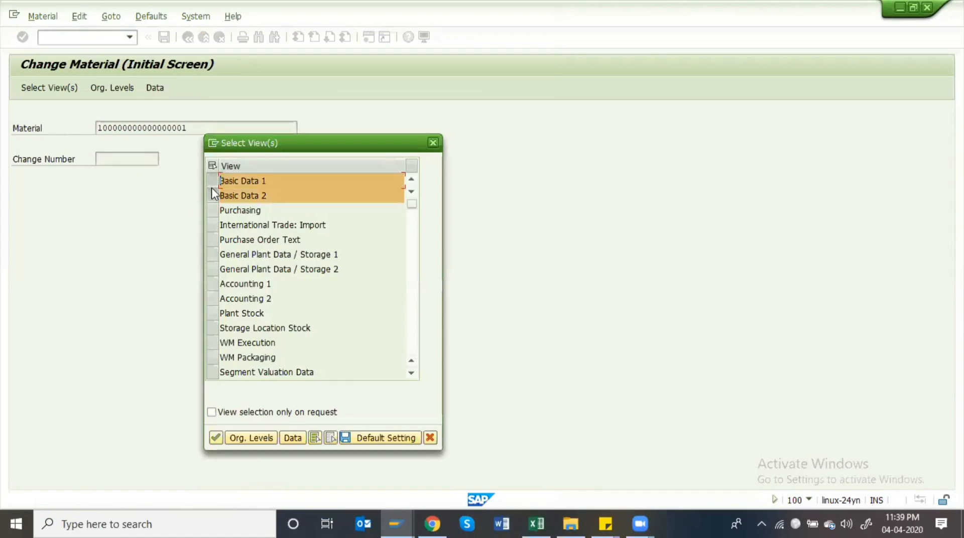
{"action": "left_click", "coordinate": [214, 192]}
{"action": "key", "text": "Return"}
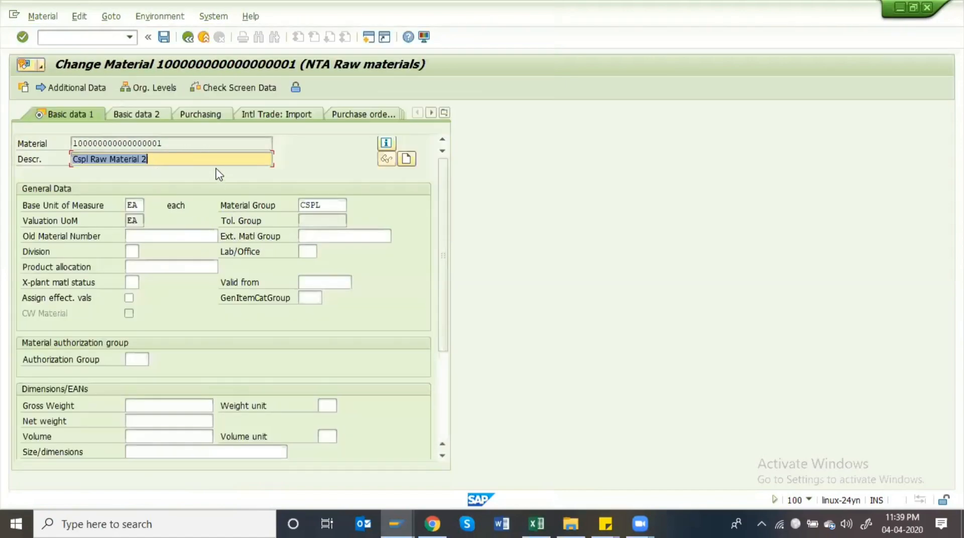
{"action": "left_click", "coordinate": [229, 163]}
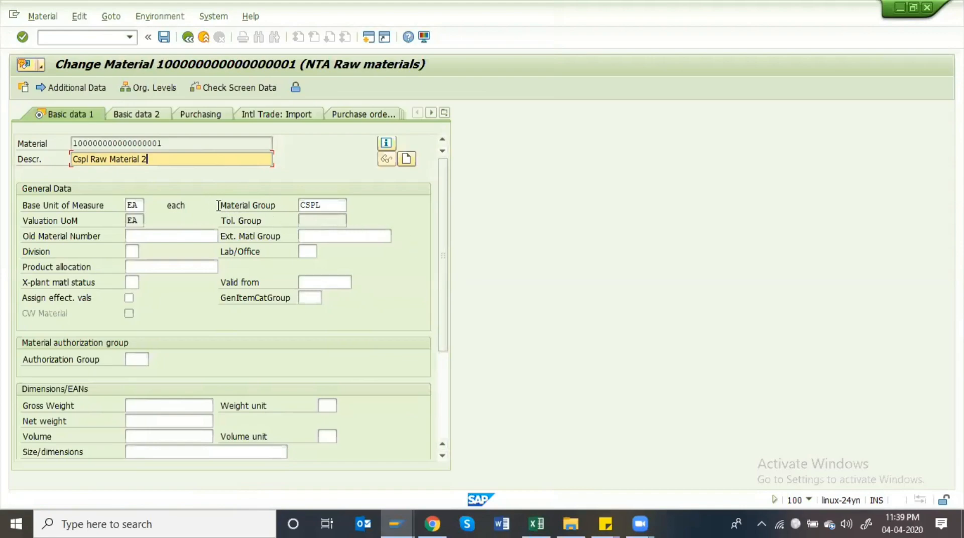
{"action": "left_click", "coordinate": [329, 201]}
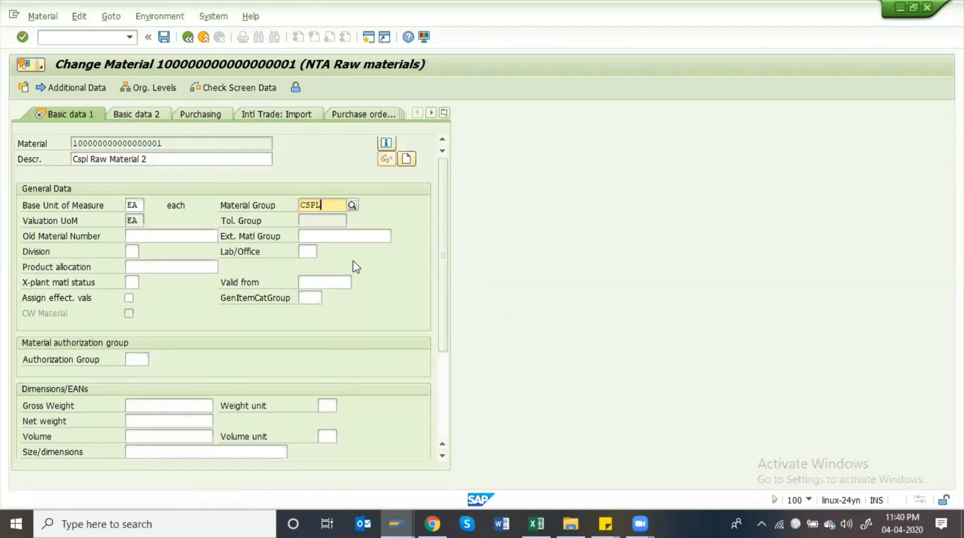
Switch to the Display IMG session, collapse Basic Settings, and expand Settings for Key Fields to reach Define Material Groups
{"action": "key", "text": "alt+Tab"}
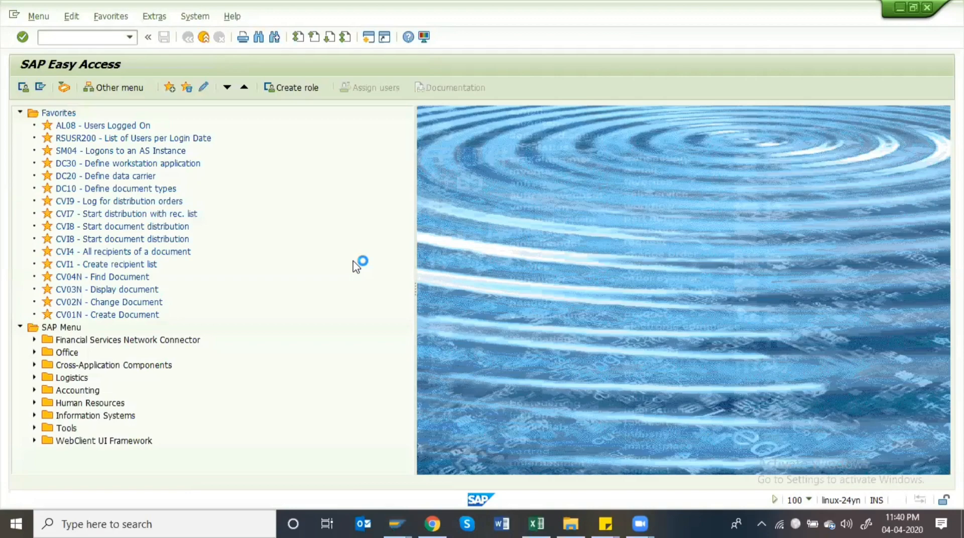
{"action": "key", "text": "alt+Tab"}
{"action": "key", "text": "F12"}
{"action": "key", "text": "Return"}
{"action": "key", "text": "F12"}
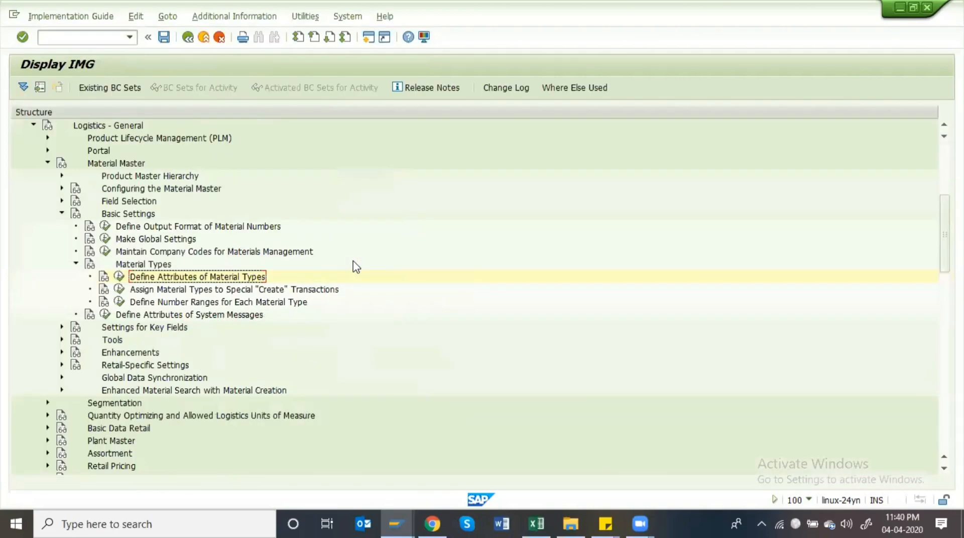
{"action": "key", "text": "Left"}
{"action": "key", "text": "Left"}
{"action": "key", "text": "Down"}
{"action": "key", "text": "Left"}
{"action": "key", "text": "Left"}
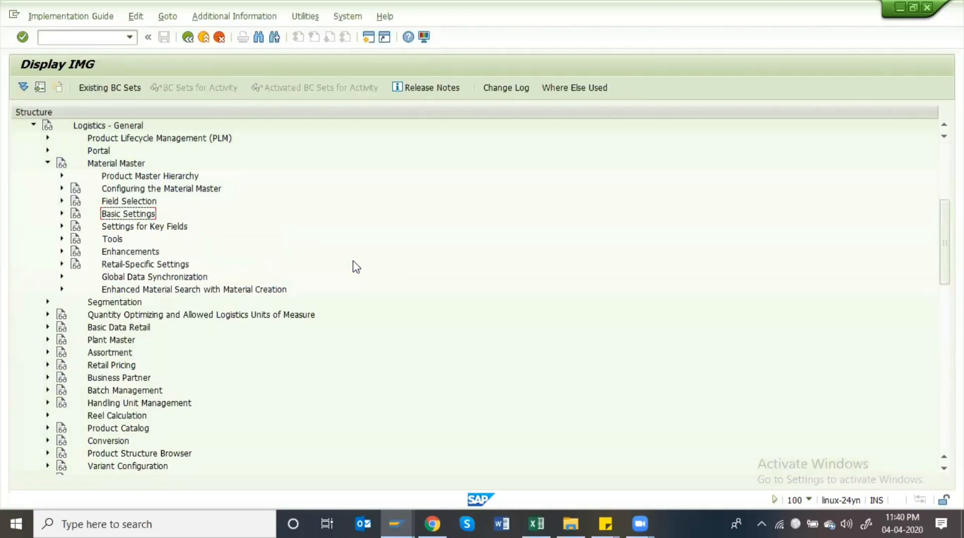
{"action": "key", "text": "Down"}
{"action": "key", "text": "Right"}
{"action": "key", "text": "Down"}
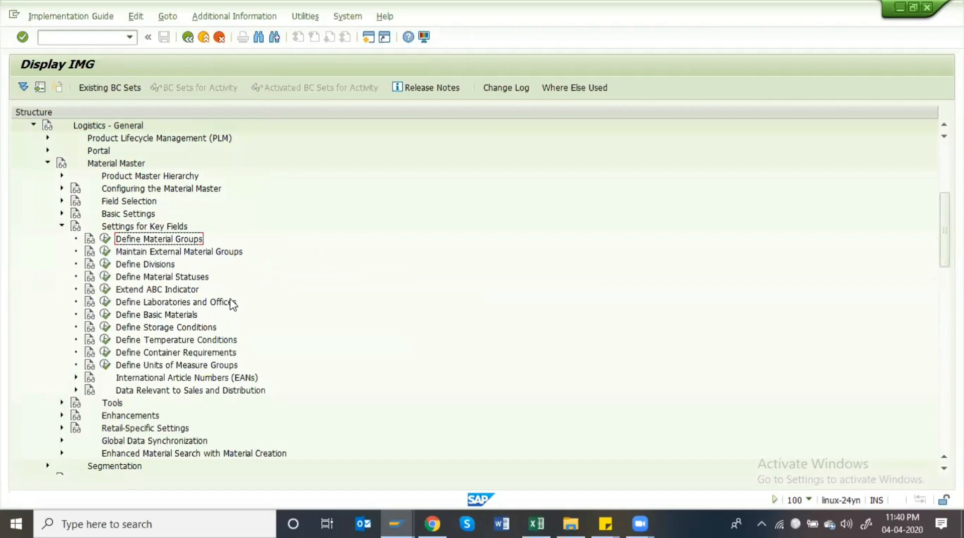
Return to the Change Material session, review the available material groups, and choose CSPL as the material group
{"action": "key", "text": "alt+Tab"}
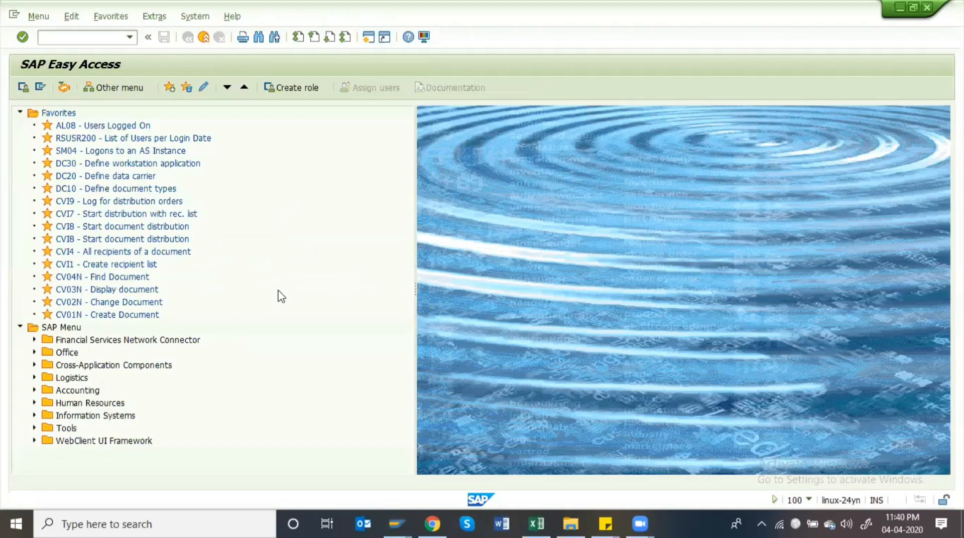
{"action": "key", "text": "alt+Tab"}
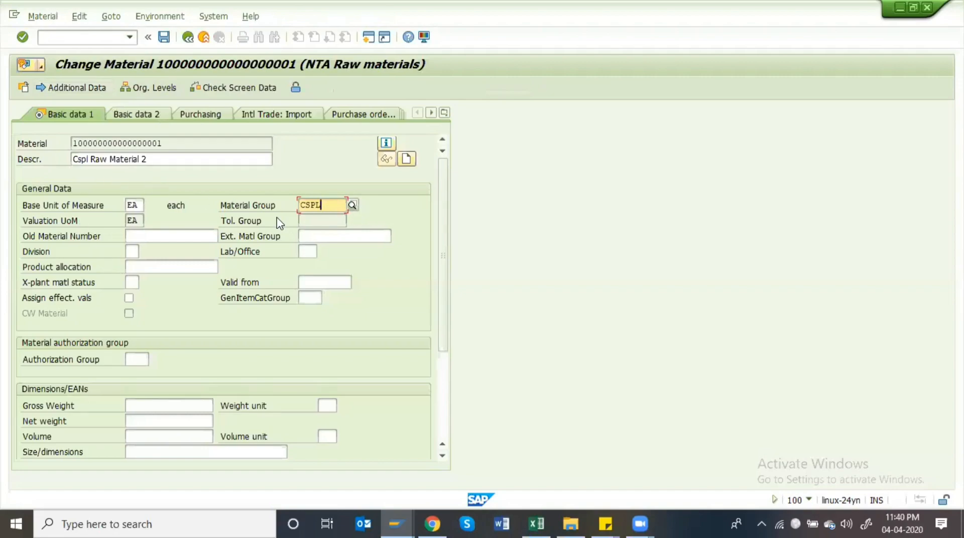
{"action": "left_click", "coordinate": [354, 206]}
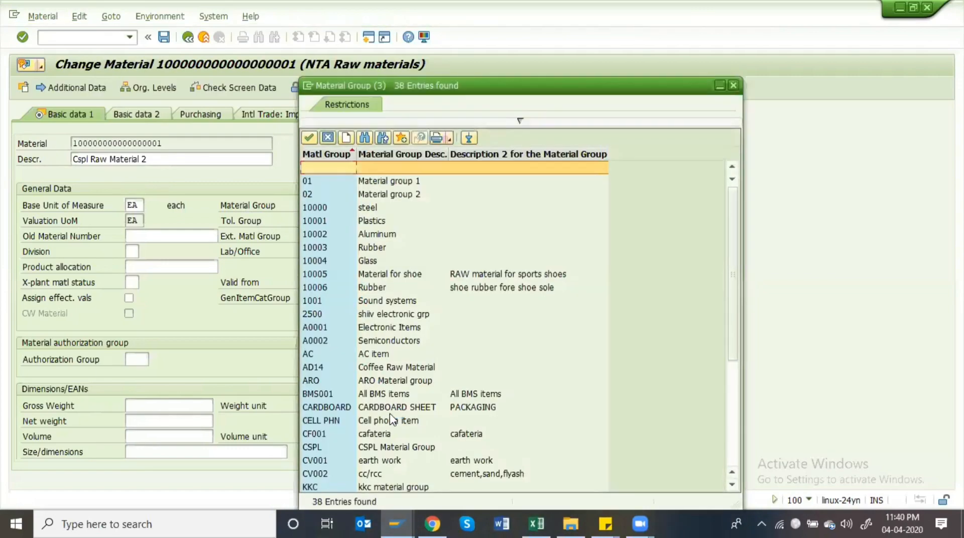
{"action": "scroll", "coordinate": [393, 420], "scroll_direction": "down", "scroll_amount": 5}
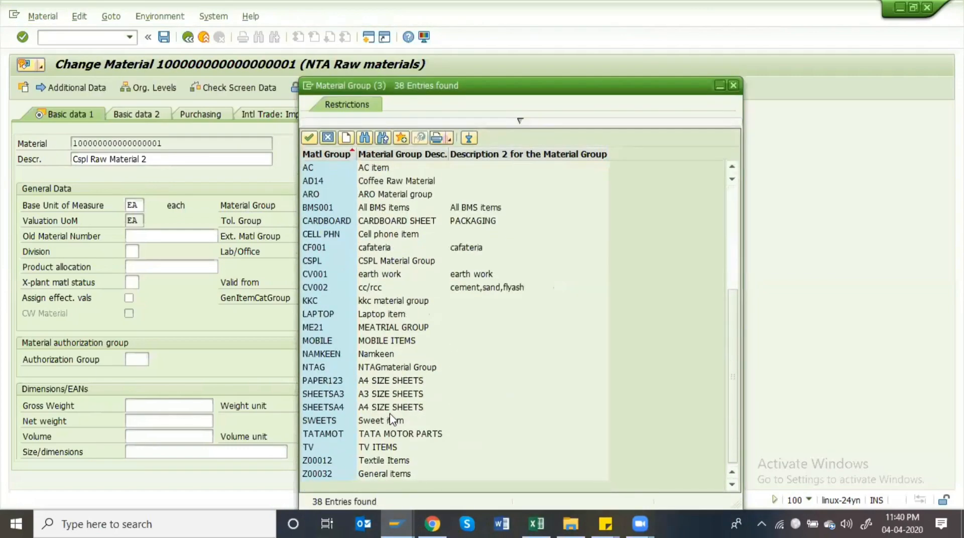
{"action": "scroll", "coordinate": [393, 419], "scroll_direction": "up", "scroll_amount": 5}
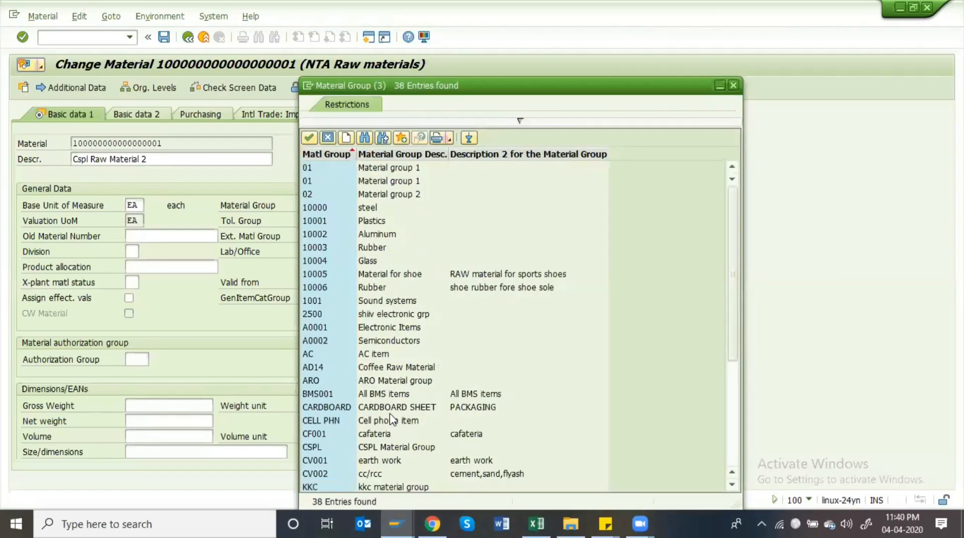
{"action": "scroll", "coordinate": [424, 266], "scroll_direction": "down", "scroll_amount": 5}
{"action": "double_click", "coordinate": [416, 261]}
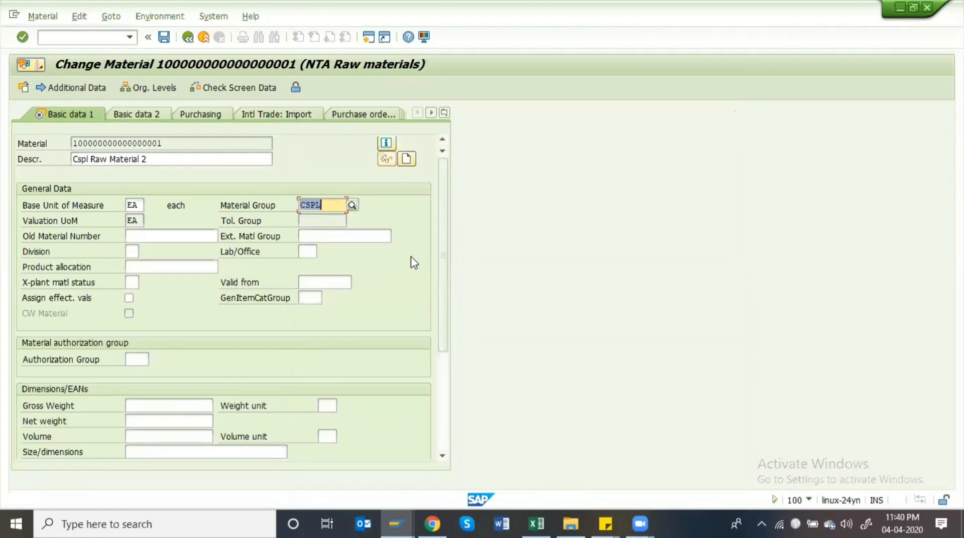
Examine the possible entries for the external material group, and close the list without choosing one
{"action": "left_click", "coordinate": [320, 222]}
{"action": "left_click", "coordinate": [336, 234]}
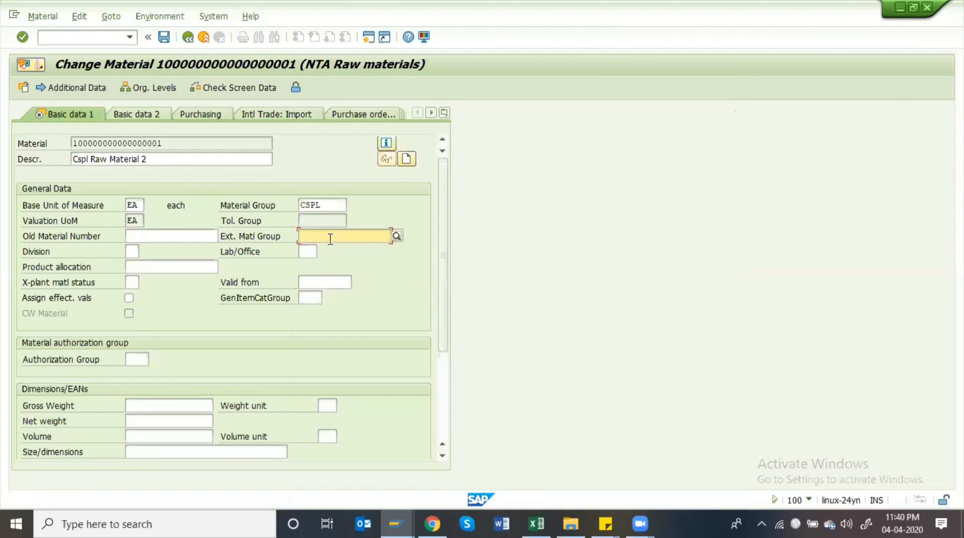
{"action": "left_click", "coordinate": [397, 236]}
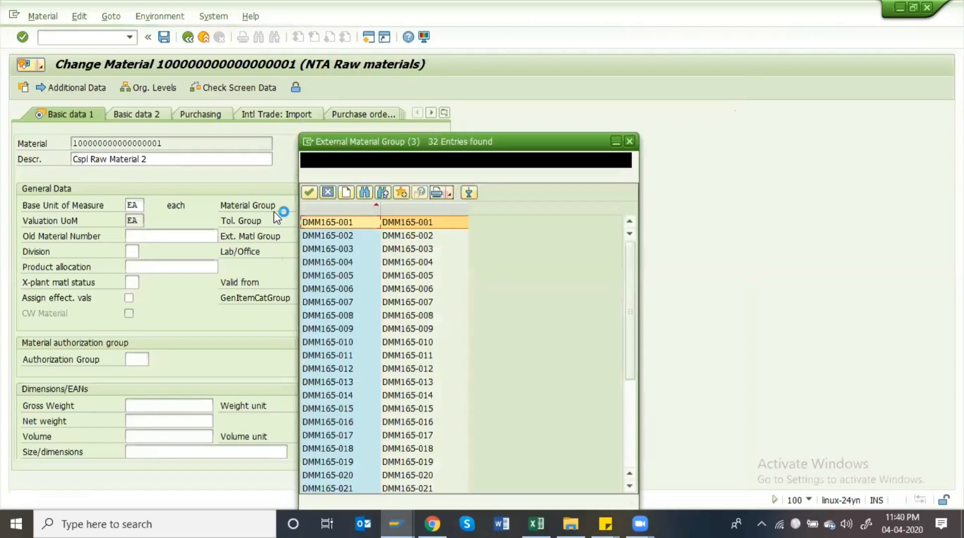
{"action": "scroll", "coordinate": [401, 352], "scroll_direction": "down", "scroll_amount": 4}
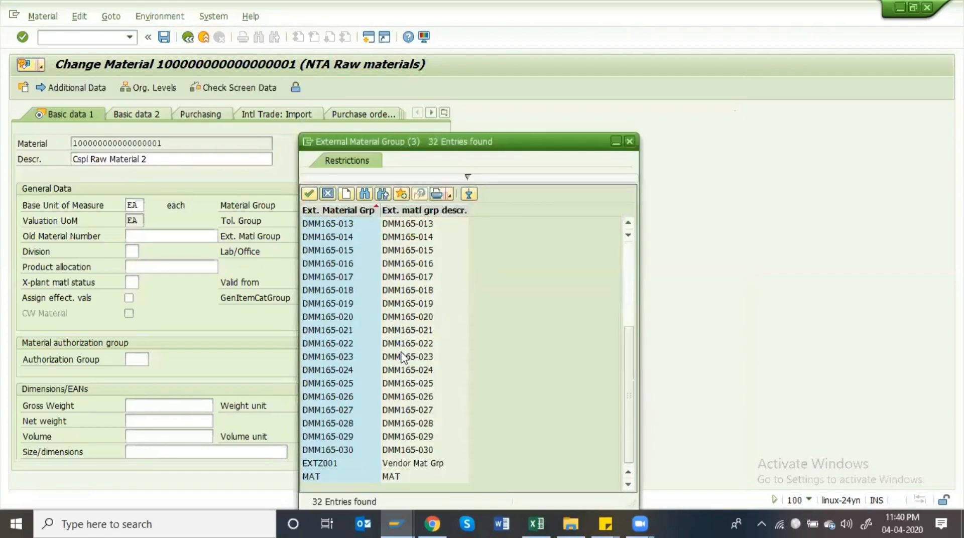
{"action": "scroll", "coordinate": [401, 357], "scroll_direction": "up", "scroll_amount": 3}
{"action": "scroll", "coordinate": [415, 303], "scroll_direction": "down", "scroll_amount": 3}
{"action": "scroll", "coordinate": [415, 303], "scroll_direction": "up", "scroll_amount": 4}
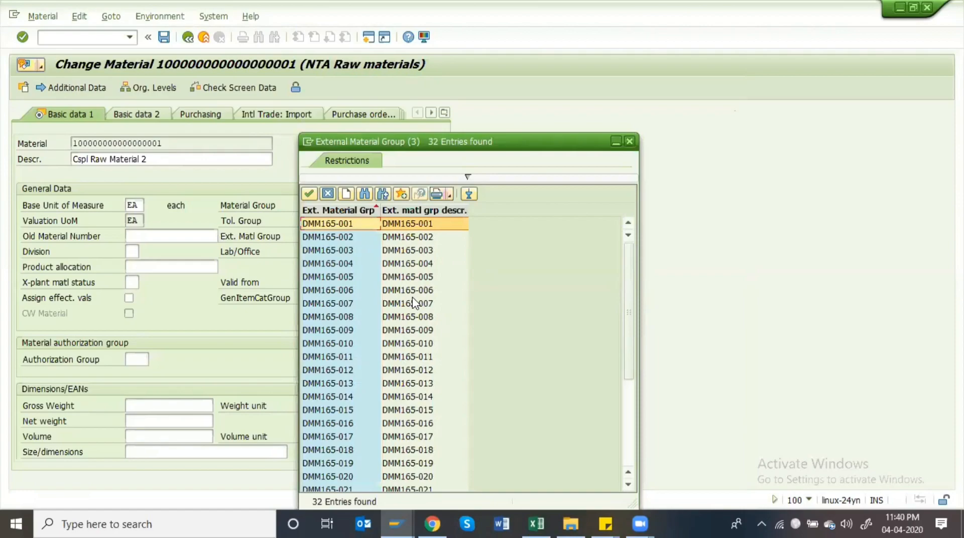
{"action": "key", "text": "Escape"}
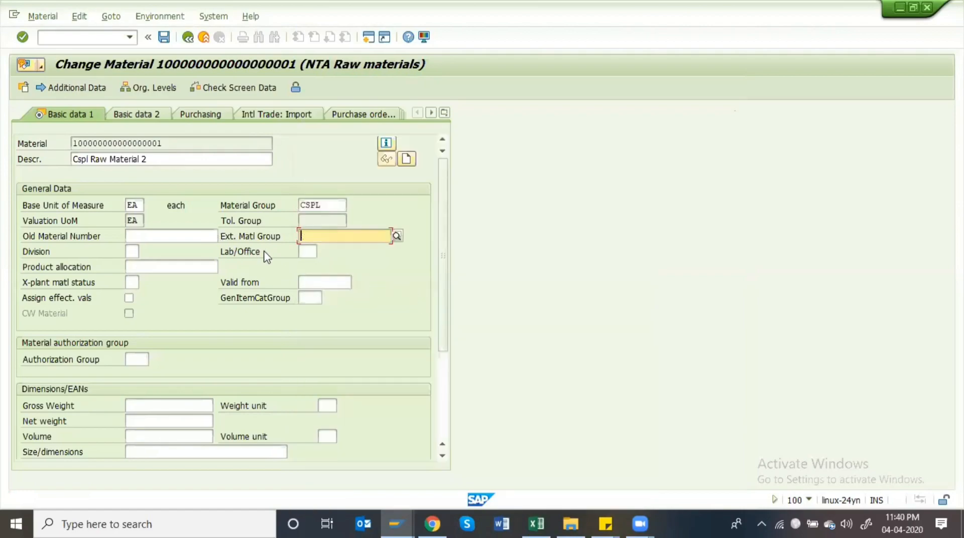
Examine the possible entries for the Lab/Office field, and close the list without choosing one
{"action": "left_click", "coordinate": [304, 252]}
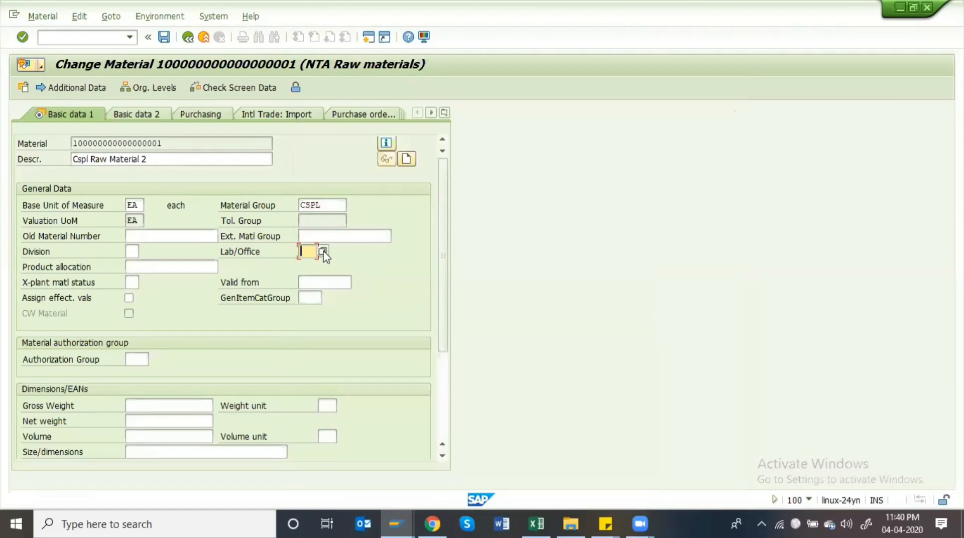
{"action": "left_click", "coordinate": [323, 252]}
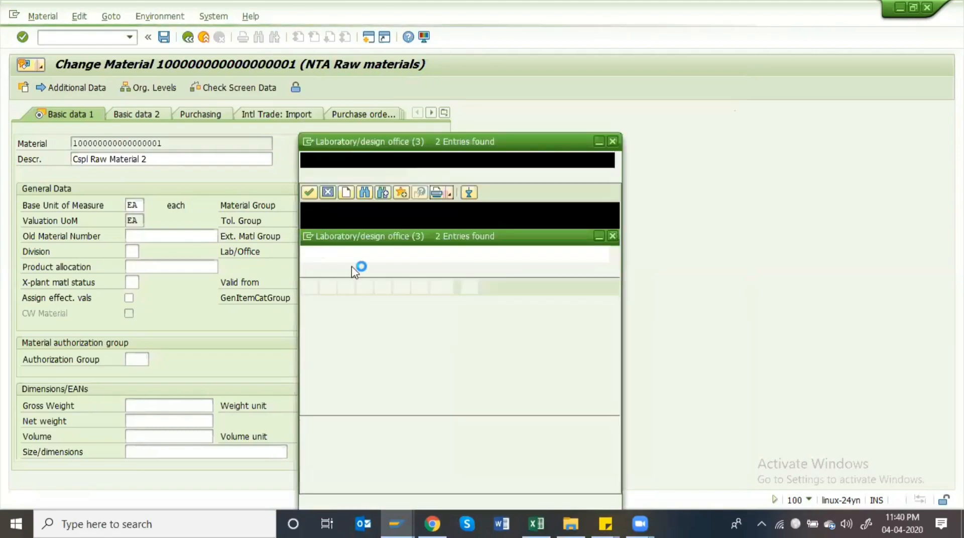
{"action": "left_click", "coordinate": [350, 240]}
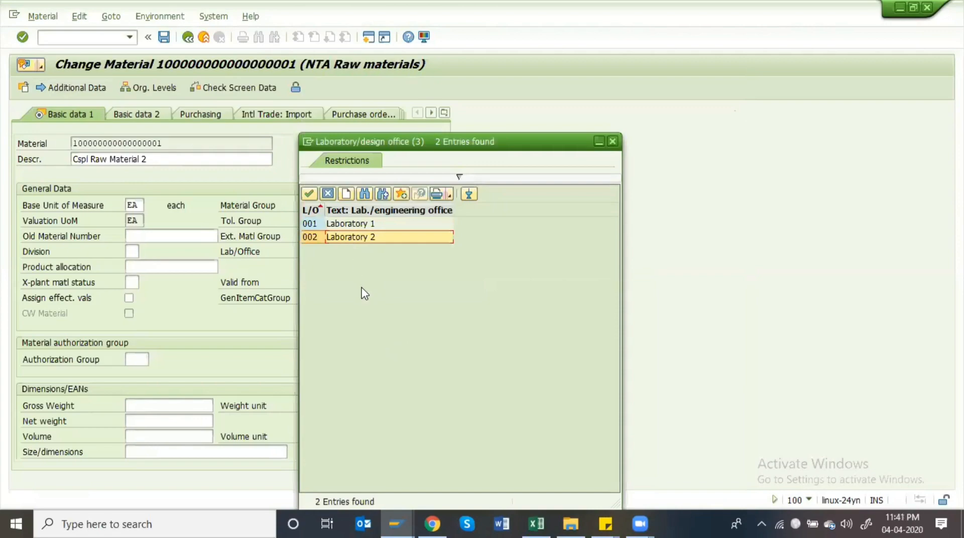
{"action": "left_click", "coordinate": [338, 229]}
{"action": "double_click", "coordinate": [376, 241]}
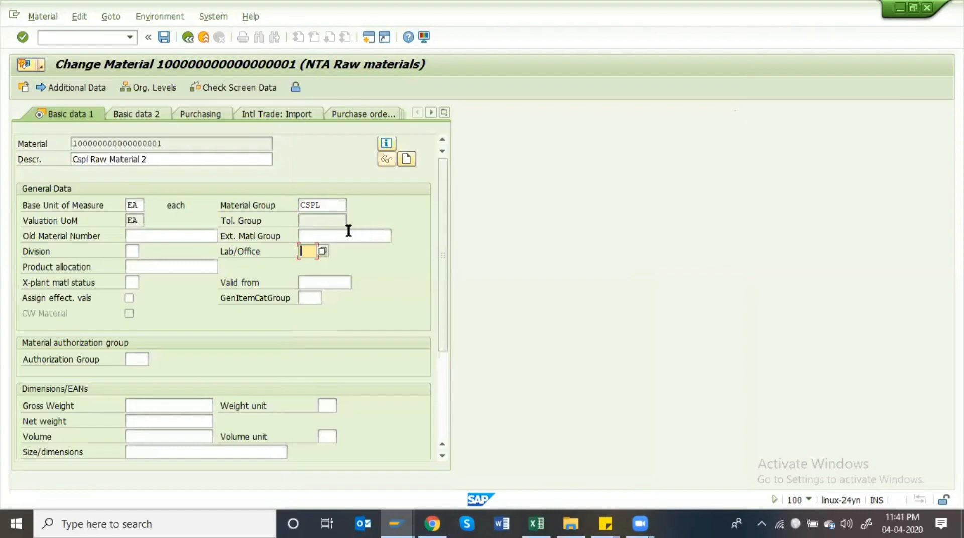
Switch to the Display IMG session, go back to SAP Easy Access, and reopen the SAP Reference IMG with transaction SPRO
{"action": "key", "text": "shift+F3"}
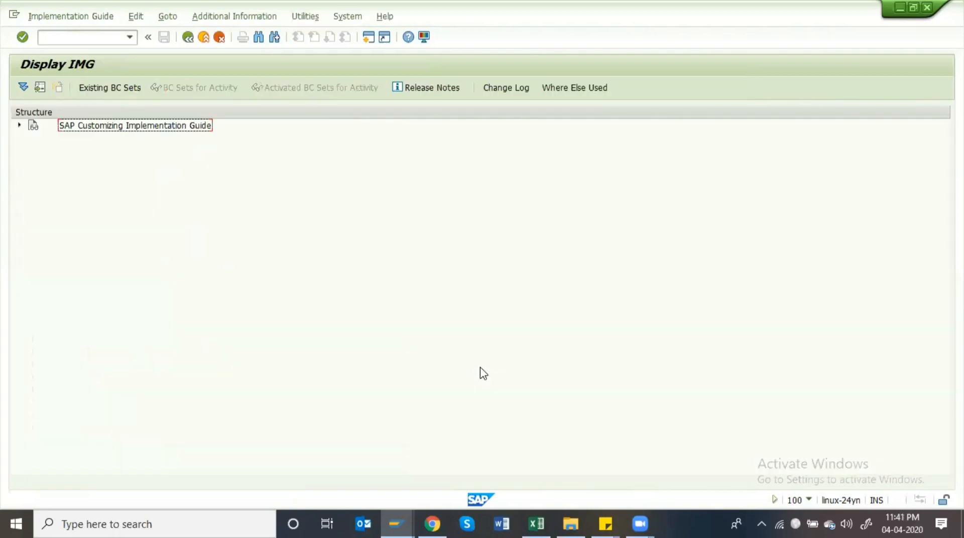
{"action": "key", "text": "F3"}
{"action": "key", "text": "F3"}
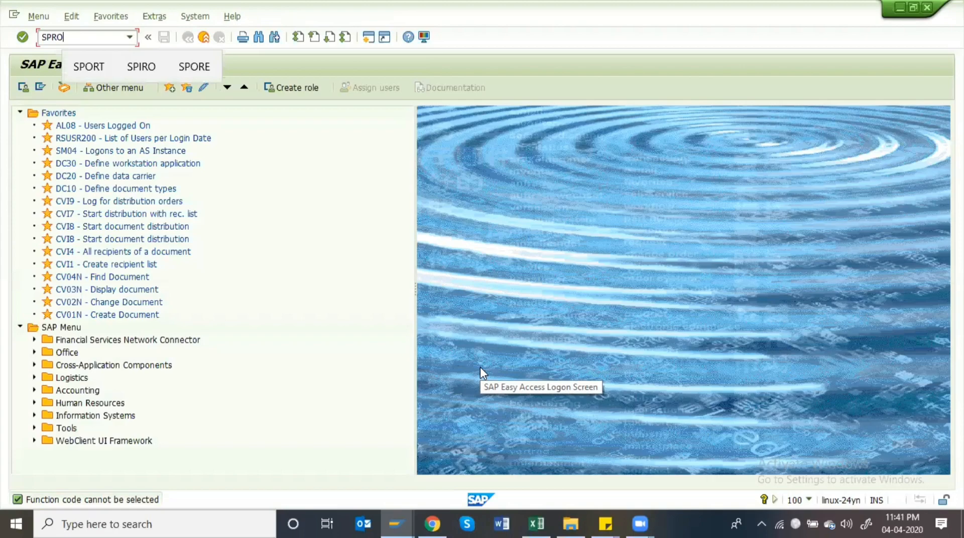
{"action": "key", "text": "Return"}
{"action": "key", "text": "F5"}
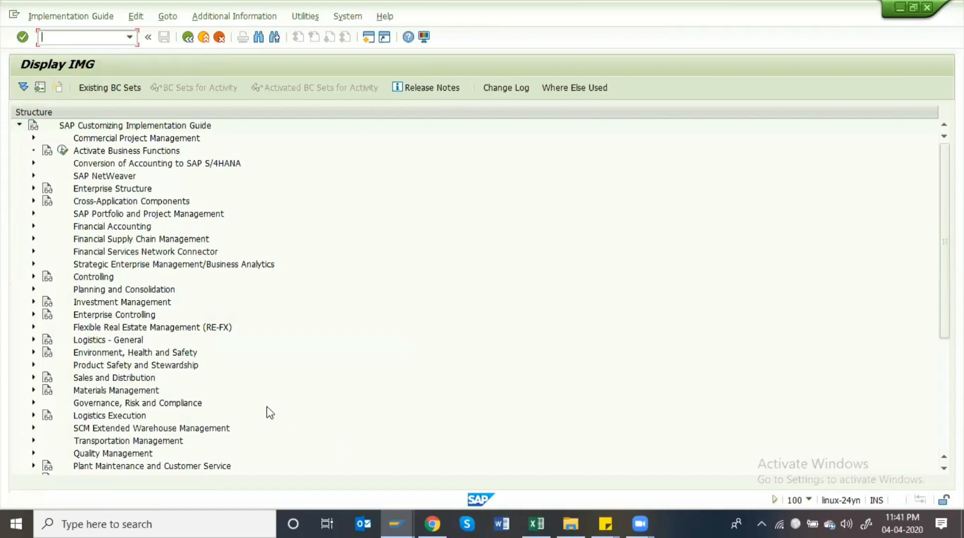
Expand Logistics - General in the implementation guide, and expand its Material Master node
{"action": "left_click", "coordinate": [63, 239]}
{"action": "key", "text": "Down"}
{"action": "key", "text": "Down"}
{"action": "key", "text": "Down"}
{"action": "key", "text": "Down"}
{"action": "key", "text": "Down"}
{"action": "key", "text": "Down"}
{"action": "key", "text": "Down"}
{"action": "key", "text": "Down"}
{"action": "key", "text": "Right"}
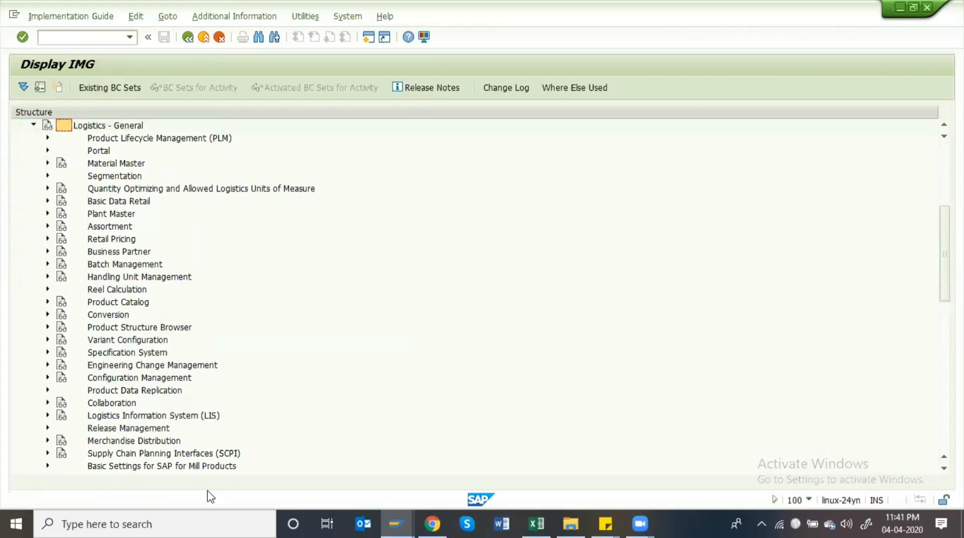
{"action": "key", "text": "Down"}
{"action": "key", "text": "Down"}
{"action": "key", "text": "Down"}
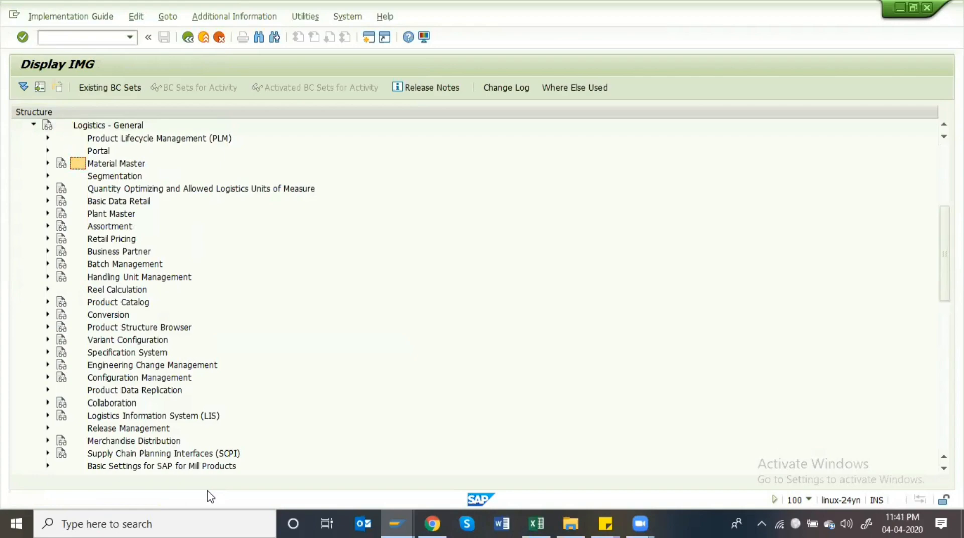
{"action": "key", "text": "Right"}
Expand Settings for Key Fields and run the Define Material Groups activity
{"action": "key", "text": "Down"}
{"action": "key", "text": "Down"}
{"action": "key", "text": "Down"}
{"action": "key", "text": "Down"}
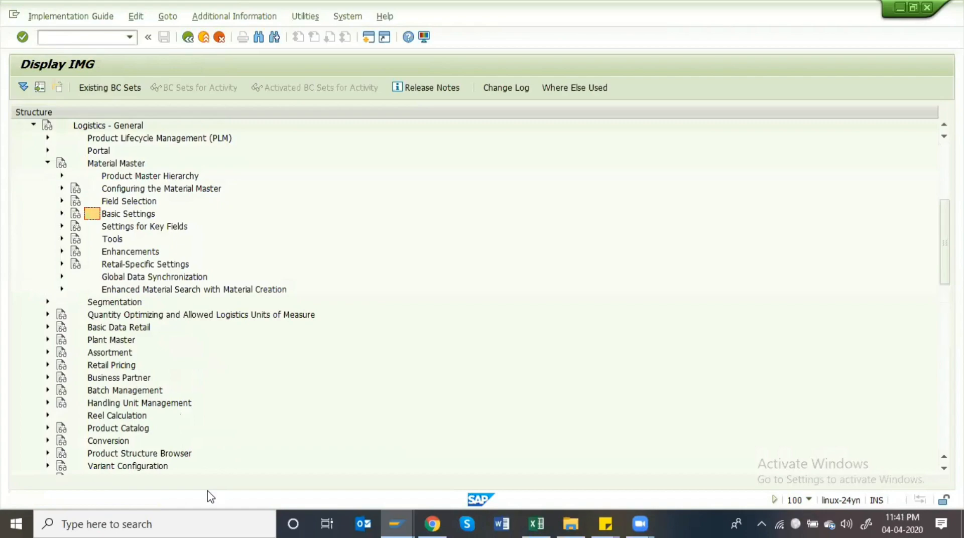
{"action": "key", "text": "Down"}
{"action": "key", "text": "Right"}
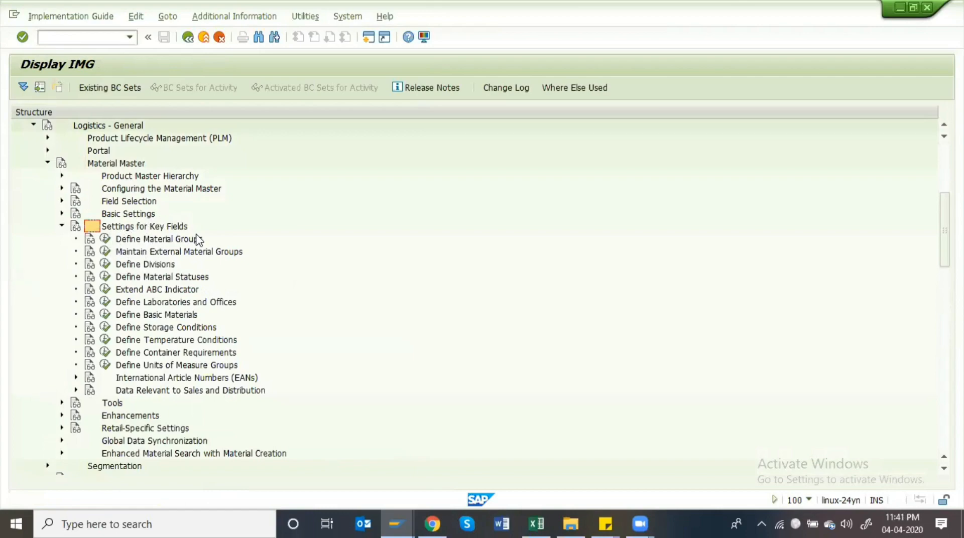
{"action": "left_click", "coordinate": [105, 239]}
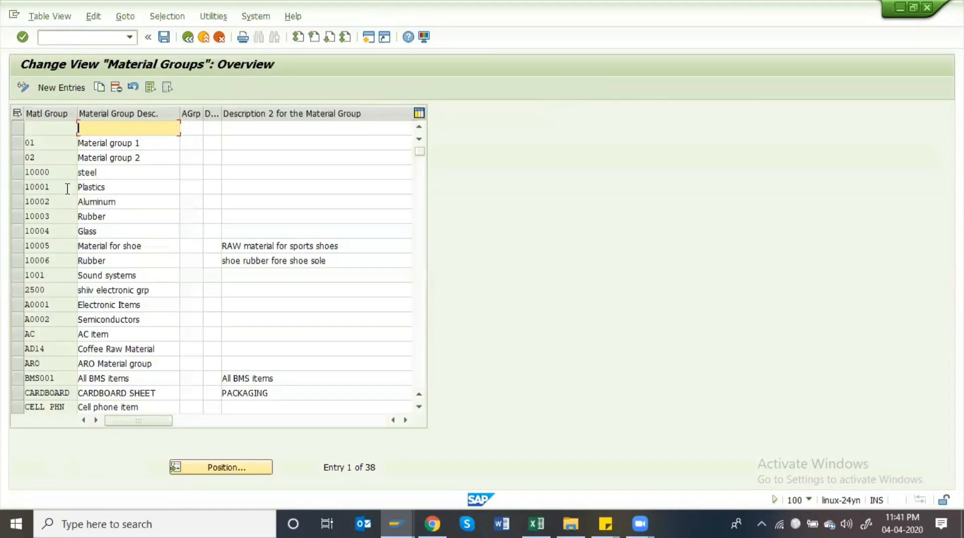
Look through the existing material groups, and view the blank new-entries table before returning to the overview
{"action": "scroll", "coordinate": [107, 264], "scroll_direction": "down", "scroll_amount": 3}
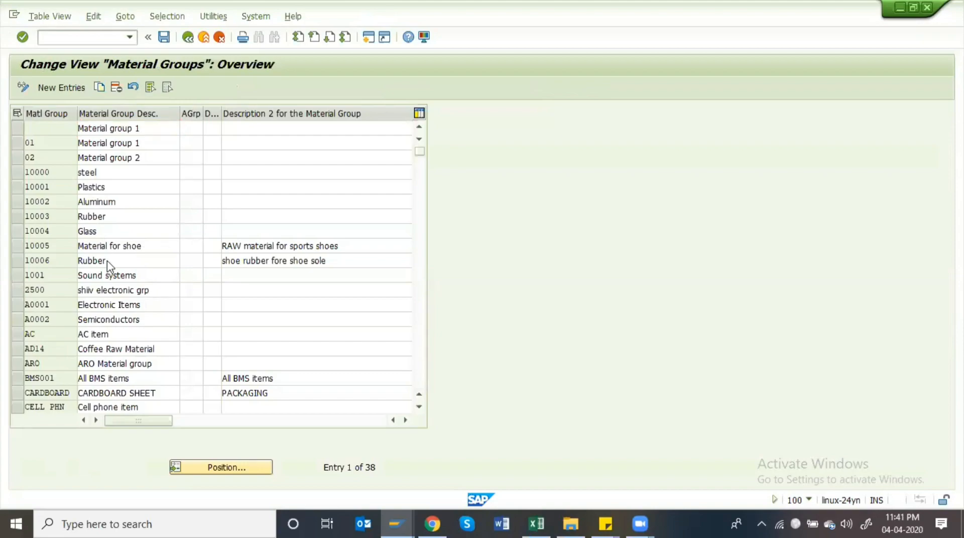
{"action": "scroll", "coordinate": [110, 268], "scroll_direction": "down", "scroll_amount": 4}
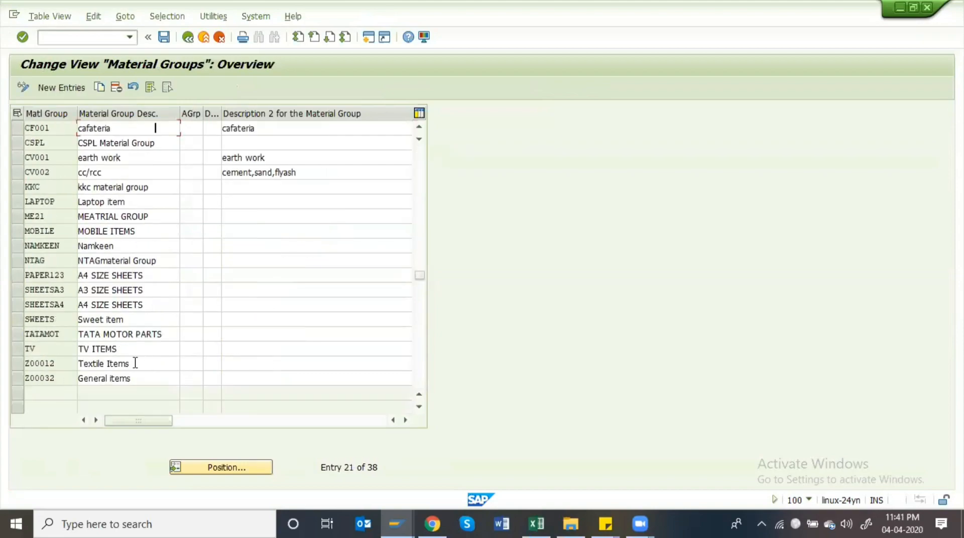
{"action": "scroll", "coordinate": [146, 227], "scroll_direction": "up", "scroll_amount": 7}
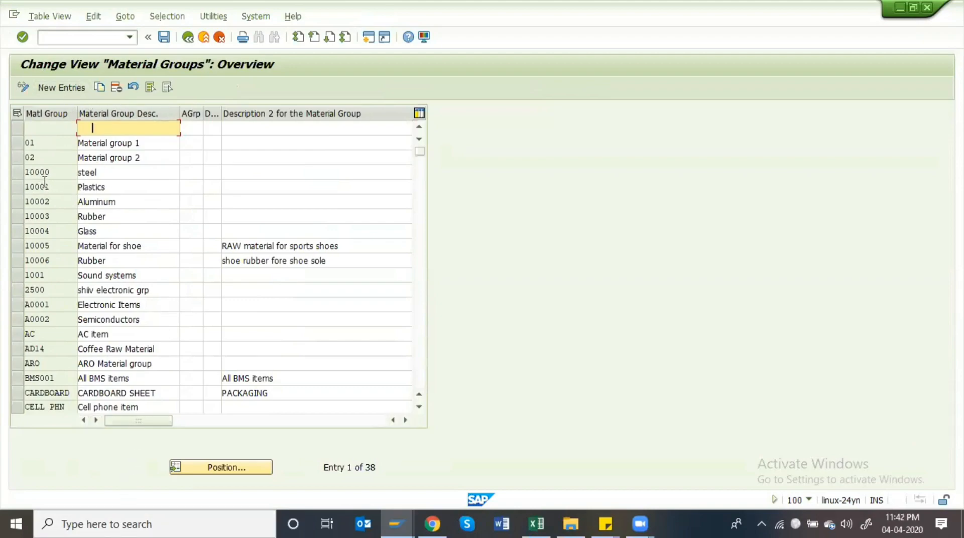
{"action": "left_click", "coordinate": [73, 90]}
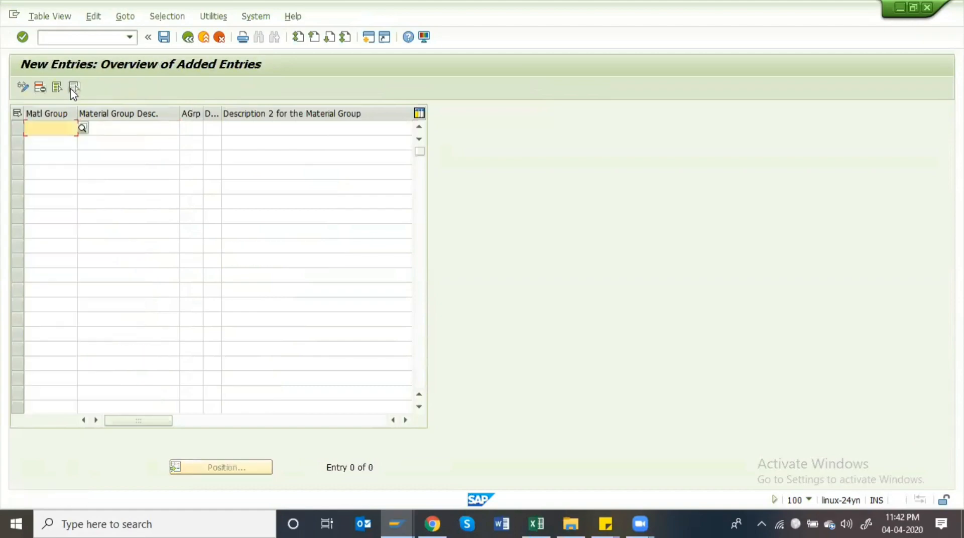
{"action": "left_click", "coordinate": [187, 37]}
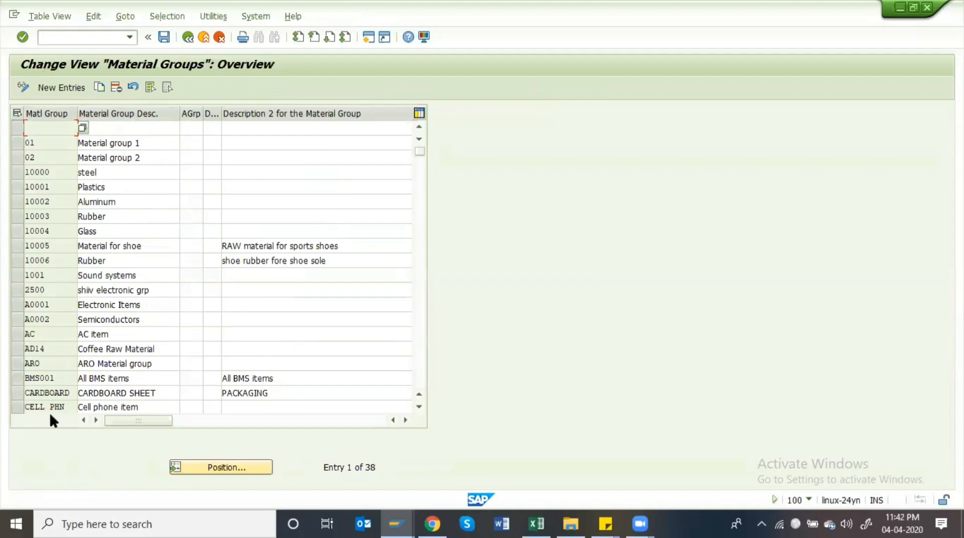
Examine the group codes, descriptions and second descriptions of the first material groups, such as steel and Aluminum
{"action": "left_click", "coordinate": [143, 200]}
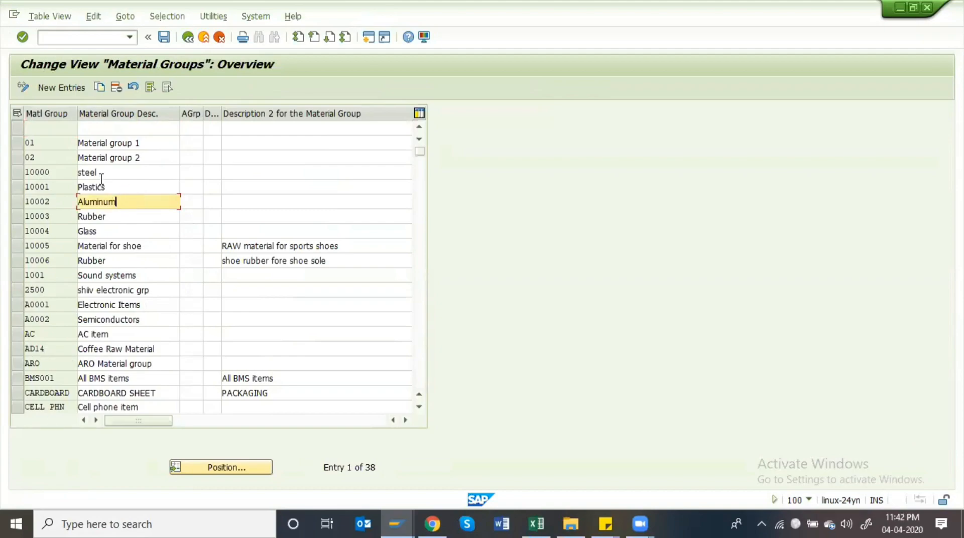
{"action": "left_click", "coordinate": [49, 143]}
{"action": "left_click", "coordinate": [155, 155]}
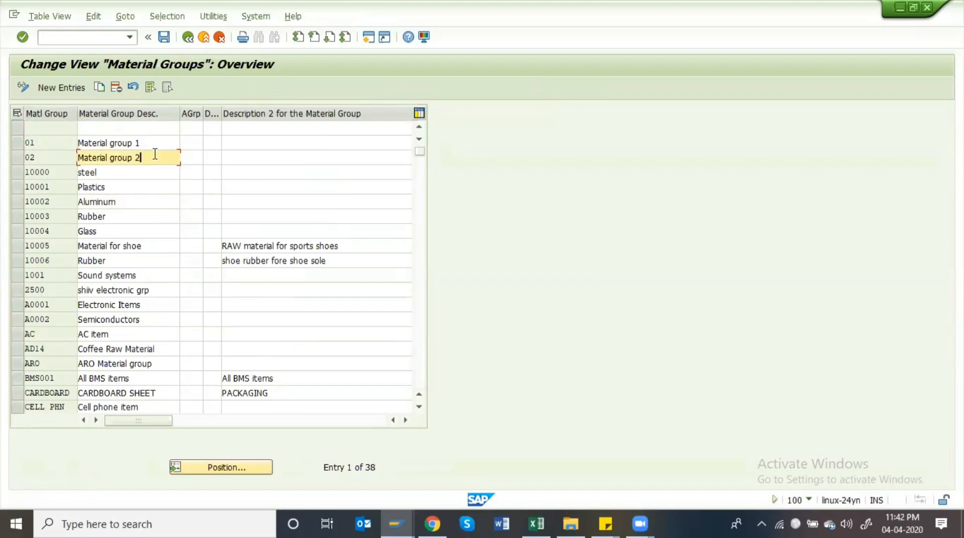
{"action": "left_click", "coordinate": [53, 171]}
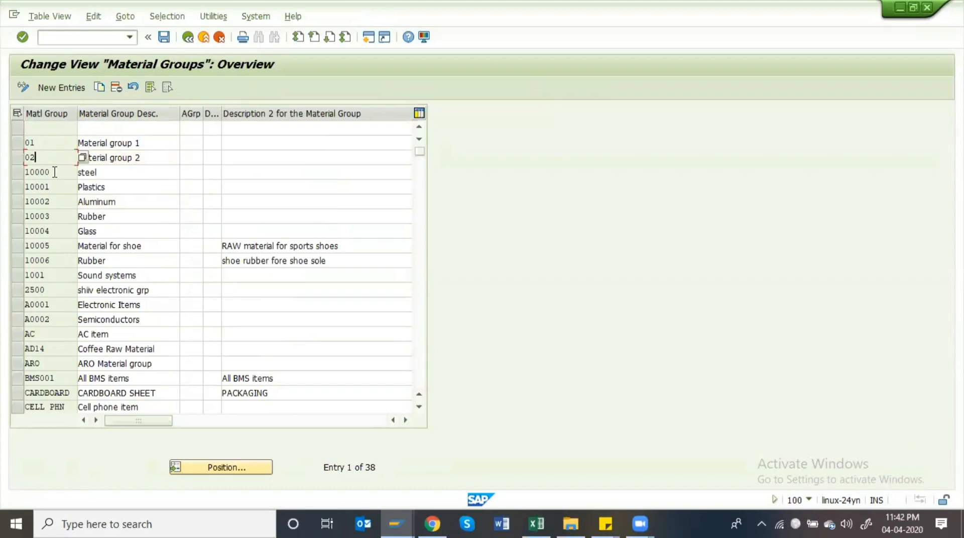
{"action": "left_click", "coordinate": [152, 173]}
{"action": "left_click", "coordinate": [264, 173]}
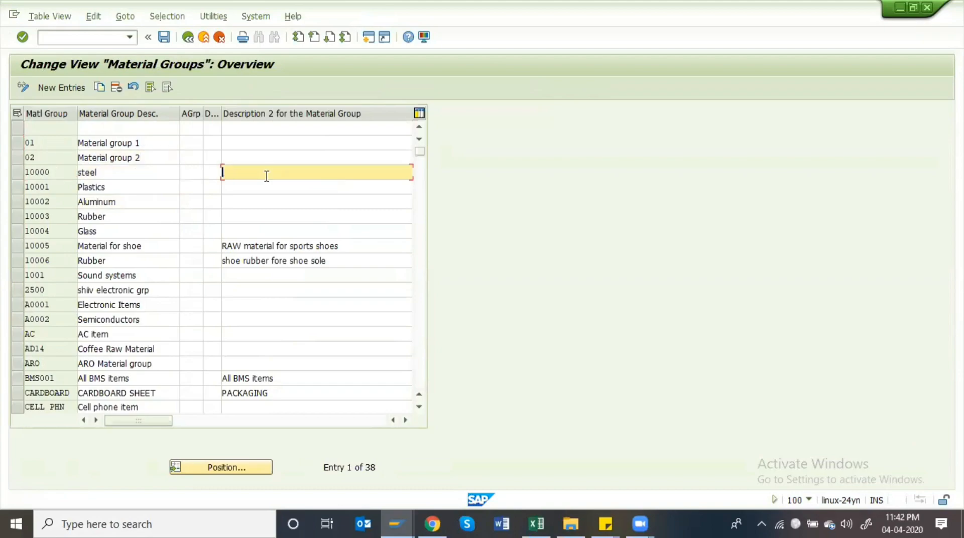
{"action": "left_click", "coordinate": [136, 206]}
{"action": "left_click", "coordinate": [57, 199]}
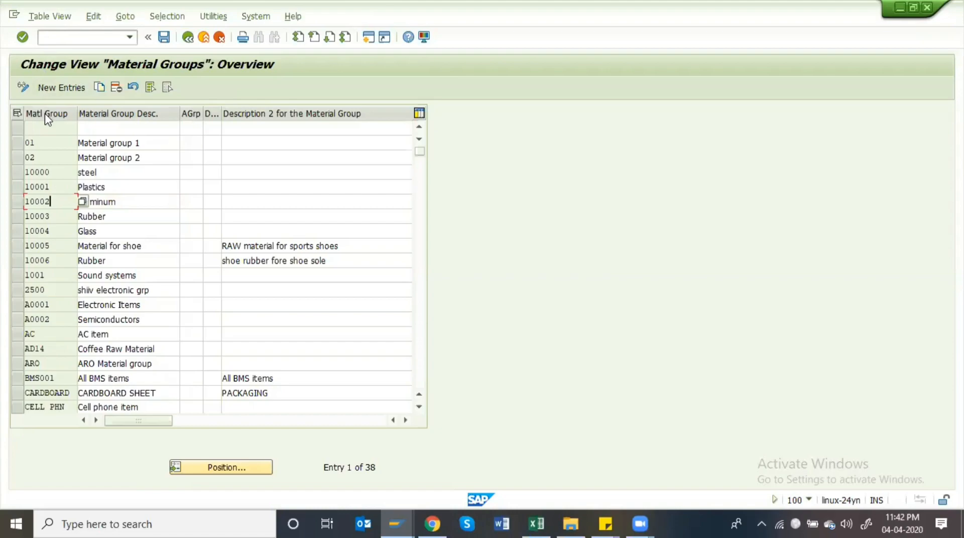
Read the help and technical information of the Matl Group field to find its field name, and close both windows
{"action": "left_click", "coordinate": [61, 173]}
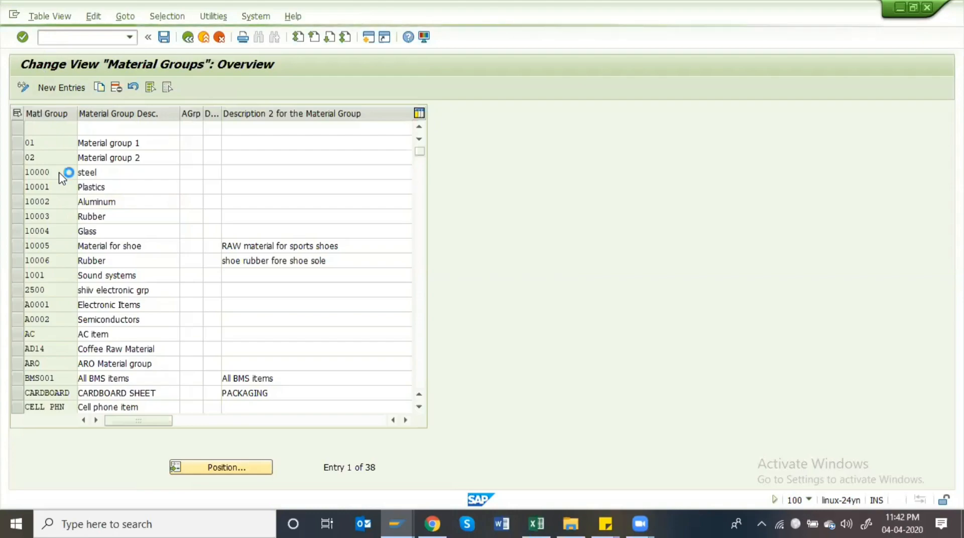
{"action": "key", "text": "F1"}
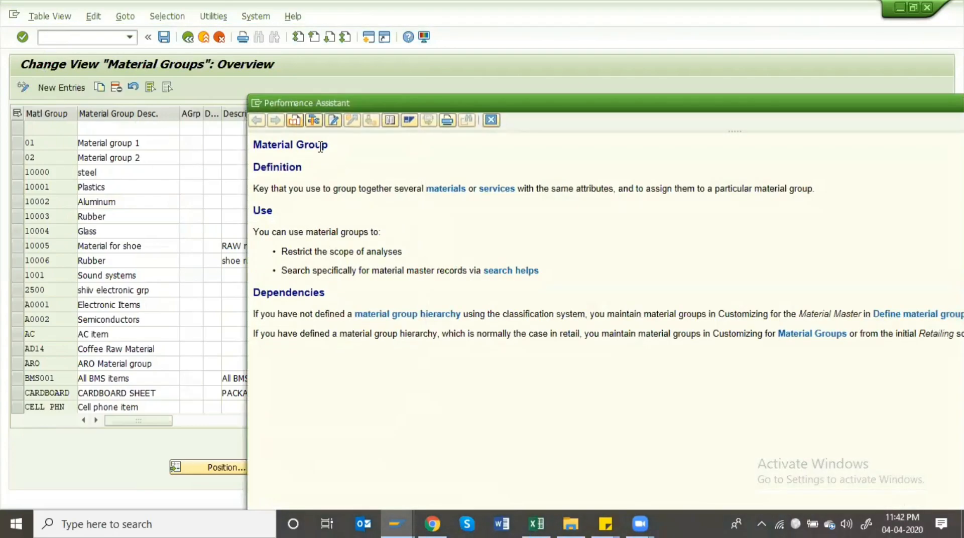
{"action": "left_click", "coordinate": [314, 121]}
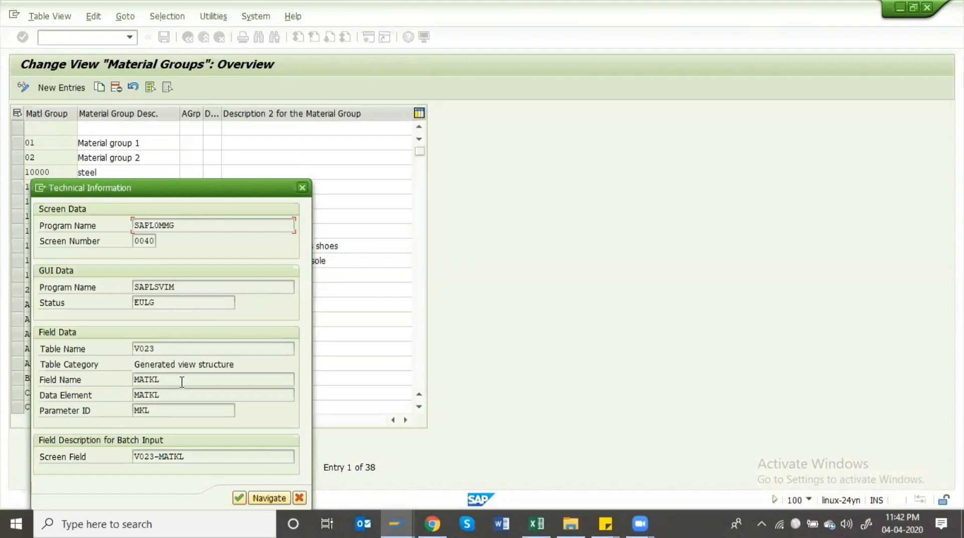
{"action": "left_click_drag", "start_coordinate": [162, 381], "coordinate": [129, 385]}
{"action": "left_click", "coordinate": [186, 385]}
{"action": "double_click", "coordinate": [142, 382]}
{"action": "left_click", "coordinate": [130, 382]}
{"action": "left_click", "coordinate": [304, 186]}
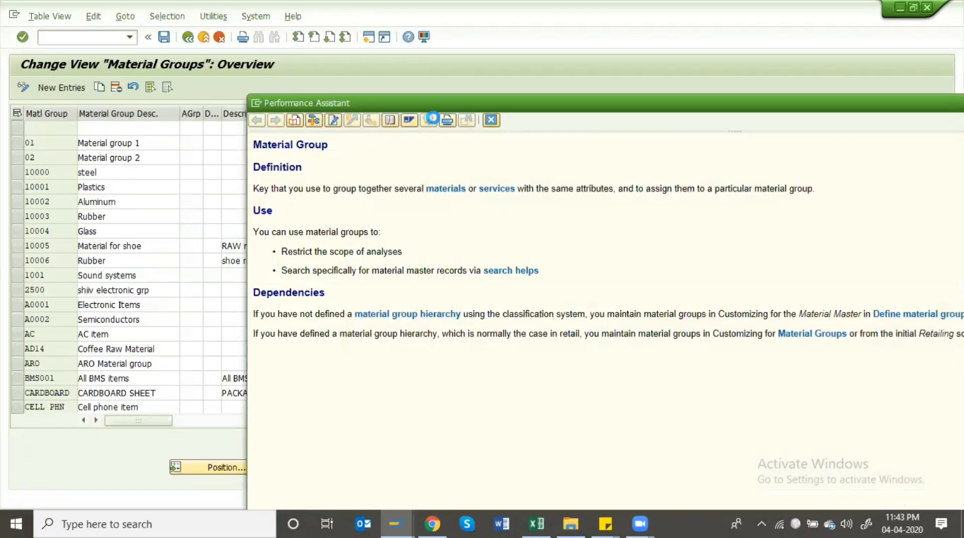
{"action": "left_click", "coordinate": [491, 119]}
Switch to the other SAP session and open the ABAP Dictionary with transaction SE11
{"action": "key", "text": "alt+Tab"}
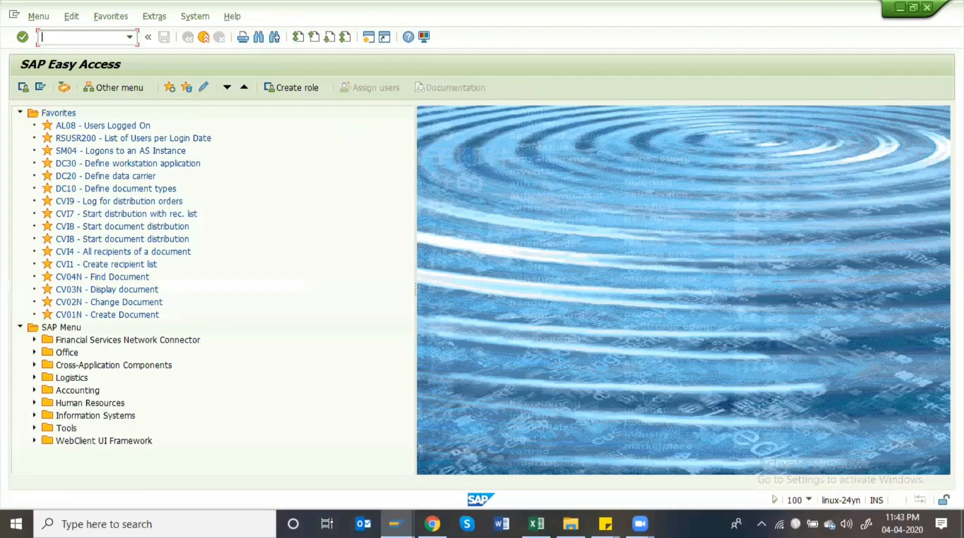
{"action": "type", "text": "SE11"}
{"action": "key", "text": "Return"}
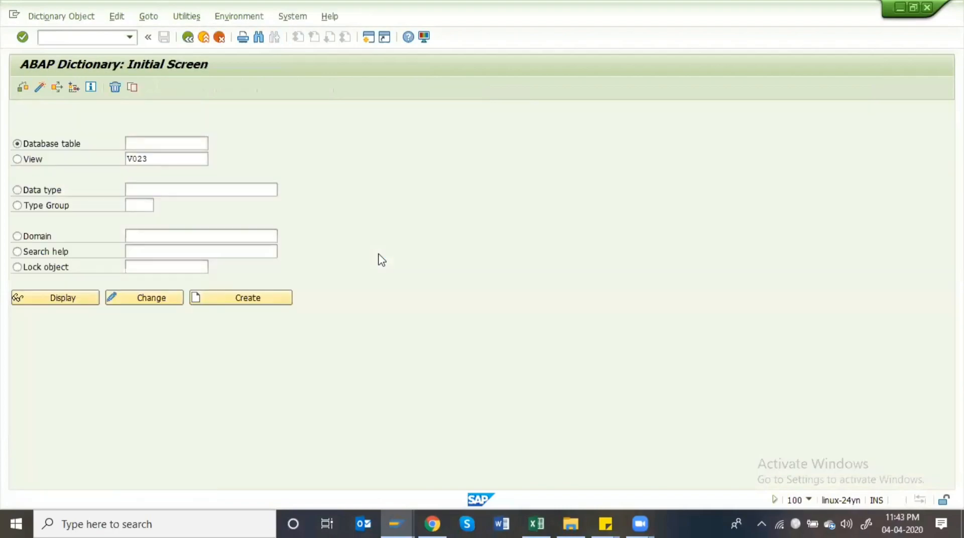
{"action": "key", "text": "F3"}
{"action": "type", "text": "SE"}
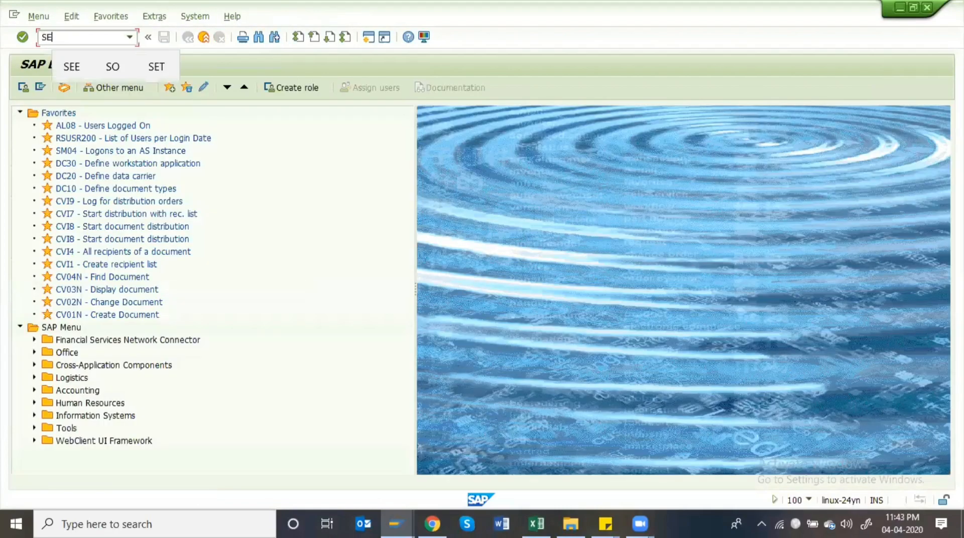
{"action": "type", "text": "11"}
{"action": "key", "text": "Return"}
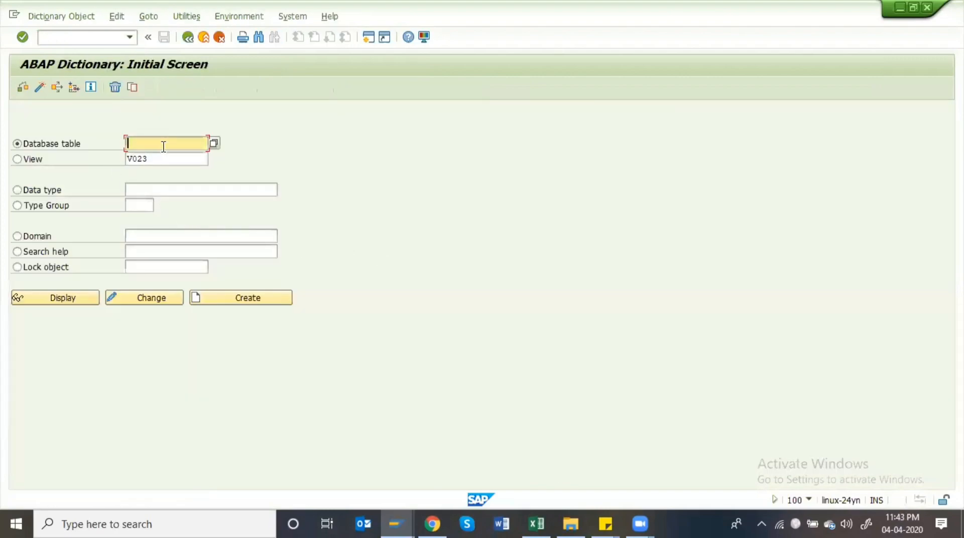
Display the data type MATKL in the dictionary and check its field length
{"action": "type", "text": "MATKL"}
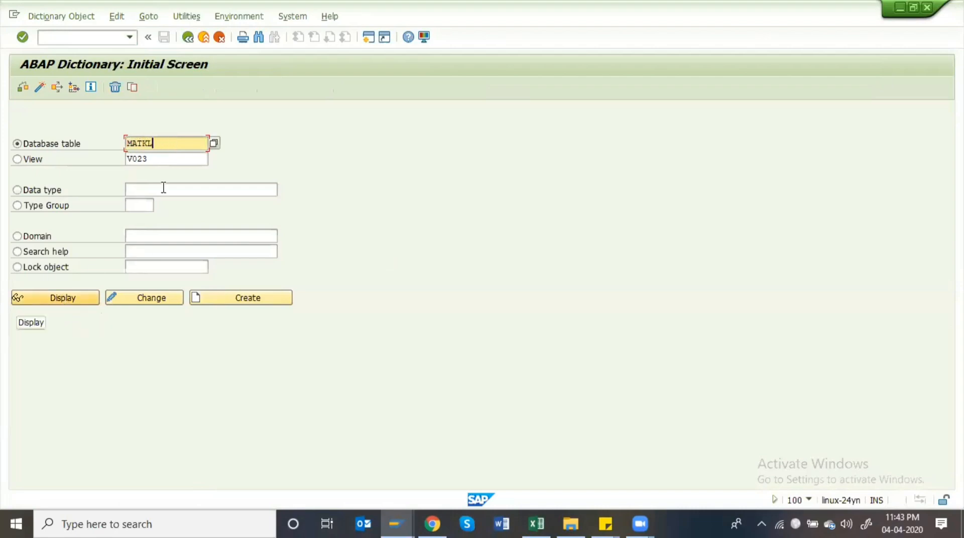
{"action": "left_click", "coordinate": [67, 299]}
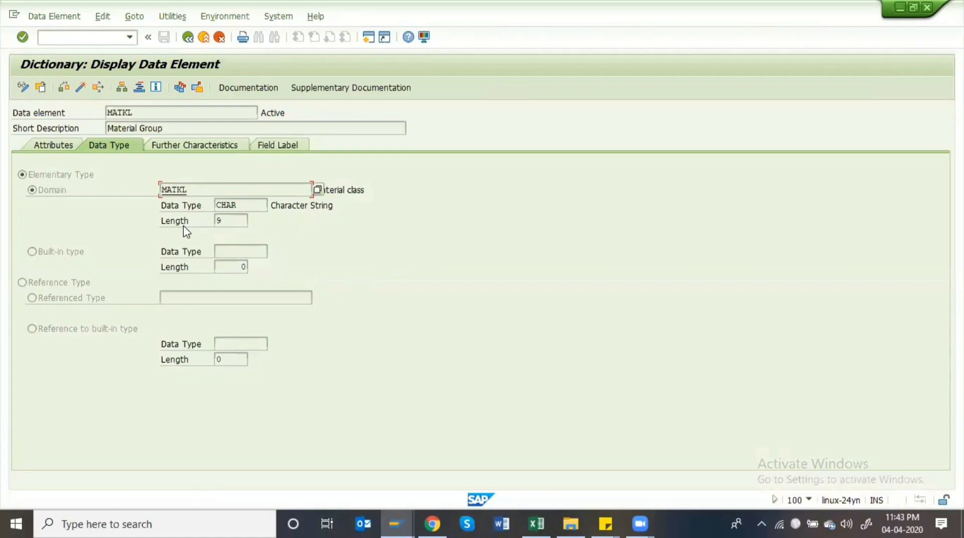
{"action": "left_click", "coordinate": [248, 220]}
{"action": "left_click", "coordinate": [176, 221]}
Switch back to the Material Groups session, copy the field name from the Material Group Desc. field's technical information, and close the help windows
{"action": "key", "text": "alt+Tab"}
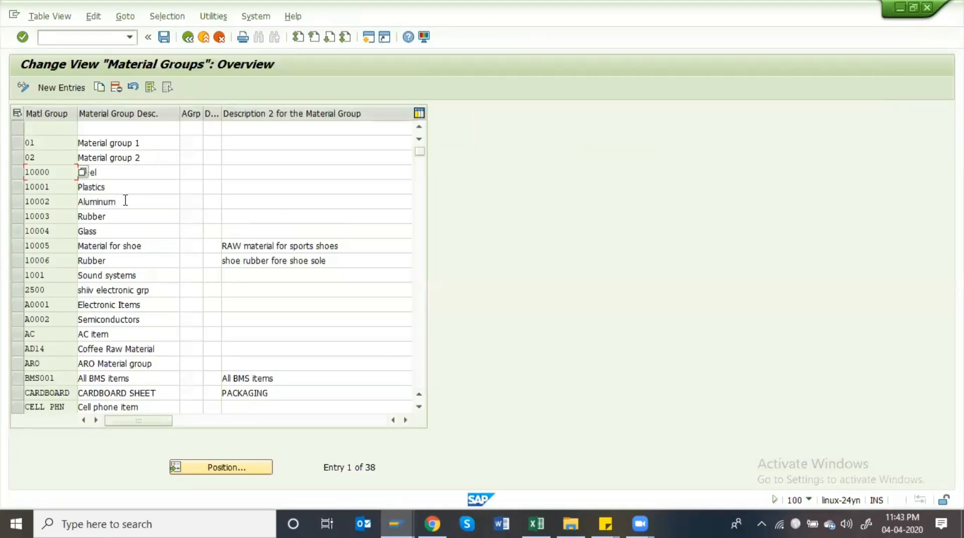
{"action": "left_click", "coordinate": [121, 190]}
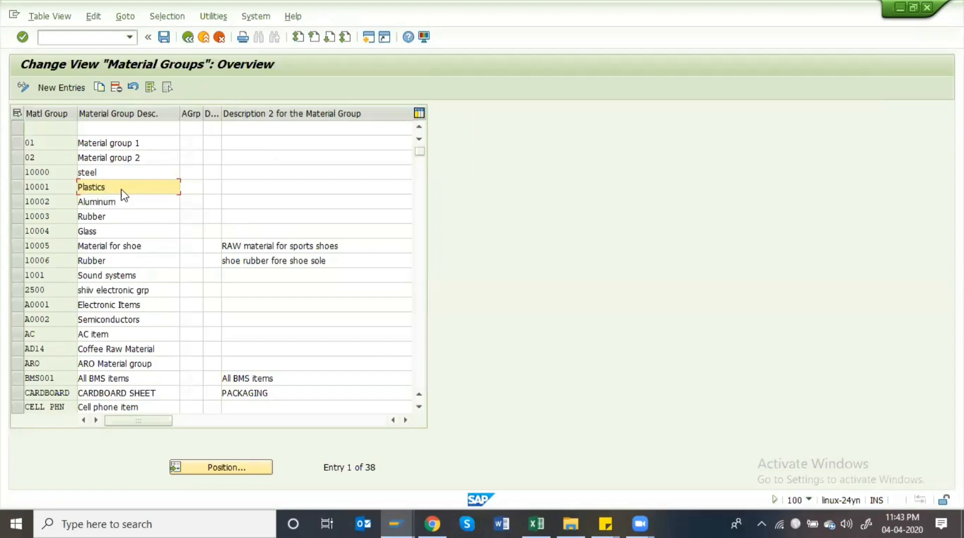
{"action": "key", "text": "F1"}
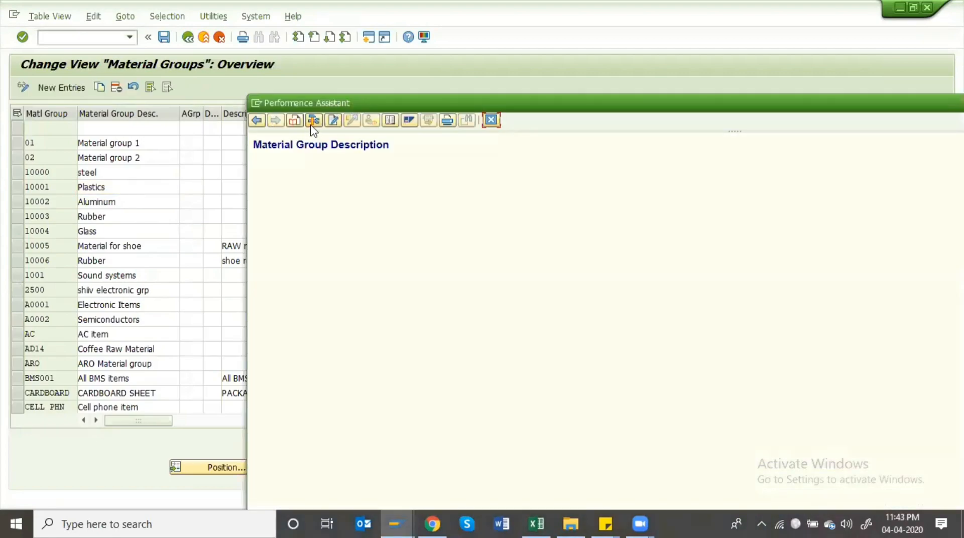
{"action": "left_click", "coordinate": [315, 121]}
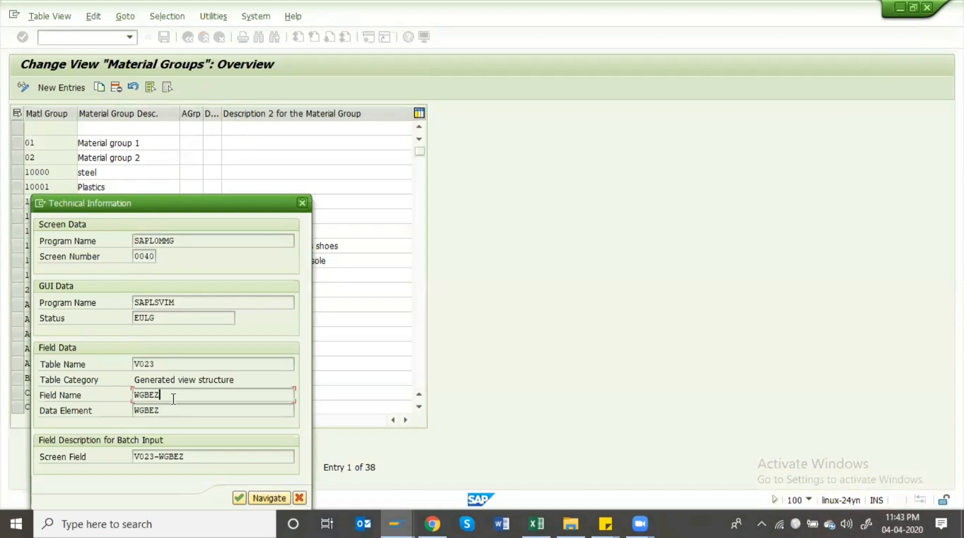
{"action": "left_click_drag", "start_coordinate": [173, 399], "coordinate": [134, 398]}
{"action": "key", "text": "ctrl+c"}
{"action": "left_click", "coordinate": [134, 397]}
{"action": "key", "text": "F1"}
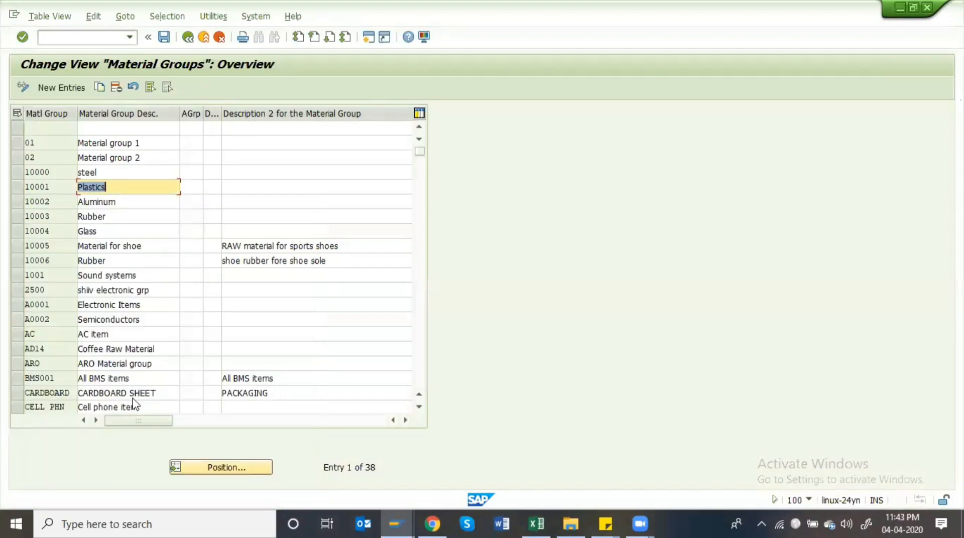
In the ABAP Dictionary session, display the data type WGBEZ and check its field length and attributes
{"action": "key", "text": "alt+Tab"}
{"action": "key", "text": "F3"}
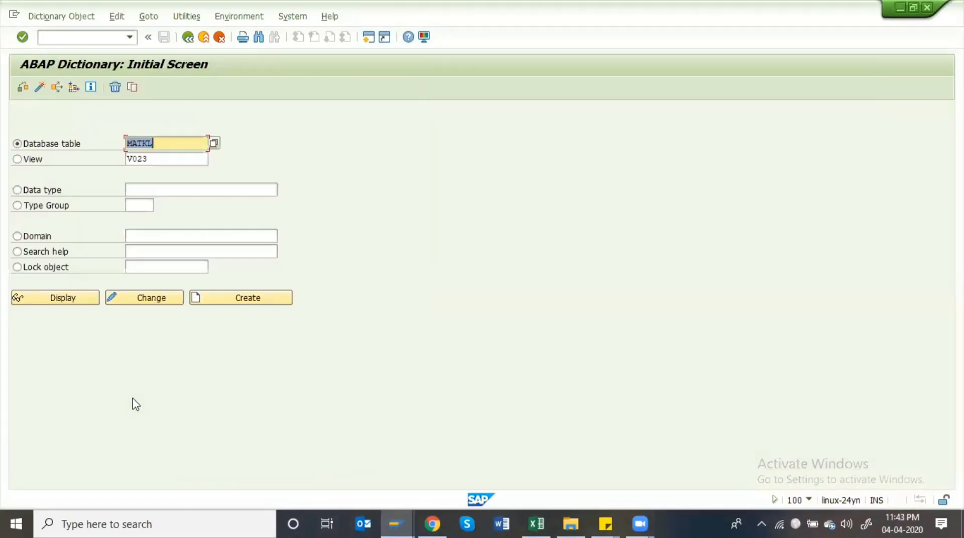
{"action": "key", "text": "ctrl+v"}
{"action": "left_click", "coordinate": [61, 300]}
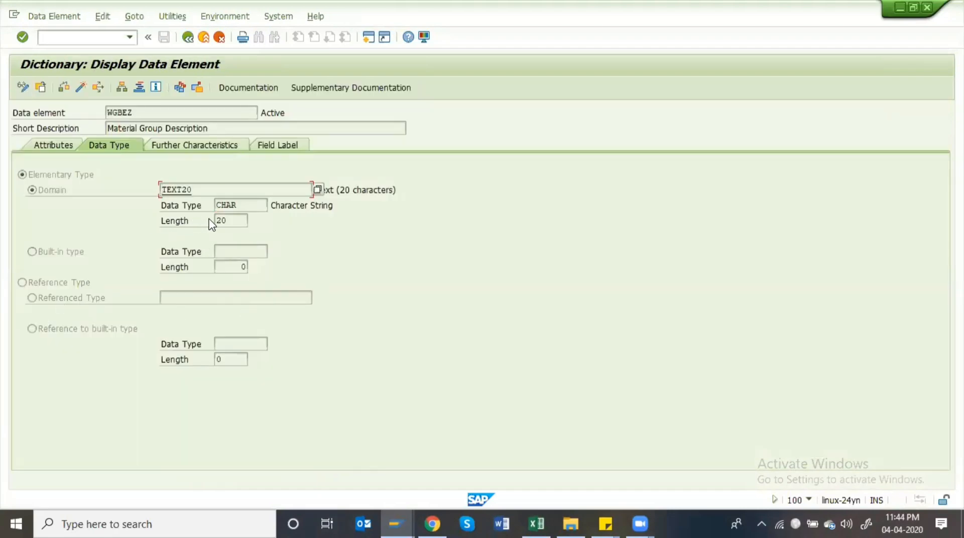
{"action": "left_click", "coordinate": [232, 220]}
{"action": "left_click", "coordinate": [374, 190]}
{"action": "left_click", "coordinate": [70, 146]}
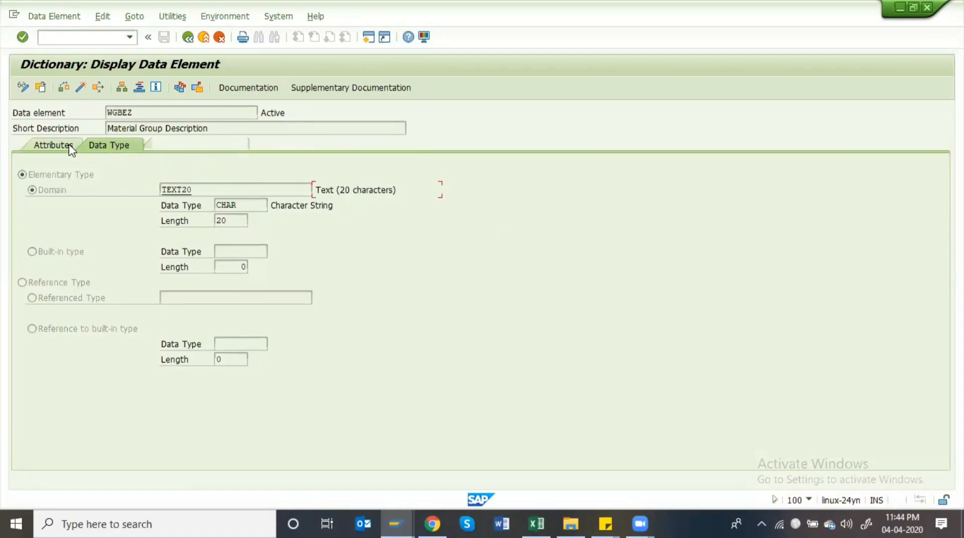
{"action": "left_click", "coordinate": [190, 145]}
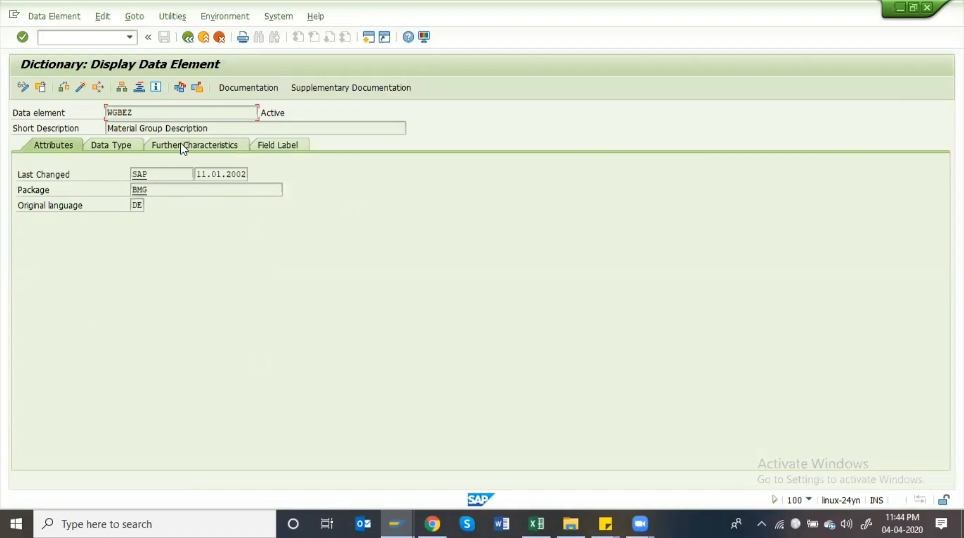
Leave the dictionary display and the material groups overview, and reopen Define Material Groups from the IMG
{"action": "left_click", "coordinate": [187, 38]}
{"action": "left_click", "coordinate": [203, 38]}
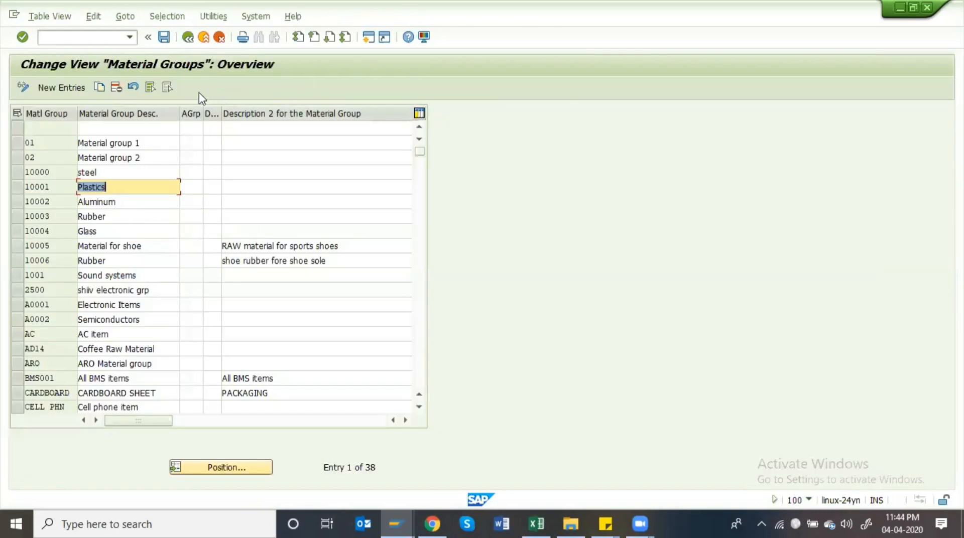
{"action": "left_click", "coordinate": [188, 39]}
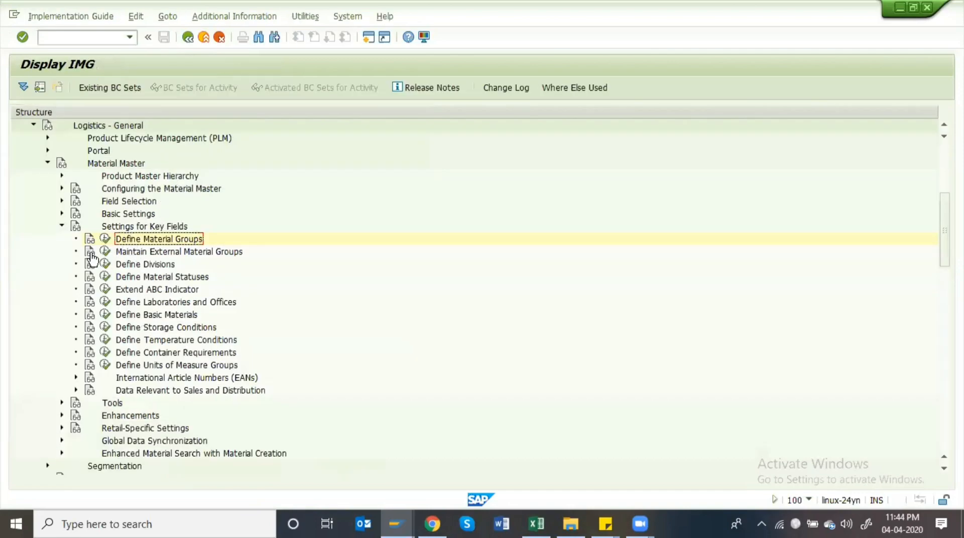
{"action": "left_click", "coordinate": [105, 239]}
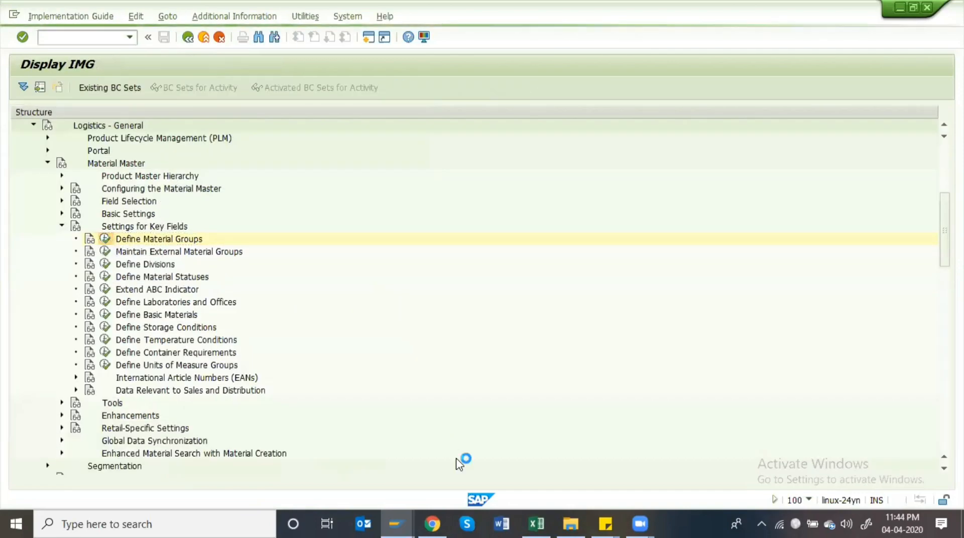
Review the Amul and Material Type sheets in the Excel workbook, and start new entries in the SAP Material Groups view
{"action": "left_click", "coordinate": [537, 523]}
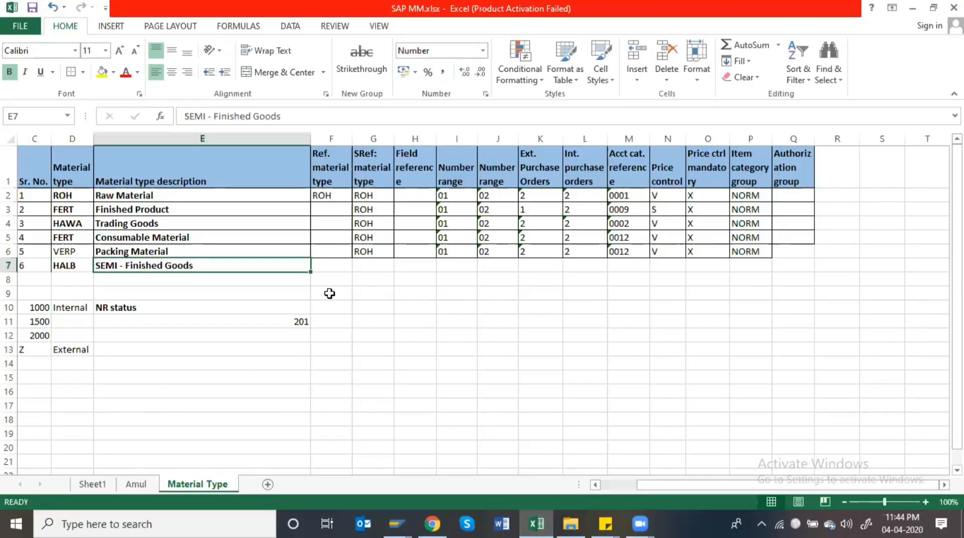
{"action": "left_click", "coordinate": [137, 486]}
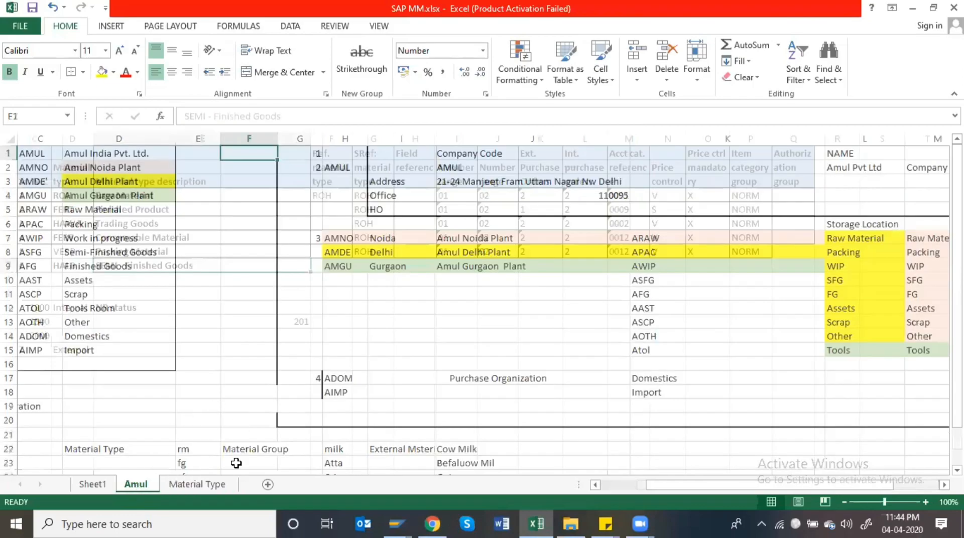
{"action": "left_click", "coordinate": [193, 489]}
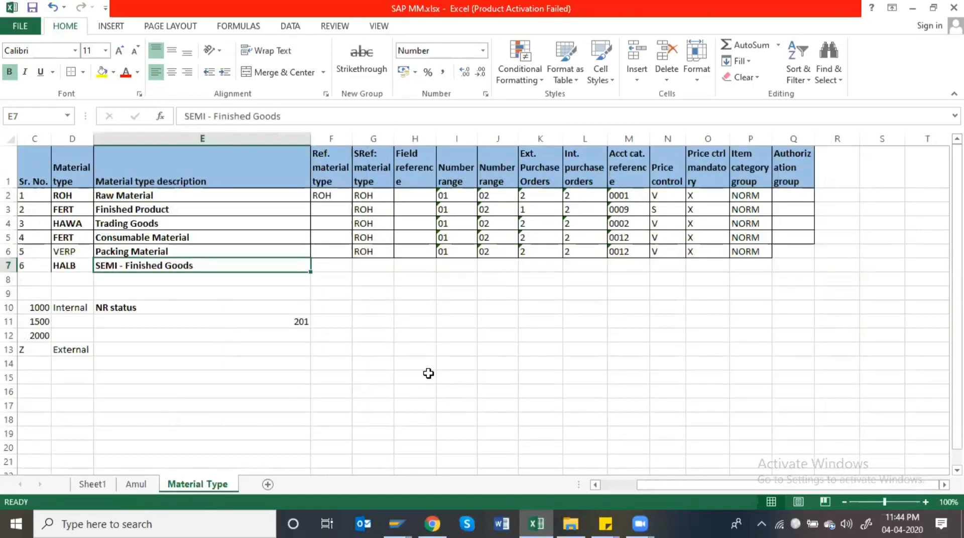
{"action": "key", "text": "alt+Tab"}
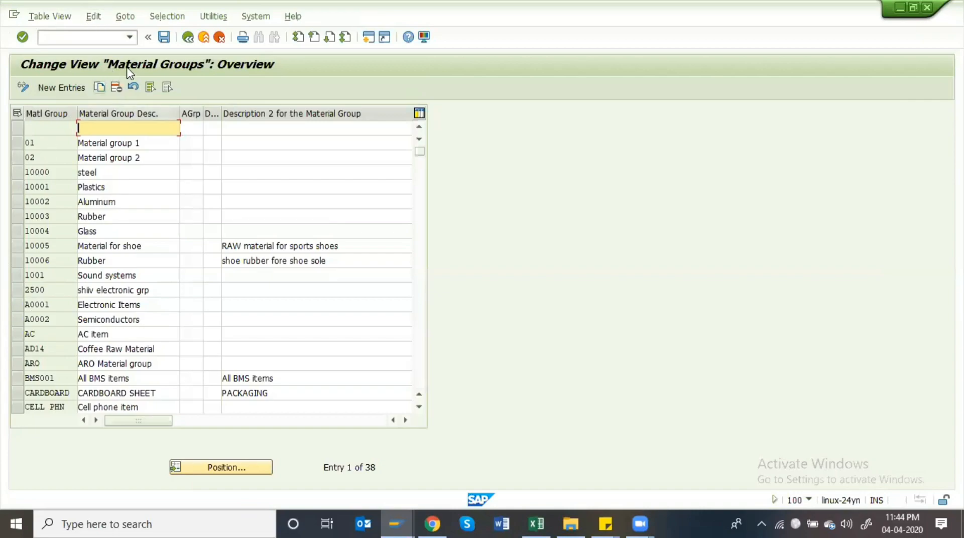
{"action": "left_click", "coordinate": [58, 87]}
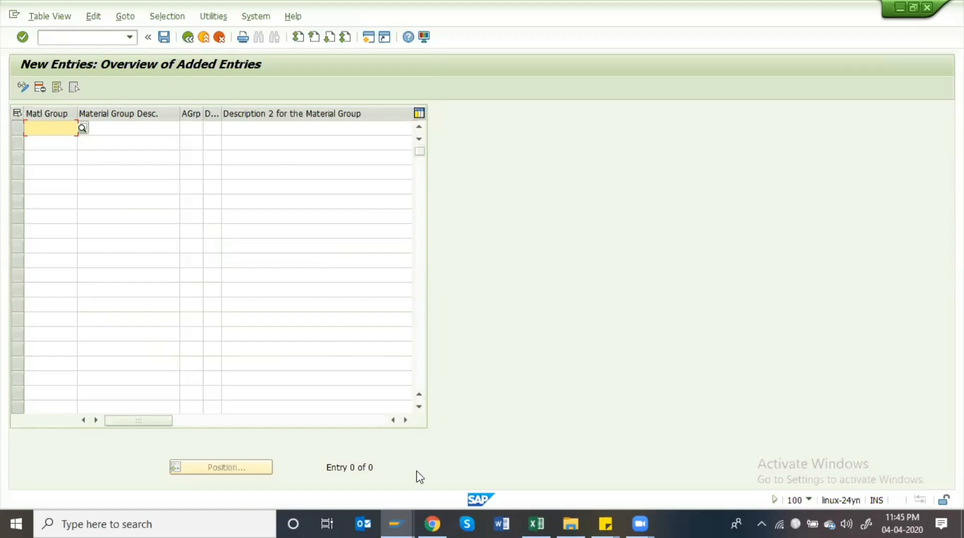
Switch to Chrome and search Google in a new tab for "amul india plant"
{"action": "left_click", "coordinate": [435, 522]}
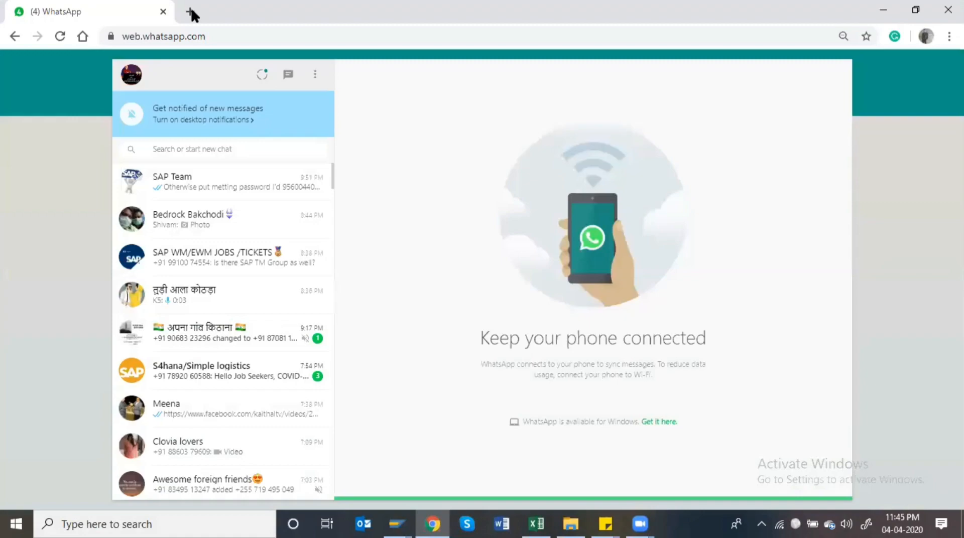
{"action": "left_click", "coordinate": [191, 12]}
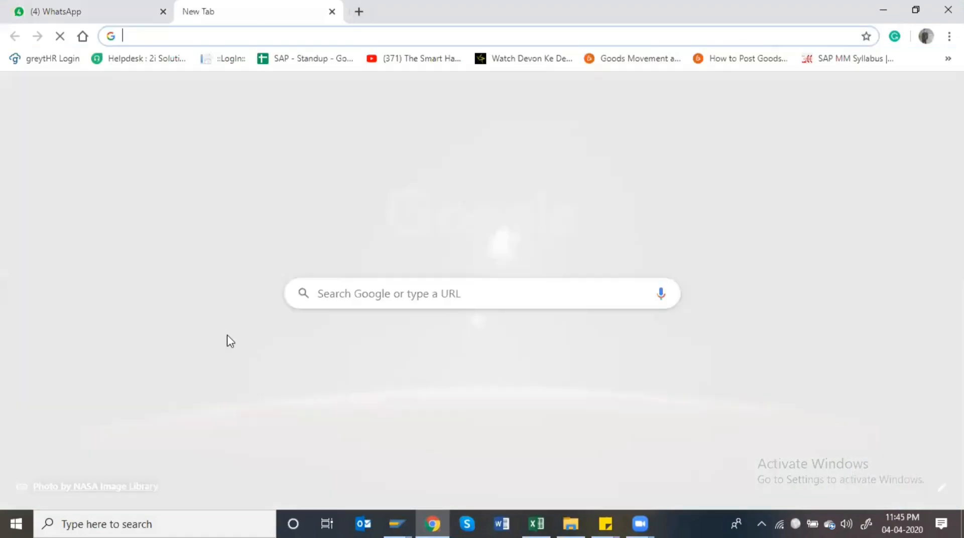
{"action": "type", "text": "A"}
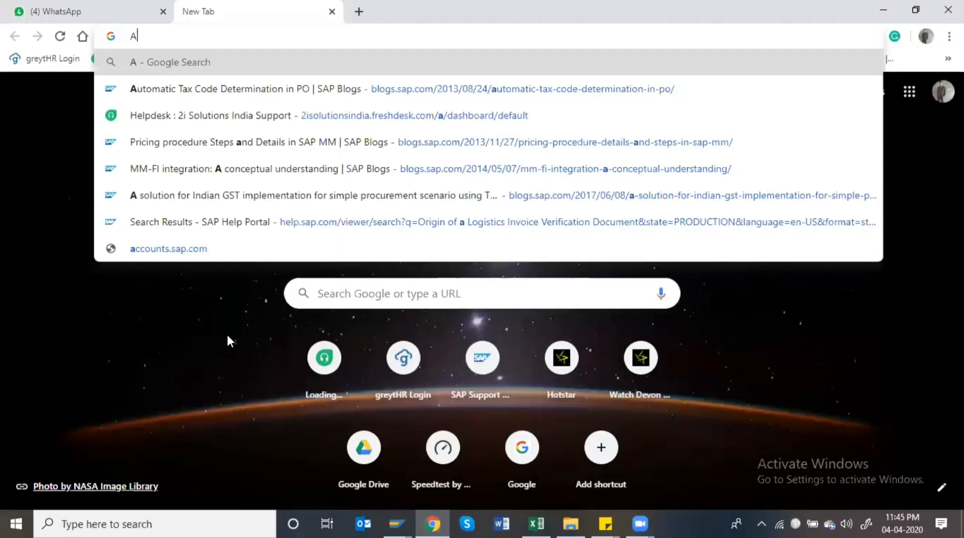
{"action": "type", "text": "AMUL INDIA"}
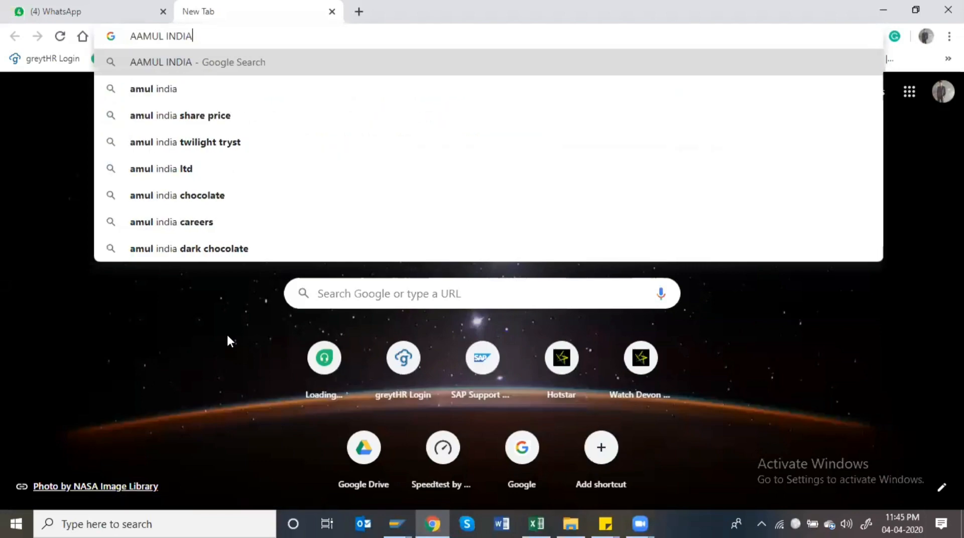
{"action": "type", "text": " PLANT"}
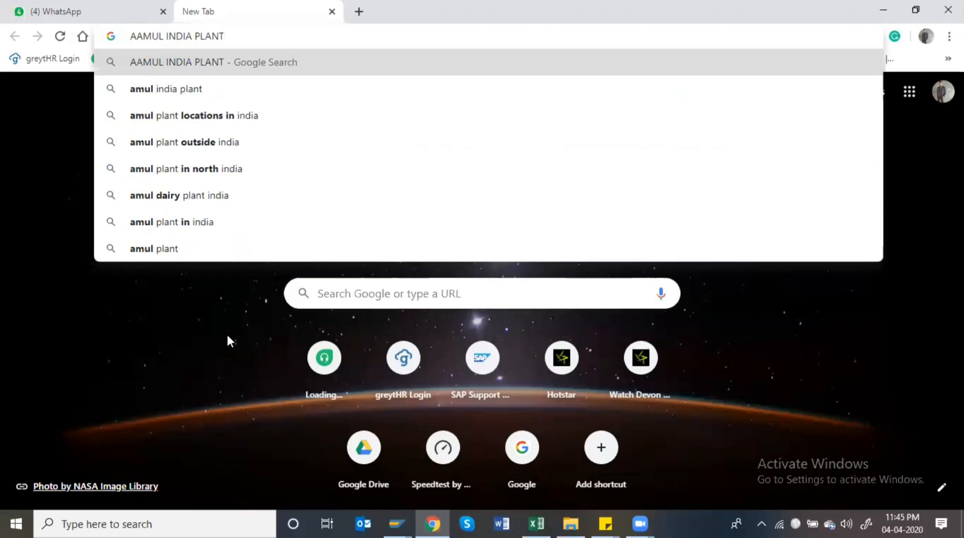
{"action": "key", "text": "Down"}
{"action": "key", "text": "Down"}
{"action": "key", "text": "Up"}
{"action": "key", "text": "Up"}
{"action": "key", "text": "Down"}
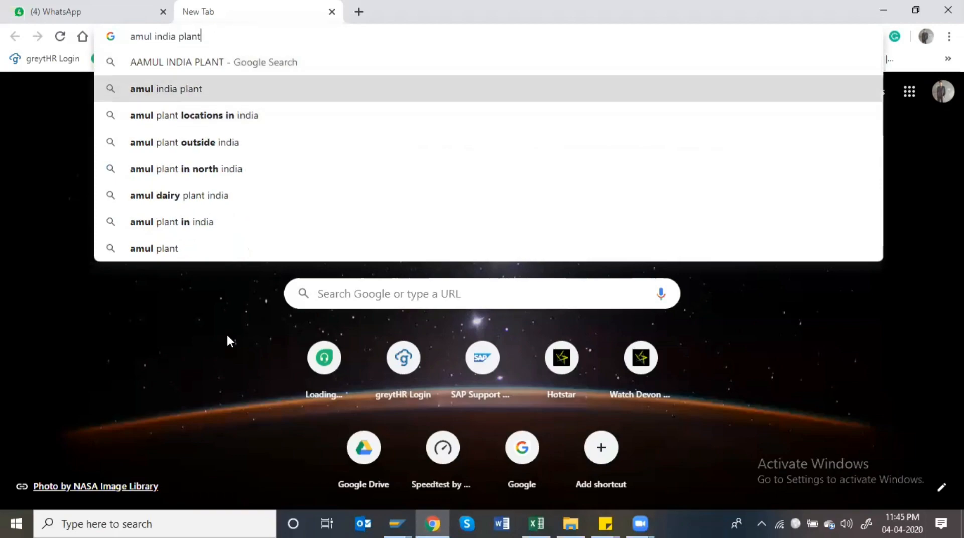
{"action": "key", "text": "Return"}
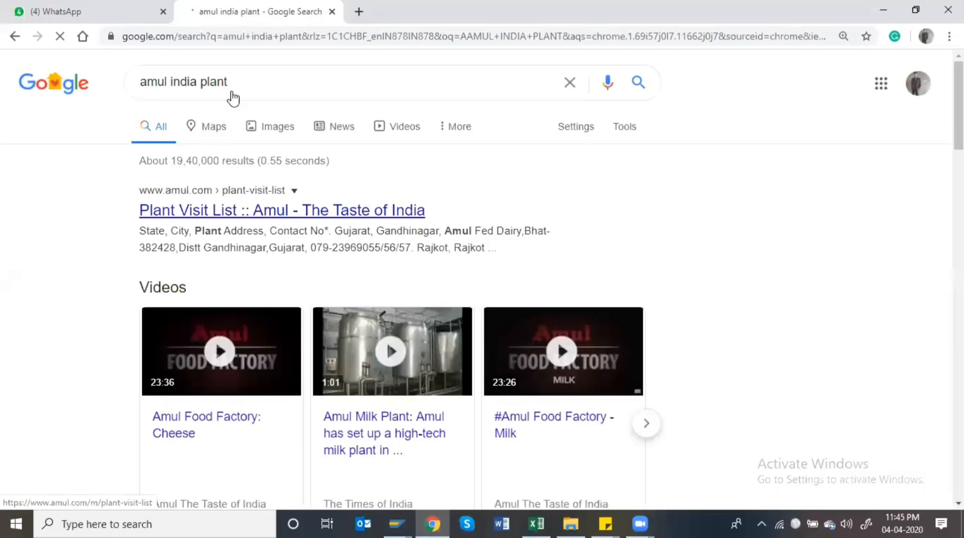
Replace the Google query and search for "amul raw material products"
{"action": "left_click", "coordinate": [254, 78]}
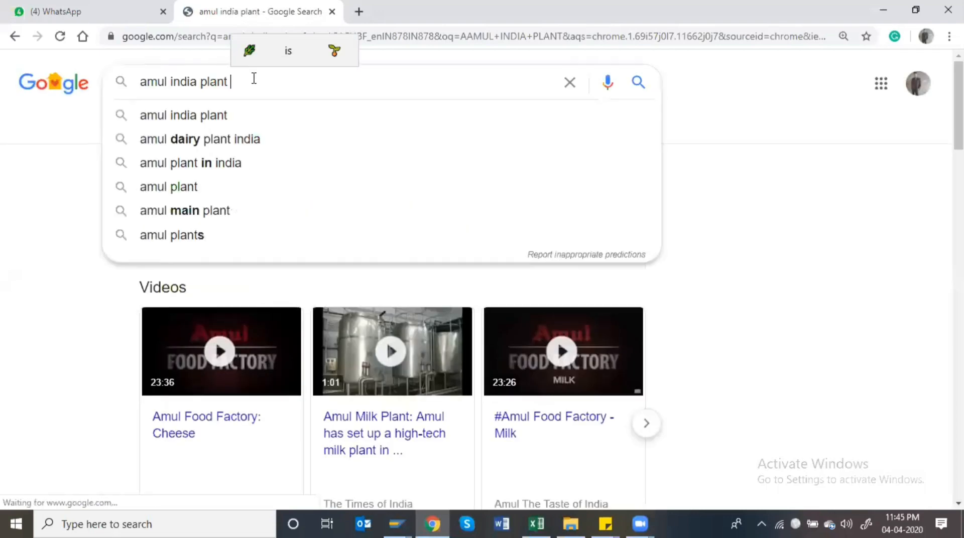
{"action": "key", "text": "BackSpace"}
{"action": "key", "text": "BackSpace"}
{"action": "key", "text": "BackSpace"}
{"action": "key", "text": "BackSpace"}
{"action": "key", "text": "BackSpace"}
{"action": "key", "text": "BackSpace"}
{"action": "key", "text": "BackSpace"}
{"action": "key", "text": "BackSpace"}
{"action": "key", "text": "BackSpace"}
{"action": "key", "text": "BackSpace"}
{"action": "key", "text": "BackSpace"}
{"action": "key", "text": "BackSpace"}
{"action": "key", "text": "BackSpace"}
{"action": "key", "text": "BackSpace"}
{"action": "key", "text": "BackSpace"}
{"action": "key", "text": "BackSpace"}
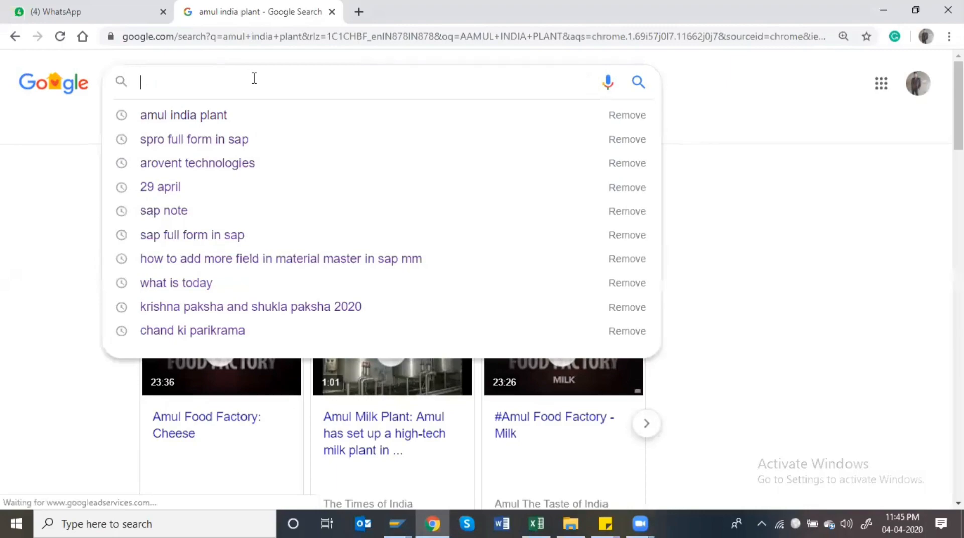
{"action": "type", "text": "AMUL RAW"}
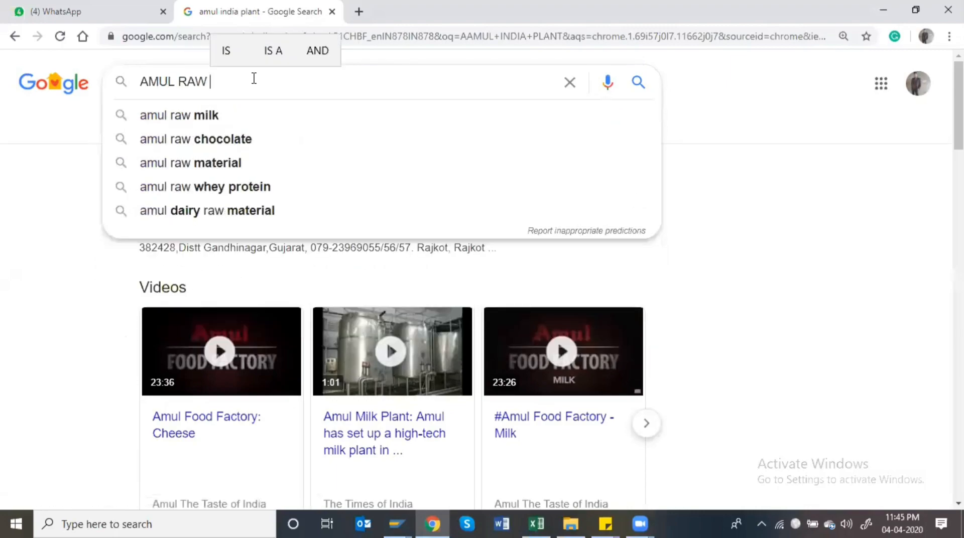
{"action": "key", "text": "Down"}
{"action": "key", "text": "BackSpace"}
{"action": "key", "text": "BackSpace"}
{"action": "key", "text": "BackSpace"}
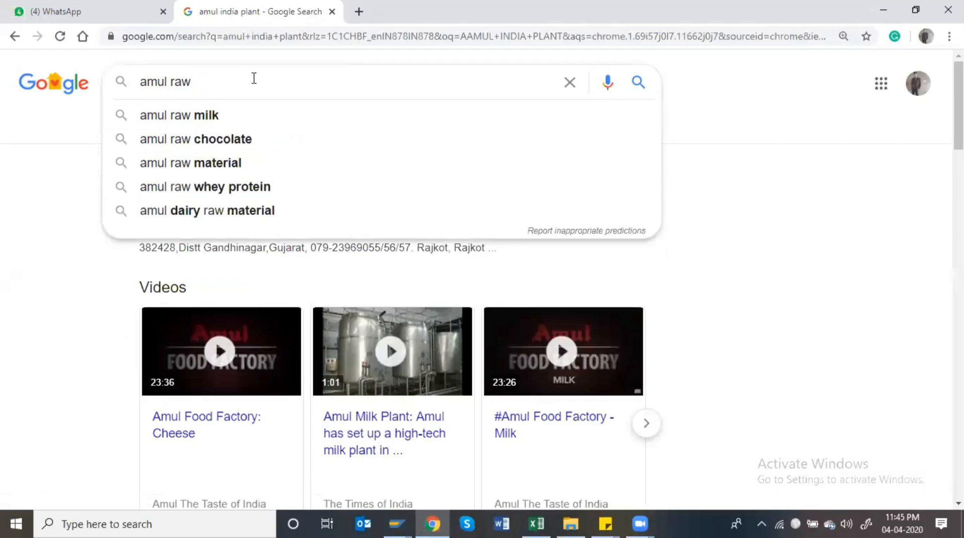
{"action": "type", "text": "MATERIAL"}
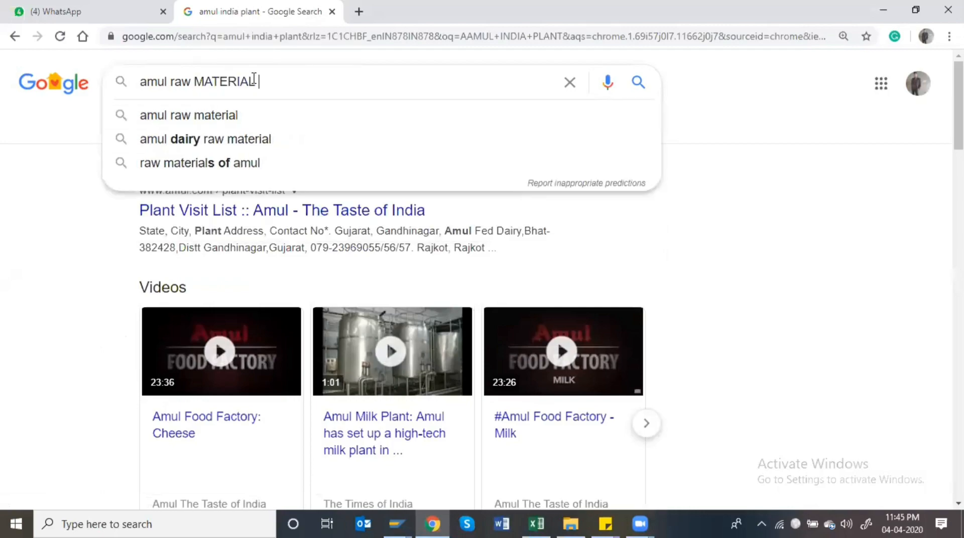
{"action": "type", "text": " PR"}
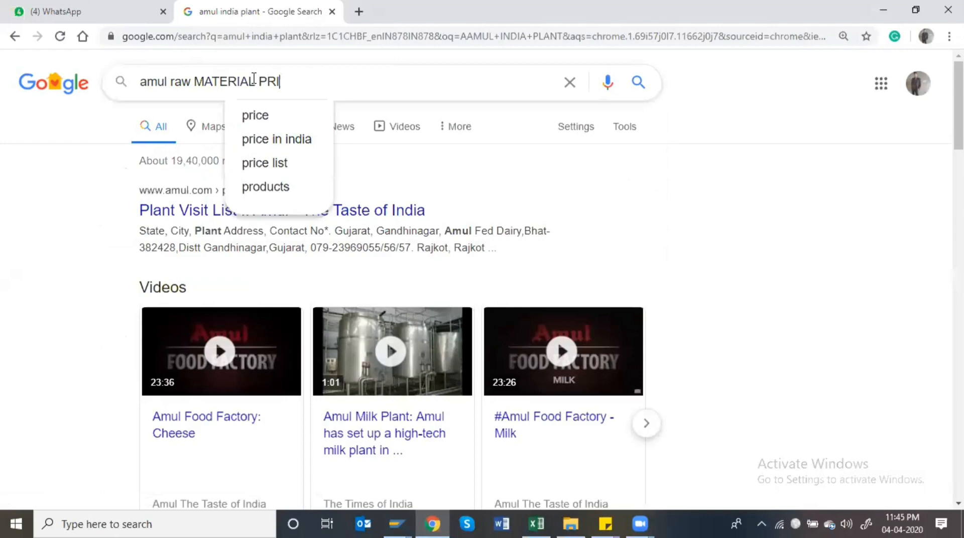
{"action": "type", "text": "ODUCT"}
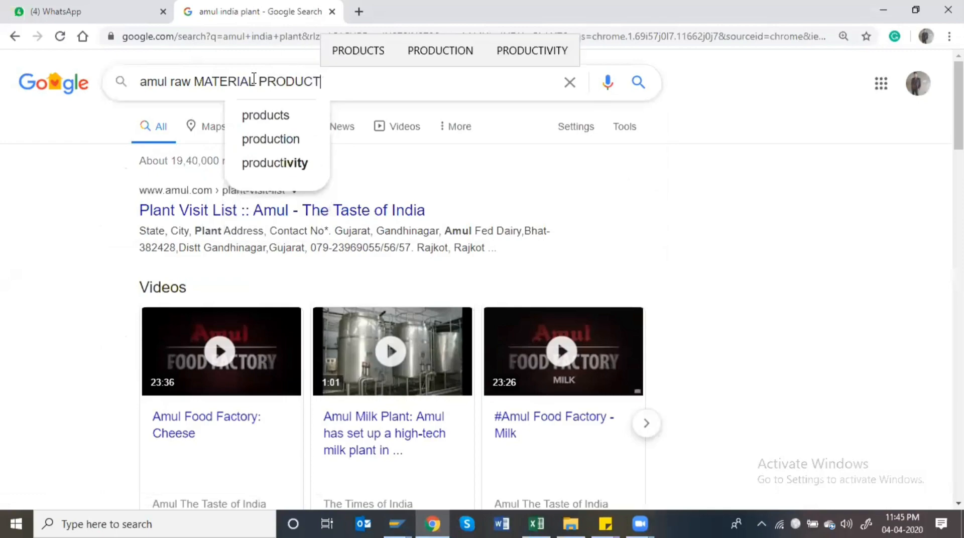
{"action": "key", "text": "Down"}
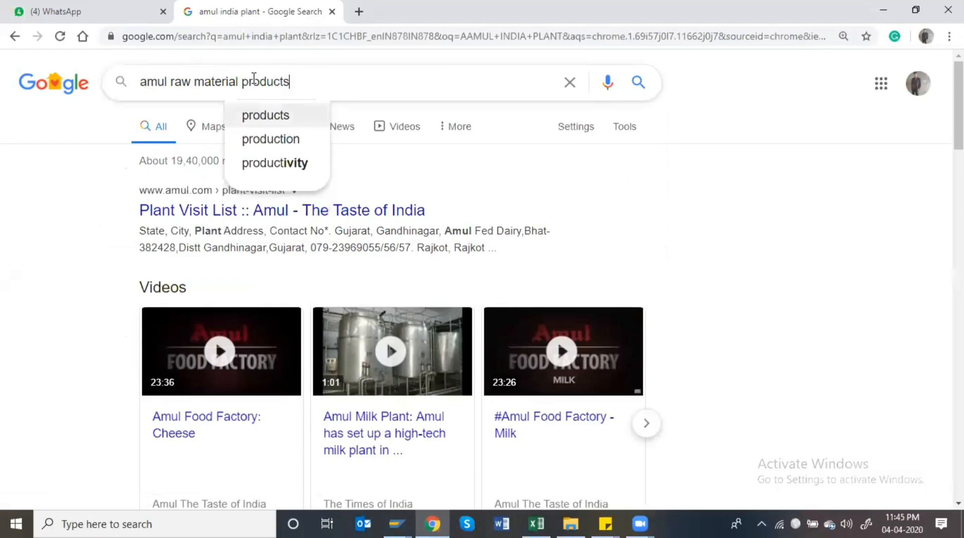
{"action": "key", "text": "Return"}
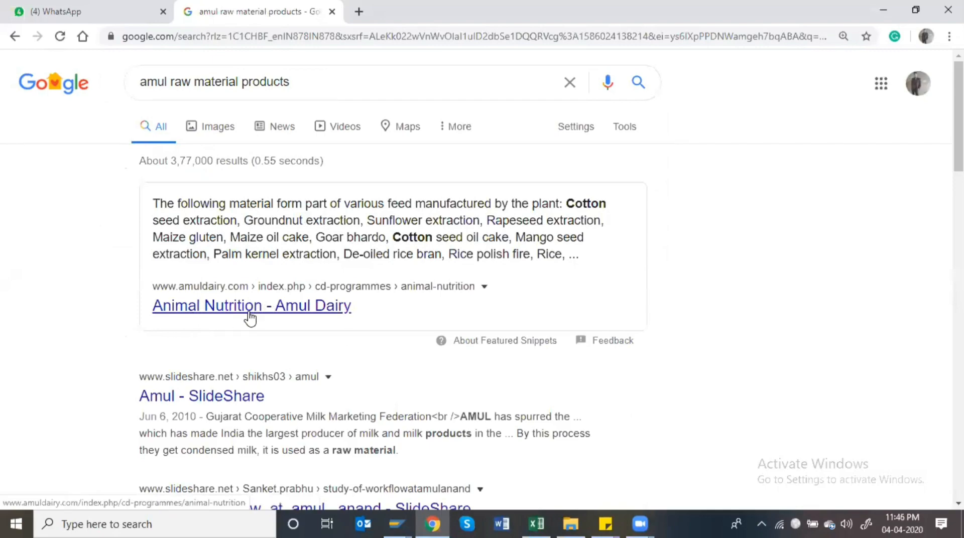
Open the Animal Nutrition page of Amul Dairy, review the raw materials it describes, and return to the search results
{"action": "left_click", "coordinate": [234, 314]}
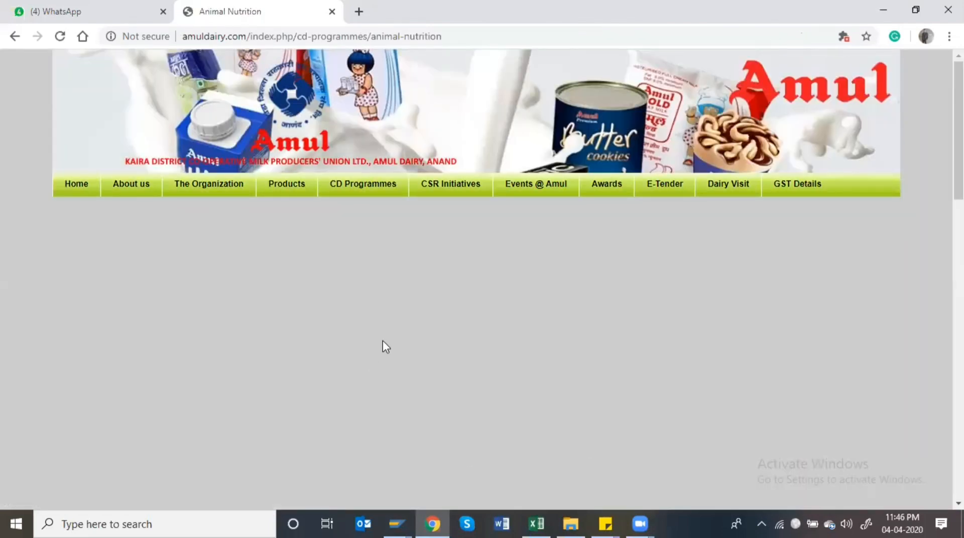
{"action": "scroll", "coordinate": [526, 311], "scroll_direction": "down", "scroll_amount": 2}
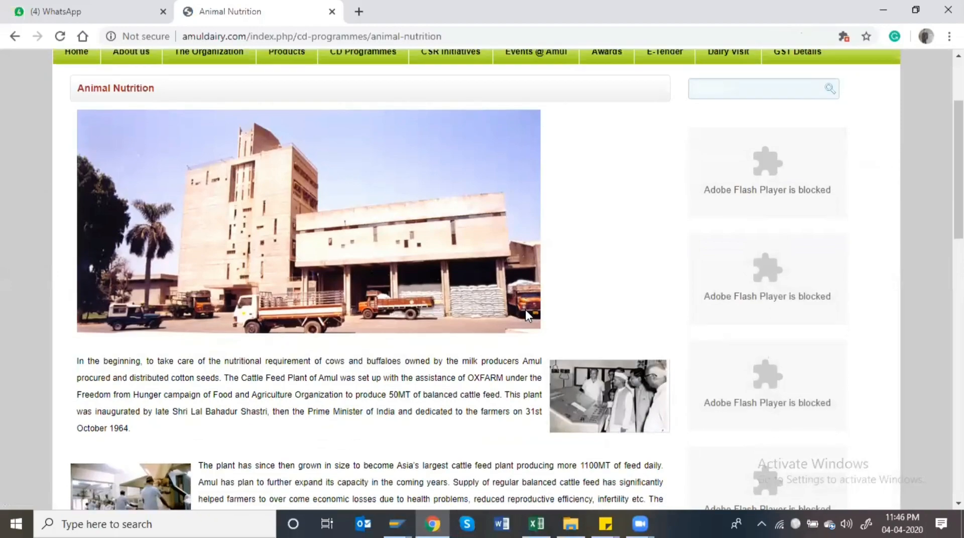
{"action": "scroll", "coordinate": [525, 310], "scroll_direction": "up", "scroll_amount": 3}
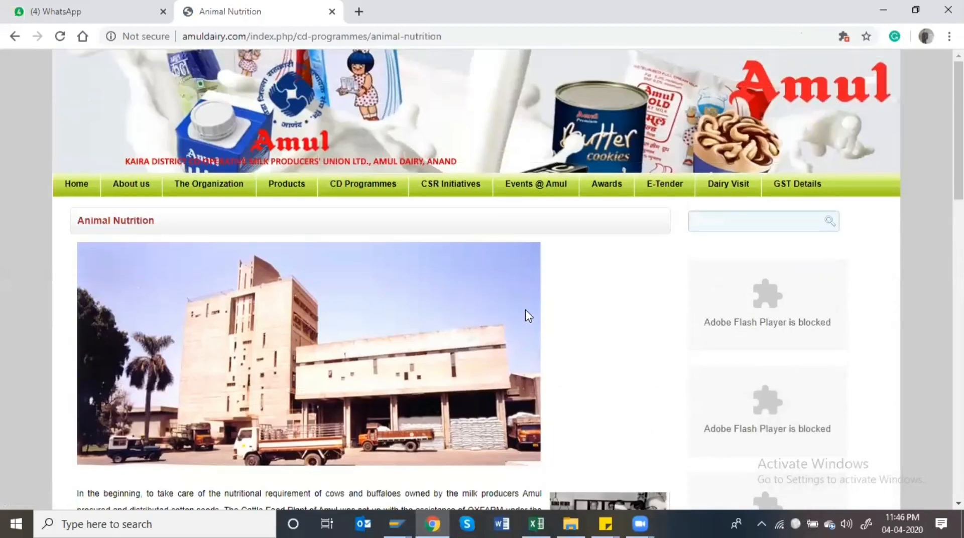
{"action": "scroll", "coordinate": [525, 310], "scroll_direction": "down", "scroll_amount": 5}
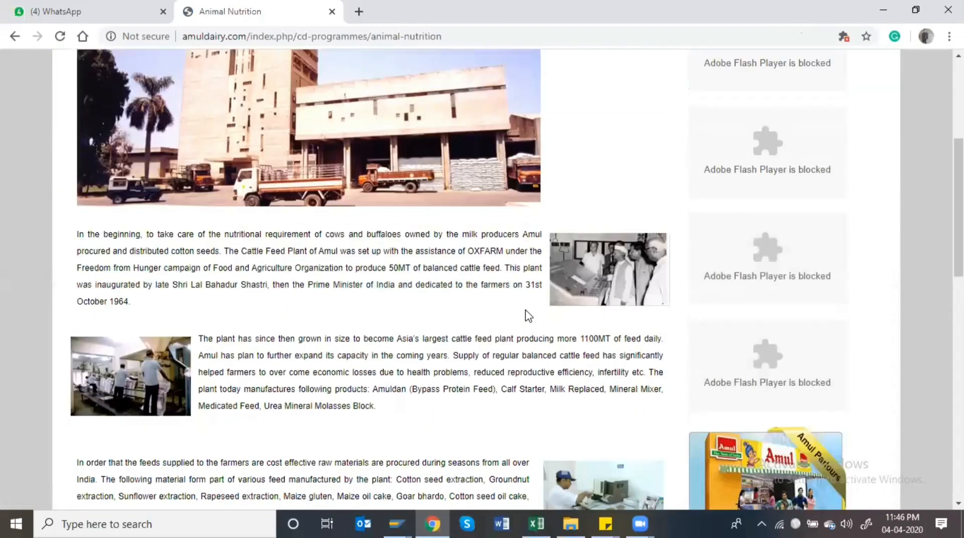
{"action": "scroll", "coordinate": [528, 316], "scroll_direction": "down", "scroll_amount": 10}
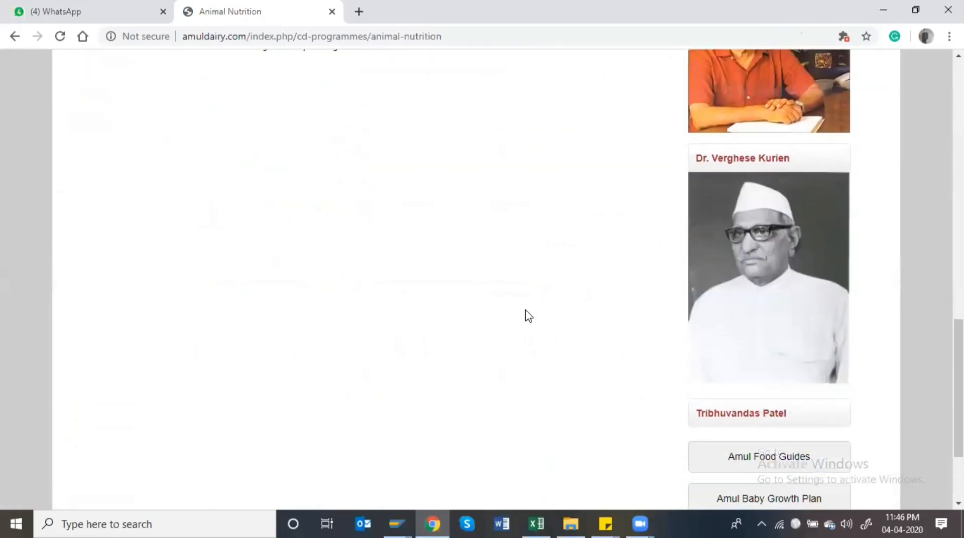
{"action": "scroll", "coordinate": [528, 315], "scroll_direction": "up", "scroll_amount": 8}
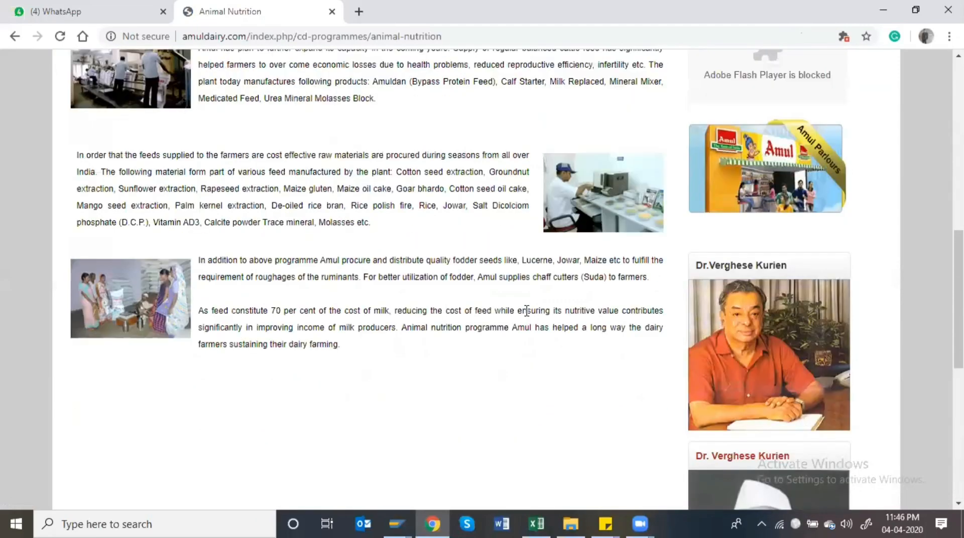
{"action": "scroll", "coordinate": [526, 310], "scroll_direction": "up", "scroll_amount": 9}
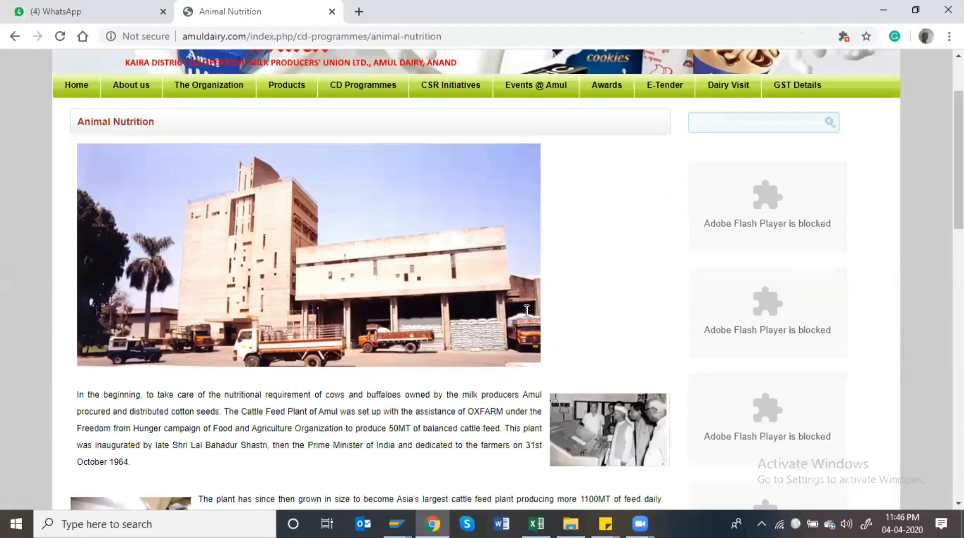
{"action": "scroll", "coordinate": [126, 153], "scroll_direction": "up", "scroll_amount": 2}
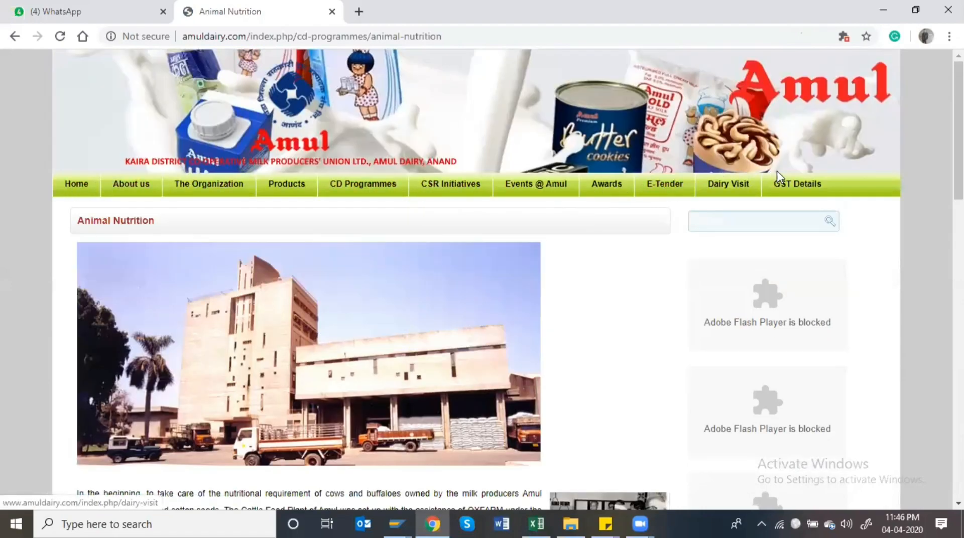
{"action": "left_click", "coordinate": [14, 36]}
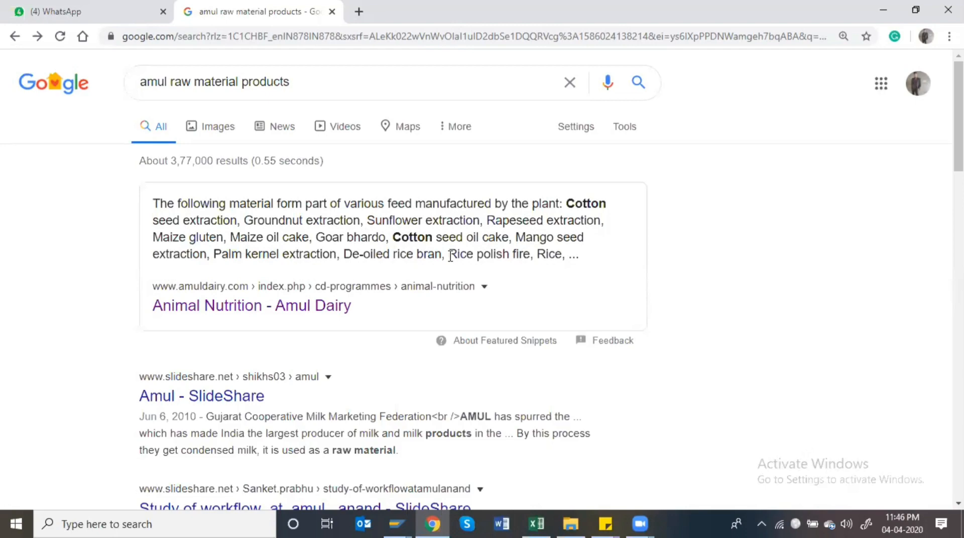
Change the Google query to search for "amul raw material group products"
{"action": "left_click", "coordinate": [335, 81]}
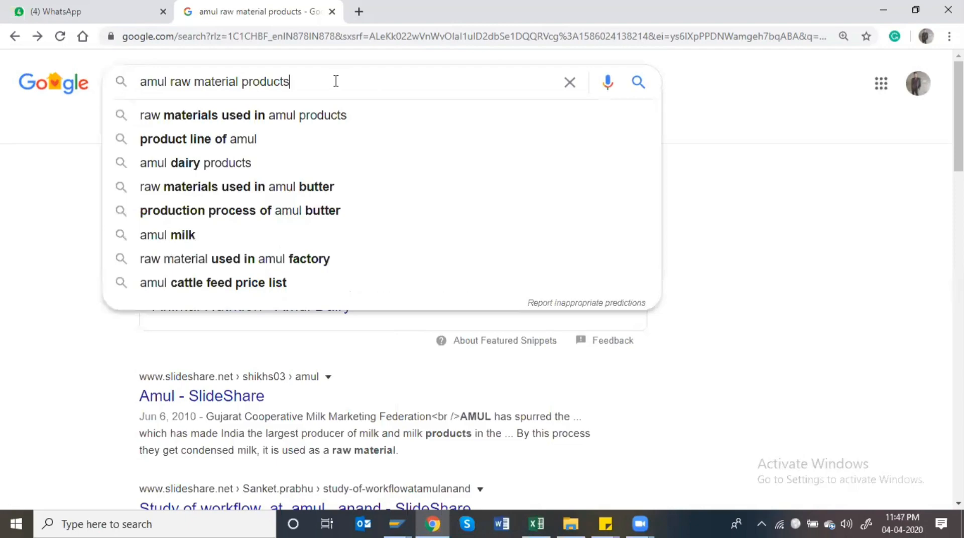
{"action": "key", "text": "BackSpace"}
{"action": "key", "text": "BackSpace"}
{"action": "key", "text": "BackSpace"}
{"action": "key", "text": "BackSpace"}
{"action": "key", "text": "BackSpace"}
{"action": "key", "text": "BackSpace"}
{"action": "key", "text": "BackSpace"}
{"action": "key", "text": "BackSpace"}
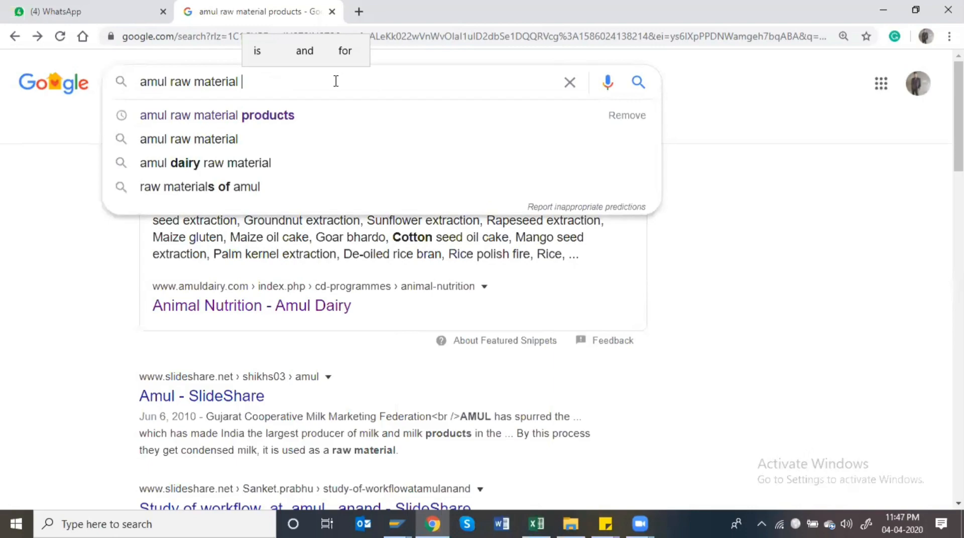
{"action": "type", "text": "GROUP"}
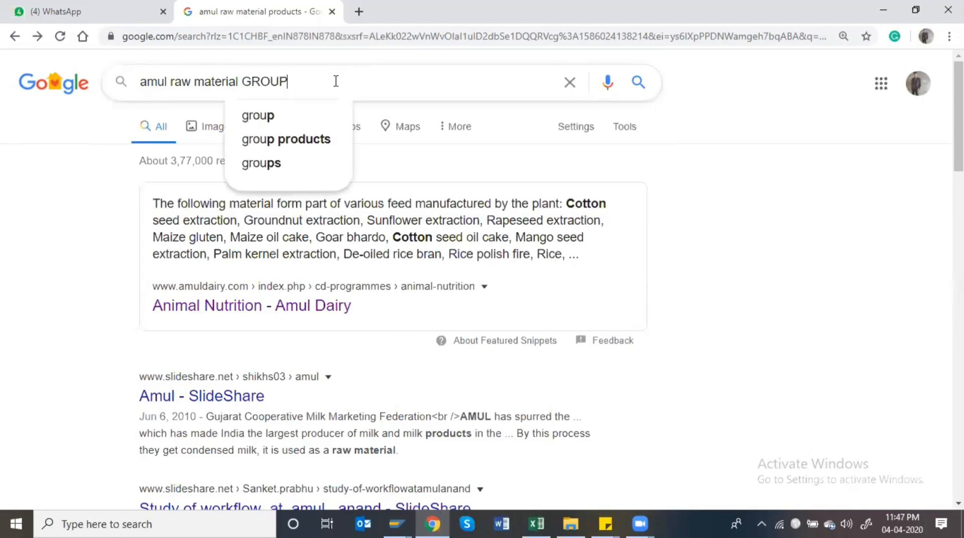
{"action": "key", "text": "Down"}
{"action": "key", "text": "Return"}
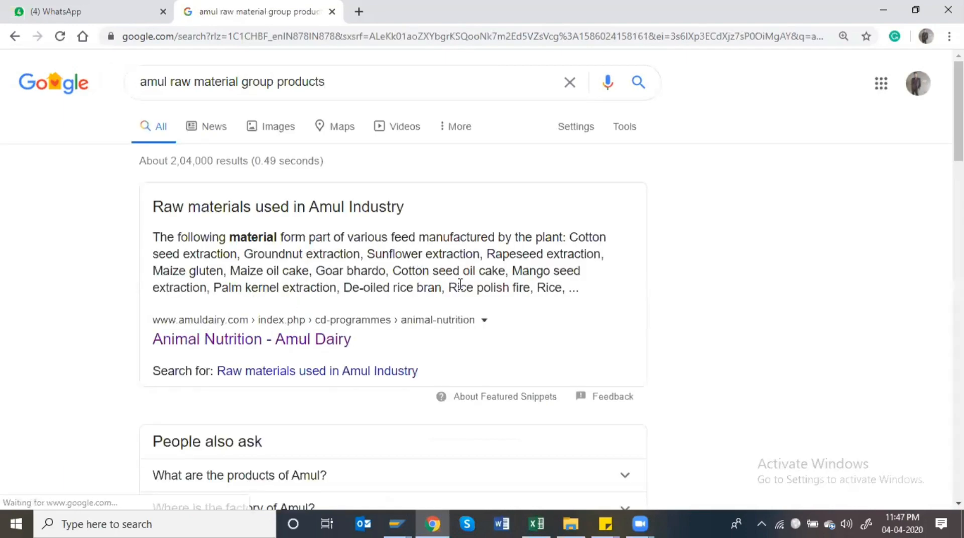
Examine the image results for Amul's products and packaging, and switch back to the new material group entries in SAP
{"action": "scroll", "coordinate": [386, 253], "scroll_direction": "down", "scroll_amount": 1}
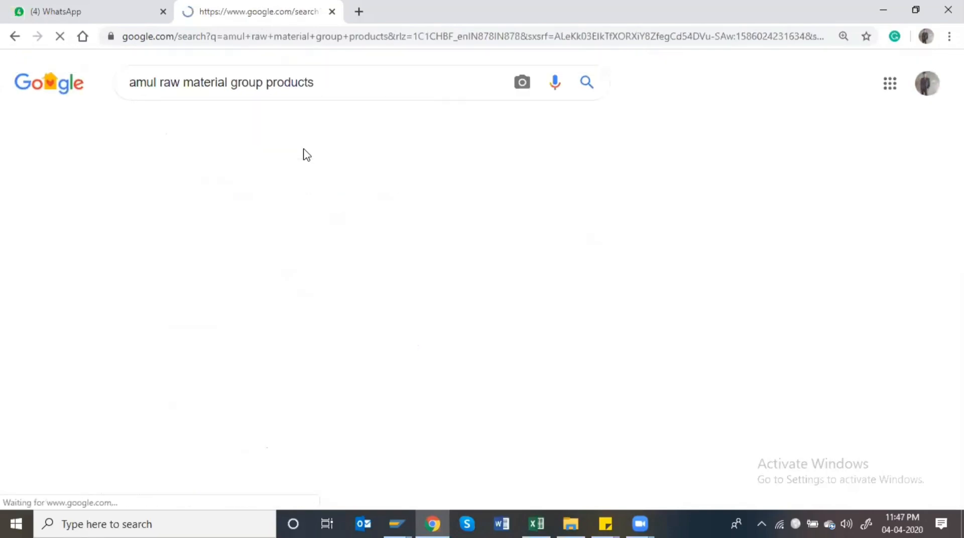
{"action": "scroll", "coordinate": [512, 454], "scroll_direction": "down", "scroll_amount": 1}
{"action": "scroll", "coordinate": [512, 454], "scroll_direction": "down", "scroll_amount": 2}
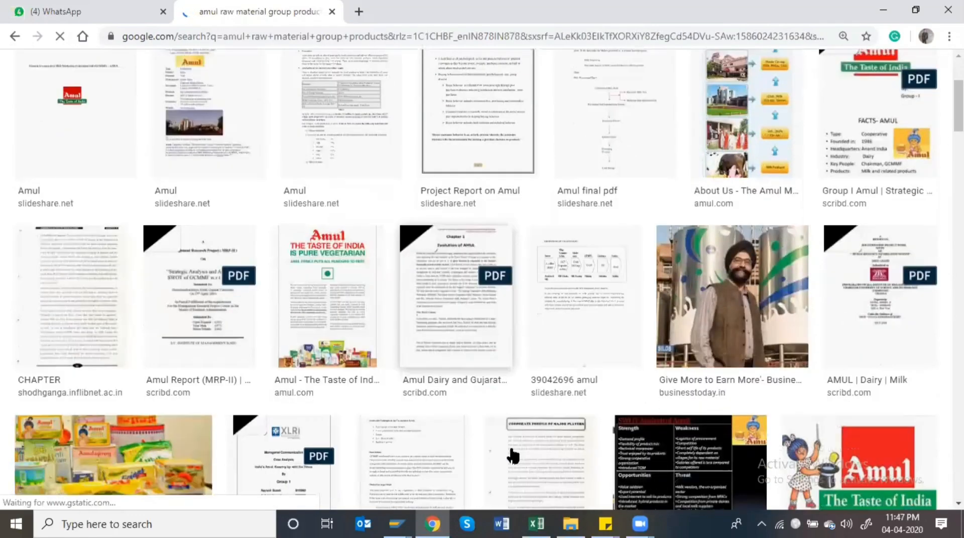
{"action": "scroll", "coordinate": [519, 425], "scroll_direction": "up", "scroll_amount": 1}
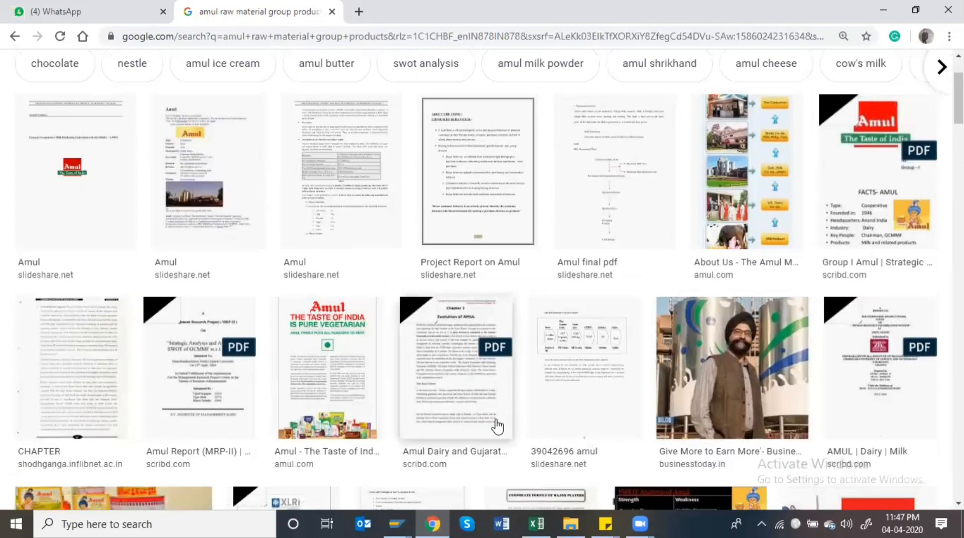
{"action": "scroll", "coordinate": [499, 424], "scroll_direction": "down", "scroll_amount": 5}
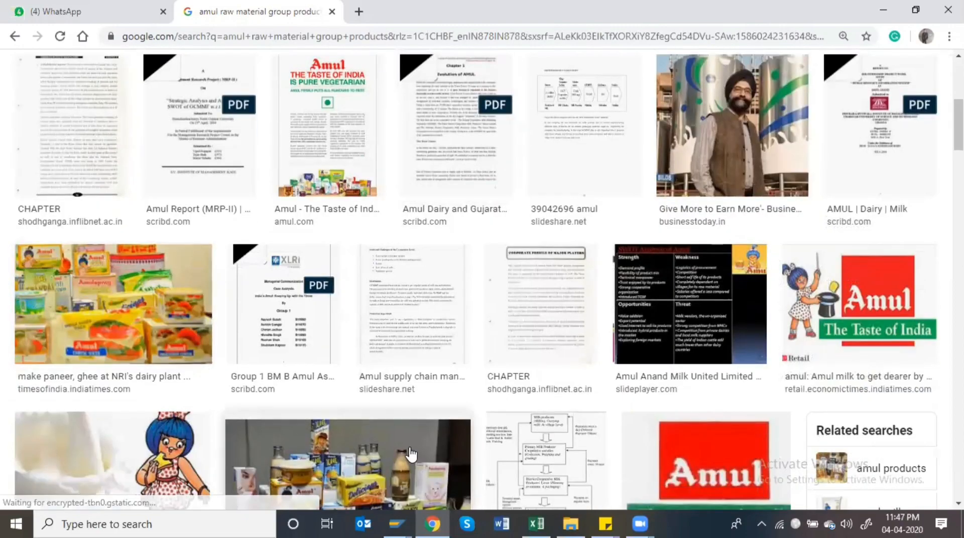
{"action": "scroll", "coordinate": [150, 336], "scroll_direction": "down", "scroll_amount": 2}
{"action": "scroll", "coordinate": [302, 333], "scroll_direction": "down", "scroll_amount": 1}
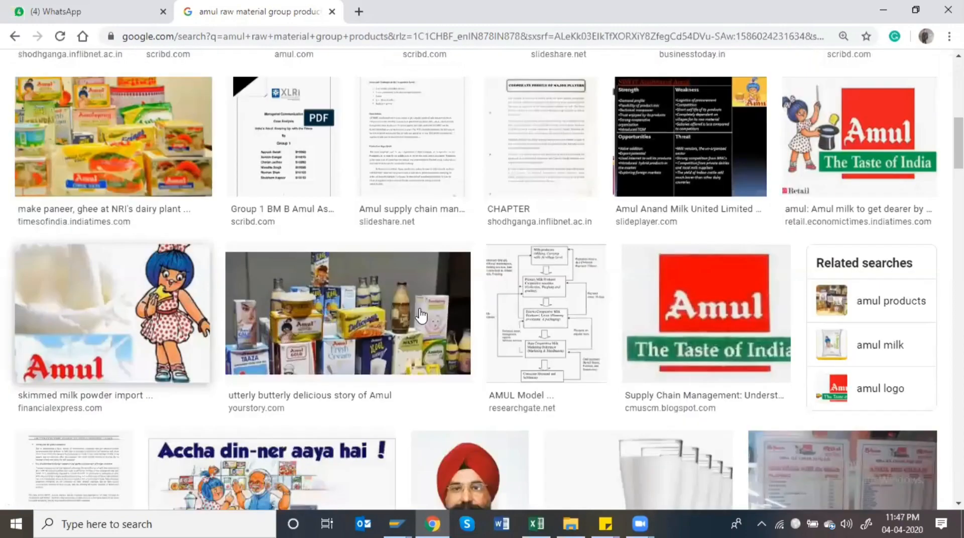
{"action": "scroll", "coordinate": [421, 316], "scroll_direction": "down", "scroll_amount": 2}
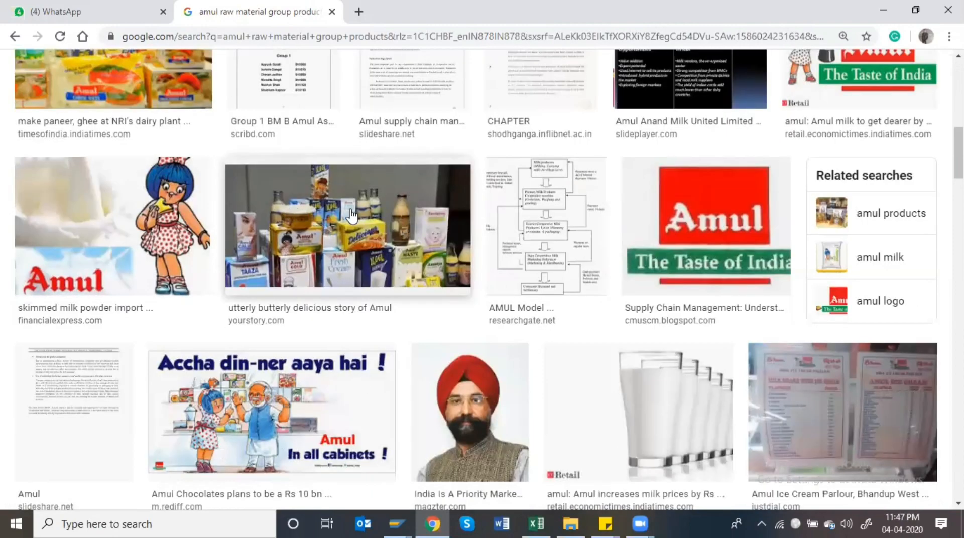
{"action": "scroll", "coordinate": [351, 216], "scroll_direction": "up", "scroll_amount": 1}
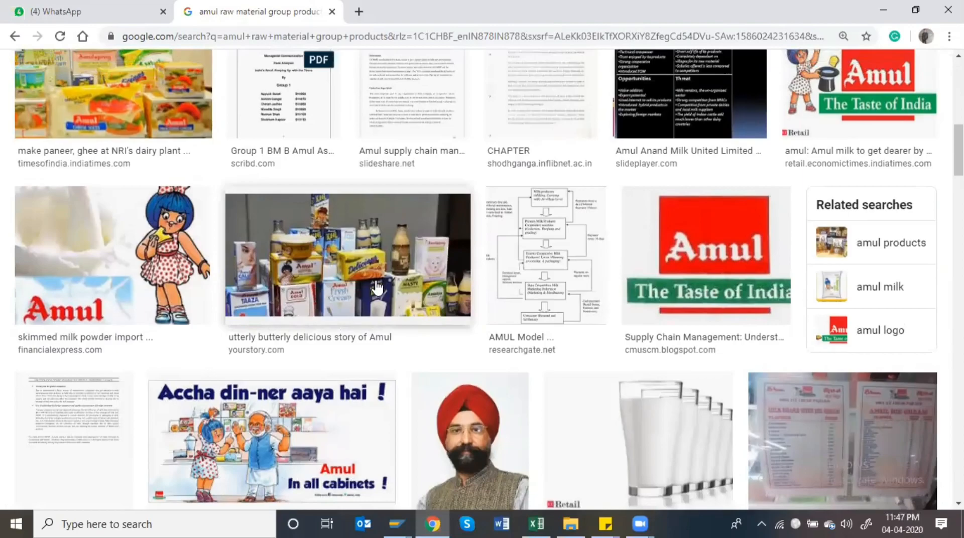
{"action": "scroll", "coordinate": [378, 287], "scroll_direction": "down", "scroll_amount": 6}
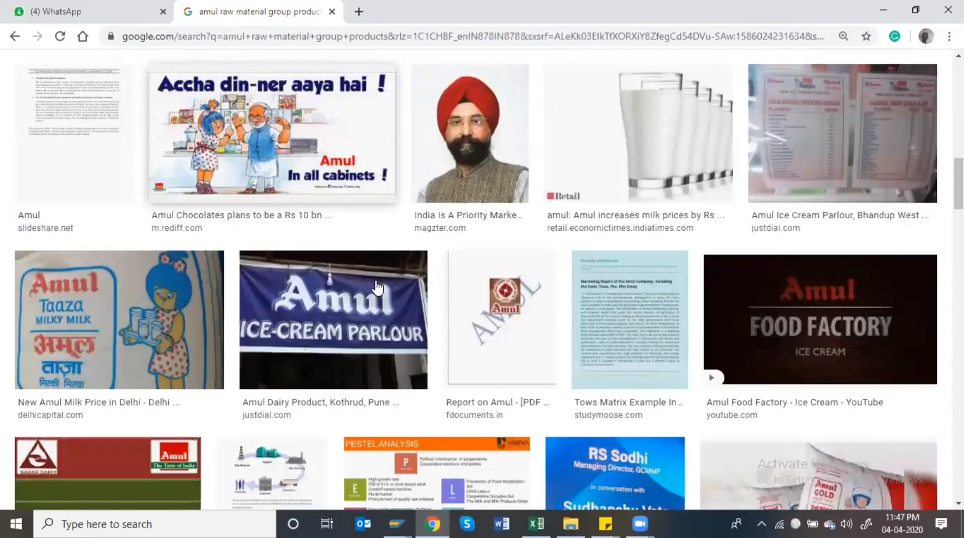
{"action": "scroll", "coordinate": [377, 288], "scroll_direction": "down", "scroll_amount": 2}
{"action": "scroll", "coordinate": [377, 286], "scroll_direction": "down", "scroll_amount": 1}
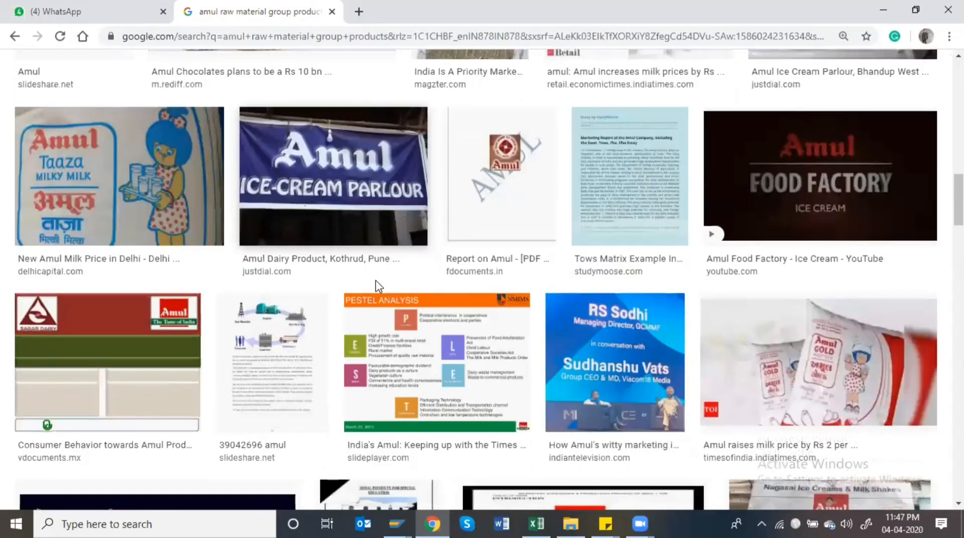
{"action": "scroll", "coordinate": [378, 286], "scroll_direction": "down", "scroll_amount": 5}
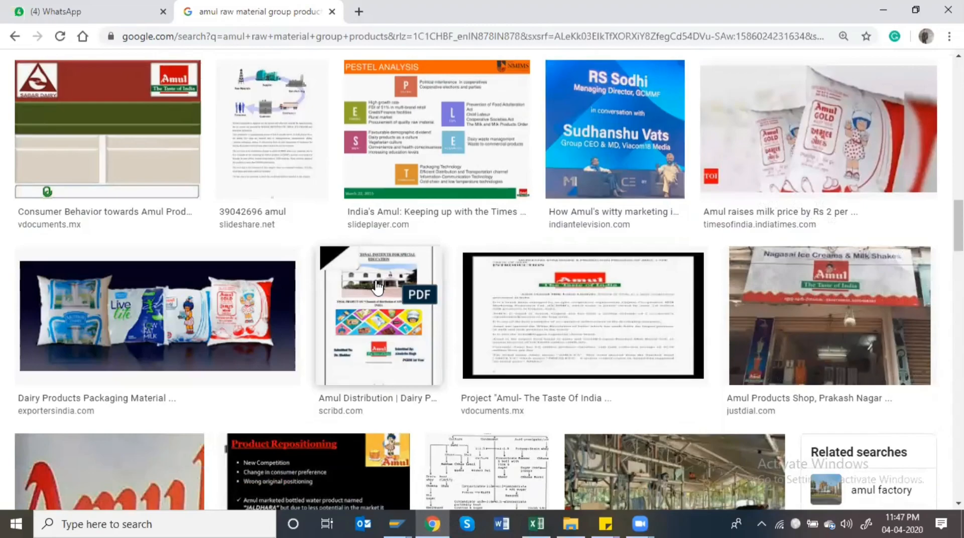
{"action": "scroll", "coordinate": [377, 287], "scroll_direction": "down", "scroll_amount": 1}
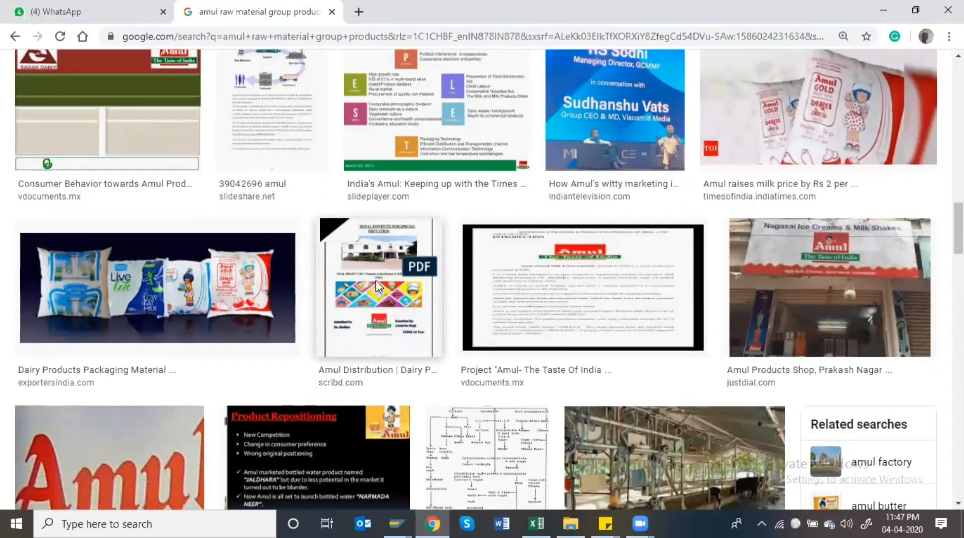
{"action": "scroll", "coordinate": [376, 280], "scroll_direction": "down", "scroll_amount": 3}
{"action": "scroll", "coordinate": [378, 287], "scroll_direction": "up", "scroll_amount": 3}
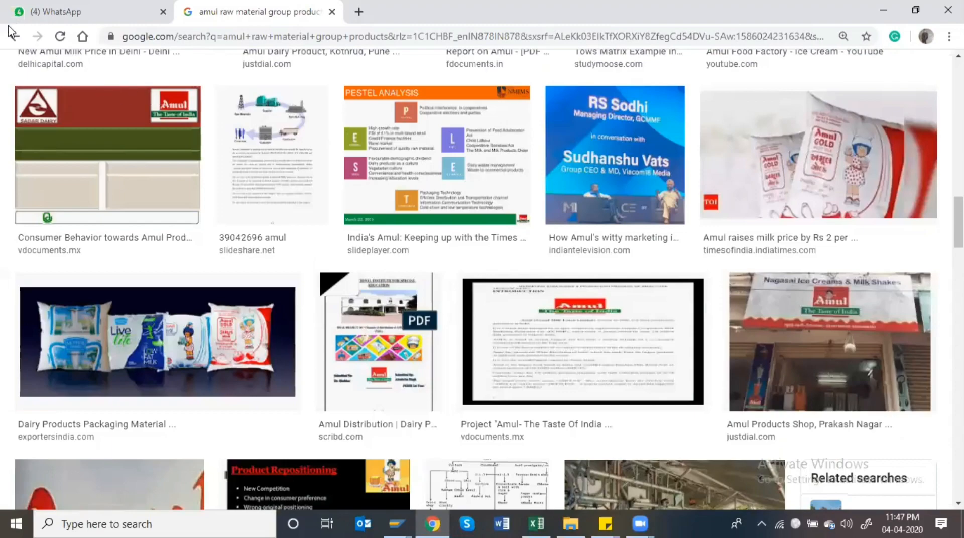
{"action": "left_click", "coordinate": [15, 36]}
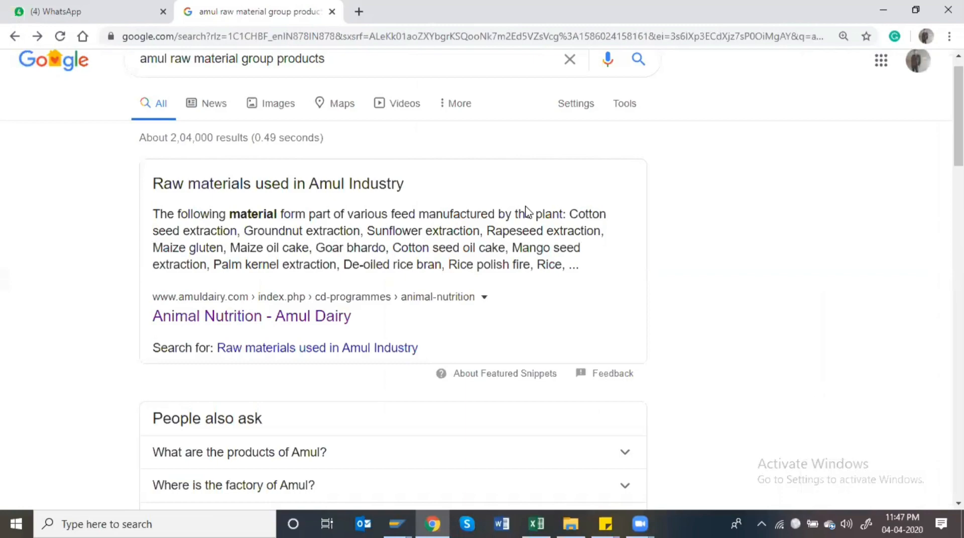
{"action": "key", "text": "alt+Tab"}
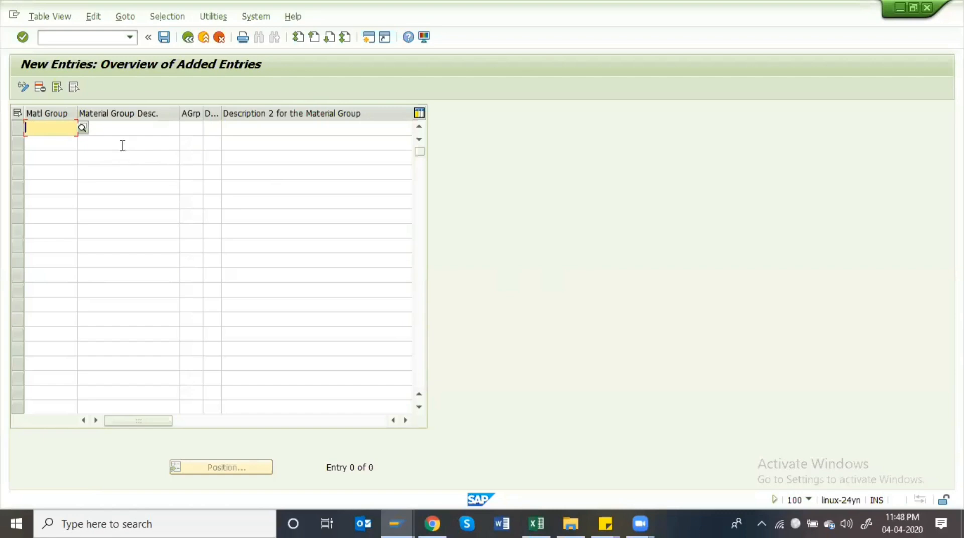
{"action": "type", "text": "KES"}
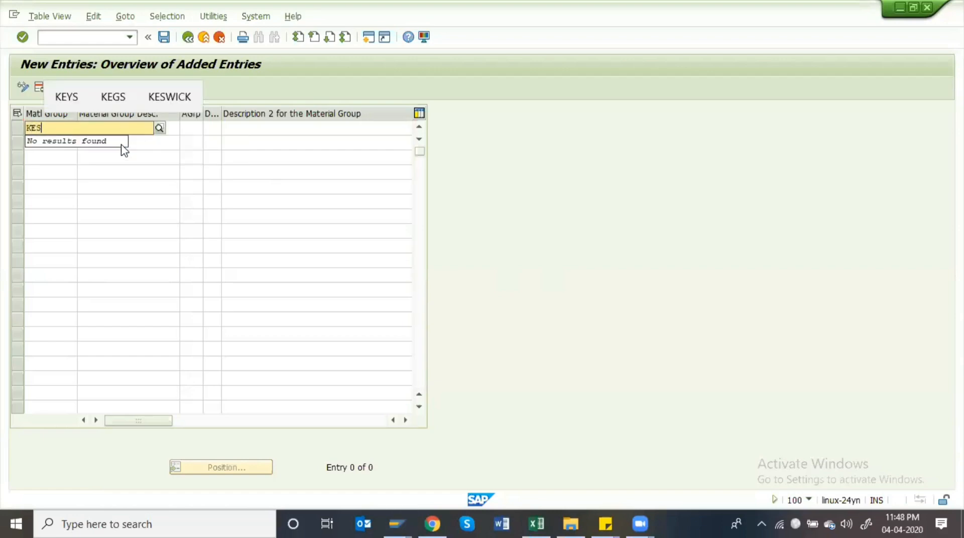
{"action": "key", "text": "BackSpace"}
{"action": "key", "text": "BackSpace"}
{"action": "key", "text": "BackSpace"}
{"action": "type", "text": "KSER"}
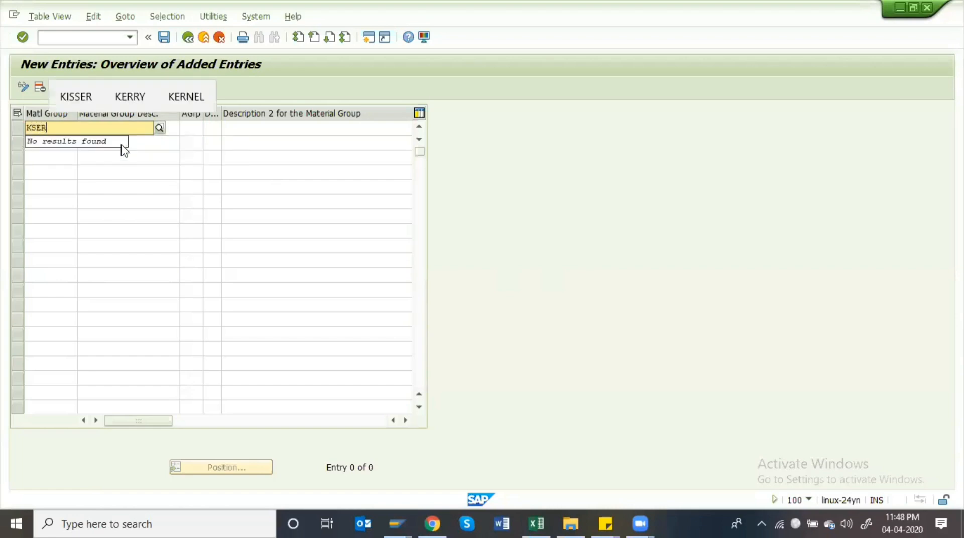
{"action": "key", "text": "BackSpace"}
{"action": "key", "text": "BackSpace"}
{"action": "key", "text": "BackSpace"}
{"action": "type", "text": "A"}
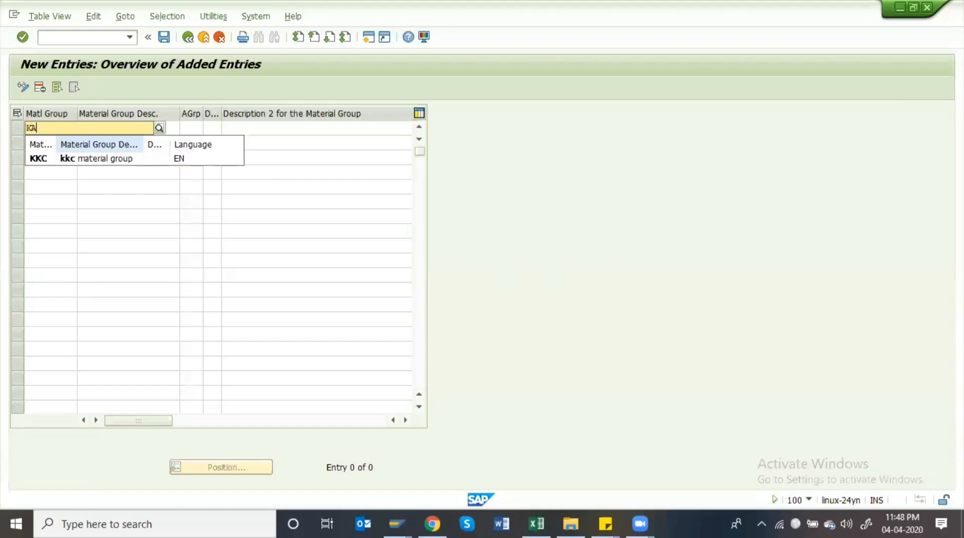
{"action": "type", "text": "SER"}
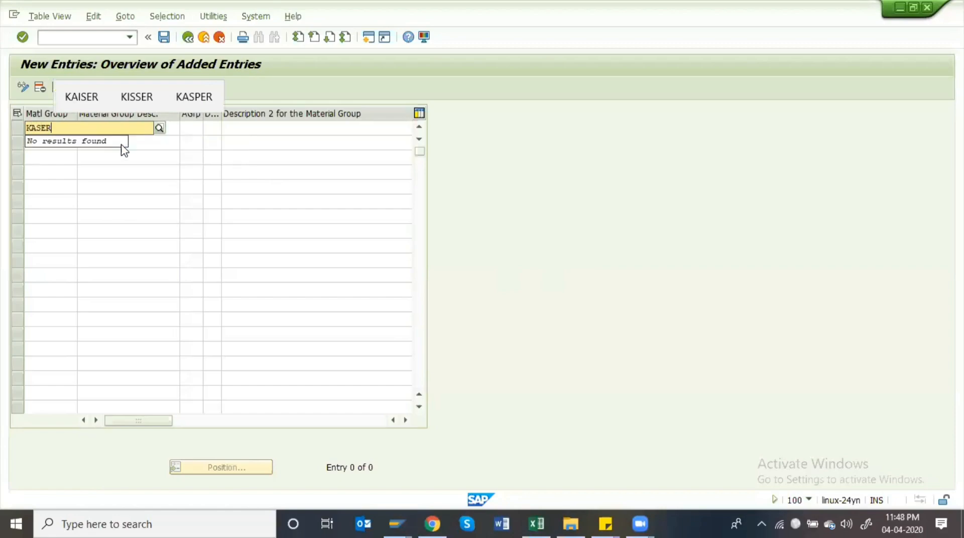
{"action": "key", "text": "BackSpace"}
{"action": "key", "text": "BackSpace"}
{"action": "key", "text": "BackSpace"}
{"action": "key", "text": "BackSpace"}
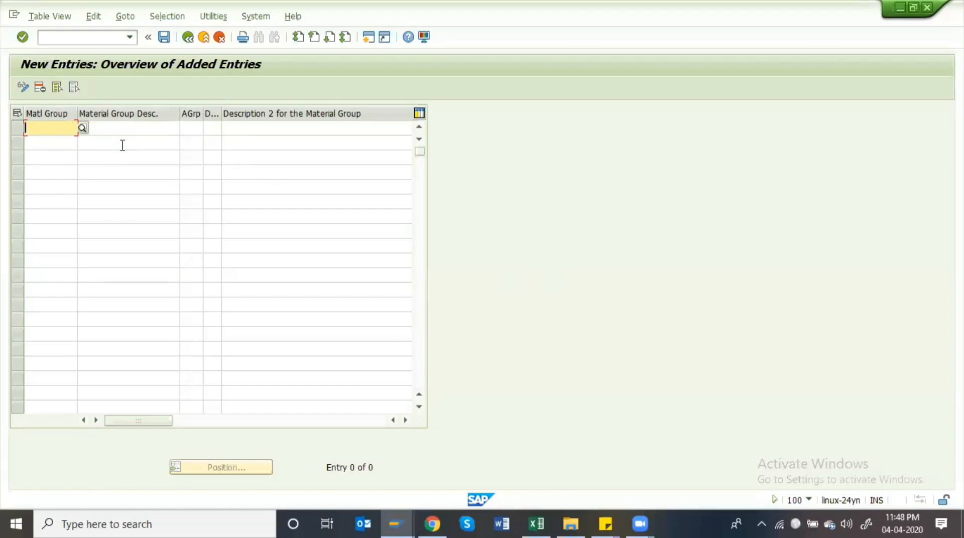
Enter AM100 as the code of the first new material group
{"action": "type", "text": "am"}
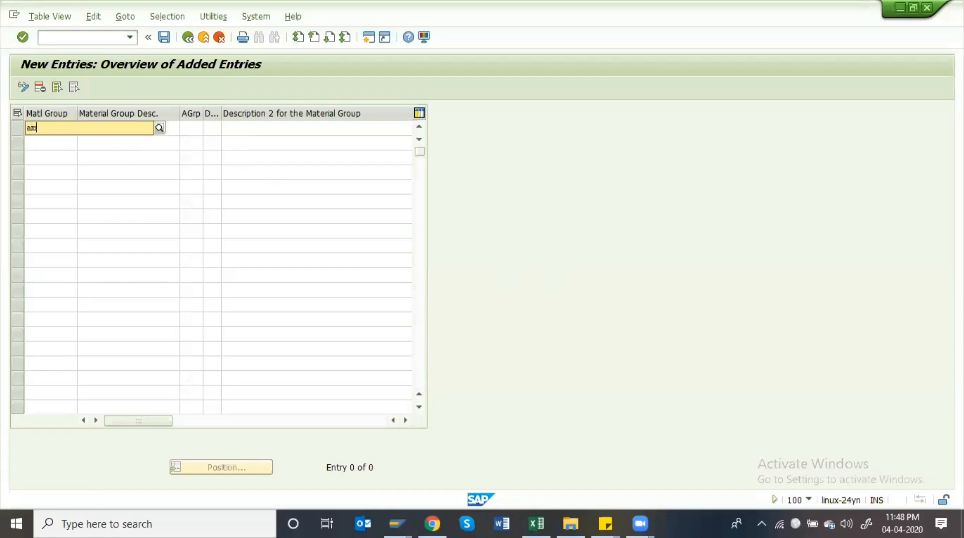
{"action": "key", "text": "BackSpace"}
{"action": "key", "text": "BackSpace"}
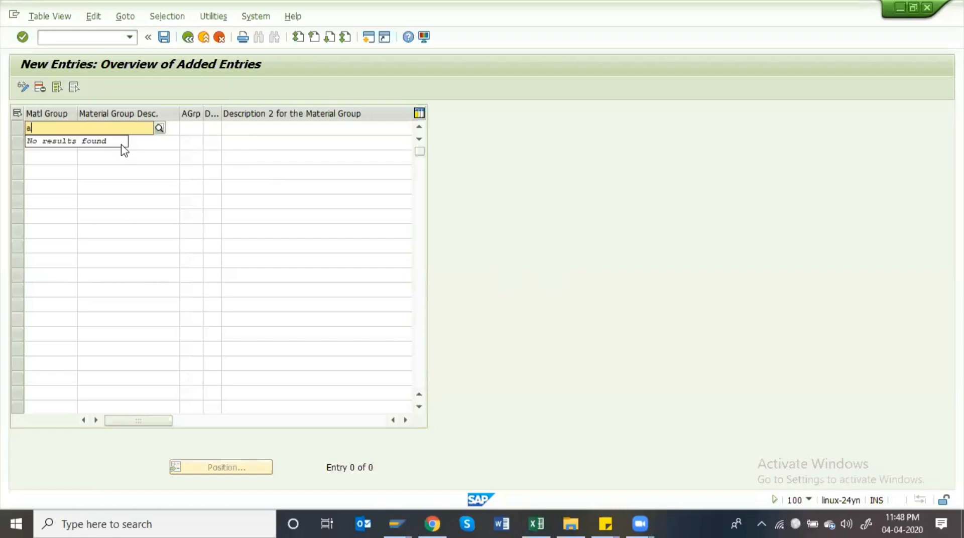
{"action": "type", "text": "A"}
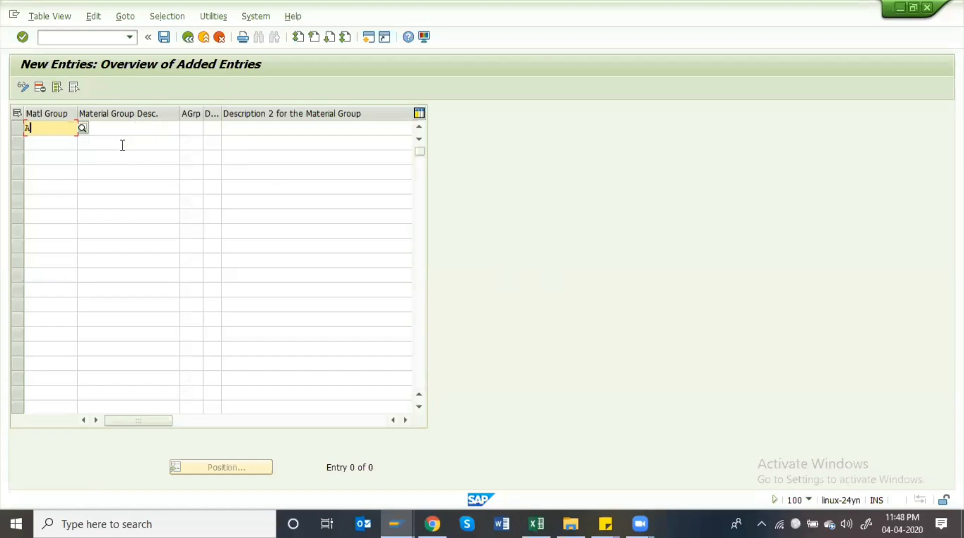
{"action": "type", "text": "M"}
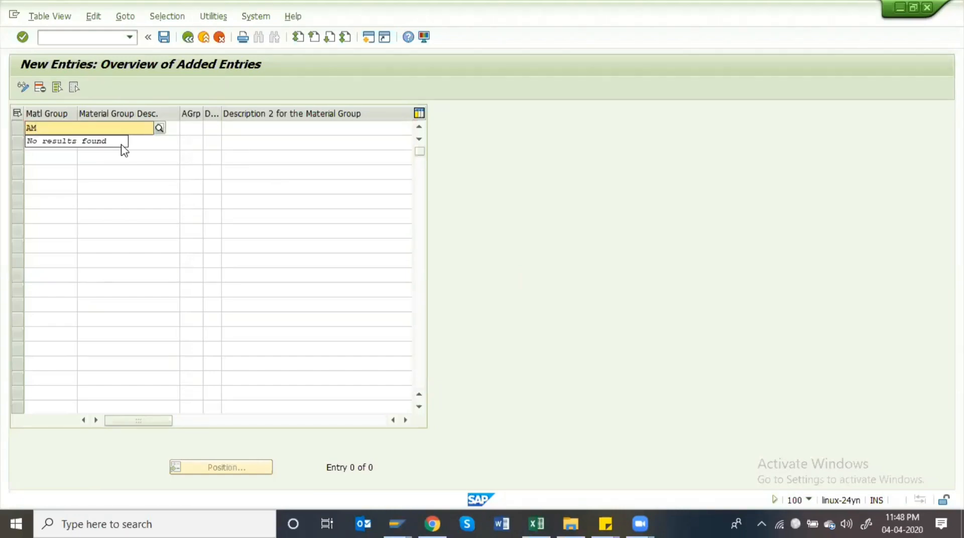
{"action": "type", "text": "100"}
{"action": "key", "text": "Tab"}
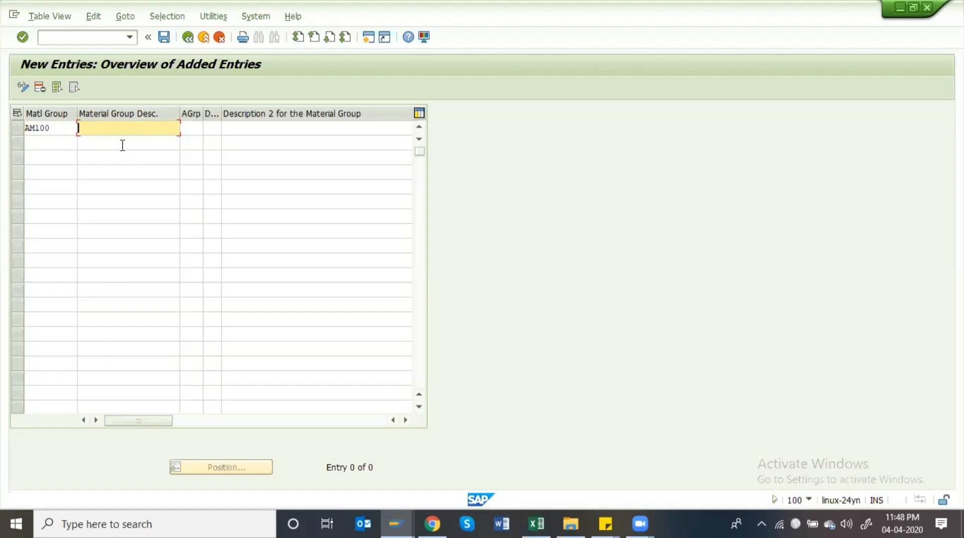
Set the description of material group AM100 to "Badam"
{"action": "type", "text": "bADAM"}
{"action": "key", "text": "BackSpace"}
{"action": "key", "text": "BackSpace"}
{"action": "key", "text": "BackSpace"}
{"action": "key", "text": "BackSpace"}
{"action": "key", "text": "BackSpace"}
{"action": "key", "text": "BackSpace"}
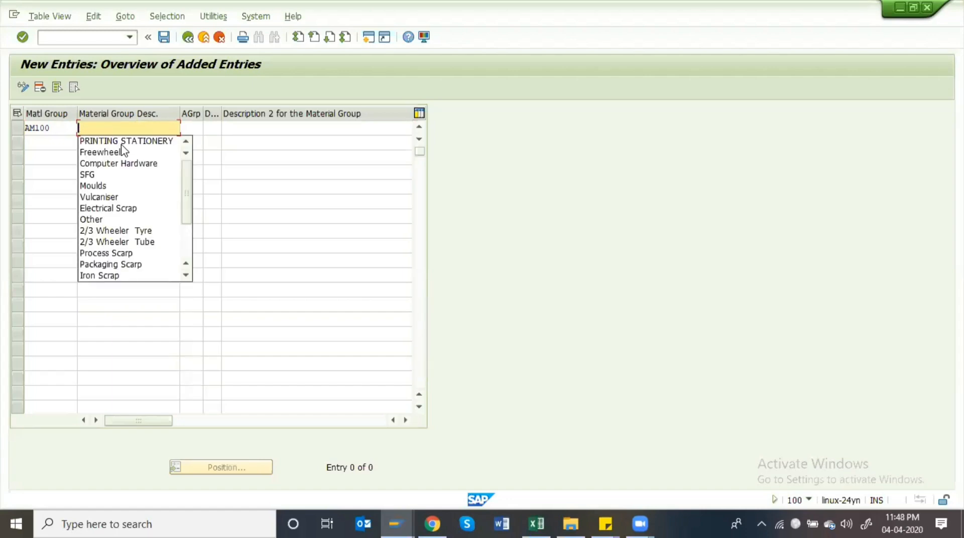
{"action": "type", "text": "Badam"}
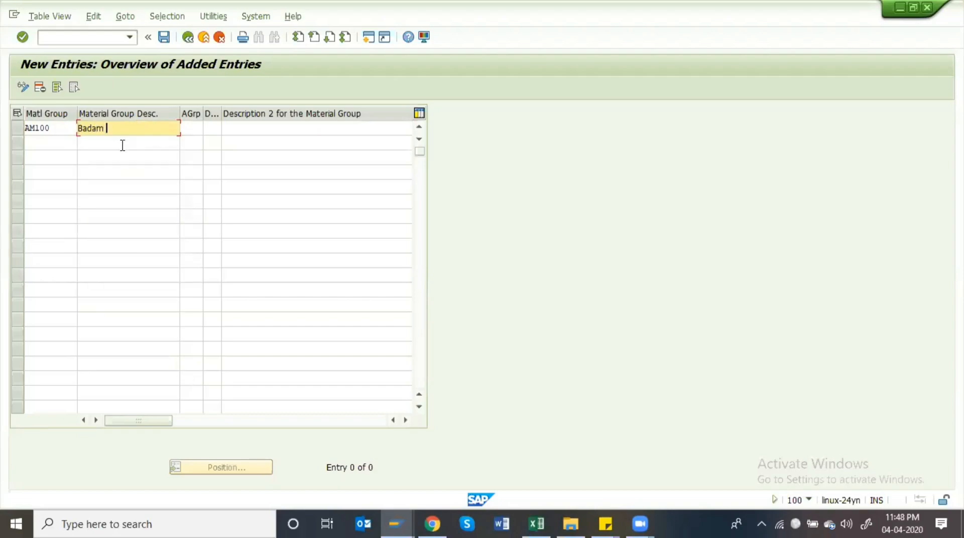
Add a second material group with the code AM200 and the description "Kaser"
{"action": "left_click", "coordinate": [122, 145]}
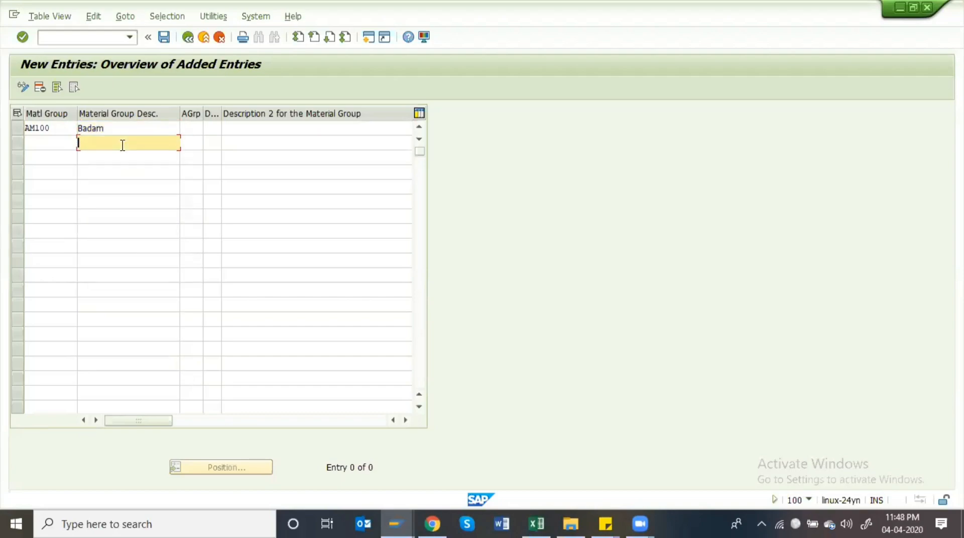
{"action": "type", "text": "Kaser"}
{"action": "key", "text": "Down"}
{"action": "key", "text": "Up"}
{"action": "key", "text": "Left"}
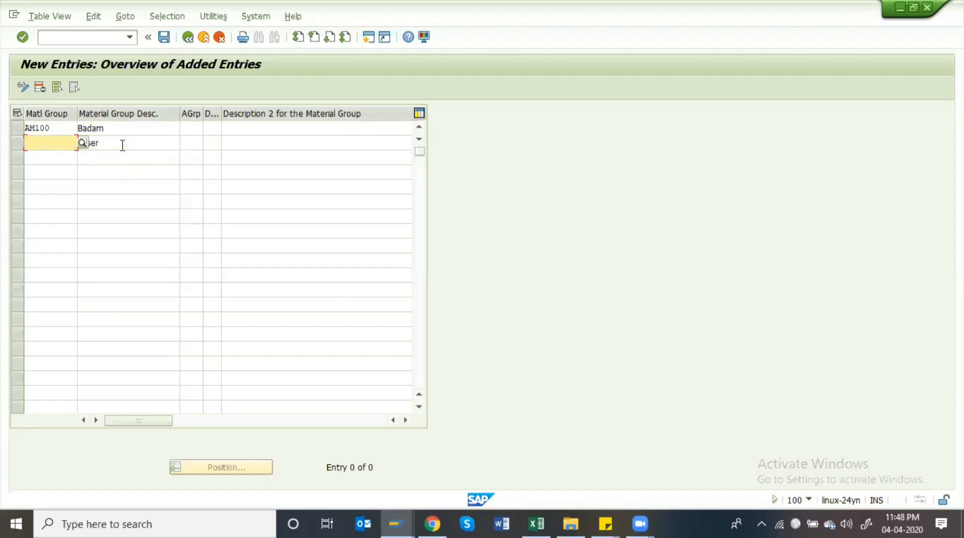
{"action": "type", "text": "AM"}
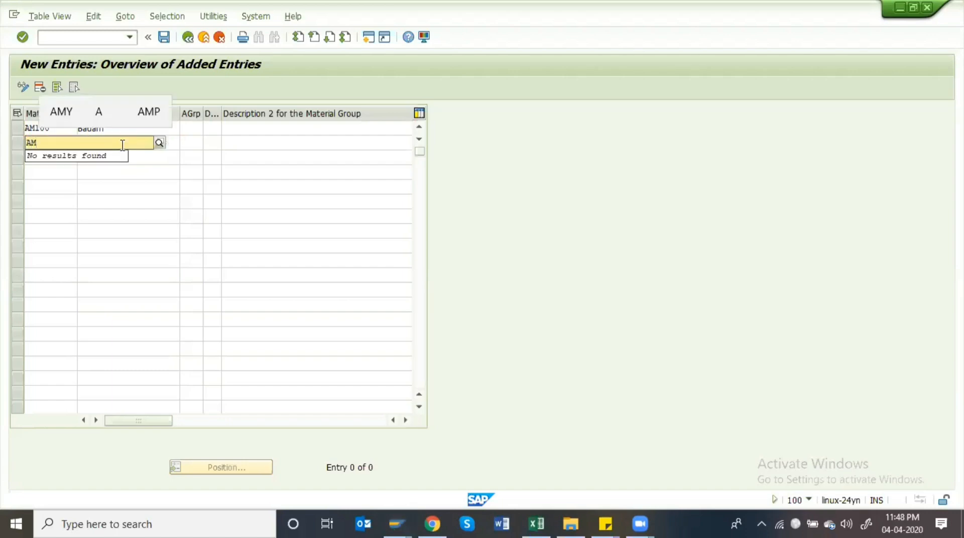
{"action": "type", "text": "200"}
{"action": "key", "text": "Return"}
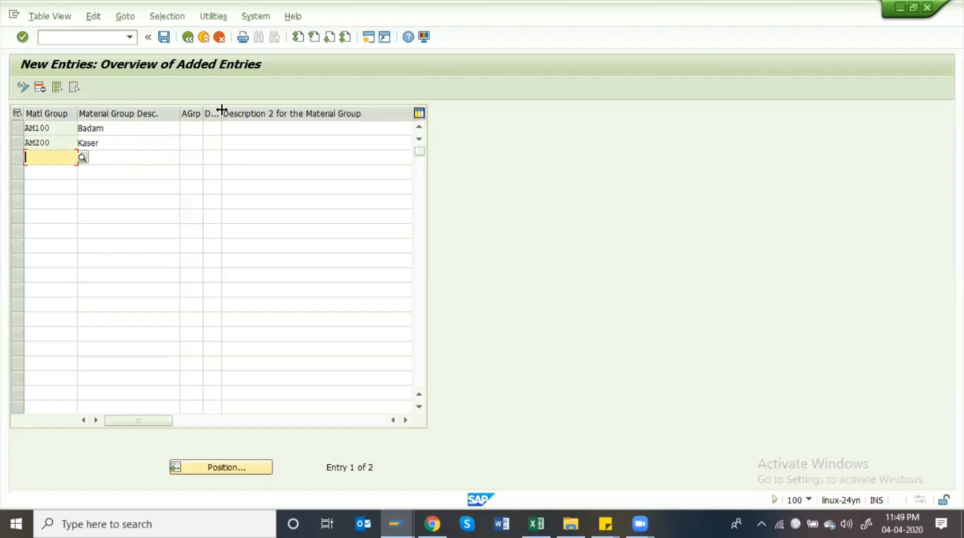
Save the new material groups and return to the implementation guide structure
{"action": "left_click", "coordinate": [164, 37]}
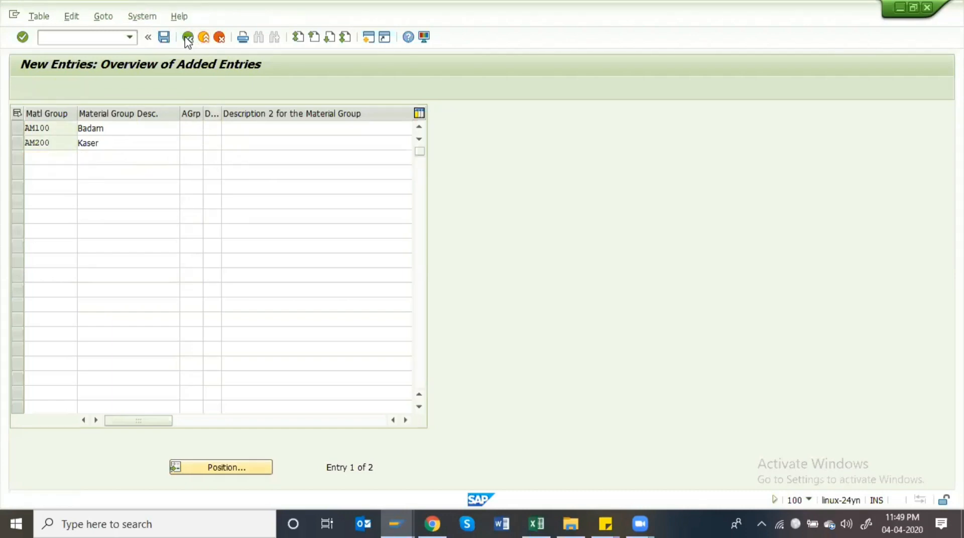
{"action": "left_click", "coordinate": [212, 238]}
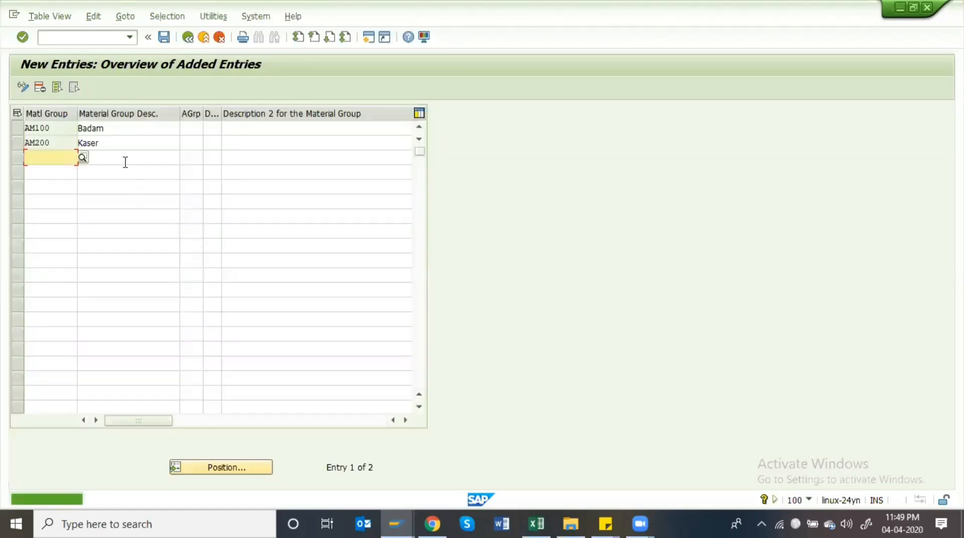
{"action": "key", "text": "F3"}
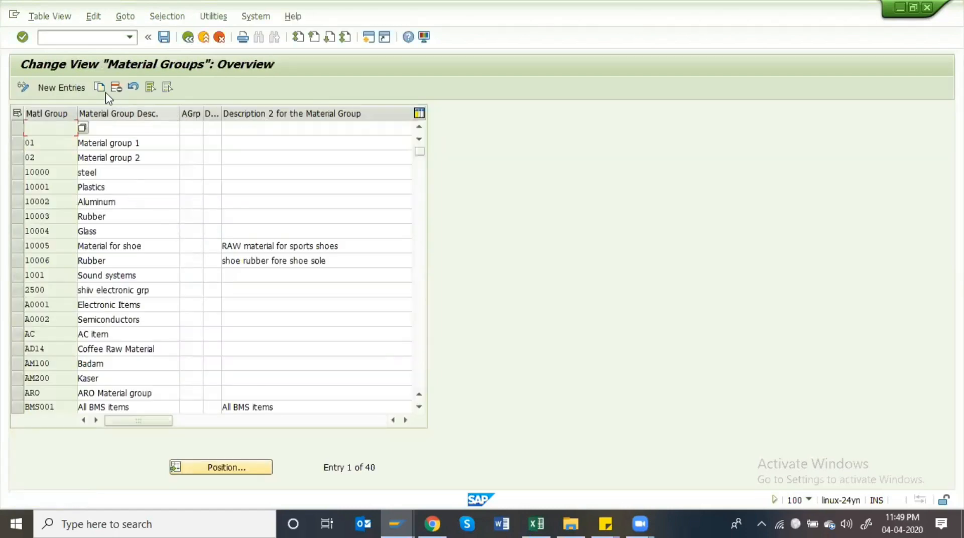
{"action": "key", "text": "F3"}
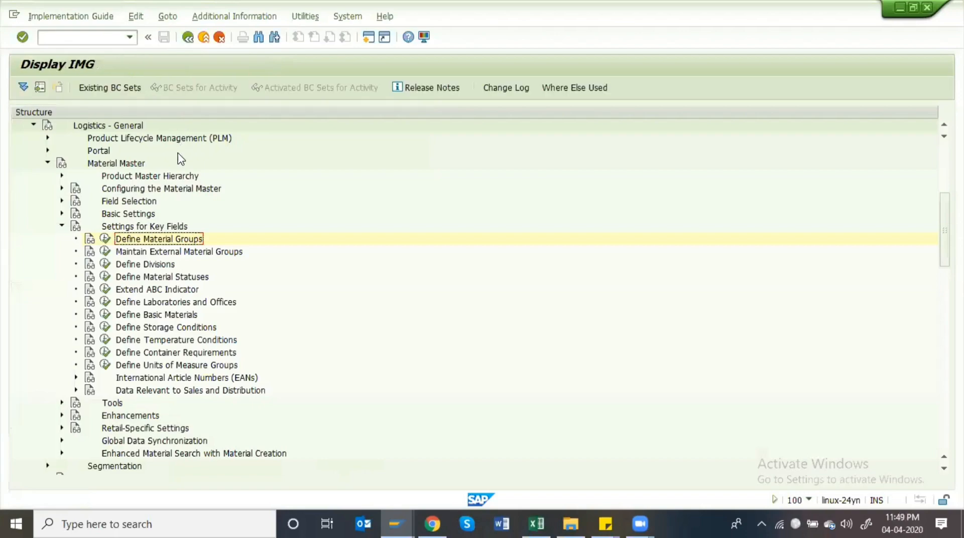
Open Maintain External Material Groups, review its existing entries, and return to the implementation guide structure
{"action": "left_click", "coordinate": [104, 252]}
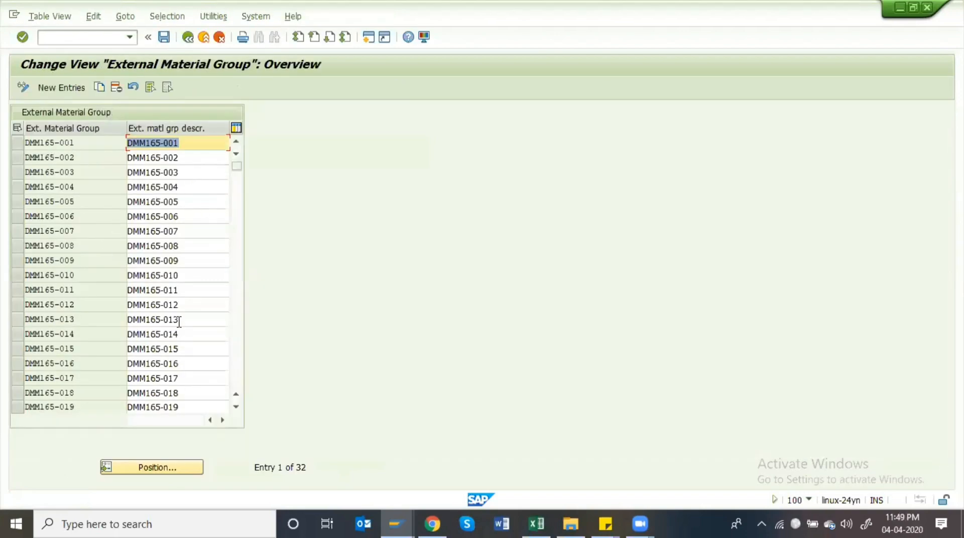
{"action": "left_click", "coordinate": [147, 218]}
{"action": "key", "text": "F3"}
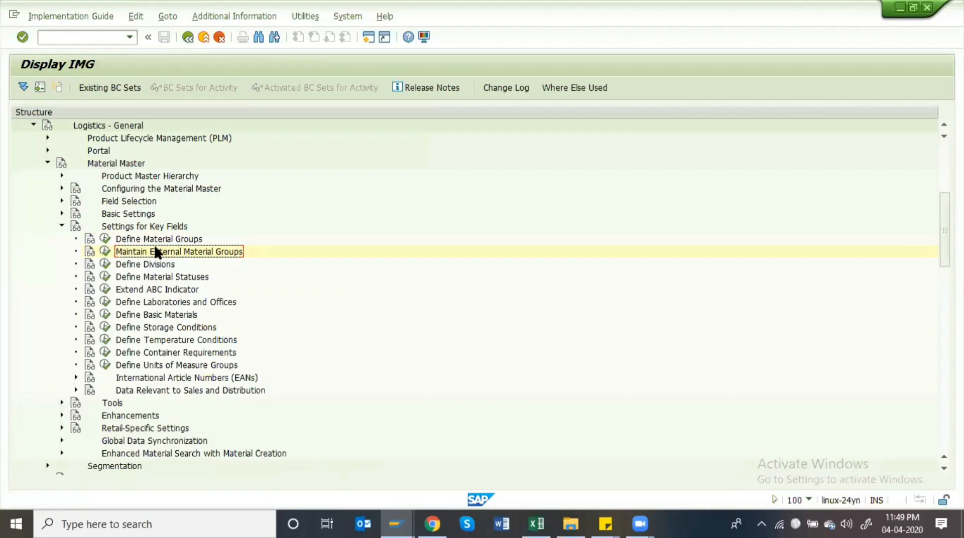
Collapse Settings for Key Fields and expand the Tools node under Material Master
{"action": "key", "text": "Left"}
{"action": "key", "text": "Left"}
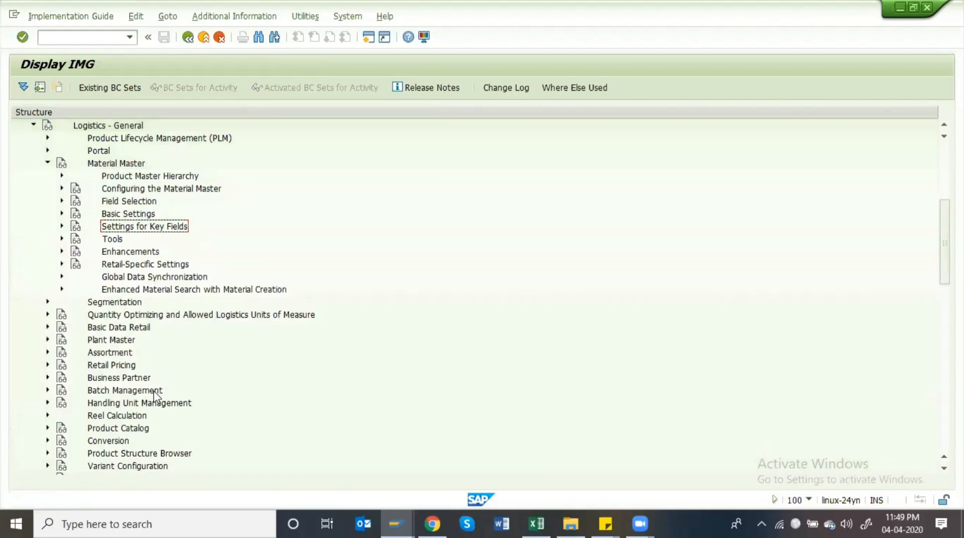
{"action": "key", "text": "Down"}
{"action": "key", "text": "Right"}
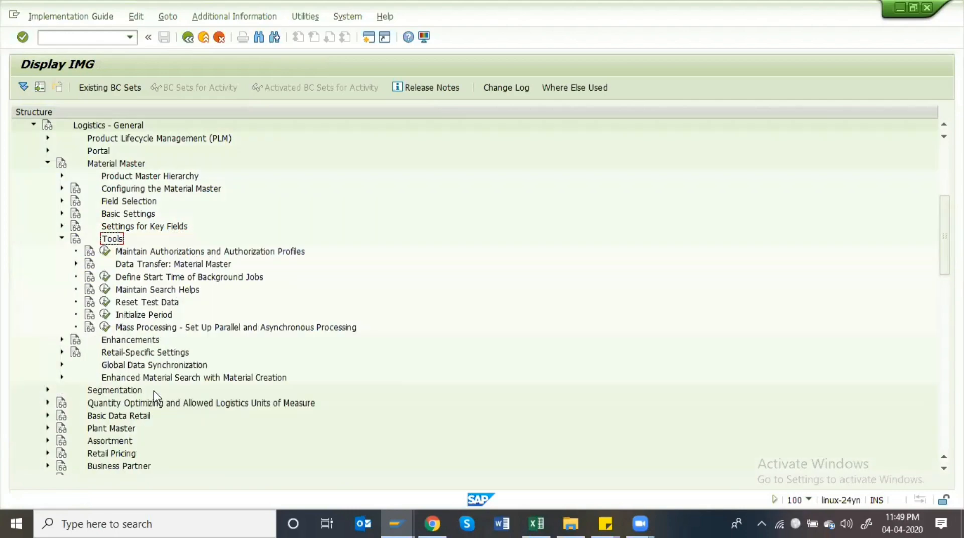